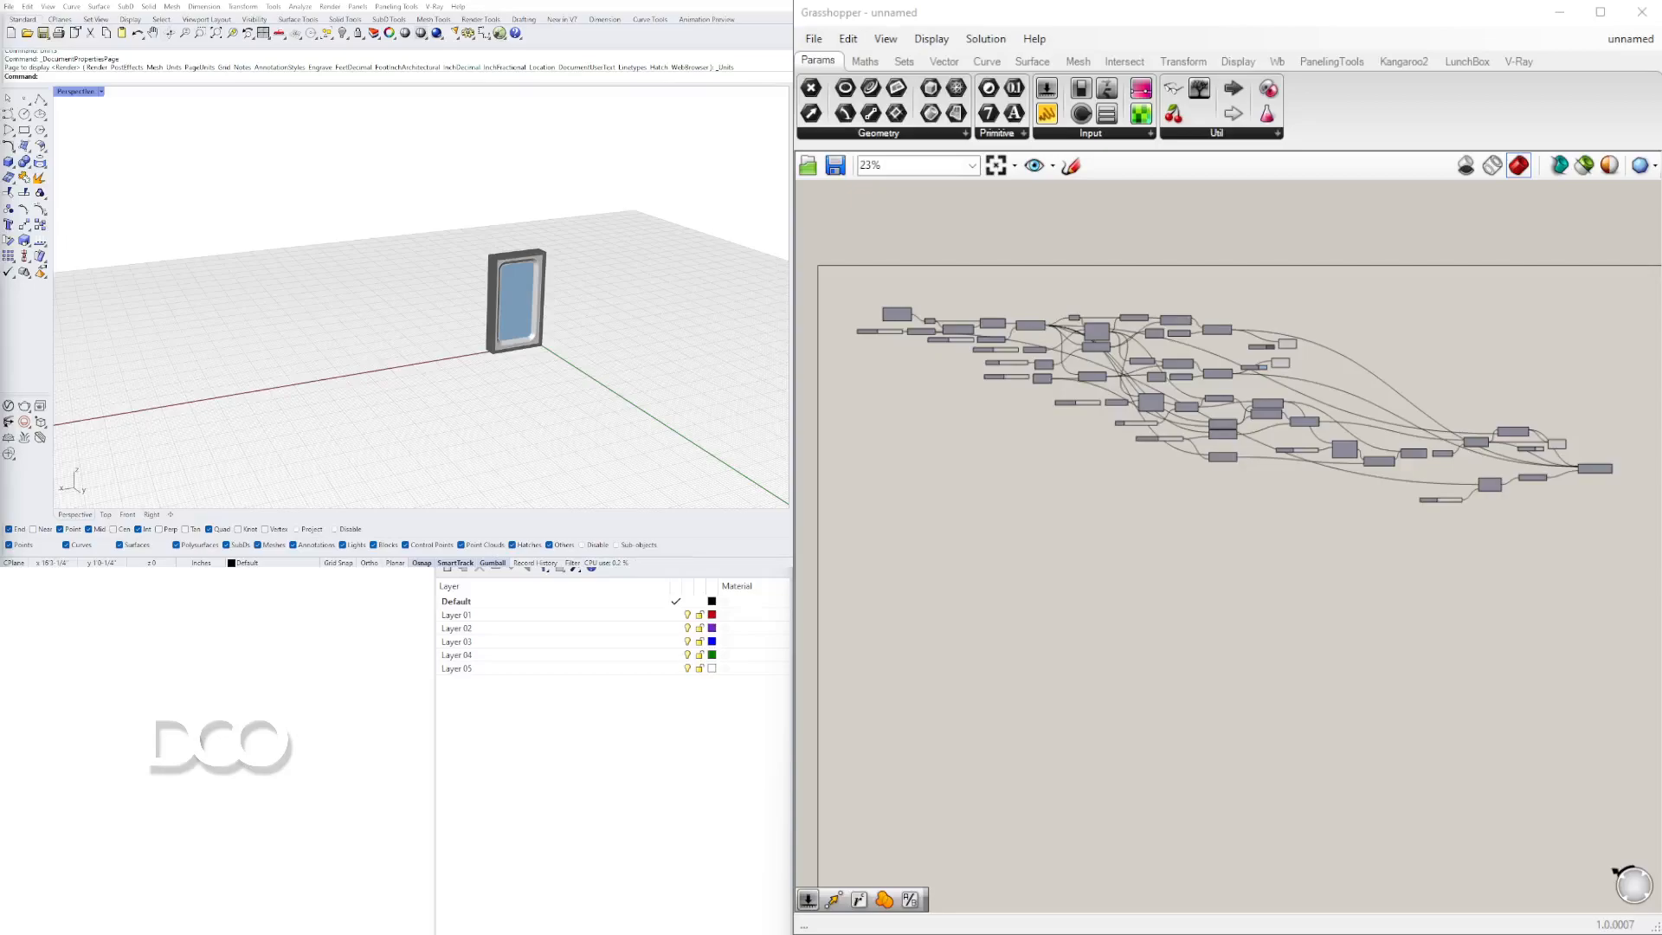
# Inspect the finished window model's frame and glass up close in the perspective view
pyautogui.keyDown('shift'); pyautogui.moveTo(663, 399); pyautogui.dragTo(563, 337, button='right'); pyautogui.keyUp('shift')
pyautogui.scroll(10, 457, 232)
pyautogui.moveTo(427, 230); pyautogui.dragTo(463, 265, button='right')
pyautogui.scroll(4, 416, 367)
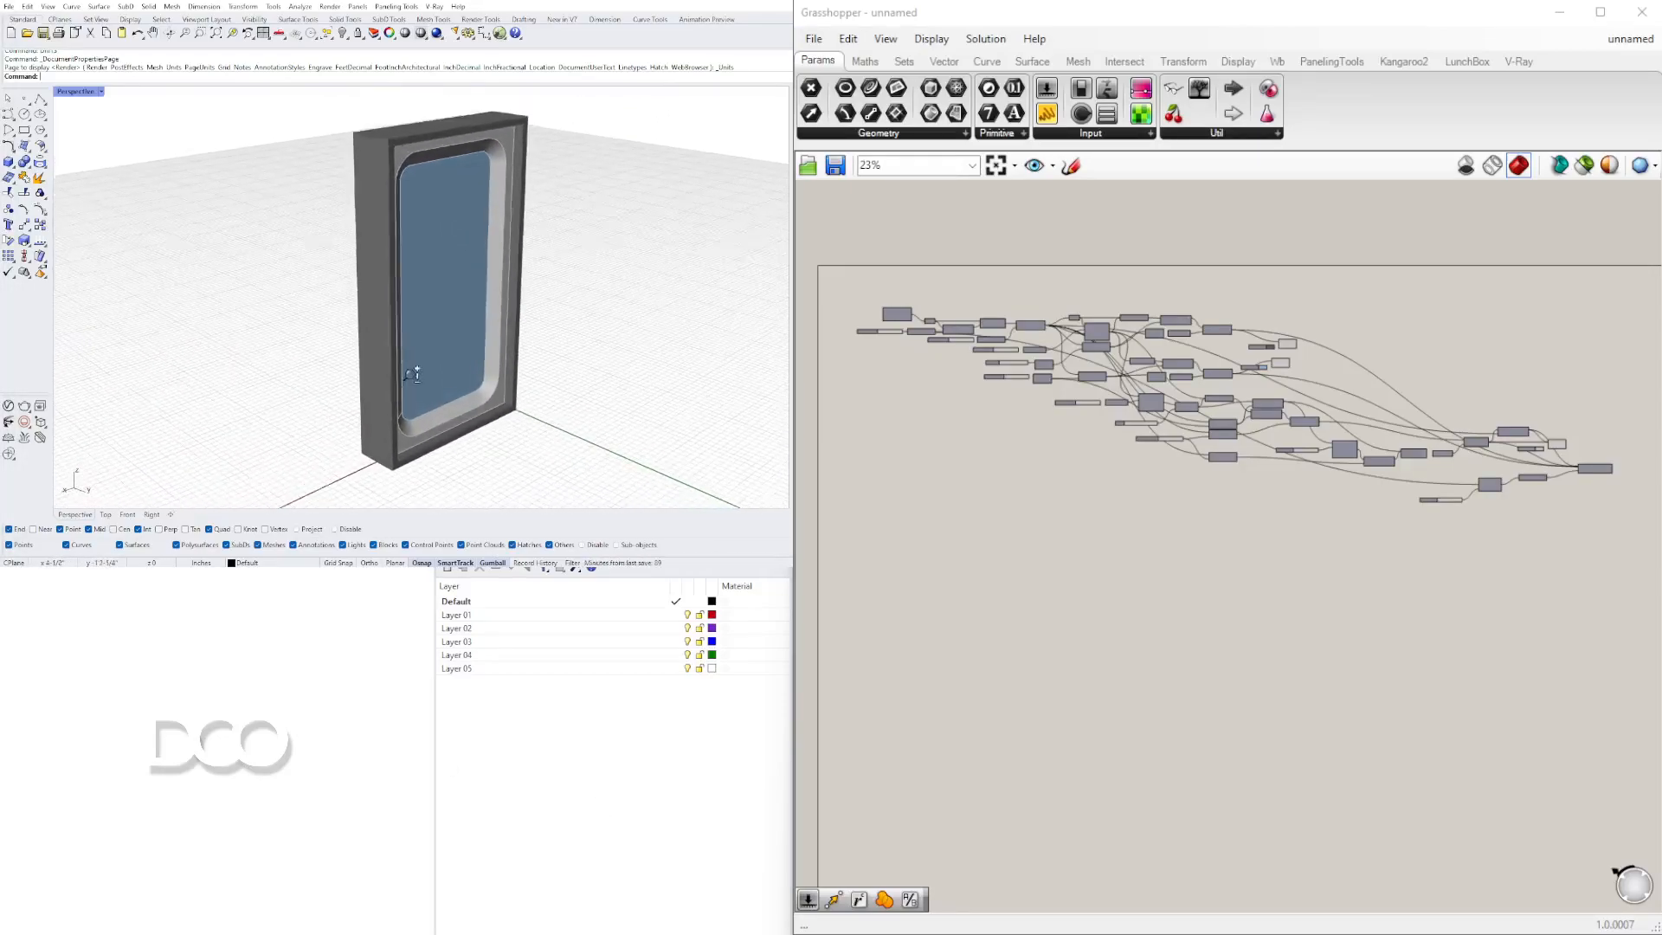
pyautogui.scroll(-1, 425, 363)
pyautogui.keyDown('shift'); pyautogui.moveTo(425, 366); pyautogui.dragTo(423, 384, button='right'); pyautogui.keyUp('shift')
pyautogui.scroll(-2, 421, 373)
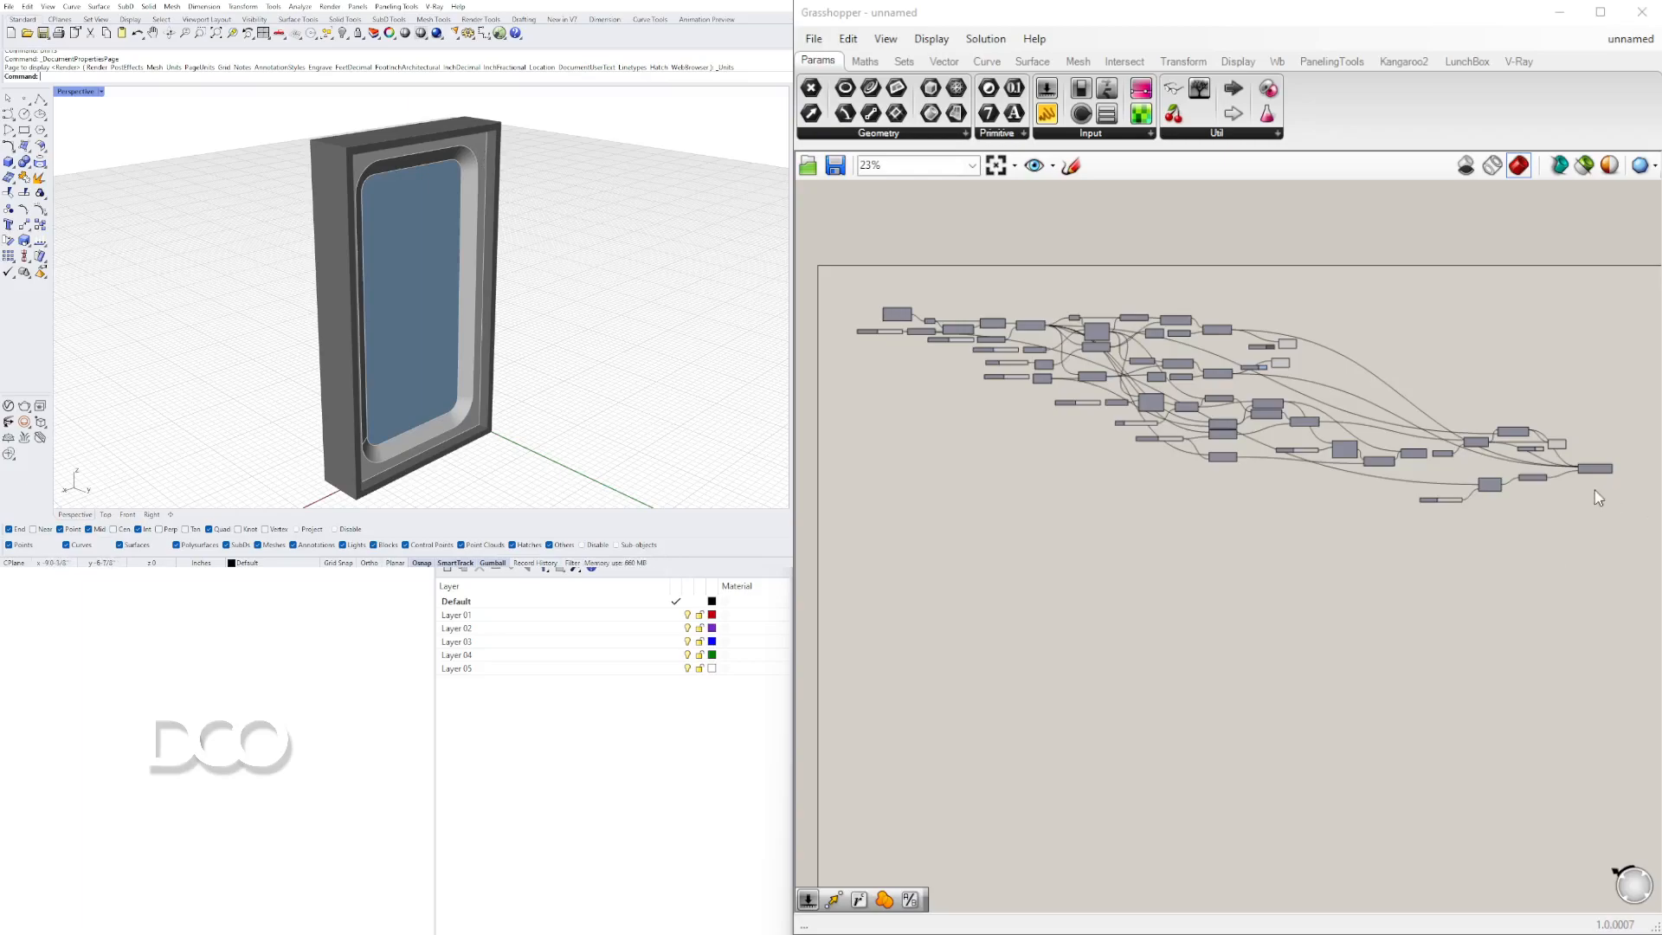
# Turn on the preview of the final Move component and increase the slider that feeds the Series count
pyautogui.scroll(5, 1471, 459)
pyautogui.click(1452, 459)
pyautogui.rightClick(1453, 459)
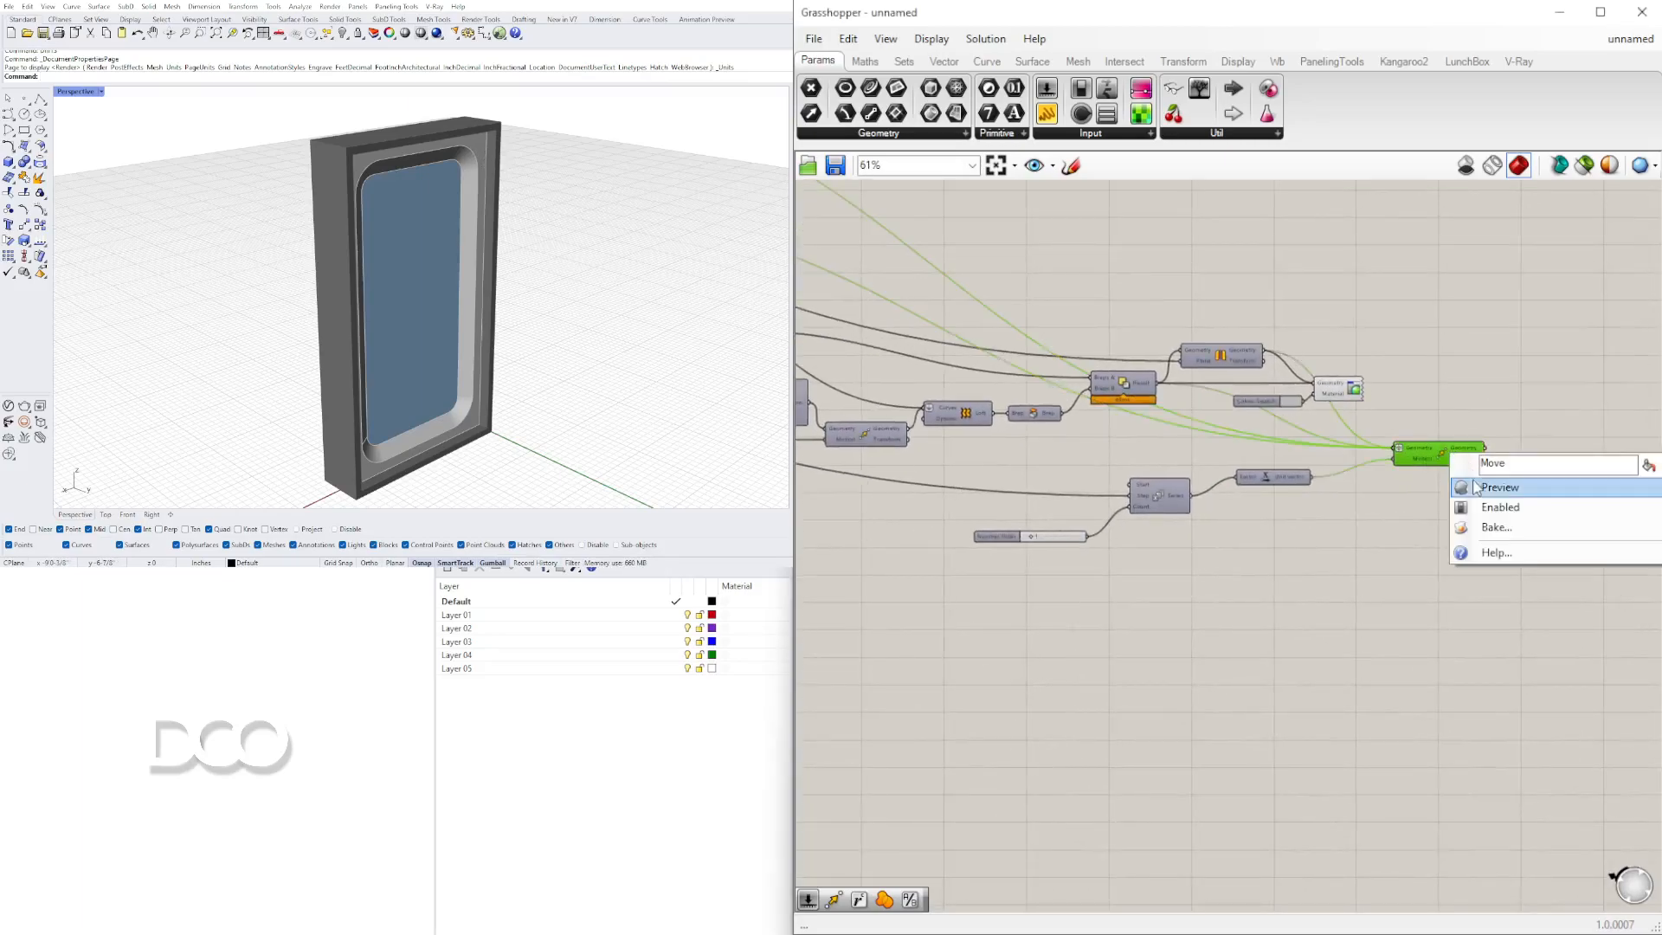
pyautogui.click(1489, 487)
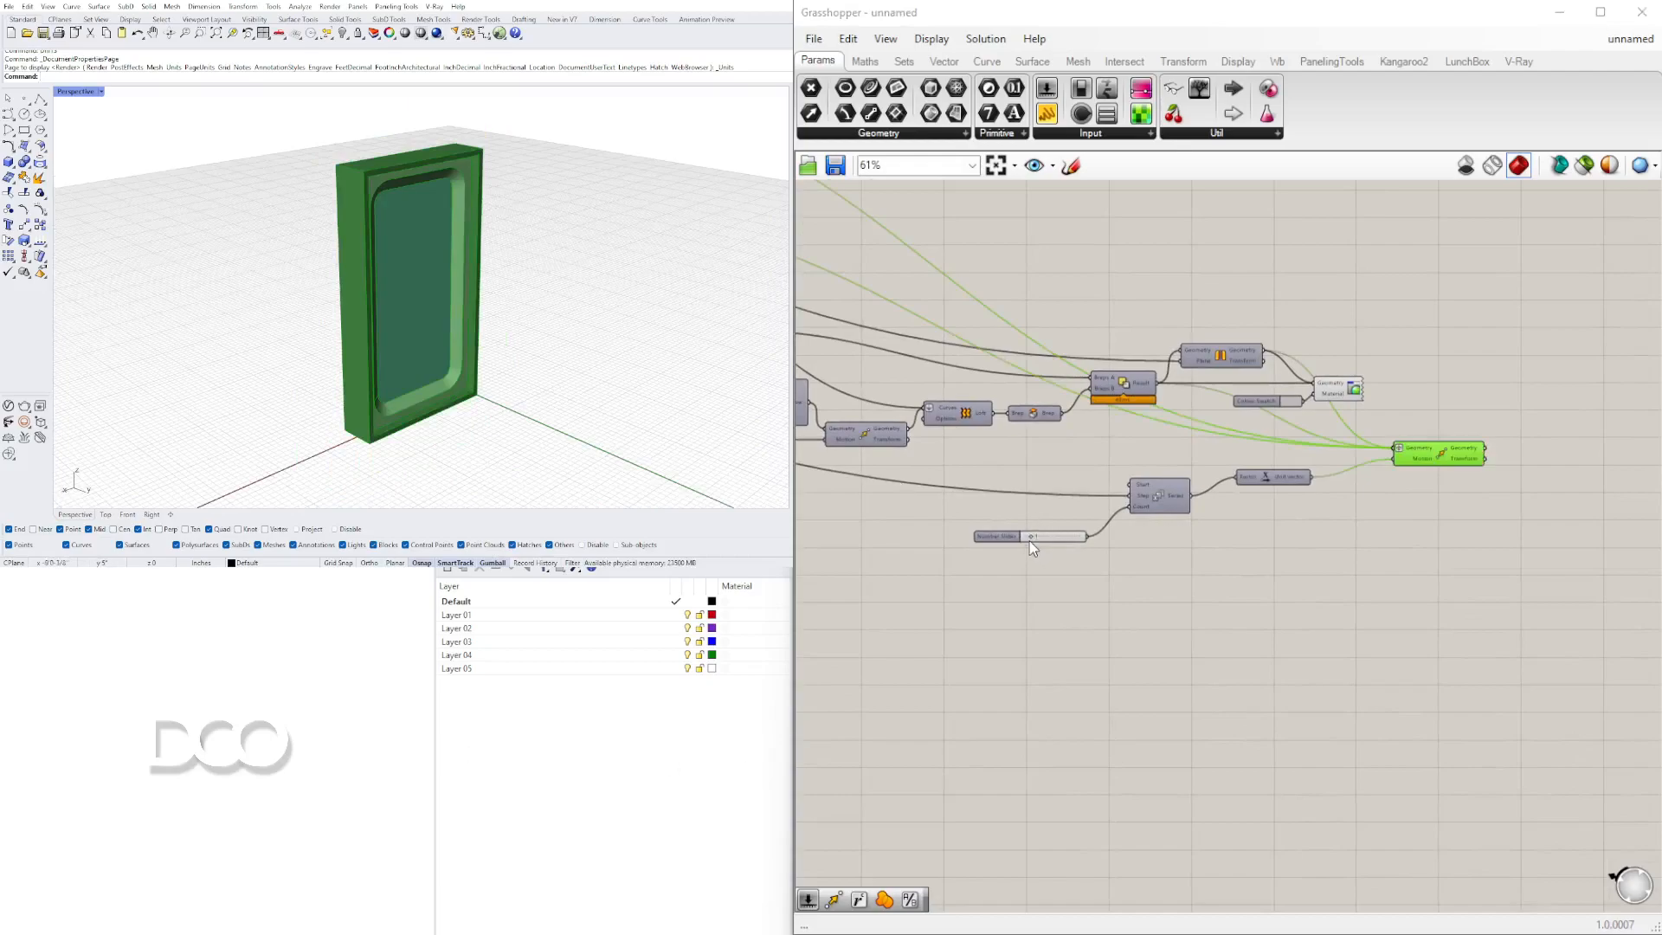
pyautogui.moveTo(1032, 537); pyautogui.dragTo(1049, 536)
pyautogui.scroll(-3, 294, 257)
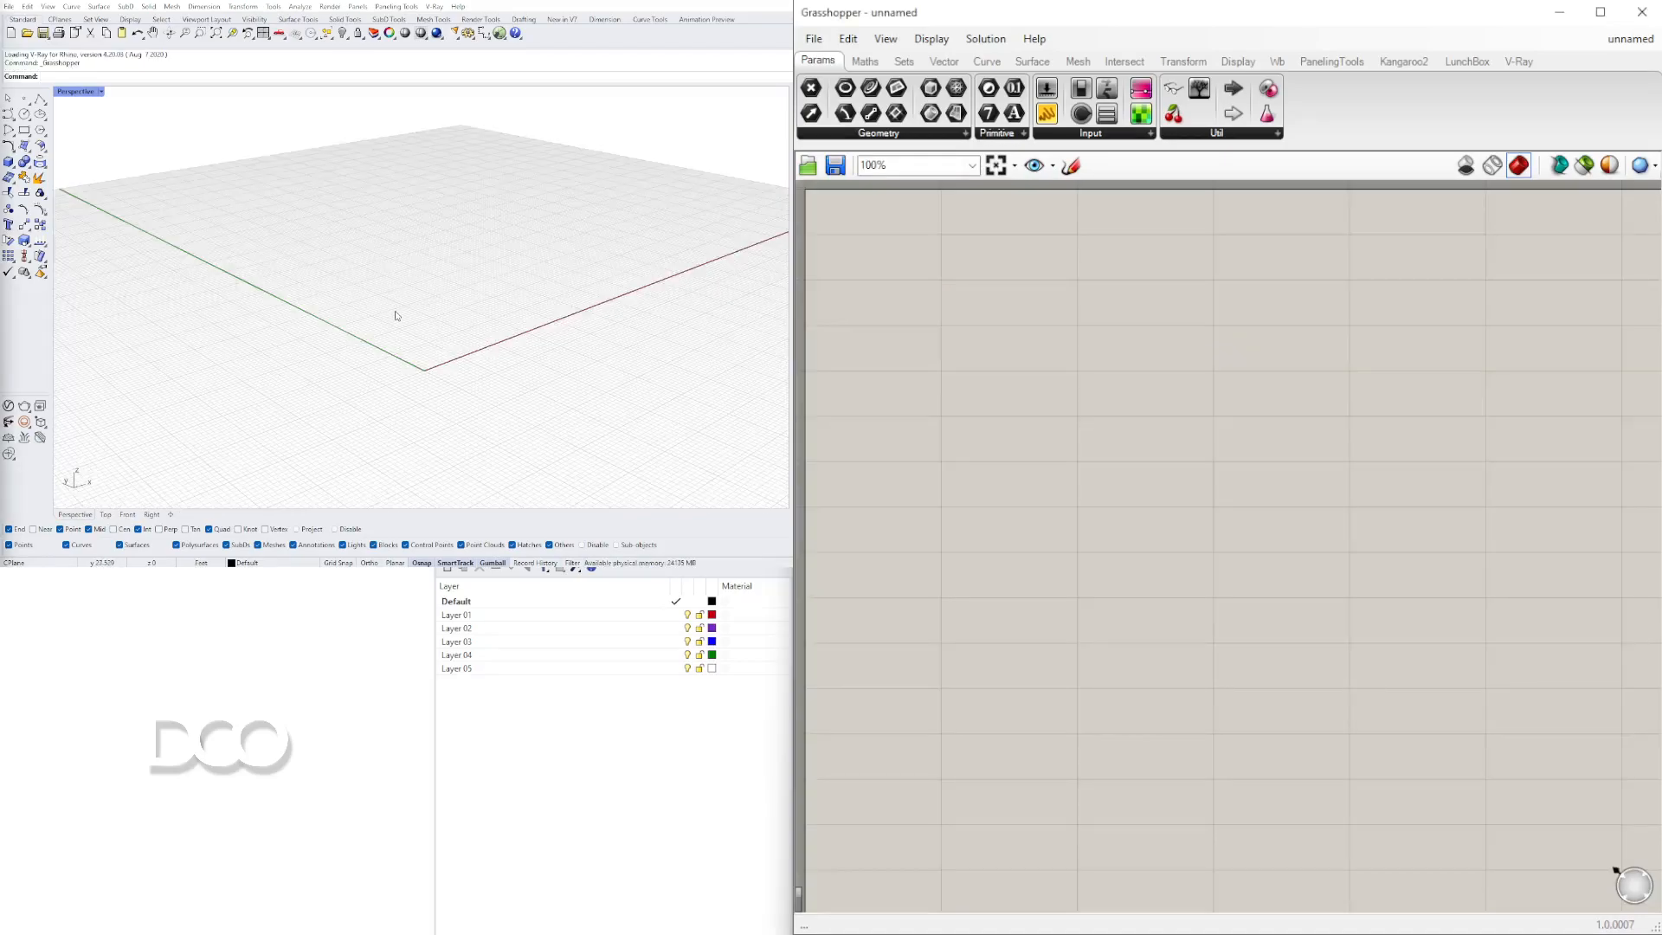
# Set the document's model units to inches with the distance display as Feet & Inches
pyautogui.moveTo(397, 316); pyautogui.dragTo(434, 295, button='right')
pyautogui.scroll(-2, 378, 352)
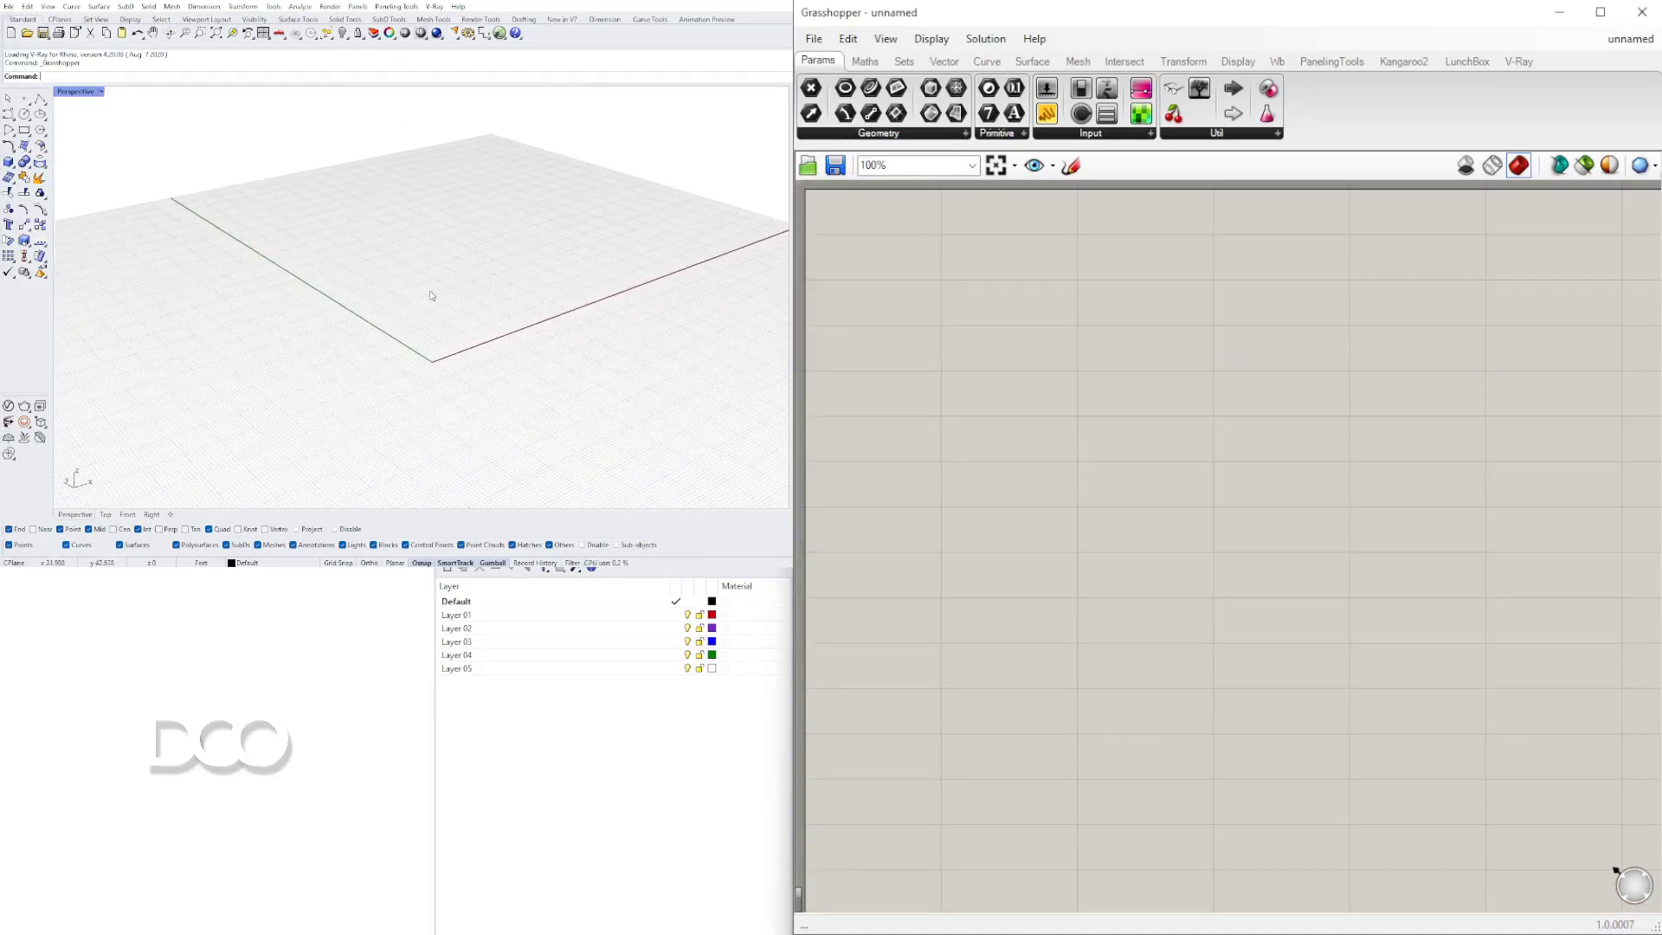
pyautogui.write('its')
pyautogui.press('Return')
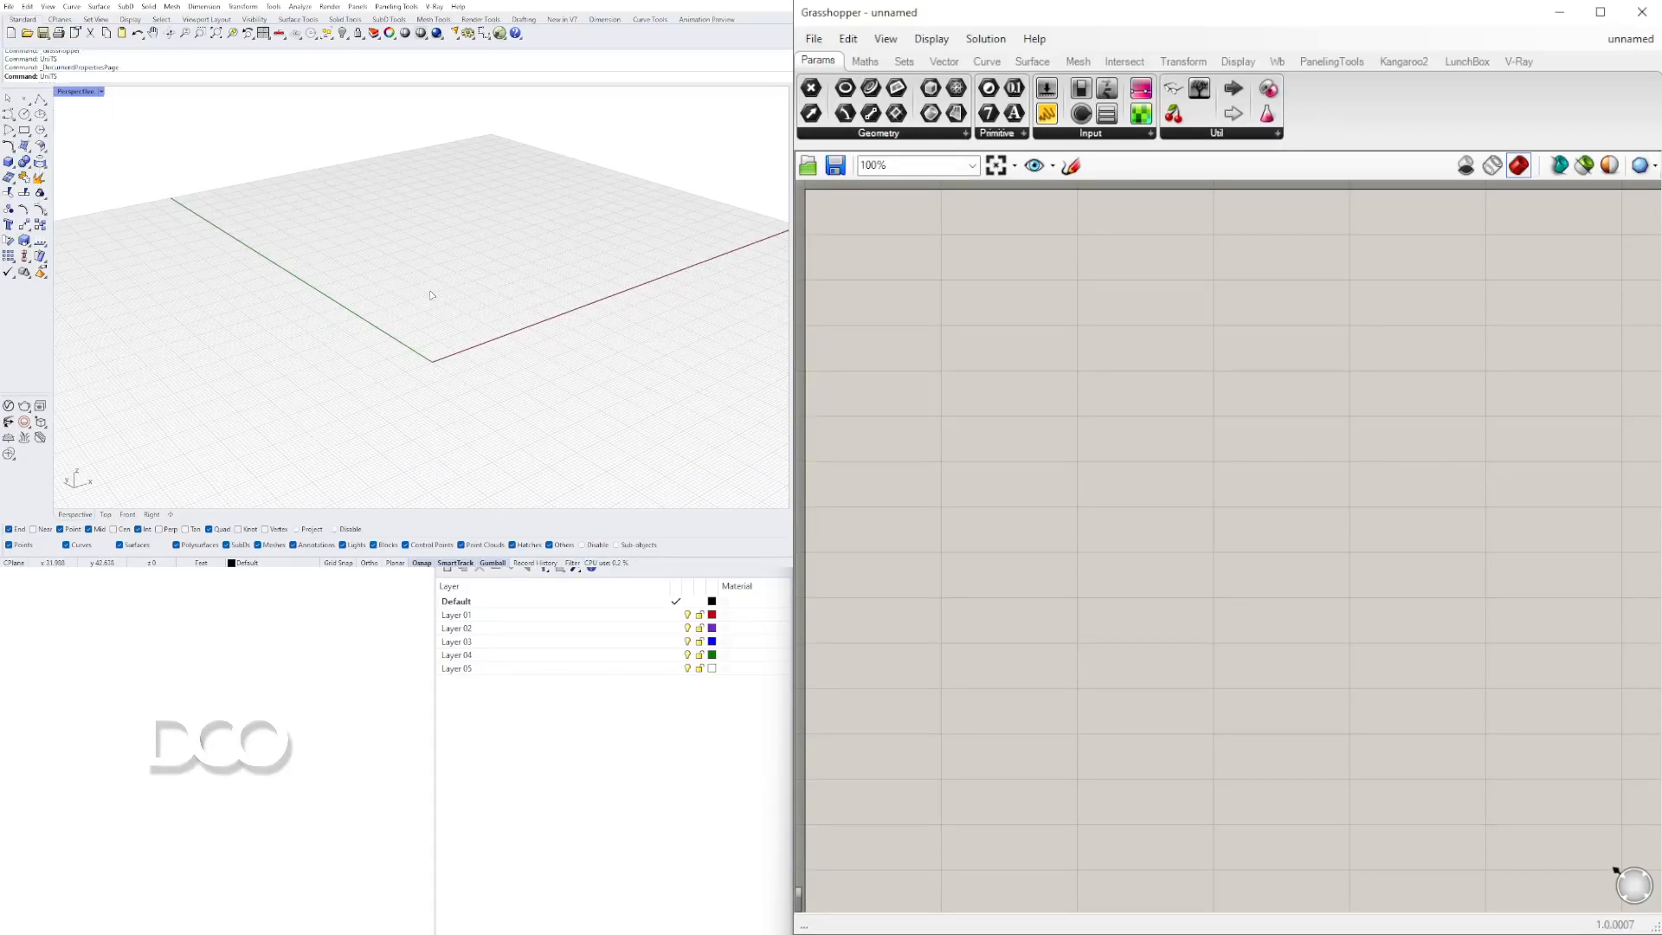
pyautogui.click(520, 143)
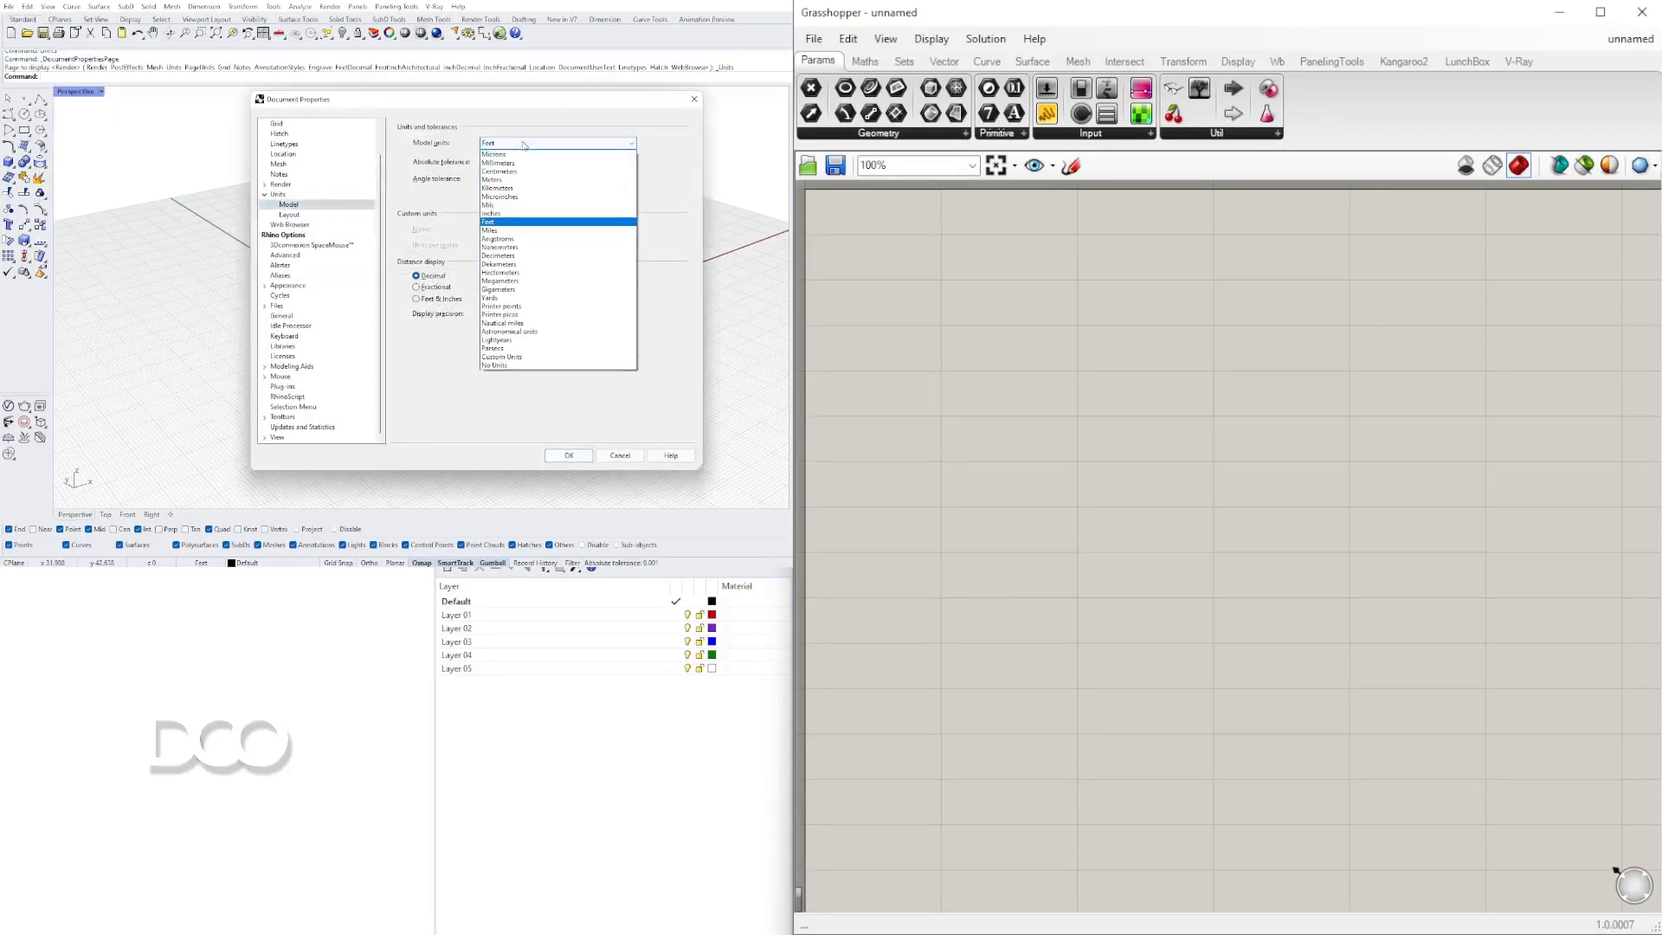
pyautogui.click(509, 213)
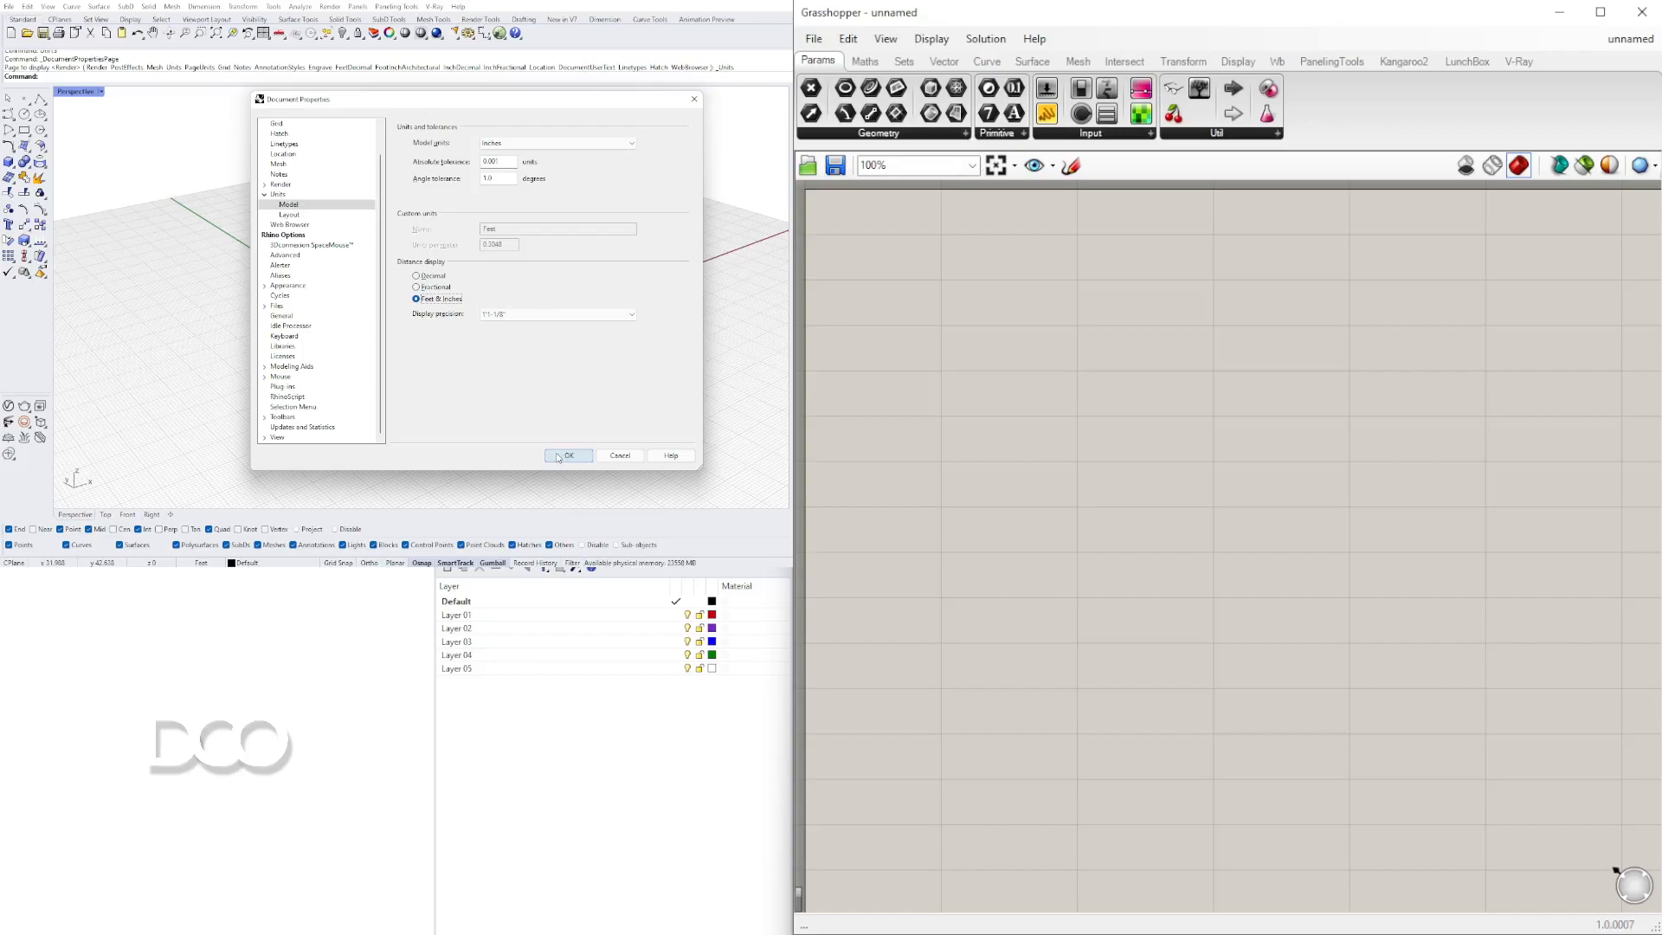
pyautogui.click(558, 457)
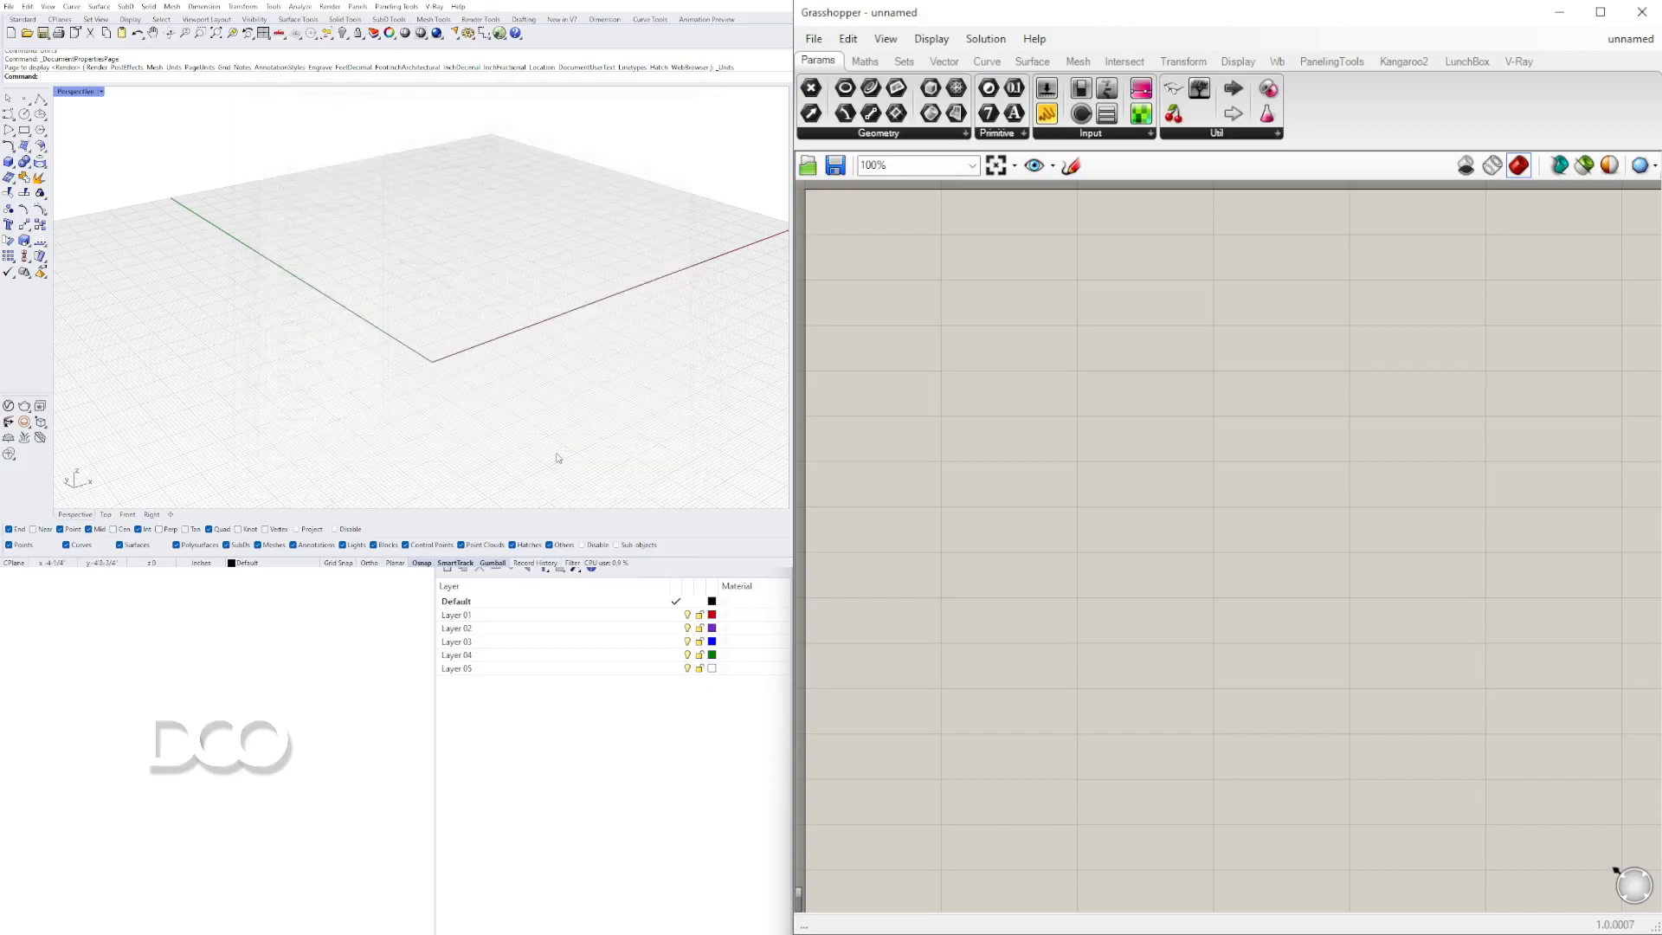
# Add a Construct Point component to the empty Grasshopper canvas
pyautogui.moveTo(706, 337); pyautogui.dragTo(516, 363, button='right')
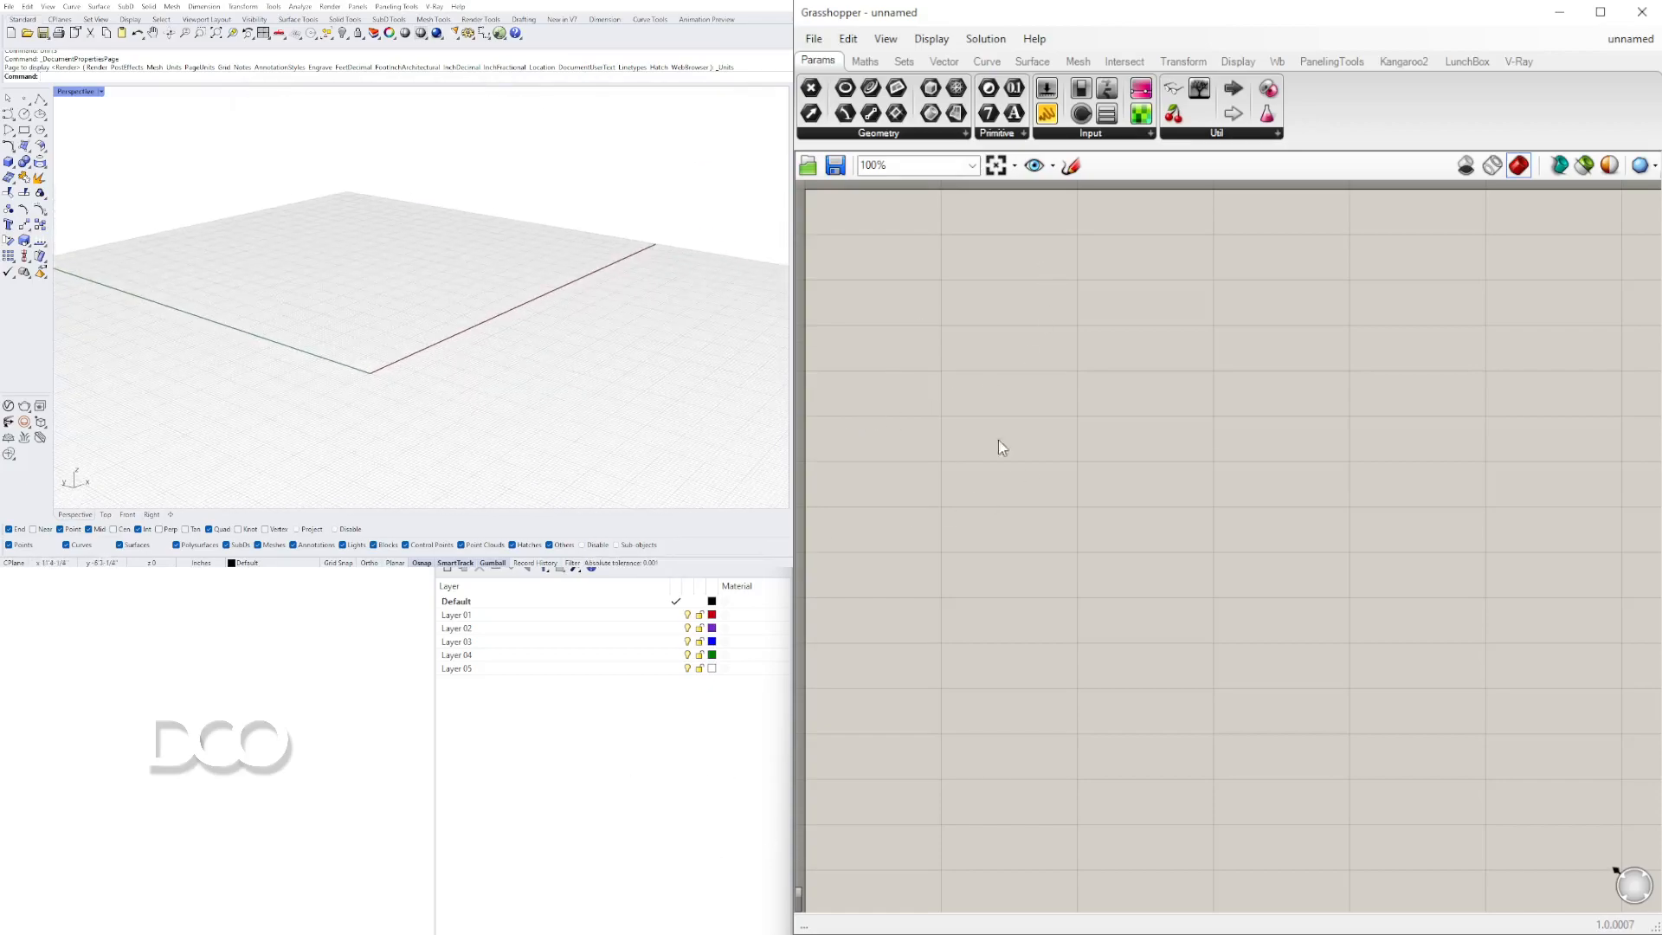
pyautogui.doubleClick(1036, 390)
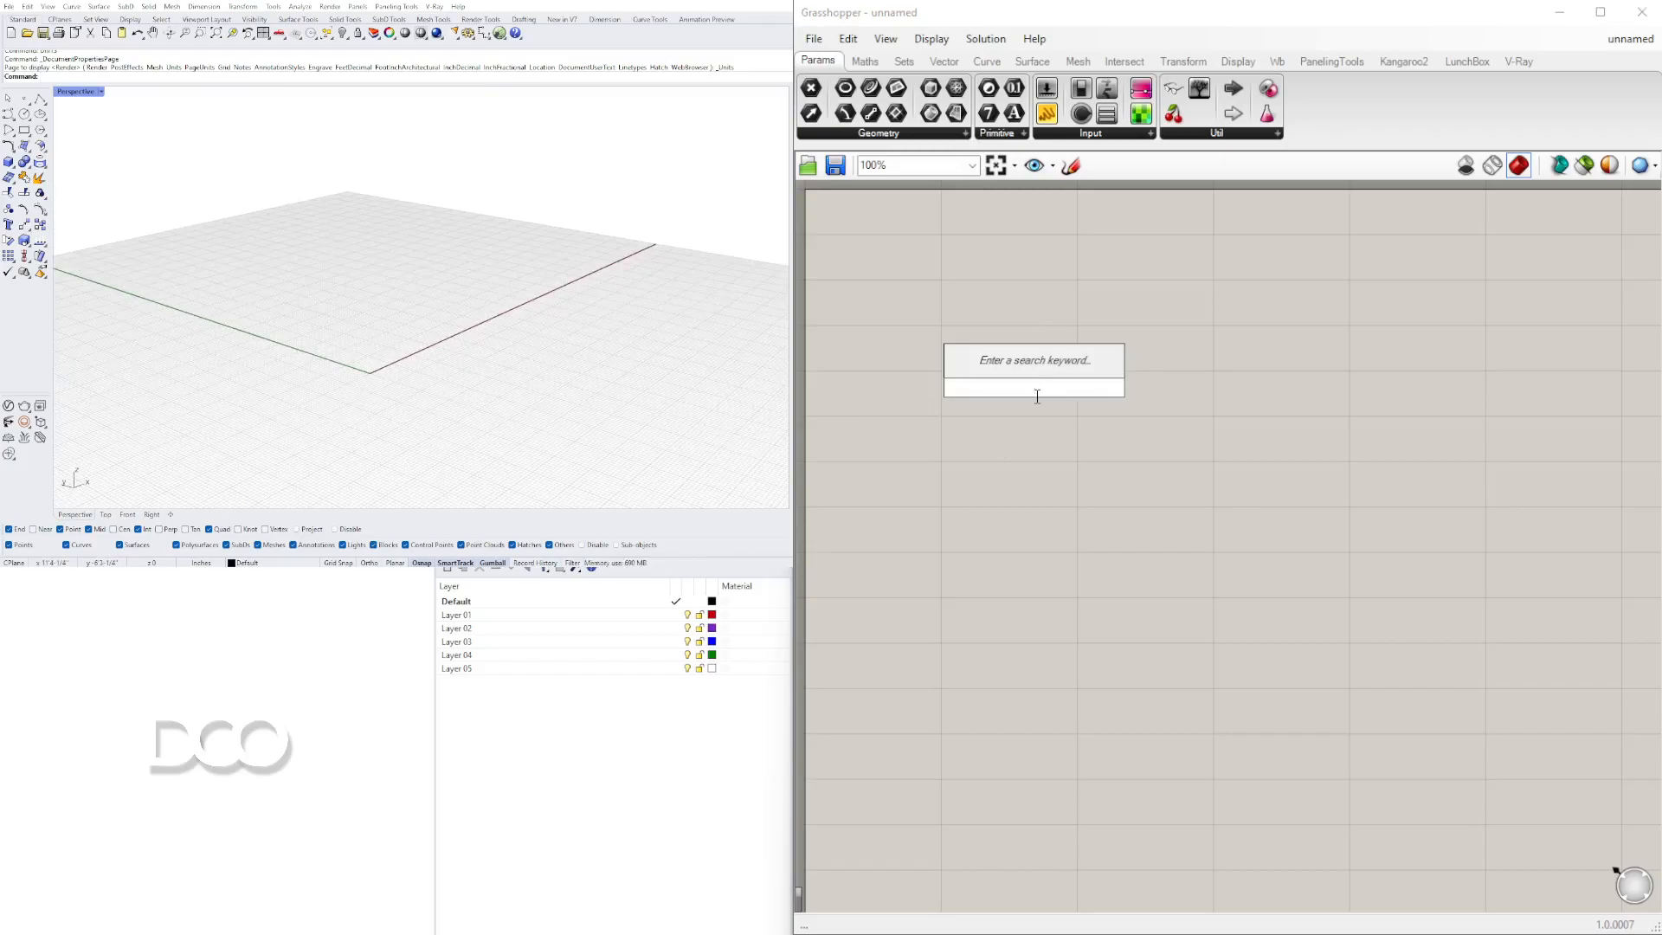
pyautogui.write('CONTR')
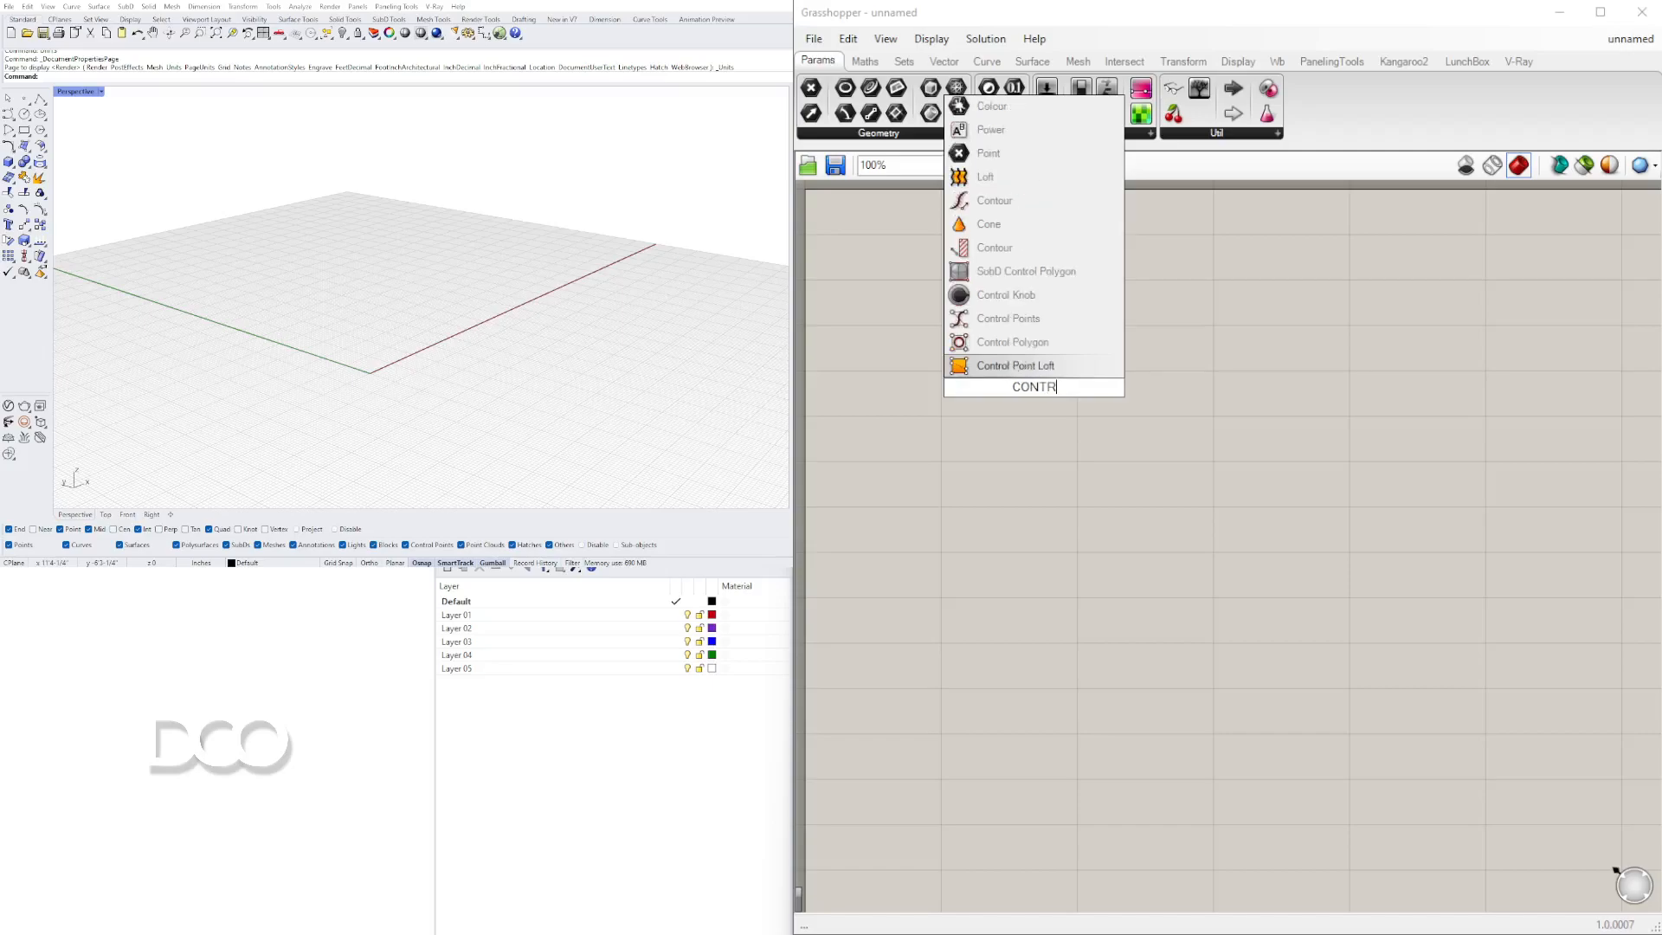
pyautogui.press('BackSpace')
pyautogui.press('BackSpace')
pyautogui.write('STR')
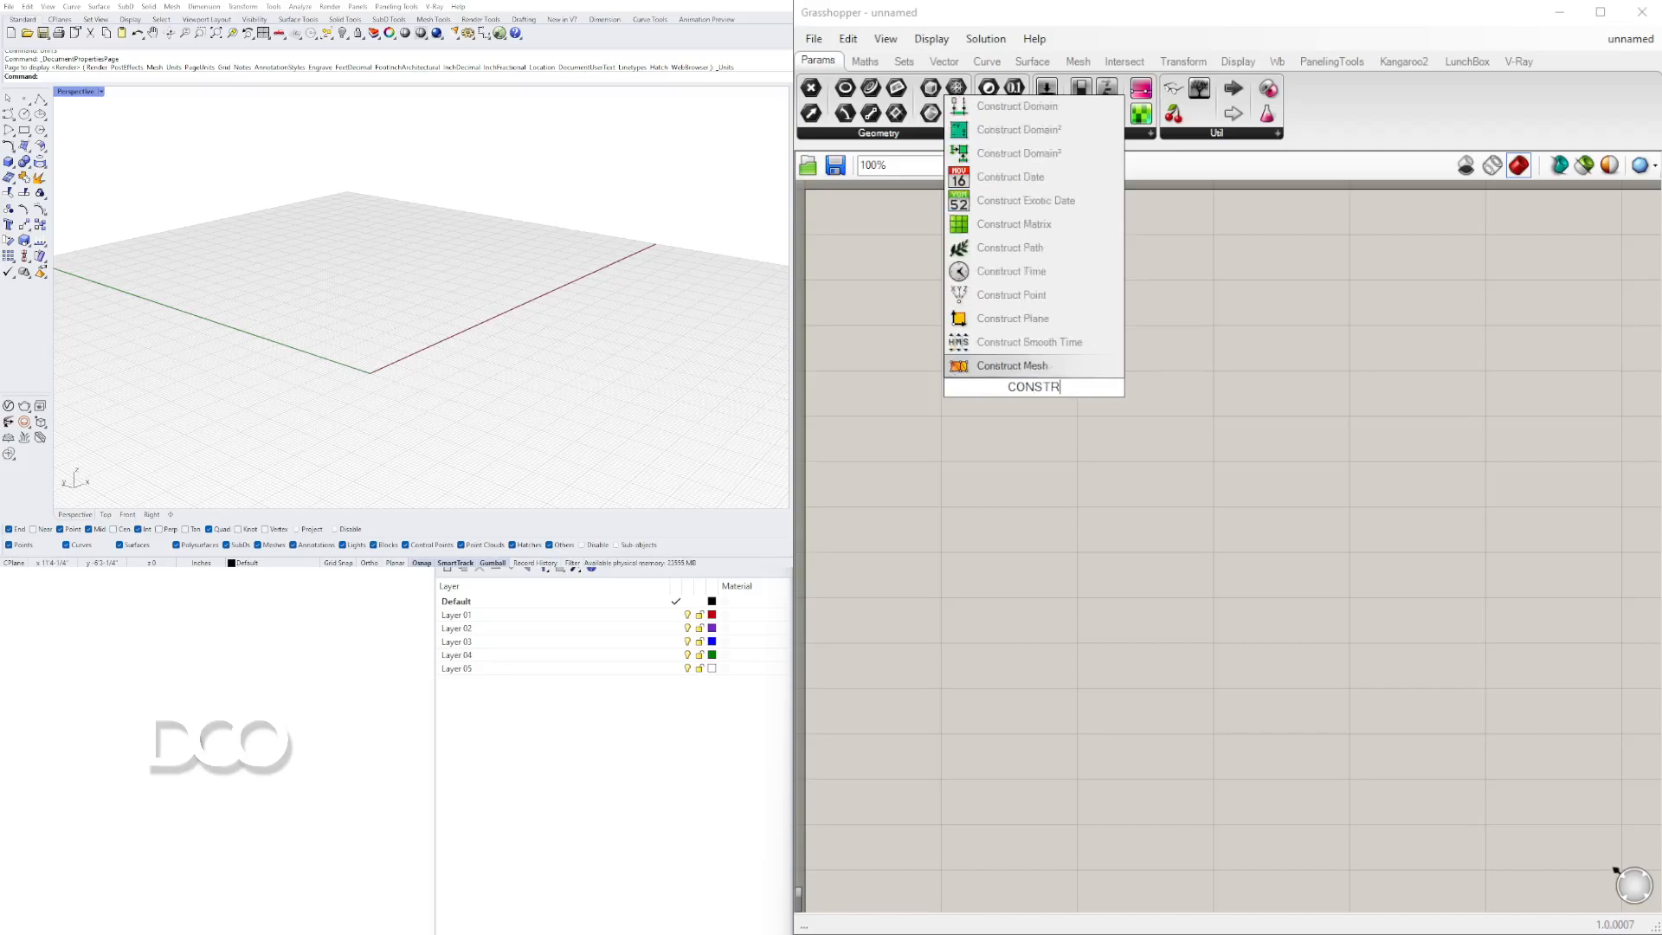
pyautogui.click(1008, 296)
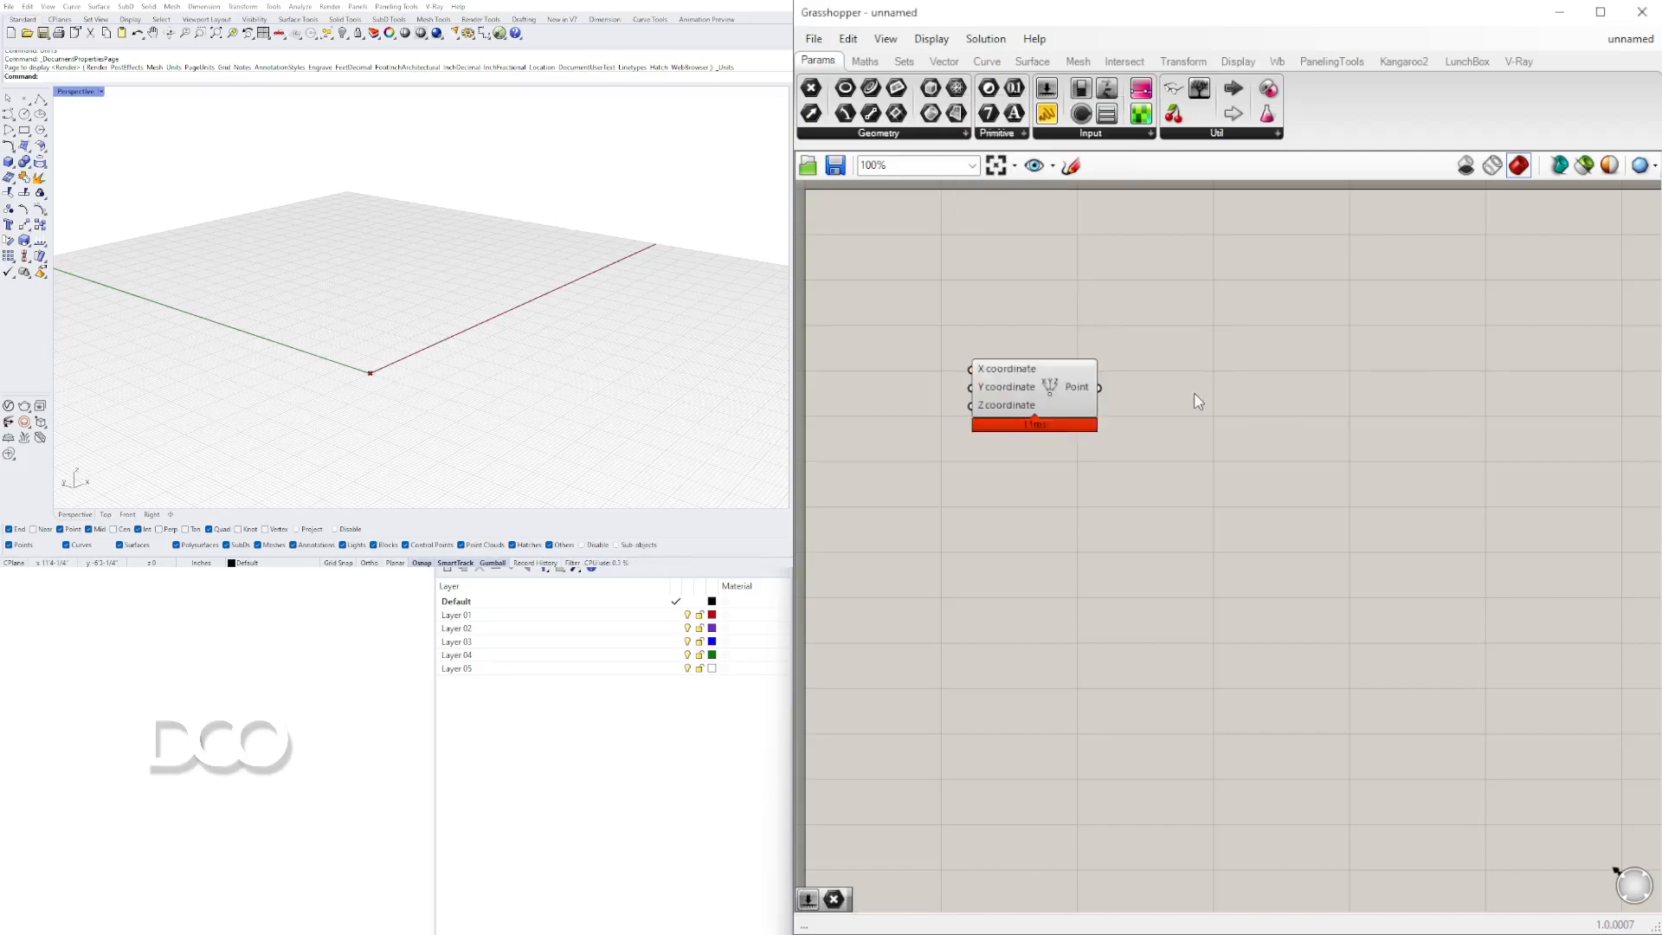
# Add a Point parameter and connect the Construct Point output to it
pyautogui.doubleClick(1200, 393)
pyautogui.write('POINT')
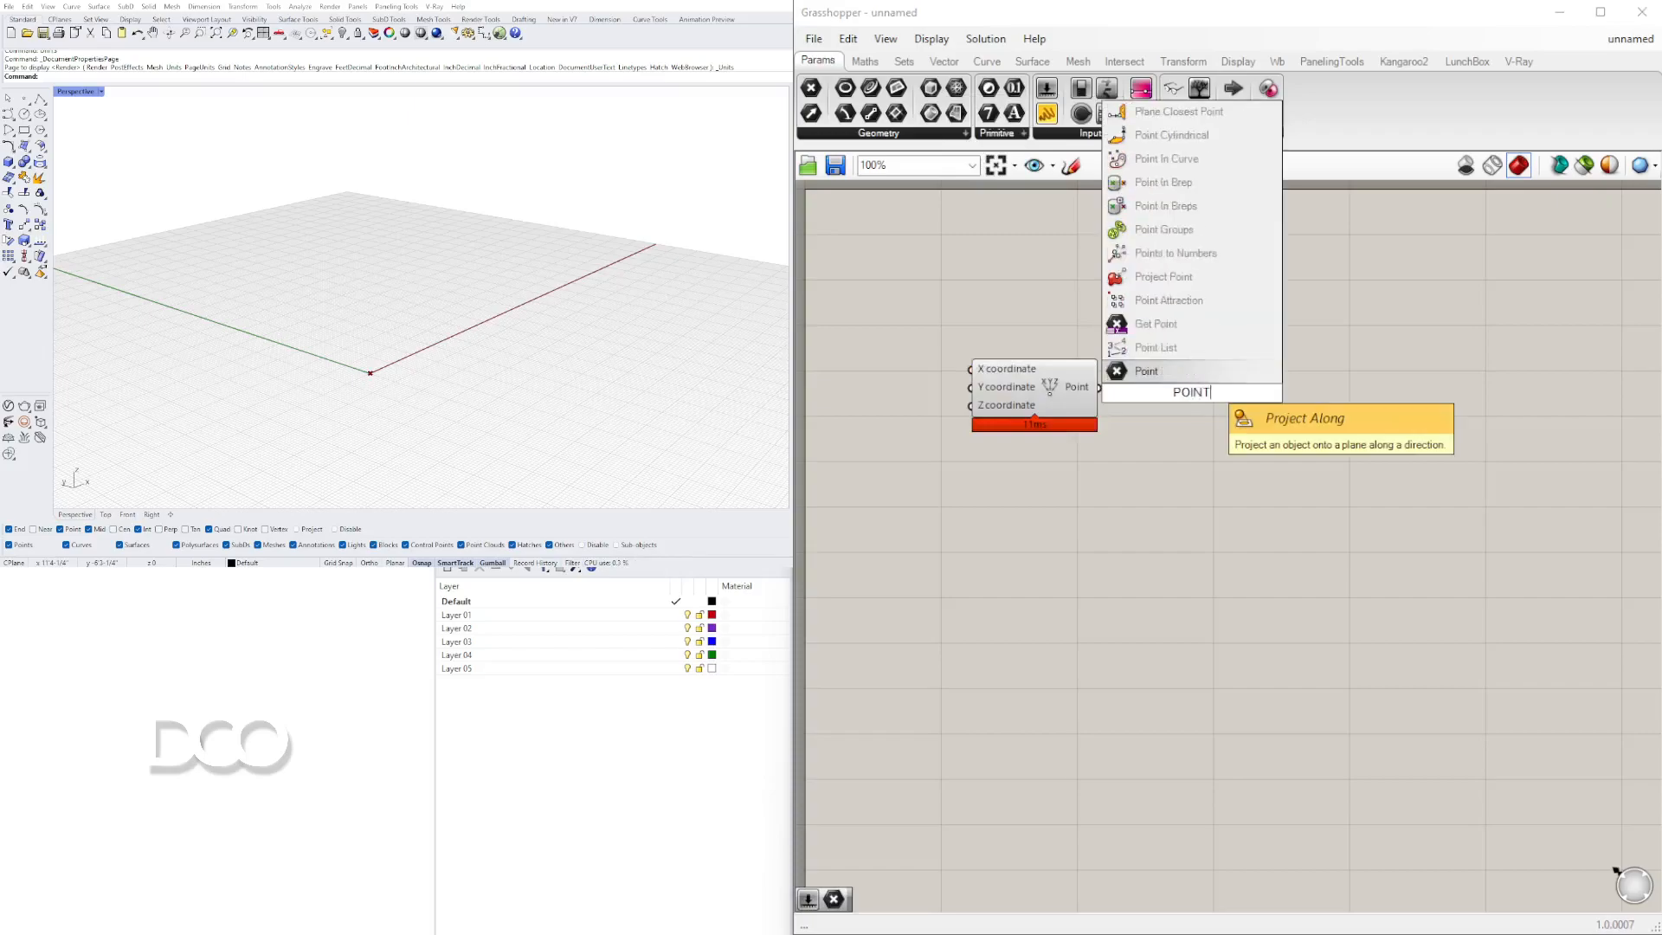
pyautogui.press('Return')
pyautogui.moveTo(1099, 388); pyautogui.dragTo(1168, 394)
pyautogui.moveTo(1247, 468); pyautogui.dragTo(953, 366)
pyautogui.click(913, 353)
pyautogui.moveTo(506, 273); pyautogui.dragTo(269, 393, button='right')
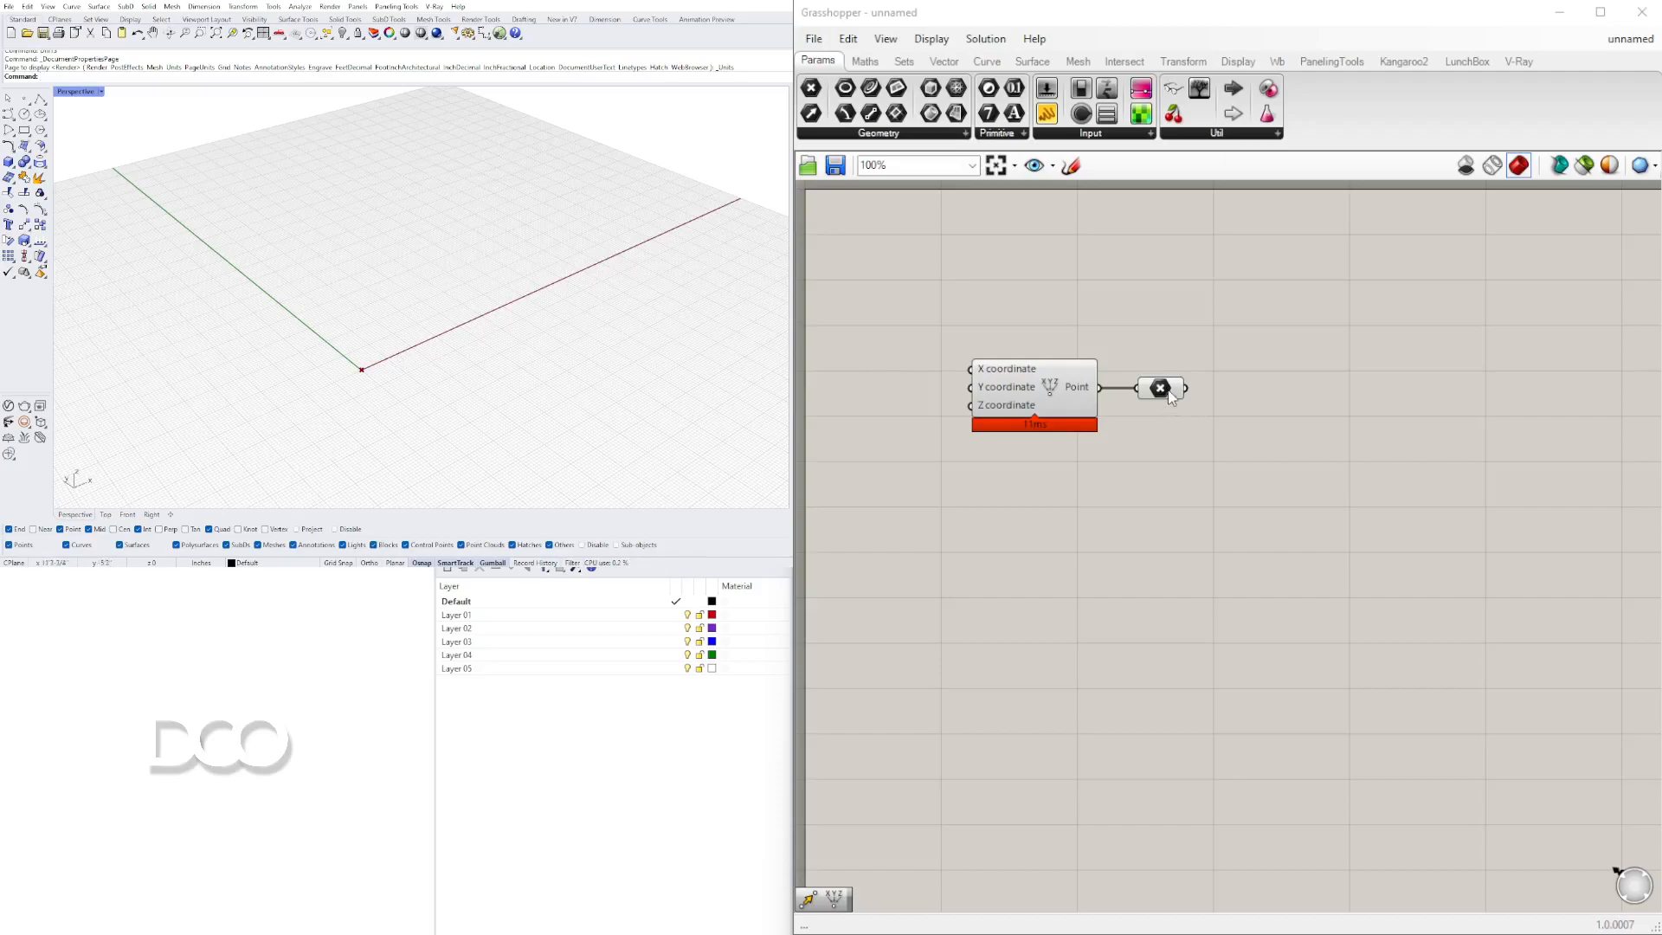
# Add a Move component and a Unit X vector component beside the Point parameter
pyautogui.doubleClick(1297, 429)
pyautogui.write('MOVE')
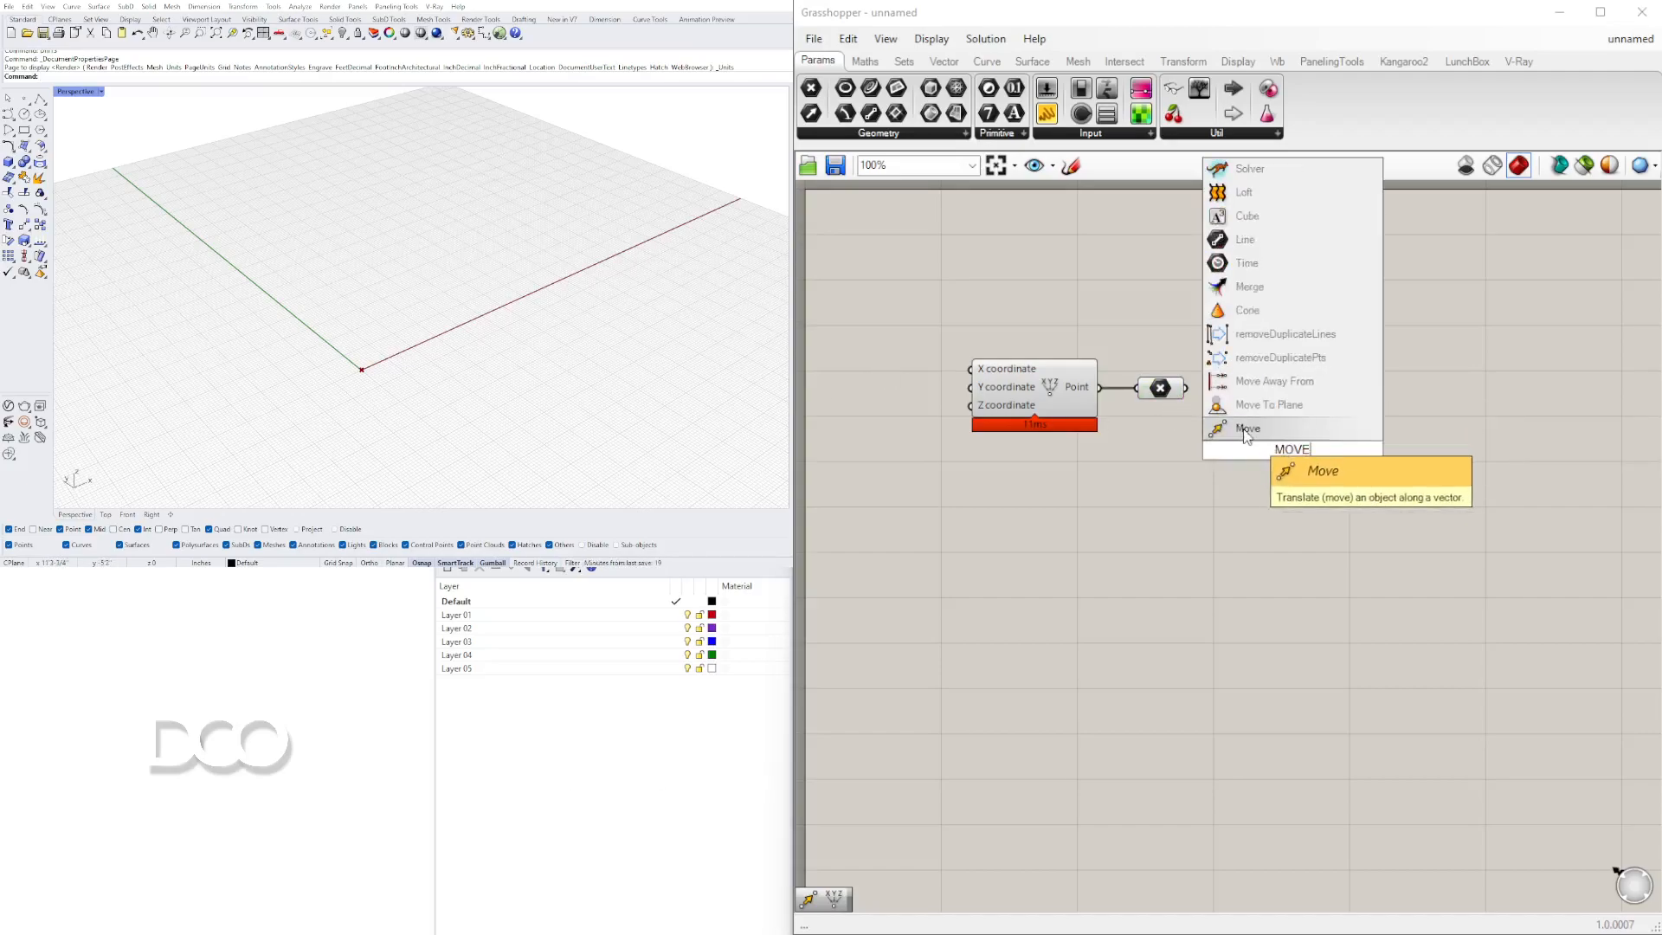
pyautogui.click(1246, 429)
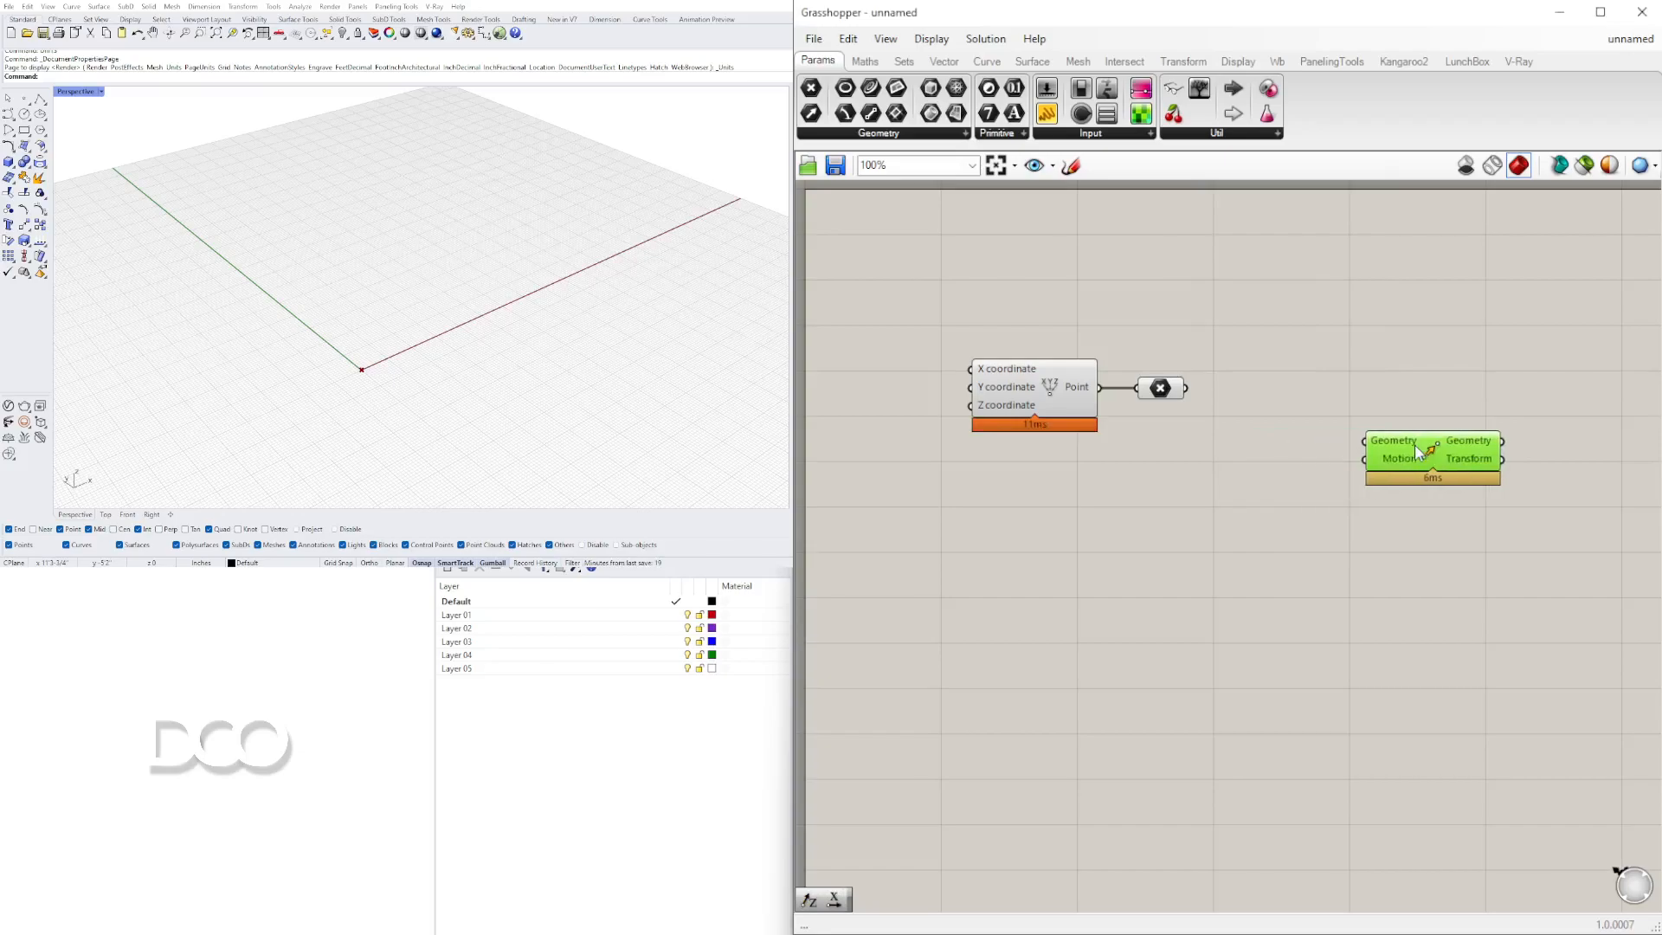
pyautogui.doubleClick(1197, 473)
pyautogui.write('X')
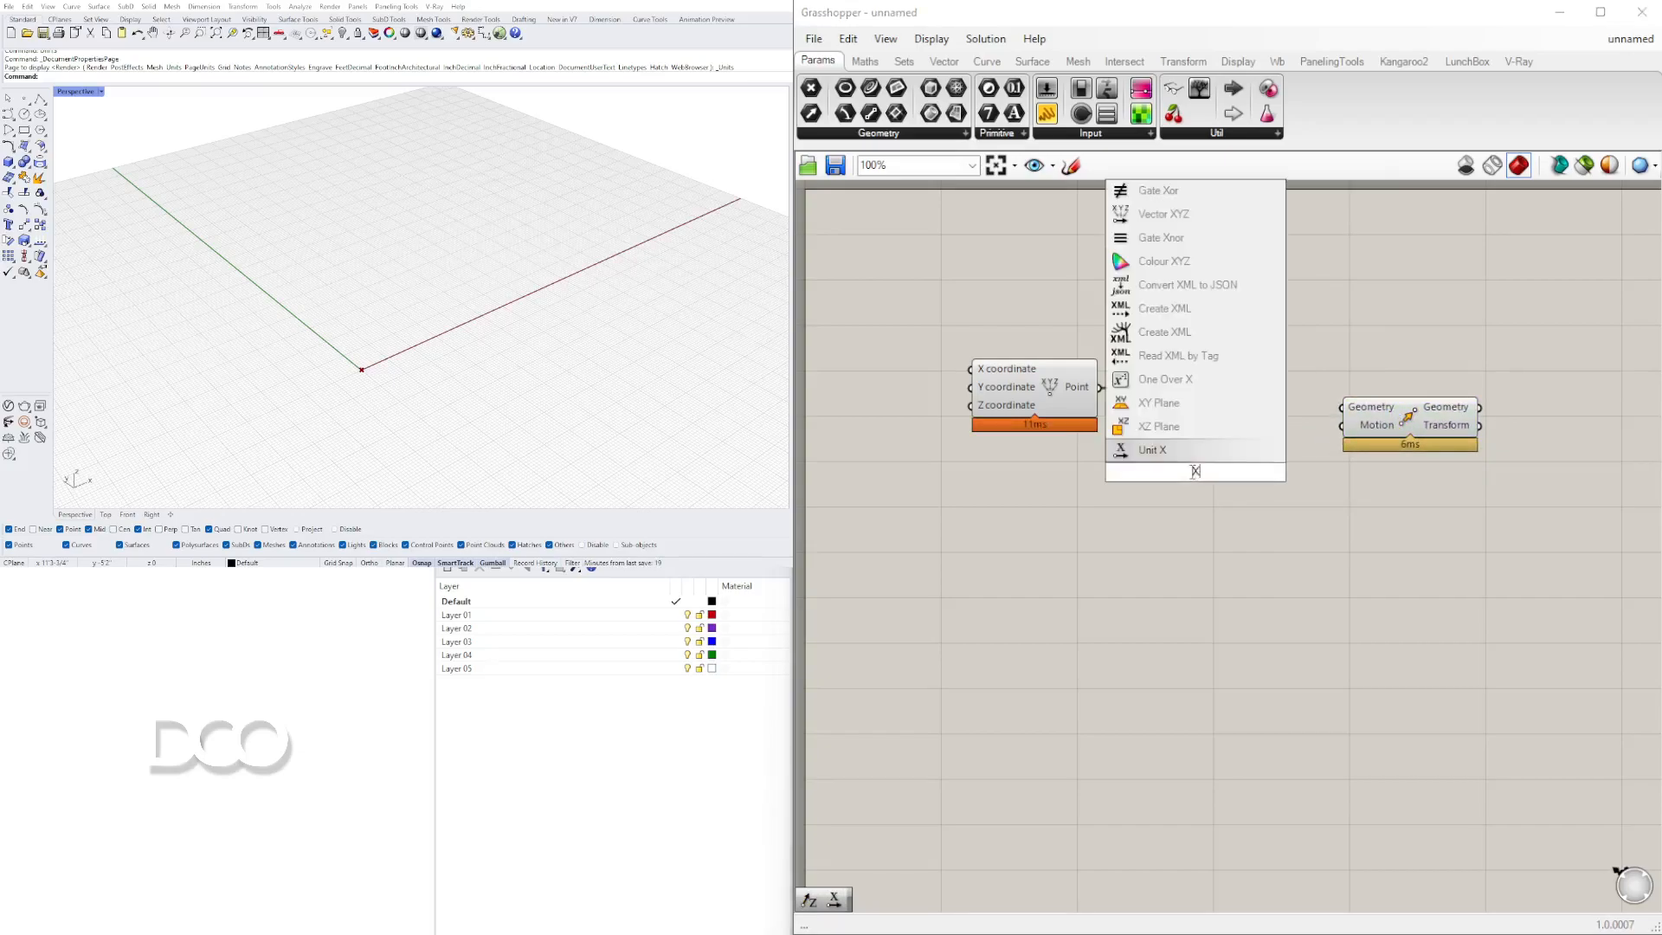
pyautogui.click(1179, 451)
# Connect the Point parameter to the Move's Geometry and Unit X to its Motion, and space out the components
pyautogui.moveTo(1185, 389); pyautogui.dragTo(1341, 407)
pyautogui.moveTo(1259, 472); pyautogui.dragTo(1391, 411)
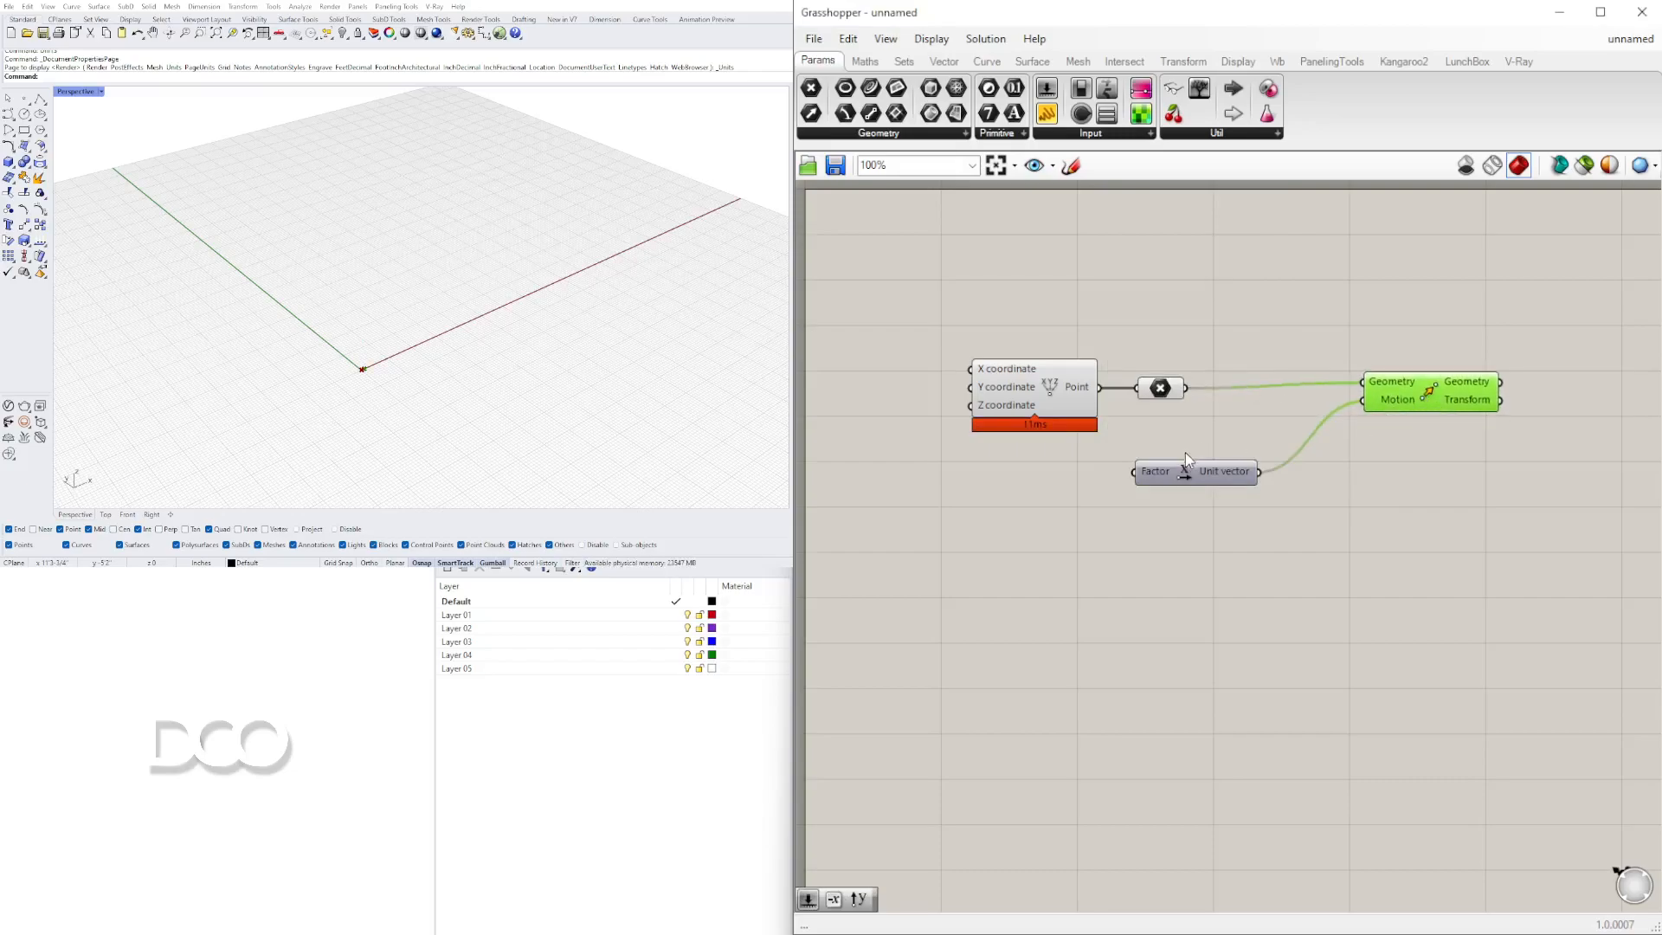
pyautogui.moveTo(1185, 471); pyautogui.dragTo(1251, 448)
pyautogui.moveTo(1158, 391); pyautogui.dragTo(1190, 390)
pyautogui.moveTo(1398, 403); pyautogui.dragTo(1421, 408)
pyautogui.moveTo(1213, 448); pyautogui.dragTo(1305, 550)
pyautogui.scroll(2, 1240, 405)
pyautogui.scroll(1, 1241, 405)
pyautogui.moveTo(1505, 408); pyautogui.dragTo(1529, 457)
pyautogui.click(1117, 636)
# Add a number slider with the value 24 and connect it to the Unit X factor
pyautogui.scroll(2, 988, 570)
pyautogui.doubleClick(959, 580)
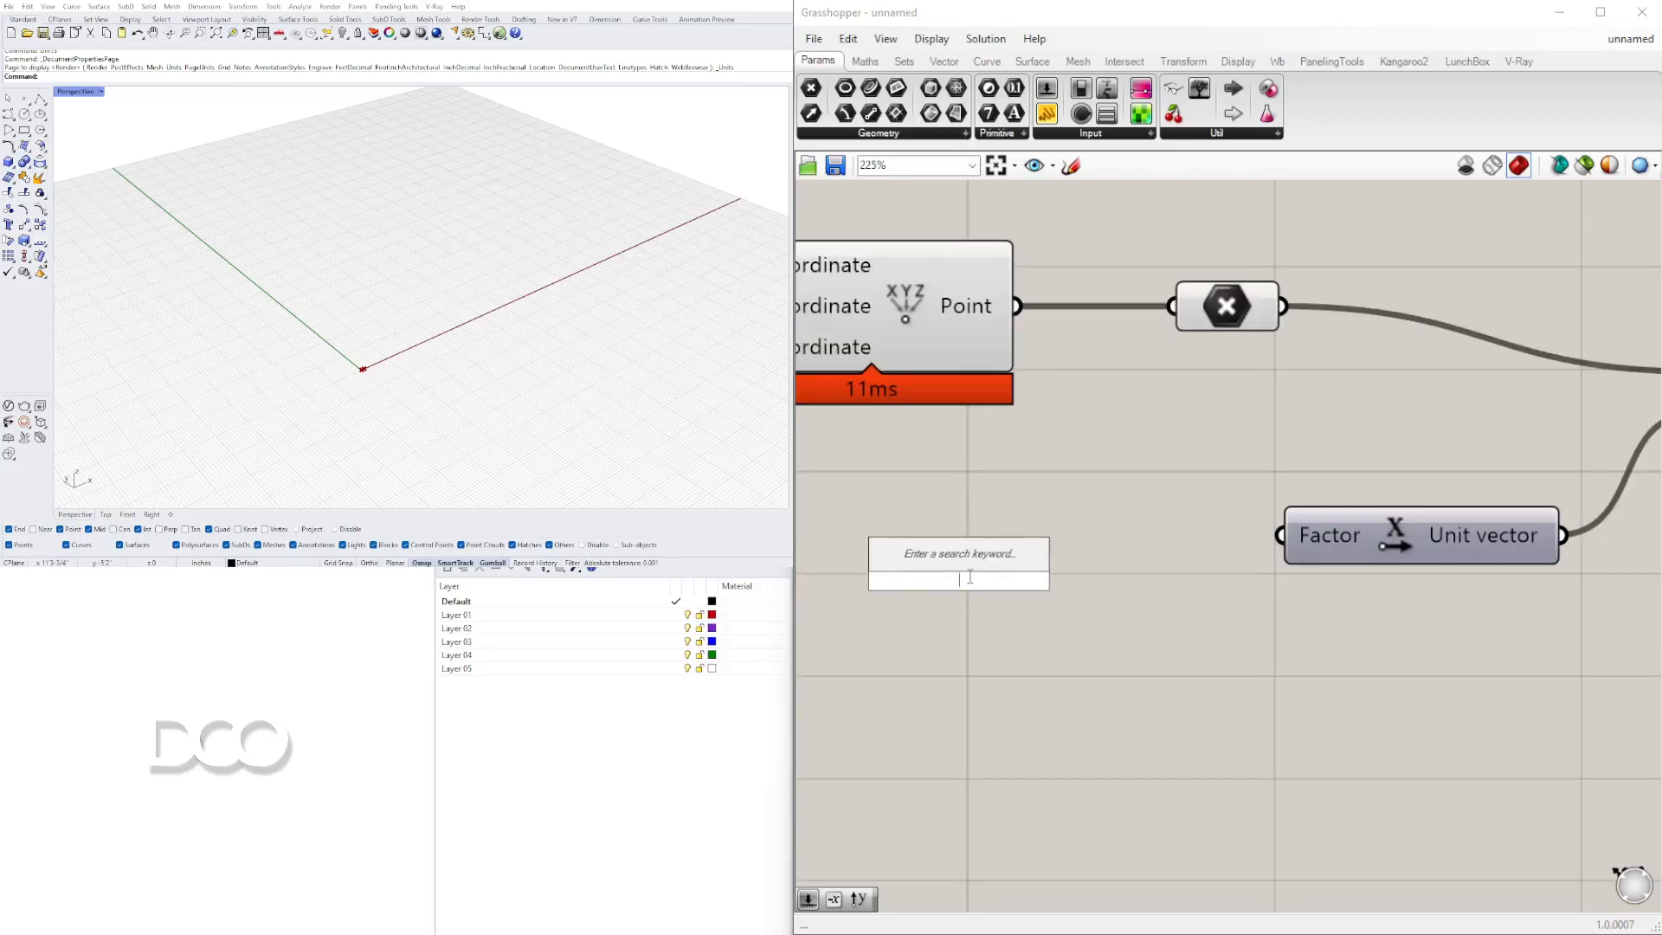
pyautogui.write('24')
pyautogui.press('Return')
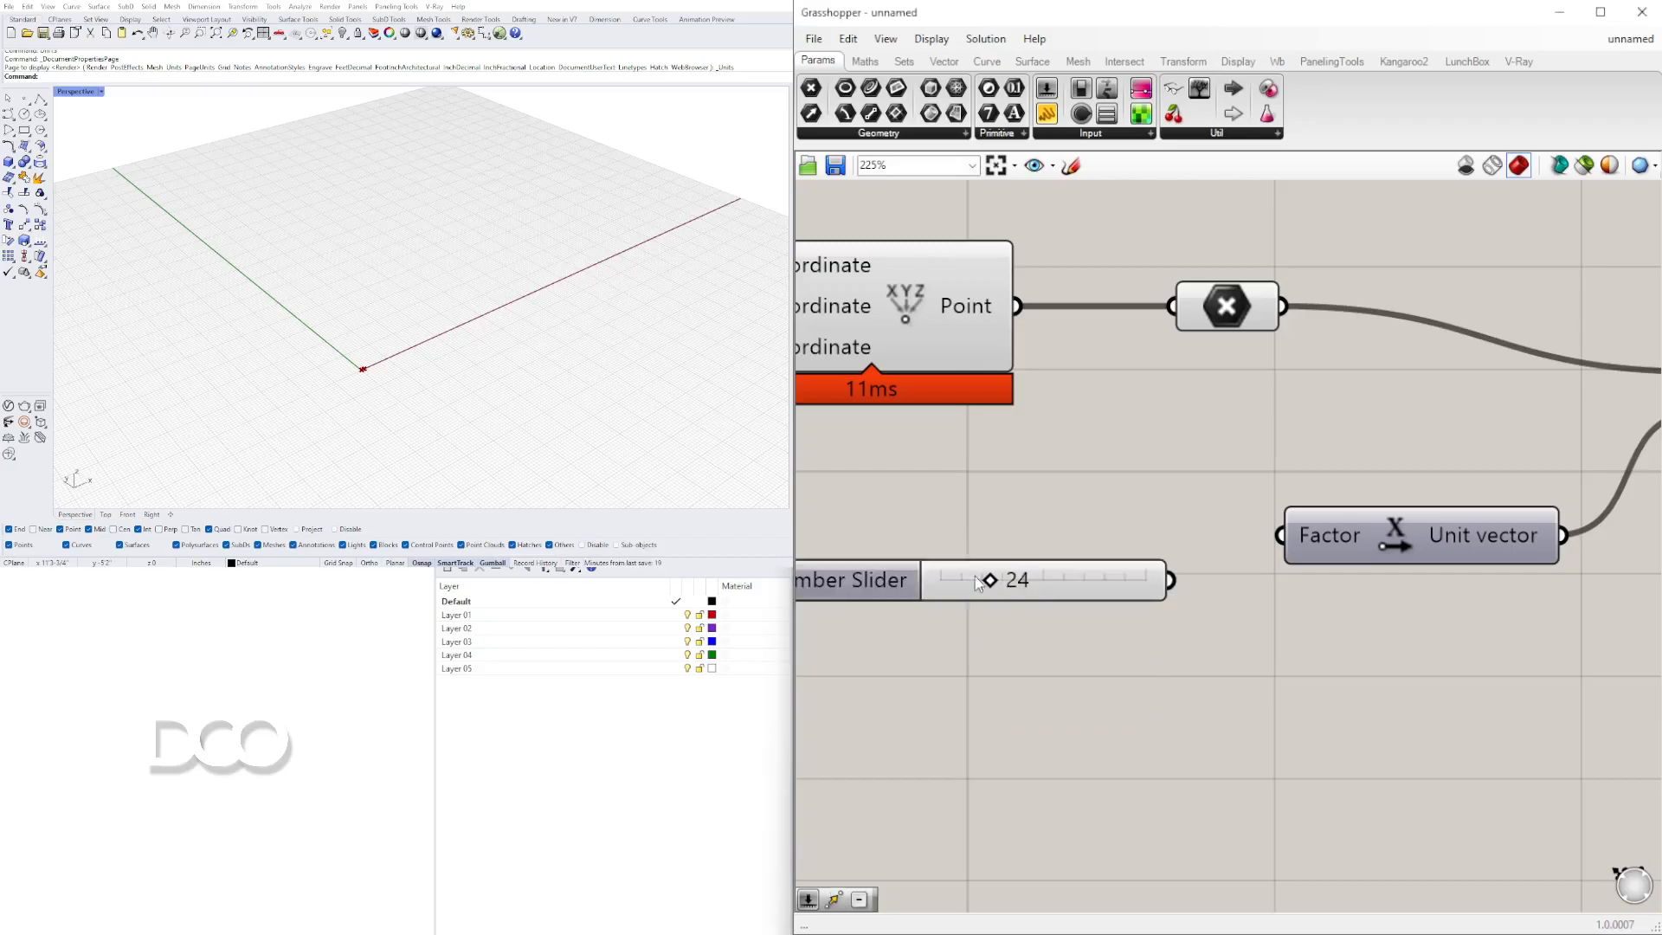
pyautogui.moveTo(1170, 580); pyautogui.dragTo(1281, 535)
pyautogui.moveTo(1375, 548); pyautogui.dragTo(1317, 574)
pyautogui.scroll(-3, 1319, 576)
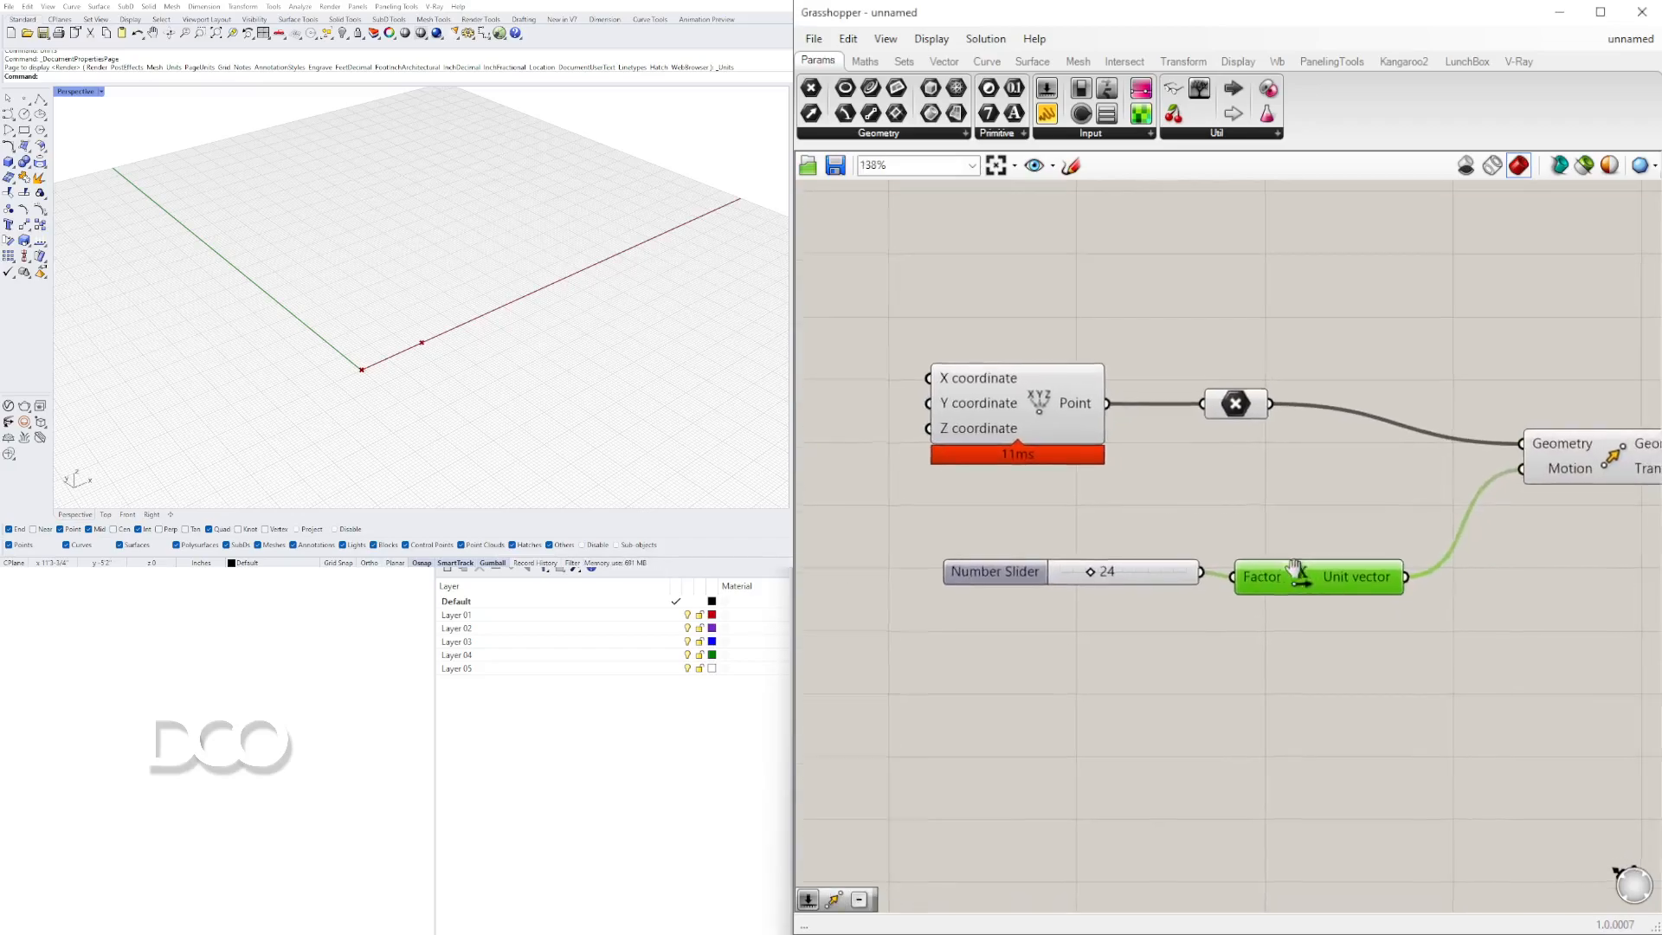
# Rearrange the slider, Unit X, Point and Move components into a compact row below Construct Point
pyautogui.moveTo(1417, 644); pyautogui.dragTo(1115, 535)
pyautogui.moveTo(1301, 572); pyautogui.dragTo(1309, 528)
pyautogui.click(1373, 577)
pyautogui.moveTo(1233, 415); pyautogui.dragTo(1372, 491)
pyautogui.click(1454, 552)
pyautogui.moveTo(1557, 613); pyautogui.dragTo(1384, 532, button='right')
pyautogui.moveTo(1445, 388); pyautogui.dragTo(1317, 434)
pyautogui.click(1527, 610)
# Add a Line component running from the original Point to the moved point
pyautogui.moveTo(1480, 466); pyautogui.dragTo(1274, 490, button='right')
pyautogui.doubleClick(1394, 416)
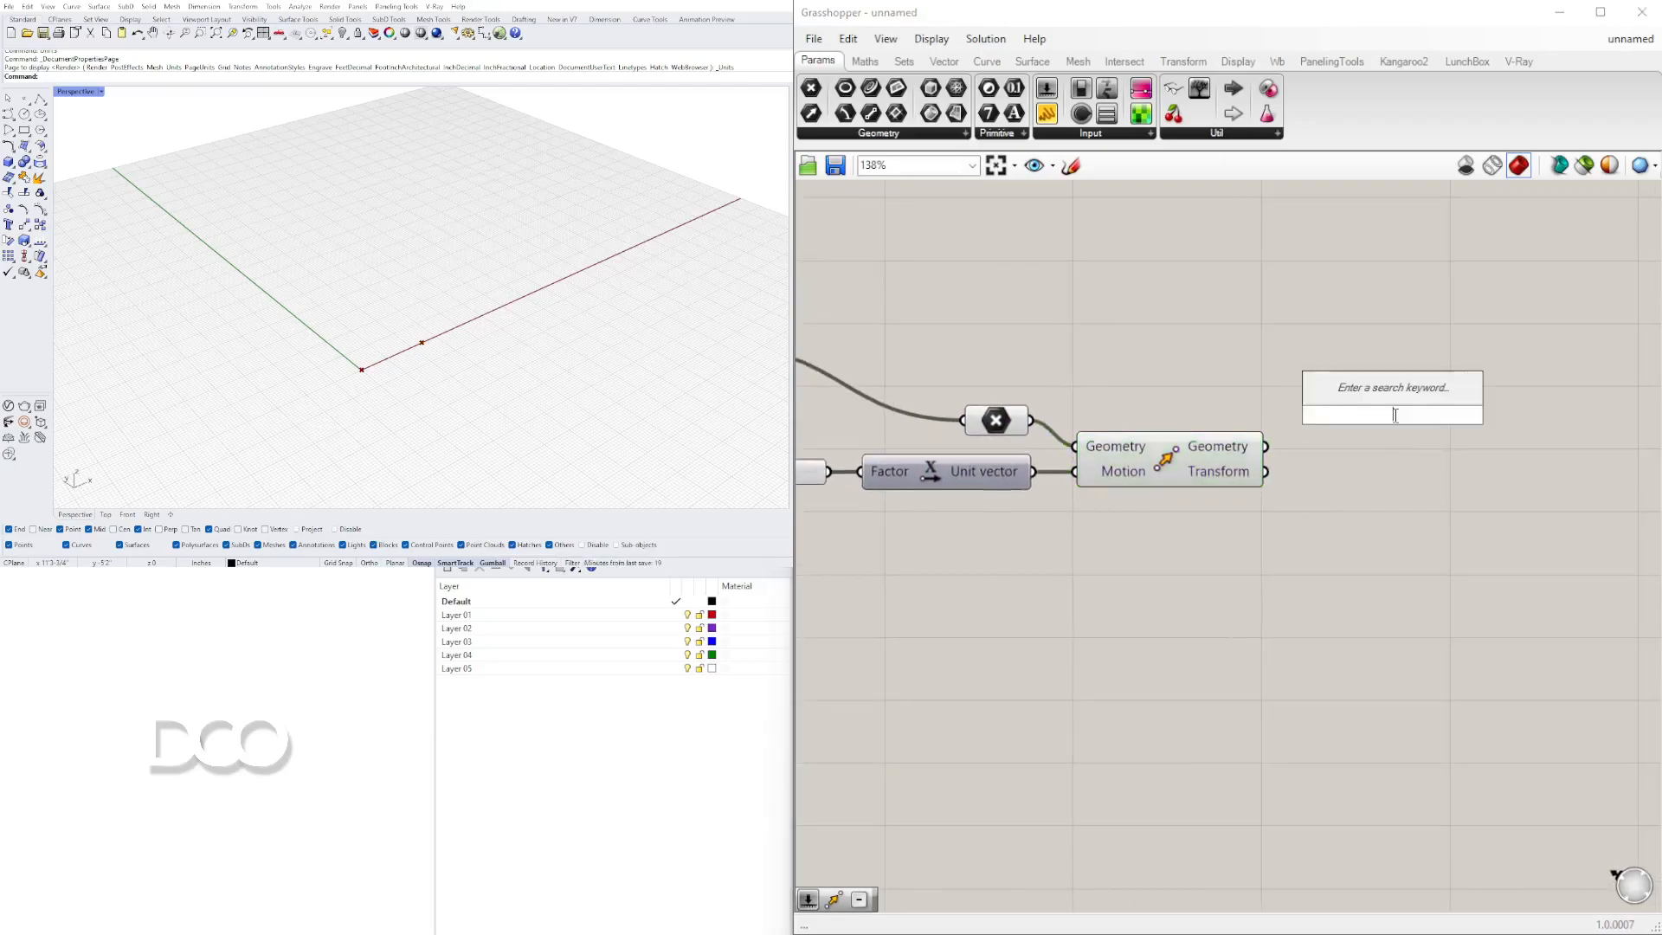
pyautogui.write('LINE')
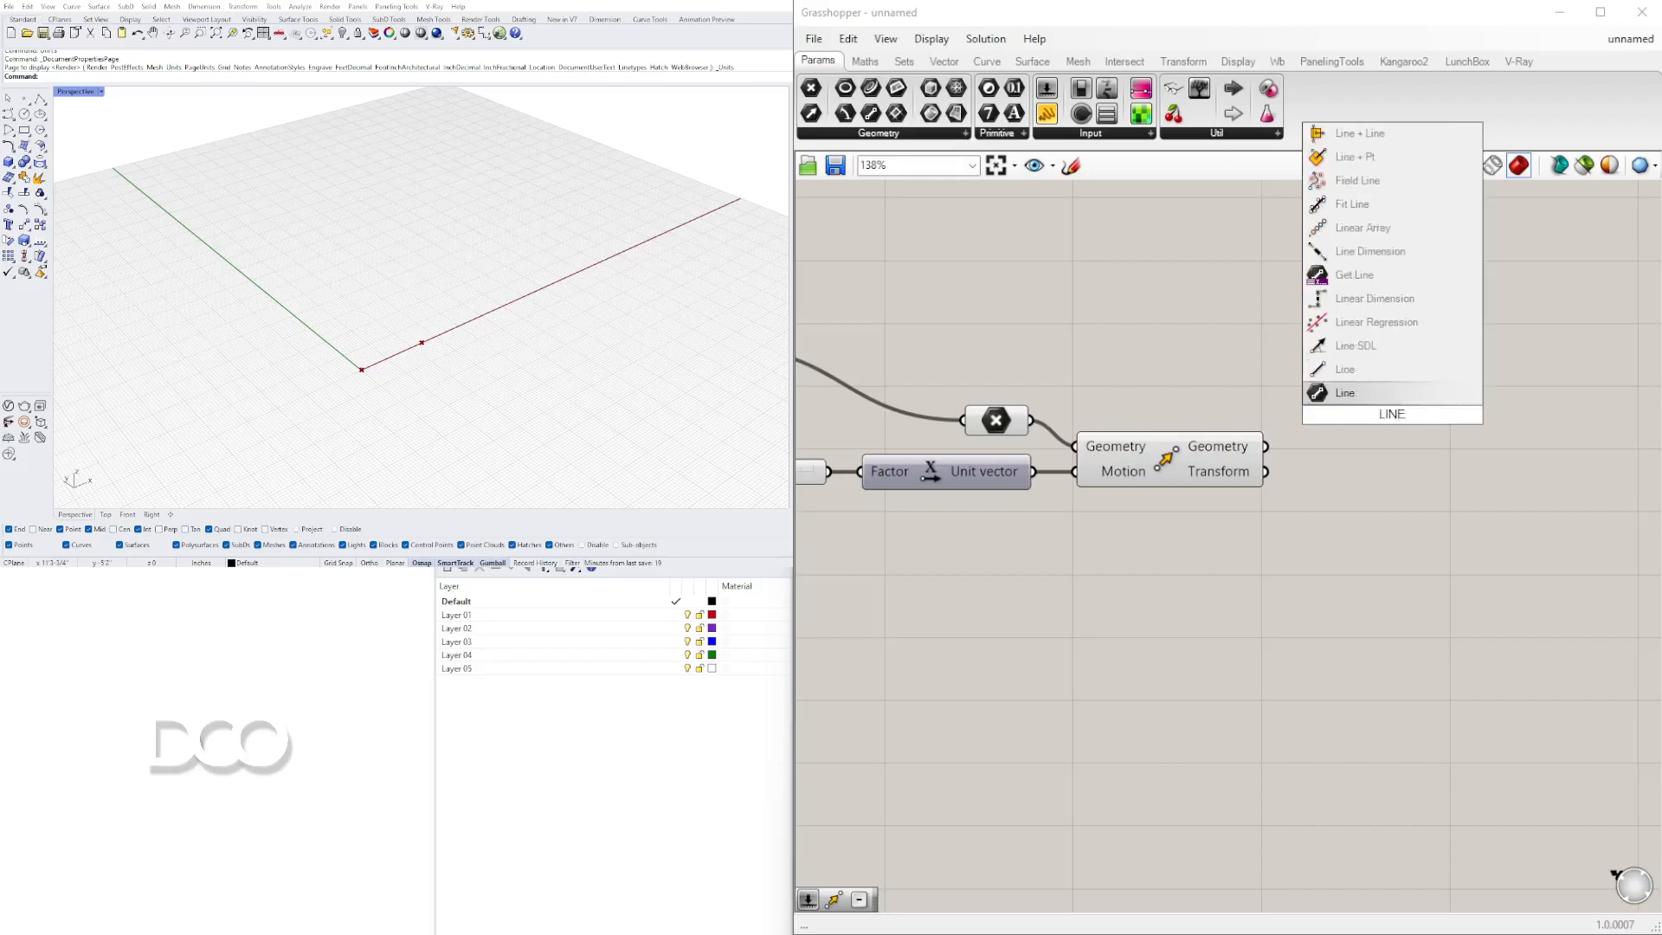
pyautogui.click(1345, 392)
pyautogui.moveTo(1382, 417); pyautogui.dragTo(1393, 393)
pyautogui.moveTo(1005, 421); pyautogui.dragTo(1340, 375)
pyautogui.moveTo(1265, 445); pyautogui.dragTo(1340, 399)
pyautogui.moveTo(1445, 410); pyautogui.dragTo(1416, 457)
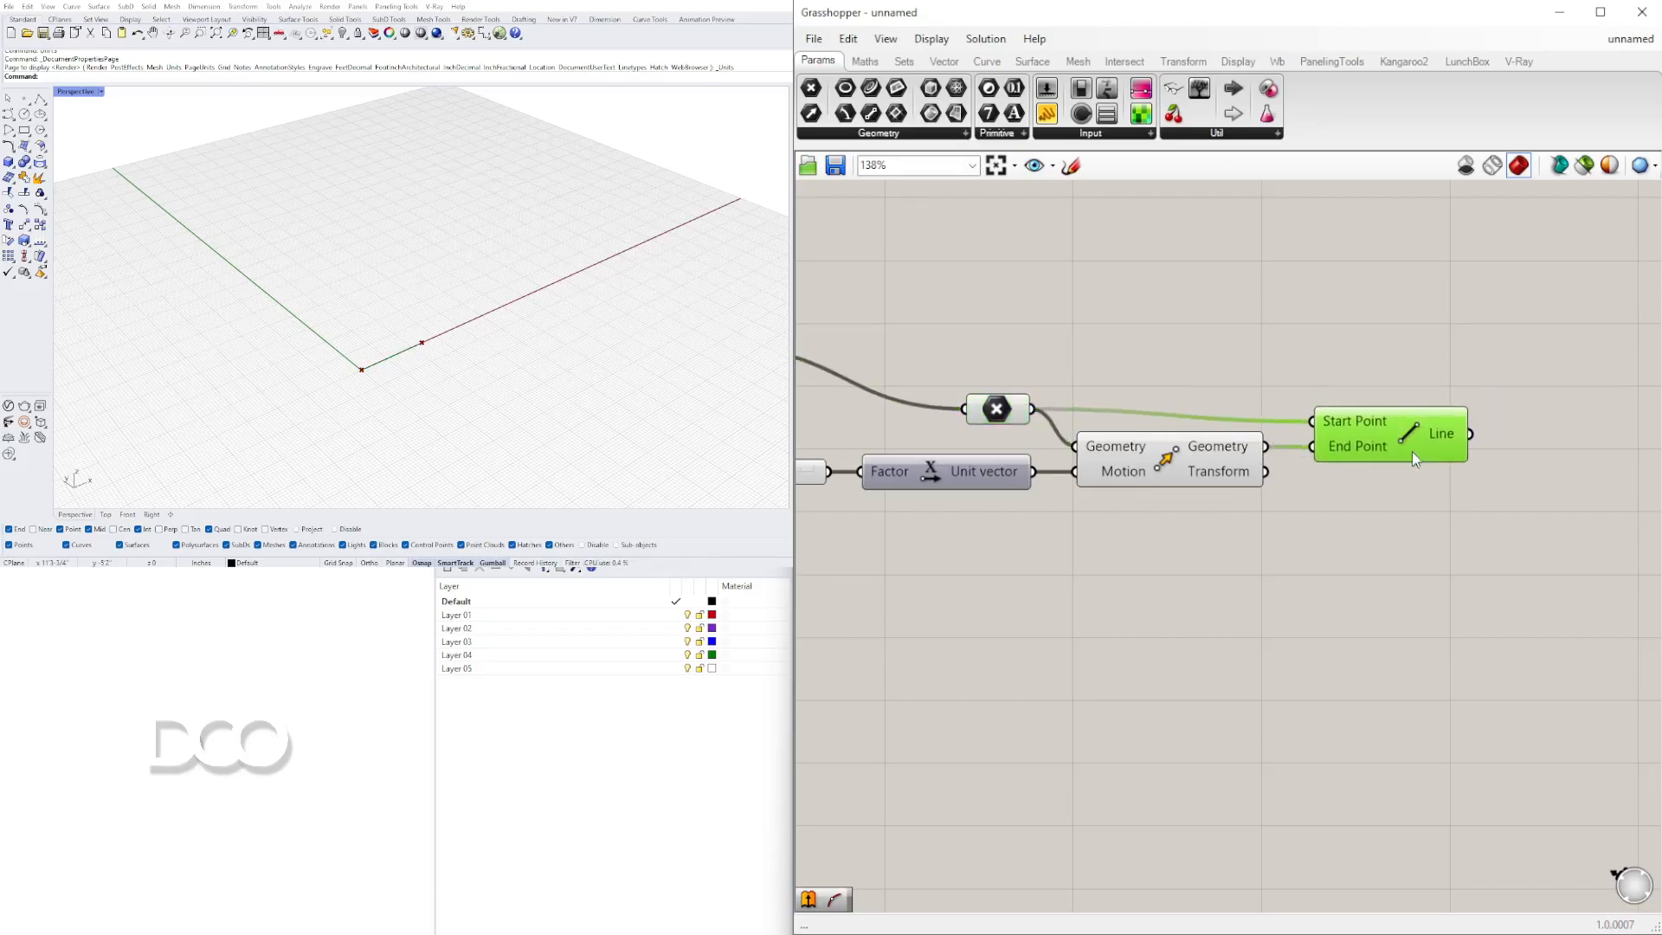
# Reposition the Construct Point component closer to the Point parameter
pyautogui.scroll(-2, 1410, 443)
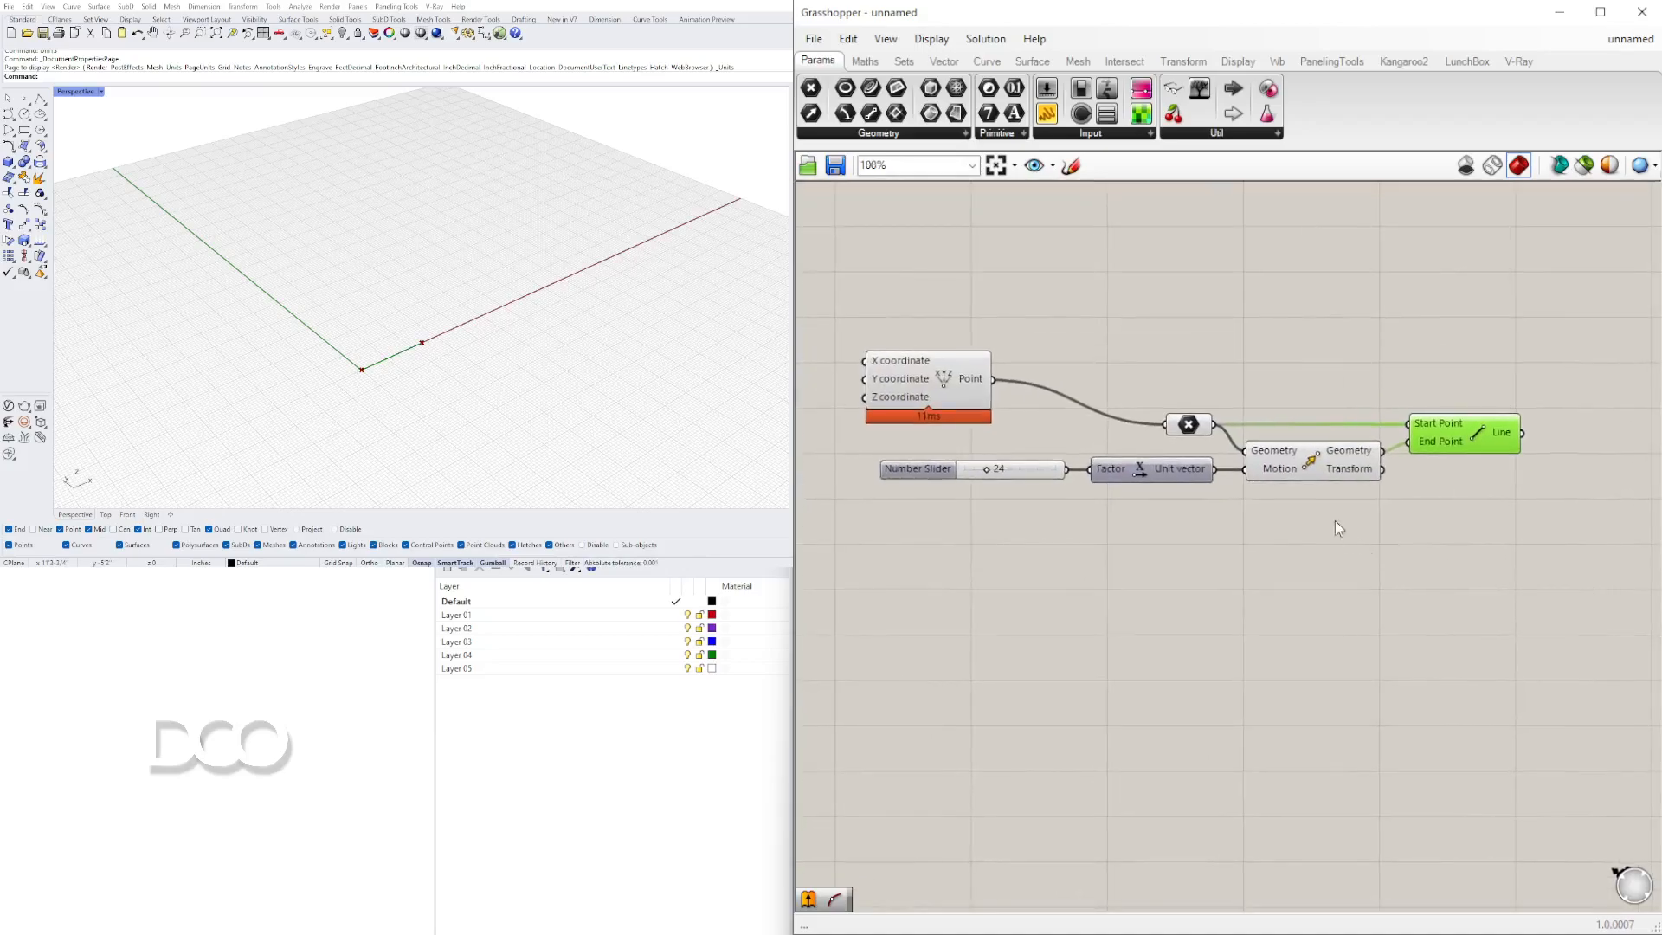
pyautogui.moveTo(932, 361); pyautogui.dragTo(1049, 376)
pyautogui.click(1254, 338)
pyautogui.moveTo(412, 363)
pyautogui.mouseDown(button='right')
pyautogui.moveTo(451, 340)
pyautogui.moveTo(411, 362)
pyautogui.mouseUp(button='right')
# Add an Extrude component and connect the line to its Base input
pyautogui.moveTo(1329, 572); pyautogui.dragTo(1202, 541, button='right')
pyautogui.doubleClick(1303, 551)
pyautogui.write('5')
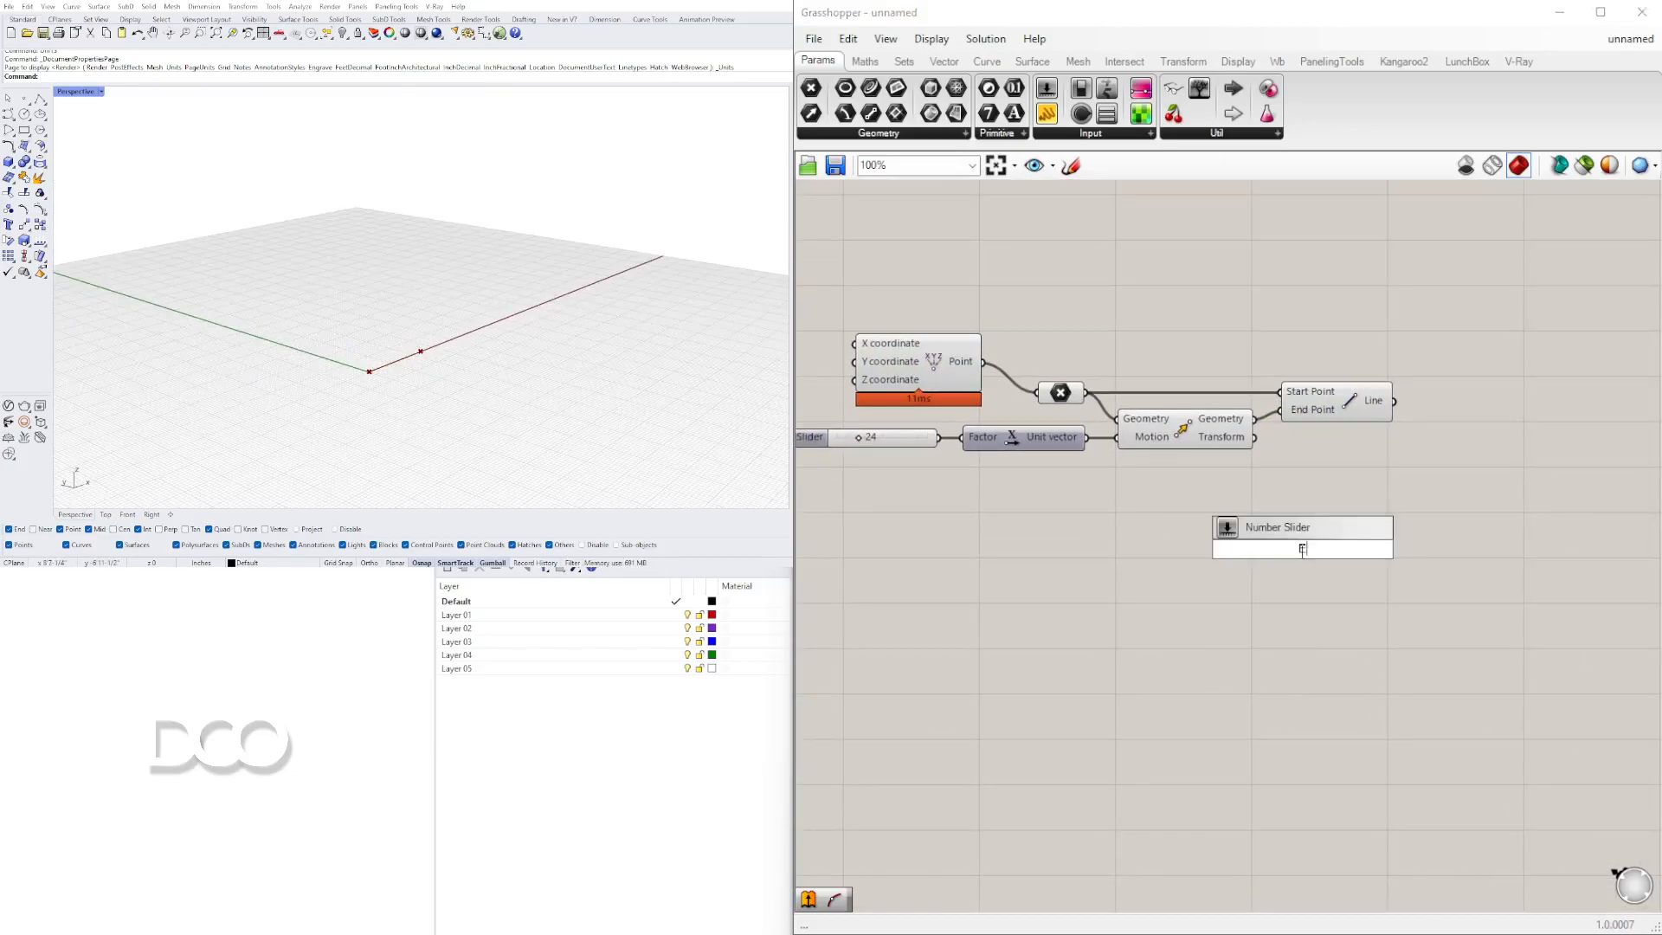
pyautogui.write('XTR')
pyautogui.click(1275, 535)
pyautogui.moveTo(1269, 546); pyautogui.dragTo(1482, 445)
pyautogui.click(1384, 485)
pyautogui.moveTo(1393, 401); pyautogui.dragTo(1457, 437)
# Add a Unit Z vector component and connect it to the extrusion's Direction input
pyautogui.doubleClick(1390, 492)
pyautogui.write('Z')
pyautogui.click(1357, 469)
pyautogui.moveTo(1392, 485); pyautogui.dragTo(1494, 449)
pyautogui.click(1494, 450)
# Duplicate the slider set to 24 and connect the copy to the Unit Z factor
pyautogui.doubleClick(1073, 496)
pyautogui.click(968, 538)
pyautogui.moveTo(969, 539); pyautogui.dragTo(995, 523, button='right')
pyautogui.keyDown('alt'); pyautogui.moveTo(823, 433); pyautogui.dragTo(1160, 476); pyautogui.keyUp('alt')
pyautogui.moveTo(1314, 463); pyautogui.dragTo(1328, 452)
pyautogui.moveTo(1378, 451); pyautogui.dragTo(1361, 466)
pyautogui.click(1358, 497)
# Rename the slider driving Unit X to WINDOW WIDTH
pyautogui.moveTo(1007, 448); pyautogui.dragTo(1260, 454, button='right')
pyautogui.rightClick(1082, 430)
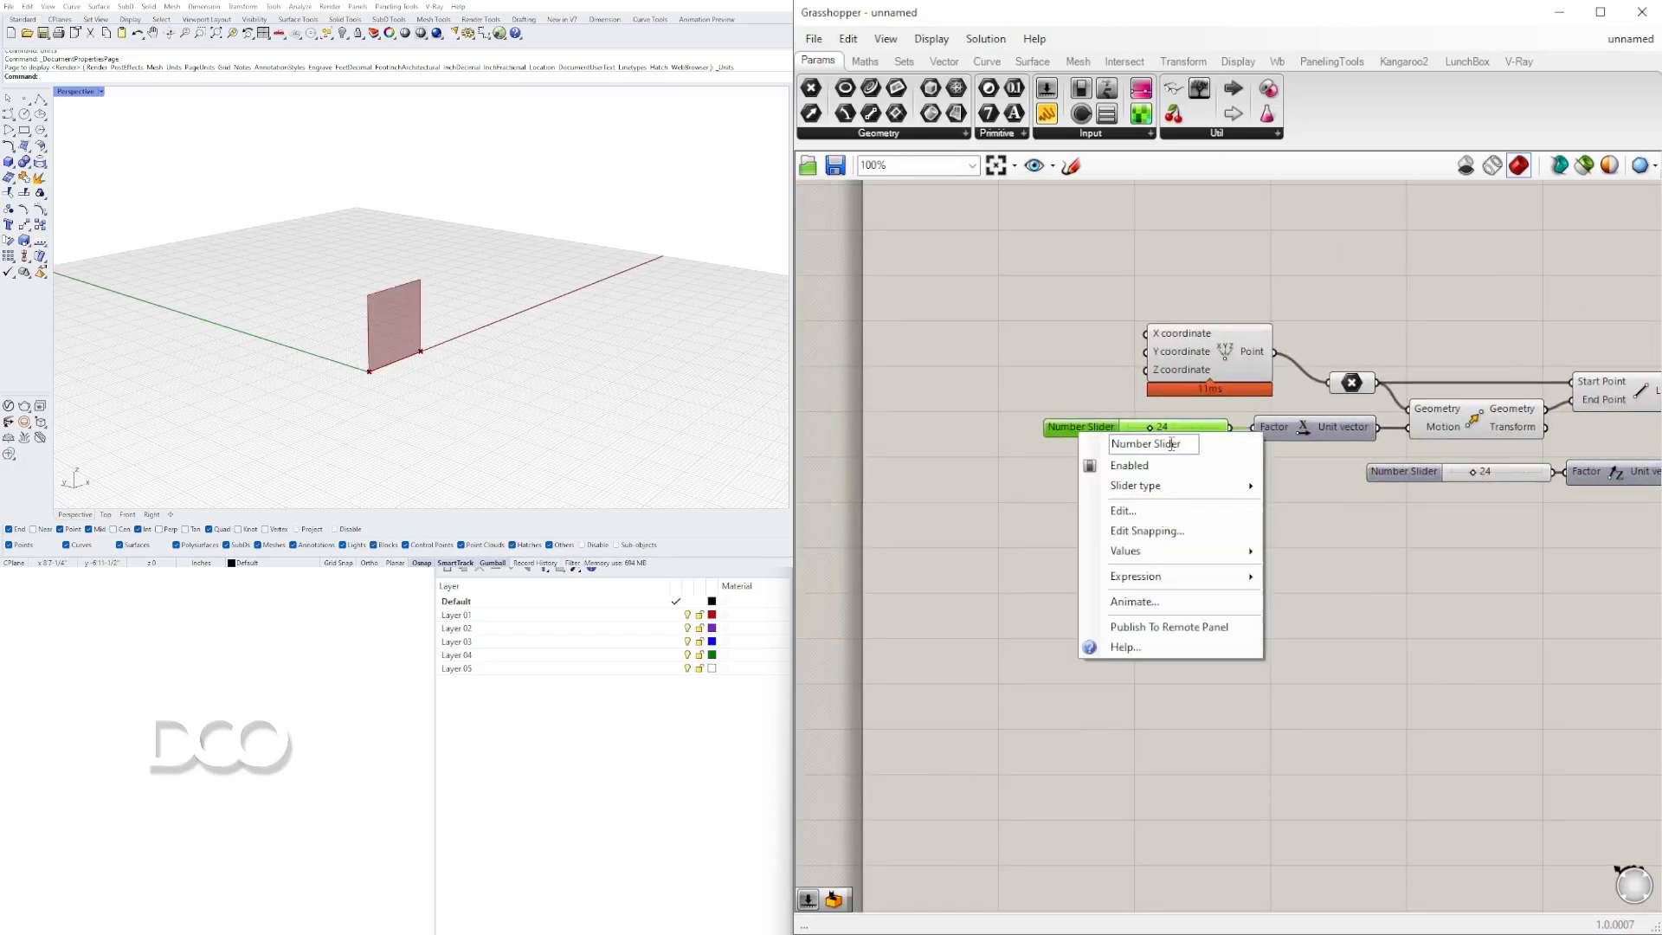
pyautogui.write('WI')
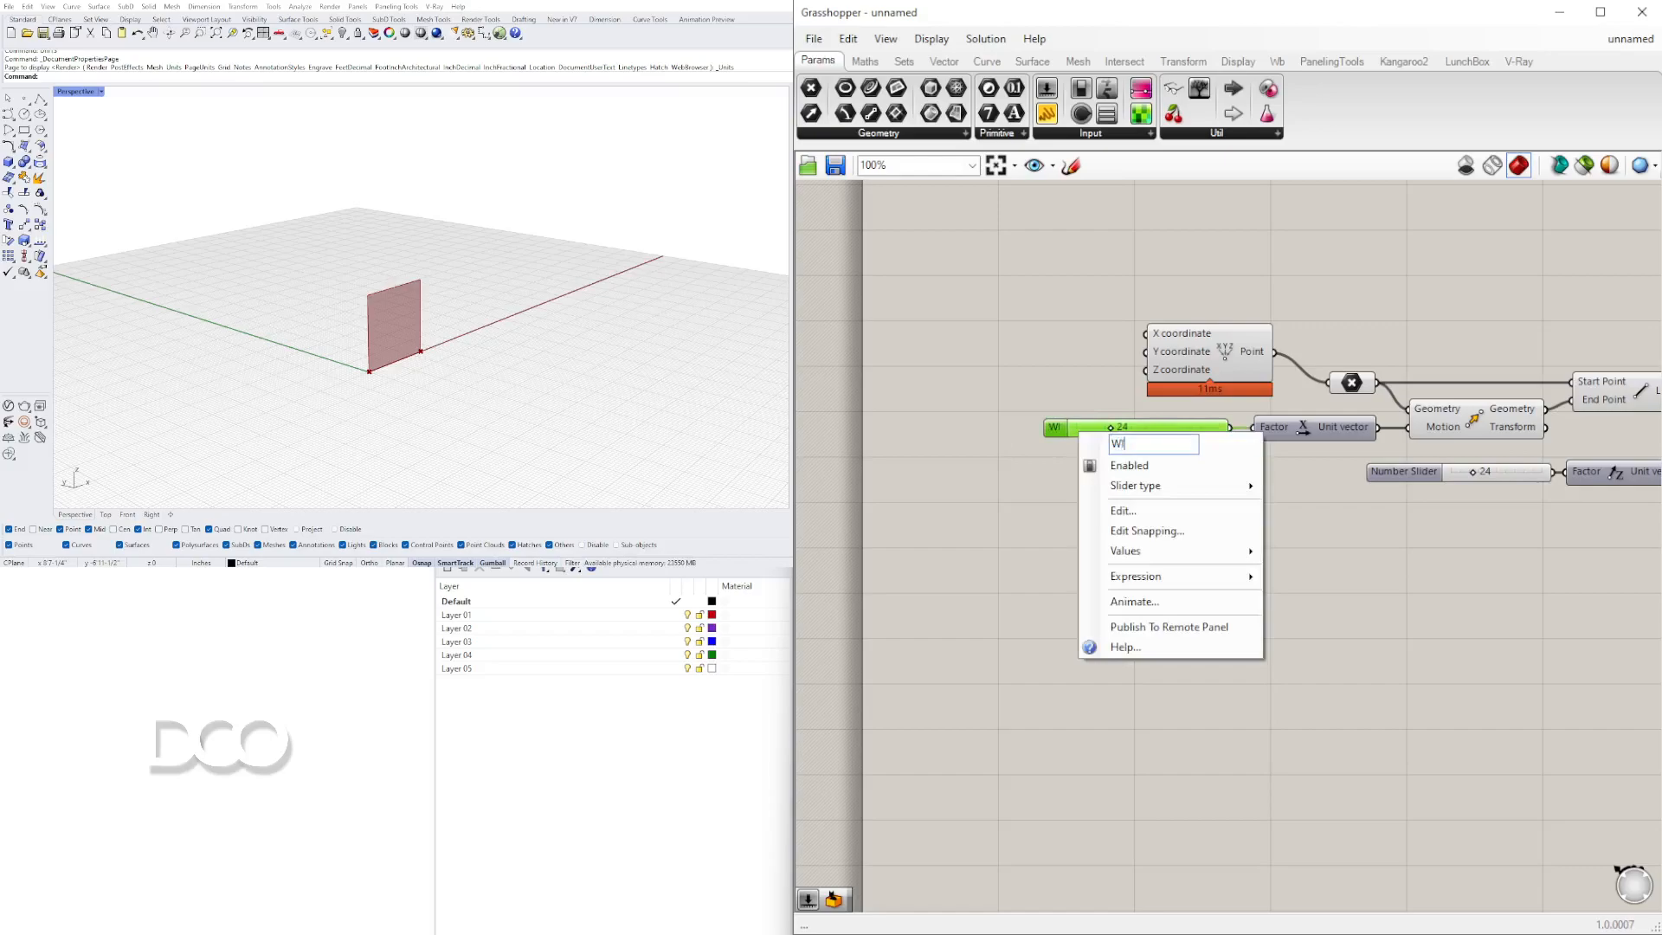
pyautogui.write('NDOW WIDTH')
pyautogui.press('Return')
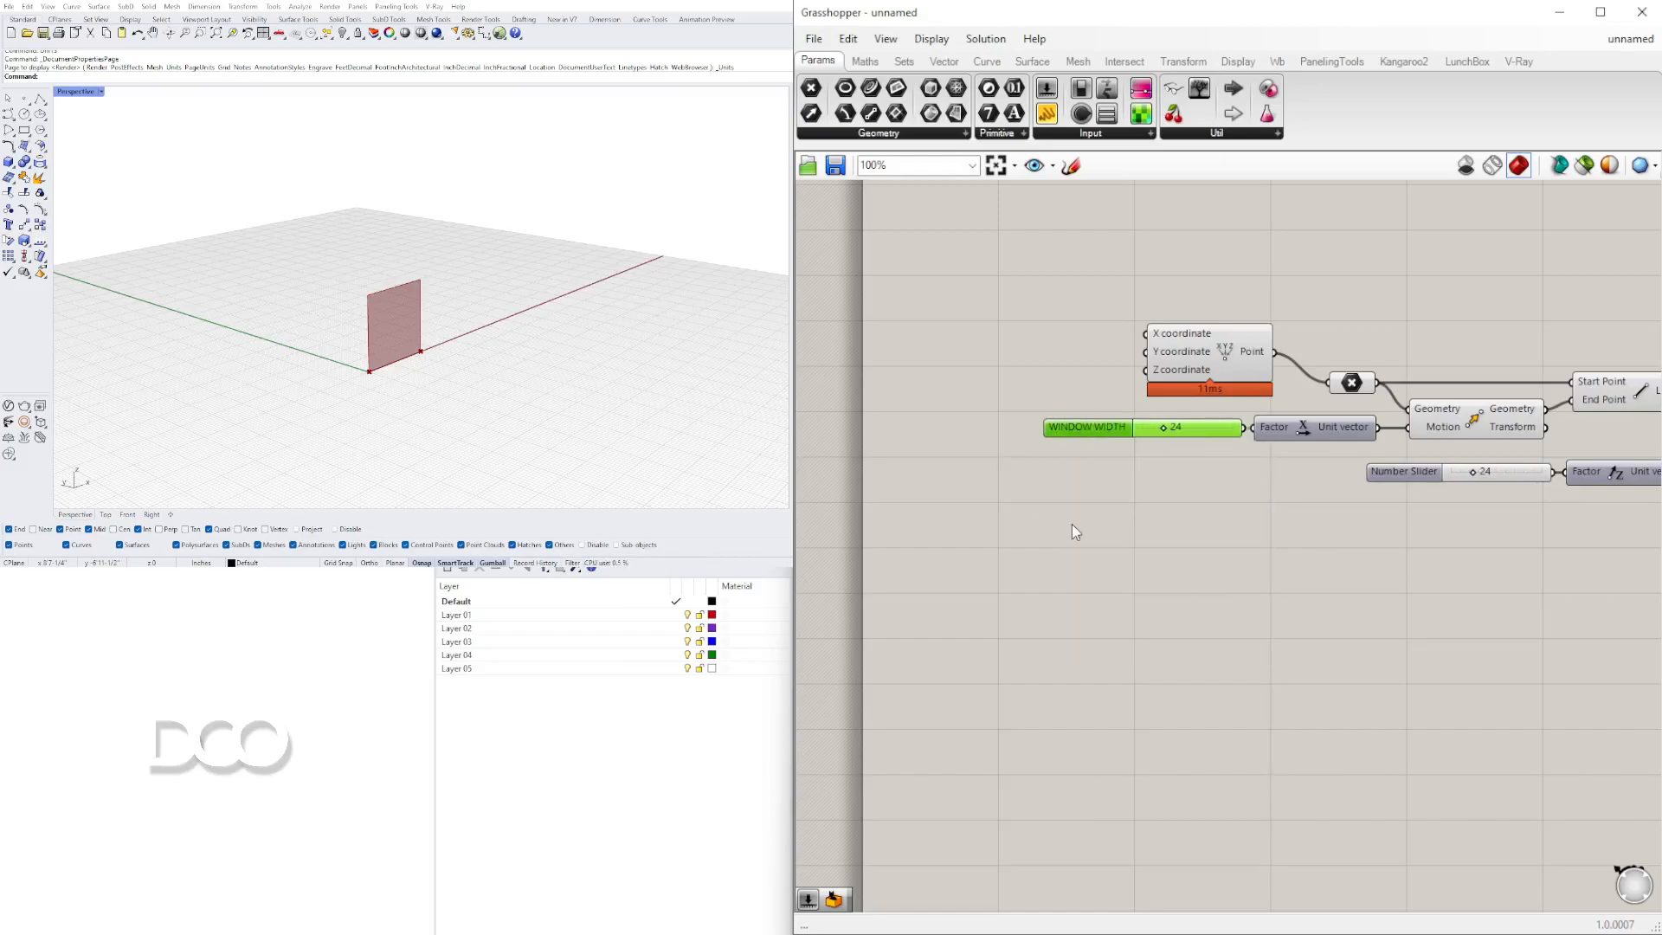
# Rename the slider driving Unit Z to WINDOW HEIGHT and shift it clear of the Unit Z component
pyautogui.click(1214, 481)
pyautogui.click(1387, 475)
pyautogui.rightClick(1386, 477)
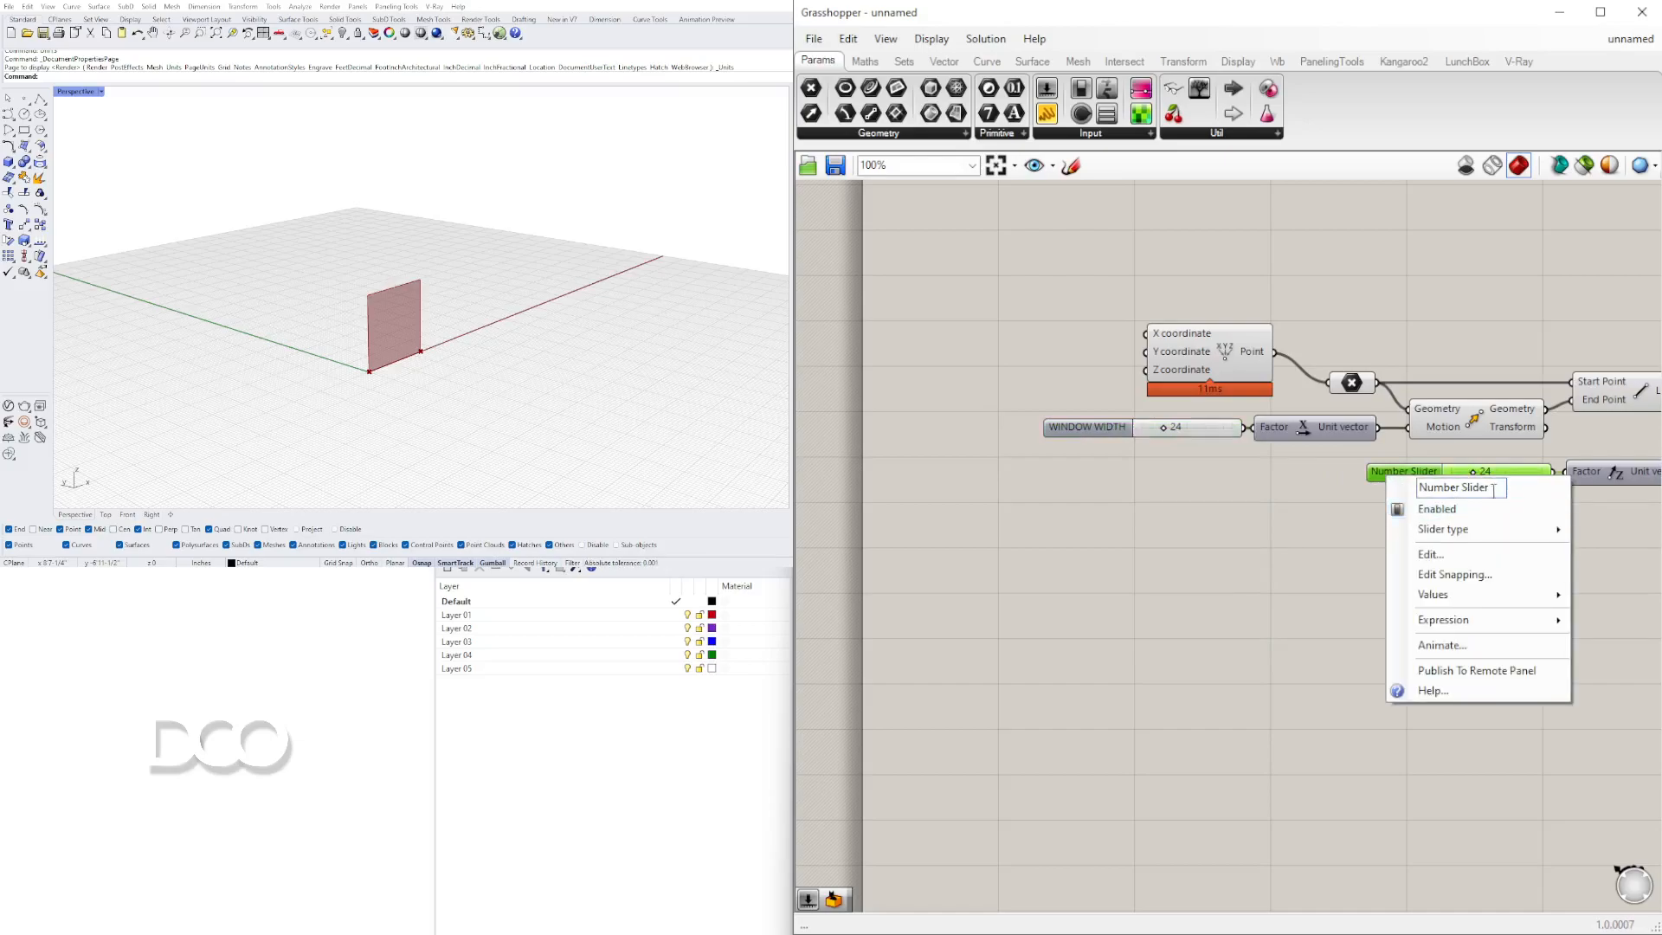
pyautogui.write('WINDOW HEIGHT')
pyautogui.press('Return')
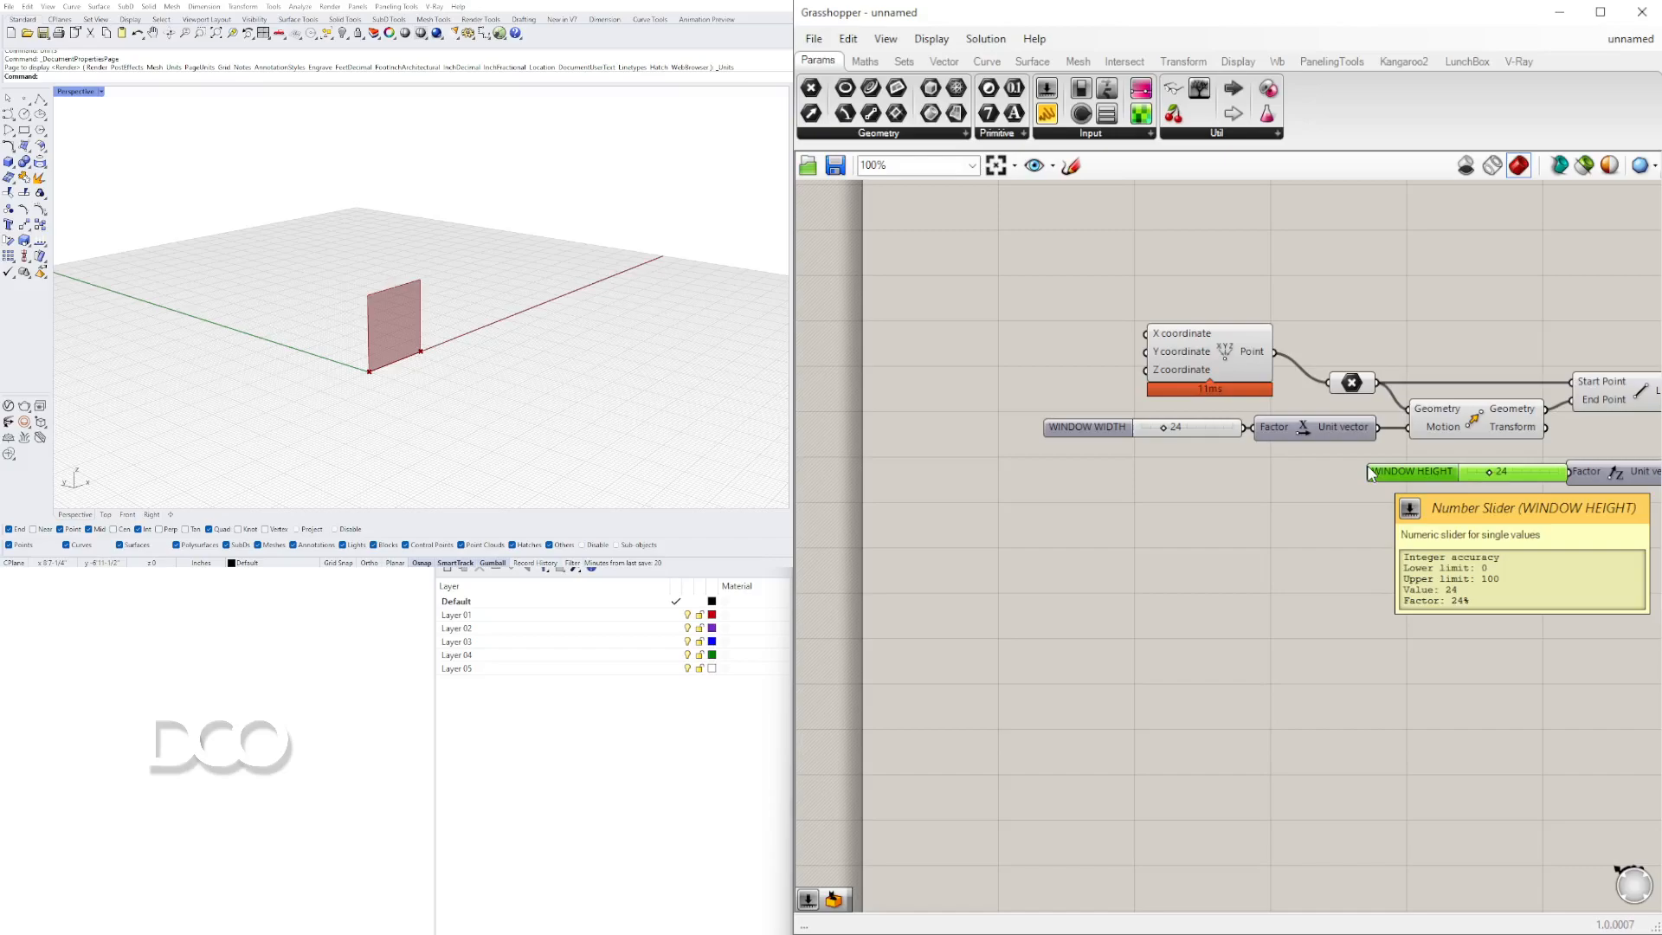
pyautogui.moveTo(1401, 473); pyautogui.dragTo(1383, 473)
pyautogui.click(1512, 540)
pyautogui.moveTo(1458, 472)
pyautogui.mouseDown()
pyautogui.moveTo(1504, 510)
pyautogui.moveTo(1402, 430)
pyautogui.mouseUp()
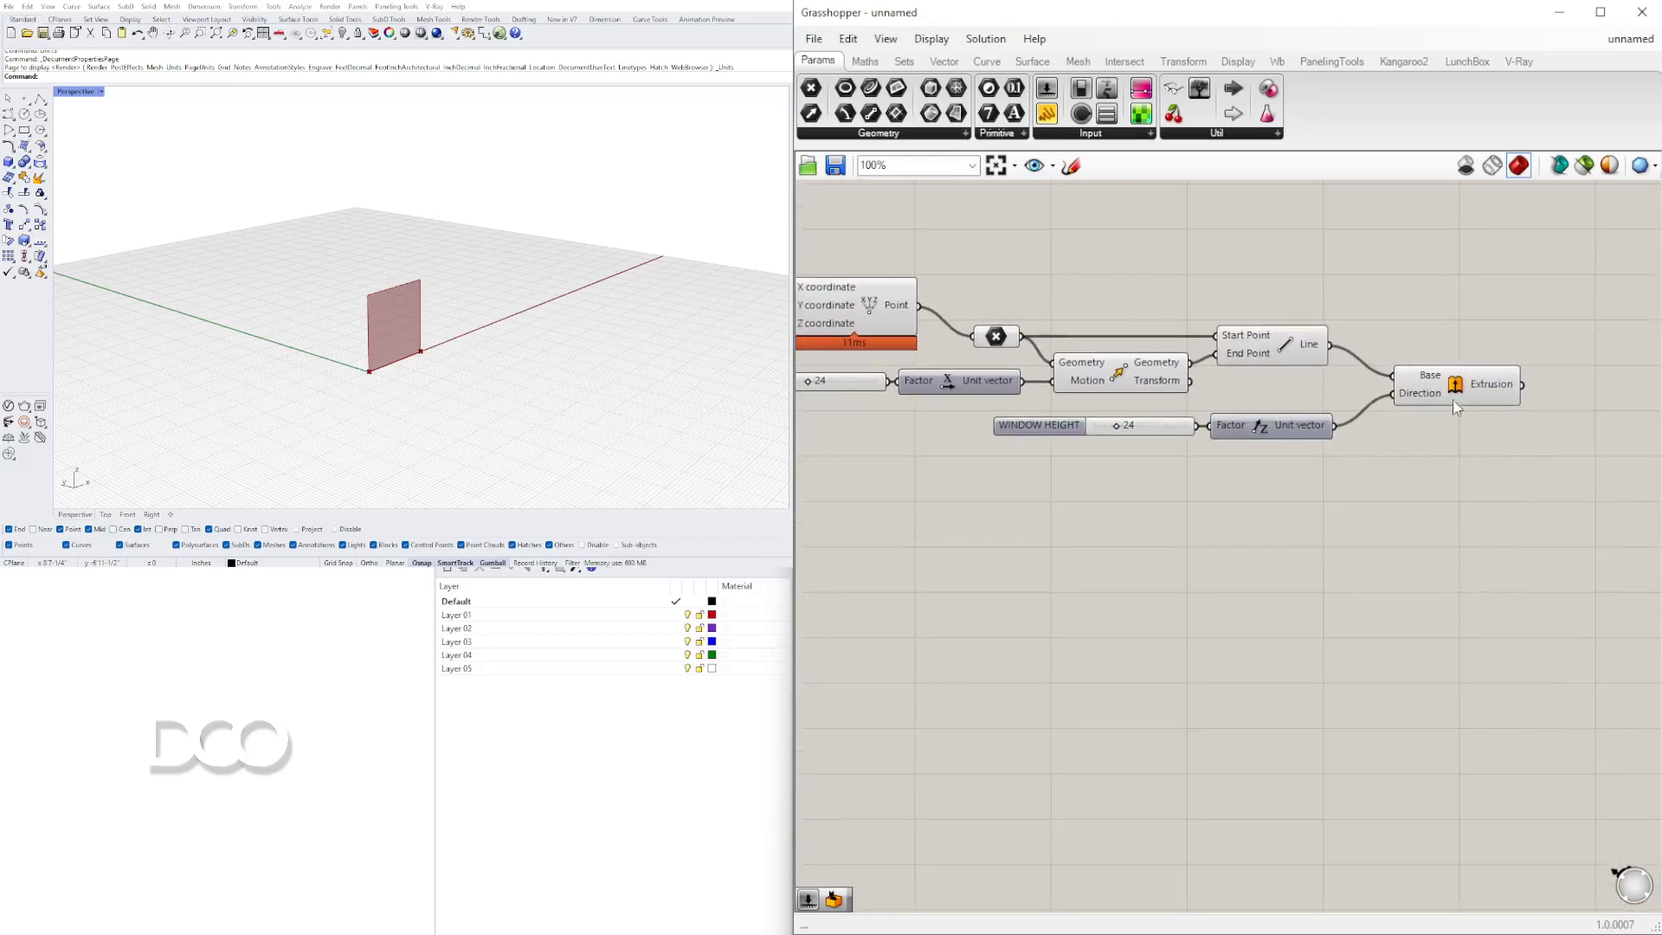
# Set the WINDOW HEIGHT slider to 42 so the extruded surface becomes taller
pyautogui.click(1454, 381)
pyautogui.click(1463, 423)
pyautogui.moveTo(857, 441); pyautogui.dragTo(1132, 485, button='right')
pyautogui.click(976, 427)
pyautogui.click(881, 511)
pyautogui.moveTo(485, 402); pyautogui.dragTo(424, 368, button='right')
pyautogui.scroll(5, 371, 337)
pyautogui.scroll(5, 1365, 447)
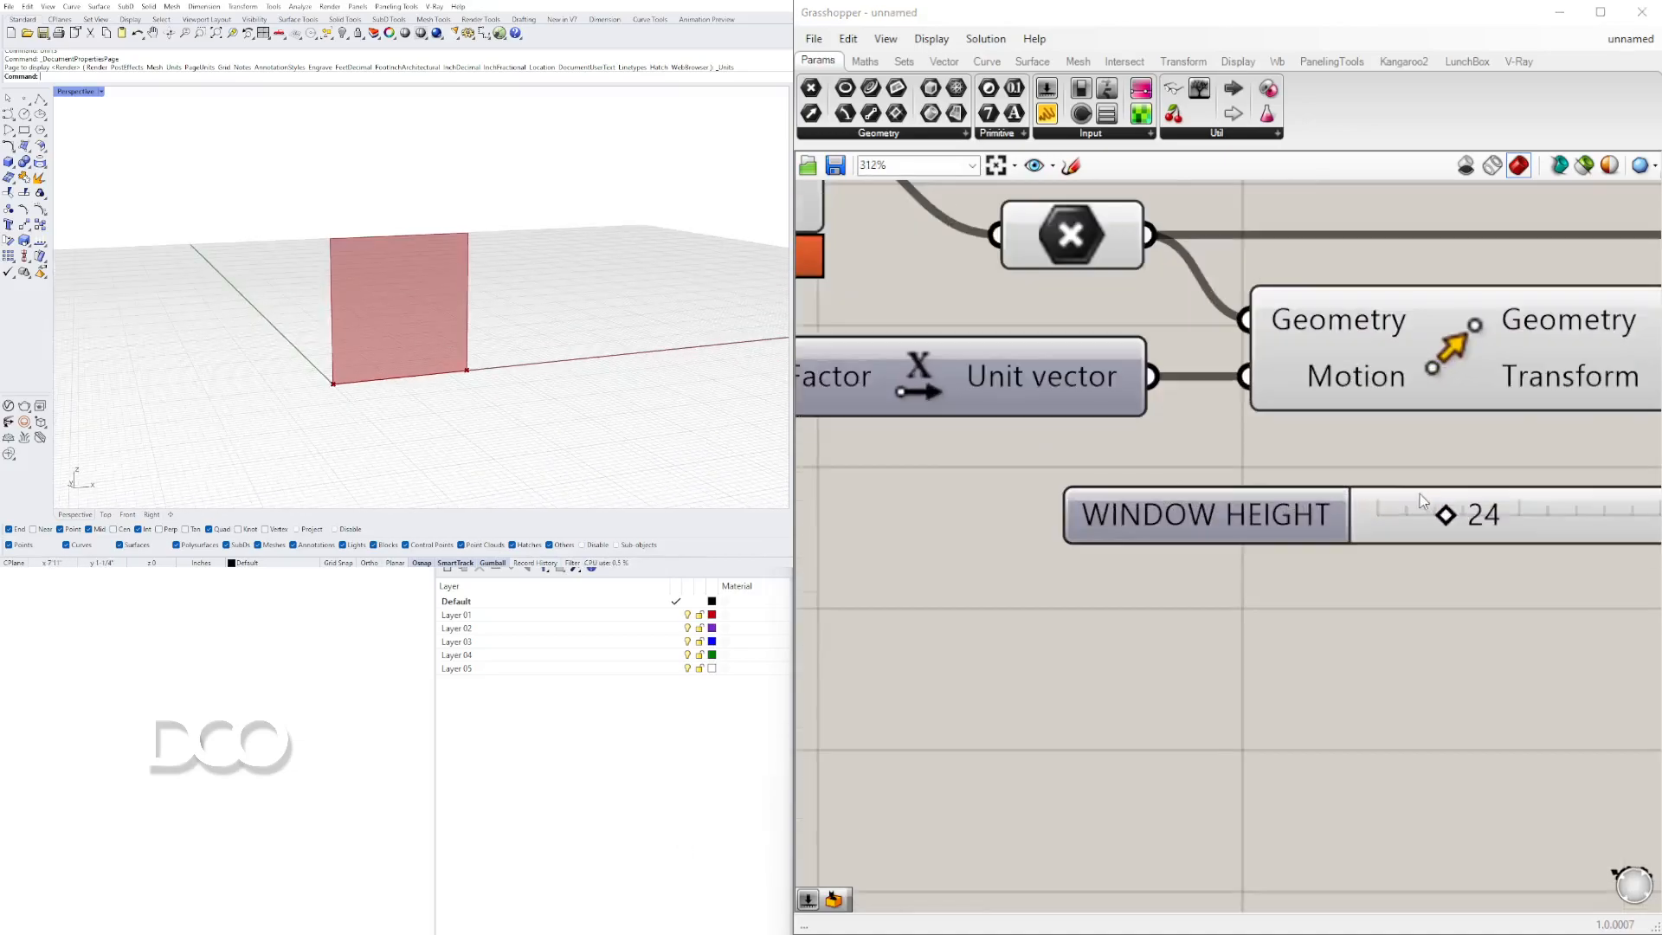
pyautogui.moveTo(1446, 515); pyautogui.dragTo(1497, 514)
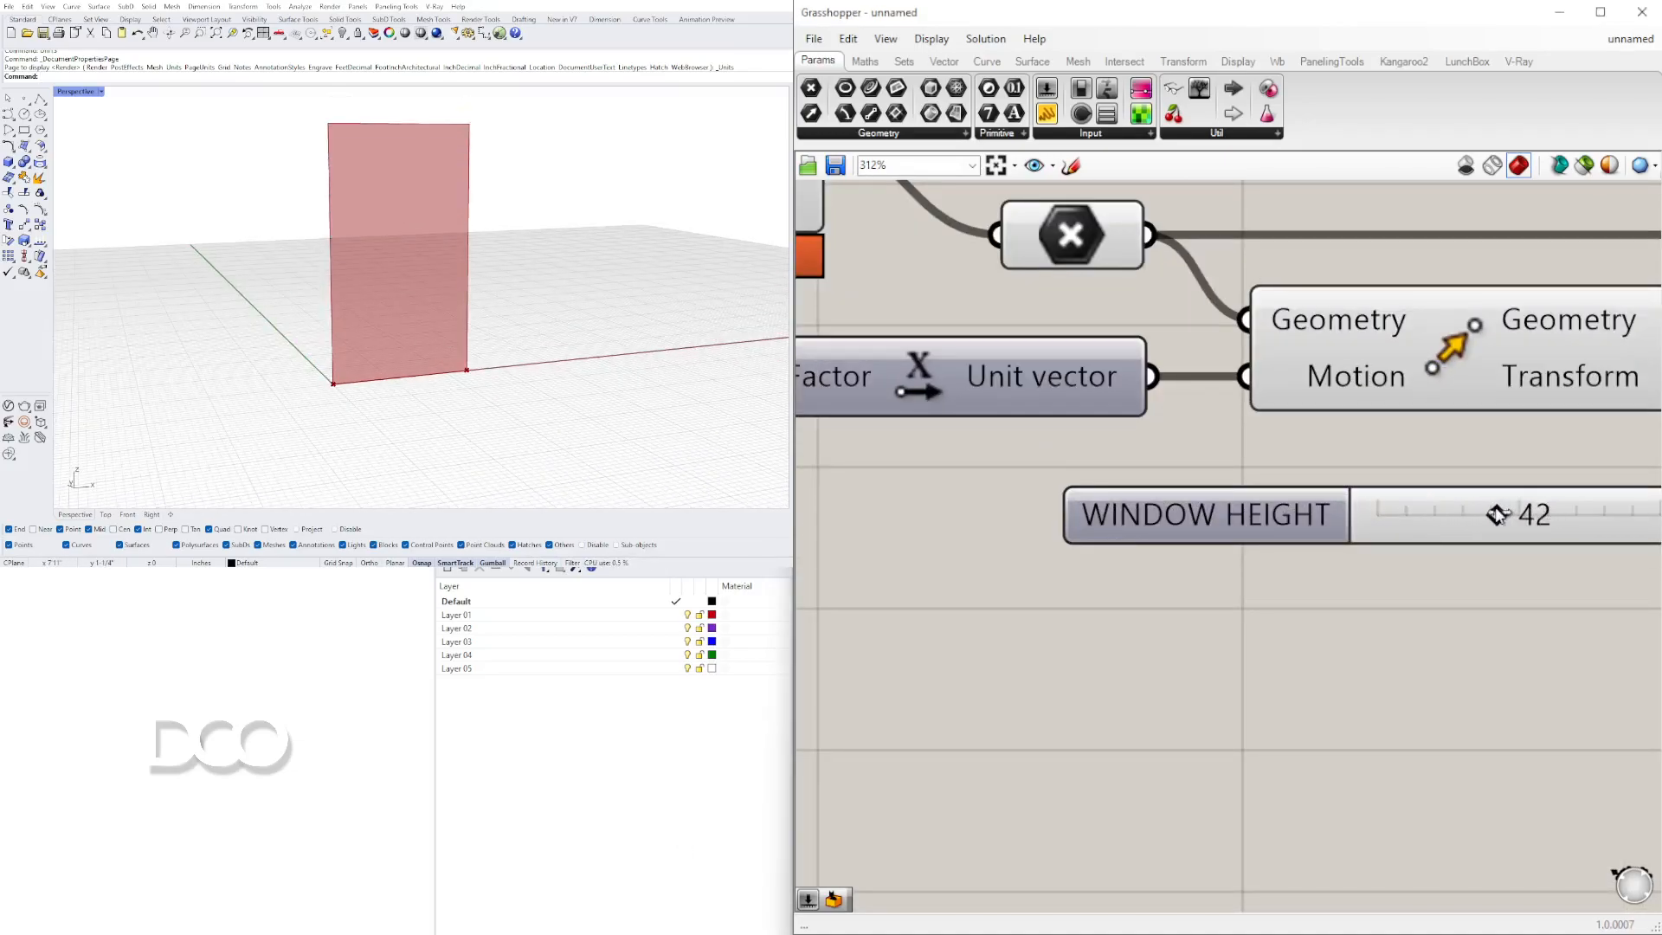
pyautogui.scroll(-2, 381, 260)
pyautogui.moveTo(381, 258); pyautogui.dragTo(437, 310, button='right')
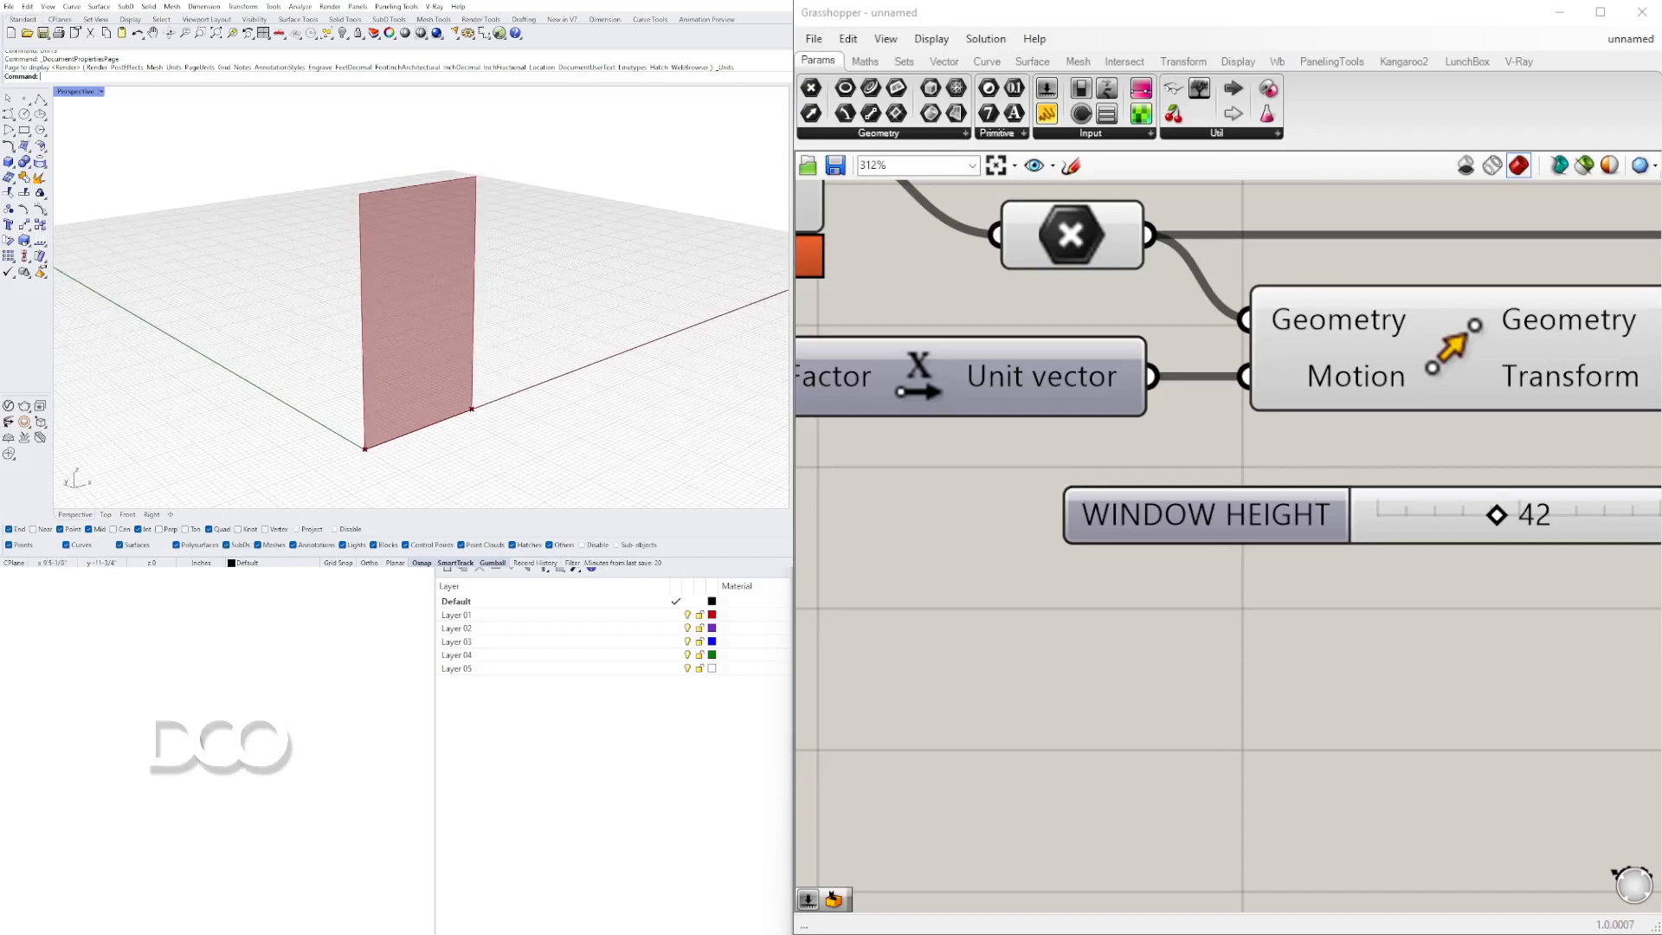
pyautogui.scroll(-2, 1461, 606)
pyautogui.scroll(-2, 376, 381)
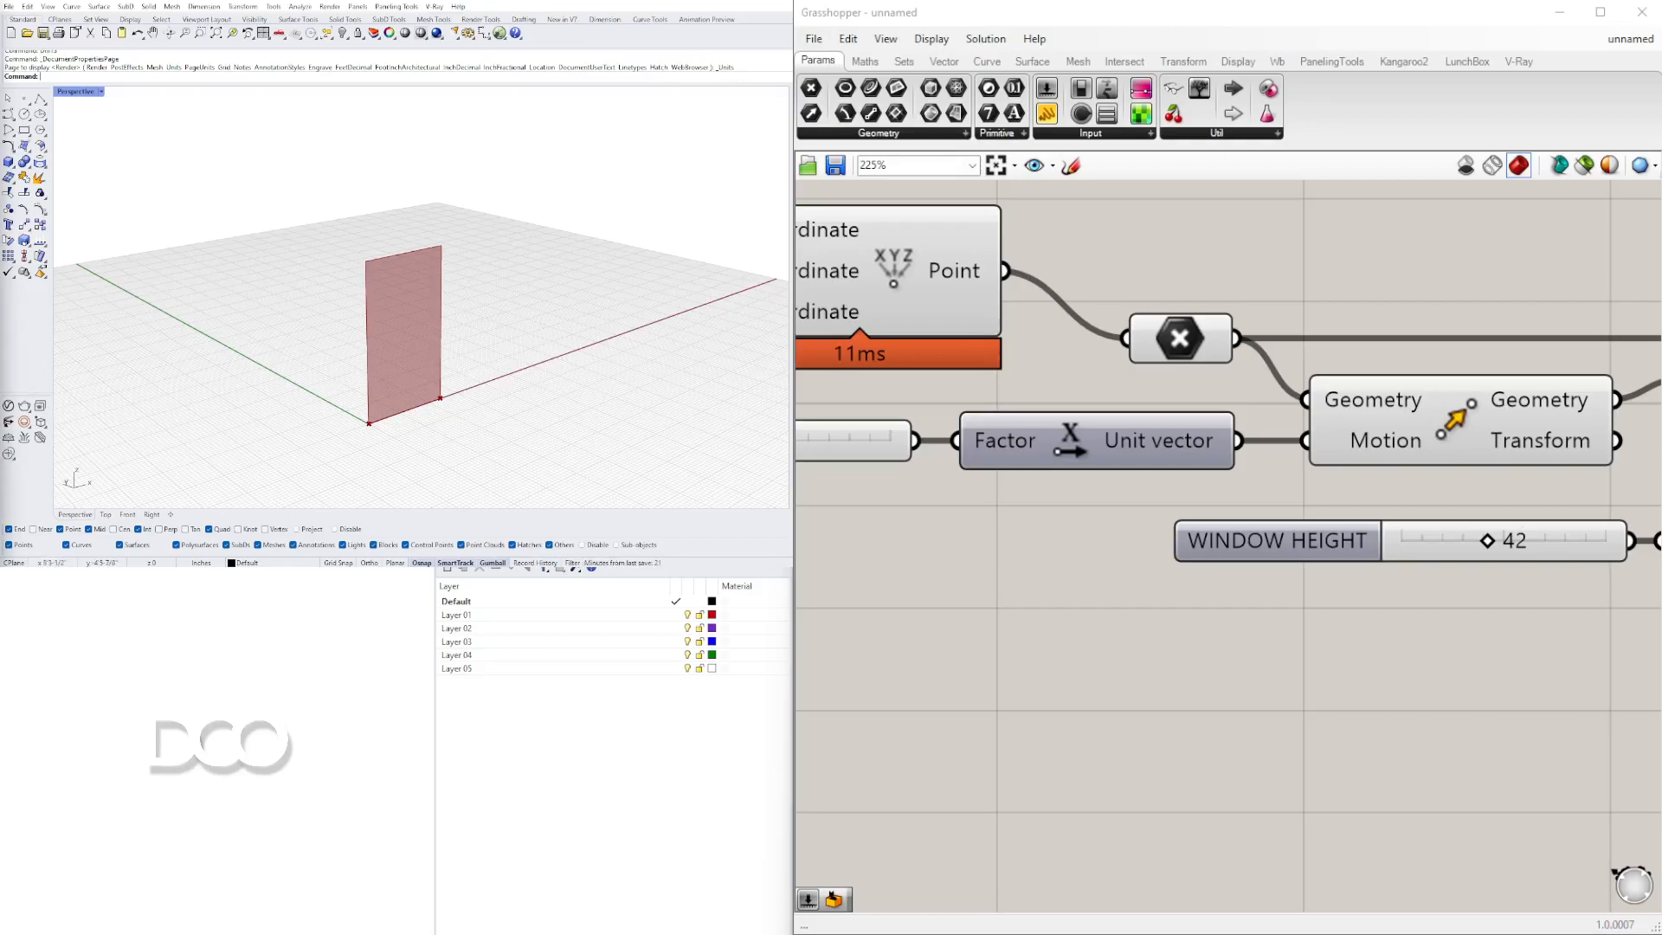
# Add a Curve parameter beside the extrusion and connect the Extrusion output to it
pyautogui.scroll(-2, 1487, 469)
pyautogui.moveTo(1599, 462); pyautogui.dragTo(1014, 486, button='right')
pyautogui.scroll(-2, 1160, 483)
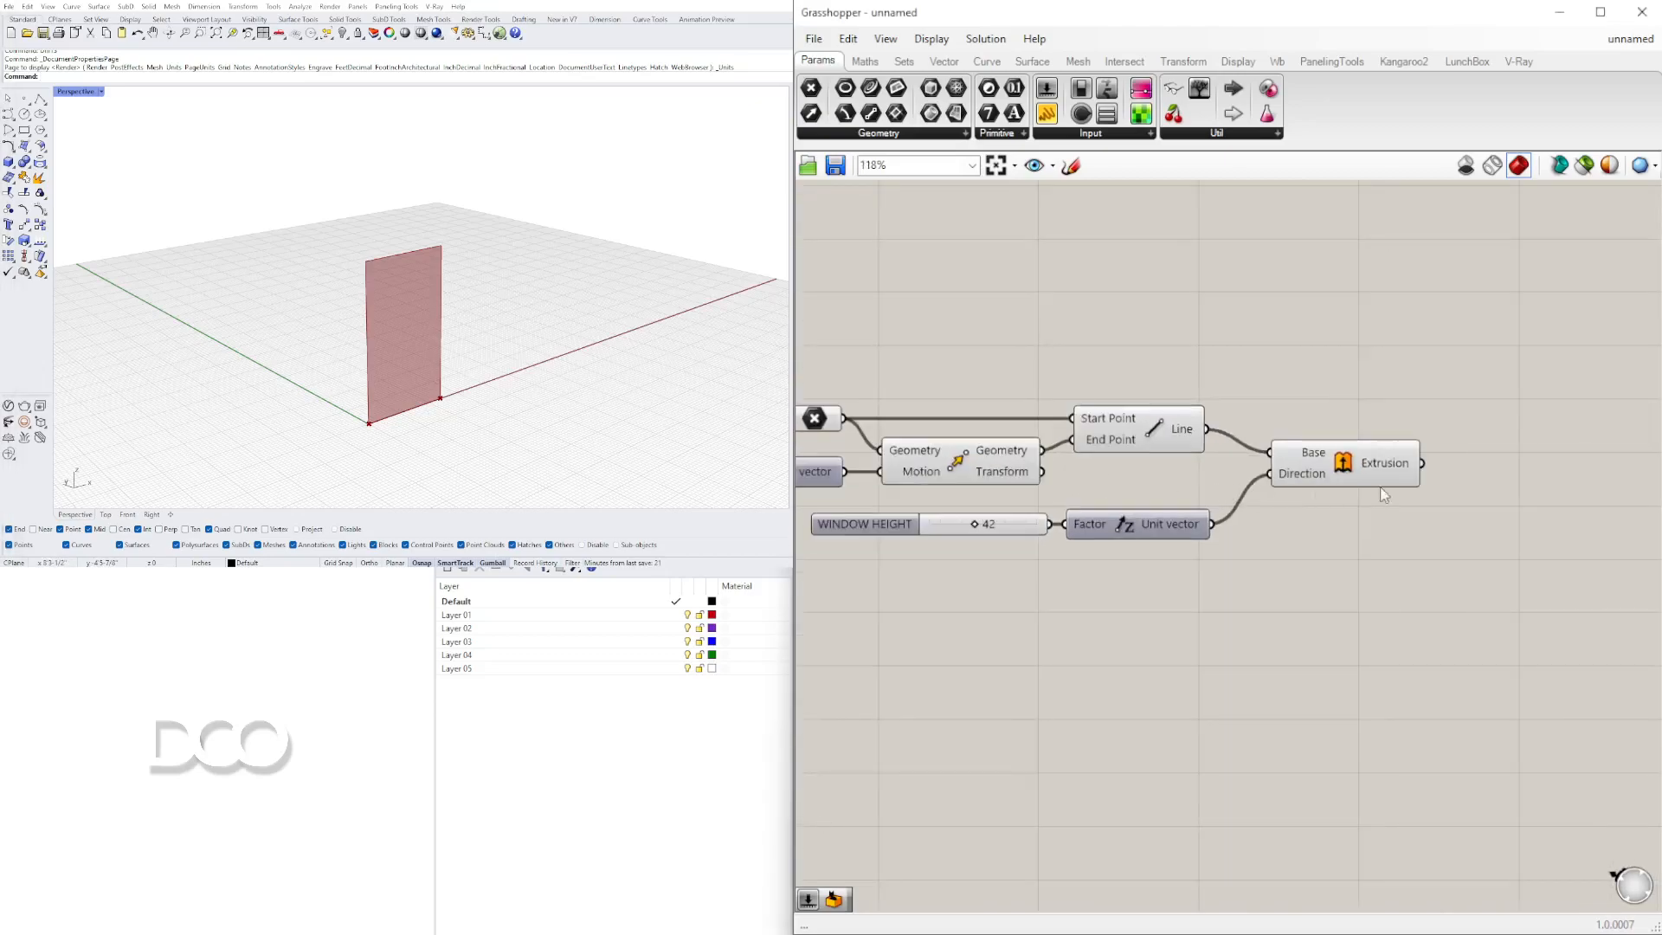
pyautogui.doubleClick(1430, 542)
pyautogui.write('CUR')
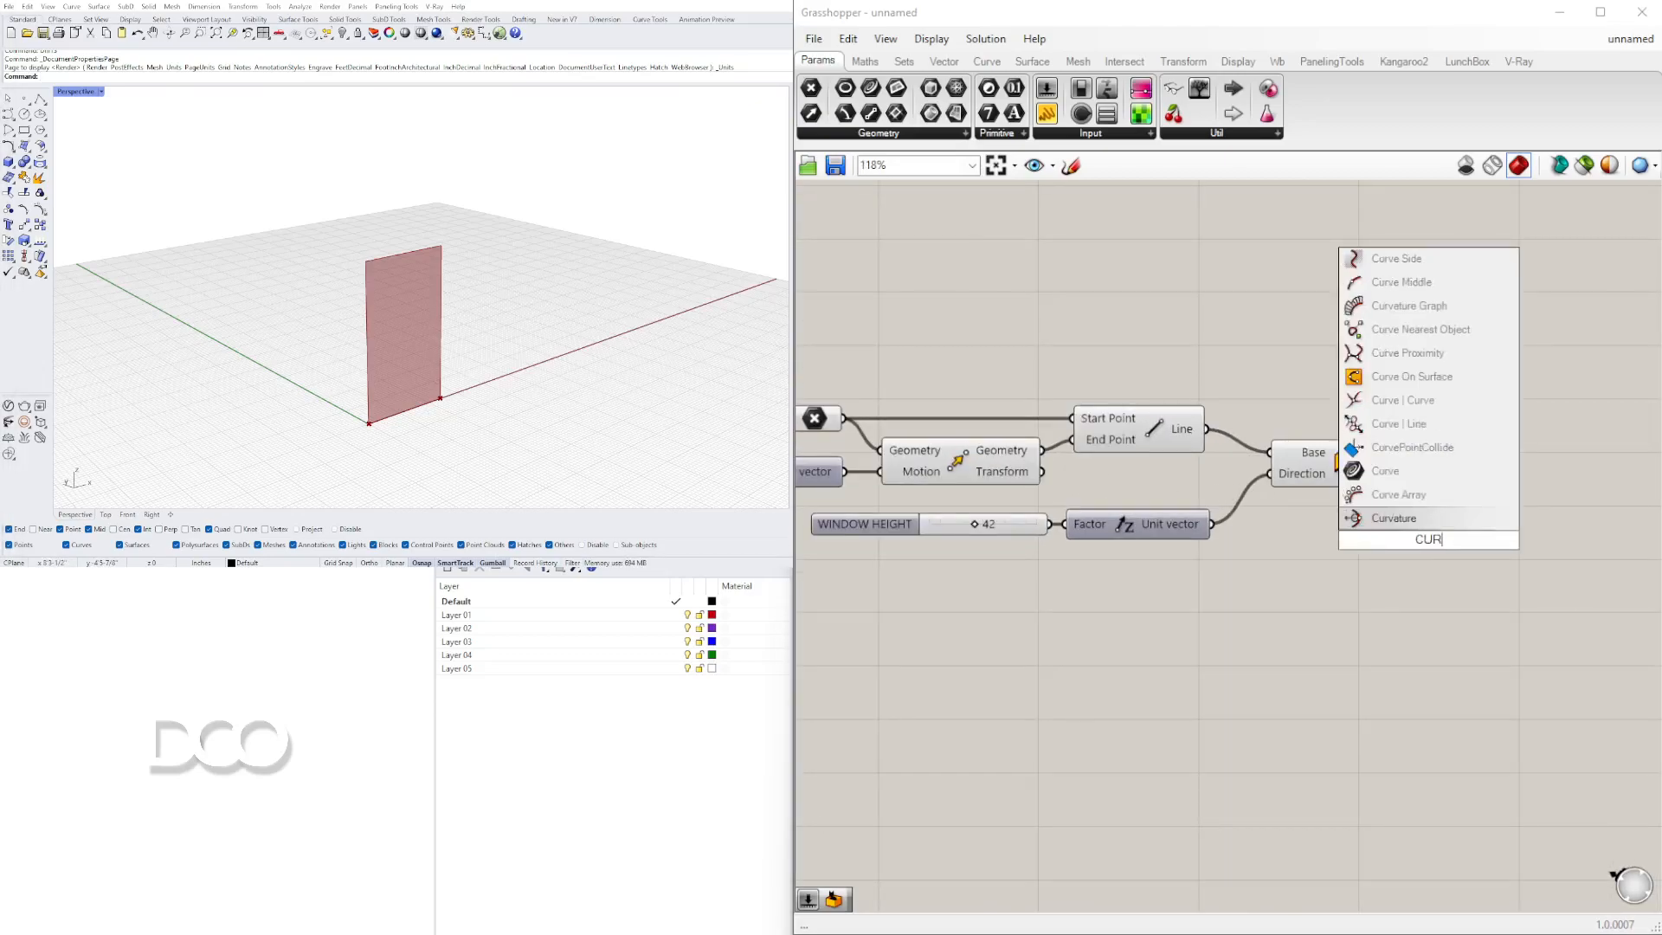
pyautogui.click(1384, 470)
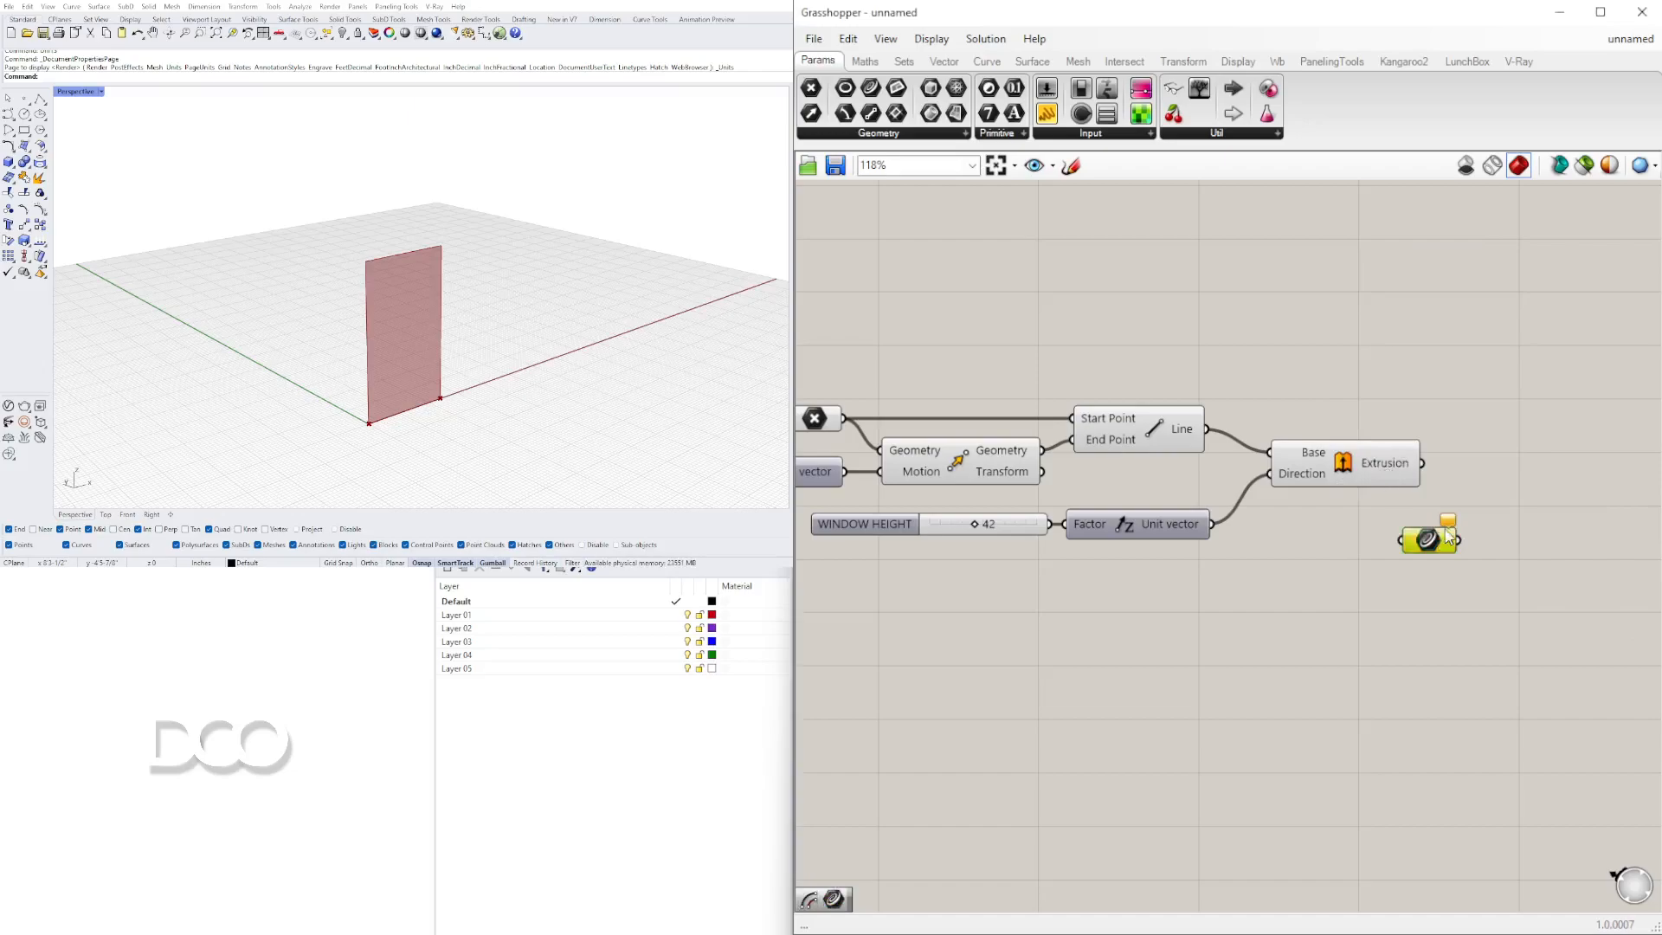
pyautogui.moveTo(1432, 534); pyautogui.dragTo(1514, 465)
pyautogui.click(1357, 474)
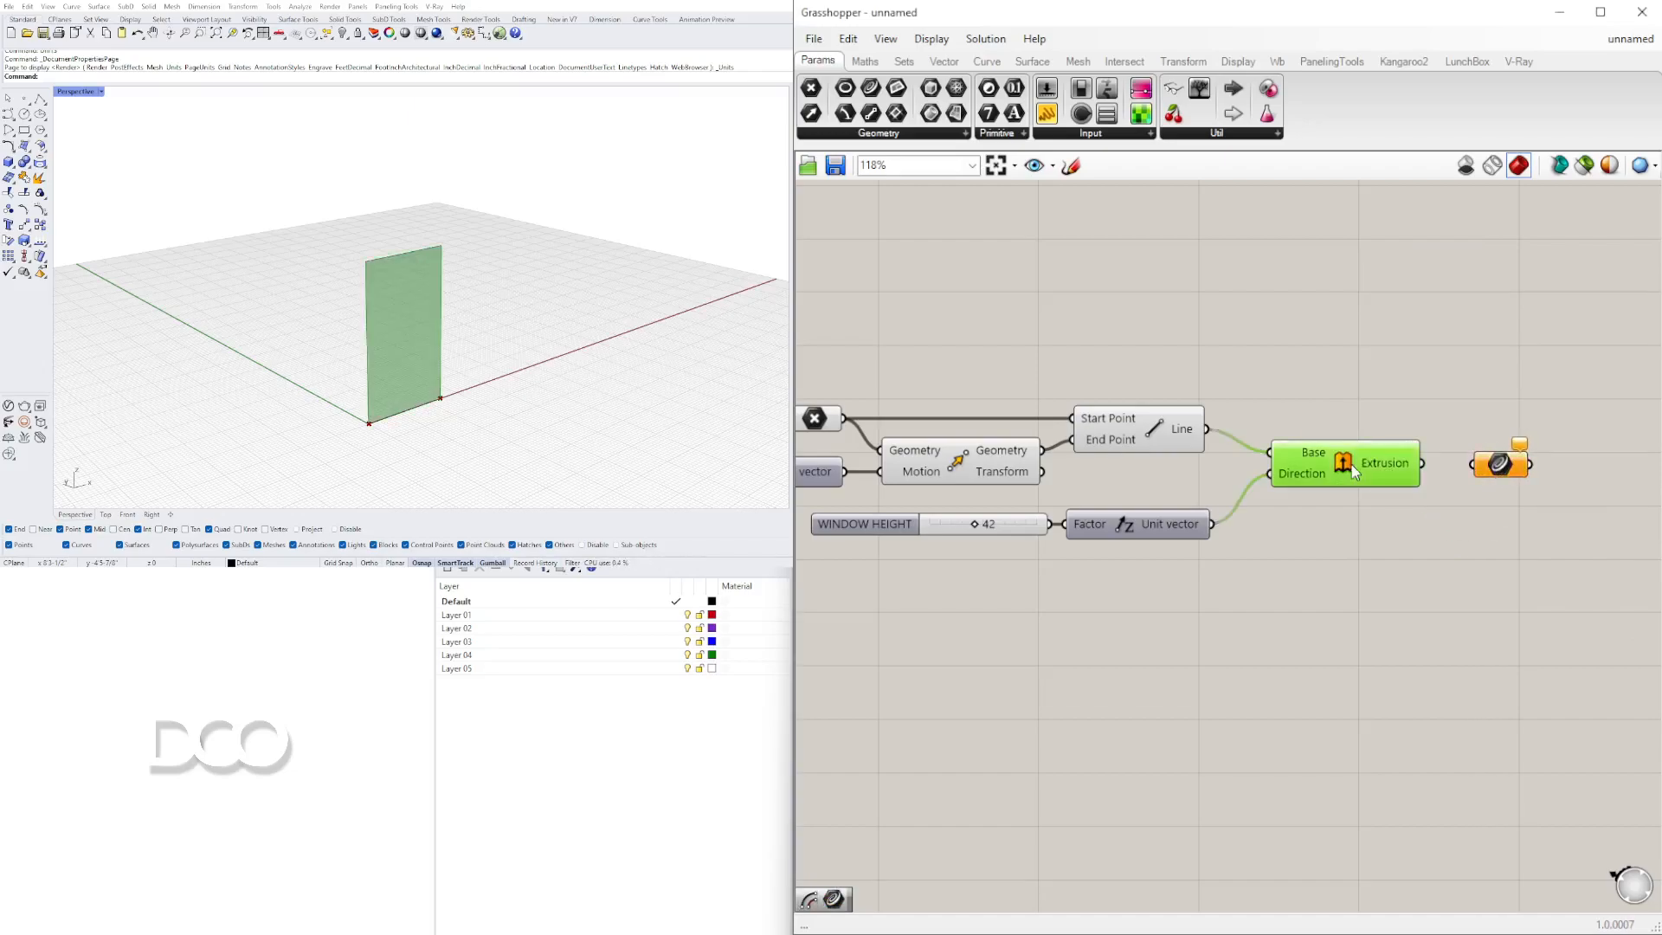
pyautogui.moveTo(1422, 463); pyautogui.dragTo(1474, 464)
pyautogui.click(1500, 462)
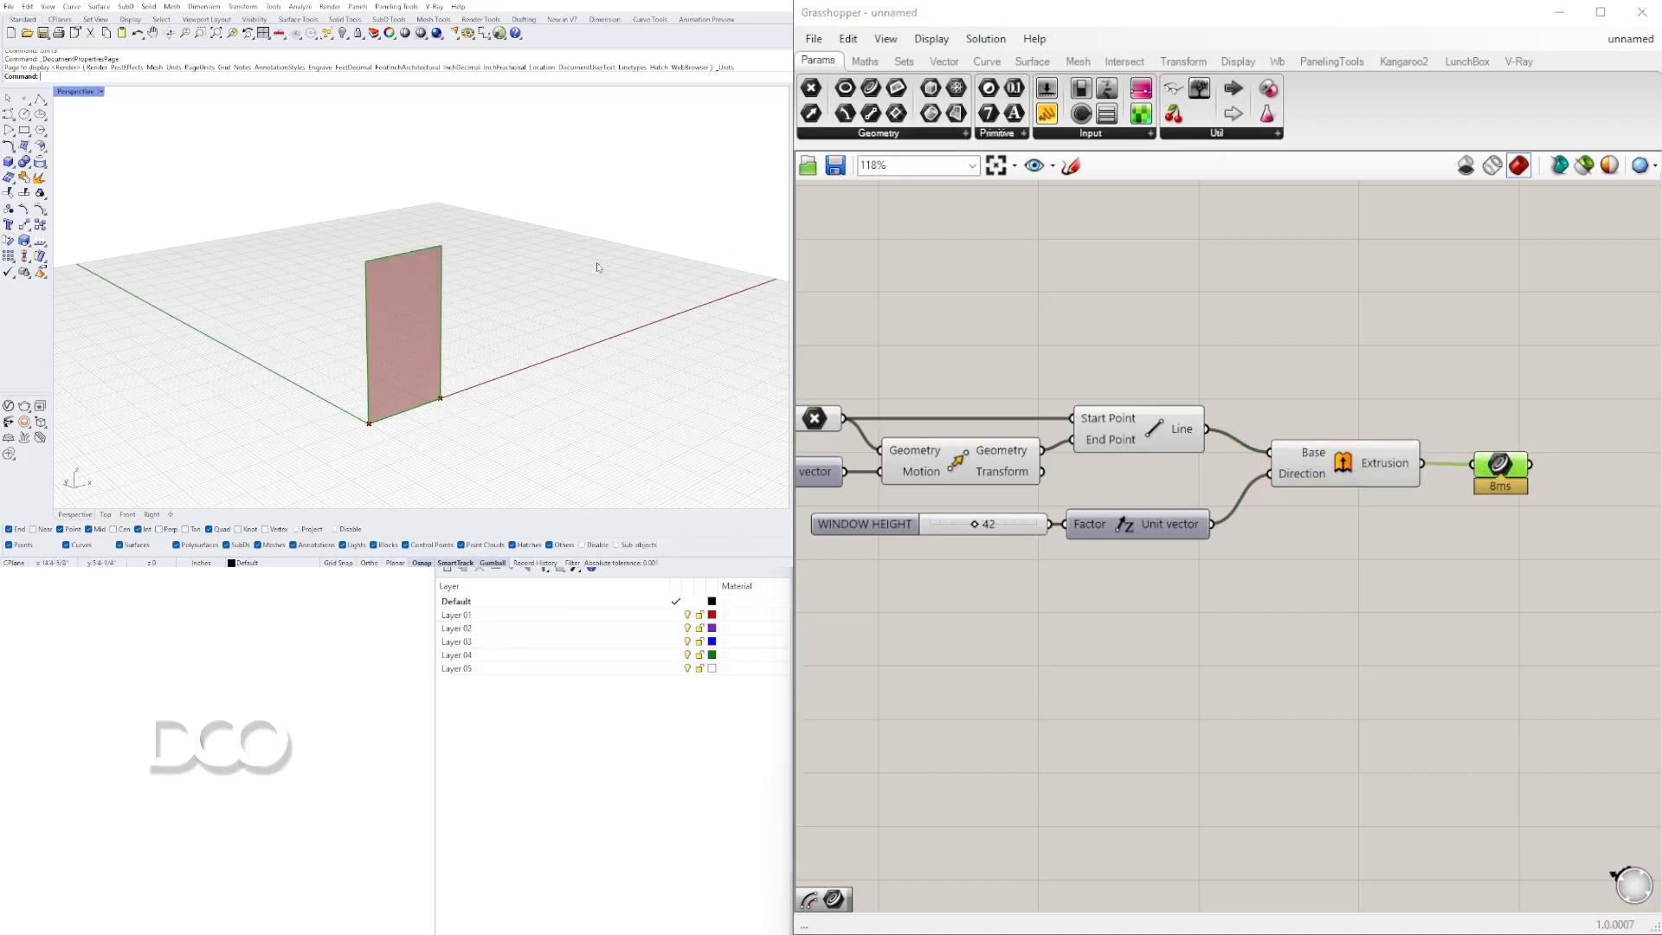
pyautogui.click(1321, 557)
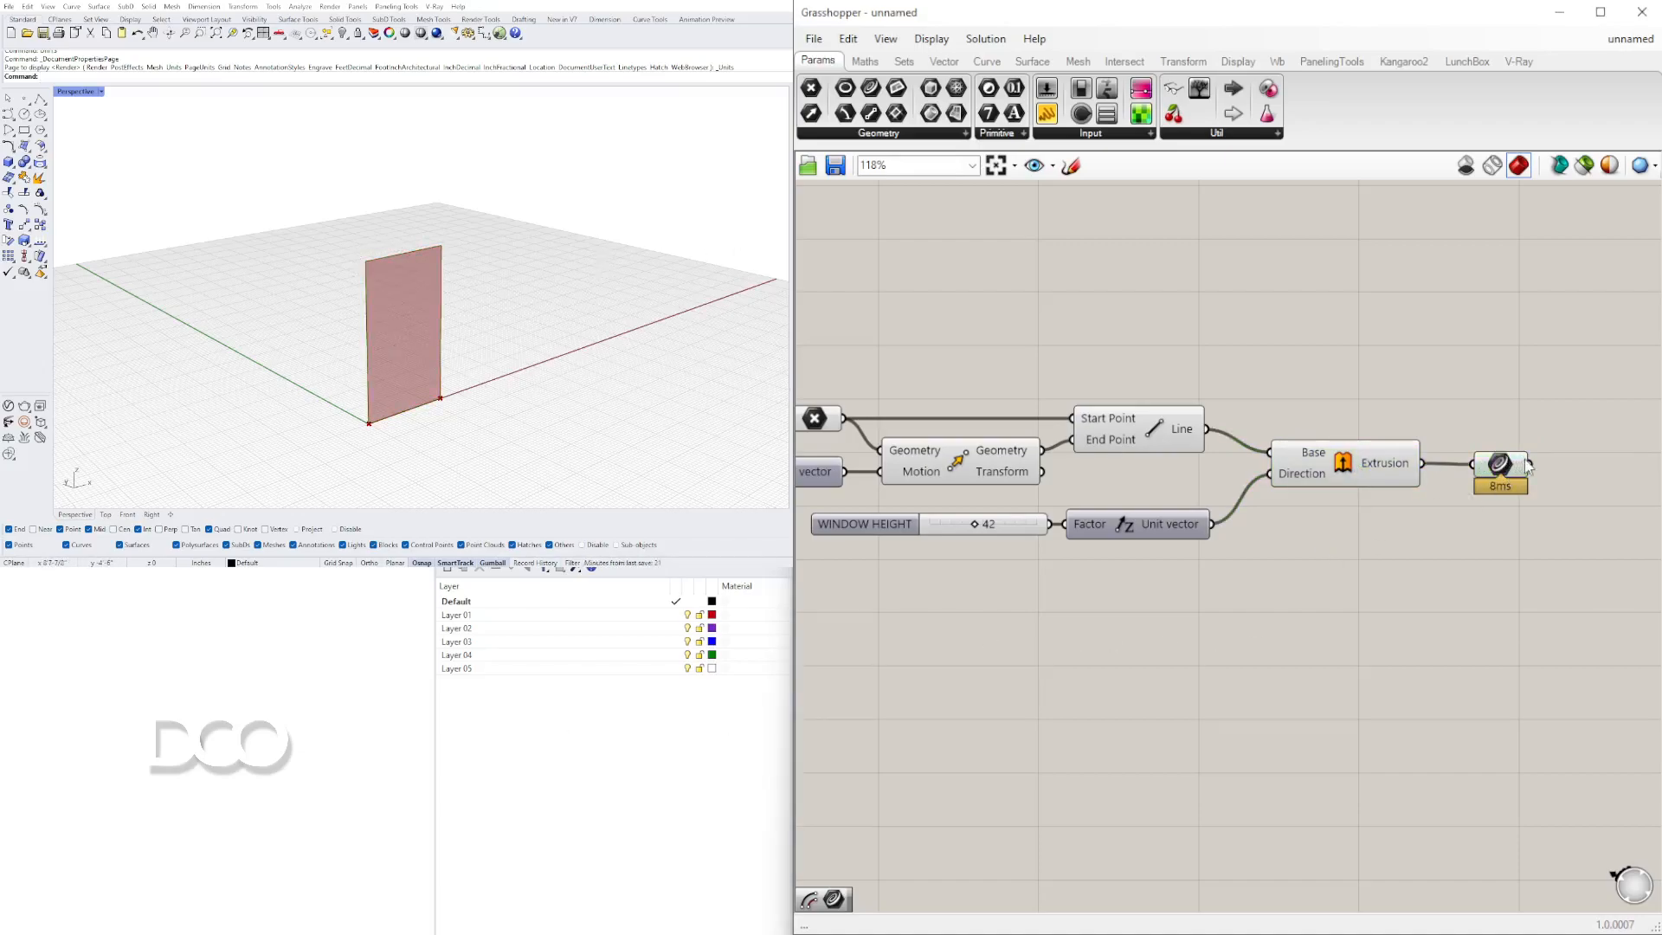
# Rearrange the Extrusion and Curve components slightly higher and nudge the WINDOW HEIGHT slider and Unit Z component up beneath them
pyautogui.moveTo(1519, 468)
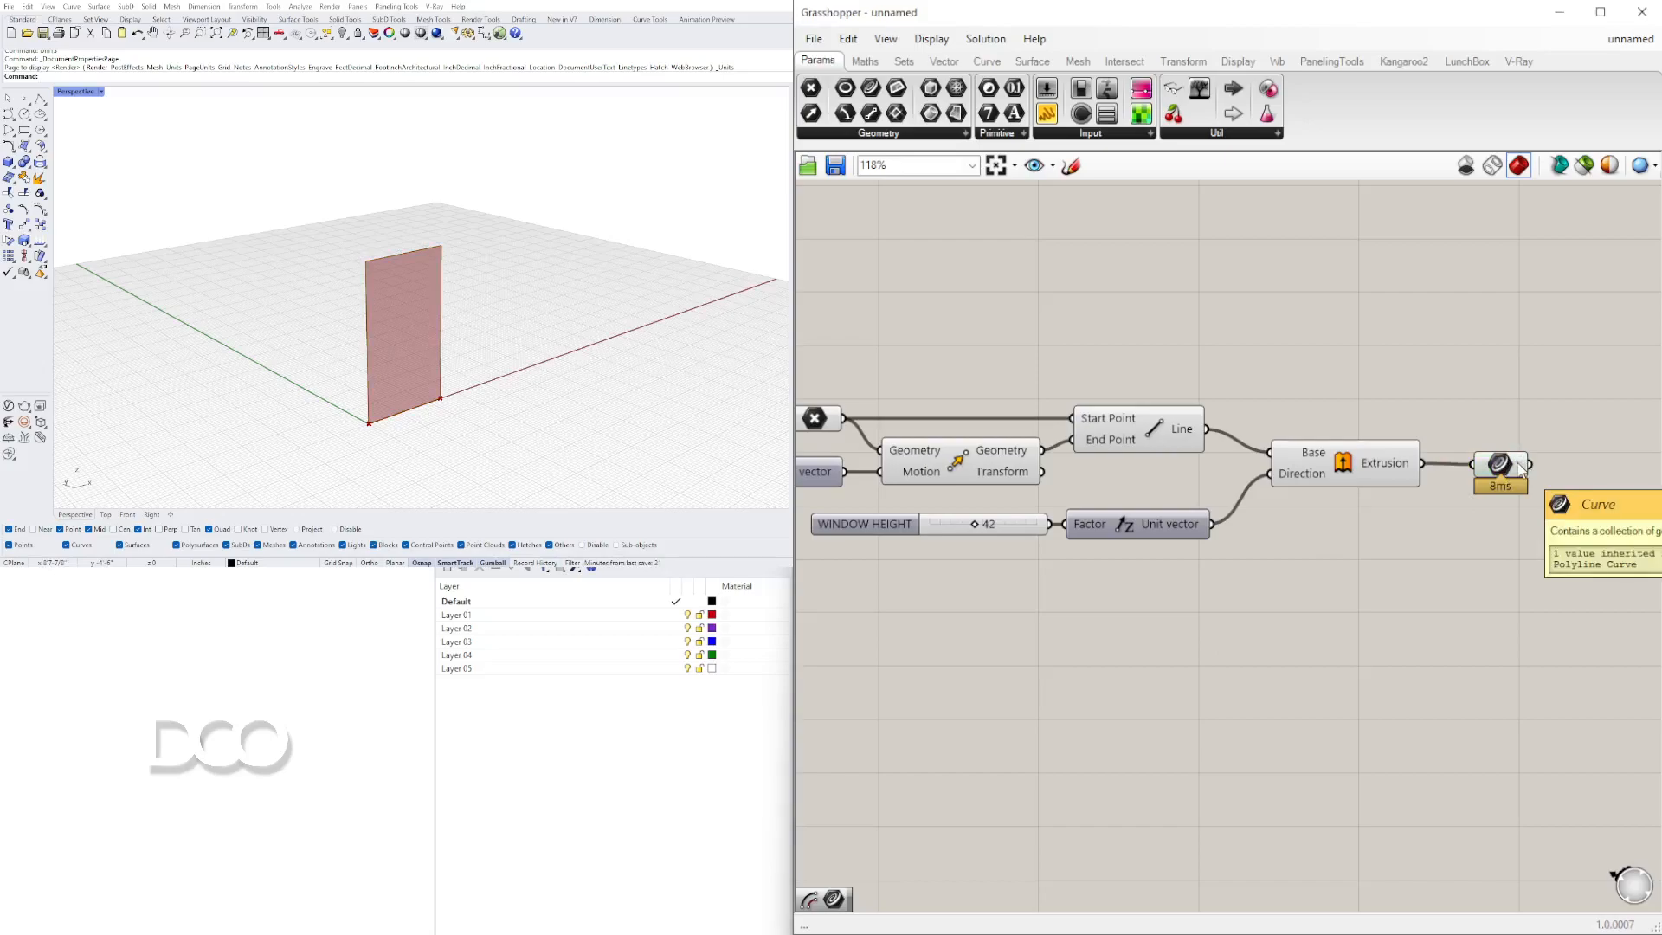
pyautogui.moveTo(1515, 467); pyautogui.dragTo(1489, 467)
pyautogui.moveTo(1568, 564); pyautogui.dragTo(1333, 439)
pyautogui.moveTo(1344, 470); pyautogui.dragTo(1328, 450)
pyautogui.click(1231, 583)
pyautogui.moveTo(1229, 586); pyautogui.dragTo(1329, 588, button='right')
pyautogui.moveTo(1297, 627); pyautogui.dragTo(1089, 526)
pyautogui.moveTo(1243, 524); pyautogui.dragTo(1236, 514)
pyautogui.click(1243, 584)
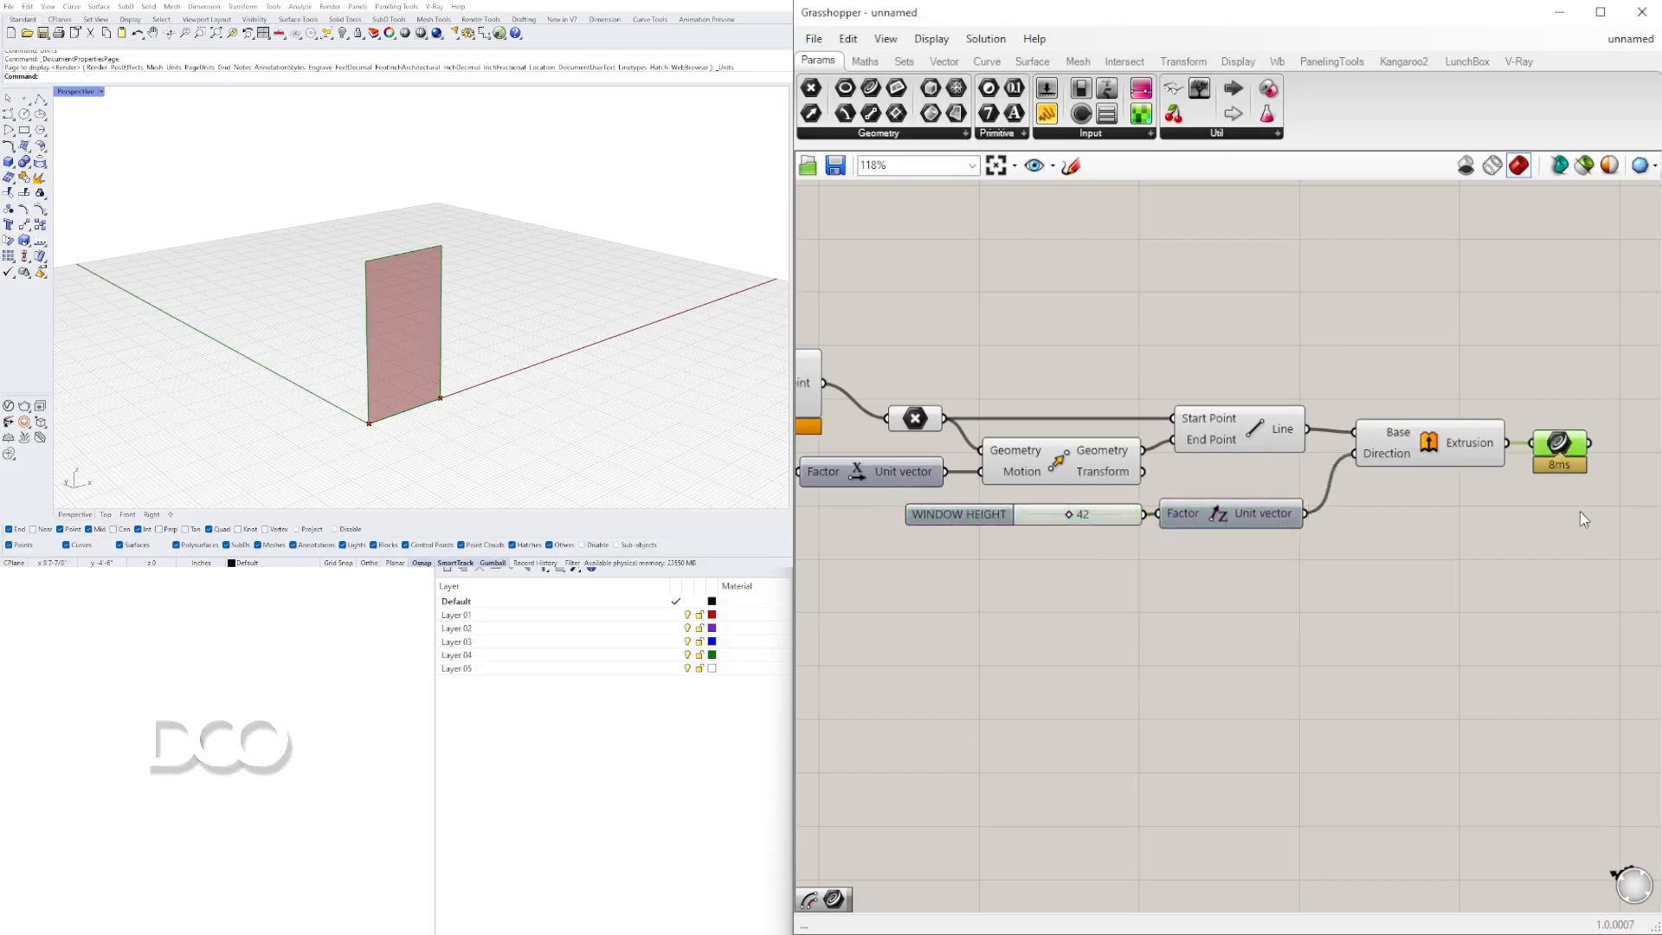
# Add an Offset Curve component and connect the Curve parameter to its Curve input
pyautogui.moveTo(1578, 506); pyautogui.dragTo(1301, 507, button='right')
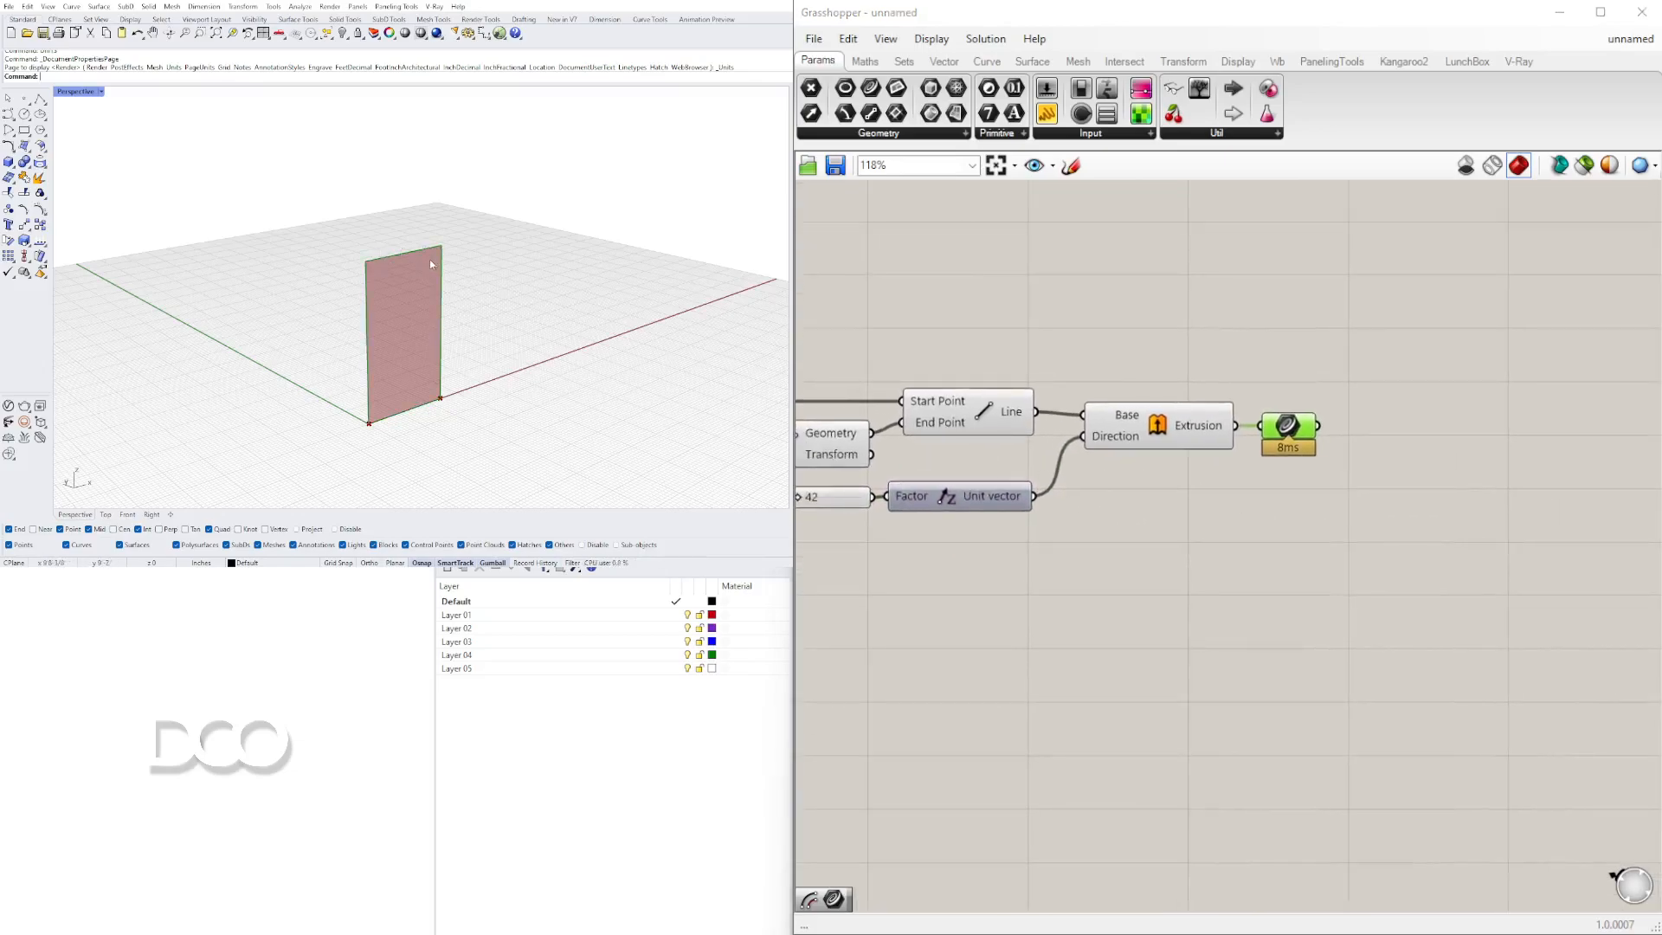
pyautogui.scroll(4, 1337, 428)
pyautogui.click(1331, 537)
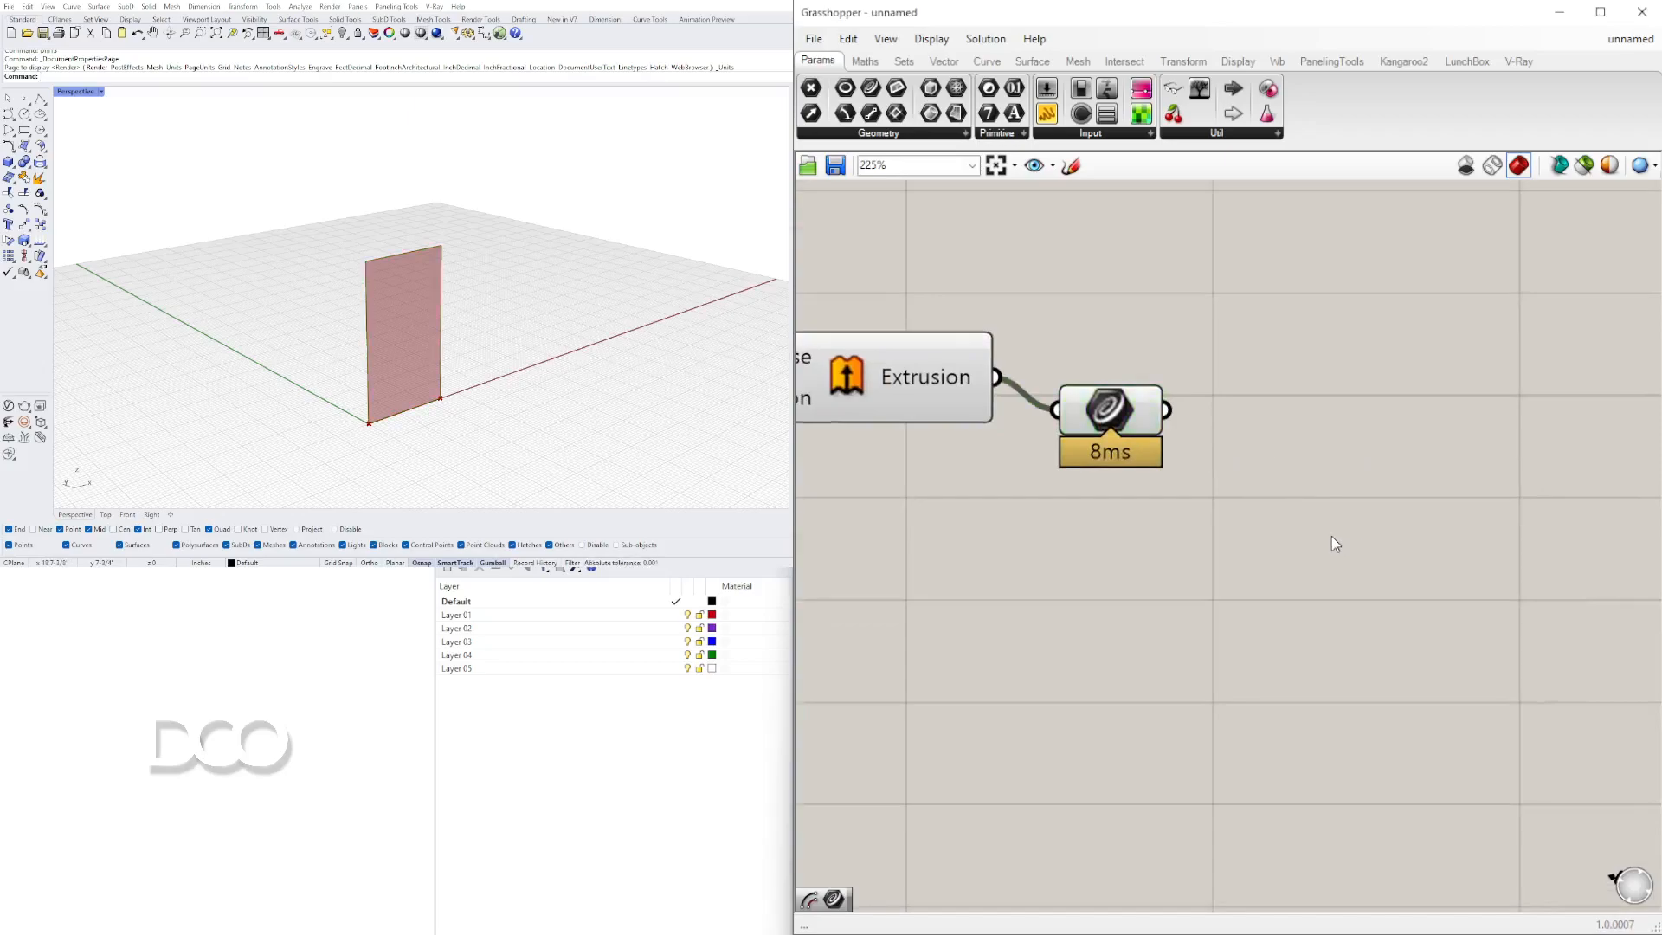
pyautogui.doubleClick(1332, 540)
pyautogui.write('OFFSE')
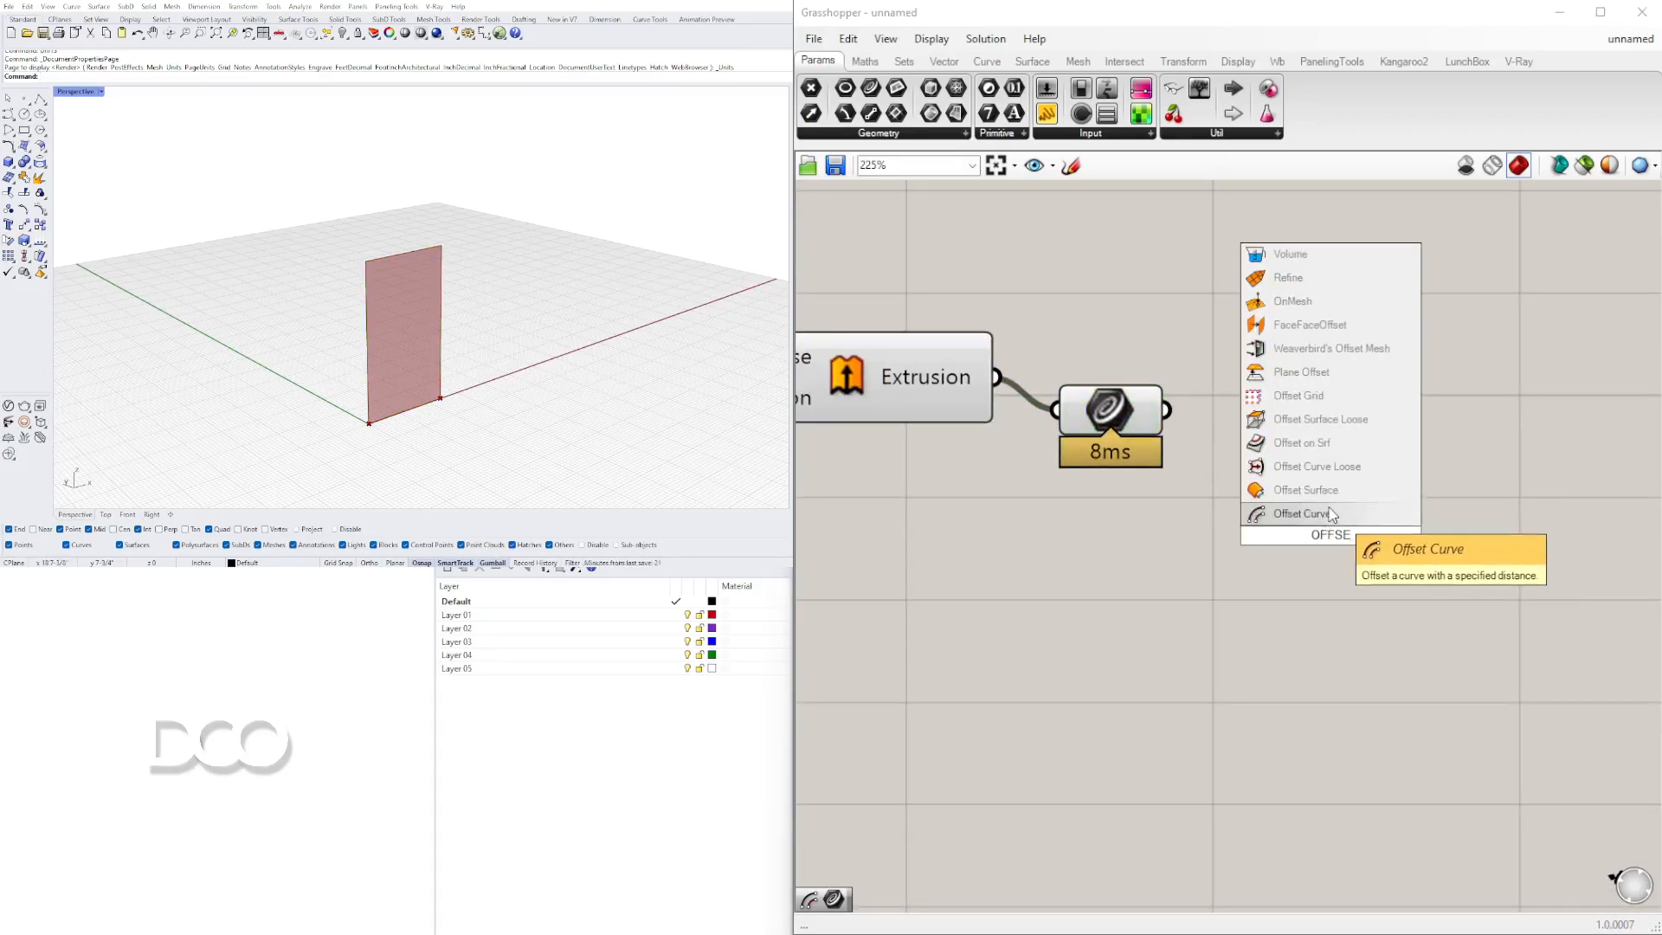
pyautogui.click(1322, 514)
pyautogui.moveTo(1165, 410); pyautogui.dragTo(1203, 472)
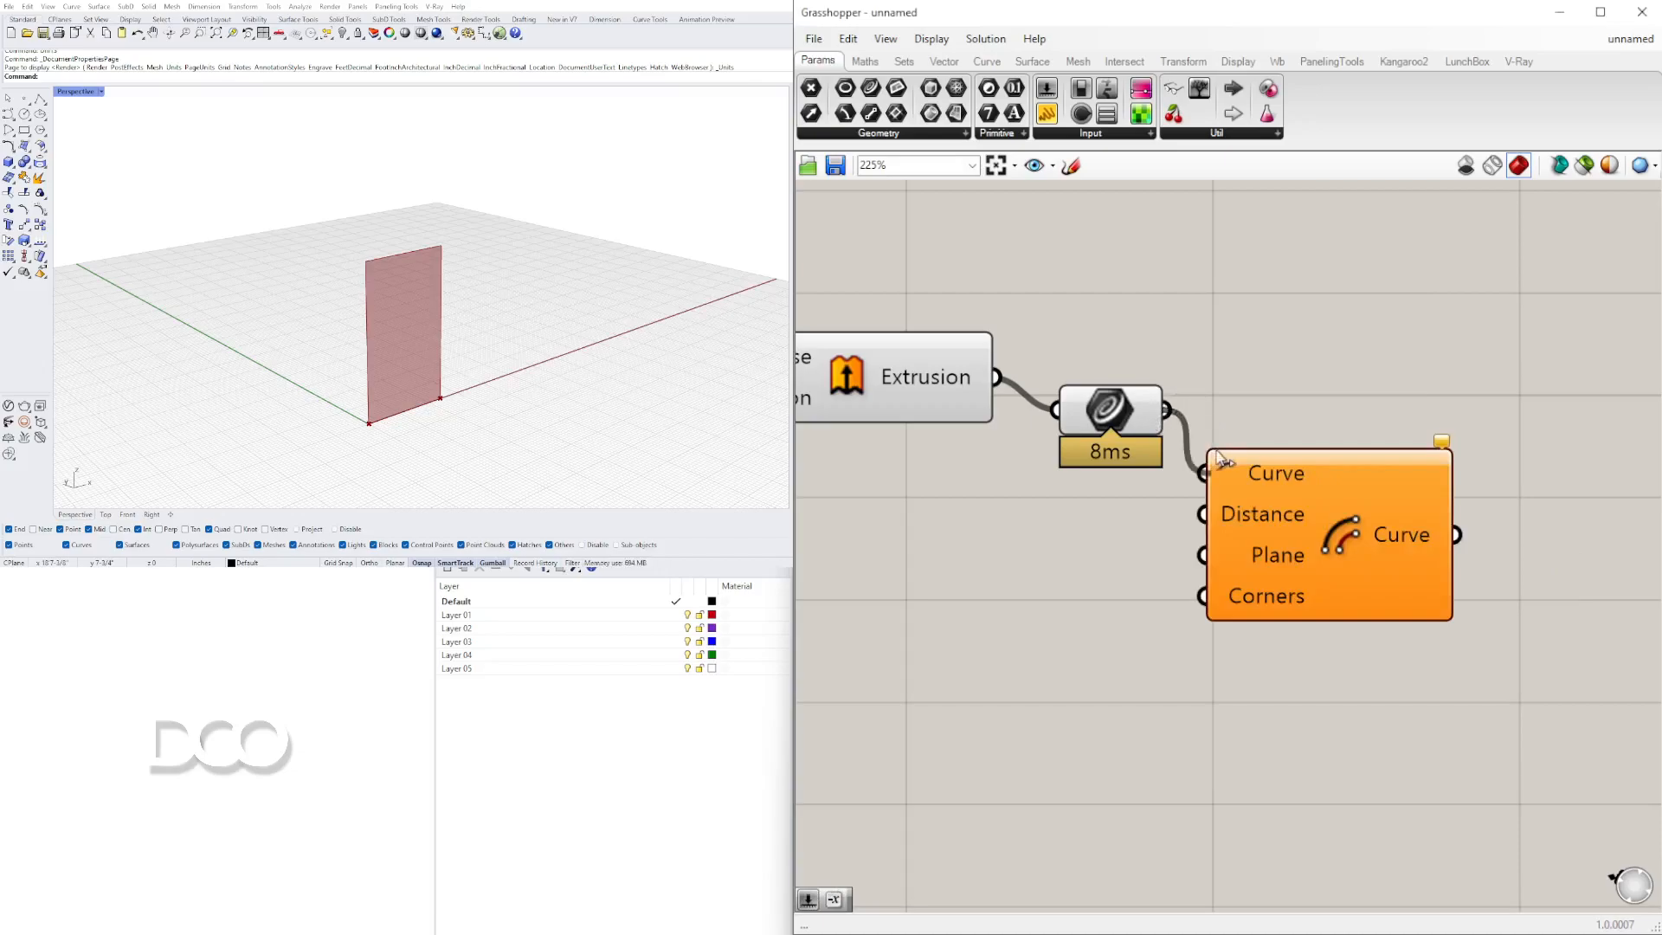
pyautogui.moveTo(1108, 419); pyautogui.dragTo(1103, 388)
pyautogui.moveTo(1345, 554); pyautogui.dragTo(1429, 582)
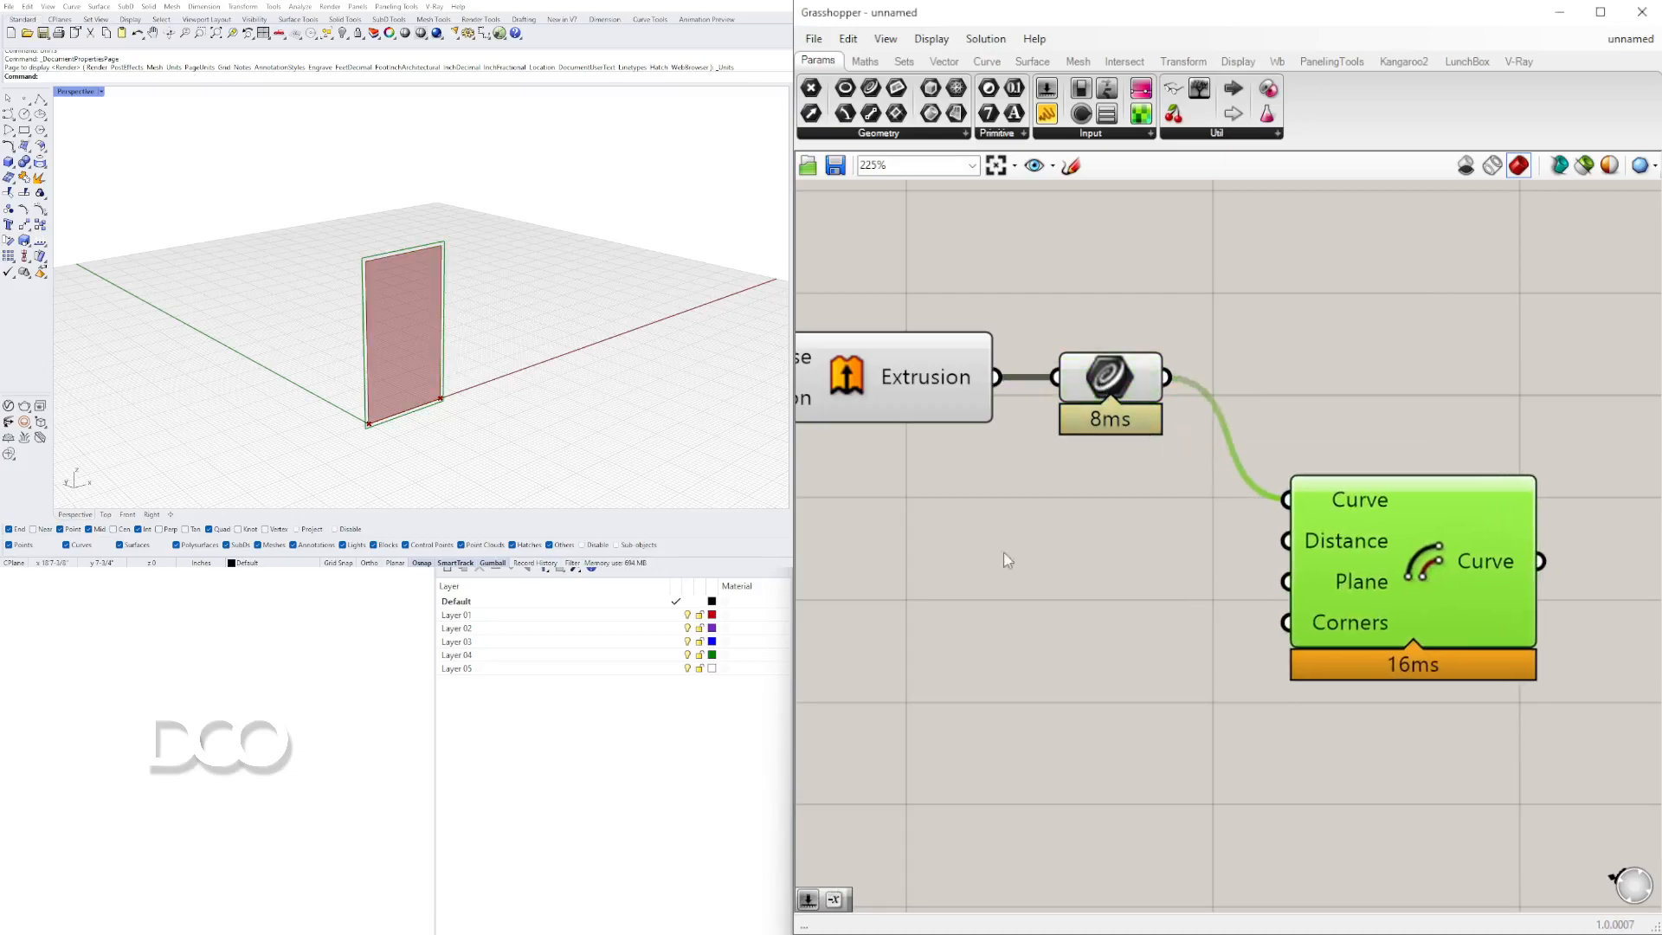
# Connect the Extrusion output to the Offset Curve's Plane input, spacing the Curve parameter and Offset Curve clear of the extrusion
pyautogui.moveTo(1021, 557); pyautogui.dragTo(1301, 540, button='right')
pyautogui.click(1099, 383)
pyautogui.moveTo(1213, 413); pyautogui.dragTo(1189, 421, button='right')
pyautogui.moveTo(1238, 364); pyautogui.dragTo(1319, 303)
pyautogui.moveTo(1209, 392); pyautogui.dragTo(1283, 310)
pyautogui.moveTo(1099, 391); pyautogui.dragTo(1388, 595)
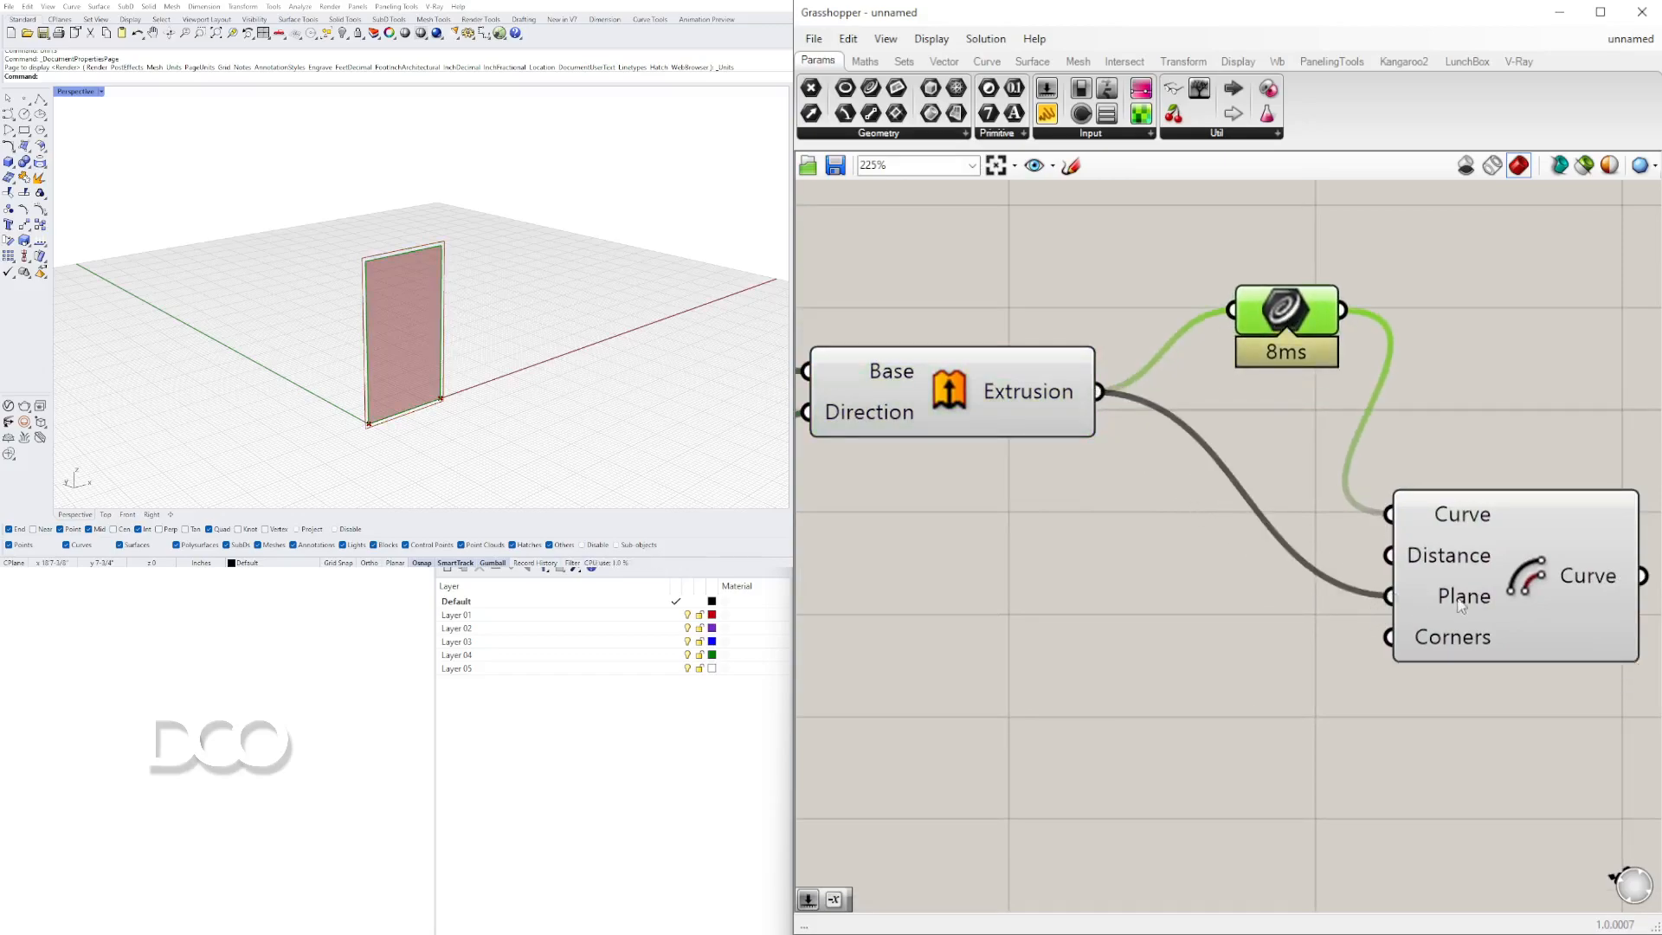
pyautogui.moveTo(1496, 573); pyautogui.dragTo(1566, 447)
pyautogui.click(1394, 541)
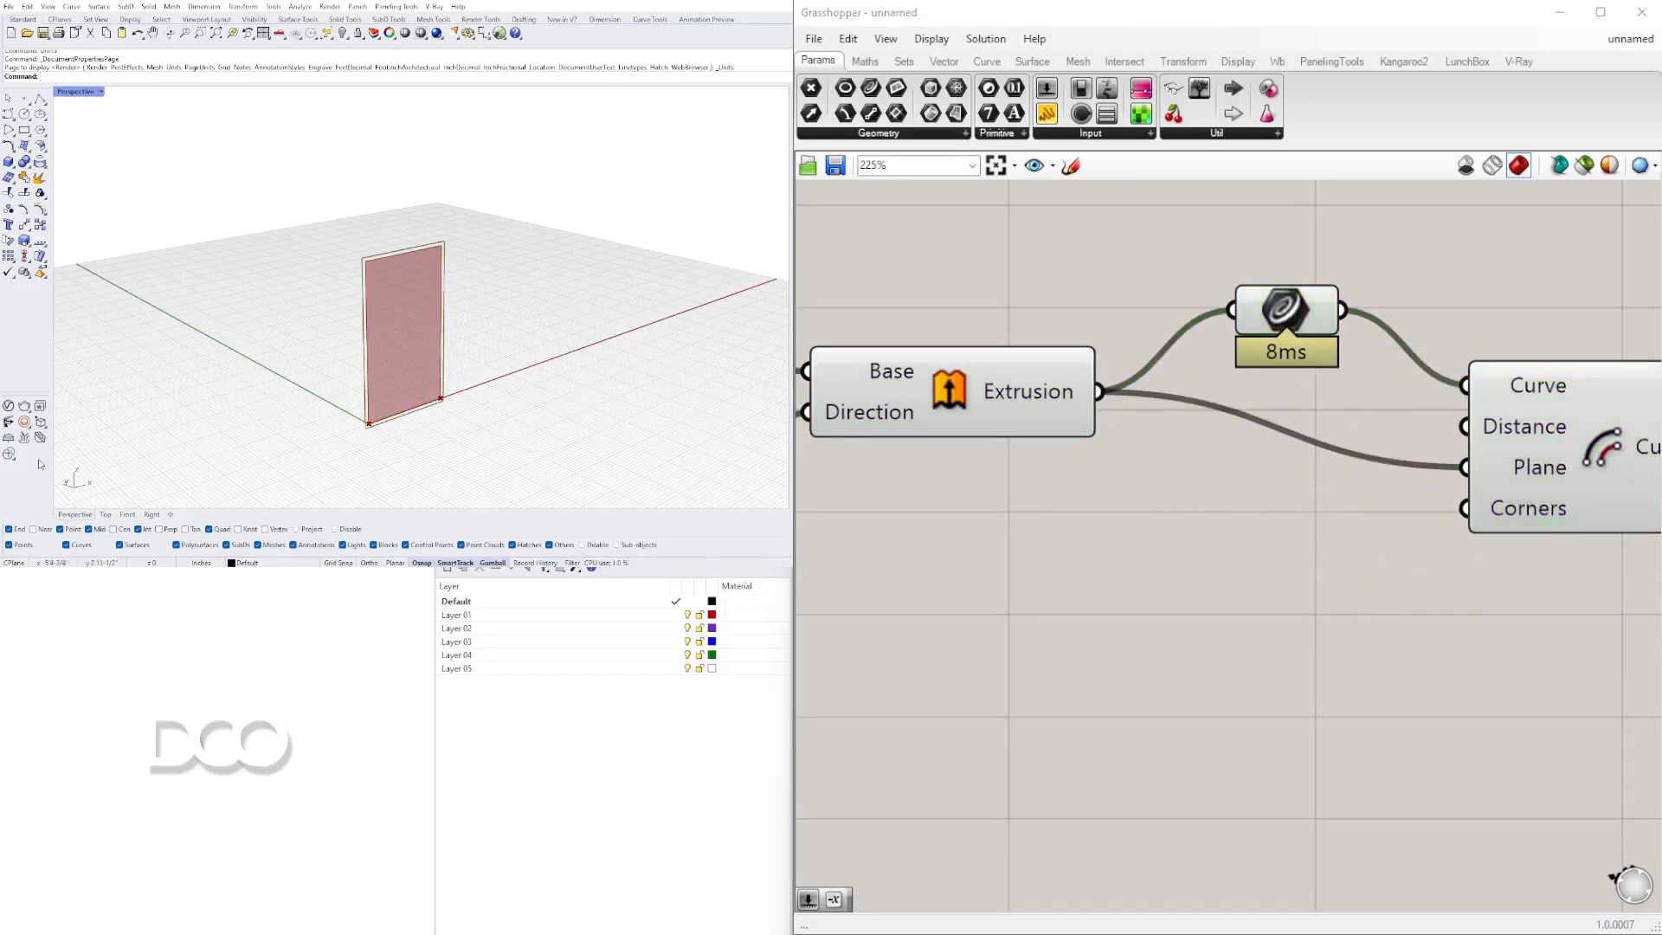
# Add a Negative component and place it below the wire between the extrusion and the Offset Curve
pyautogui.doubleClick(921, 639)
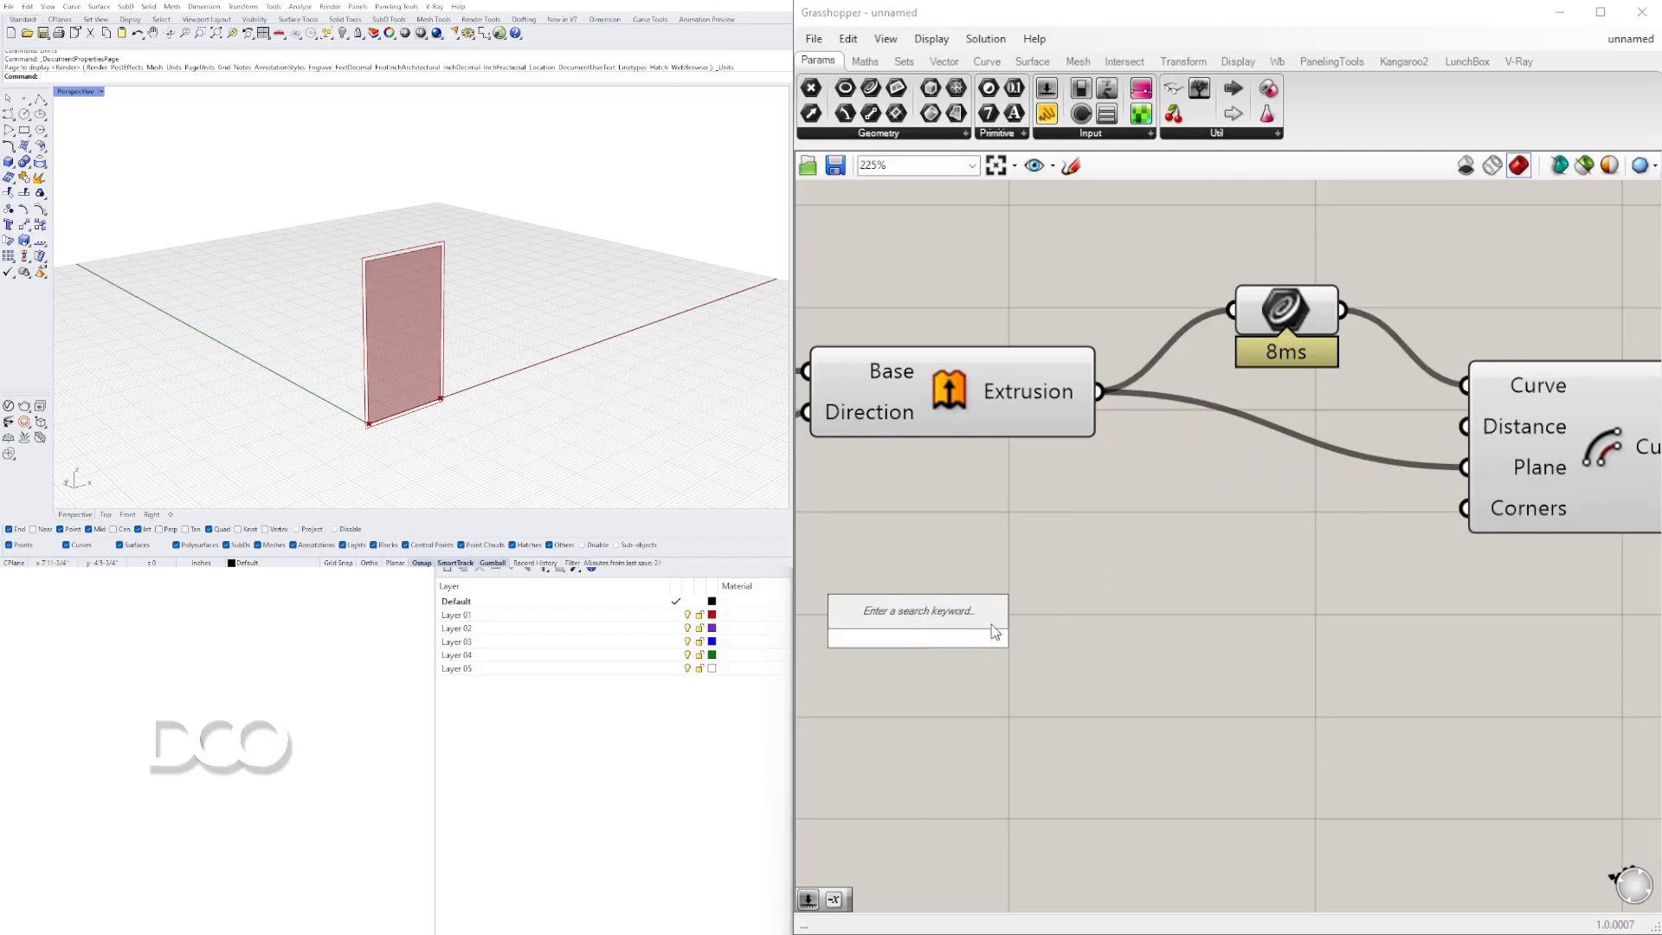
pyautogui.write('NEG')
pyautogui.click(937, 615)
pyautogui.moveTo(942, 639); pyautogui.dragTo(1183, 517)
# Add a number slider set to 1.5 and connect it to the Negative component's Value input
pyautogui.moveTo(991, 611); pyautogui.dragTo(1373, 596, button='right')
pyautogui.scroll(-4, 1158, 582)
pyautogui.moveTo(995, 595); pyautogui.dragTo(1165, 531, button='right')
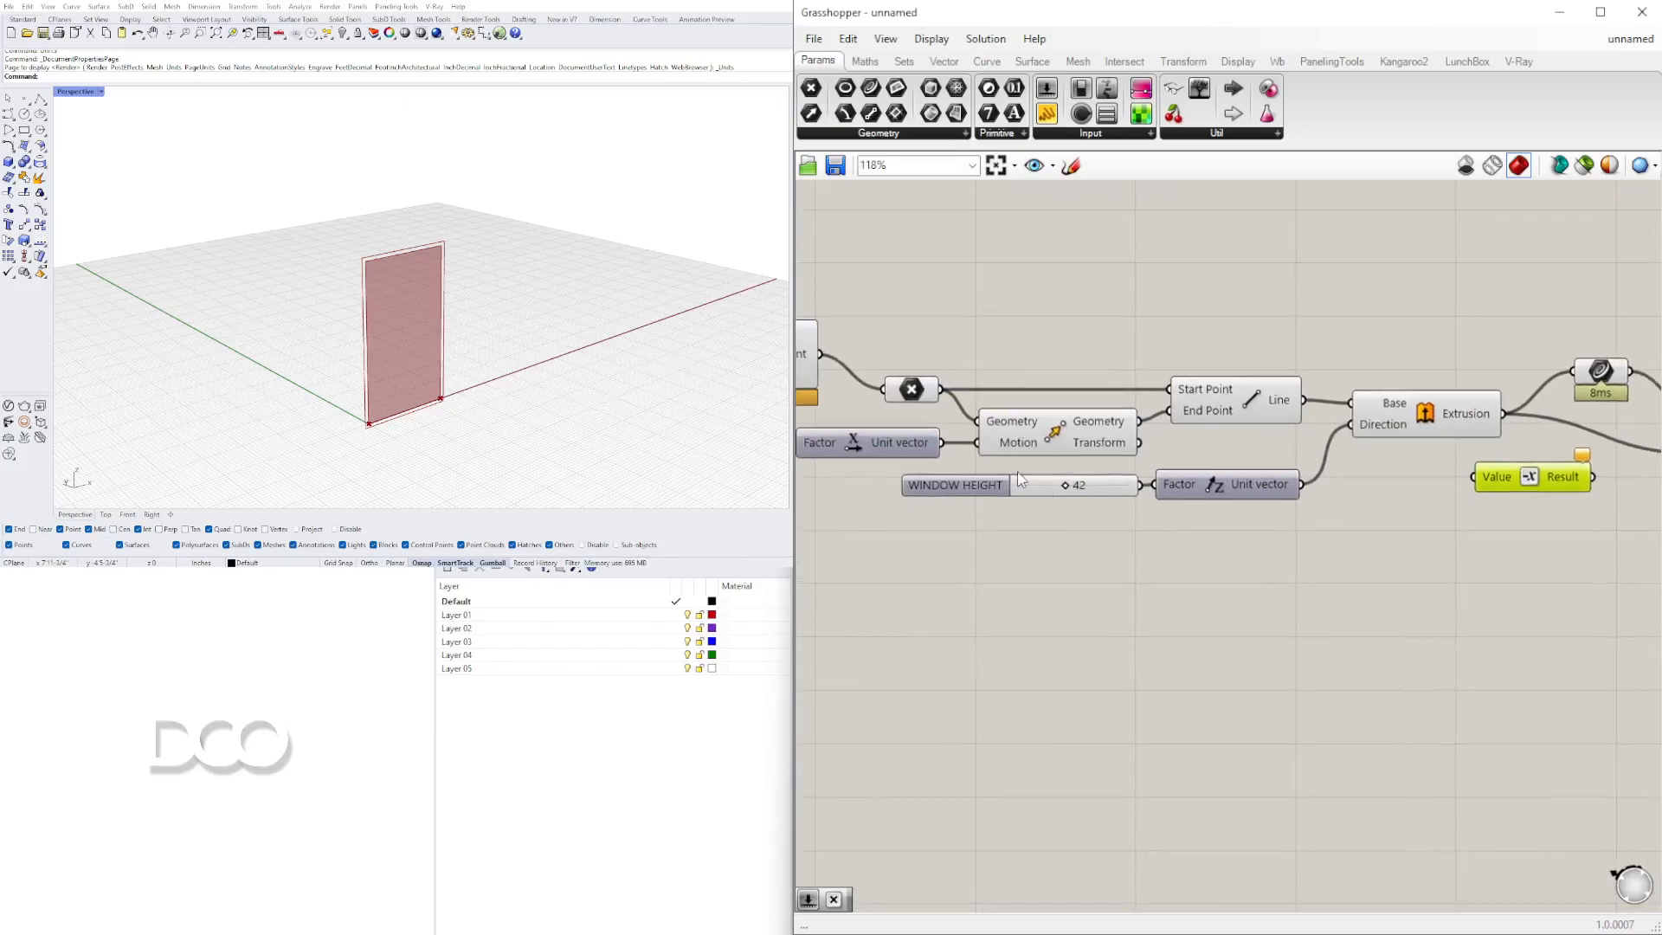
pyautogui.doubleClick(1328, 555)
pyautogui.write('1.5')
pyautogui.press('Return')
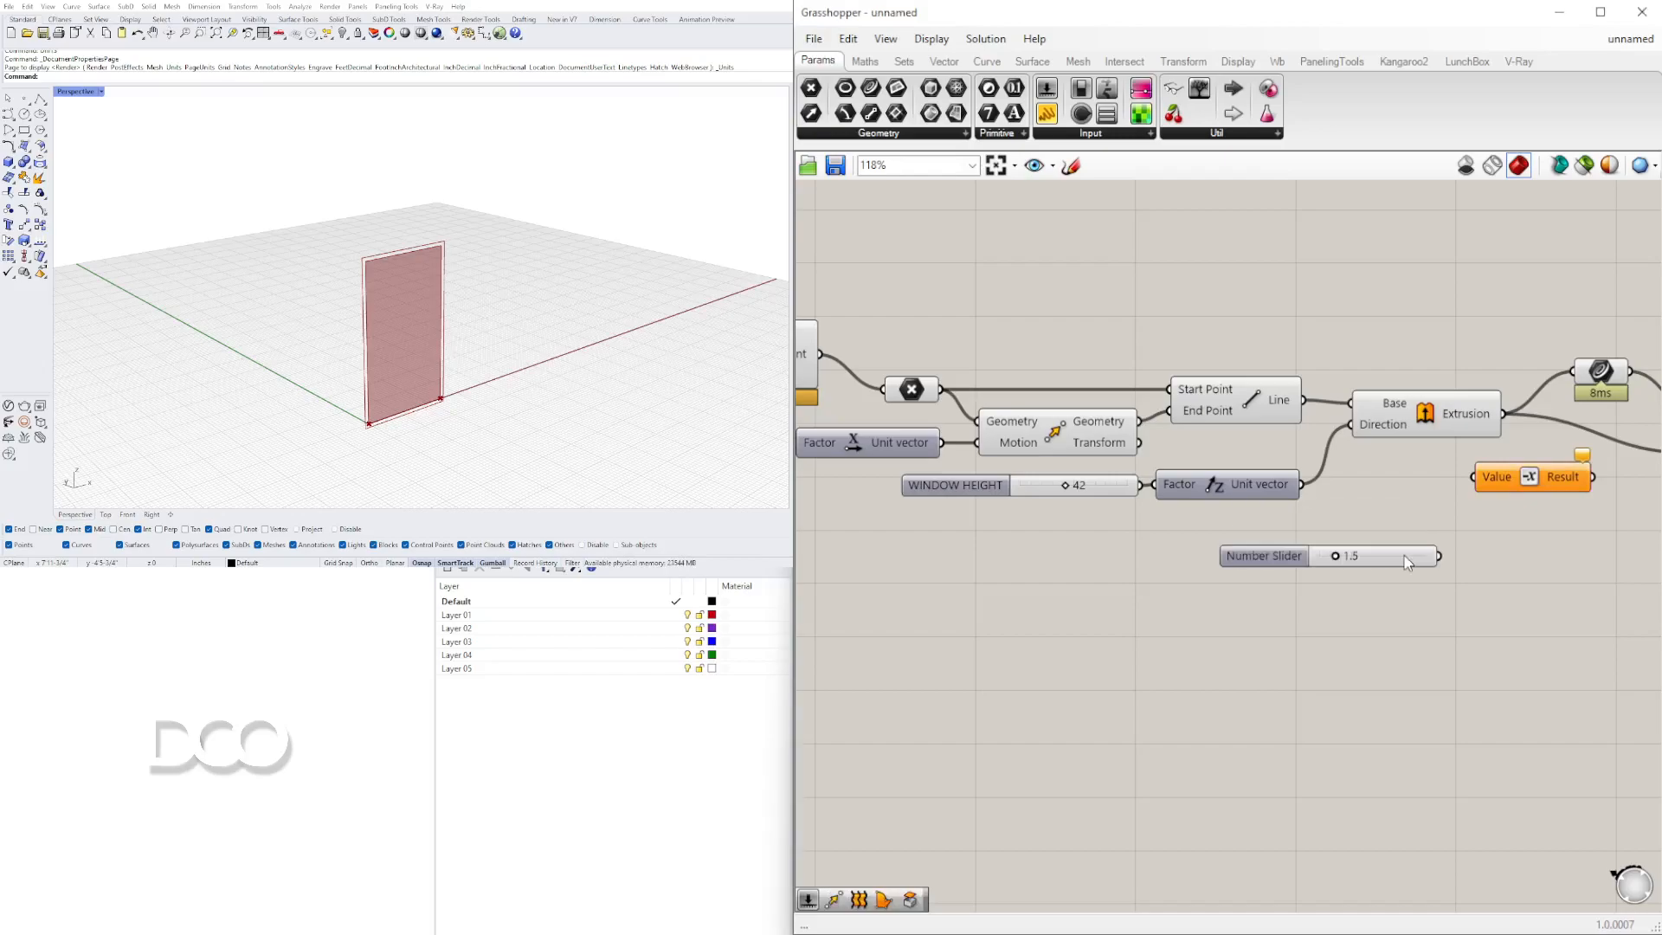
pyautogui.moveTo(1439, 555); pyautogui.dragTo(1472, 493)
# Connect the Negative result to the Offset Curve's Distance input and arrange the Negative component and its slider below the Unit Z component
pyautogui.moveTo(1579, 483); pyautogui.dragTo(1350, 498, button='right')
pyautogui.scroll(2, 1356, 497)
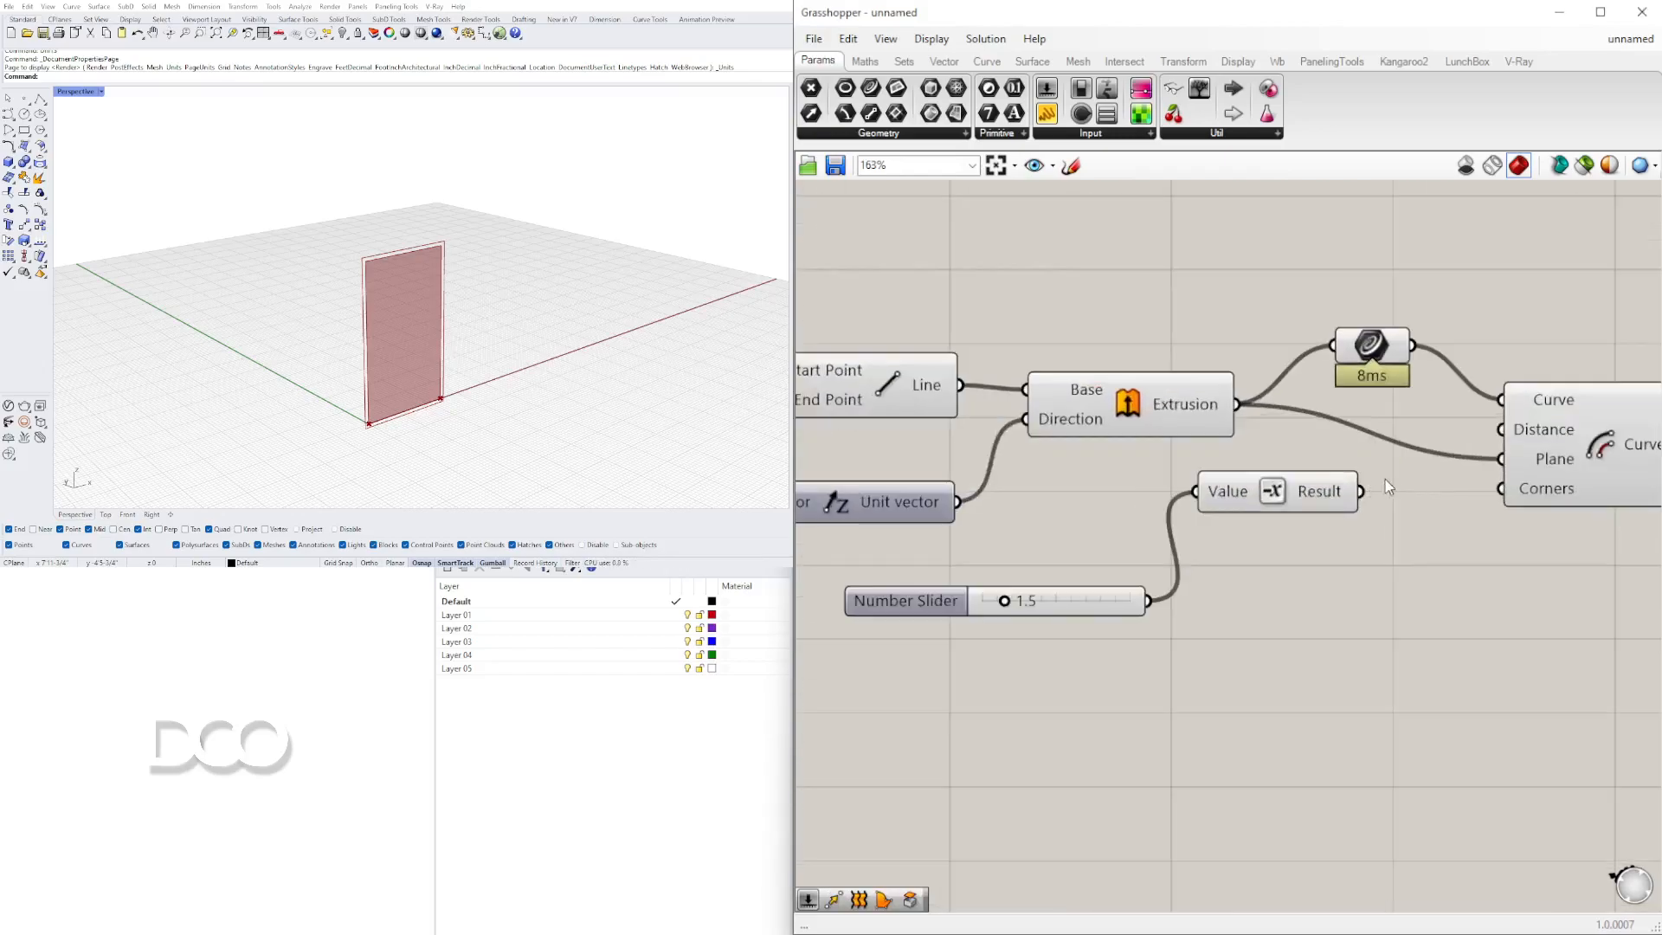
pyautogui.moveTo(1365, 493); pyautogui.dragTo(1490, 428)
pyautogui.moveTo(1268, 496); pyautogui.dragTo(1257, 605)
pyautogui.moveTo(1254, 664); pyautogui.dragTo(945, 556)
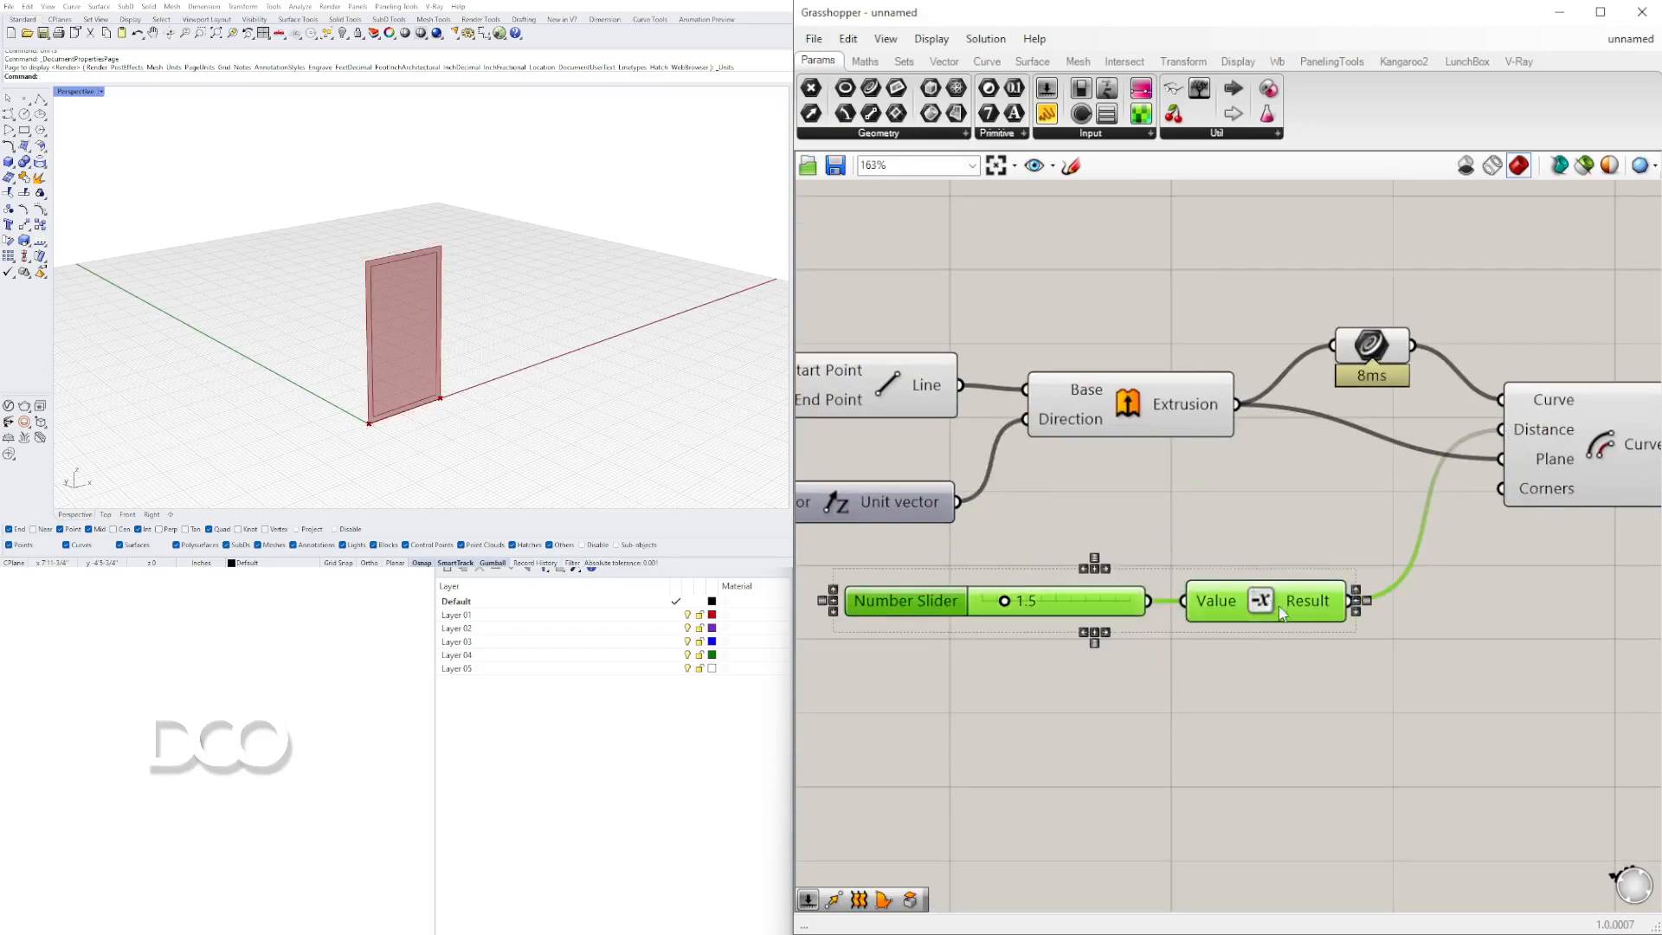
pyautogui.moveTo(1281, 604); pyautogui.dragTo(1177, 570)
pyautogui.click(1165, 643)
# Rename the 1.5 slider to WINDOW FRAME
pyautogui.moveTo(1165, 642); pyautogui.dragTo(1529, 653, button='right')
pyautogui.moveTo(1165, 575); pyautogui.dragTo(1150, 583)
pyautogui.rightClick(1150, 583)
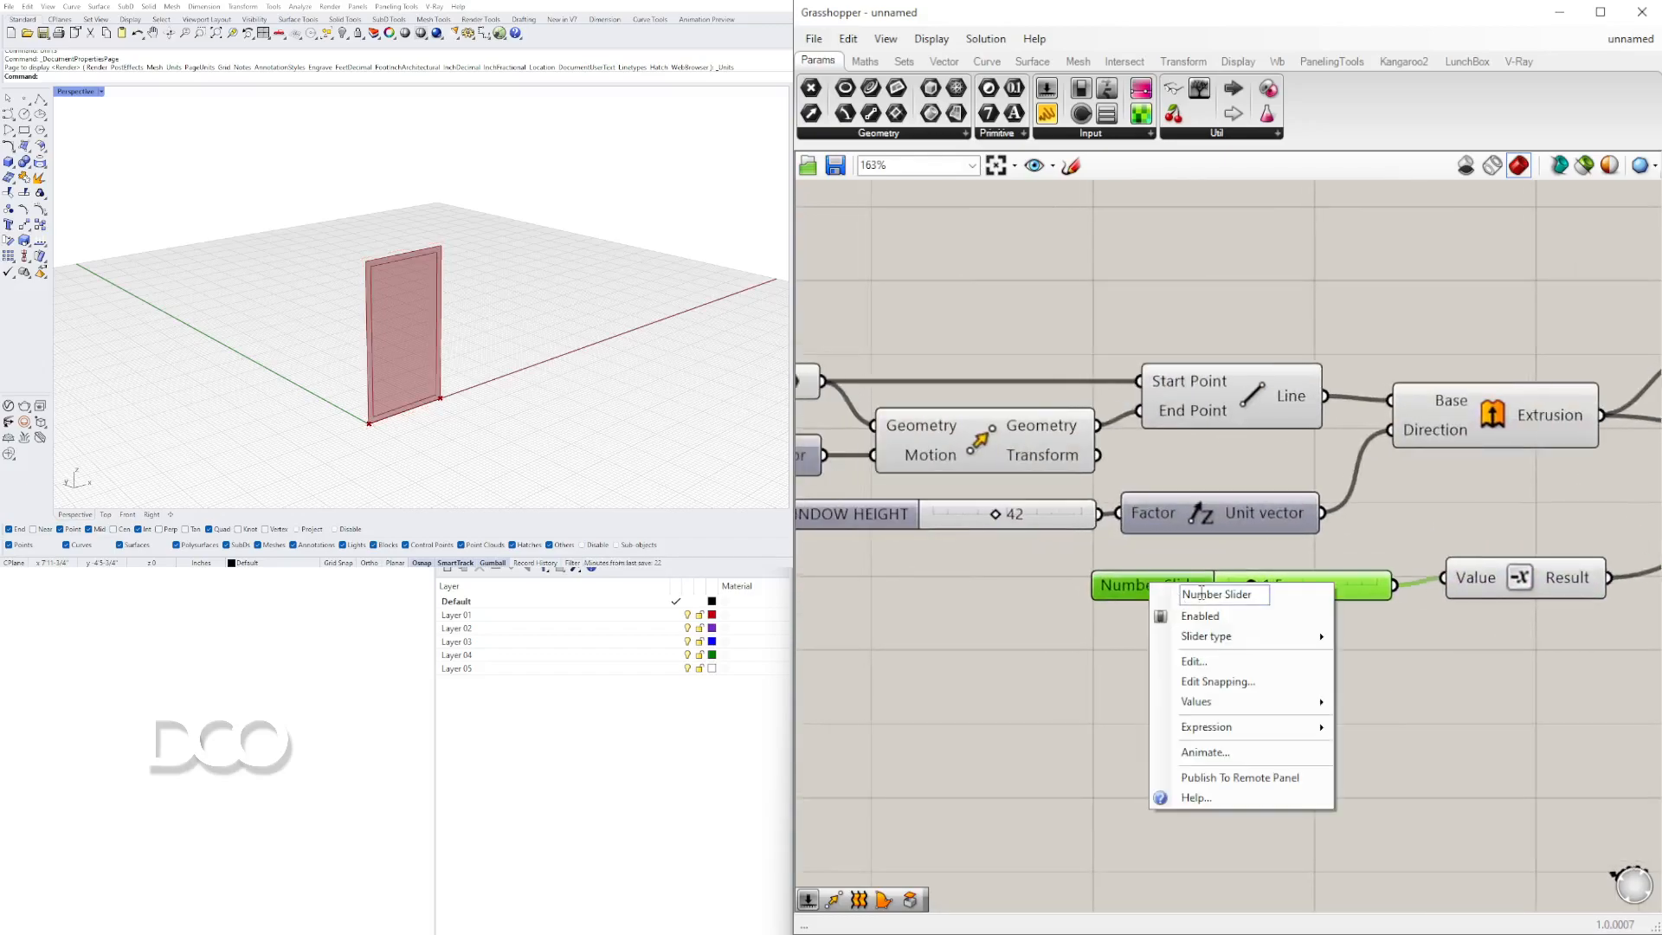
pyautogui.moveTo(1268, 598); pyautogui.dragTo(1169, 599)
pyautogui.write('WINDOW FRAME')
pyautogui.press('Return')
pyautogui.scroll(2, 1185, 554)
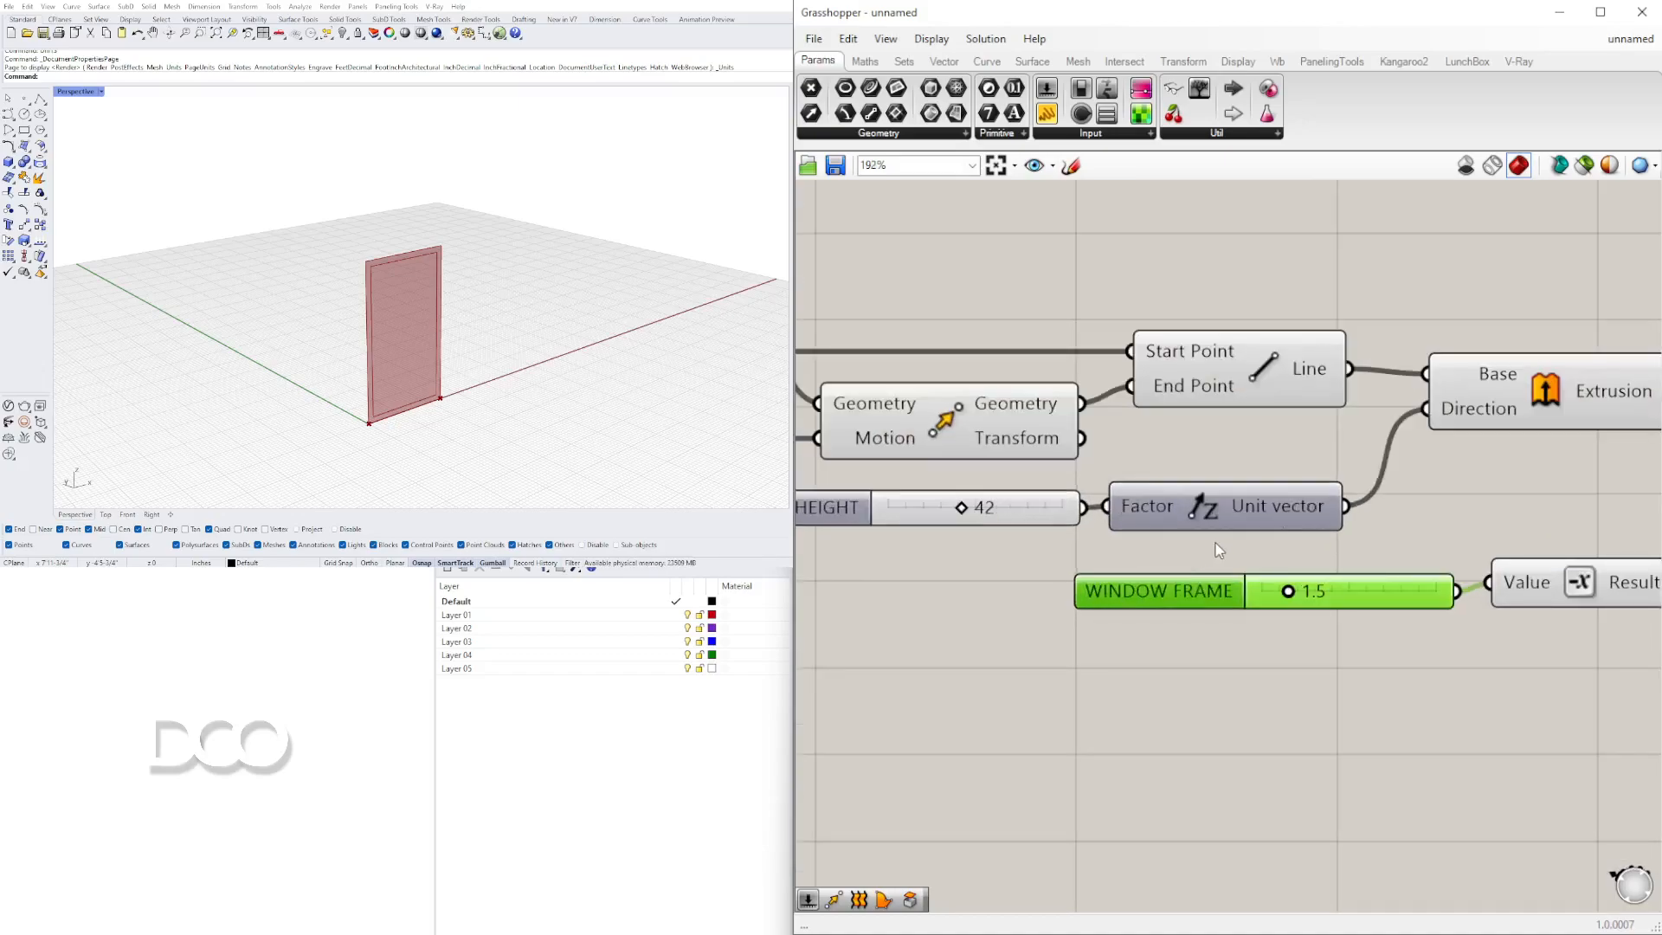
# Move the Offset Curve component up so it lines up with the Curve parameter
pyautogui.moveTo(1214, 552); pyautogui.dragTo(953, 542, button='right')
pyautogui.click(1327, 588)
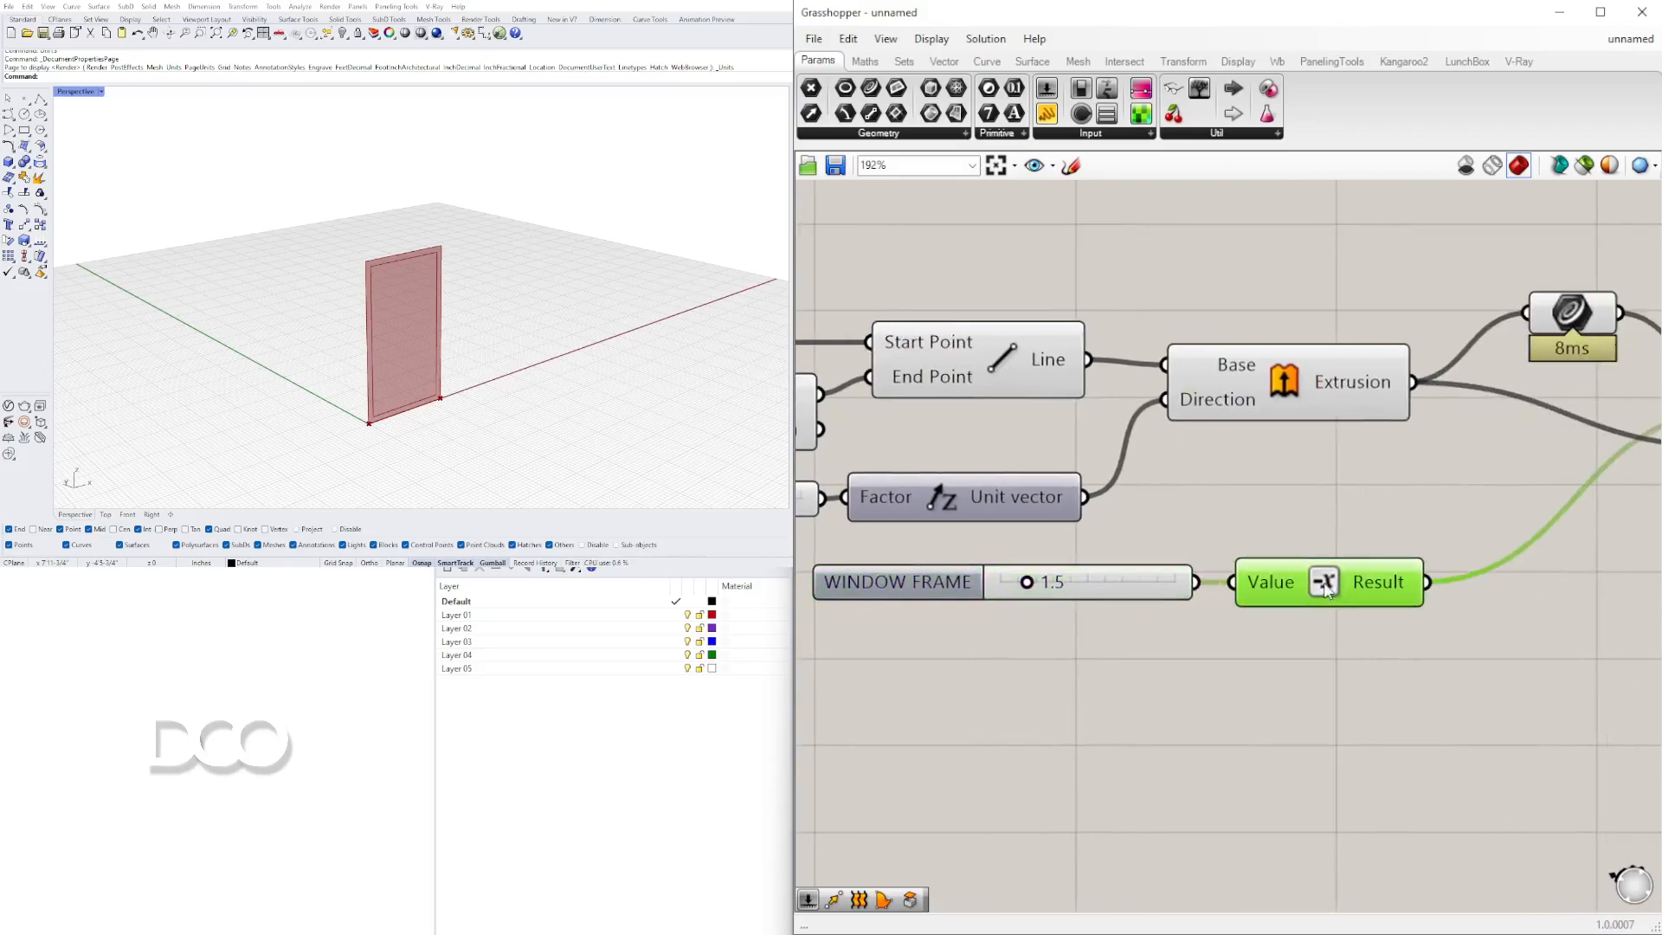
pyautogui.scroll(-4, 1327, 589)
pyautogui.moveTo(1454, 489); pyautogui.dragTo(1447, 449)
pyautogui.click(1427, 556)
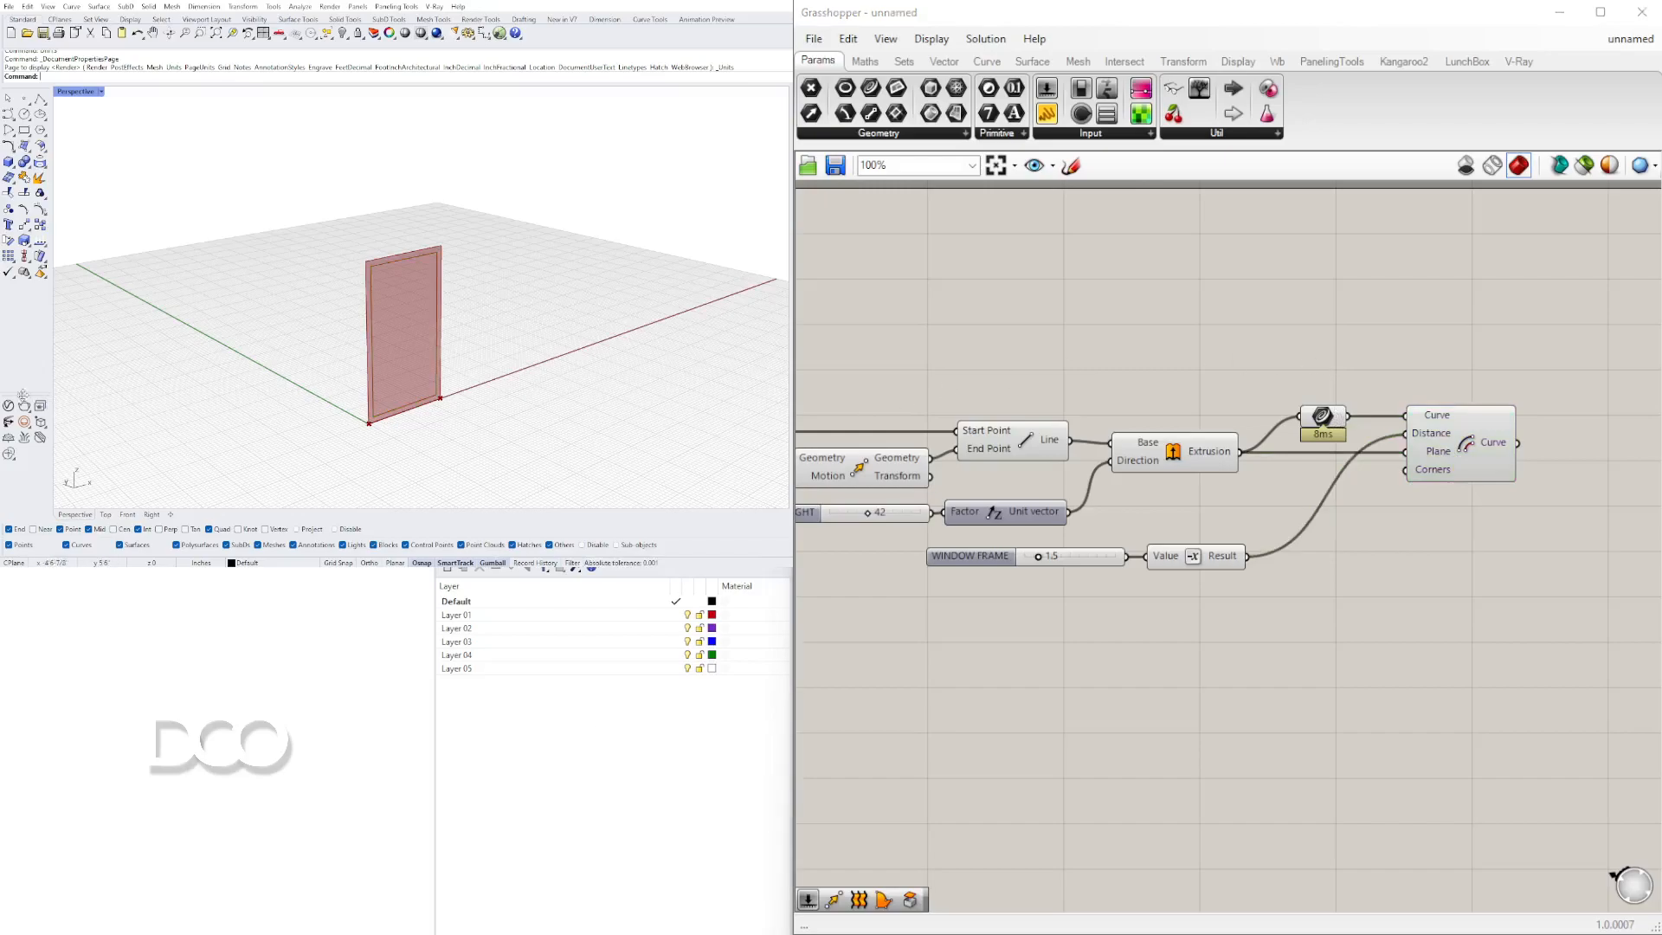
# Examine the original outline and the inward offset curve at the bottom corner of the window surface
pyautogui.scroll(3, 421, 301)
pyautogui.moveTo(422, 301); pyautogui.dragTo(411, 424, button='right')
pyautogui.scroll(5, 407, 427)
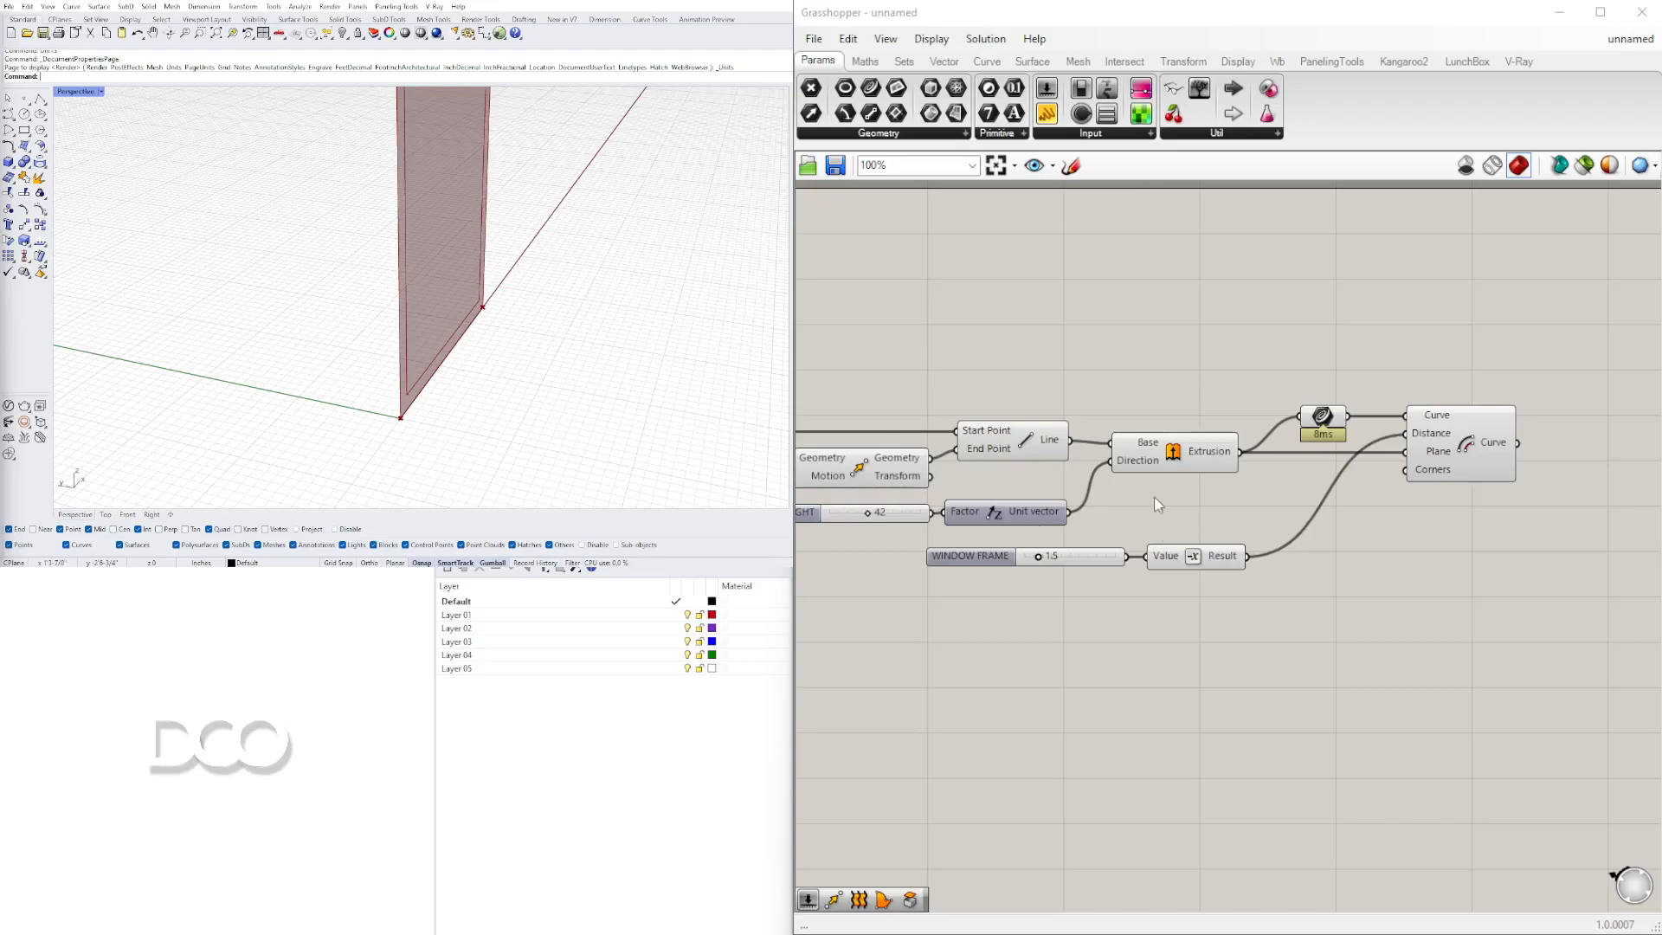
pyautogui.scroll(-4, 1144, 670)
pyautogui.moveTo(1146, 671); pyautogui.dragTo(1223, 613, button='right')
pyautogui.scroll(3, 1340, 510)
pyautogui.click(1396, 499)
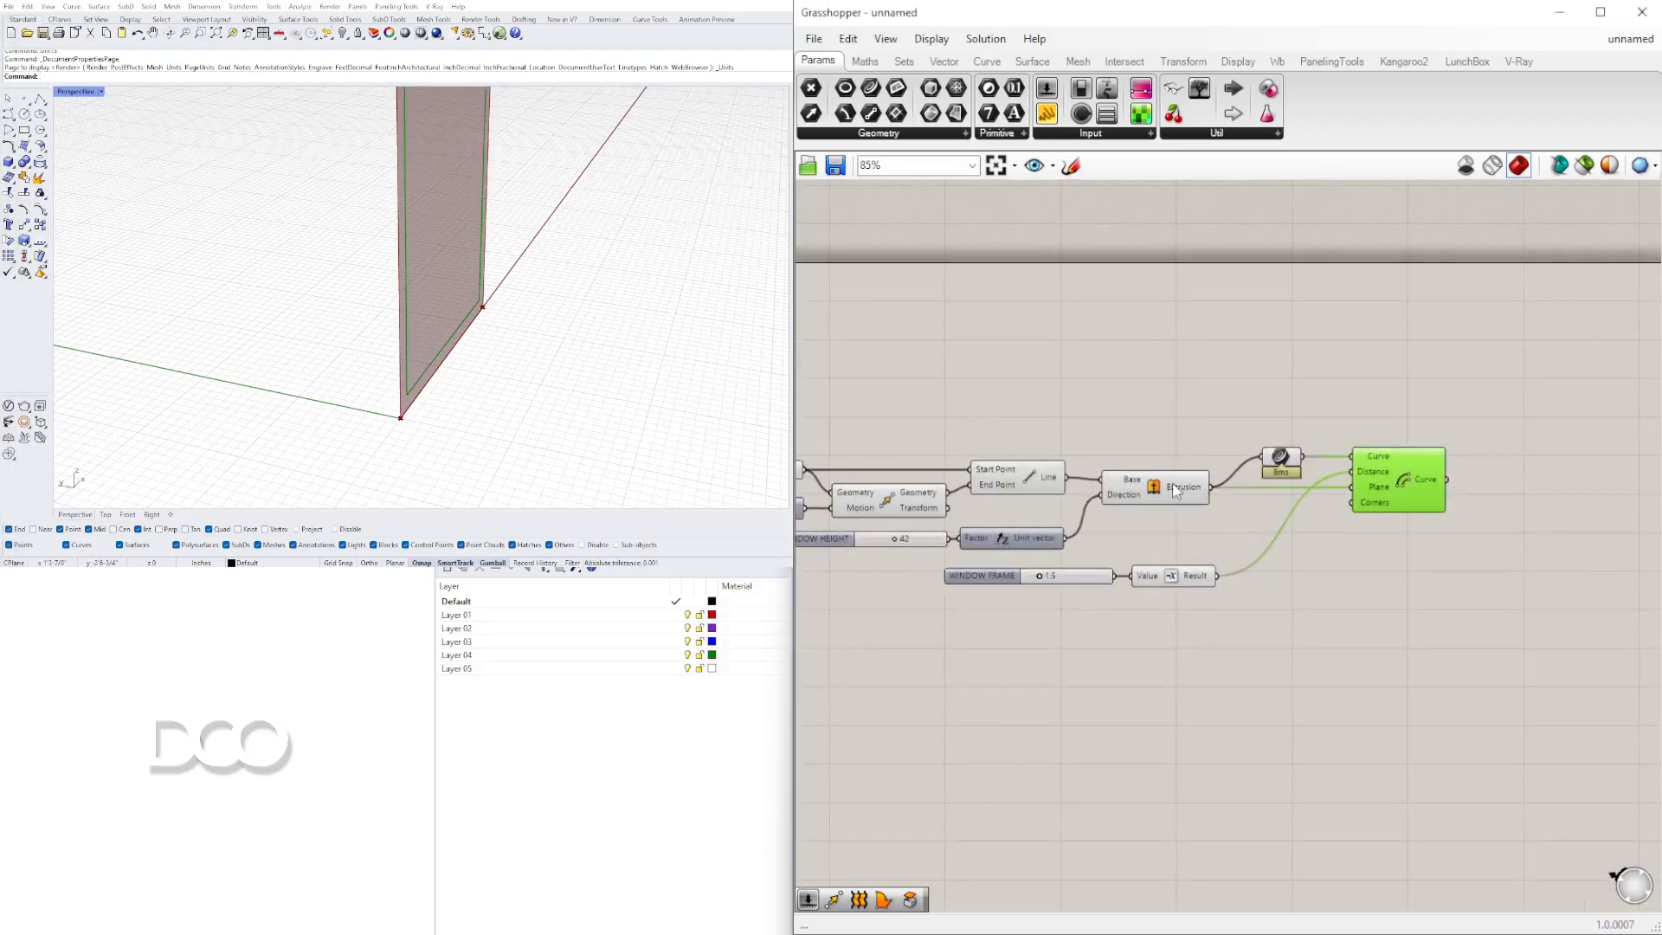
pyautogui.moveTo(1227, 490); pyautogui.dragTo(1245, 490, button='right')
pyautogui.keyDown('shift'); pyautogui.click(1306, 464); pyautogui.keyUp('shift')
pyautogui.click(1447, 547)
# Add a Boundary Surfaces component after the Offset Curve component
pyautogui.moveTo(1448, 547); pyautogui.dragTo(1366, 539, button='right')
pyautogui.moveTo(1322, 492); pyautogui.dragTo(1322, 510)
pyautogui.doubleClick(1447, 442)
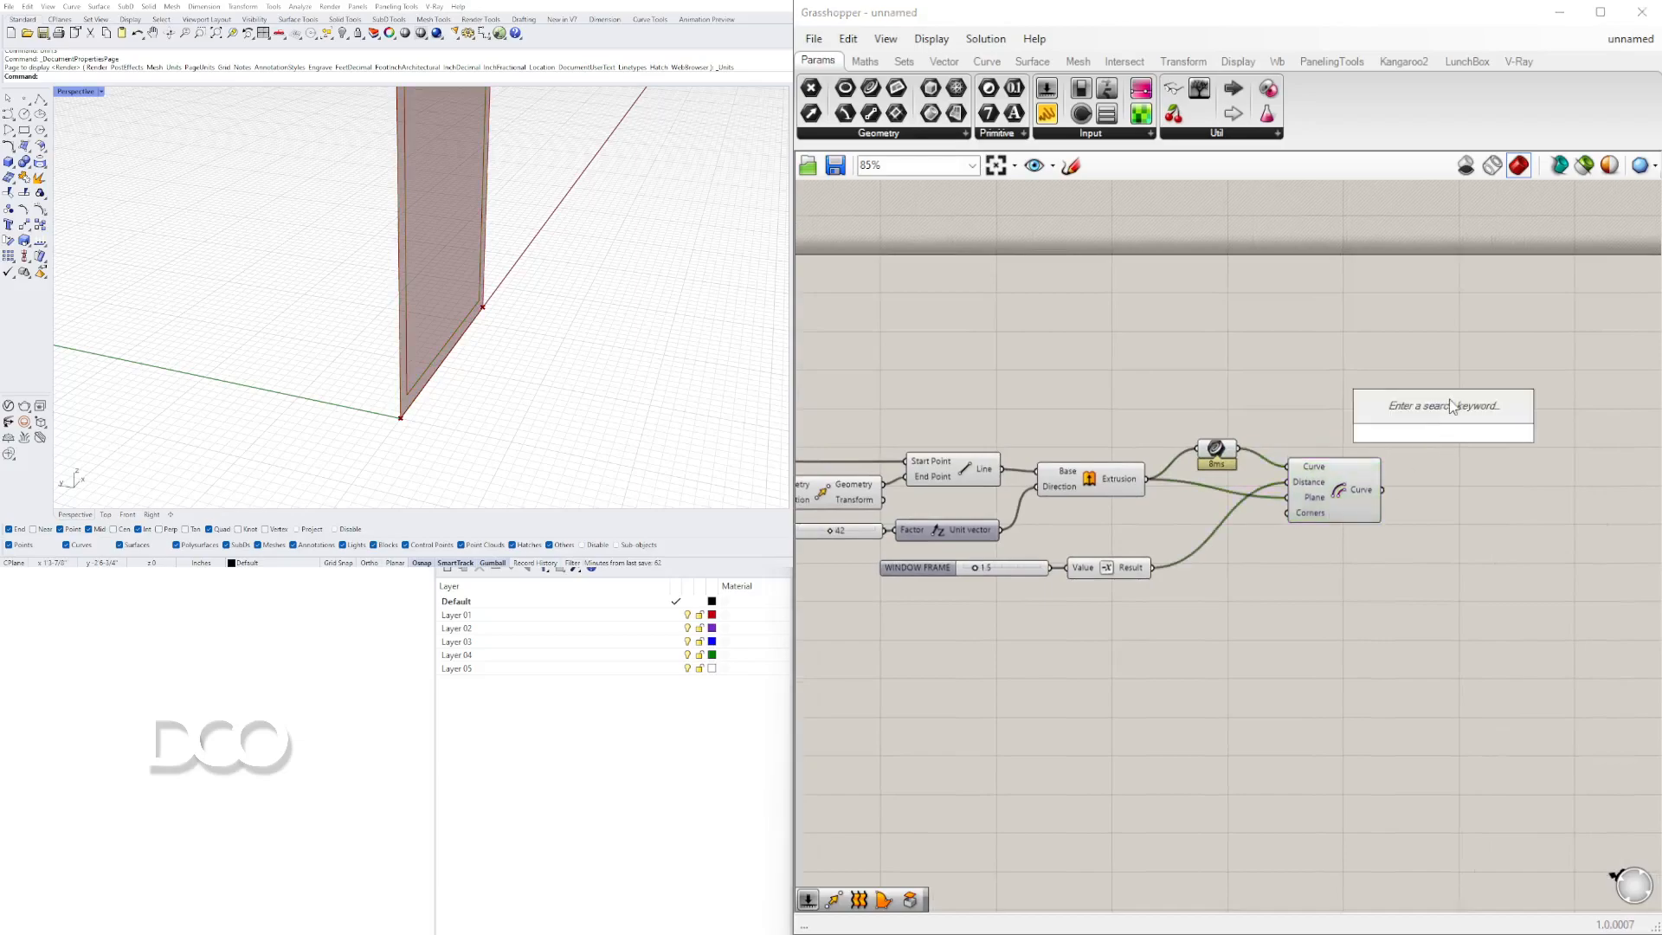
pyautogui.write('BOUND')
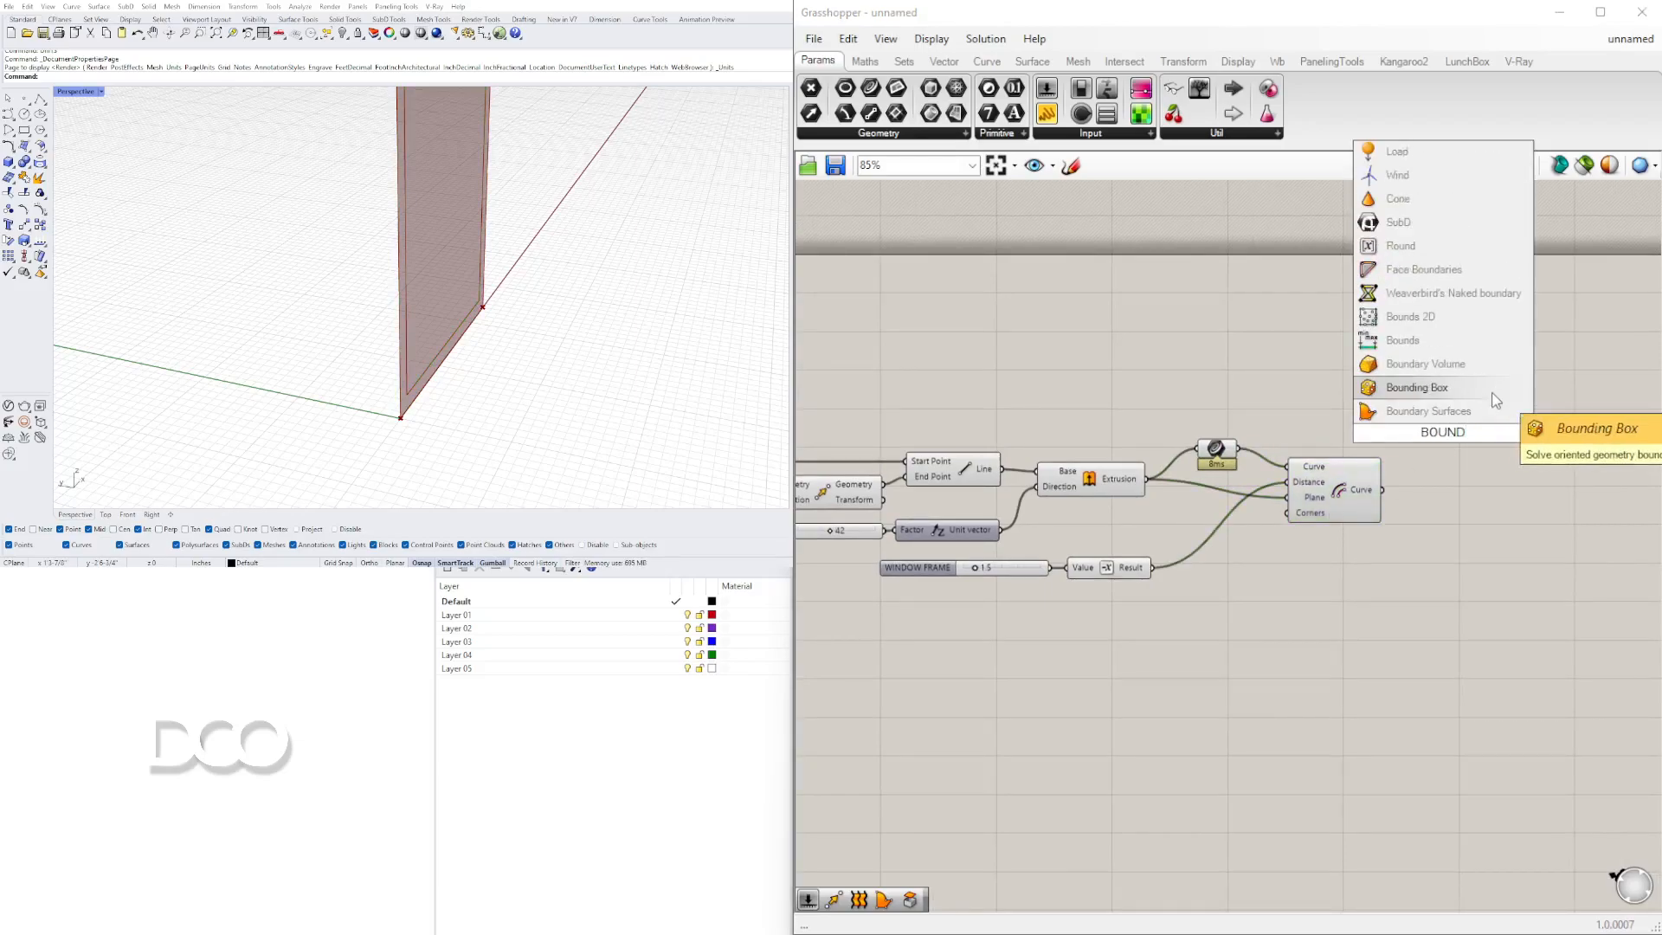
pyautogui.press('Return')
pyautogui.click(1456, 425)
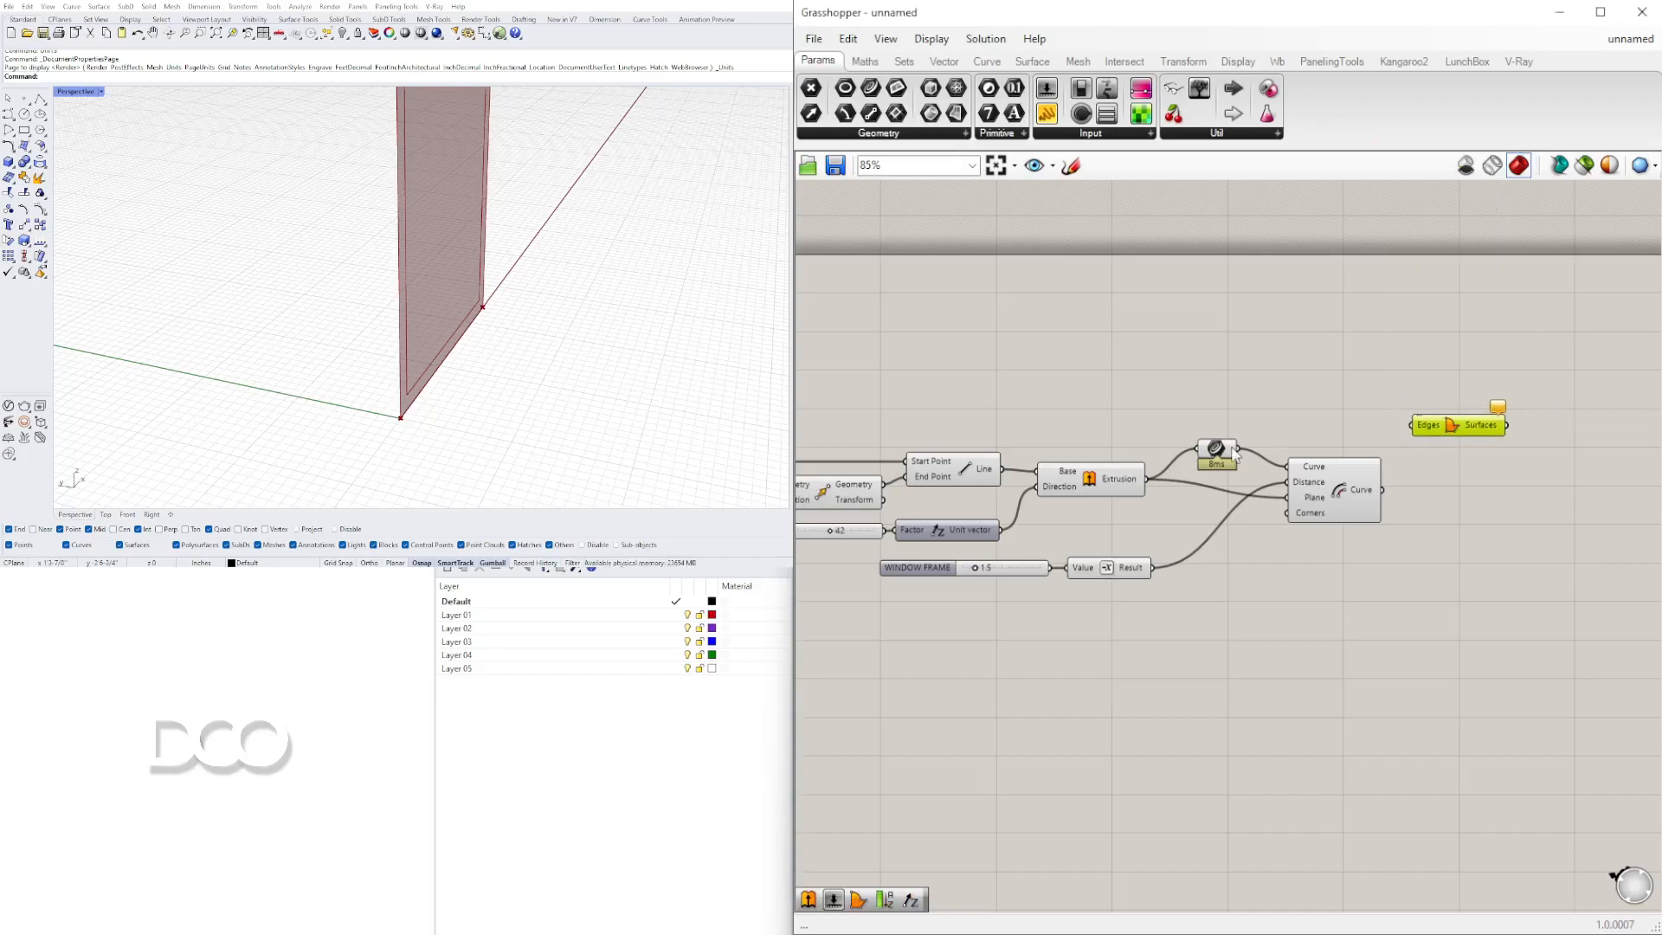
# Connect both the Curve parameter and the Offset Curve output to the Boundary Surfaces' Edges input and flatten that input
pyautogui.moveTo(1238, 448); pyautogui.dragTo(1412, 425)
pyautogui.keyDown('shift'); pyautogui.moveTo(1382, 490); pyautogui.dragTo(1454, 461); pyautogui.keyUp('shift')
pyautogui.rightClick(1448, 454)
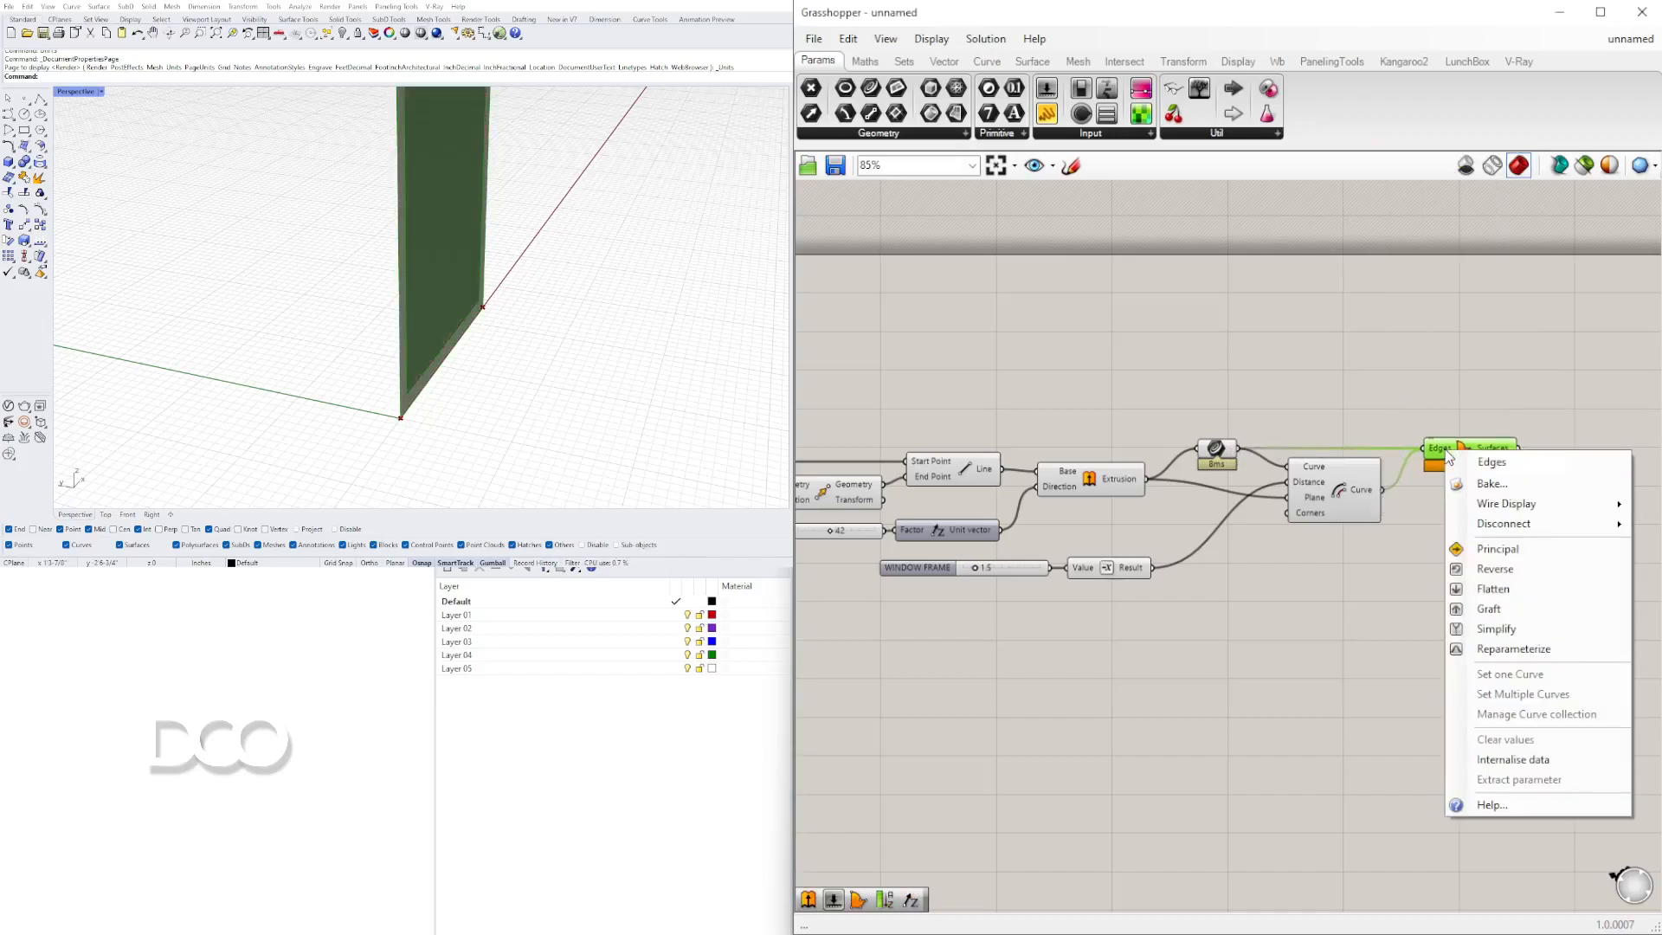
pyautogui.click(1489, 588)
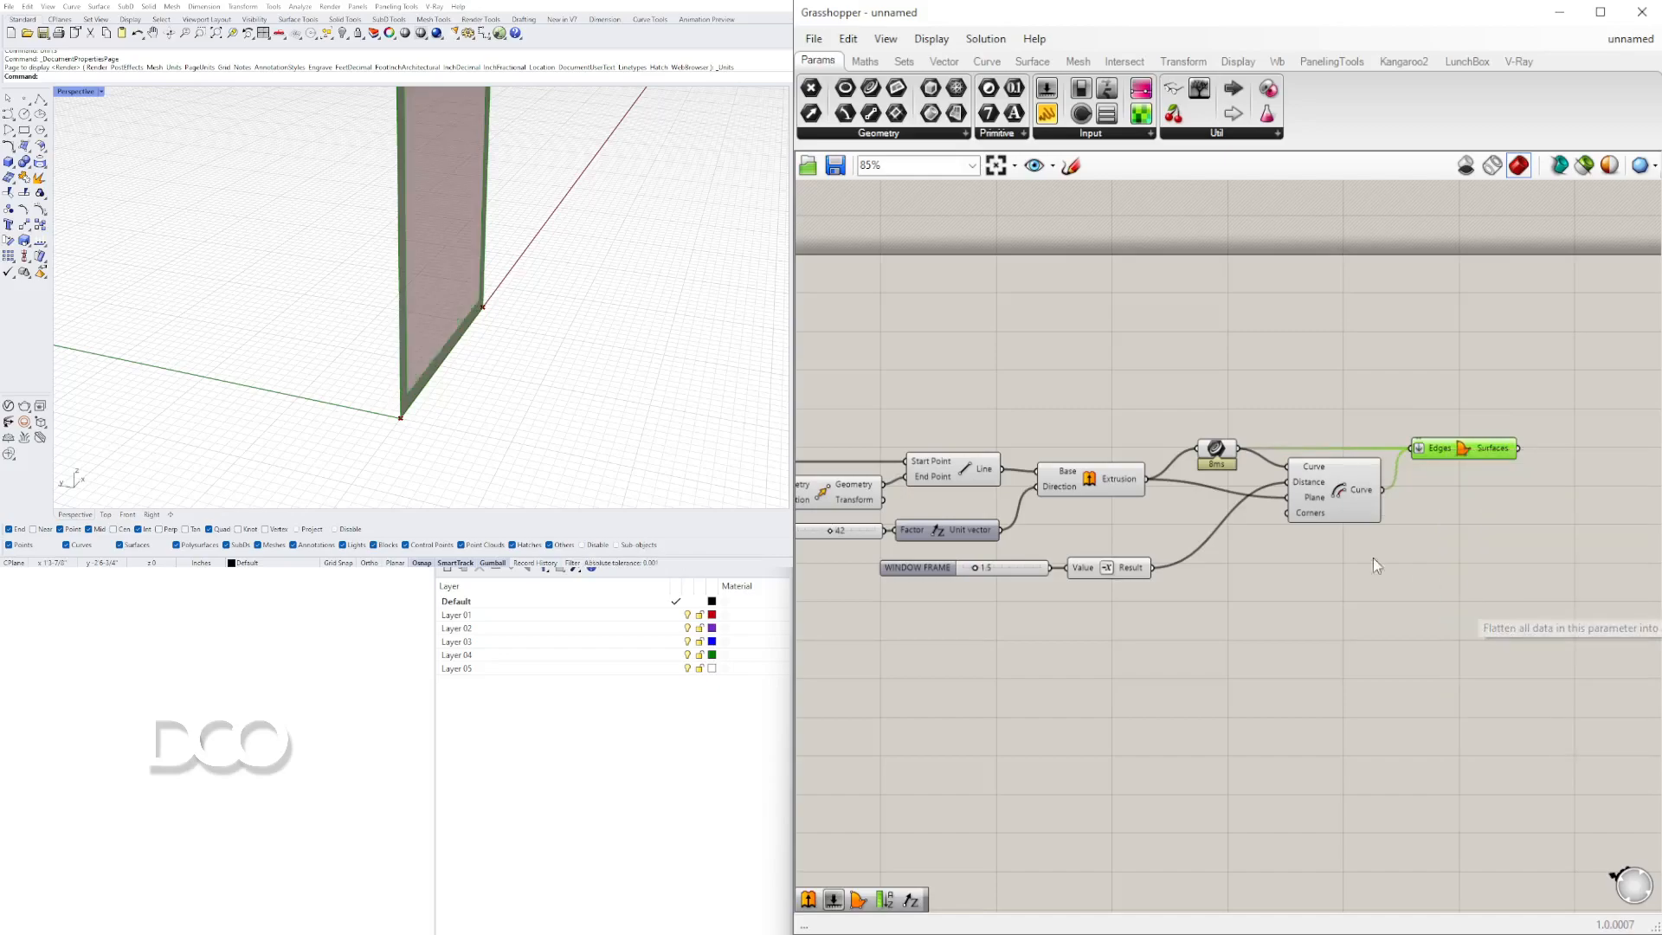
# Shift the Boundary Surfaces component slightly away and turn off the preview of the Curve parameter, Offset Curve and Extrusion
pyautogui.moveTo(1474, 449); pyautogui.dragTo(1490, 449)
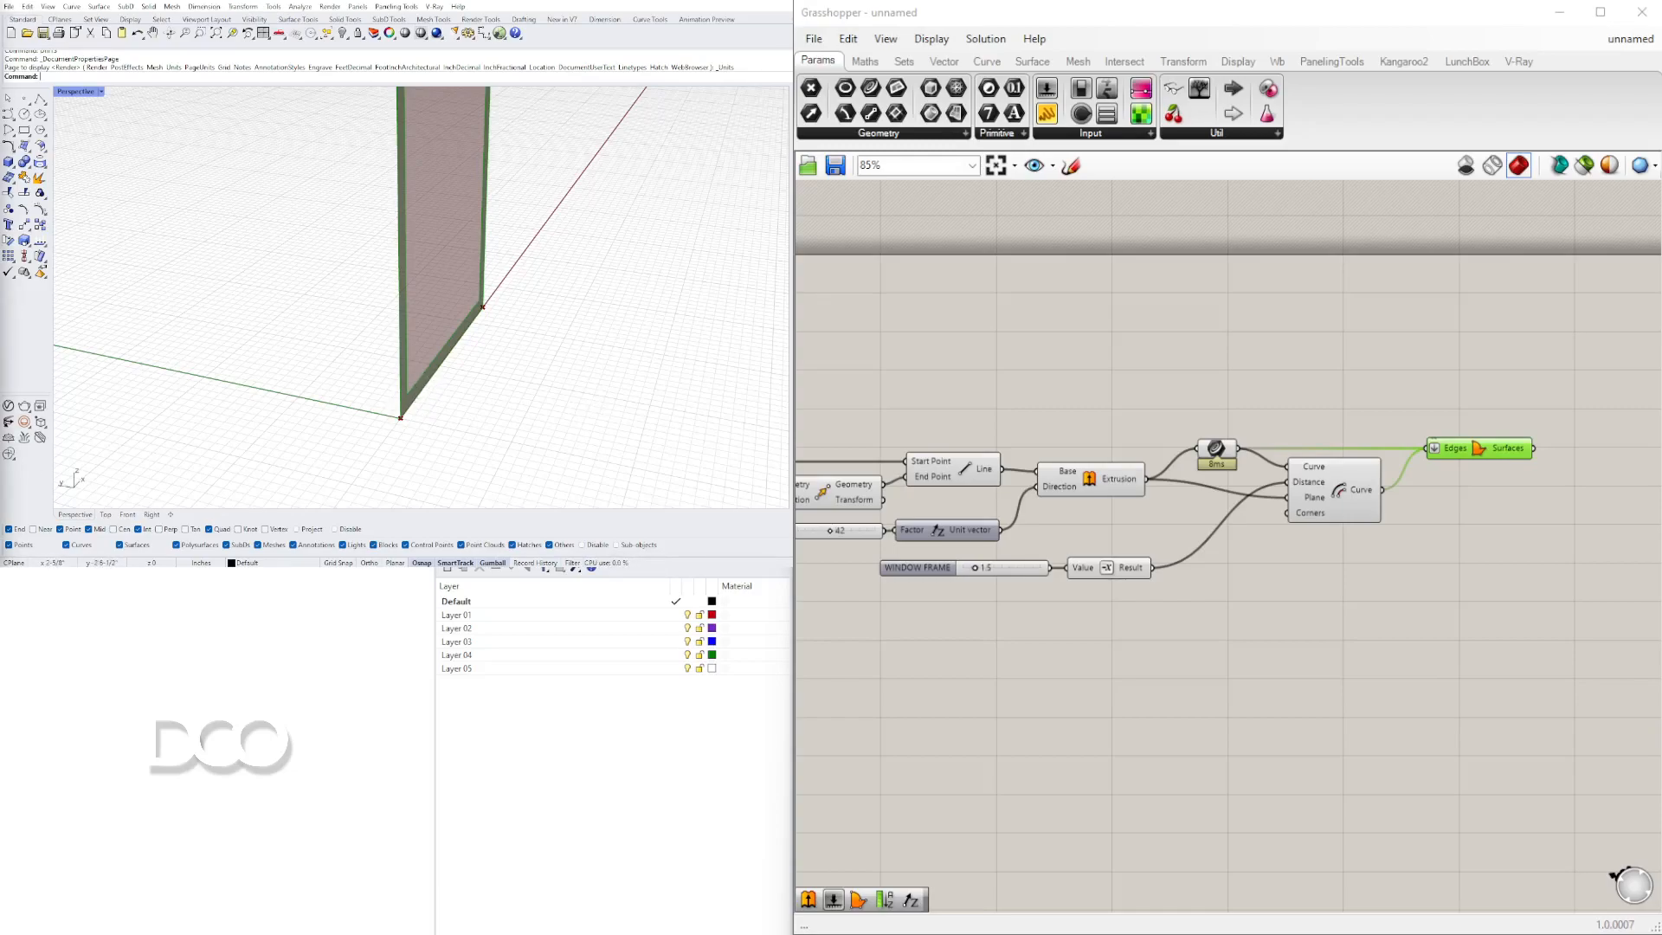
pyautogui.moveTo(1358, 631); pyautogui.dragTo(1214, 428)
pyautogui.middleClick(1215, 429)
pyautogui.click(1092, 478)
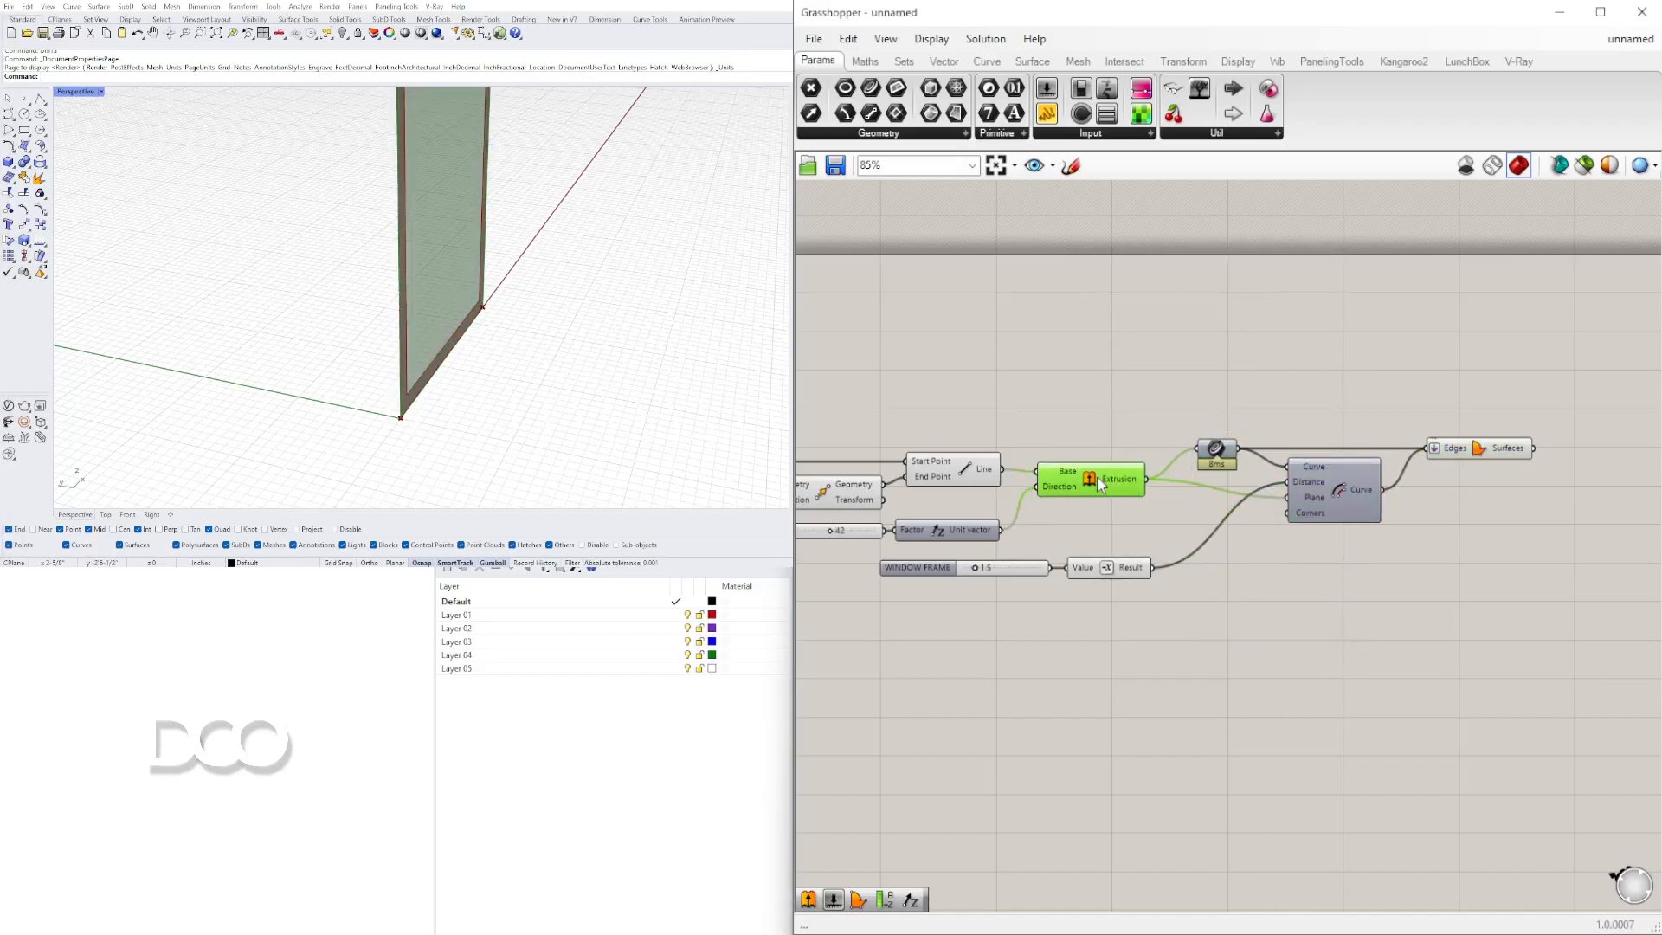
pyautogui.middleClick(1096, 477)
pyautogui.click(1153, 422)
# Nudge the Offset Curve component down and select Boundary Surfaces to inspect the frame surface at the window's bottom corner
pyautogui.click(1503, 452)
pyautogui.moveTo(1323, 499); pyautogui.dragTo(1321, 510)
pyautogui.click(1504, 449)
pyautogui.click(641, 858)
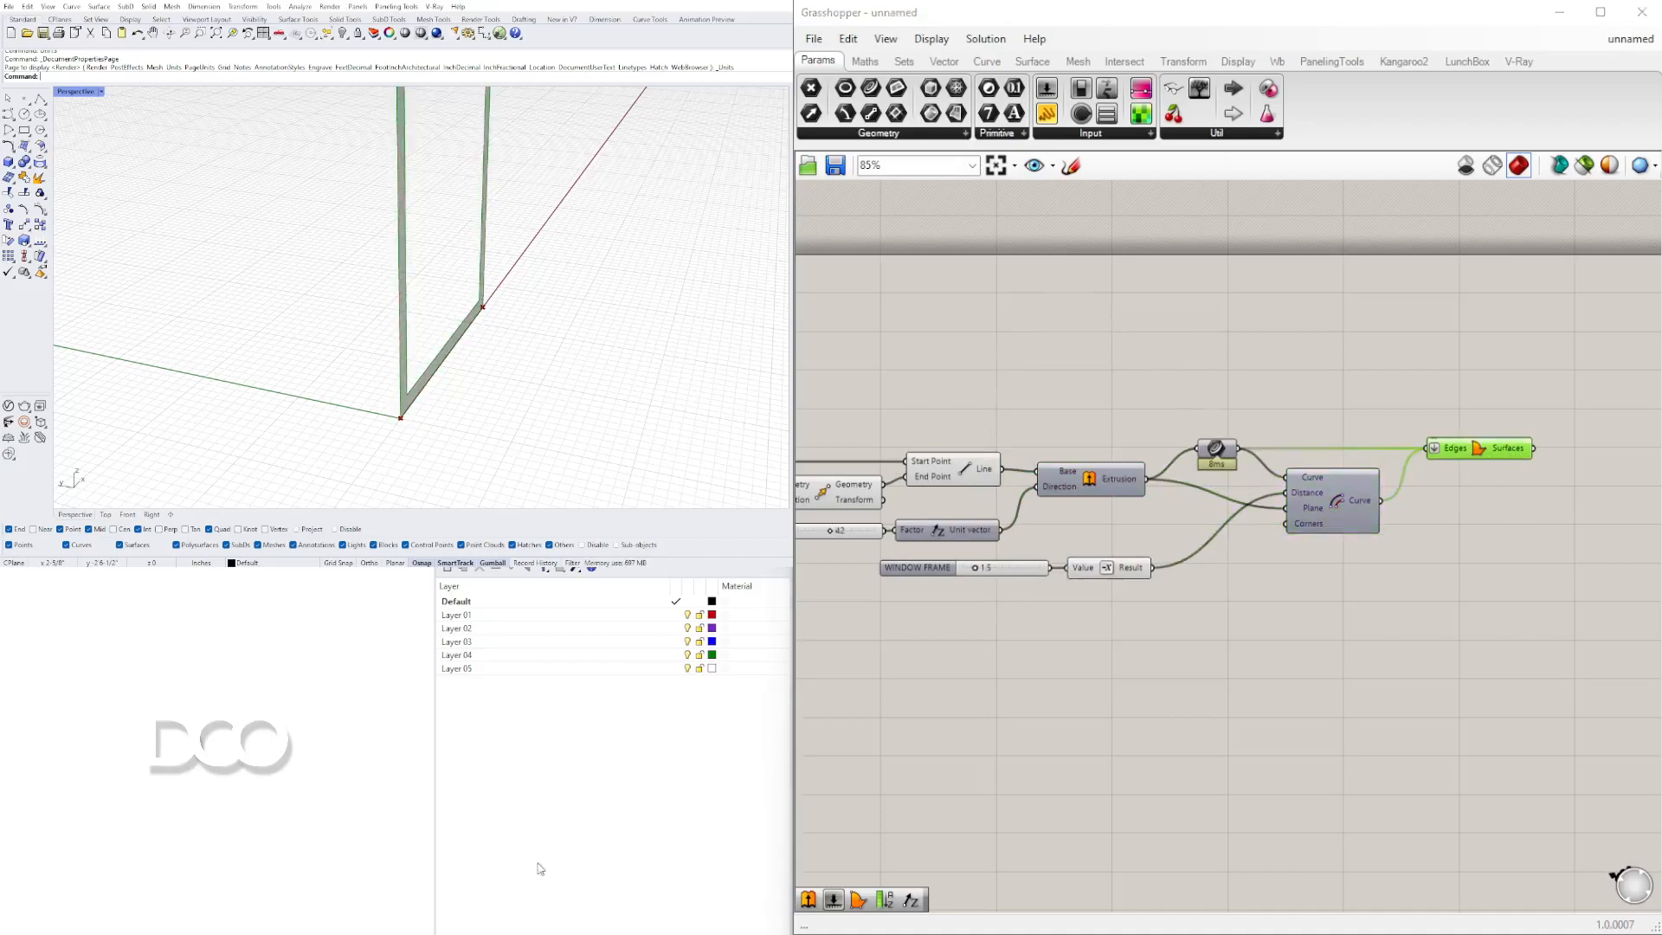
pyautogui.scroll(-3, 393, 434)
pyautogui.scroll(4, 393, 435)
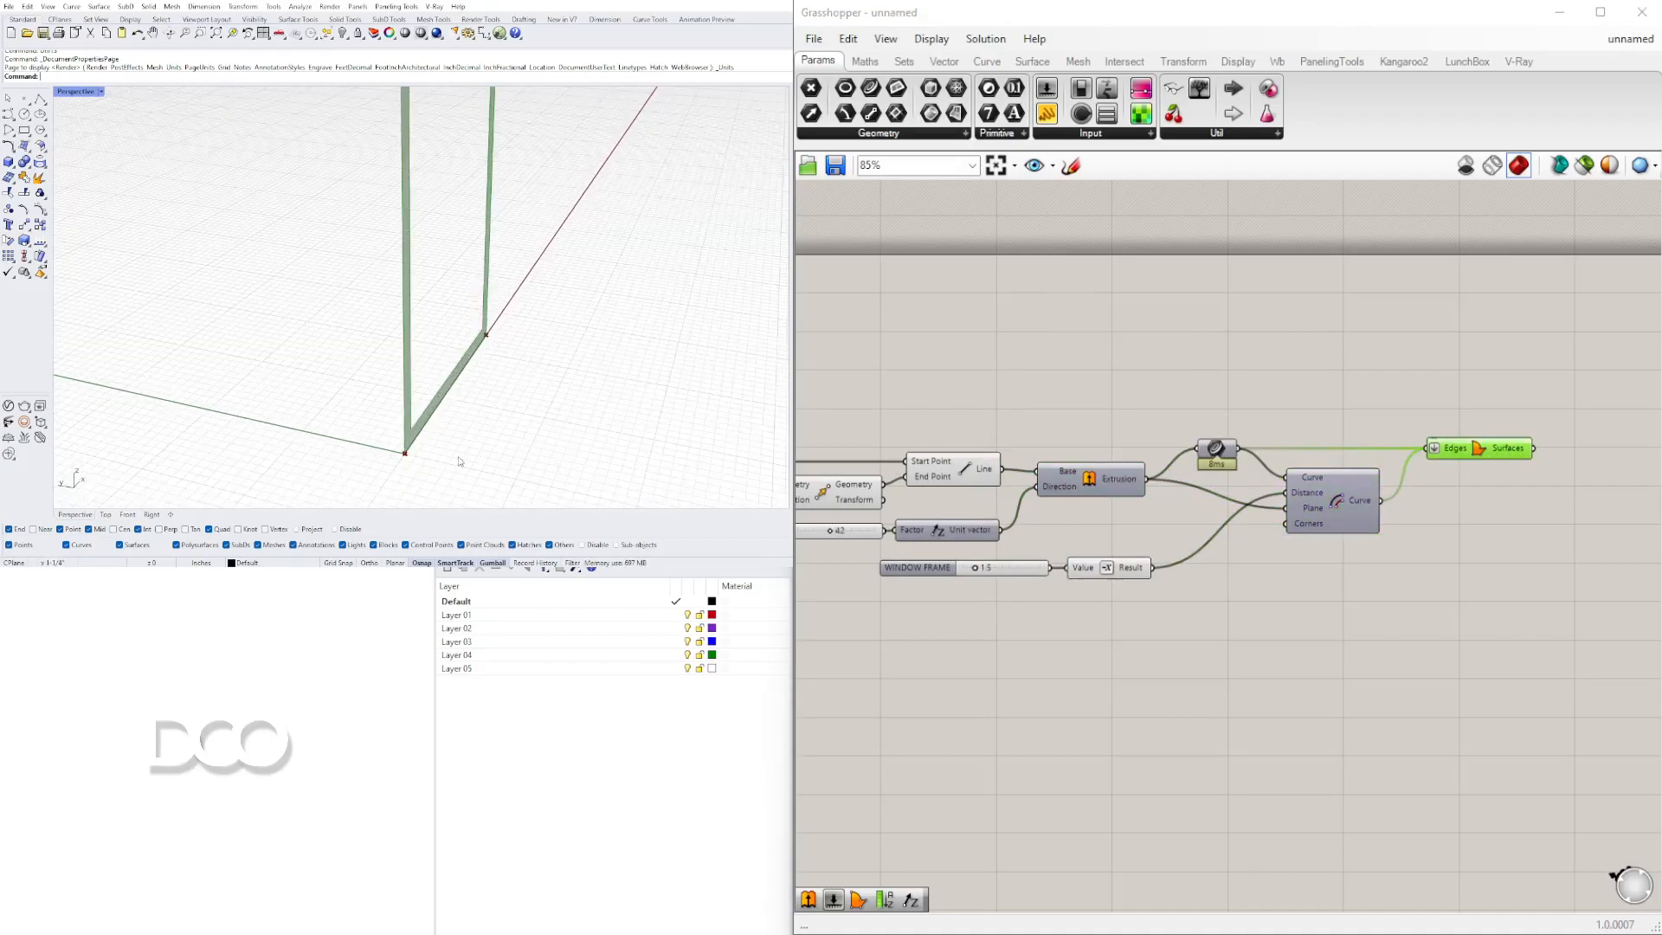
pyautogui.scroll(1, 414, 441)
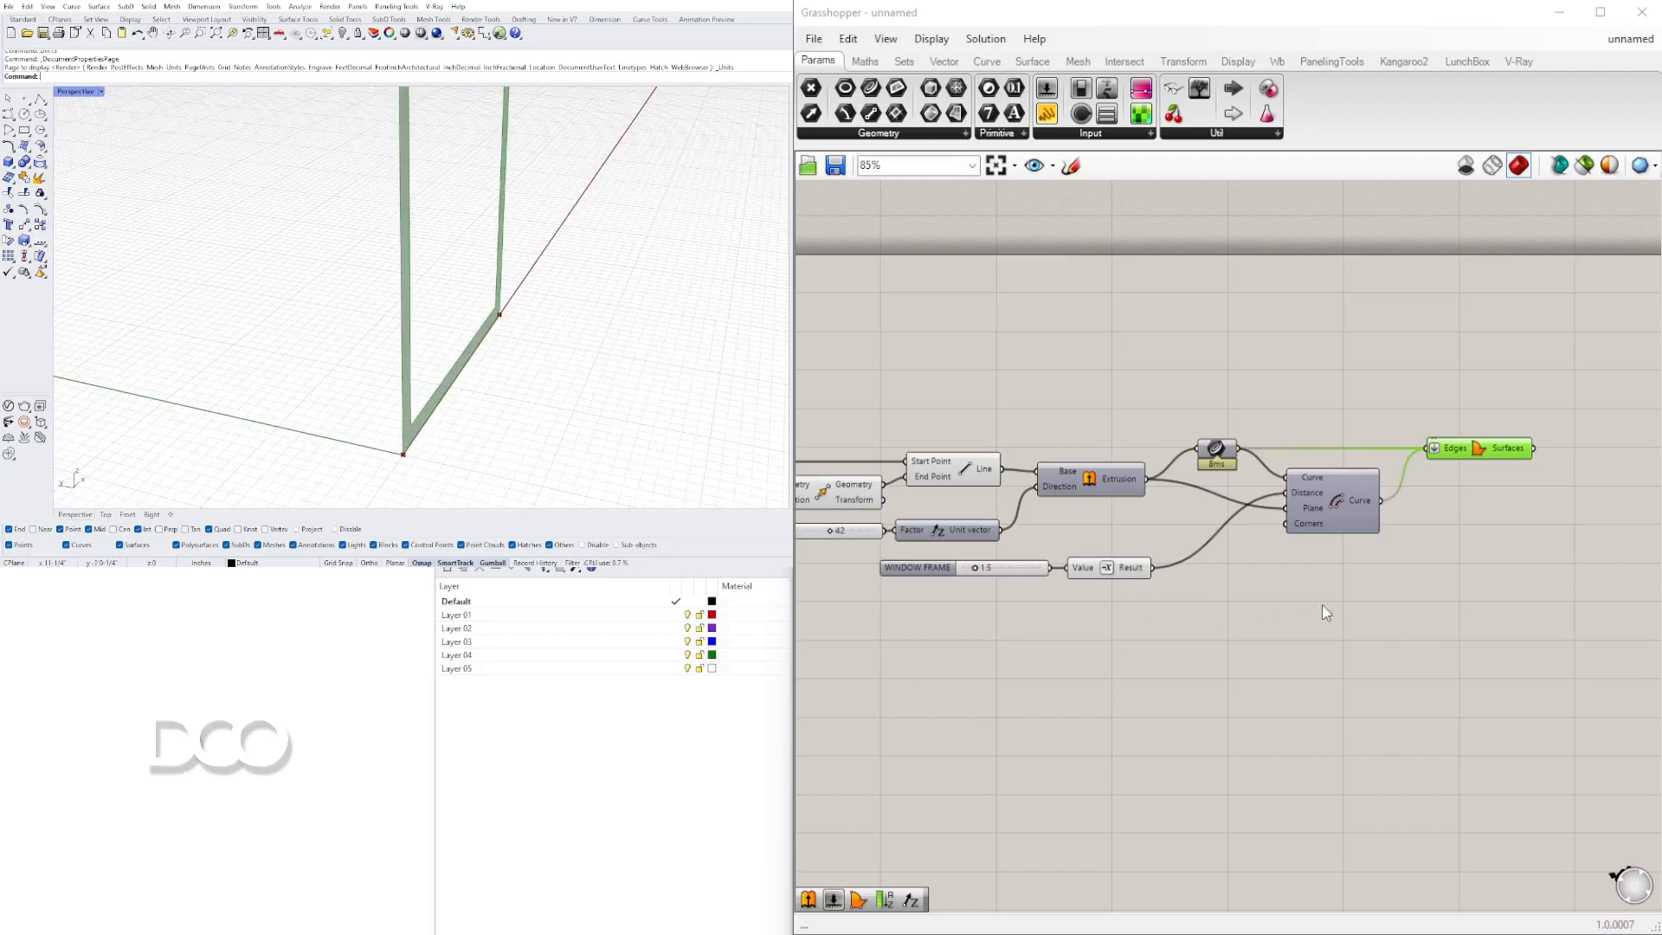
# Add a Move component just beyond and below the Boundary Surfaces component
pyautogui.doubleClick(1454, 582)
pyautogui.write('MOVE')
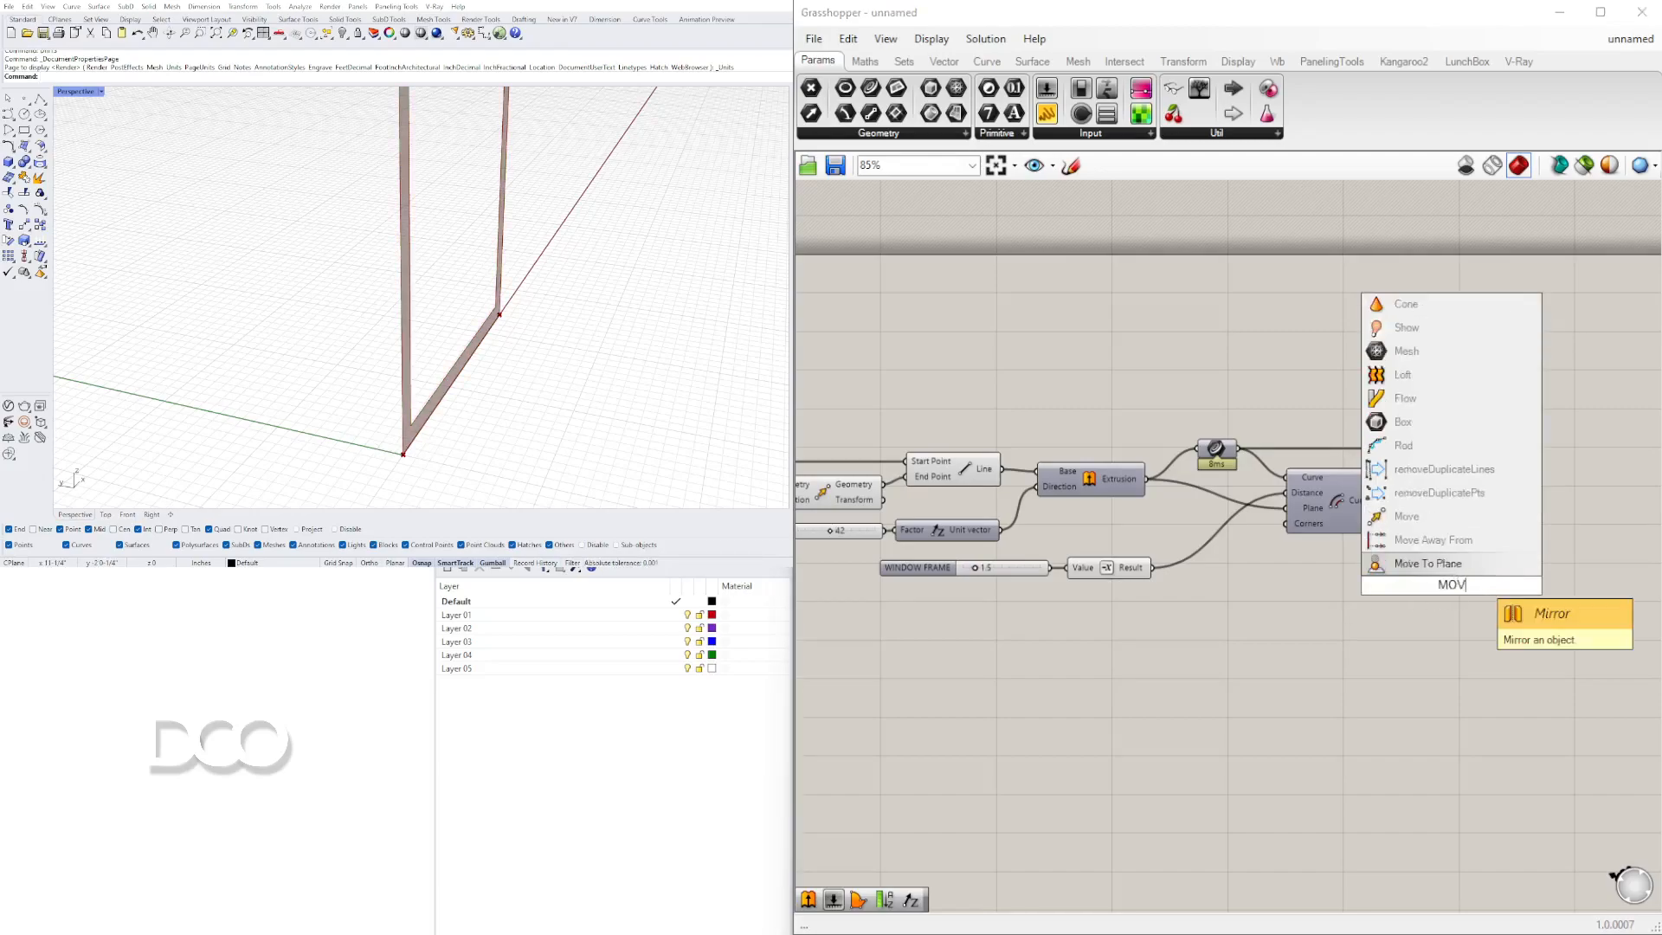
pyautogui.press('Return')
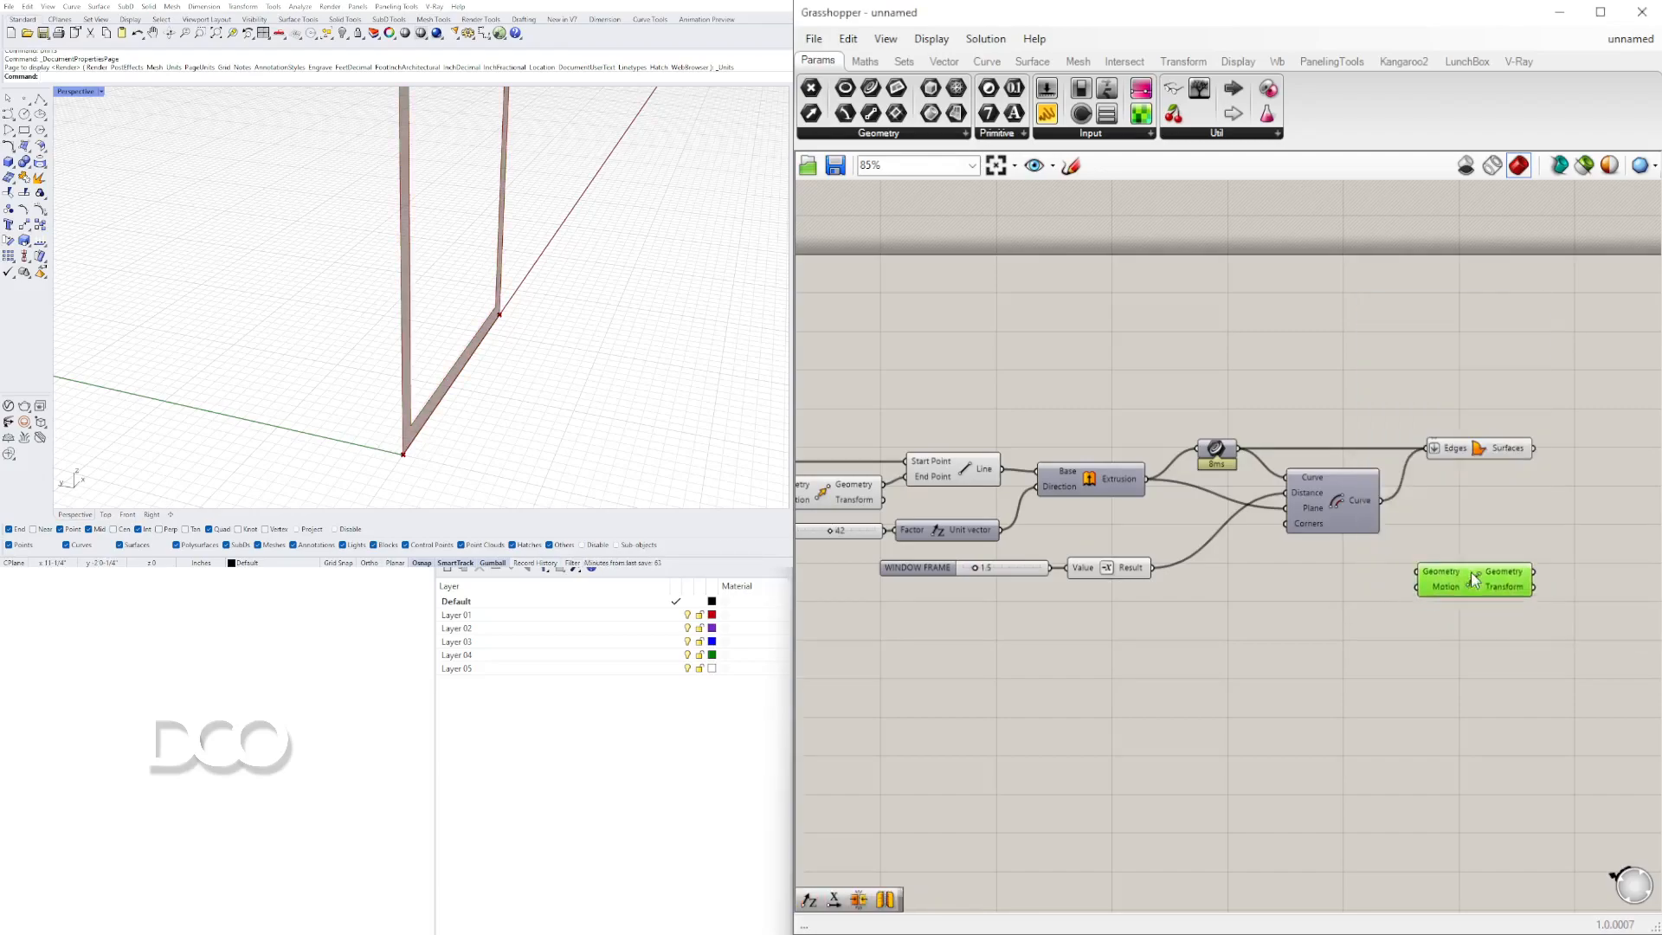
pyautogui.moveTo(1428, 581); pyautogui.dragTo(1521, 523)
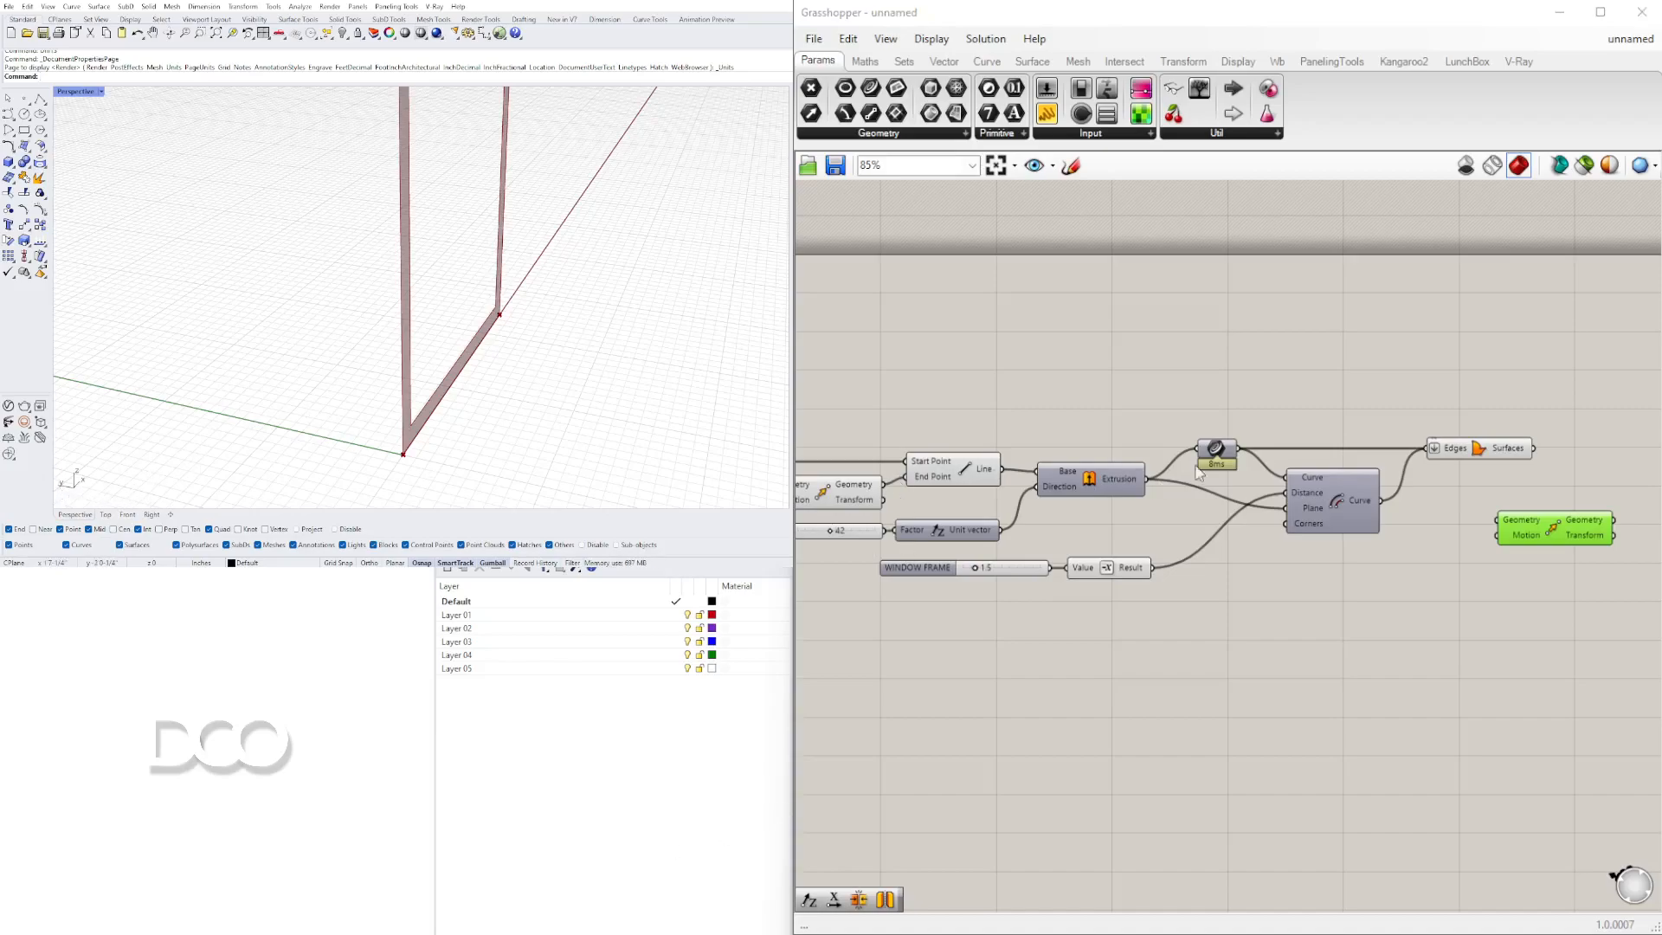
# Add an Amplitude component below the Offset Curve component
pyautogui.moveTo(1184, 481); pyautogui.dragTo(1001, 579, button='right')
pyautogui.doubleClick(1210, 665)
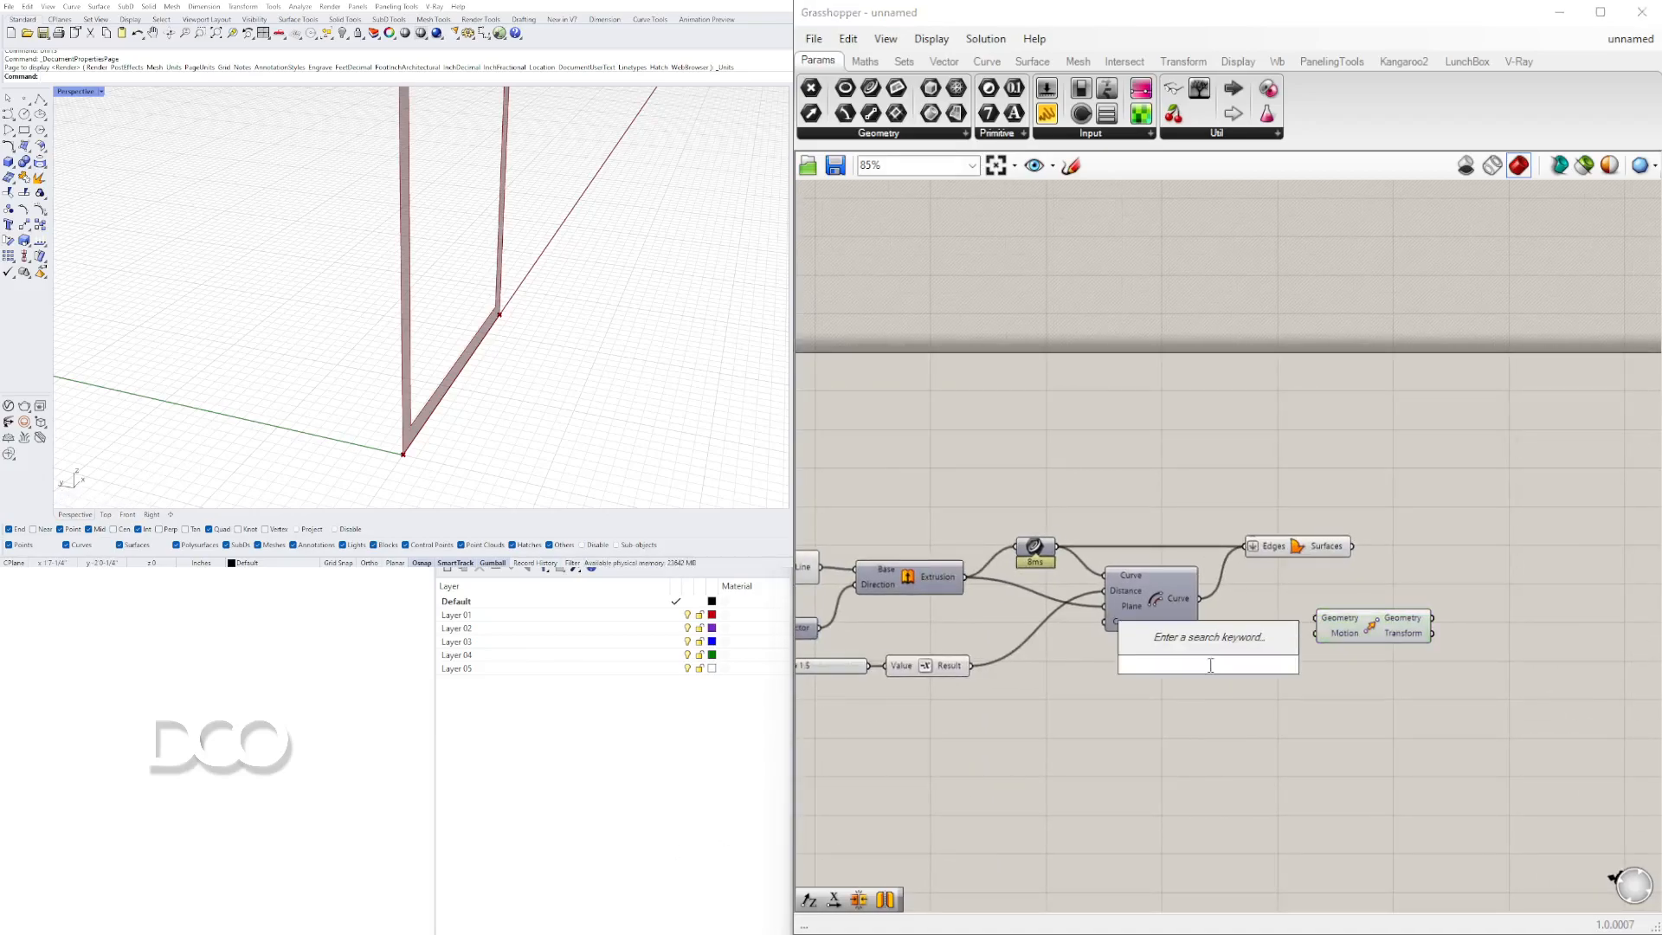
pyautogui.write('AMPL')
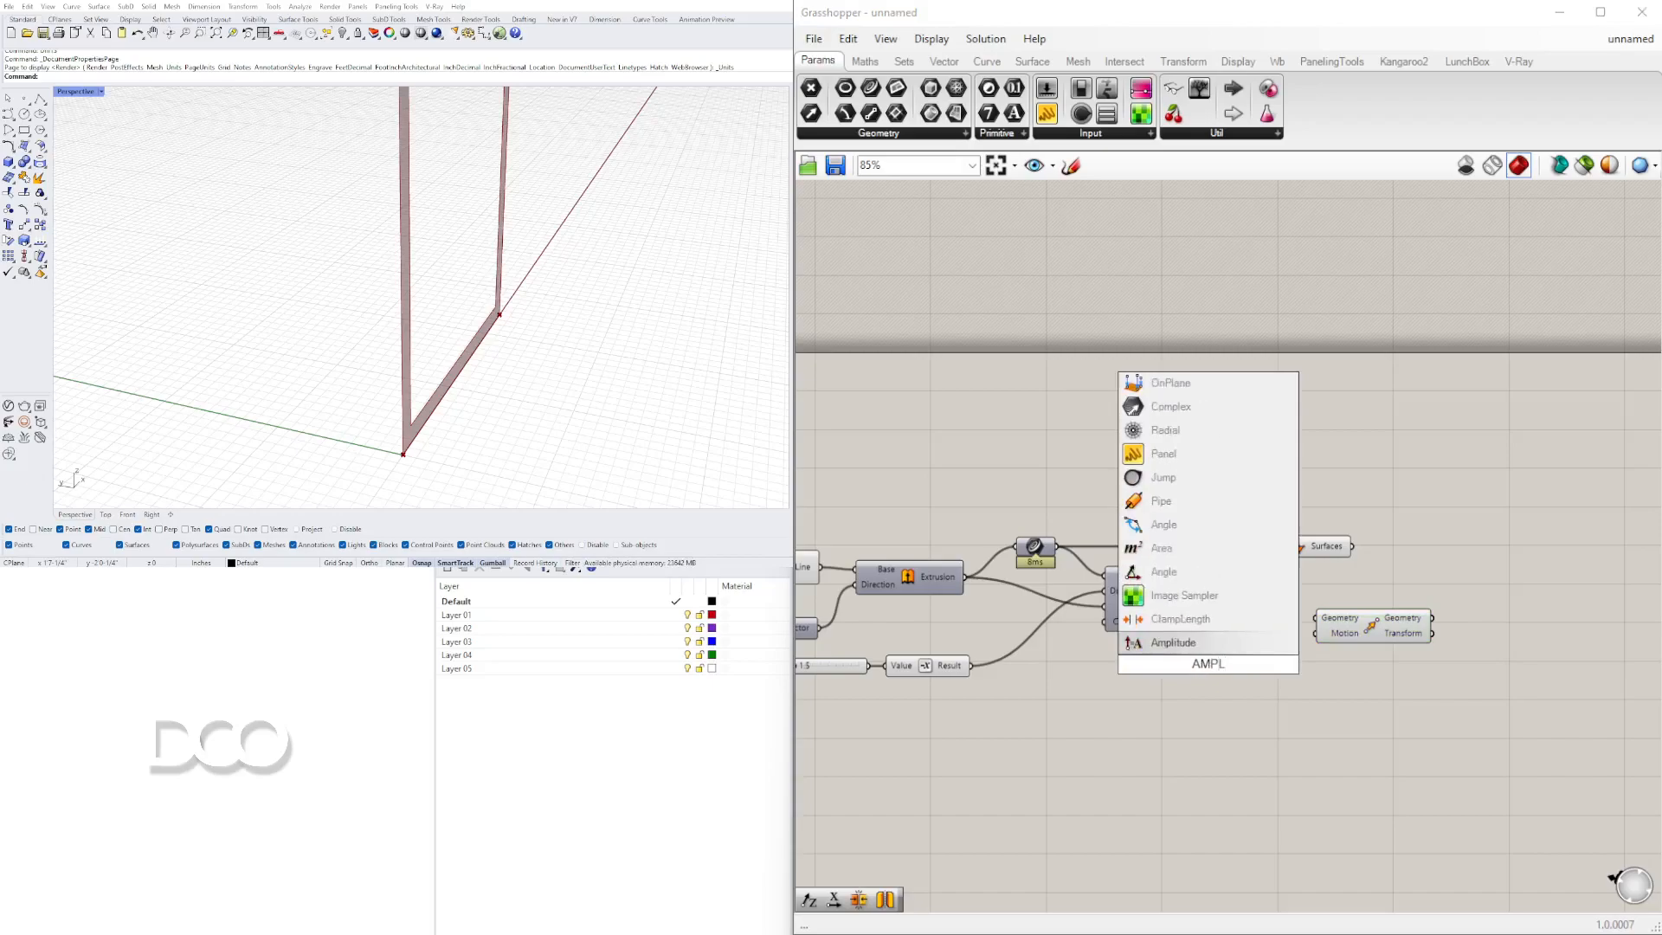
pyautogui.click(1173, 643)
# Turn the preview of the window's Extrusion component back on
pyautogui.click(907, 578)
pyautogui.rightClick(907, 579)
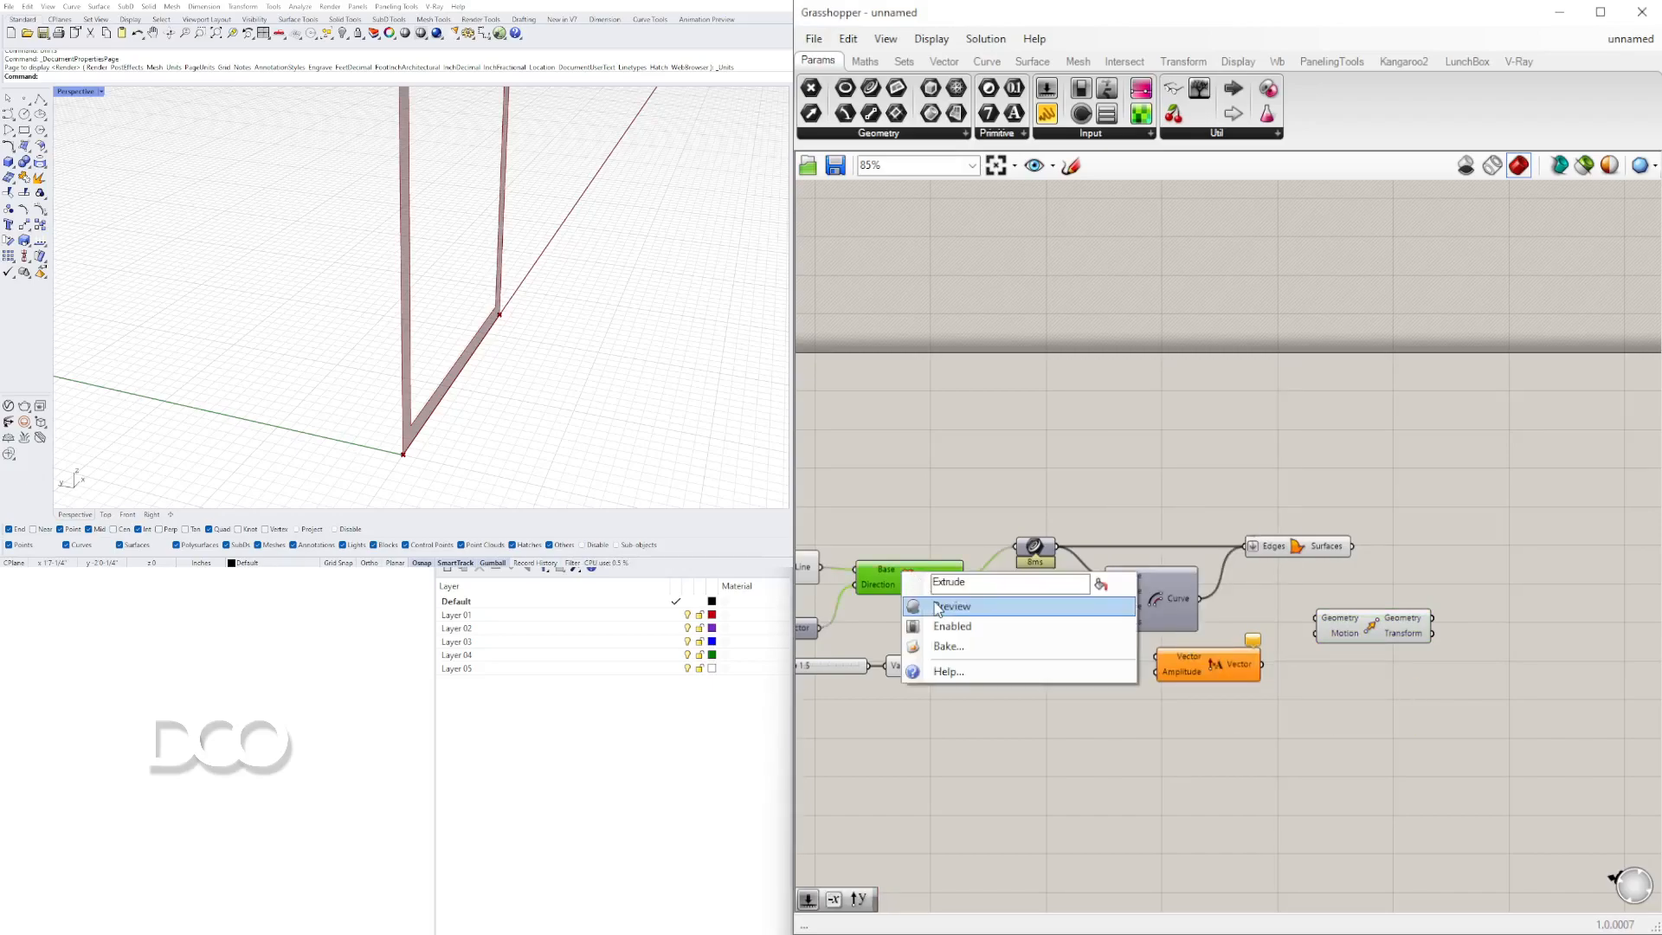
pyautogui.click(930, 605)
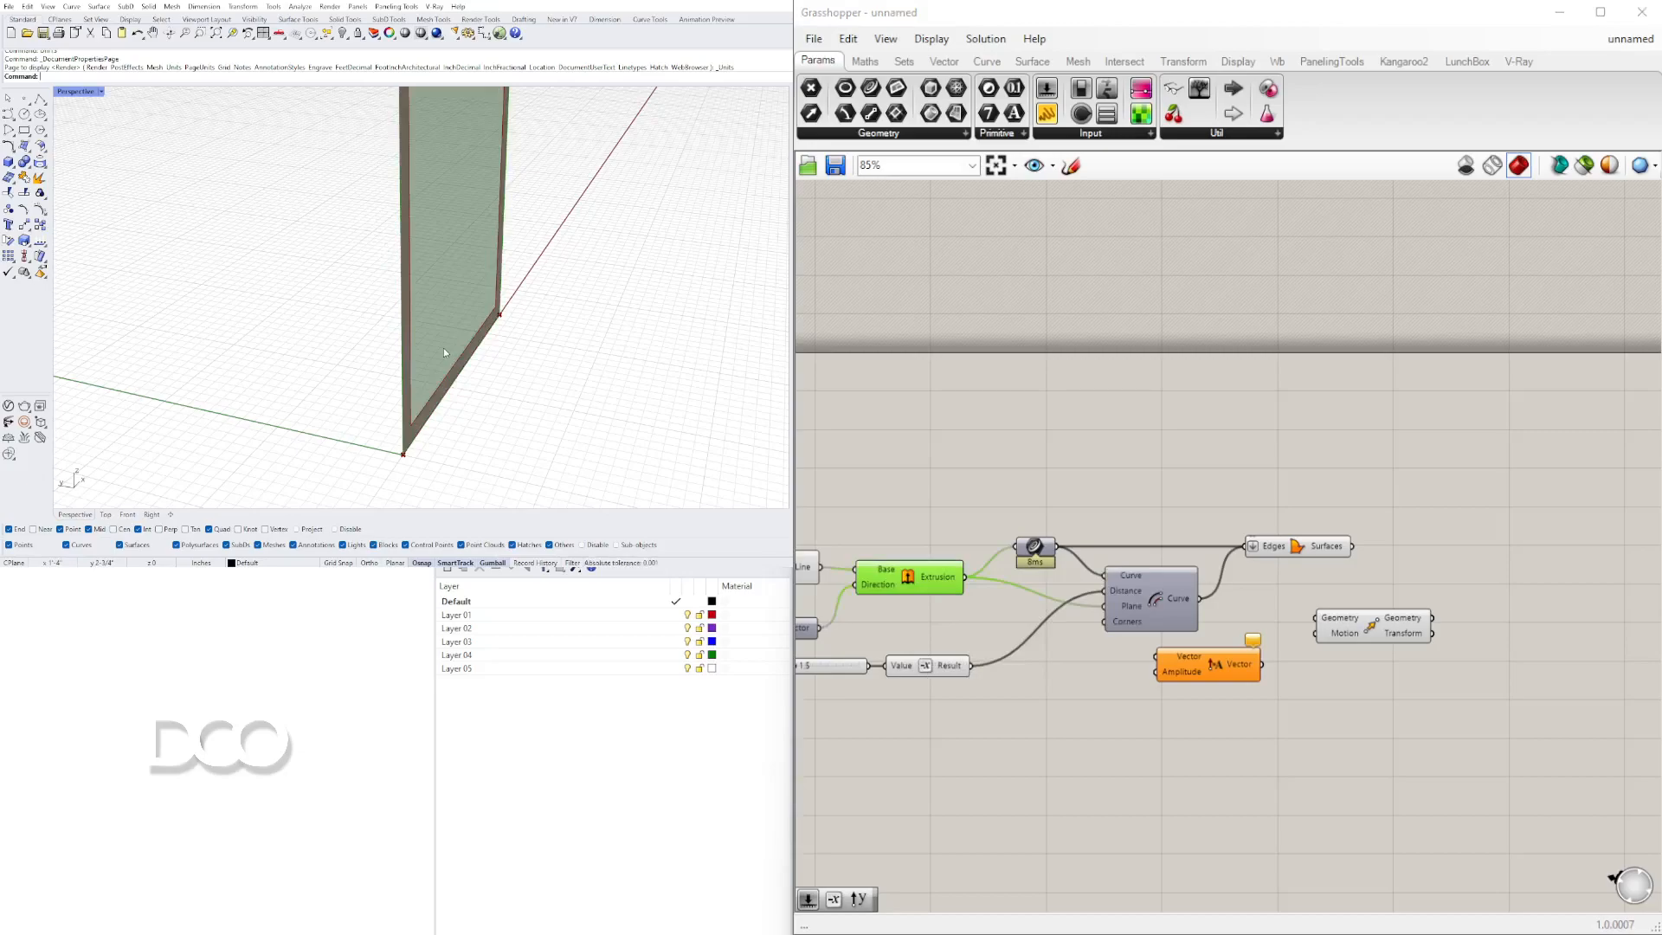
# Connect the Extrusion to the Amplitude's Vector input, the Amplitude's output to Move's Motion, and Boundary Surfaces to Move's Geometry
pyautogui.moveTo(965, 576); pyautogui.dragTo(1161, 674)
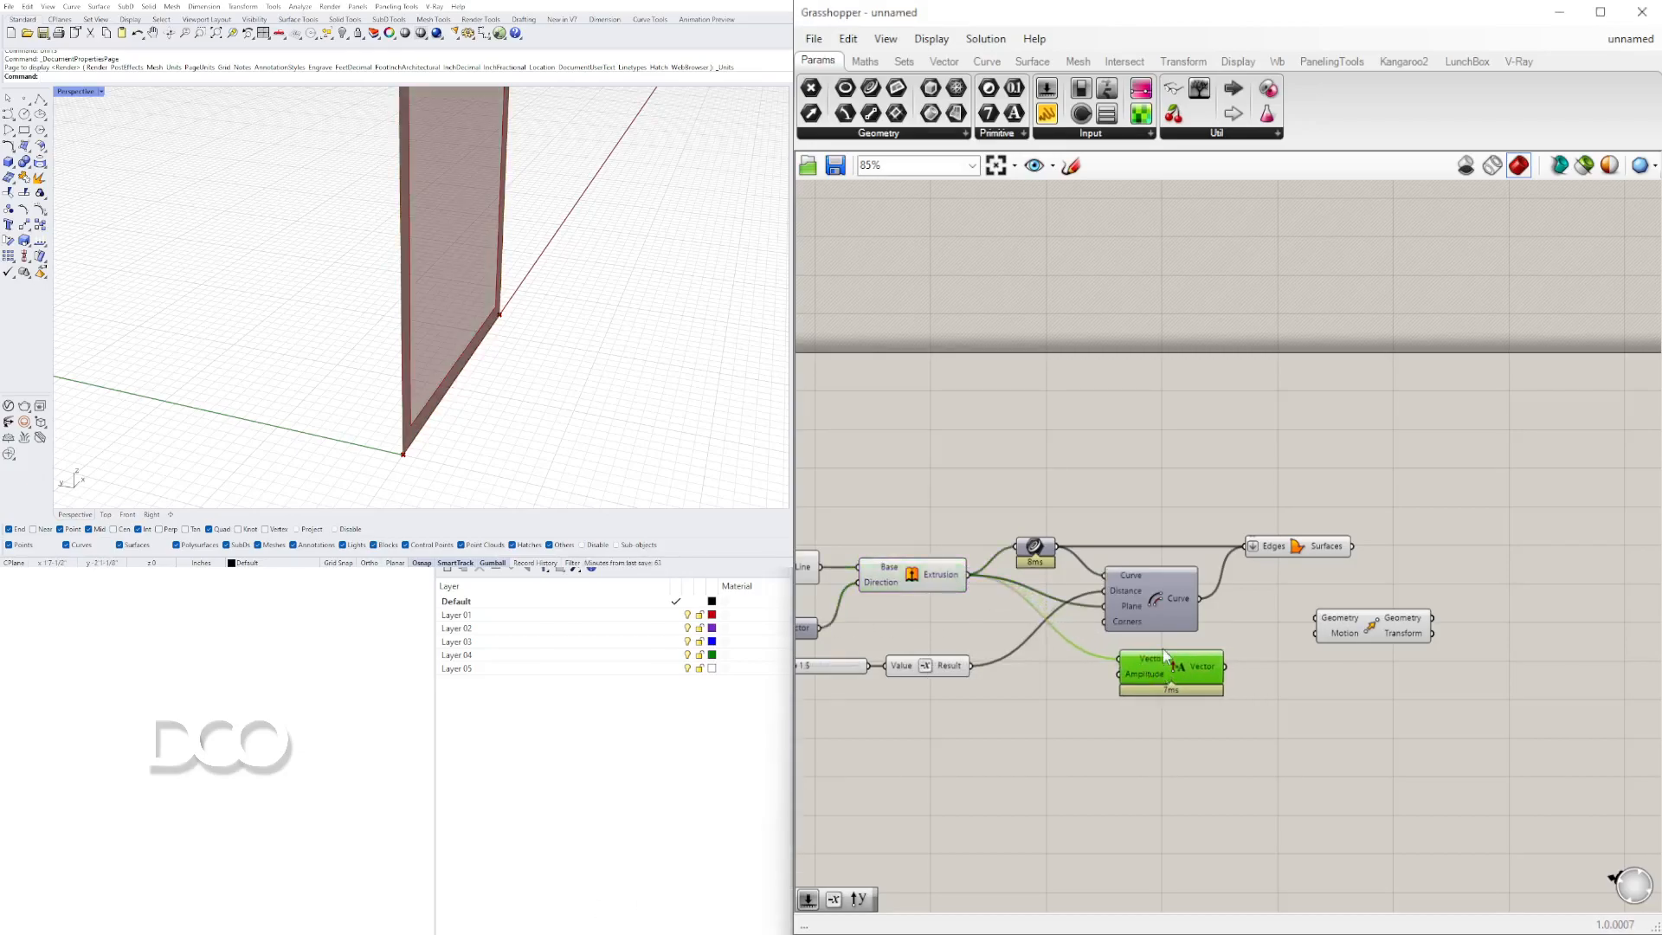
pyautogui.doubleClick(1232, 668)
pyautogui.click(1254, 666)
pyautogui.press('Delete')
pyautogui.moveTo(1226, 669); pyautogui.dragTo(1450, 622)
pyautogui.moveTo(1352, 546); pyautogui.dragTo(1442, 597)
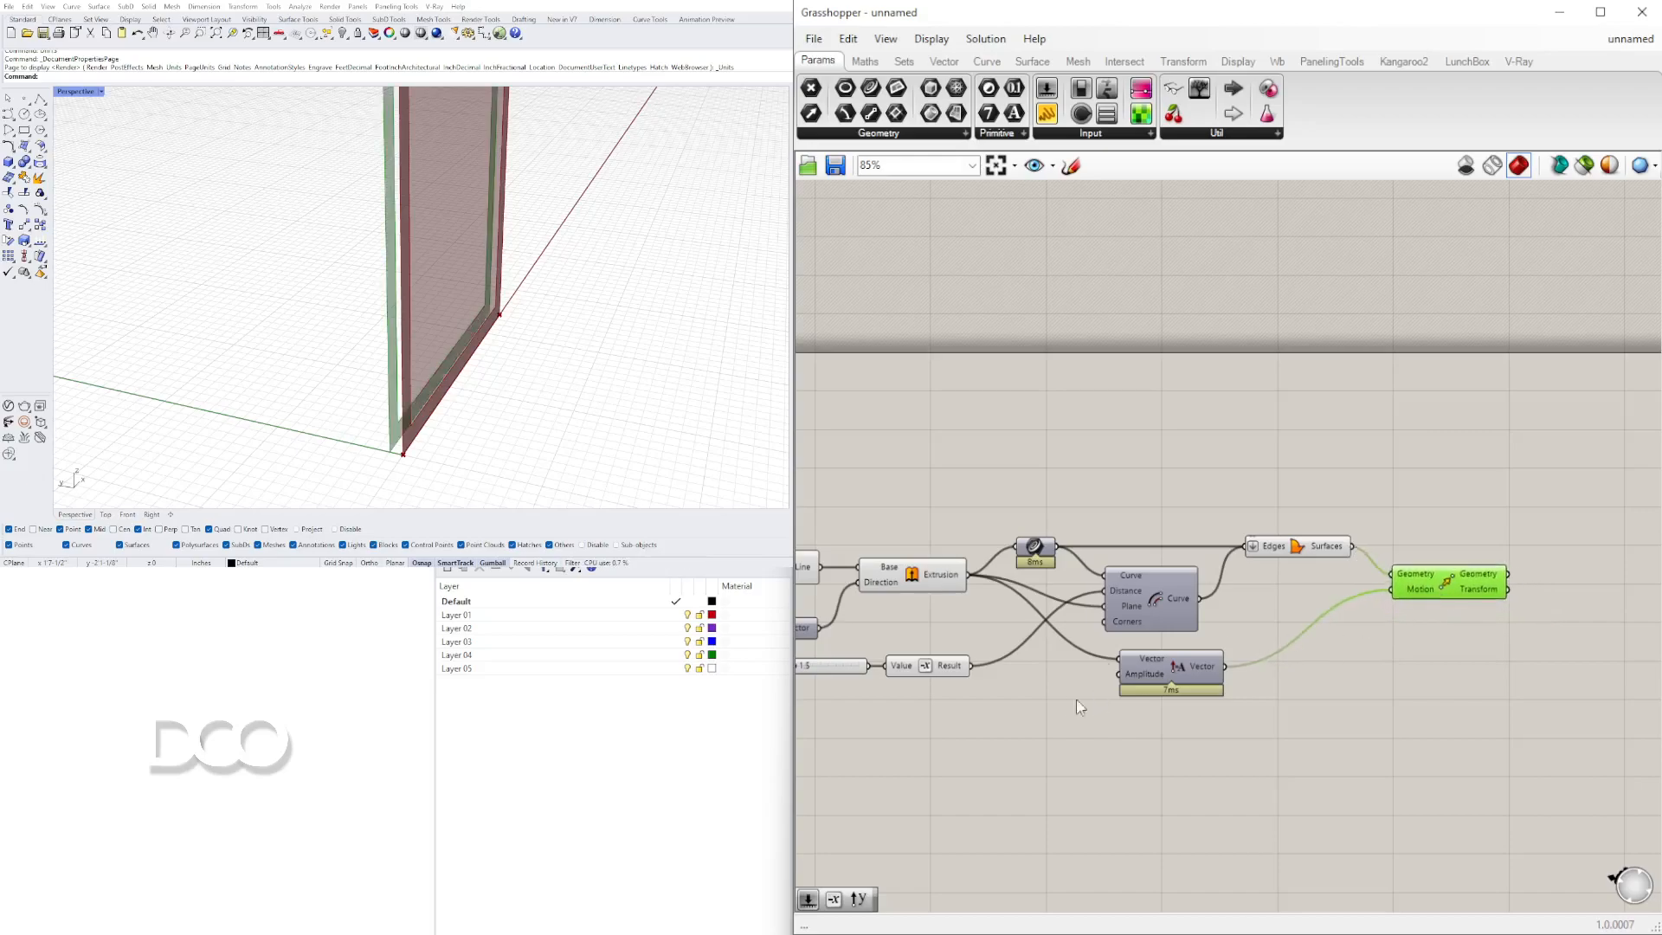
# Create a number slider of 2.500 and connect it to the Amplitude component's Amplitude input
pyautogui.click(1146, 684)
pyautogui.doubleClick(916, 725)
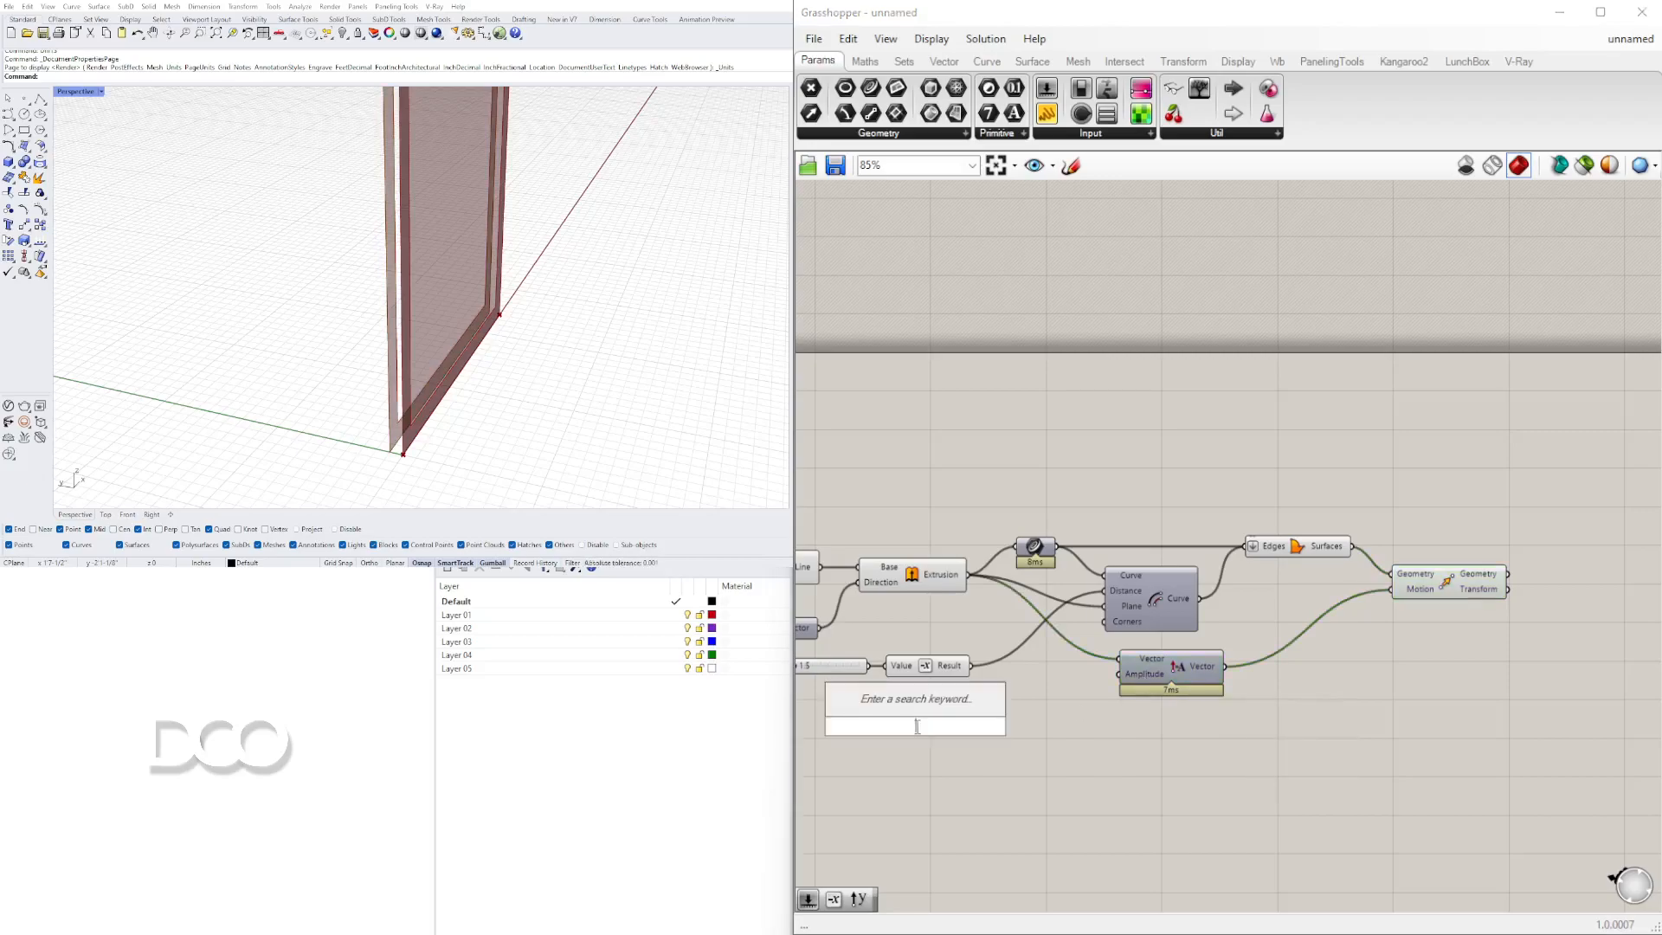
pyautogui.write('2.5')
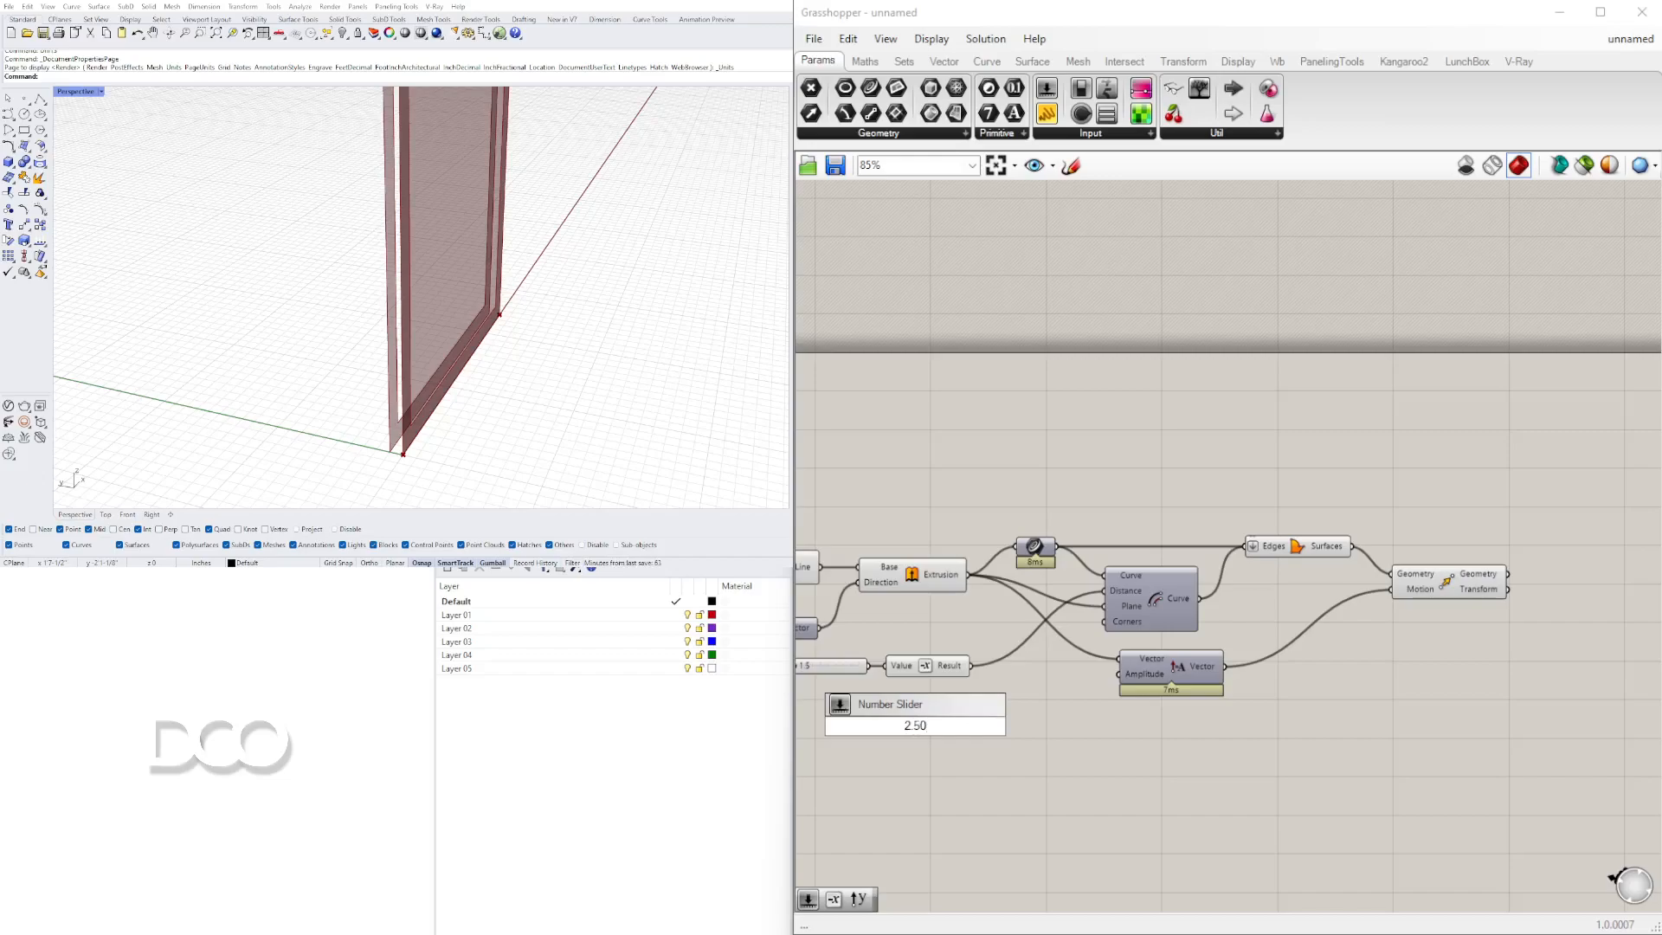
pyautogui.write('0')
pyautogui.press('Return')
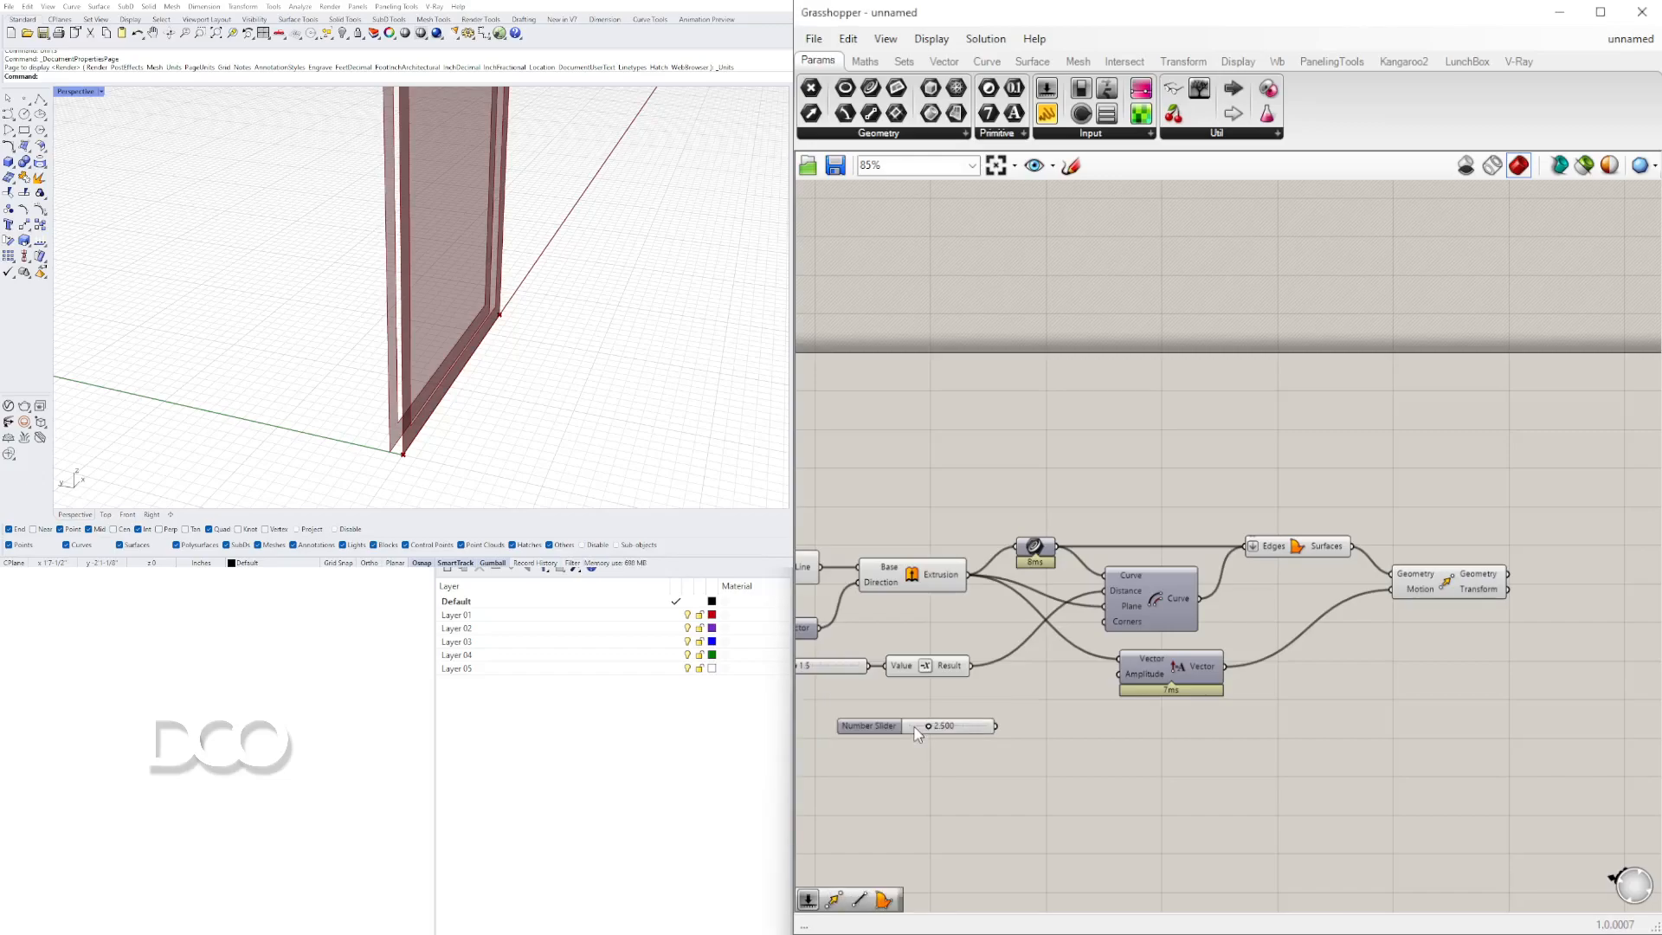
pyautogui.scroll(3, 990, 764)
pyautogui.moveTo(1004, 698); pyautogui.dragTo(1240, 599)
# Set the slider driving the Amplitude to 3.5 and select the Move component to view the shifted frame
pyautogui.doubleClick(900, 699)
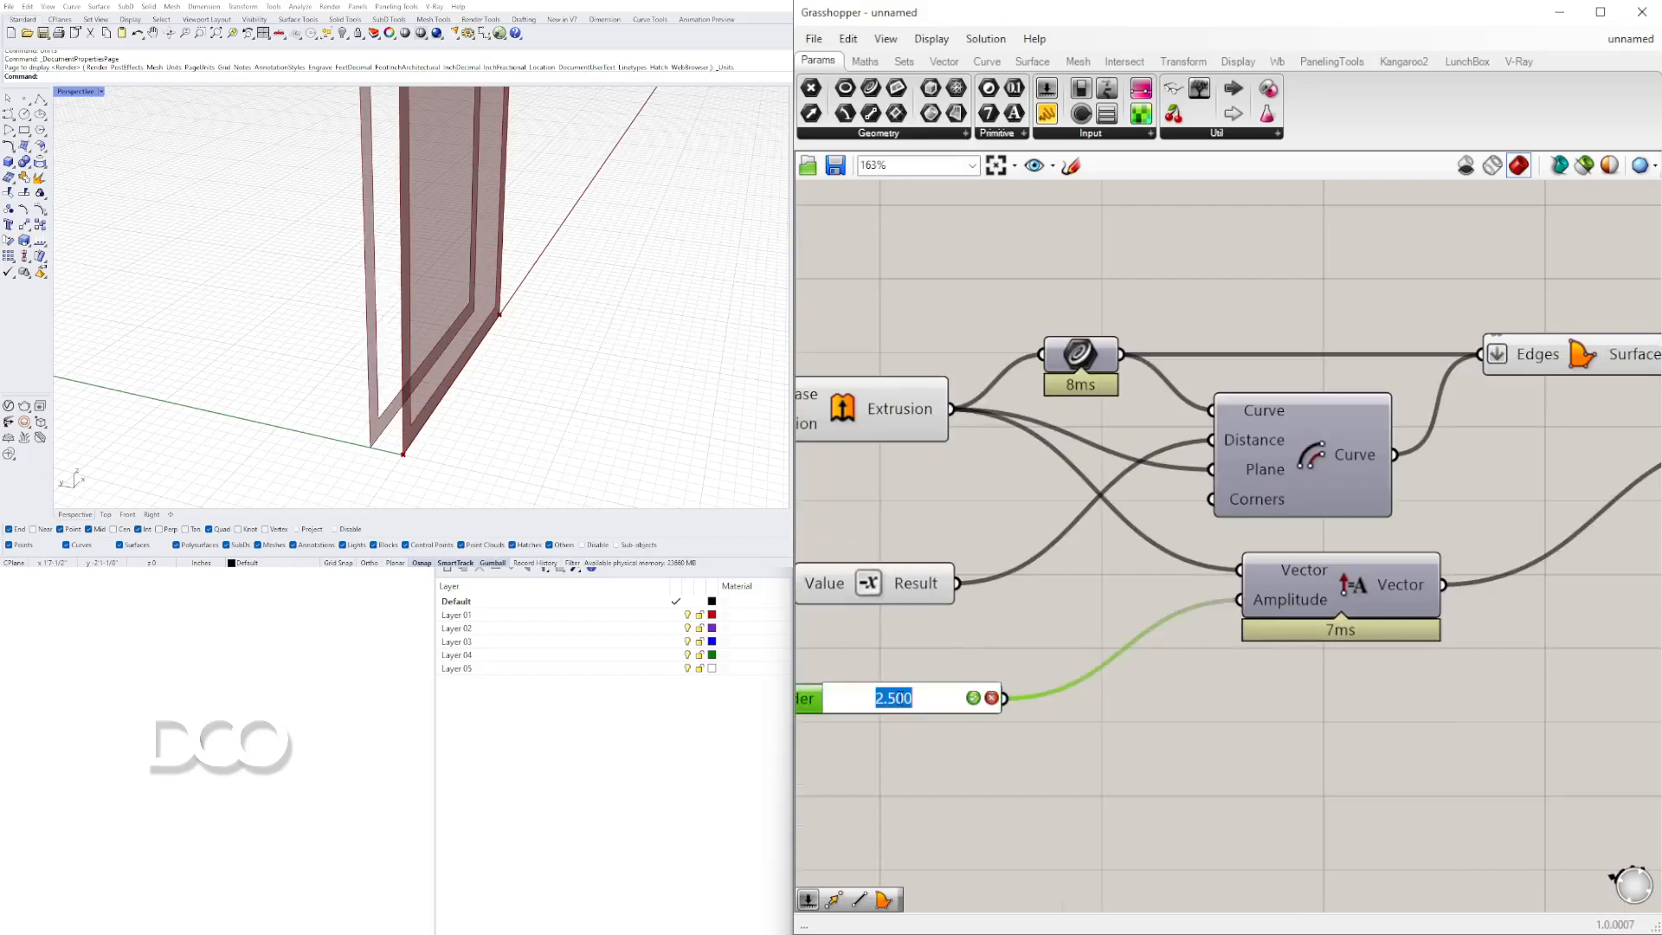
pyautogui.write('3.5')
pyautogui.press('Return')
pyautogui.click(1016, 760)
pyautogui.scroll(-5, 353, 384)
pyautogui.scroll(-3, 1272, 578)
pyautogui.moveTo(1298, 586); pyautogui.dragTo(1229, 608, button='right')
pyautogui.click(1213, 595)
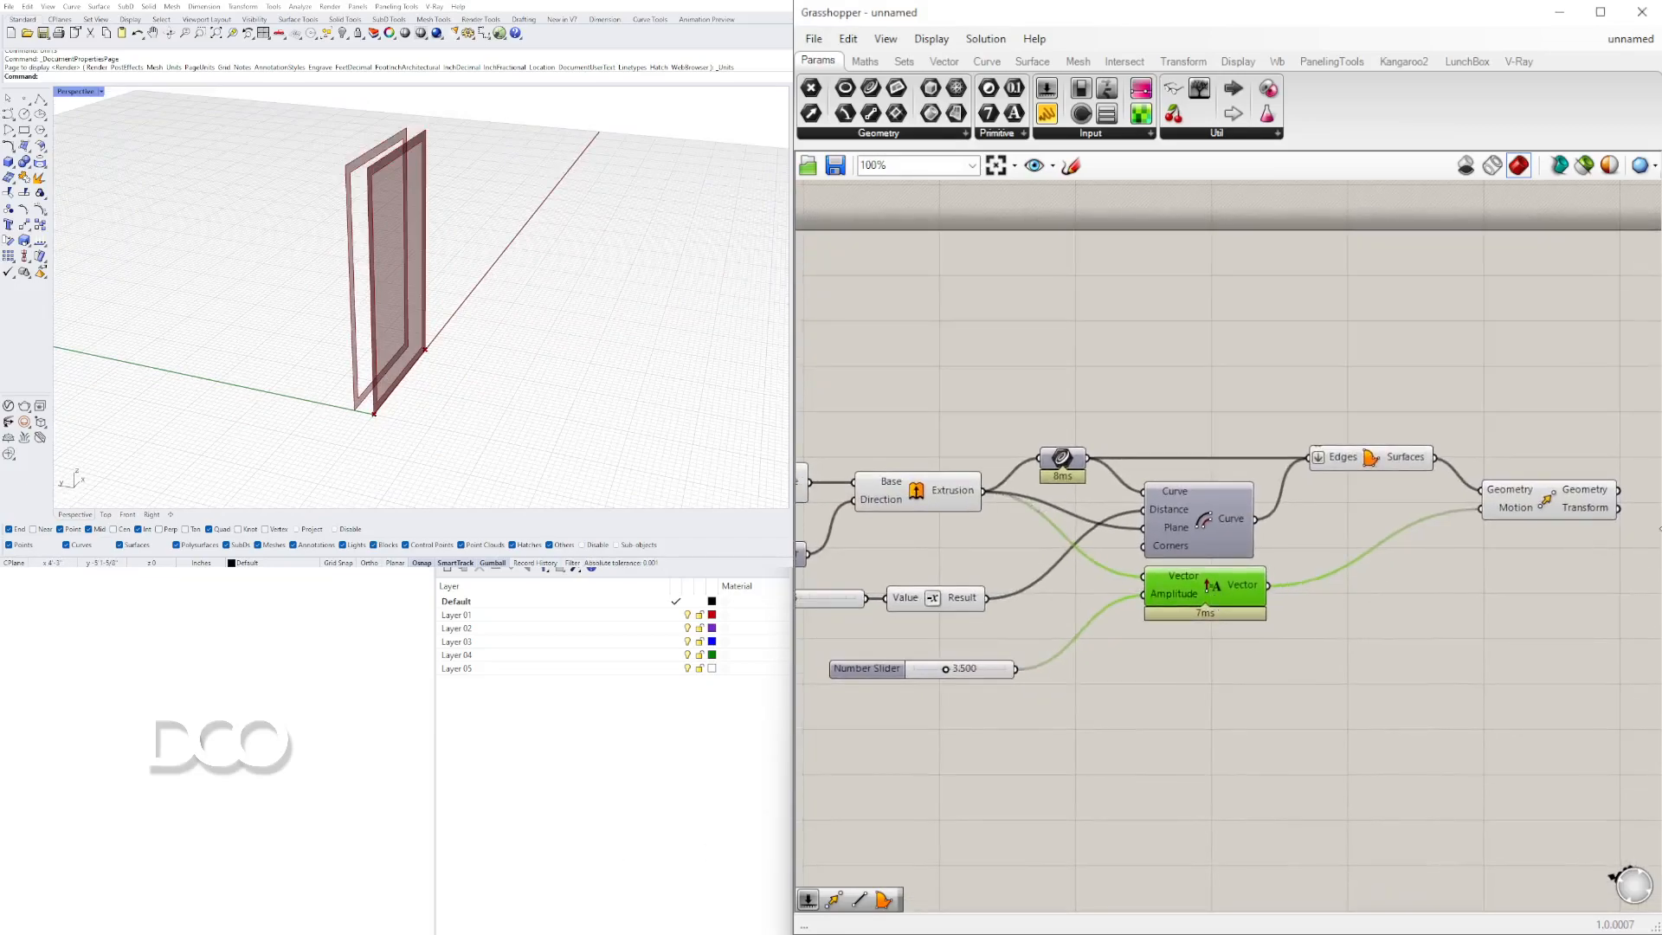
pyautogui.click(1545, 502)
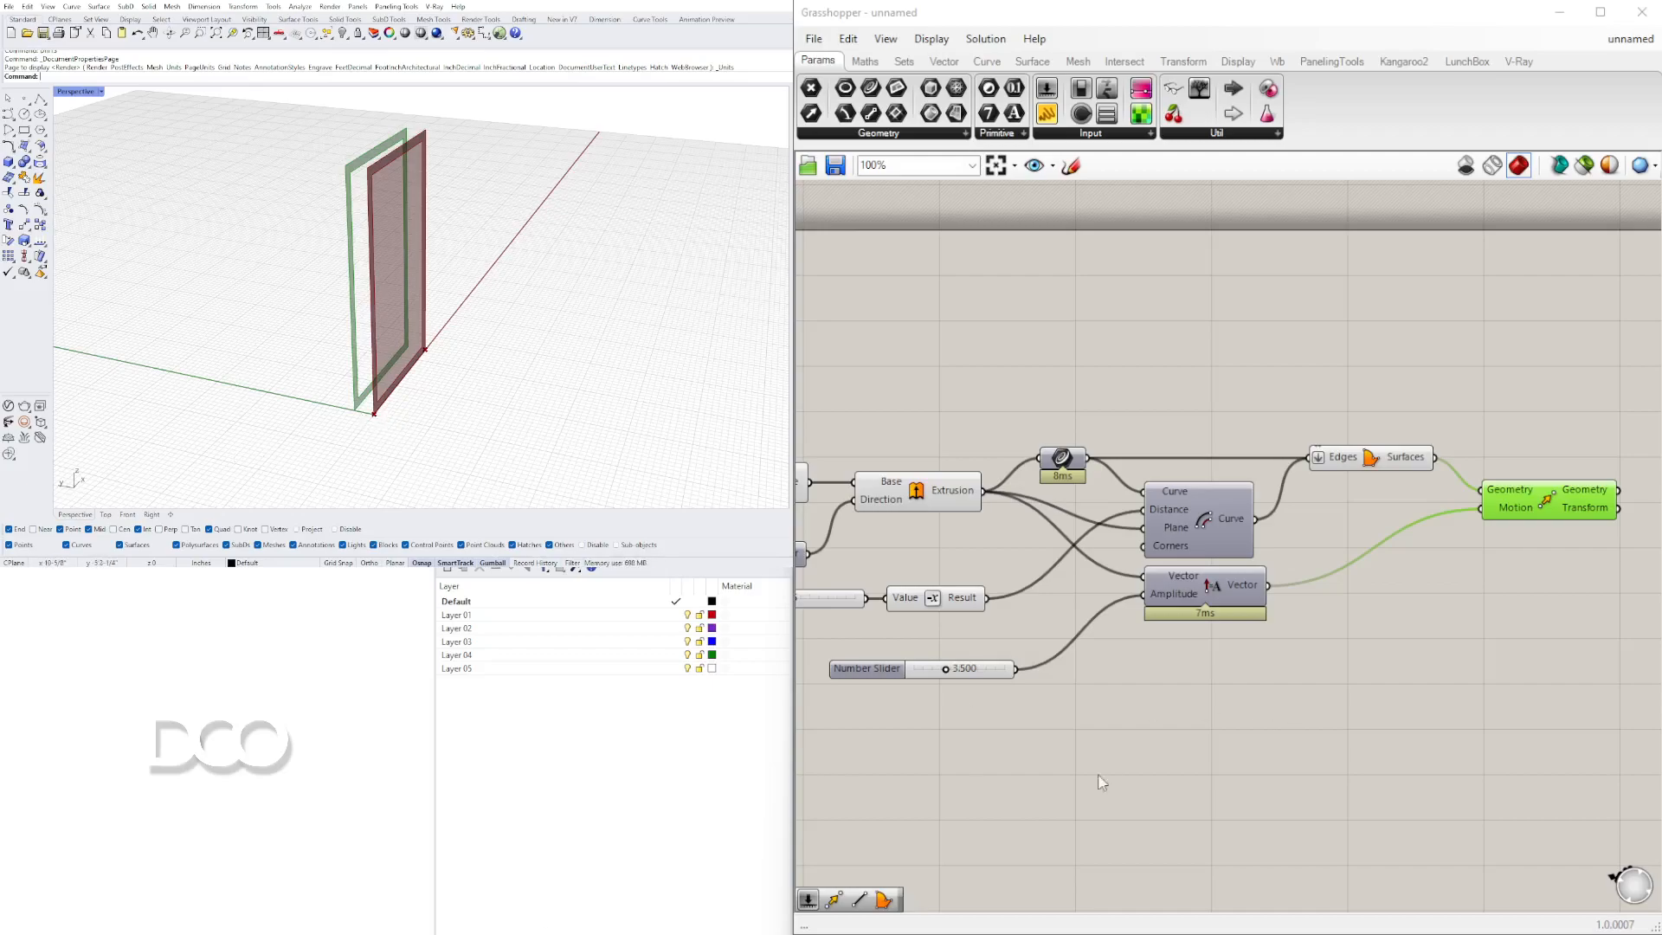
# Rename the slider driving the Amplitude to WALL SIZE
pyautogui.scroll(4, 905, 655)
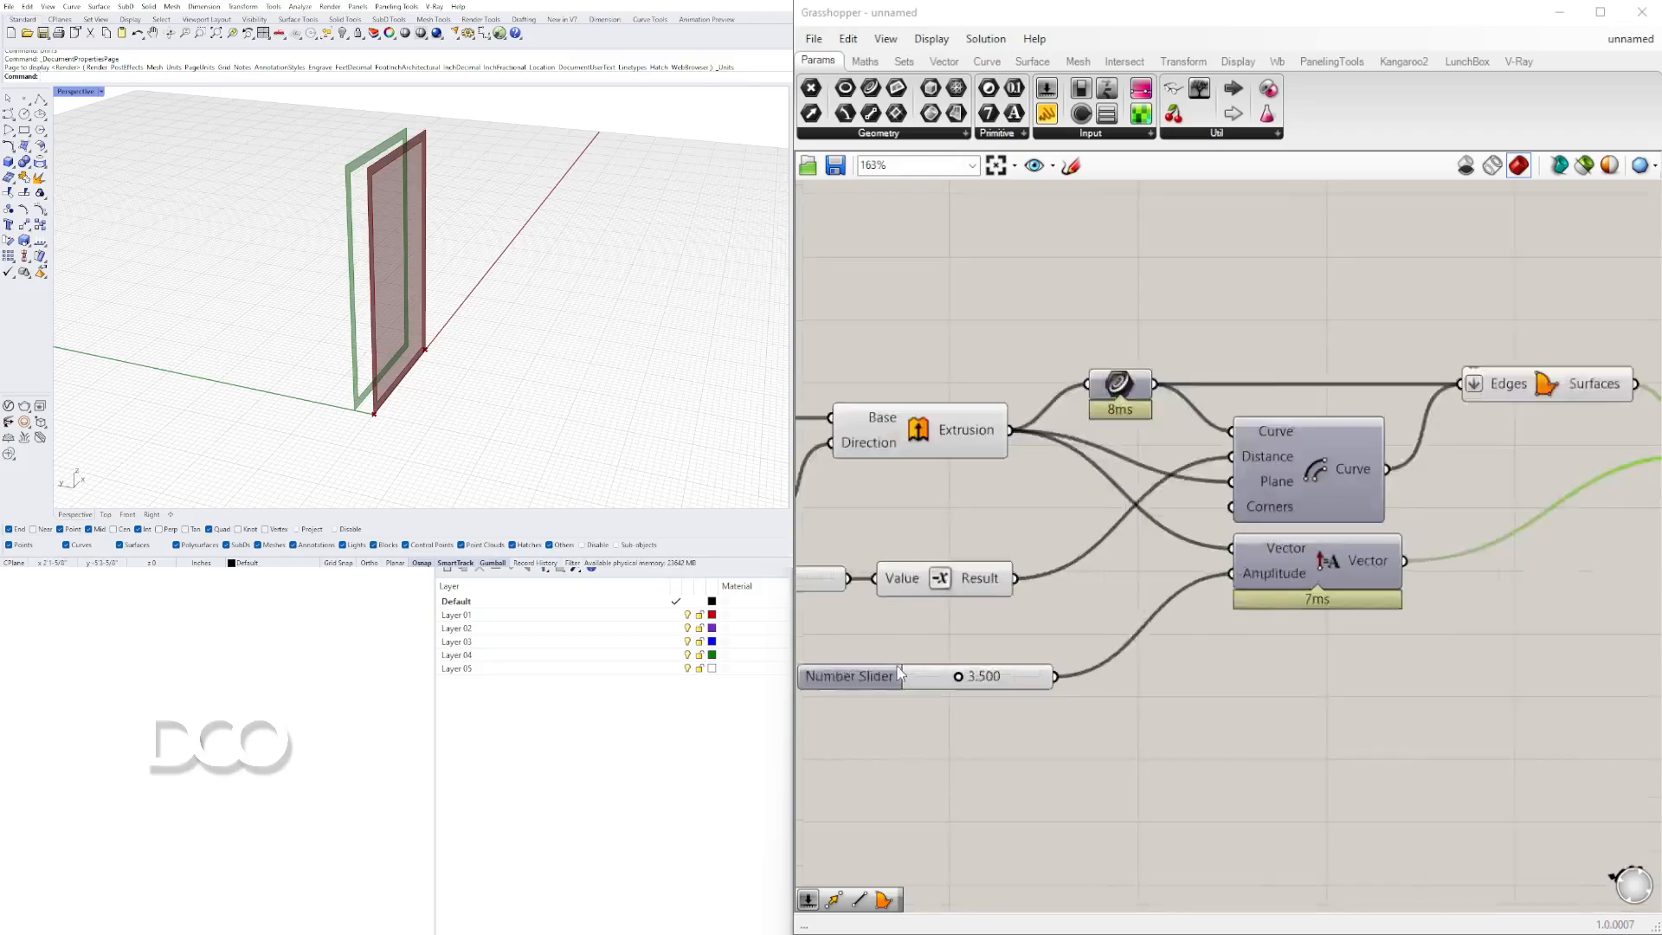
pyautogui.click(872, 682)
pyautogui.moveTo(858, 682); pyautogui.dragTo(1004, 684, button='right')
pyautogui.rightClick(1004, 685)
pyautogui.click(1060, 695)
pyautogui.write('WALL SIZE')
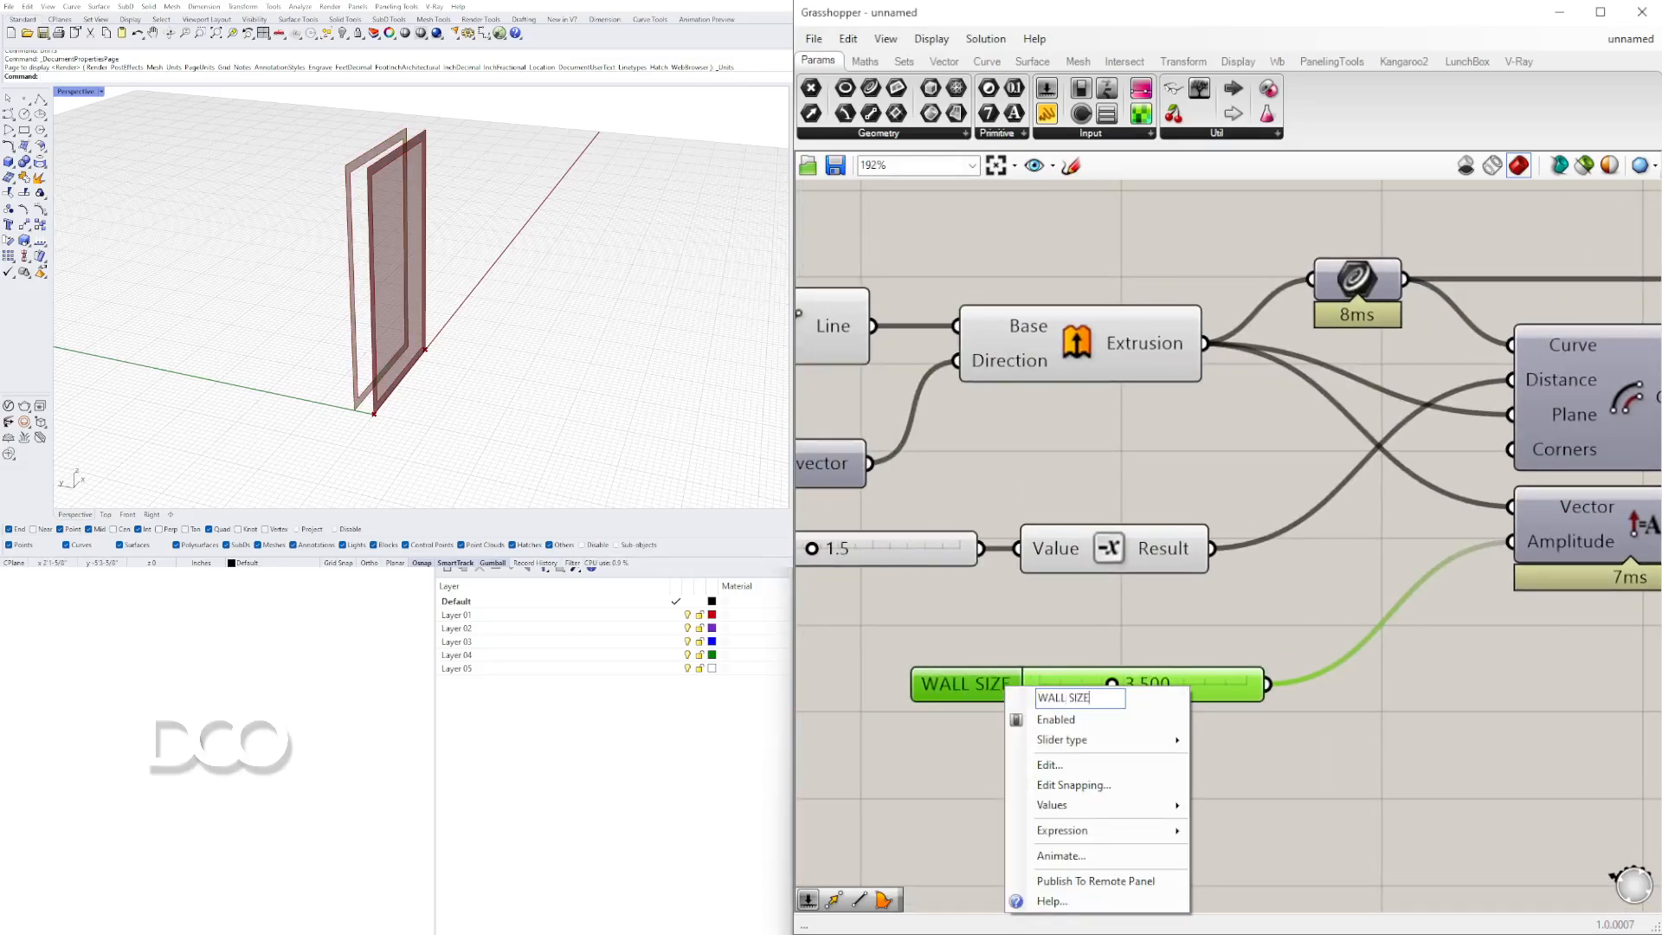
pyautogui.press('Return')
# Add a Division component that divides by 2 and route the WALL SIZE slider through it into the Amplitude input
pyautogui.scroll(-3, 1037, 710)
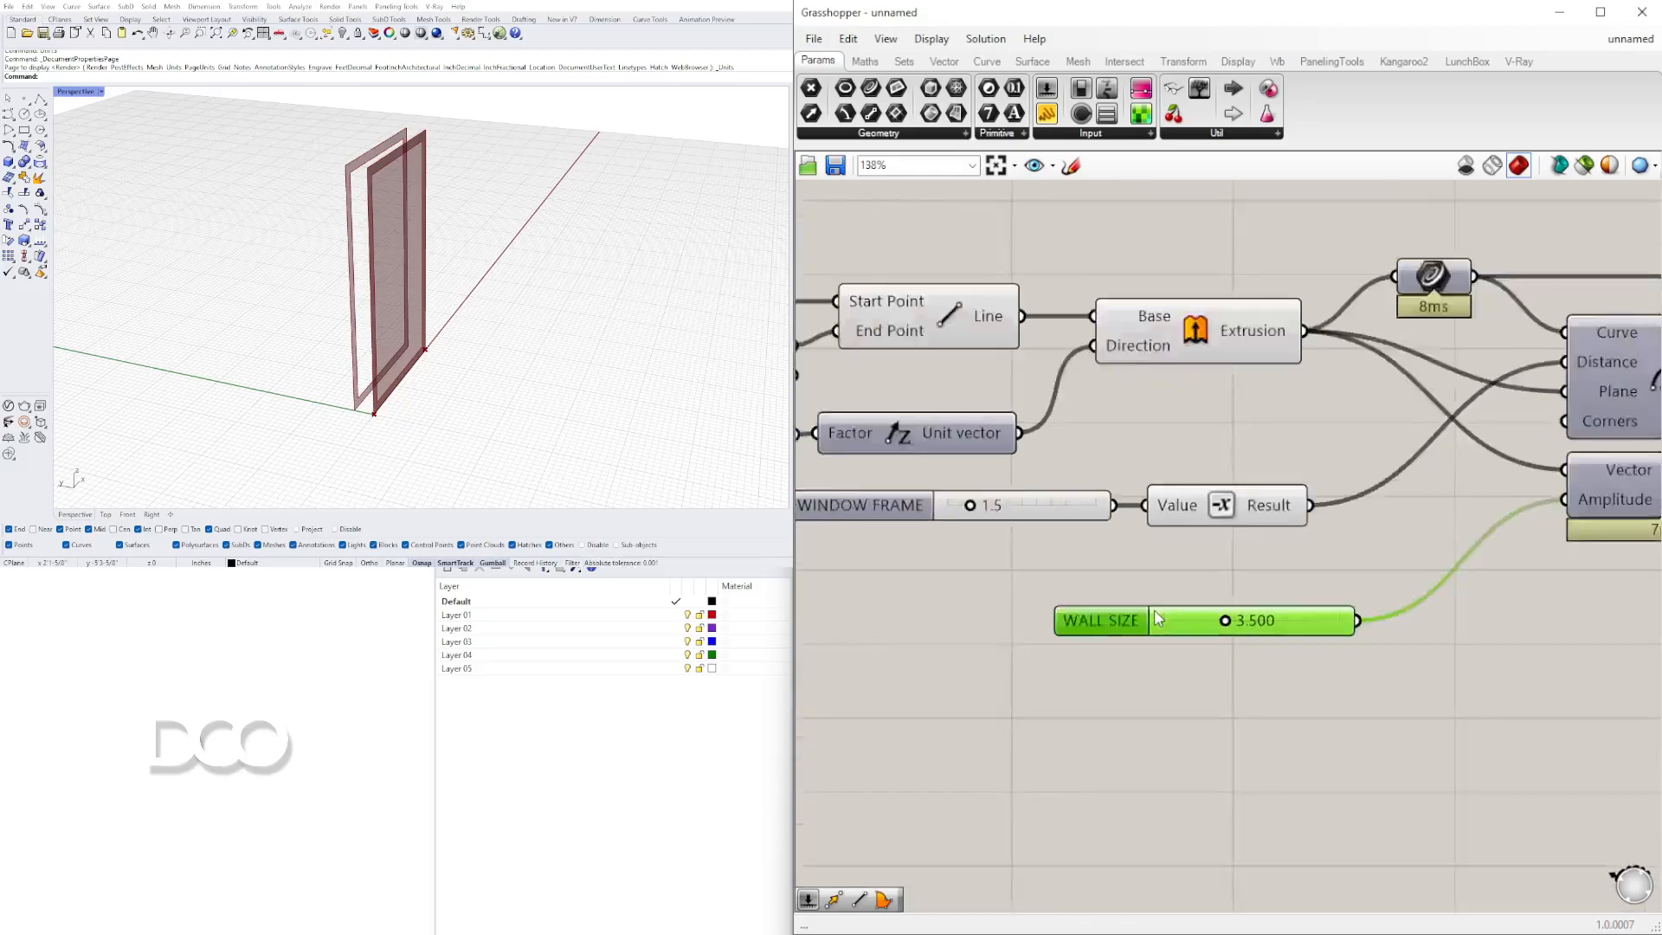
pyautogui.doubleClick(1313, 627)
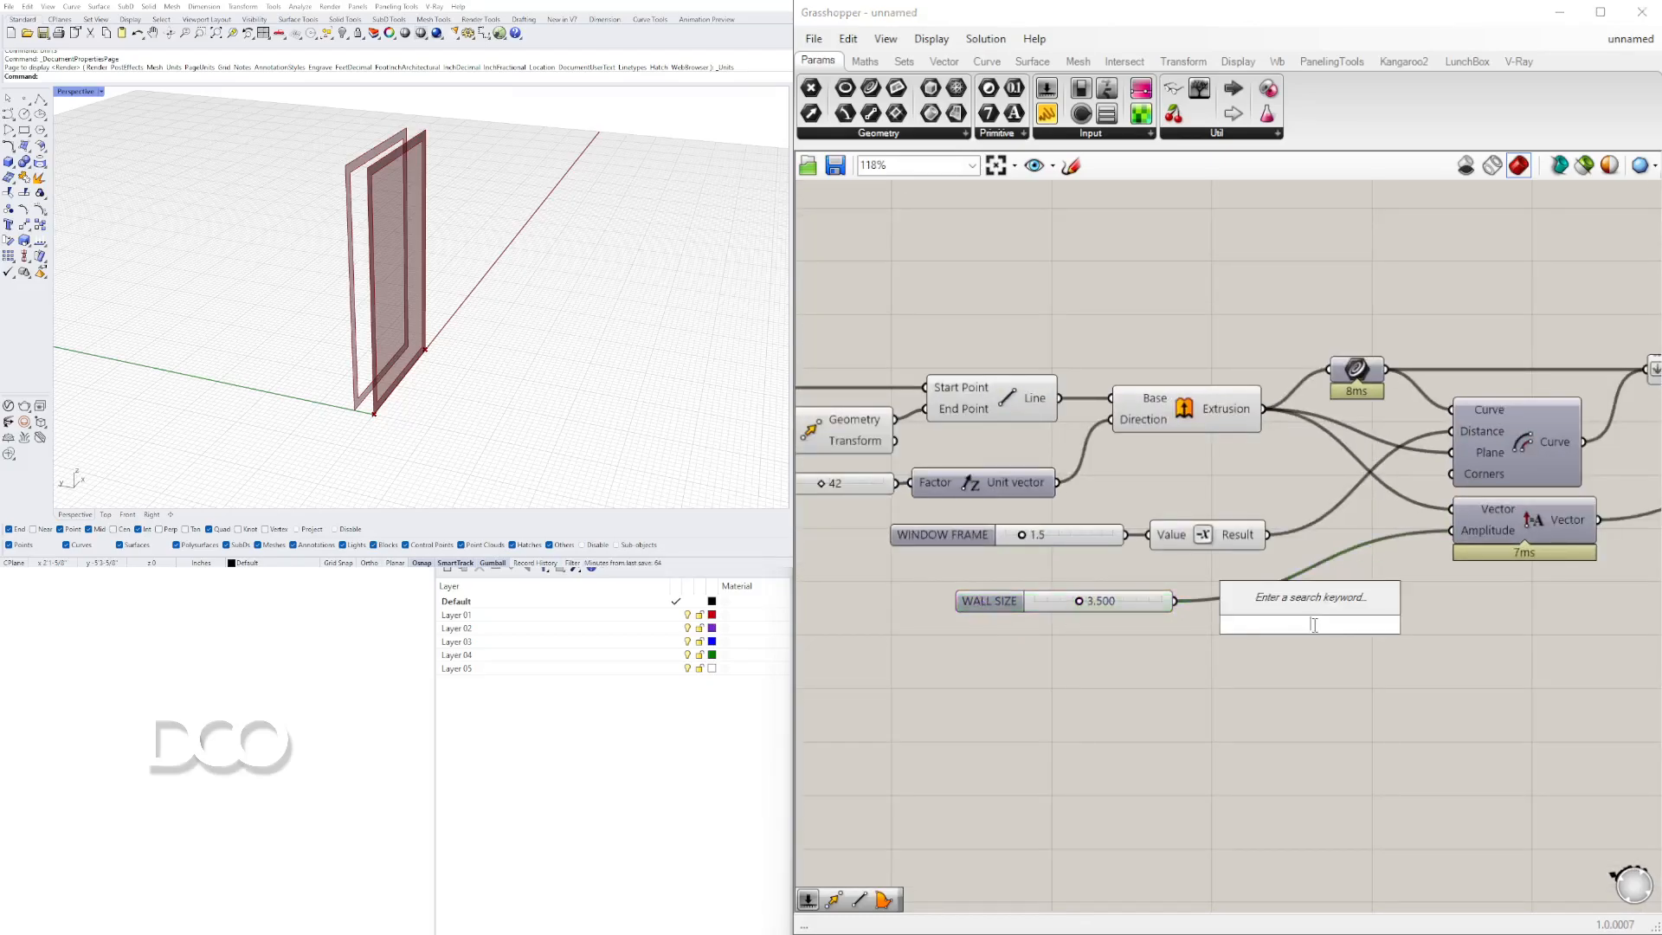
pyautogui.write('/2')
pyautogui.press('Return')
pyautogui.moveTo(1180, 600); pyautogui.dragTo(1451, 530)
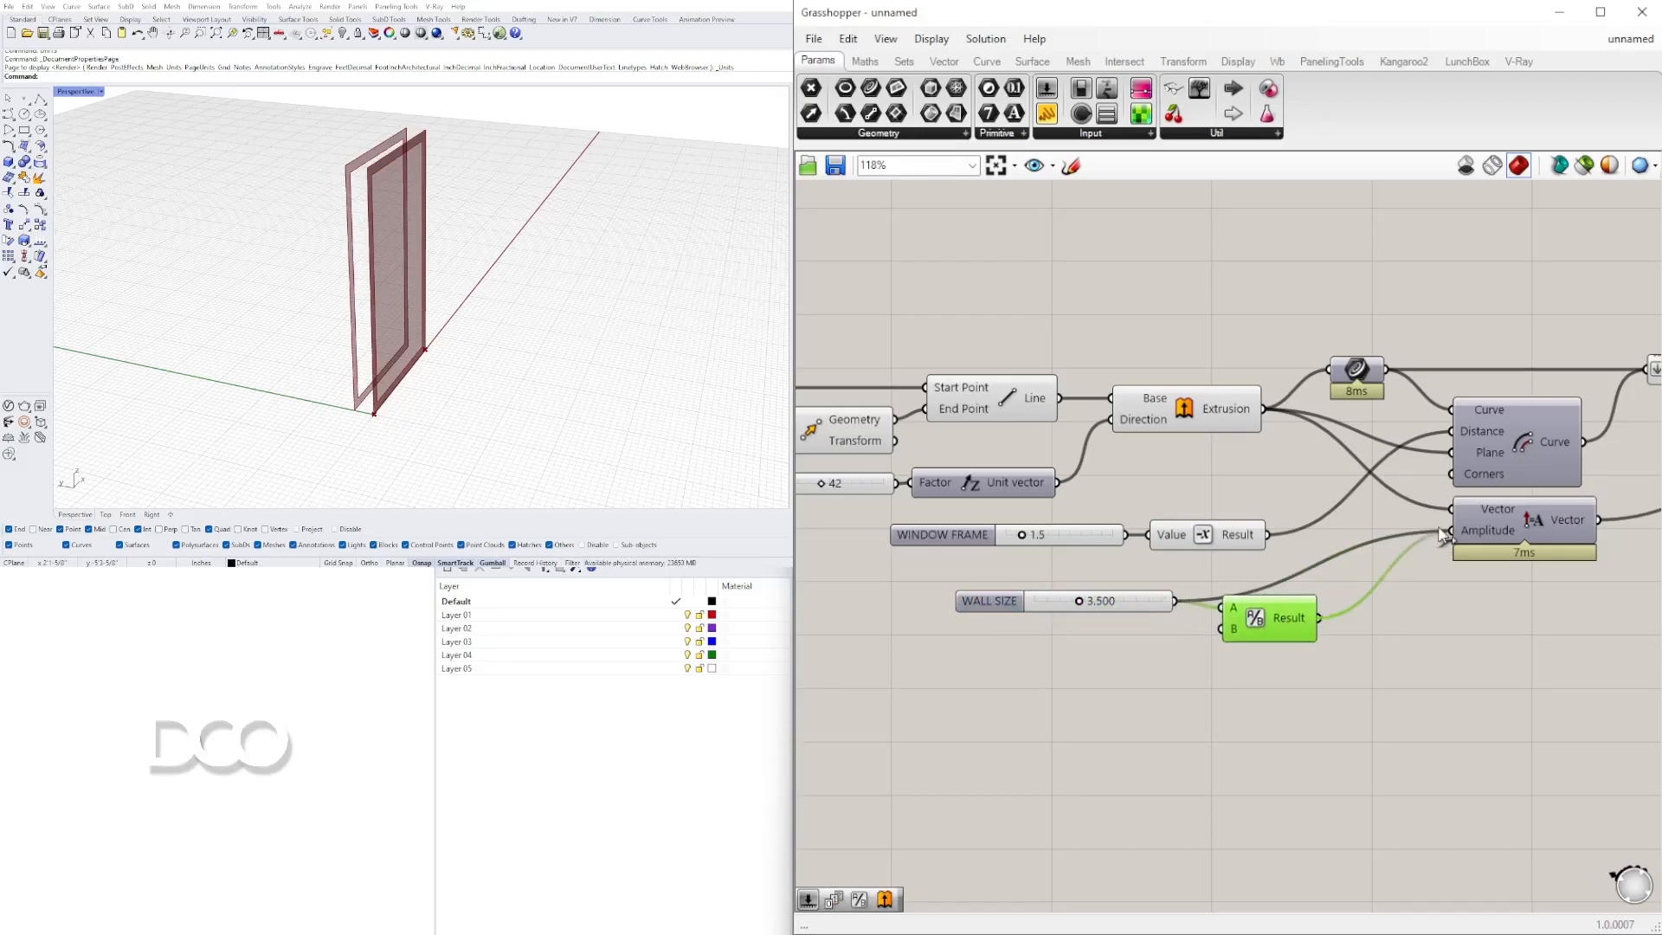
pyautogui.moveTo(1269, 622); pyautogui.dragTo(1255, 622)
# Add an Extrude component after Move and connect Move's Geometry output to its Base input
pyautogui.scroll(-3, 1268, 627)
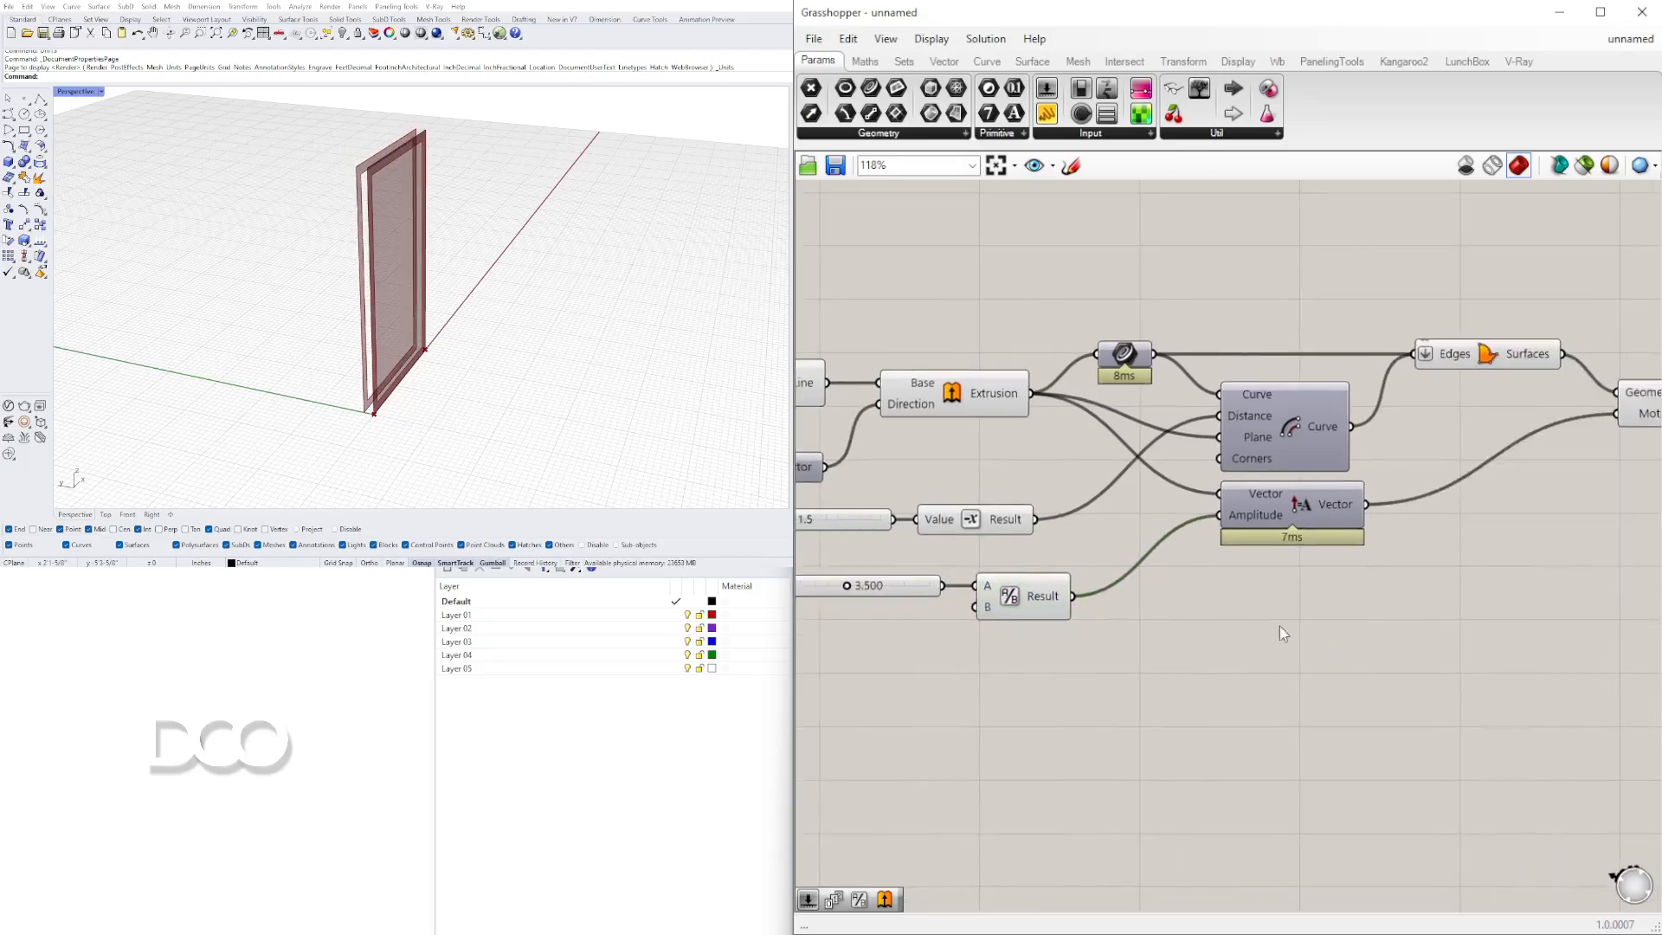
pyautogui.click(1410, 467)
pyautogui.doubleClick(1376, 578)
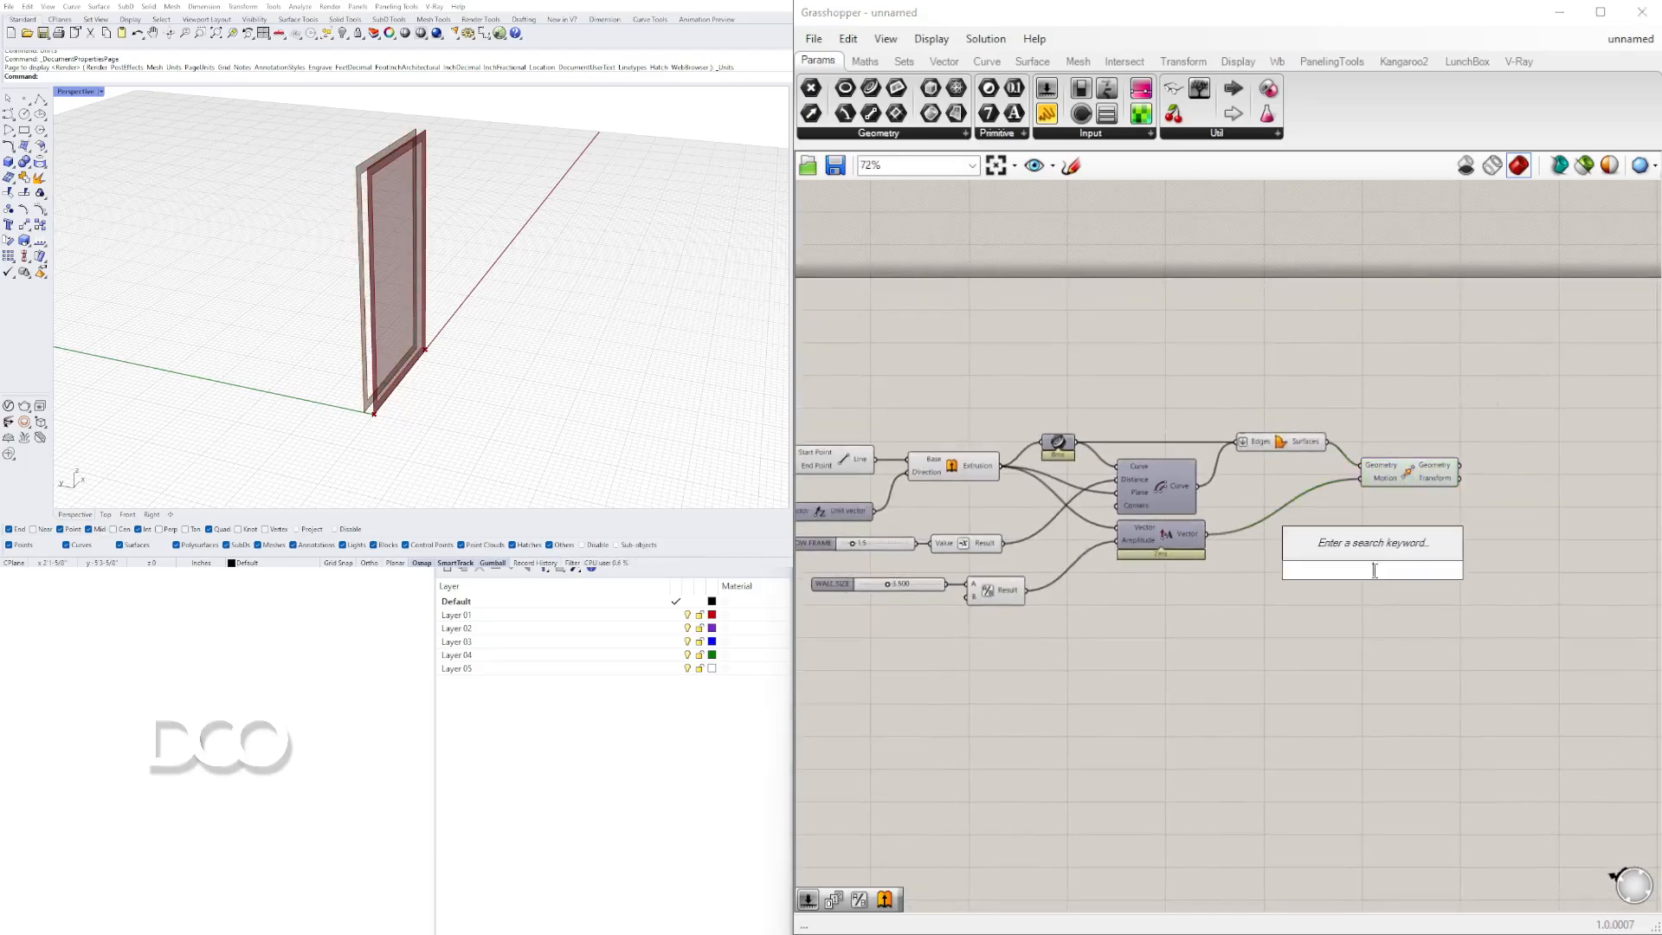
pyautogui.write('EXTR')
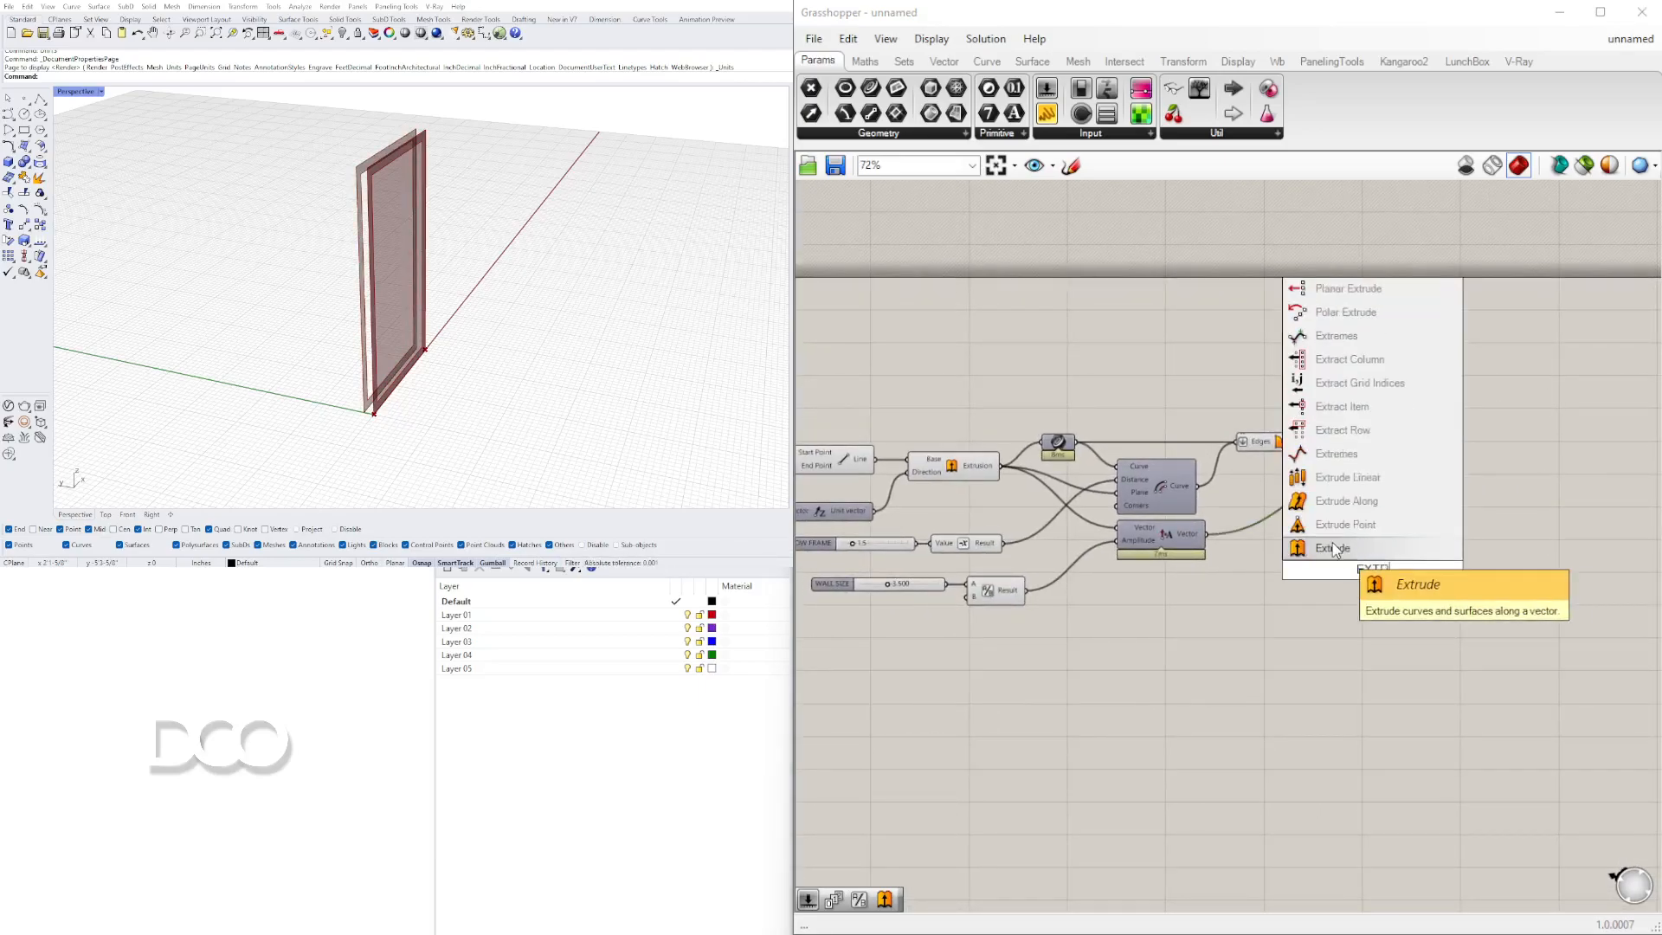
pyautogui.click(1350, 547)
pyautogui.moveTo(1381, 563); pyautogui.dragTo(1540, 502)
pyautogui.moveTo(1455, 470); pyautogui.dragTo(1498, 497)
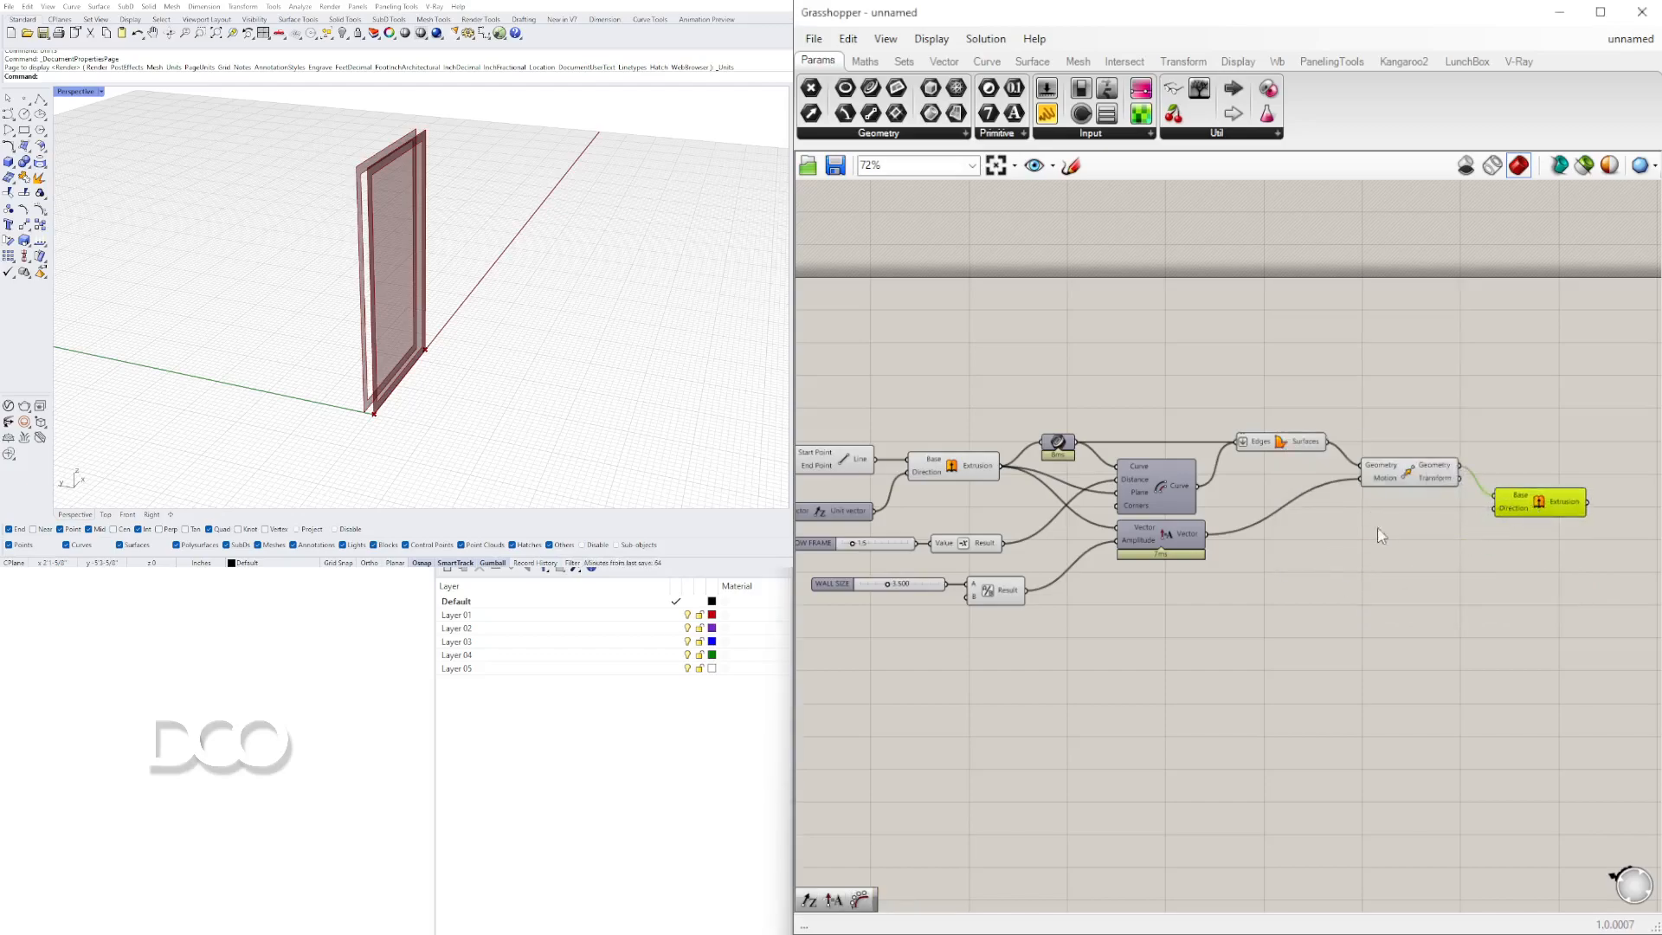
# Add a Negative component and place it between the Amplitude component and the new Extrude
pyautogui.doubleClick(1308, 563)
pyautogui.write('neg')
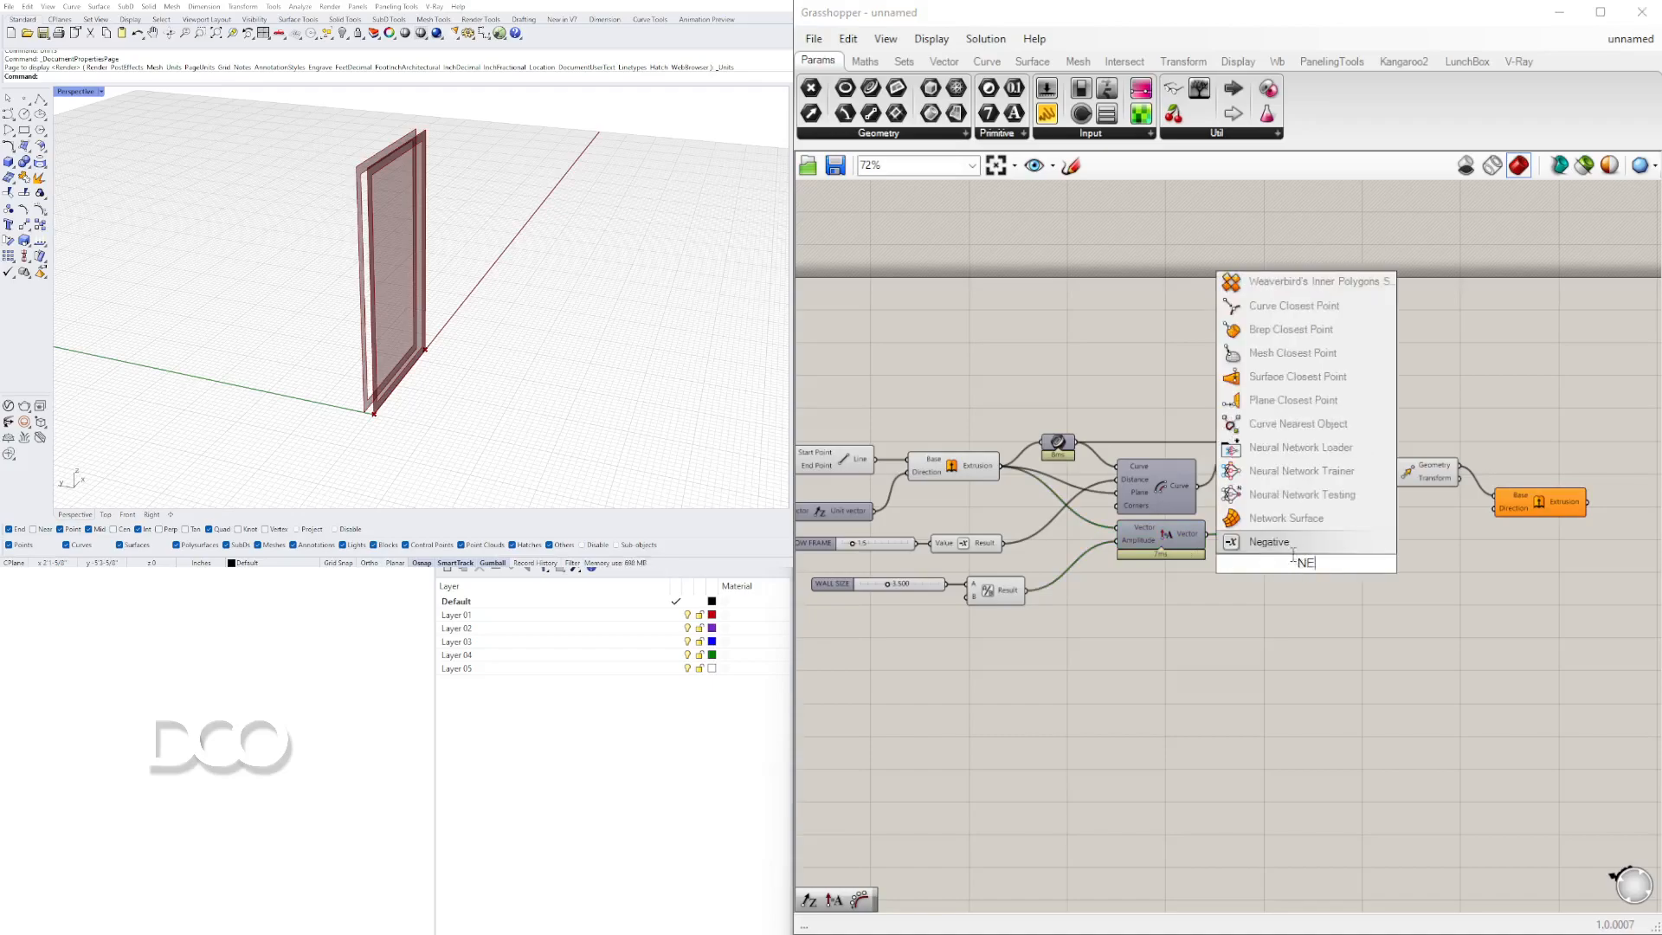
pyautogui.click(1274, 542)
pyautogui.moveTo(1306, 564); pyautogui.dragTo(1386, 554)
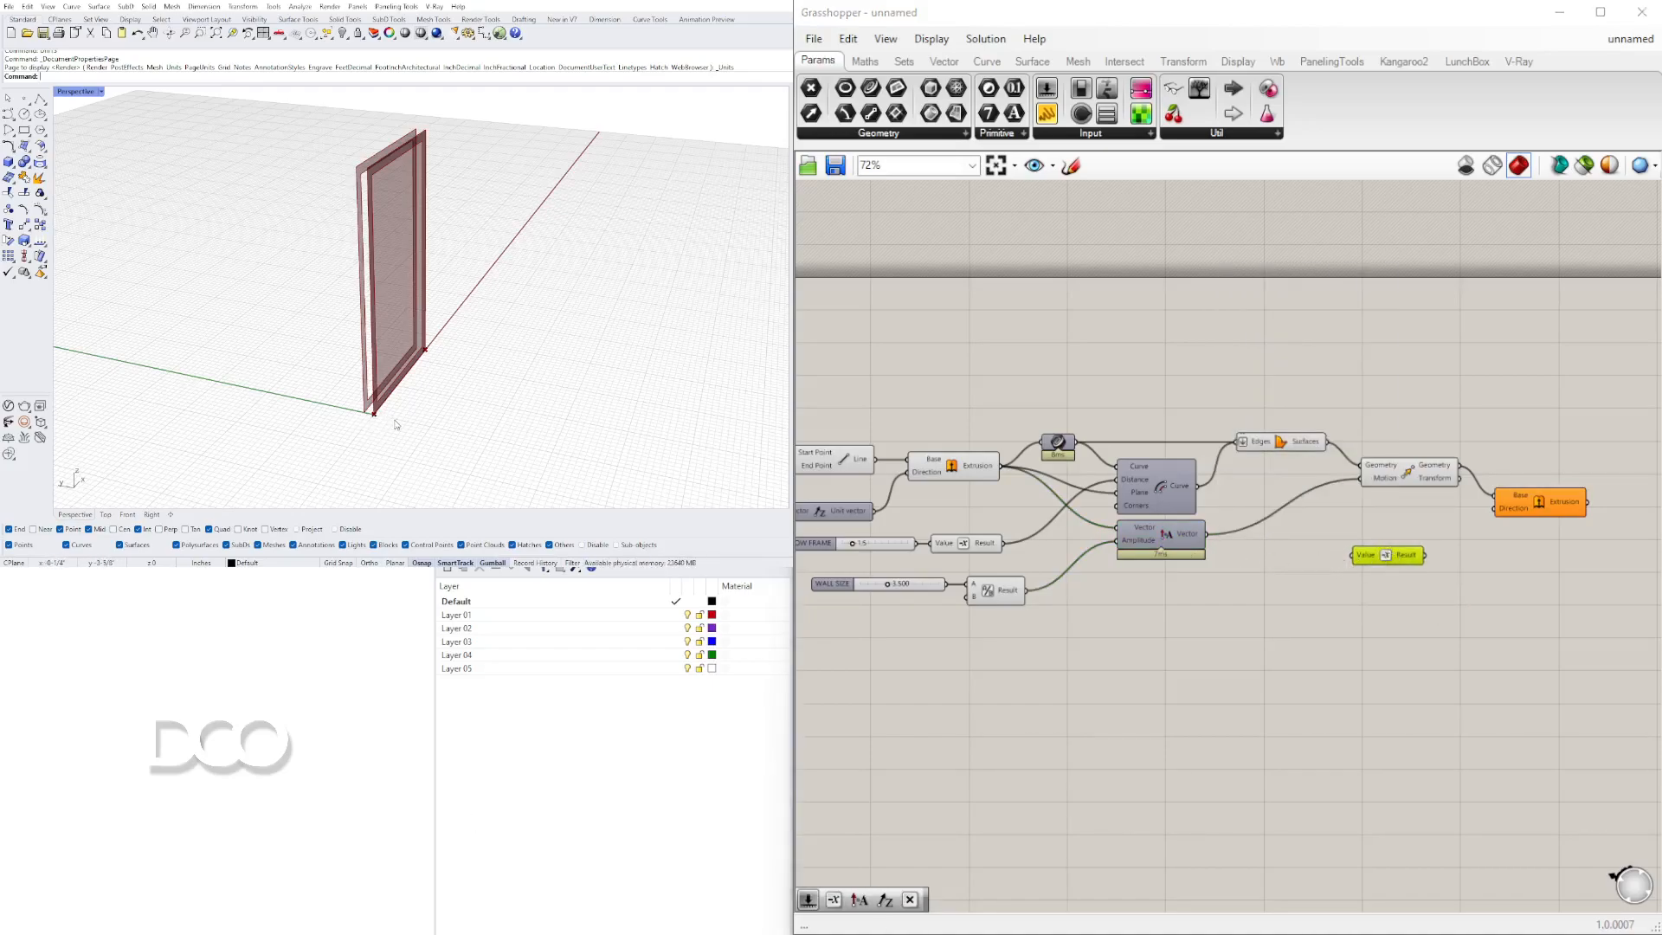
# Add a Multiplication by 2 and wire the Amplitude's vector through it and the Negative component into the new Extrude's Direction
pyautogui.doubleClick(1244, 576)
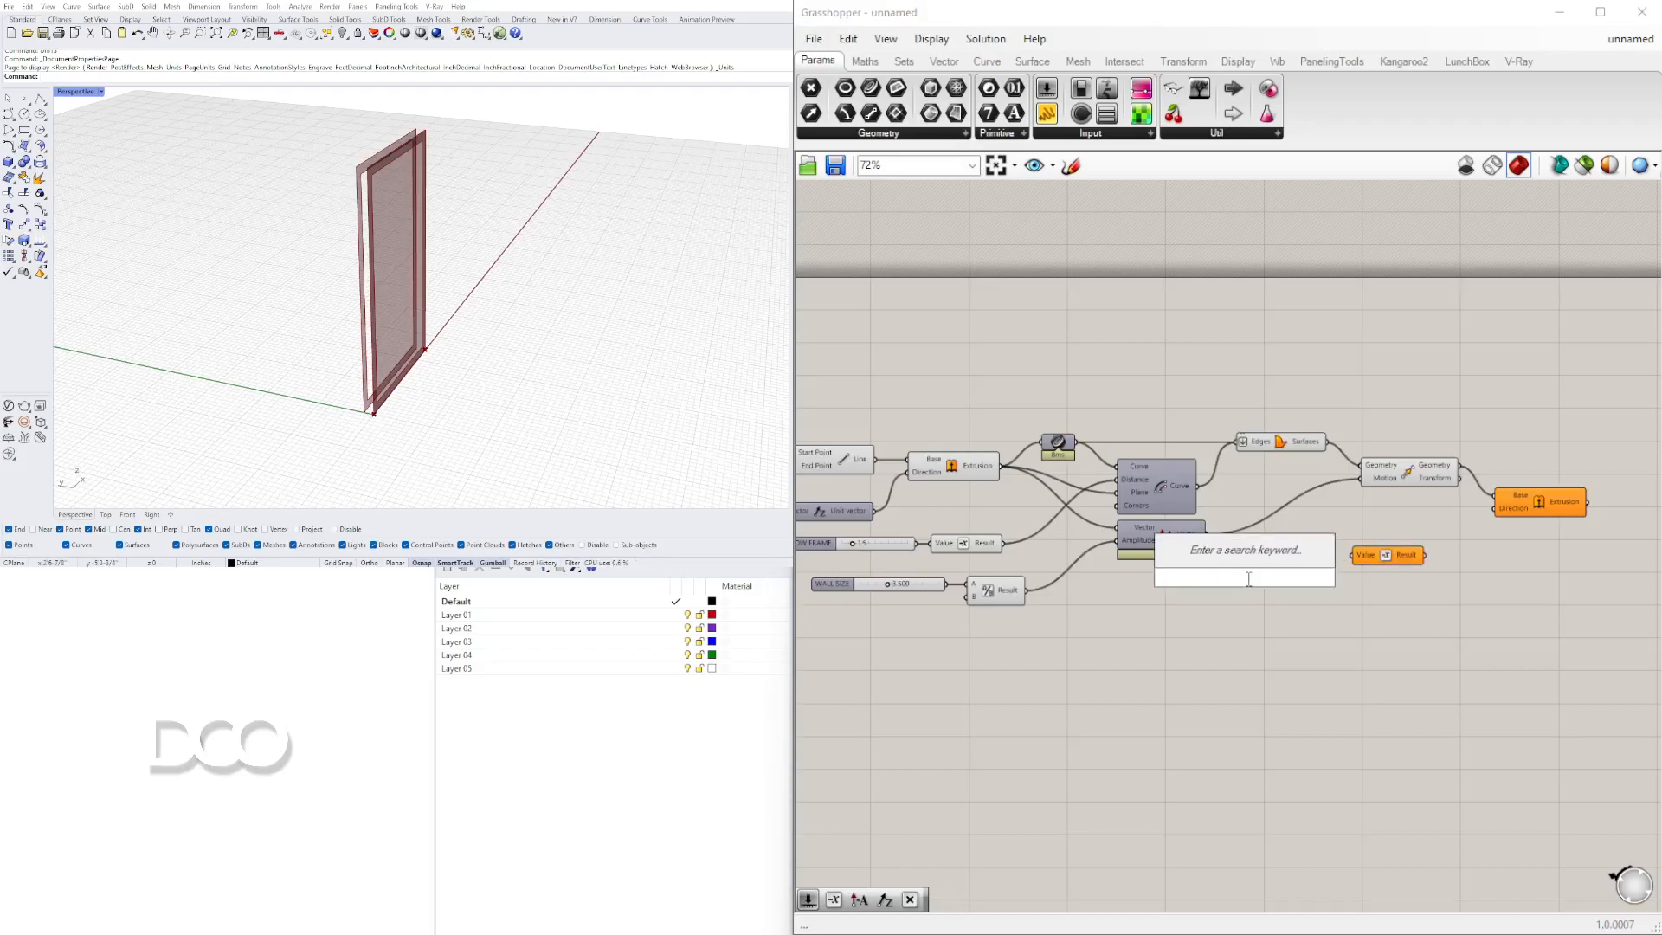
pyautogui.press('Return')
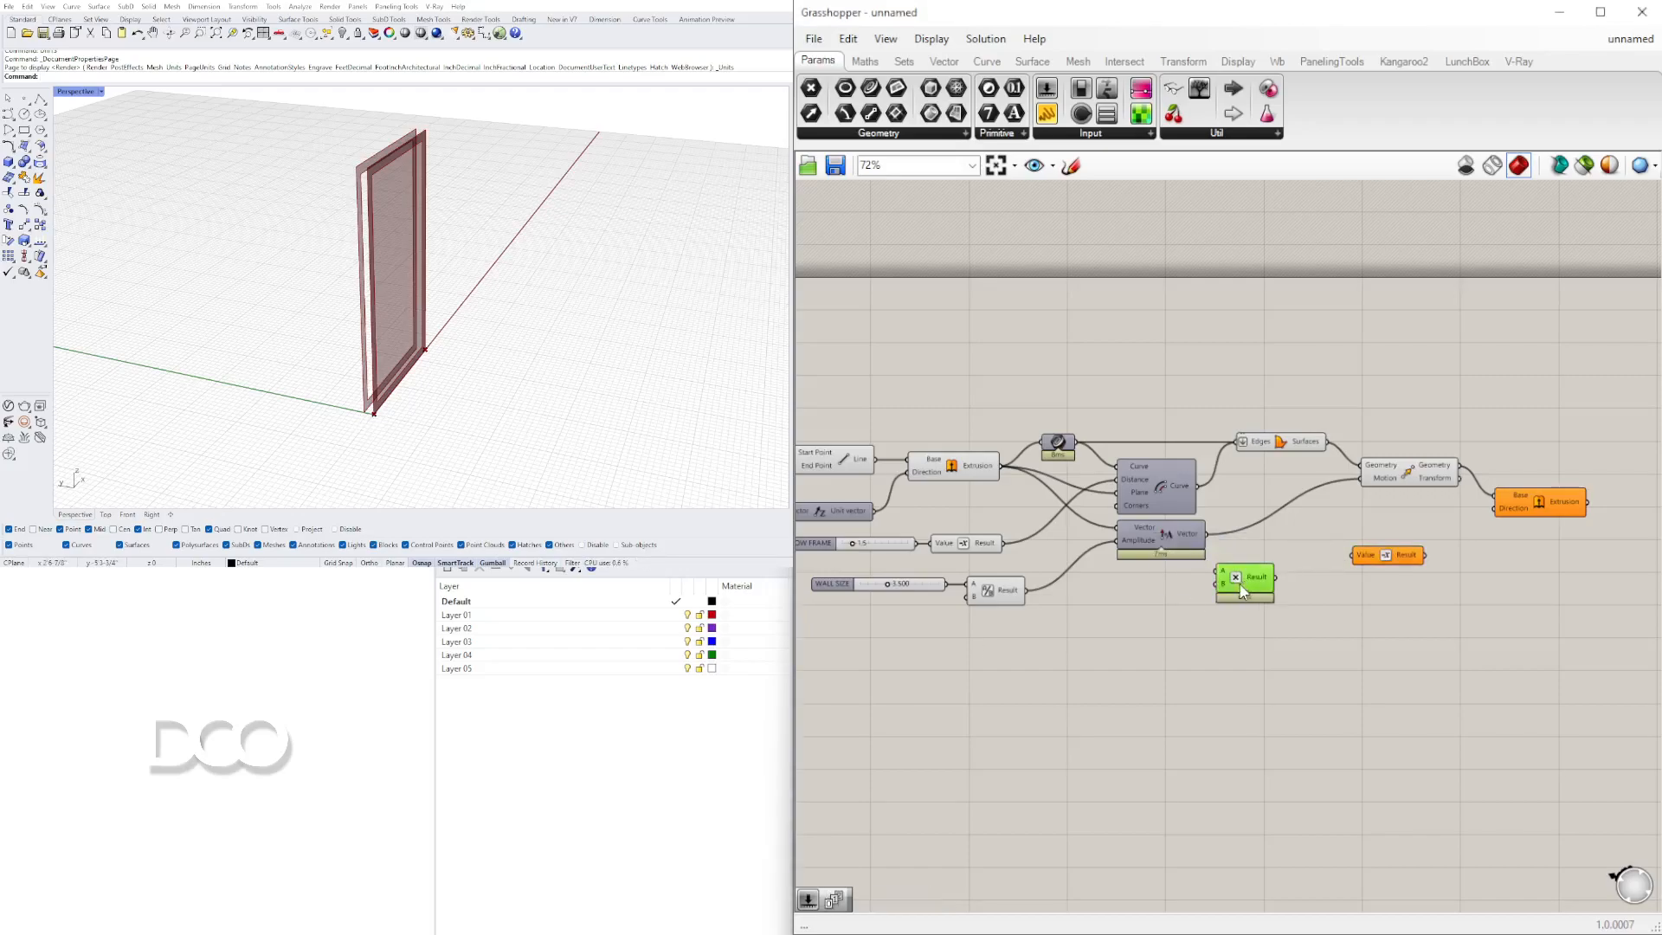
pyautogui.moveTo(1252, 569)
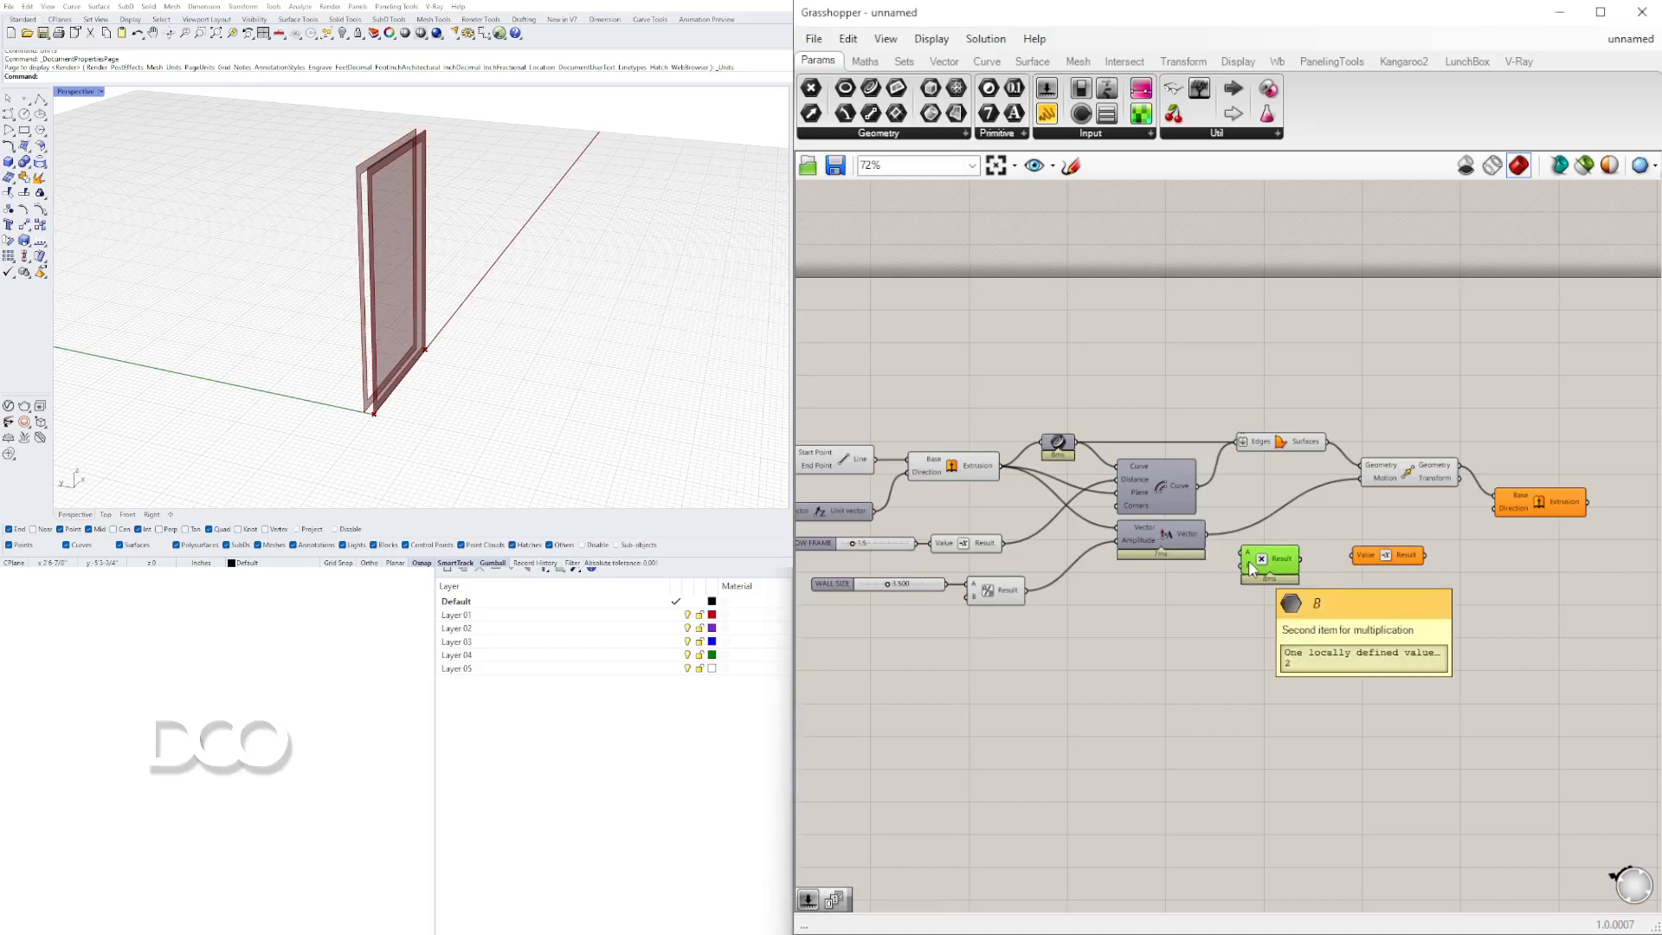
pyautogui.moveTo(1208, 534); pyautogui.dragTo(1490, 509)
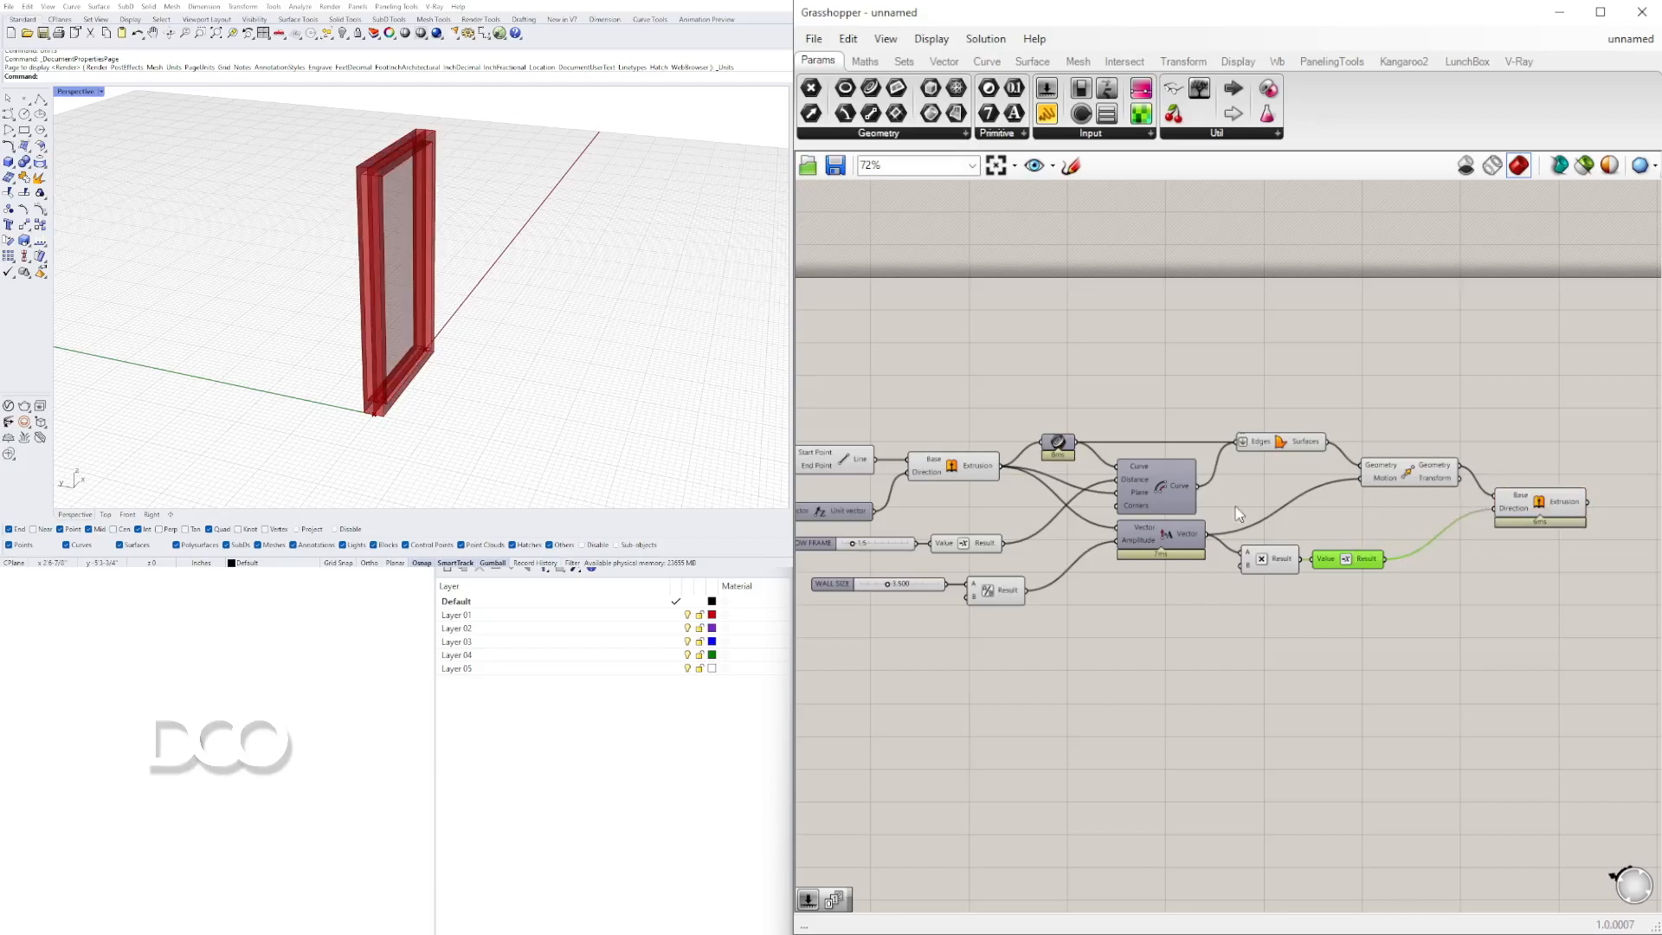
# Try a WALL SIZE value of about 3.967 and inspect the frame's depth
pyautogui.scroll(8, 957, 578)
pyautogui.moveTo(1227, 553)
pyautogui.mouseDown()
pyautogui.moveTo(1176, 551)
pyautogui.moveTo(1287, 553)
pyautogui.moveTo(1250, 553)
pyautogui.mouseUp()
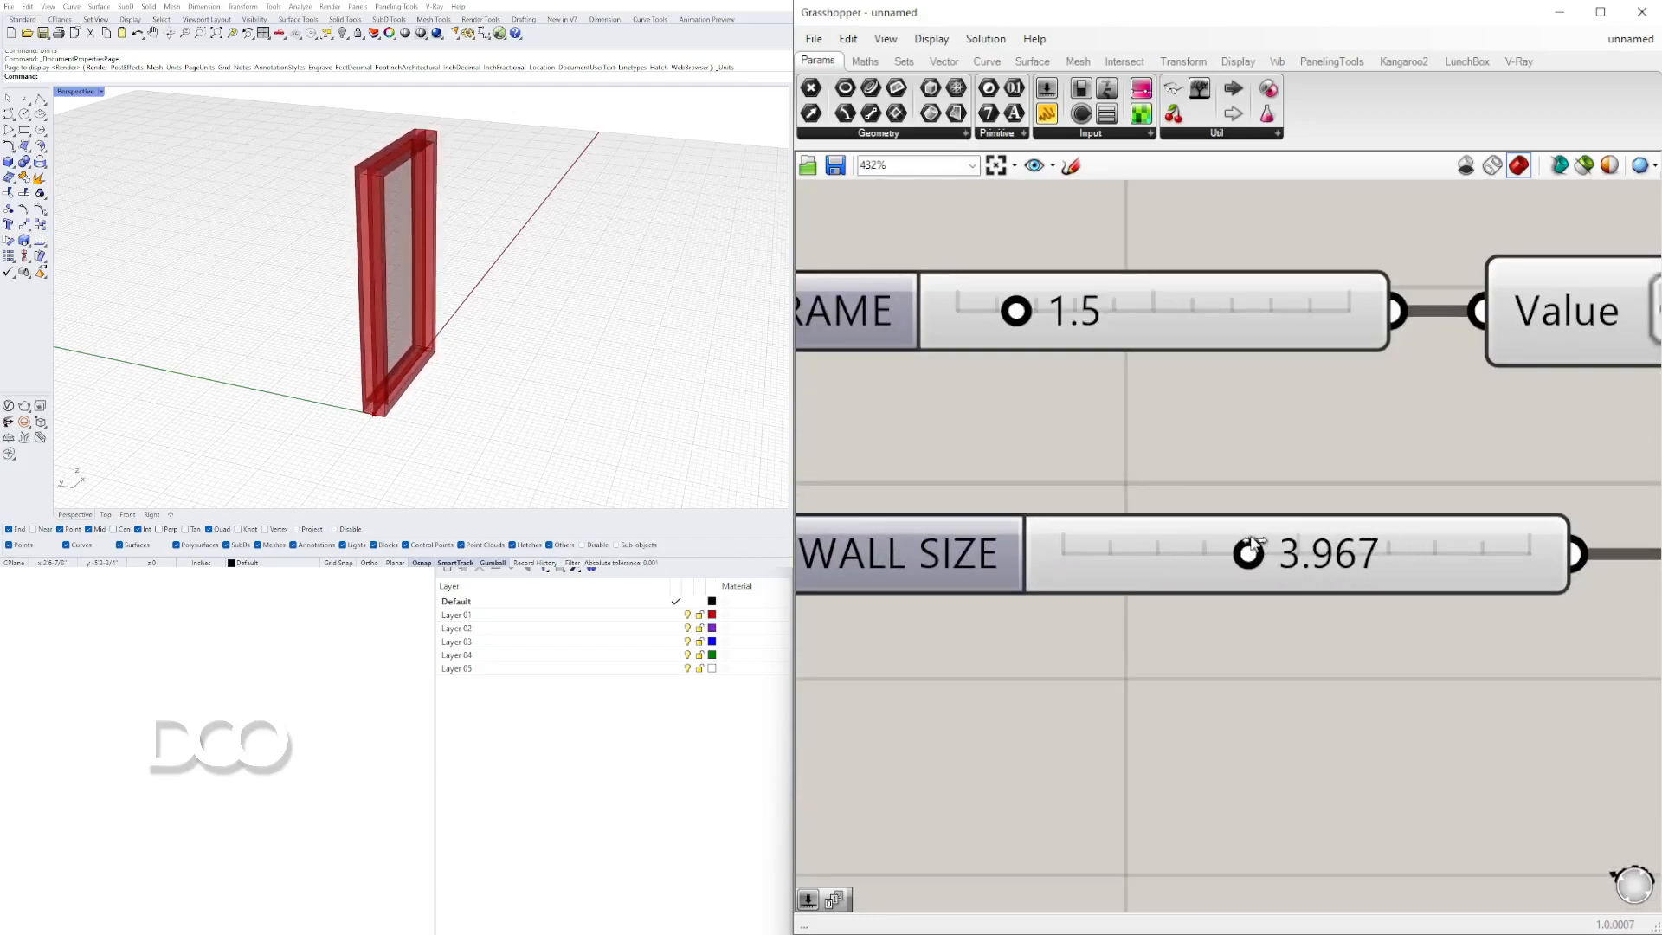
pyautogui.scroll(-3, 1287, 554)
pyautogui.scroll(-1, 1287, 555)
pyautogui.moveTo(1287, 554); pyautogui.dragTo(1087, 542, button='right')
pyautogui.click(1309, 567)
pyautogui.click(653, 352)
pyautogui.scroll(5, 374, 421)
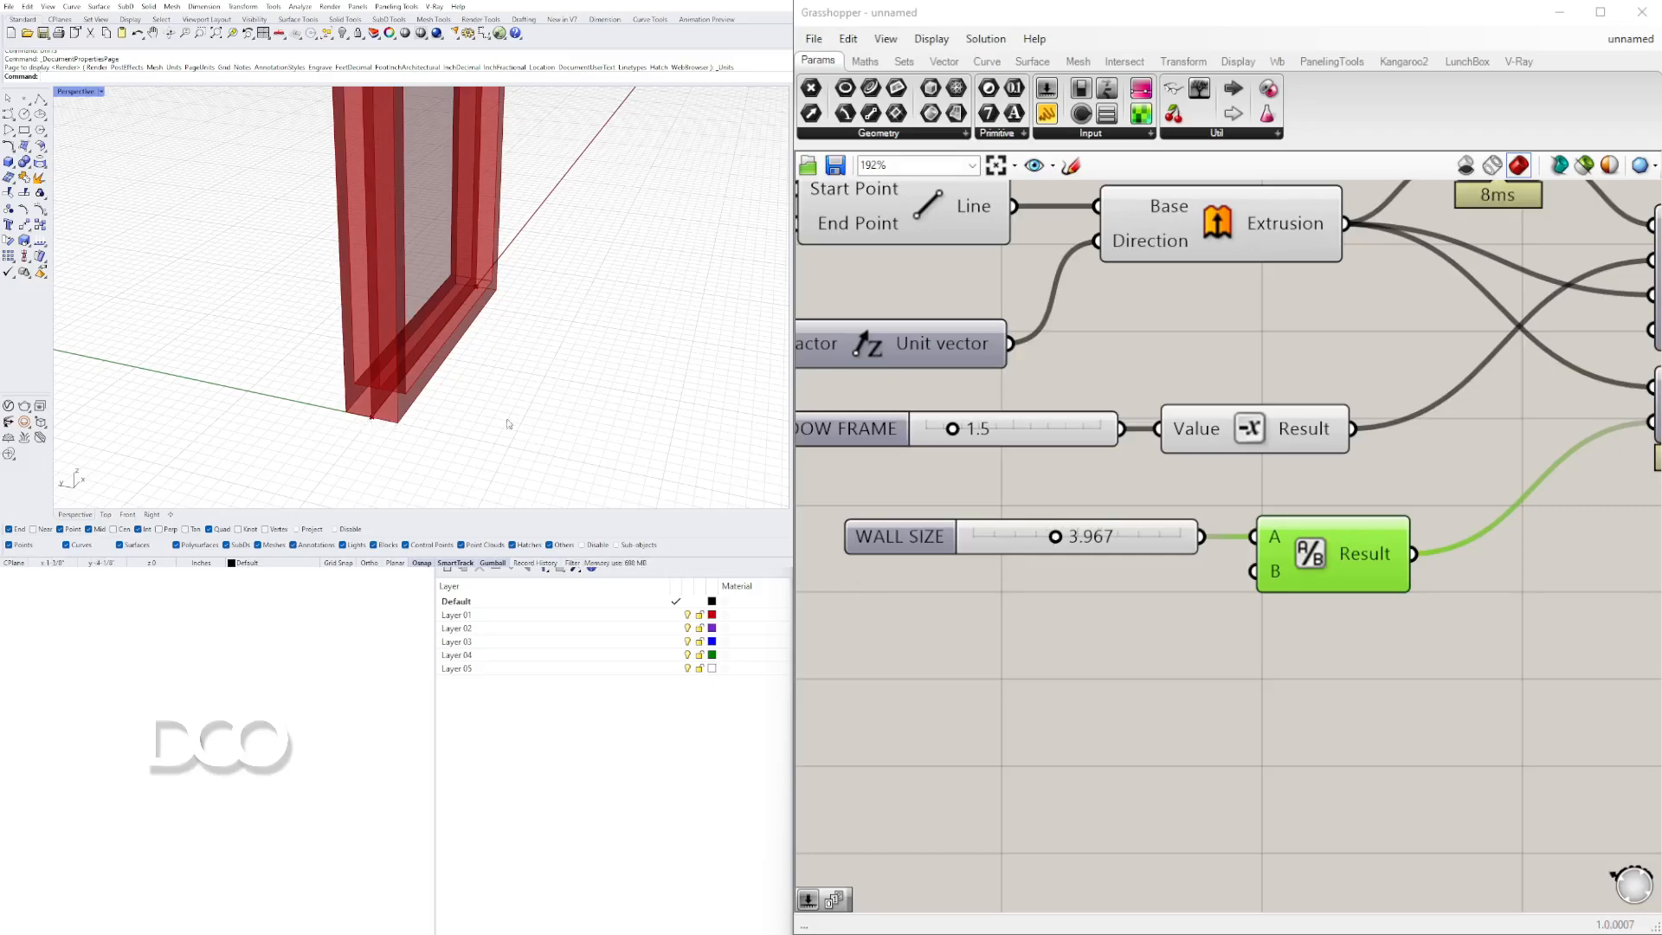
pyautogui.scroll(-3, 1268, 437)
# Set the WALL SIZE slider to 5.5
pyautogui.scroll(6, 1057, 542)
pyautogui.moveTo(1177, 570)
pyautogui.mouseDown()
pyautogui.moveTo(1113, 564)
pyautogui.moveTo(1179, 564)
pyautogui.mouseUp()
pyautogui.doubleClick(1239, 541)
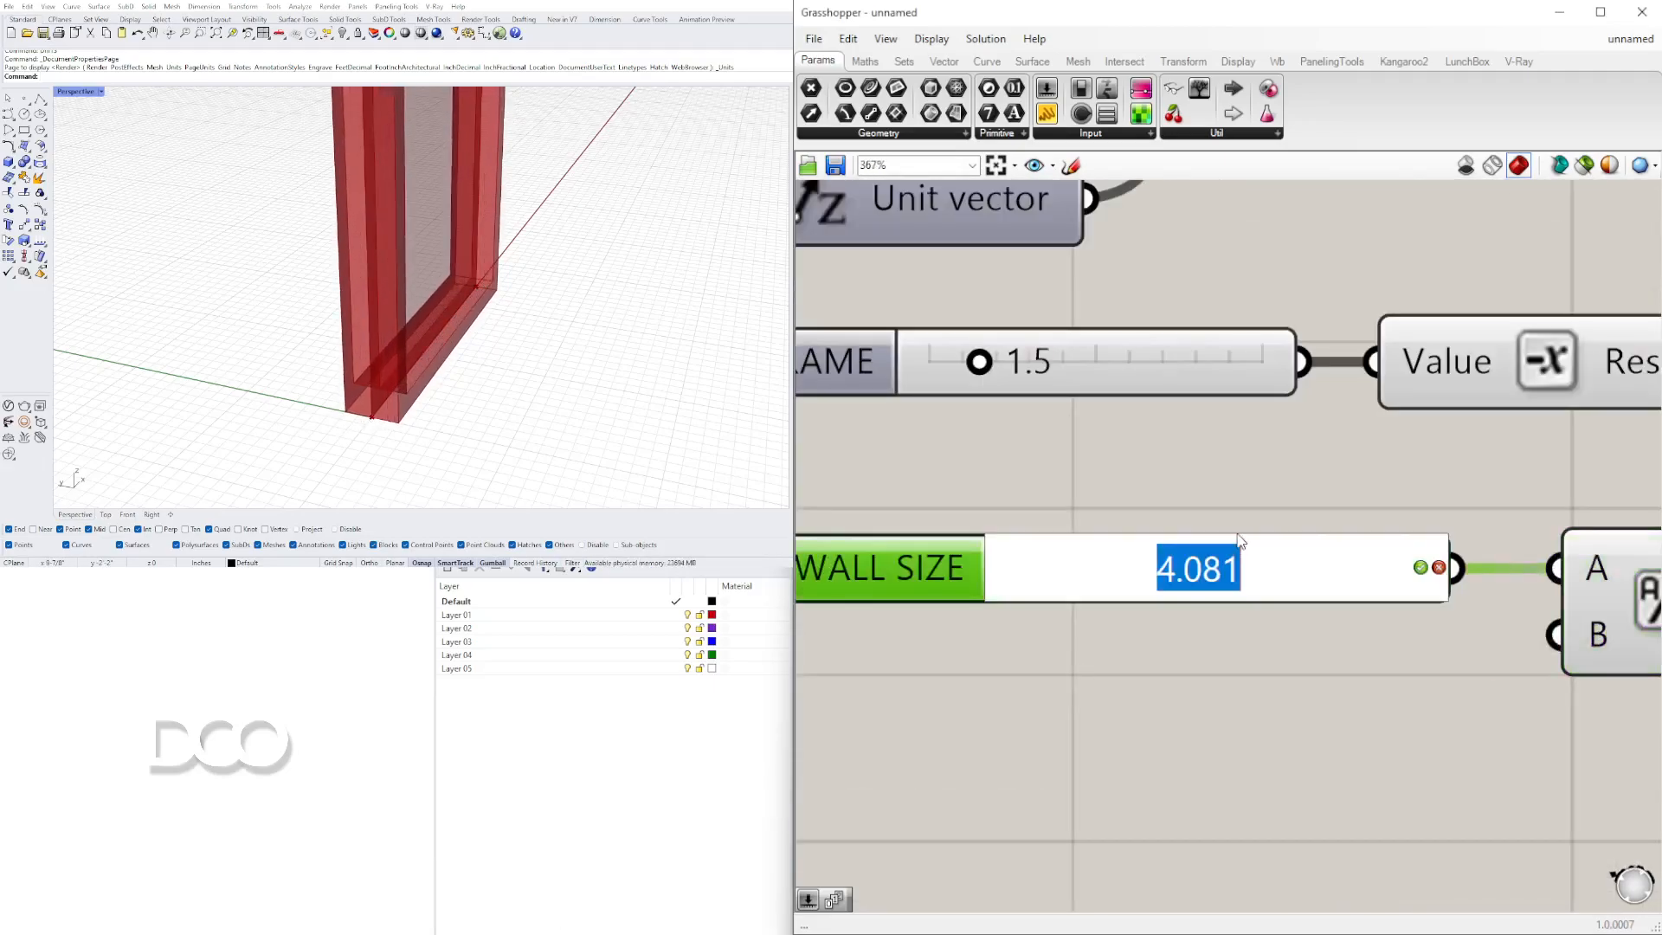
pyautogui.write('5.5')
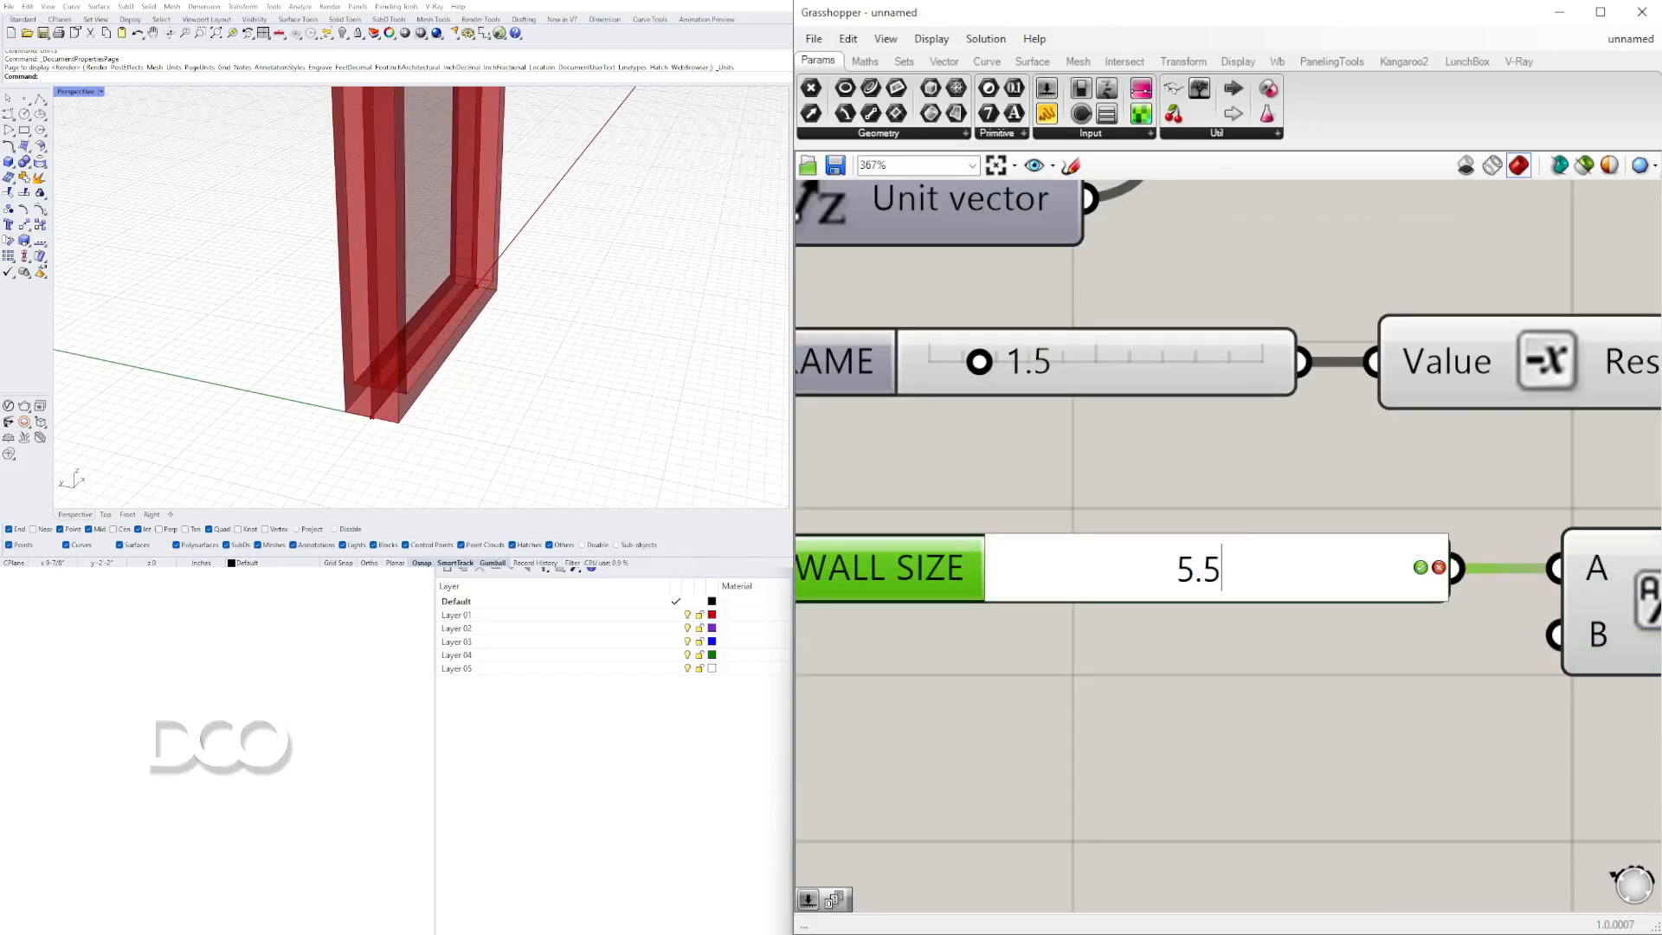
pyautogui.press('Return')
pyautogui.scroll(-5, 1240, 541)
# Set the WINDOW FRAME slider to 1
pyautogui.scroll(3, 1204, 674)
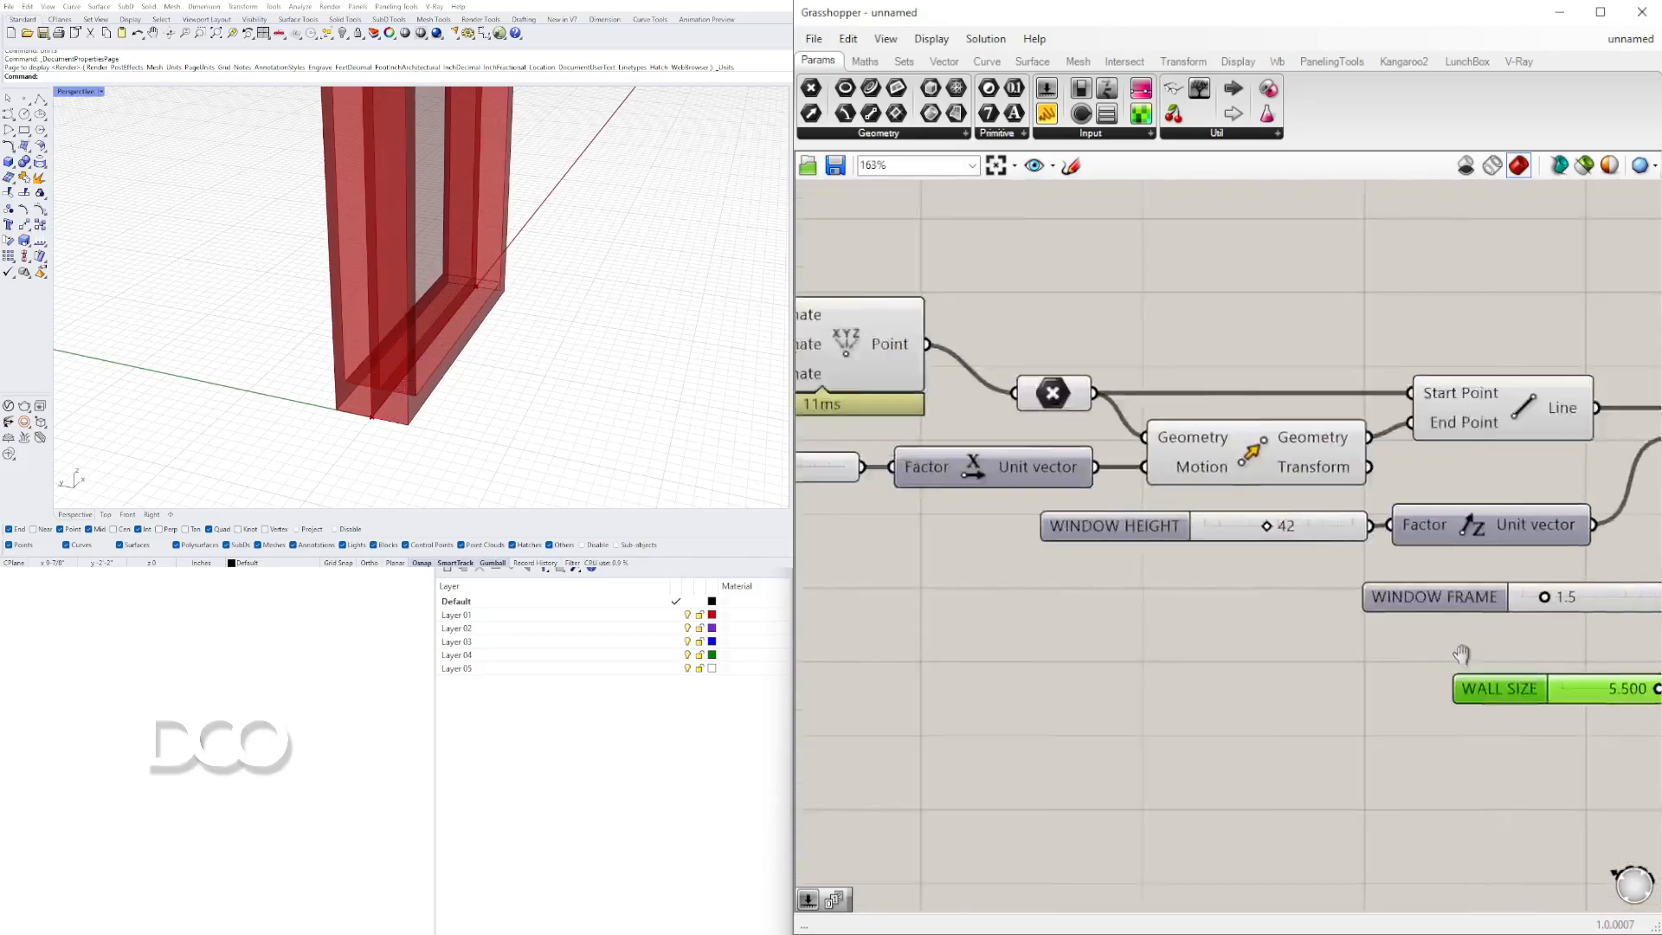
pyautogui.scroll(3, 1355, 610)
pyautogui.doubleClick(1355, 608)
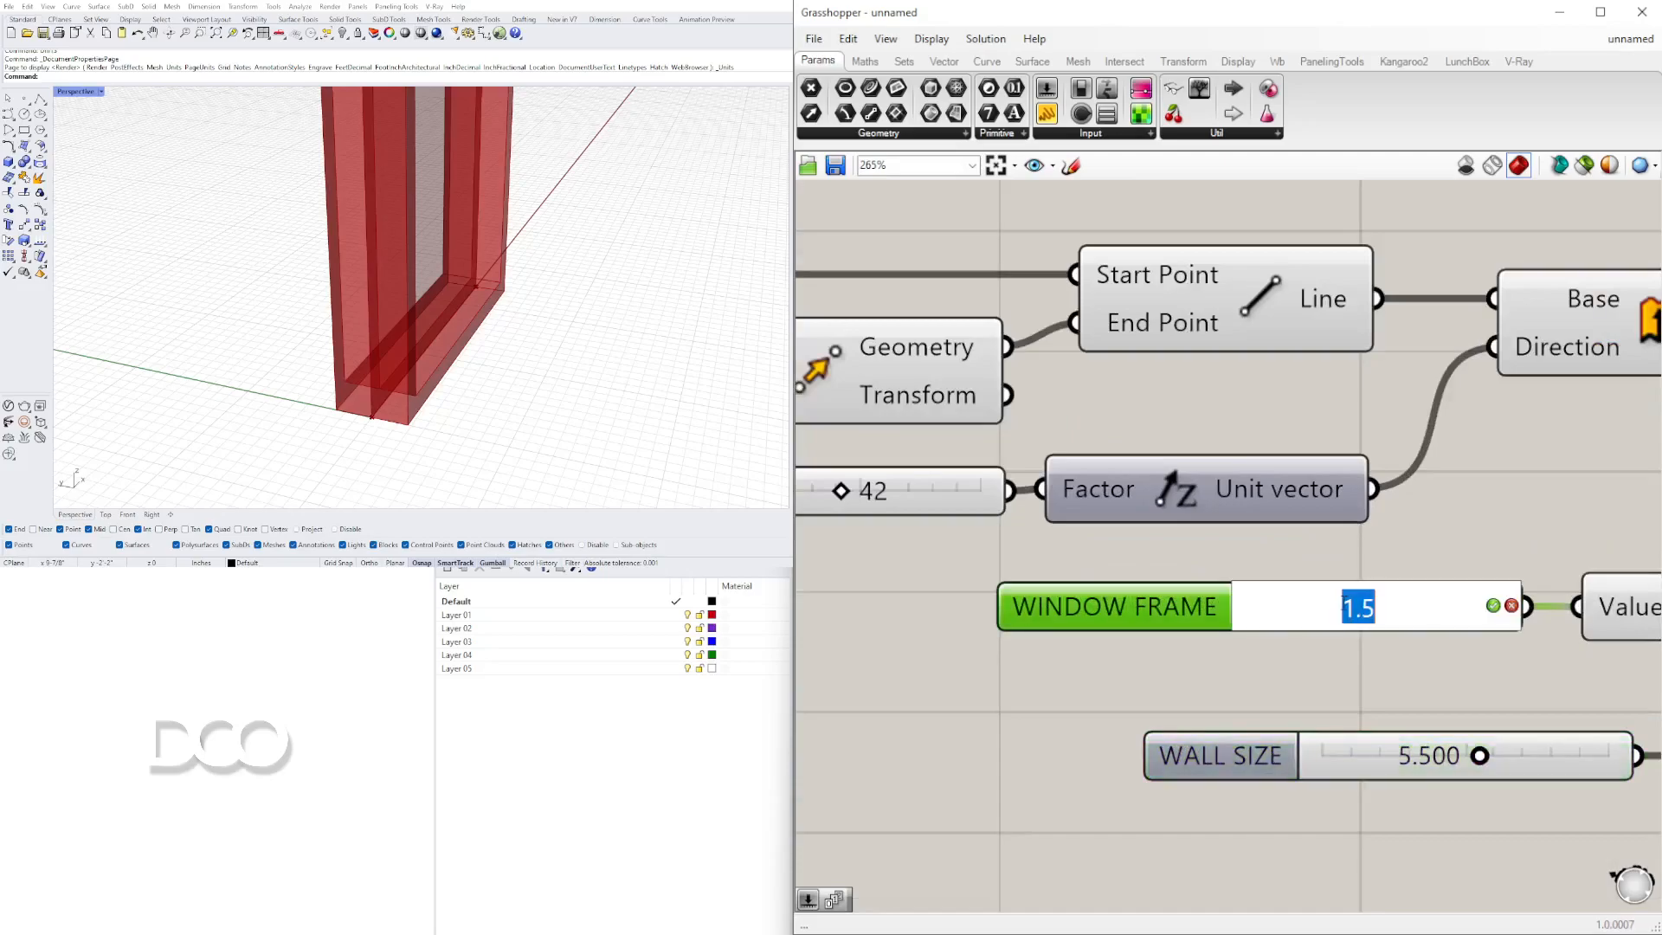
pyautogui.write('1')
pyautogui.press('Return')
pyautogui.scroll(-7, 567, 348)
# Examine the window model from several angles and look at the window cross-section photo in the browser
pyautogui.moveTo(551, 353); pyautogui.dragTo(683, 362, button='right')
pyautogui.scroll(5, 421, 258)
pyautogui.moveTo(421, 258); pyautogui.dragTo(528, 271, button='right')
pyautogui.scroll(-3, 529, 347)
pyautogui.moveTo(530, 360); pyautogui.dragTo(485, 339, button='right')
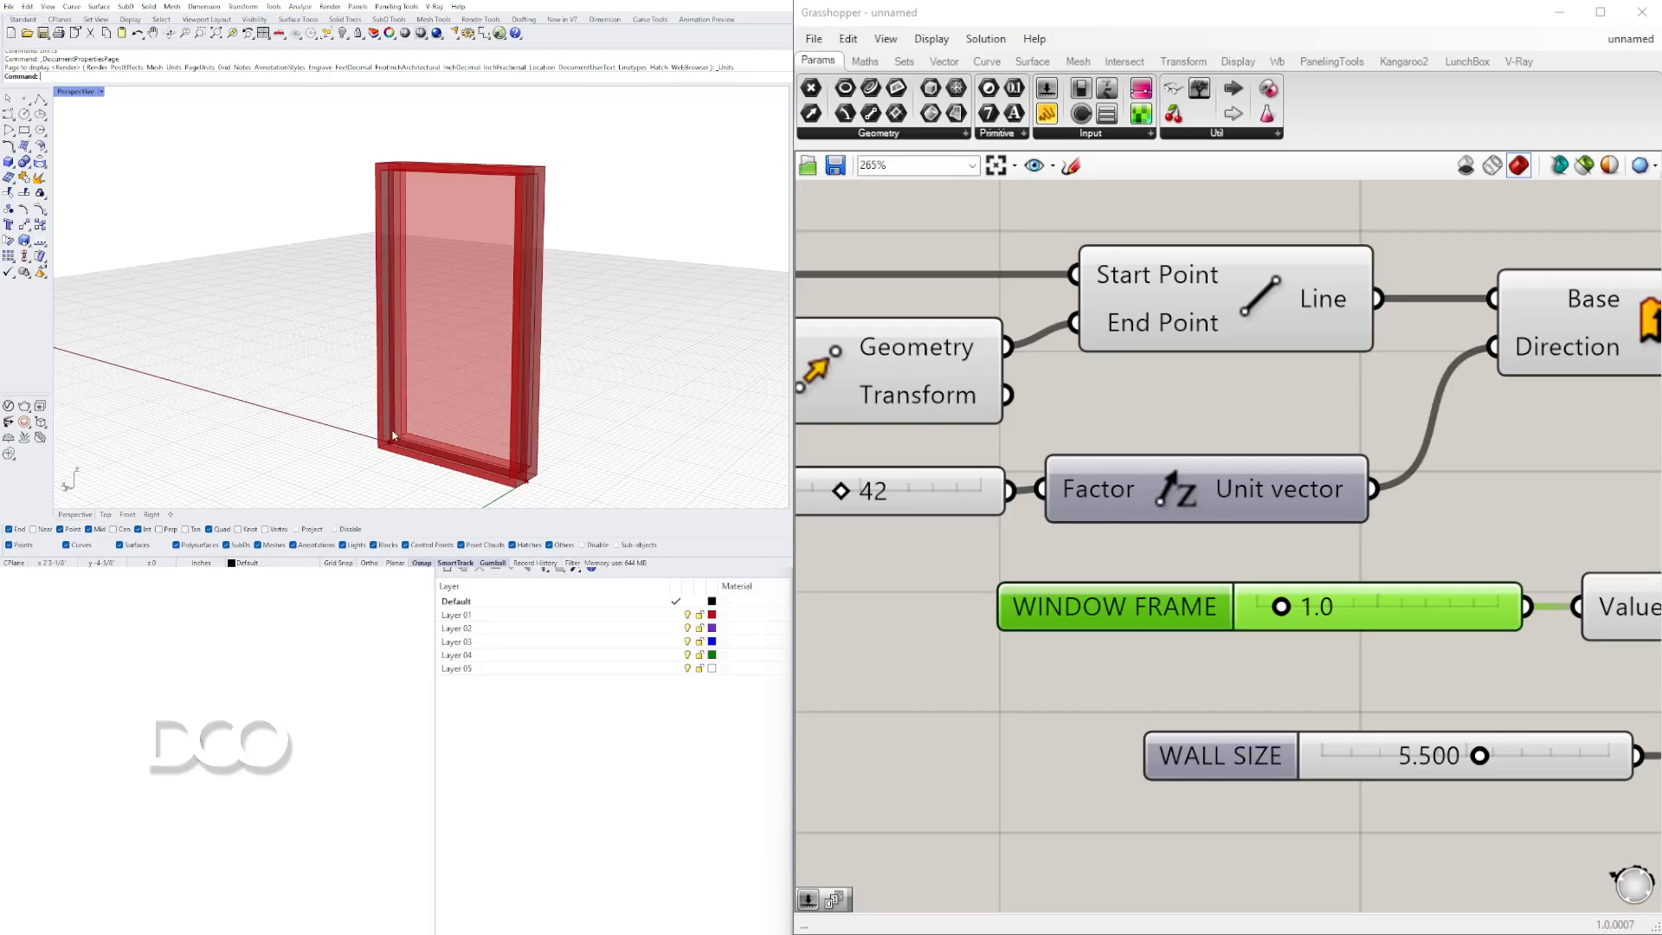
pyautogui.hotkey('alt', 'Tab')
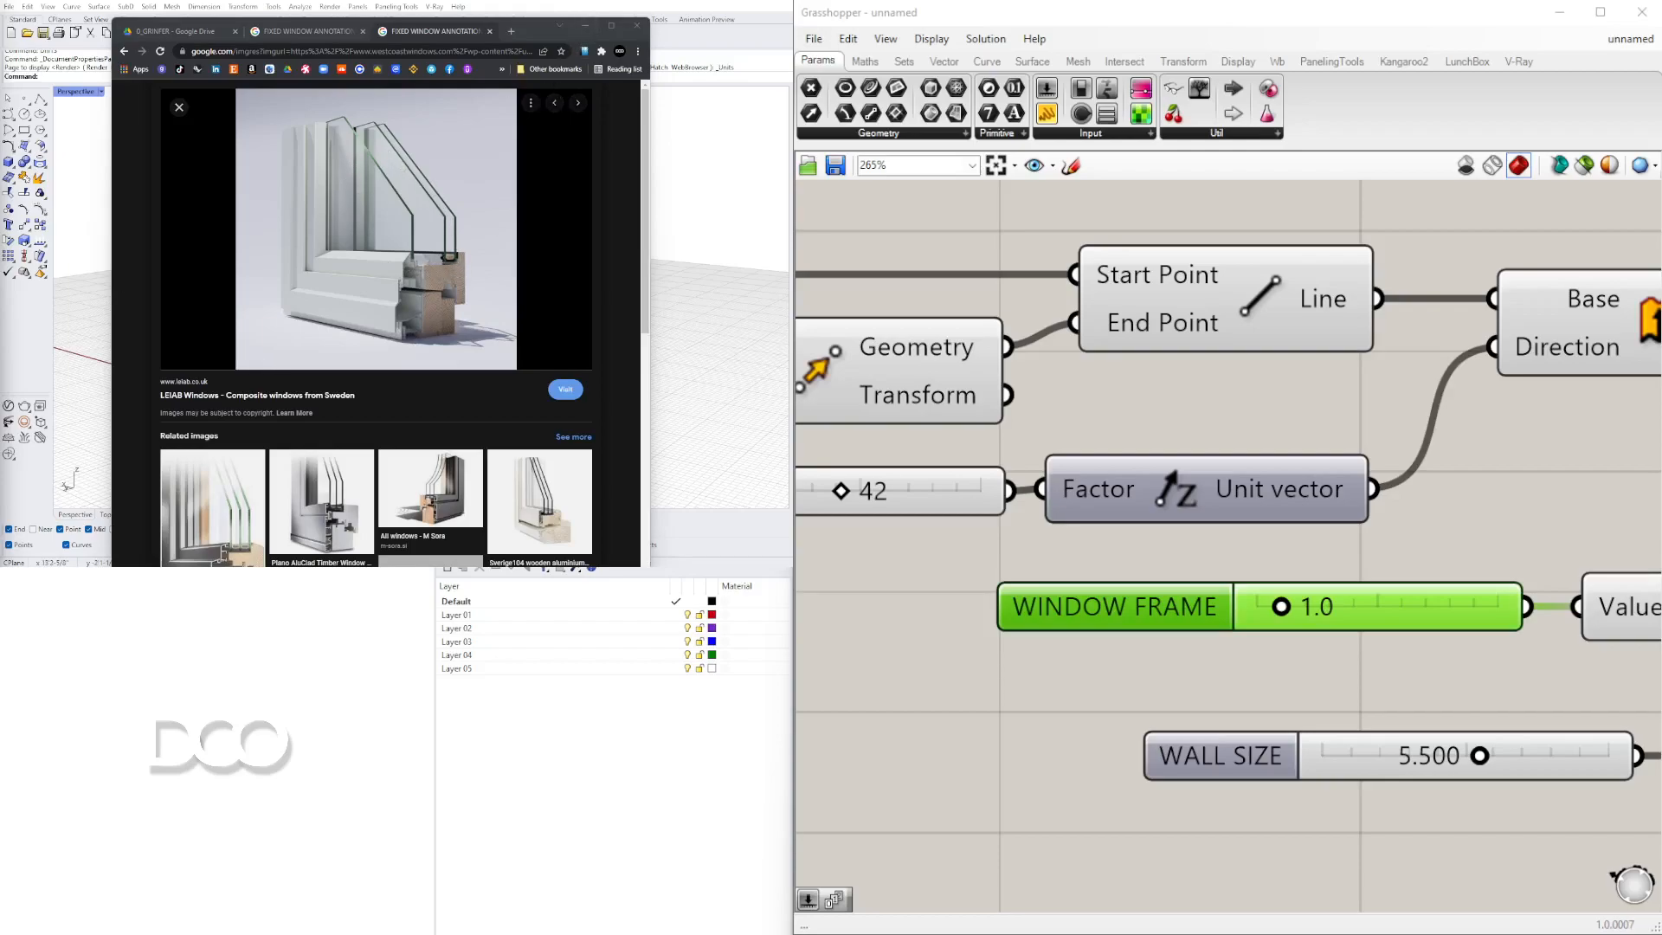
pyautogui.click(15, 455)
# Hide the preview of the Extrusion built from the Line component
pyautogui.scroll(-4, 1521, 380)
pyautogui.moveTo(1628, 346); pyautogui.dragTo(1405, 396, button='right')
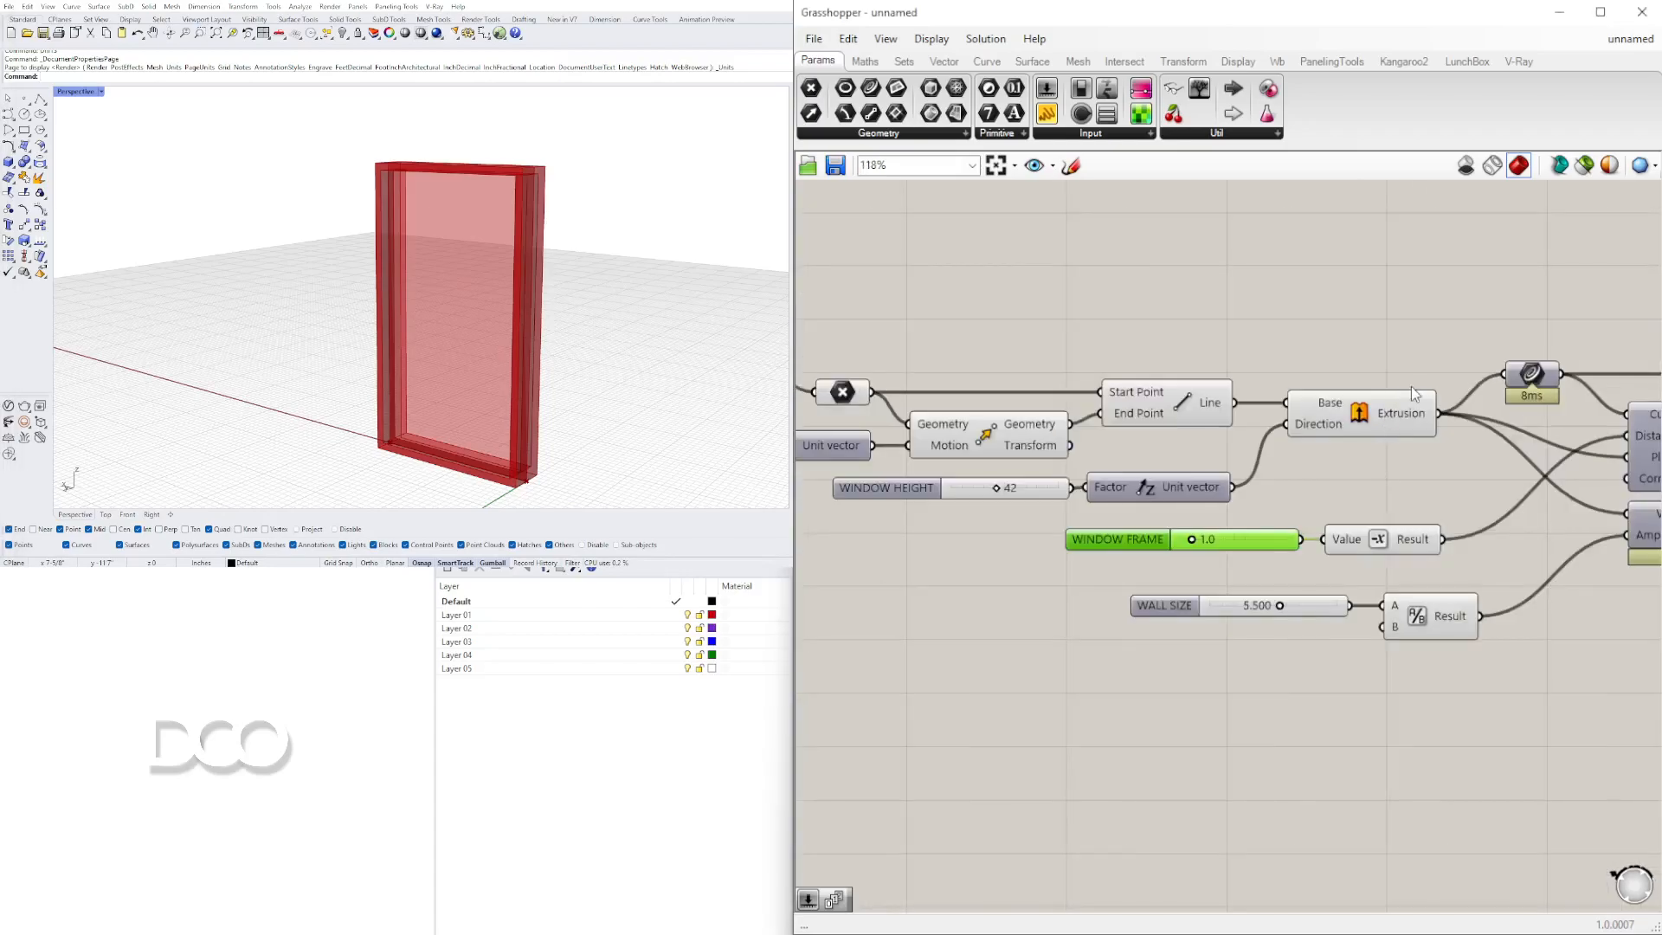
pyautogui.click(1362, 415)
pyautogui.rightClick(1362, 414)
pyautogui.click(1395, 450)
pyautogui.moveTo(403, 392); pyautogui.dragTo(495, 408, button='right')
# Hide the previews of the Boundary Surfaces and Move components that feed the frame's Extrude
pyautogui.scroll(-3, 1463, 408)
pyautogui.moveTo(1601, 416); pyautogui.dragTo(1286, 429, button='right')
pyautogui.scroll(3, 1445, 397)
pyautogui.moveTo(1452, 349); pyautogui.dragTo(1132, 501)
pyautogui.middleClick(1291, 298)
pyautogui.click(1324, 261)
# Examine the extruded frame's lower corners and depth from several angles
pyautogui.moveTo(450, 321); pyautogui.dragTo(568, 335, button='right')
pyautogui.scroll(5, 337, 450)
pyautogui.keyDown('shift'); pyautogui.moveTo(337, 450); pyautogui.dragTo(376, 363, button='right'); pyautogui.keyUp('shift')
pyautogui.moveTo(377, 364); pyautogui.dragTo(407, 338, button='right')
pyautogui.click(1594, 499)
pyautogui.moveTo(611, 416); pyautogui.dragTo(440, 452, button='right')
pyautogui.scroll(-3, 374, 360)
pyautogui.scroll(2, 374, 360)
# Try showing the preview of the Extrusion built from the Line component inside the frame
pyautogui.click(1233, 772)
pyautogui.moveTo(803, 543); pyautogui.dragTo(1239, 521, button='right')
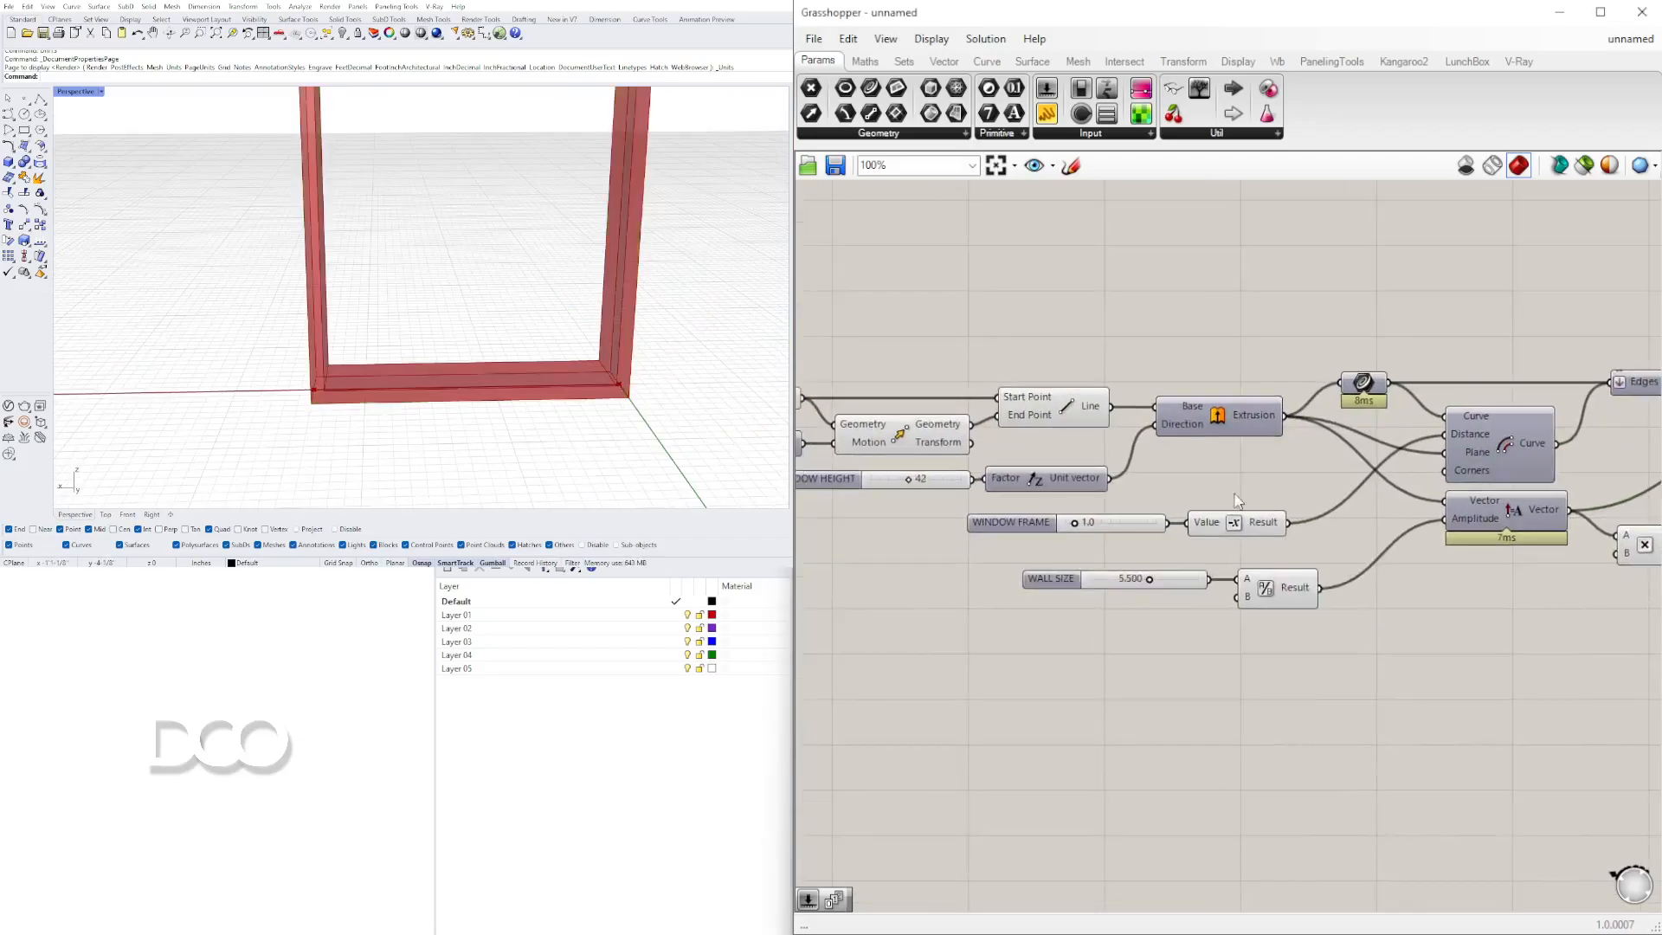
pyautogui.moveTo(1173, 421); pyautogui.dragTo(1097, 449, button='right')
pyautogui.moveTo(989, 446); pyautogui.dragTo(1202, 472, button='right')
pyautogui.rightClick(1367, 469)
pyautogui.click(1408, 497)
pyautogui.moveTo(456, 375); pyautogui.dragTo(533, 309, button='right')
pyautogui.rightClick(1359, 466)
pyautogui.click(1396, 496)
# Turn on the preview of the Offset Curve component
pyautogui.moveTo(1644, 499); pyautogui.dragTo(1249, 460, button='right')
pyautogui.rightClick(1249, 461)
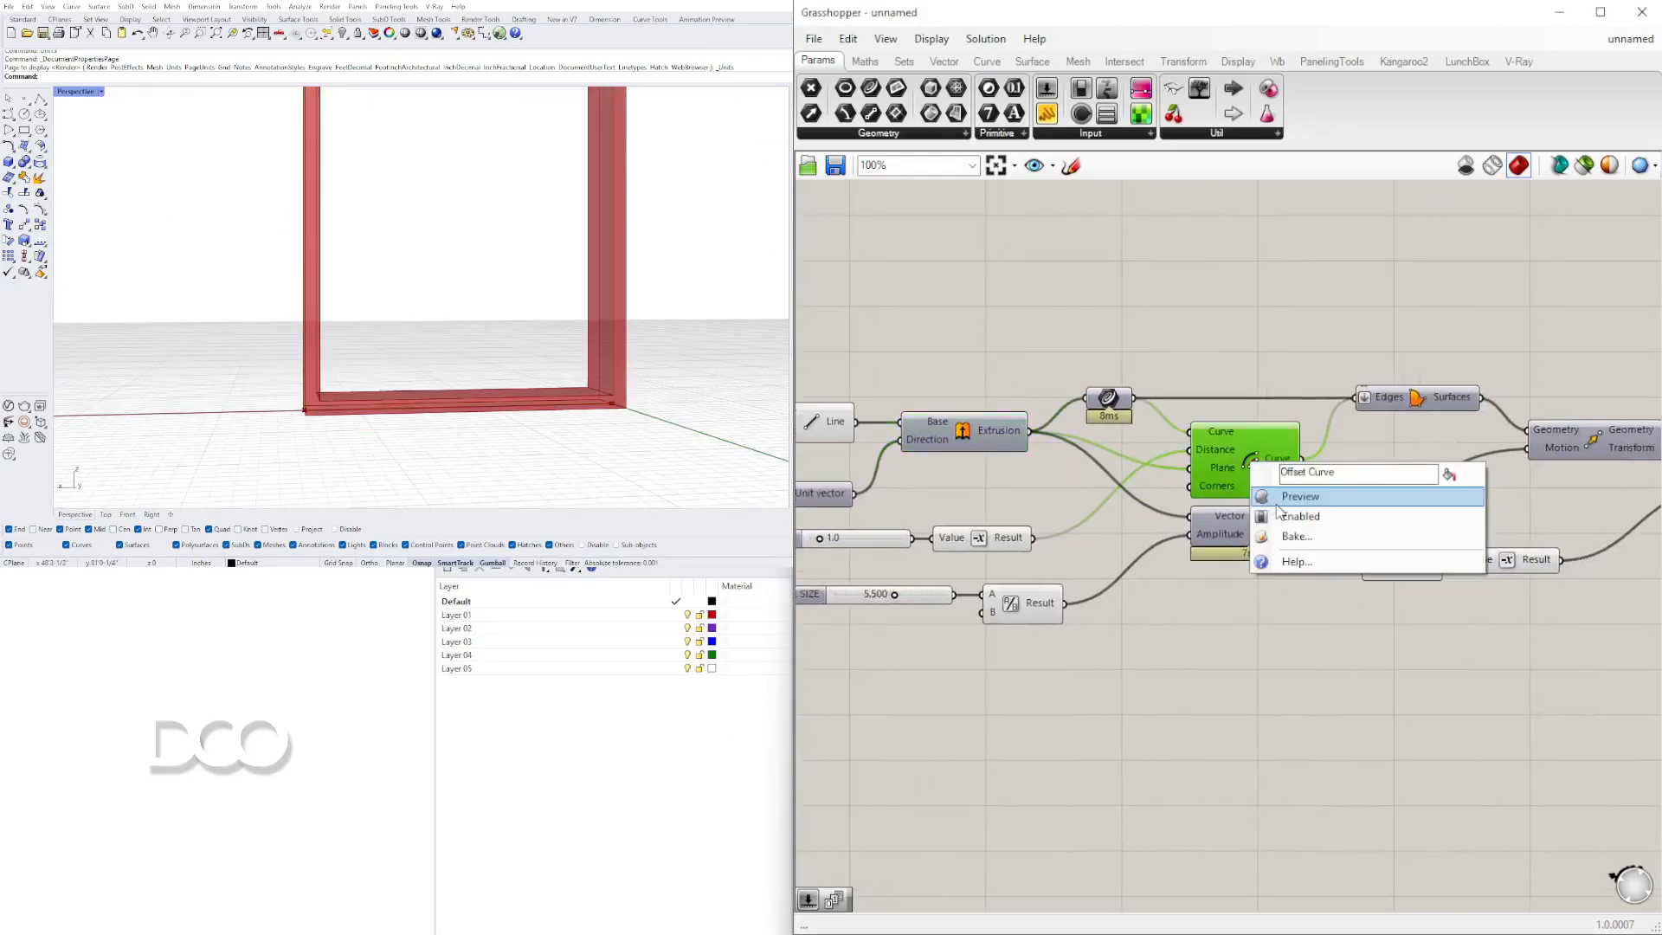
pyautogui.click(1283, 495)
pyautogui.moveTo(476, 312); pyautogui.dragTo(643, 330, button='right')
pyautogui.moveTo(1402, 325); pyautogui.dragTo(1307, 363, button='right')
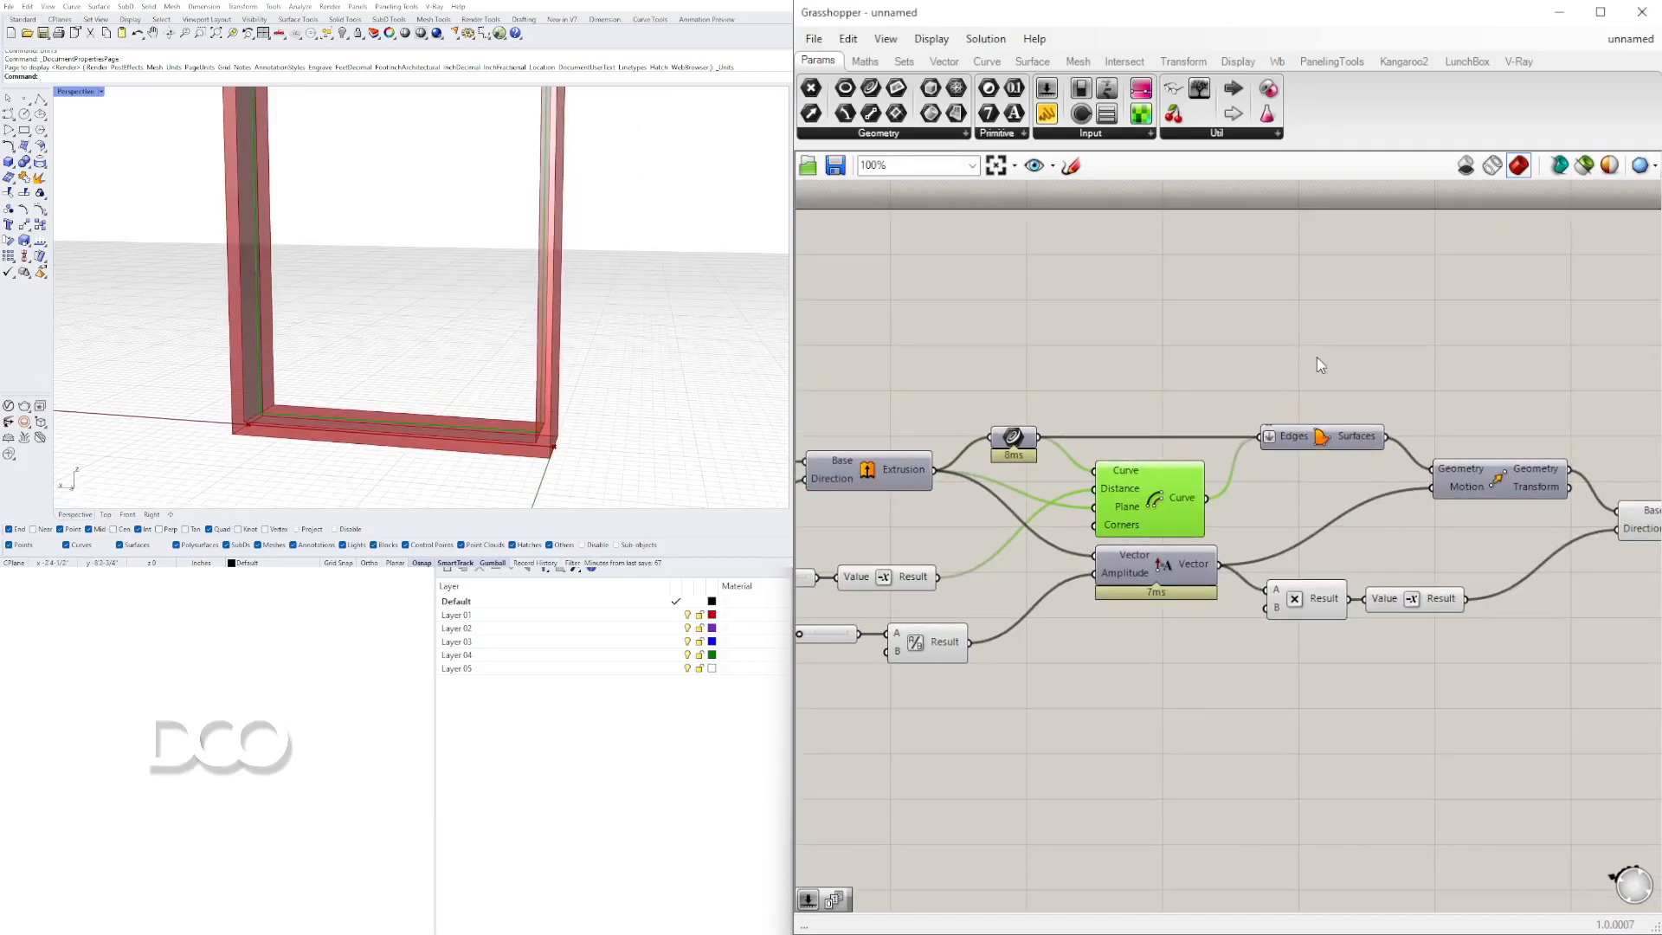
# Add a second Boundary Surfaces component and connect the Offset Curve's Curve output to its Edges input
pyautogui.doubleClick(1320, 355)
pyautogui.write('BOUND')
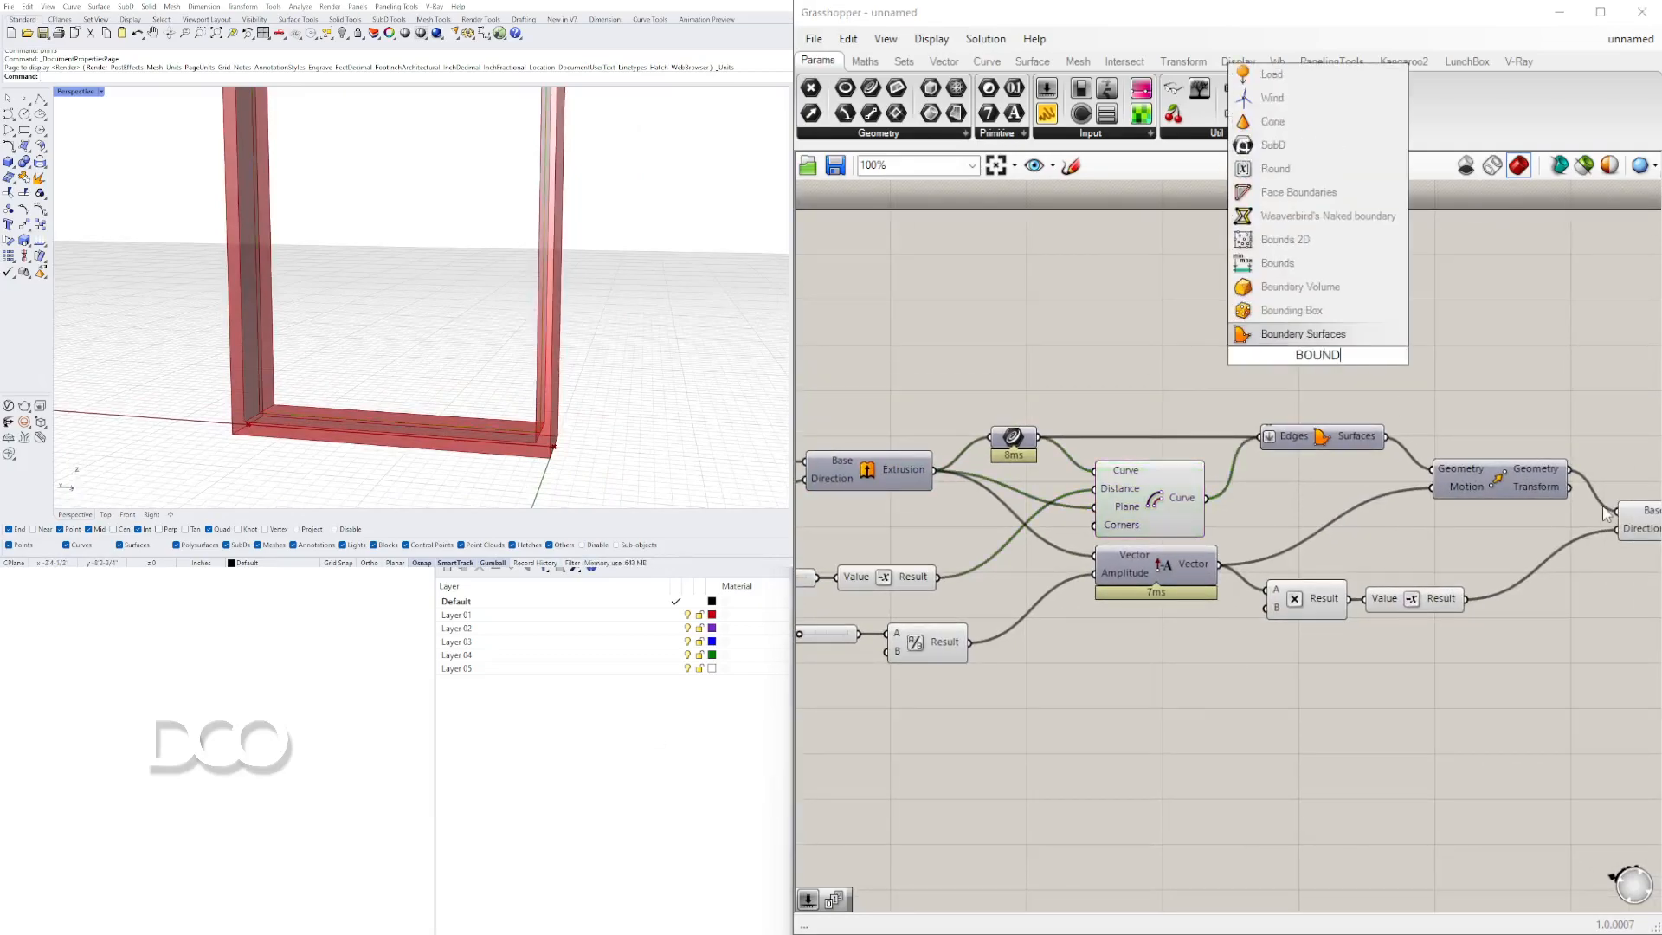
pyautogui.click(1298, 334)
pyautogui.moveTo(1207, 498); pyautogui.dragTo(1350, 673)
pyautogui.scroll(-2, 1150, 432)
pyautogui.moveTo(1398, 549); pyautogui.dragTo(1348, 502, button='right')
pyautogui.scroll(1, 1296, 472)
pyautogui.moveTo(1555, 556); pyautogui.dragTo(1496, 515, button='right')
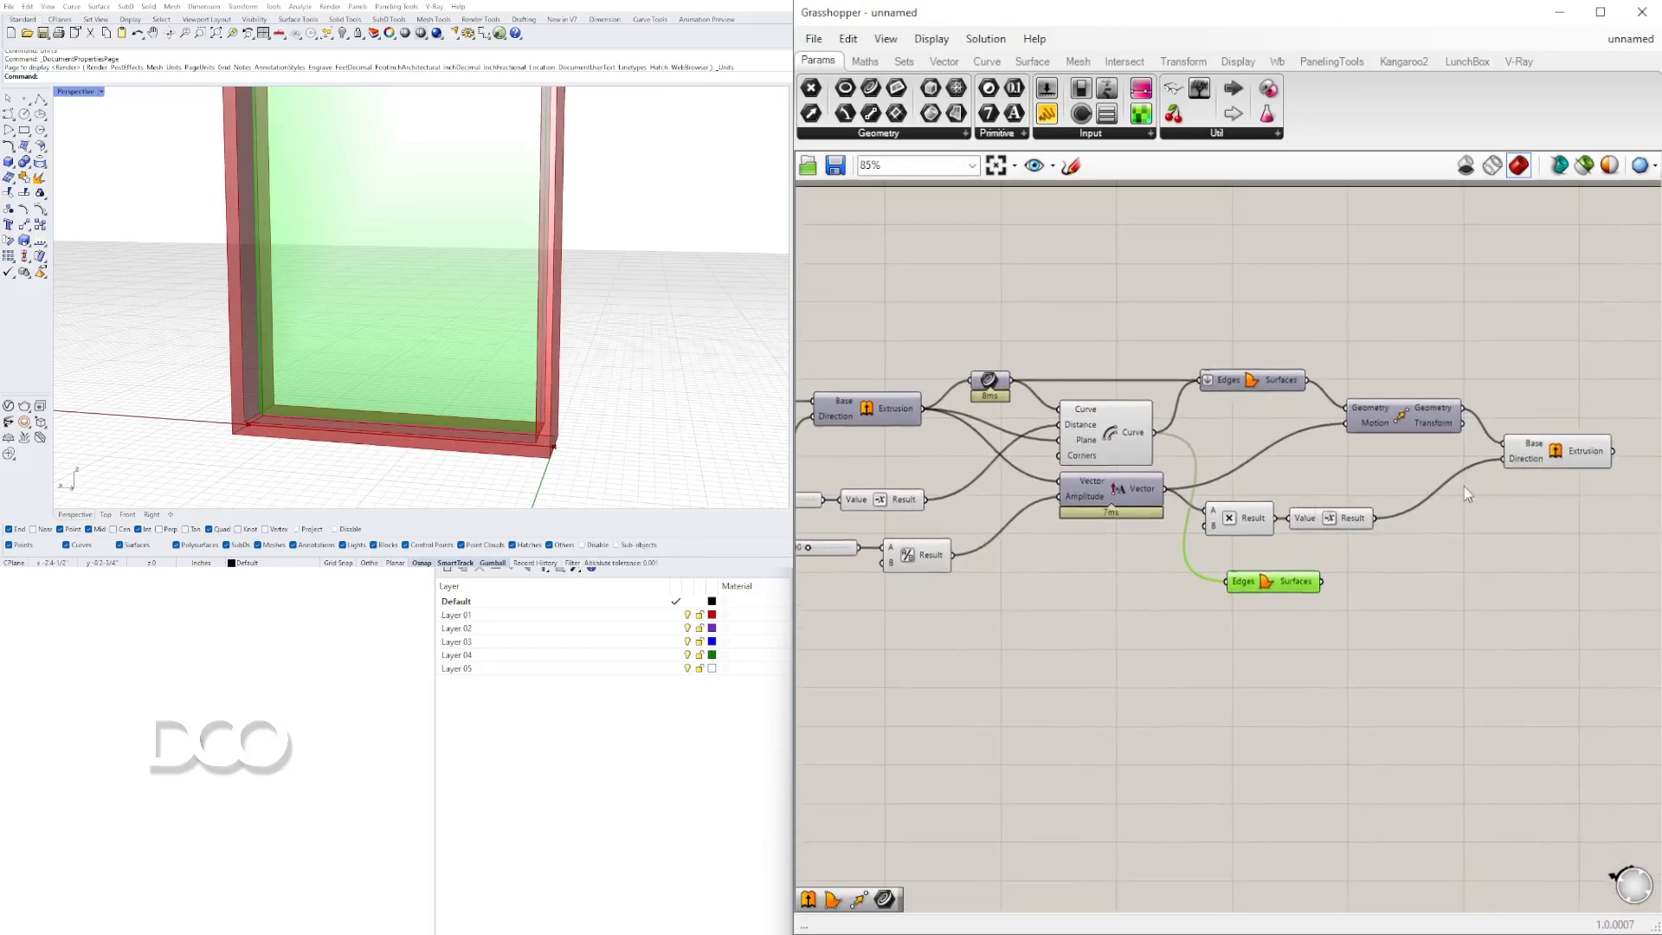
pyautogui.moveTo(1402, 553); pyautogui.dragTo(1341, 463)
pyautogui.click(1369, 519)
pyautogui.moveTo(1660, 416); pyautogui.dragTo(1630, 373)
pyautogui.moveTo(941, 8); pyautogui.dragTo(858, 102)
pyautogui.moveTo(1600, 503); pyautogui.dragTo(1318, 576)
pyautogui.scroll(-4, 987, 444)
pyautogui.scroll(2, 1223, 462)
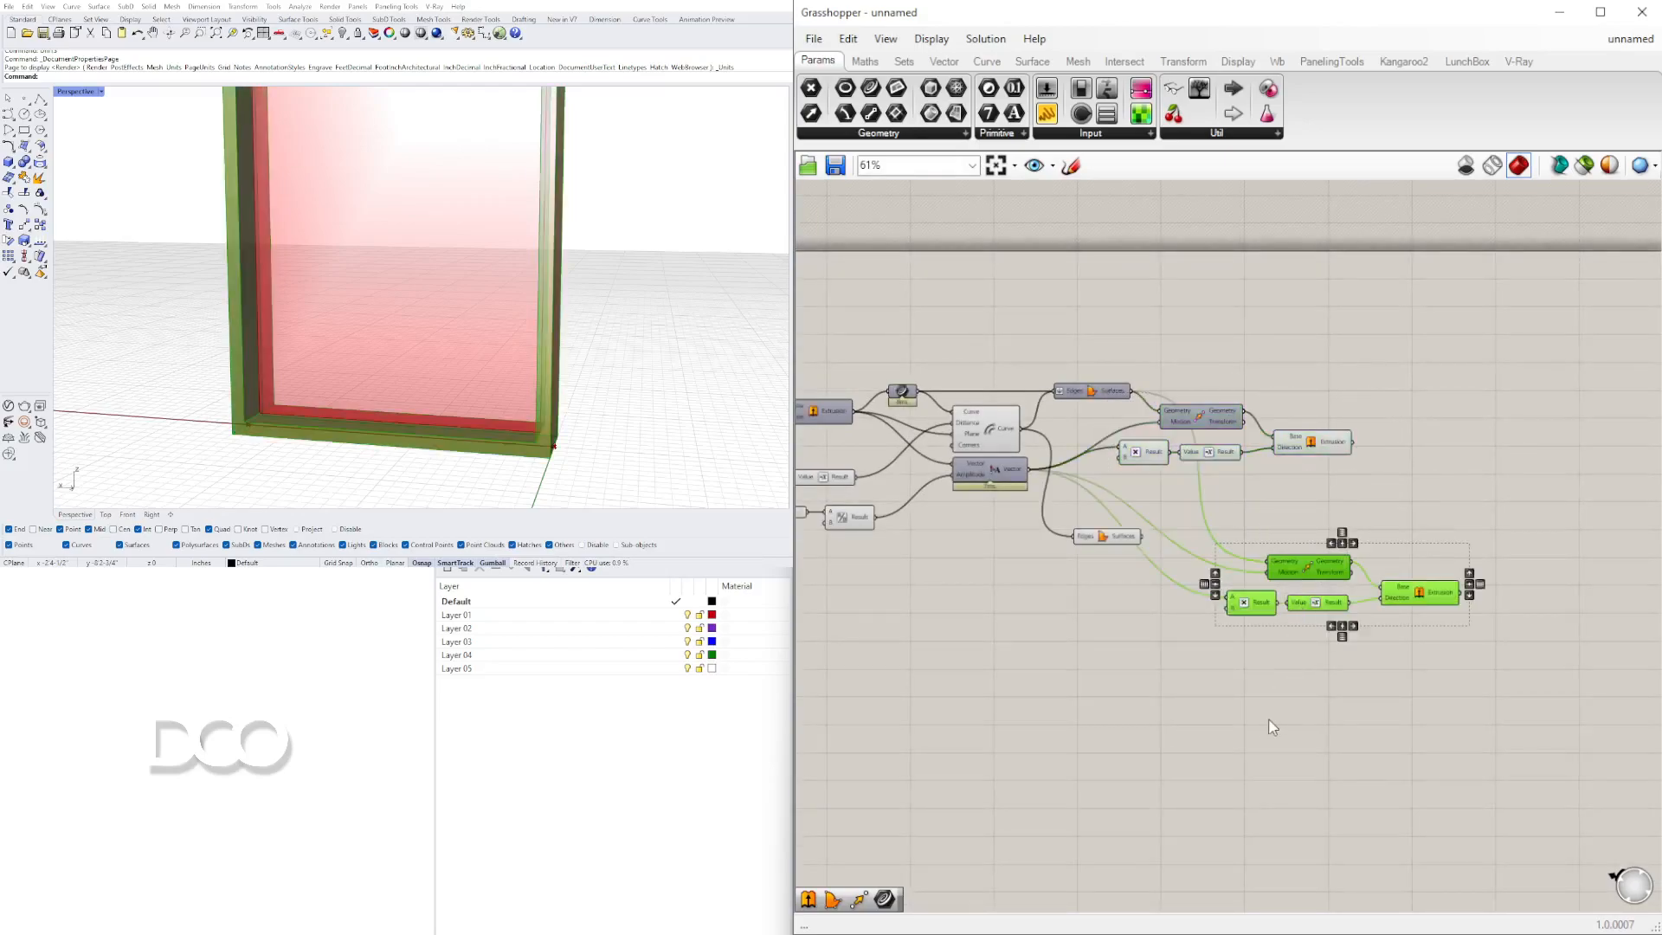
pyautogui.click(1272, 725)
pyautogui.scroll(4, 1041, 434)
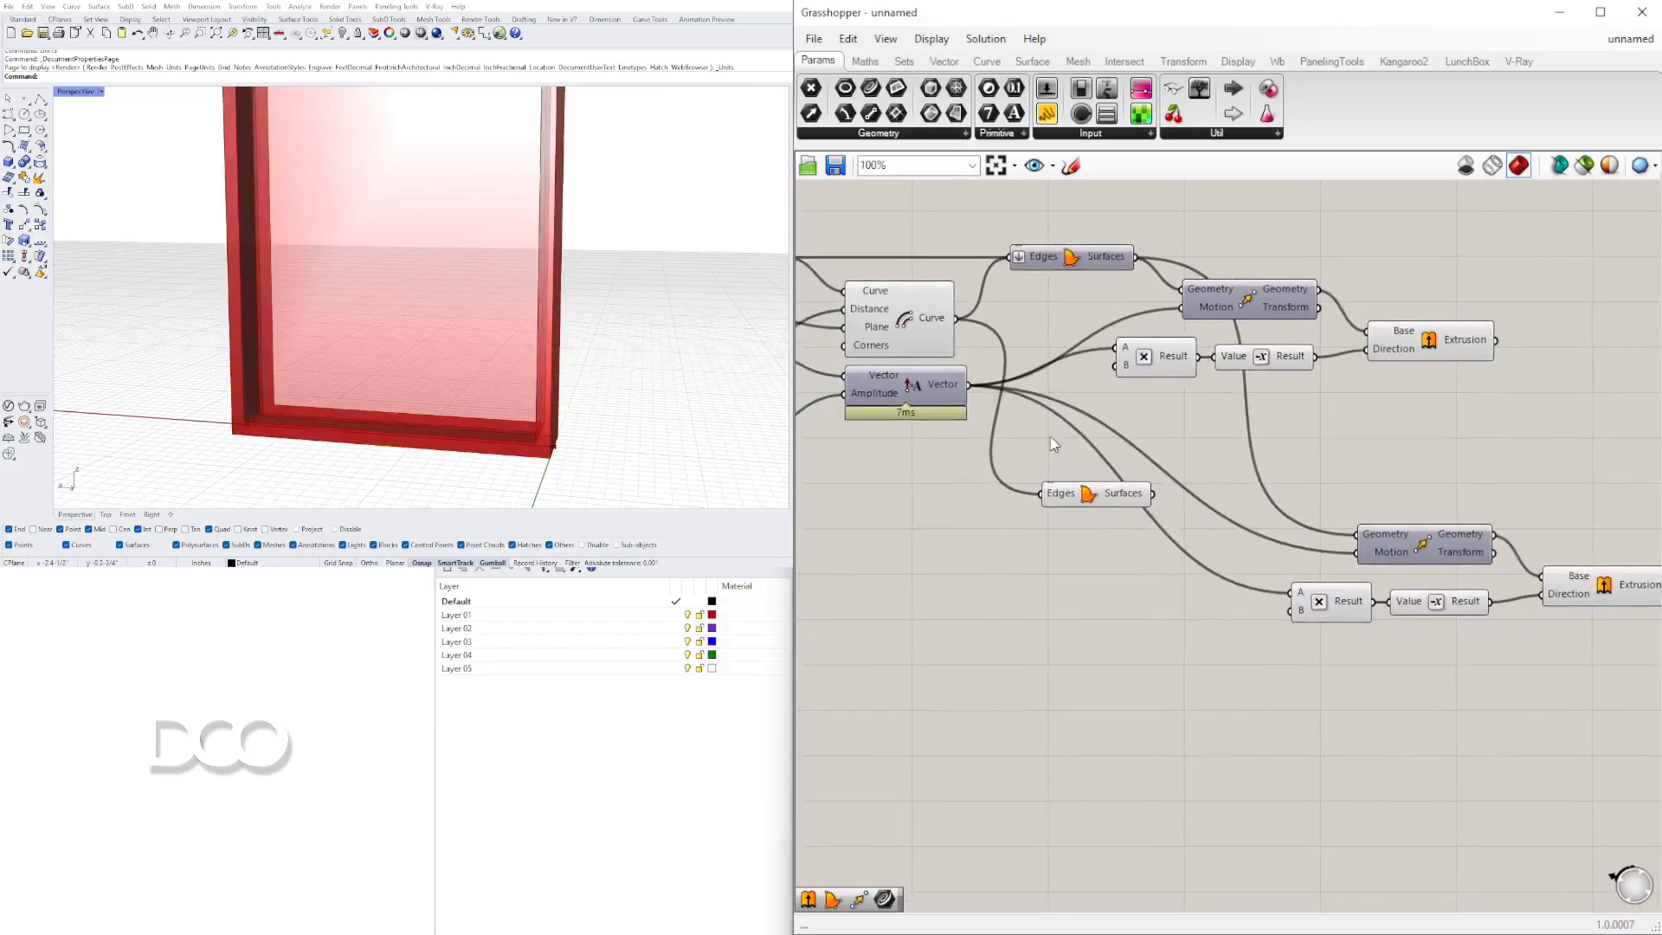
pyautogui.moveTo(1091, 496); pyautogui.dragTo(1077, 543)
pyautogui.moveTo(1077, 543); pyautogui.dragTo(1458, 507, button='right')
pyautogui.scroll(-3, 1244, 468)
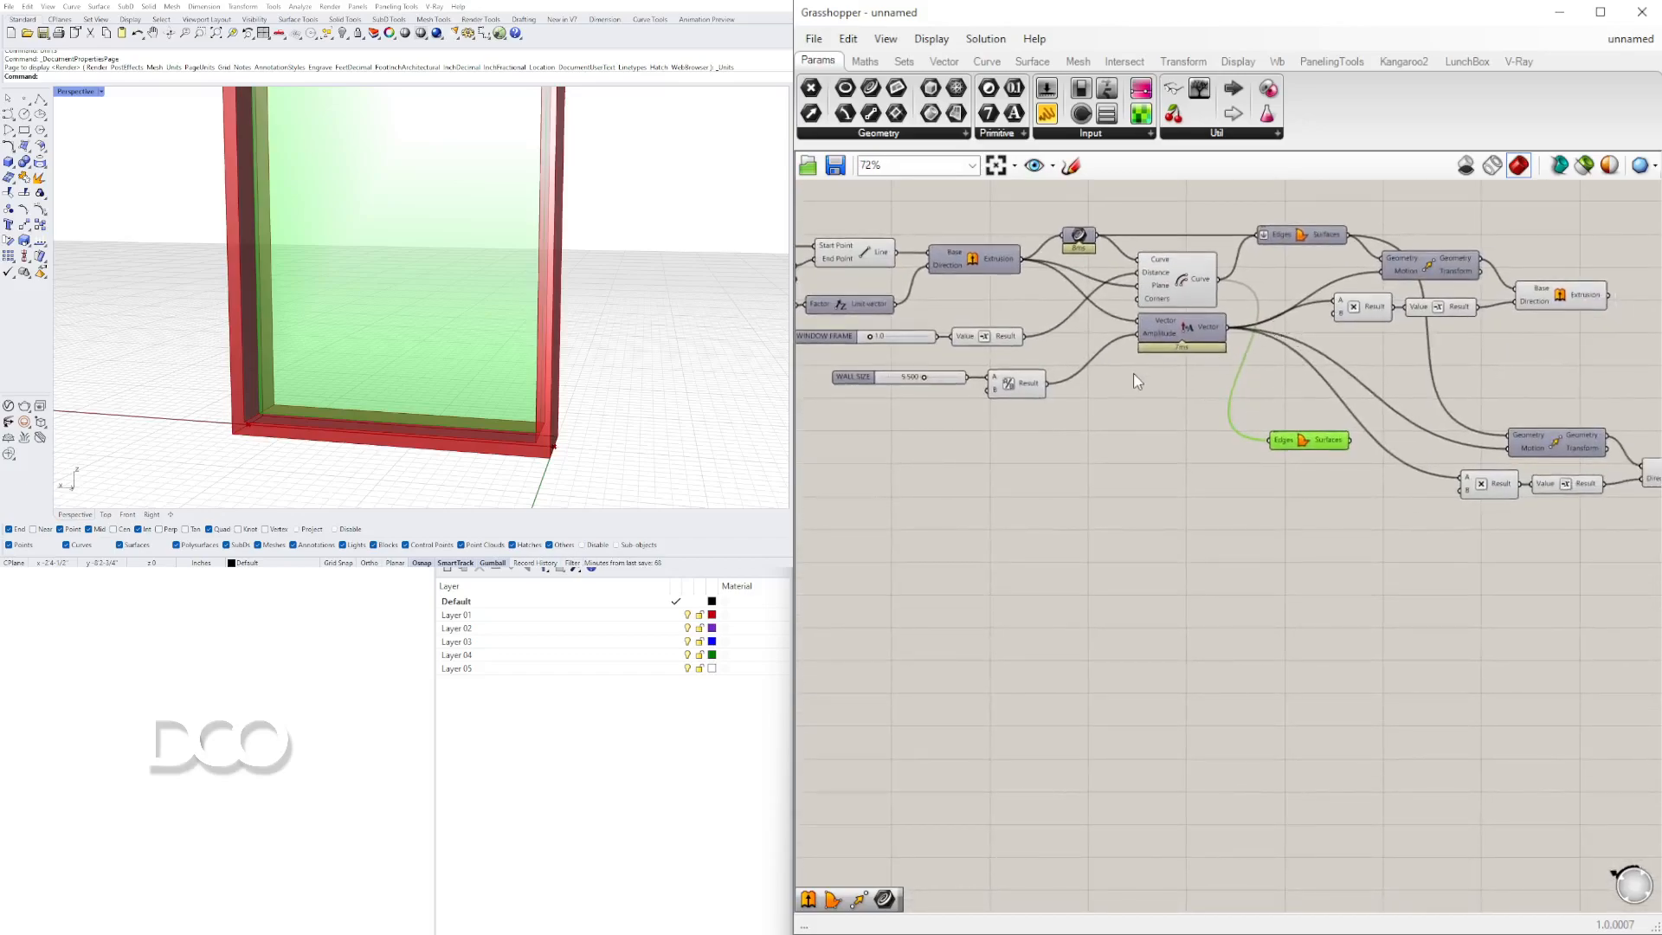
pyautogui.hotkey('ctrl', 'z')
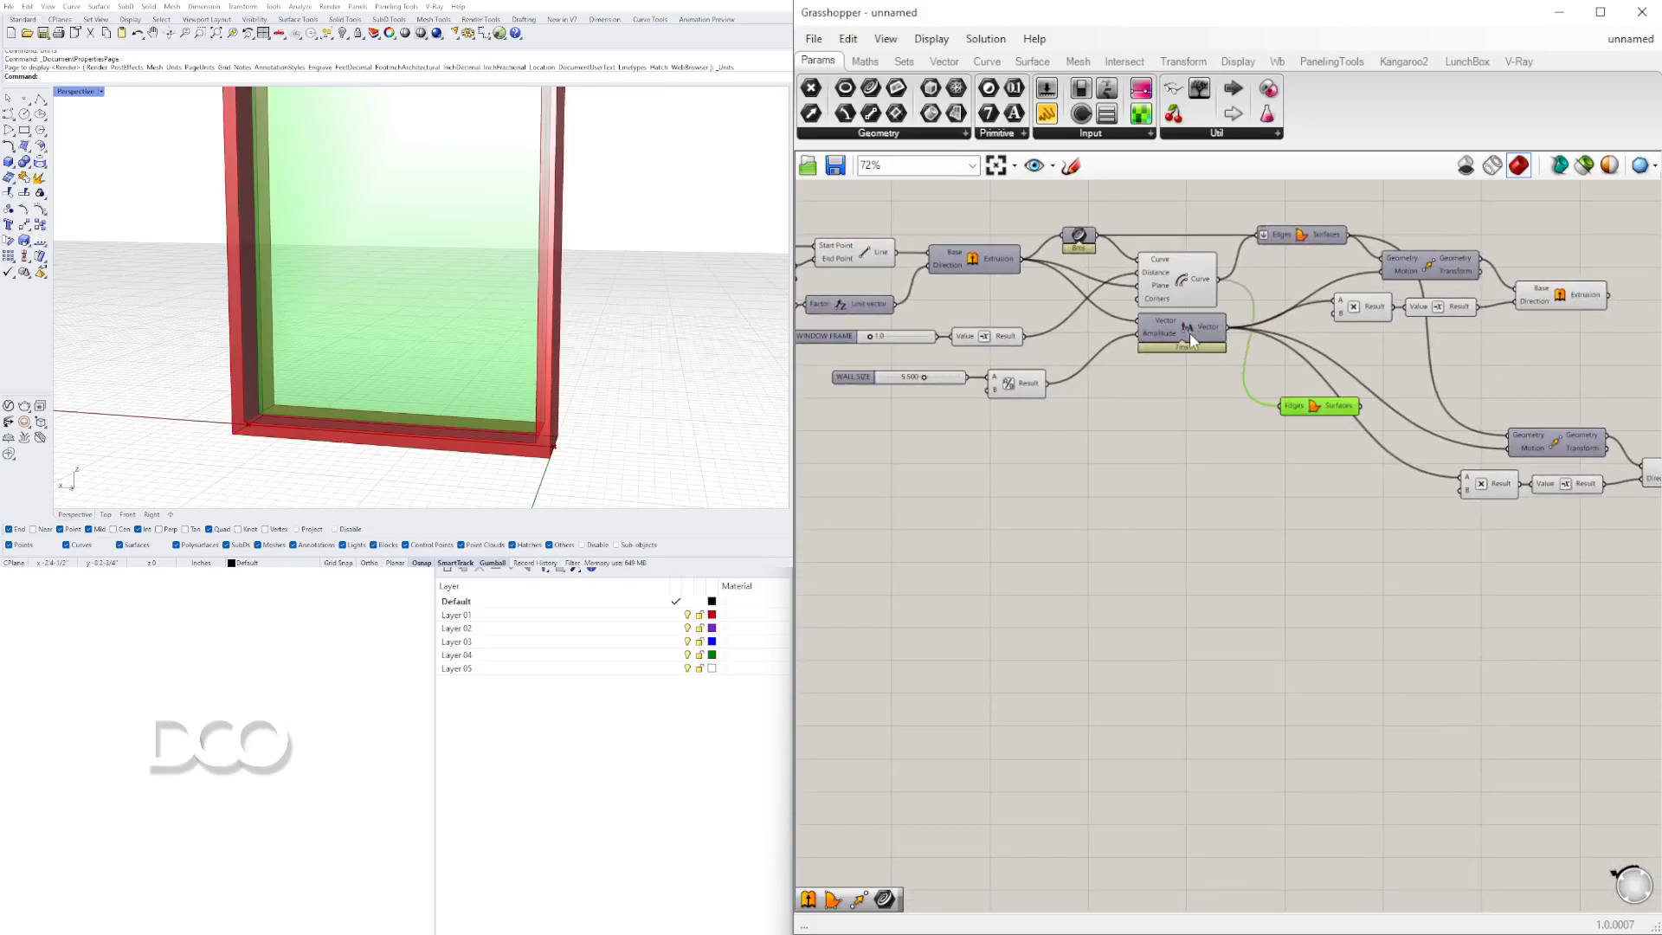
pyautogui.hotkey('ctrl', 'z')
# Duplicate the WALL SIZE slider with its Division, Amplitude, Move, Multiplication, Negative and Extrude components, placing the copies below the originals
pyautogui.click(1566, 342)
pyautogui.moveTo(1566, 340); pyautogui.dragTo(1356, 273)
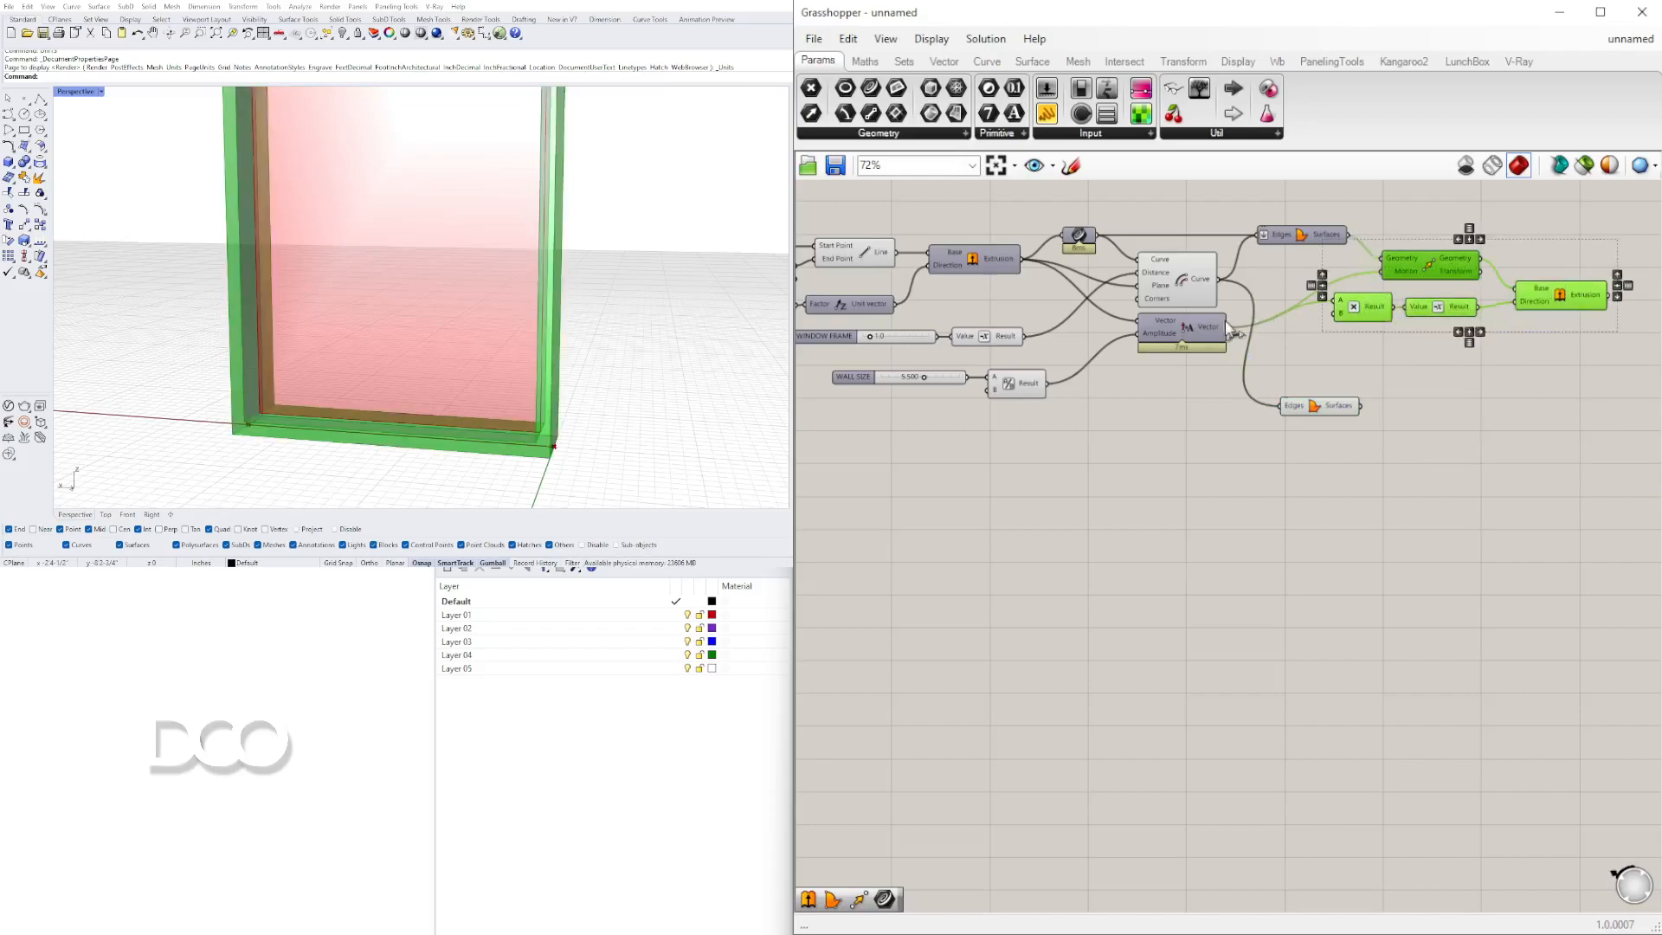
pyautogui.moveTo(1075, 426); pyautogui.dragTo(928, 383)
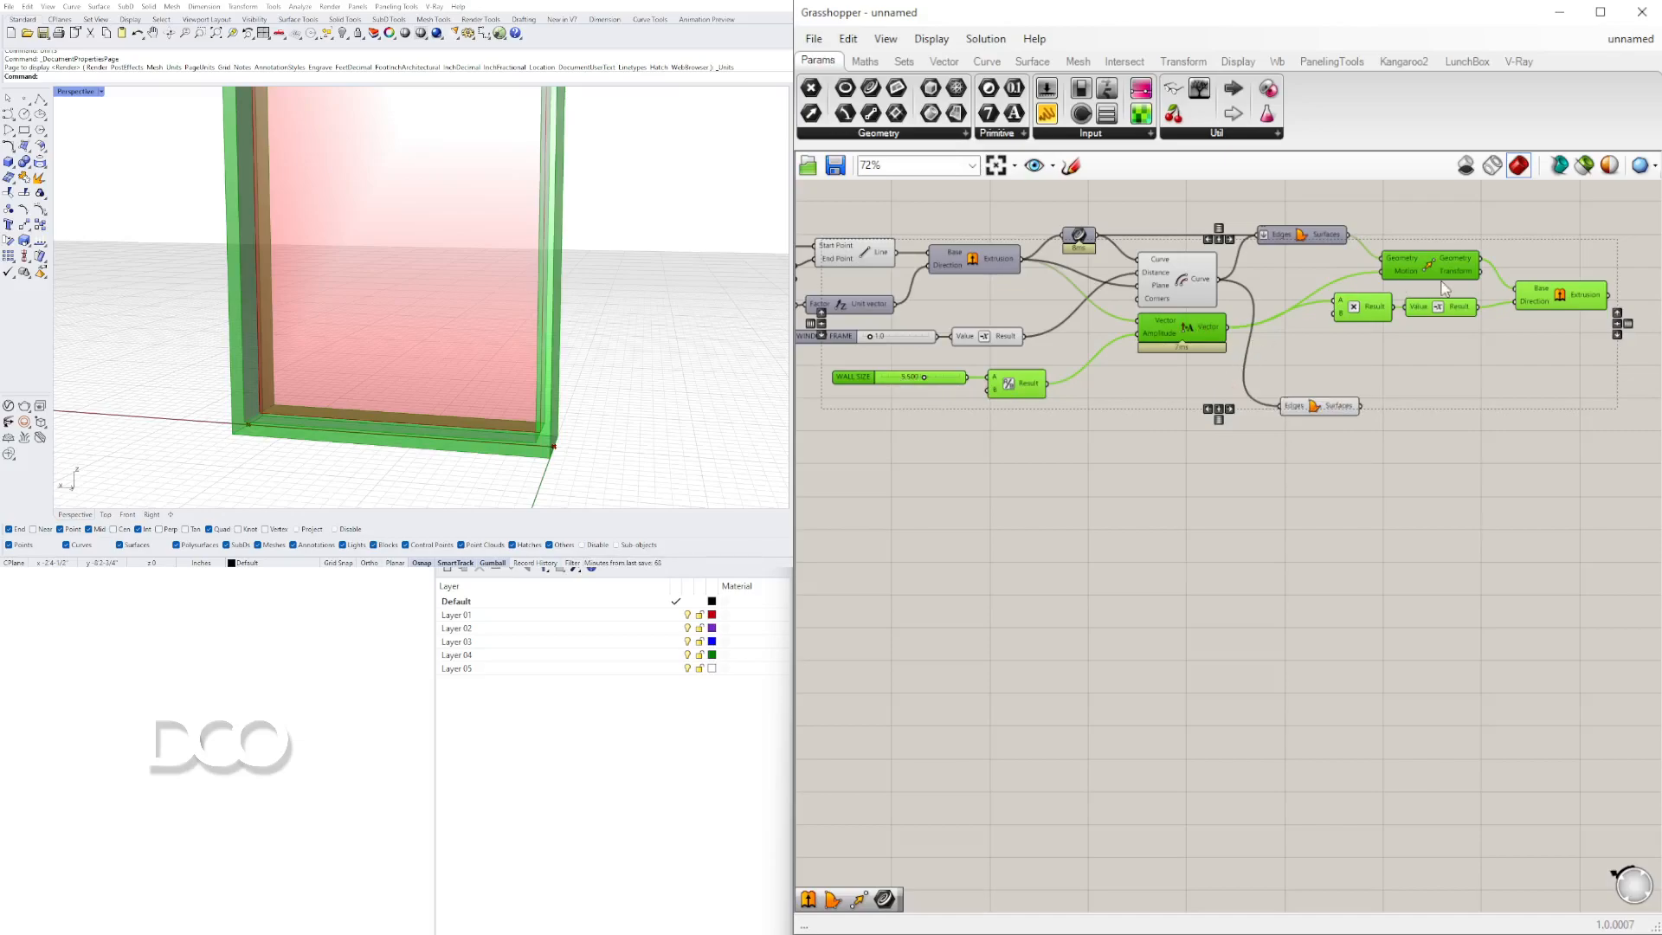
pyautogui.moveTo(1409, 267); pyautogui.dragTo(1411, 338)
pyautogui.click(1389, 416)
# Move the second Boundary Surfaces component up beside the duplicated Move component
pyautogui.moveTo(1315, 412); pyautogui.dragTo(1329, 352)
pyautogui.scroll(2, 1234, 364)
pyautogui.scroll(-1, 1162, 435)
pyautogui.click(1158, 432)
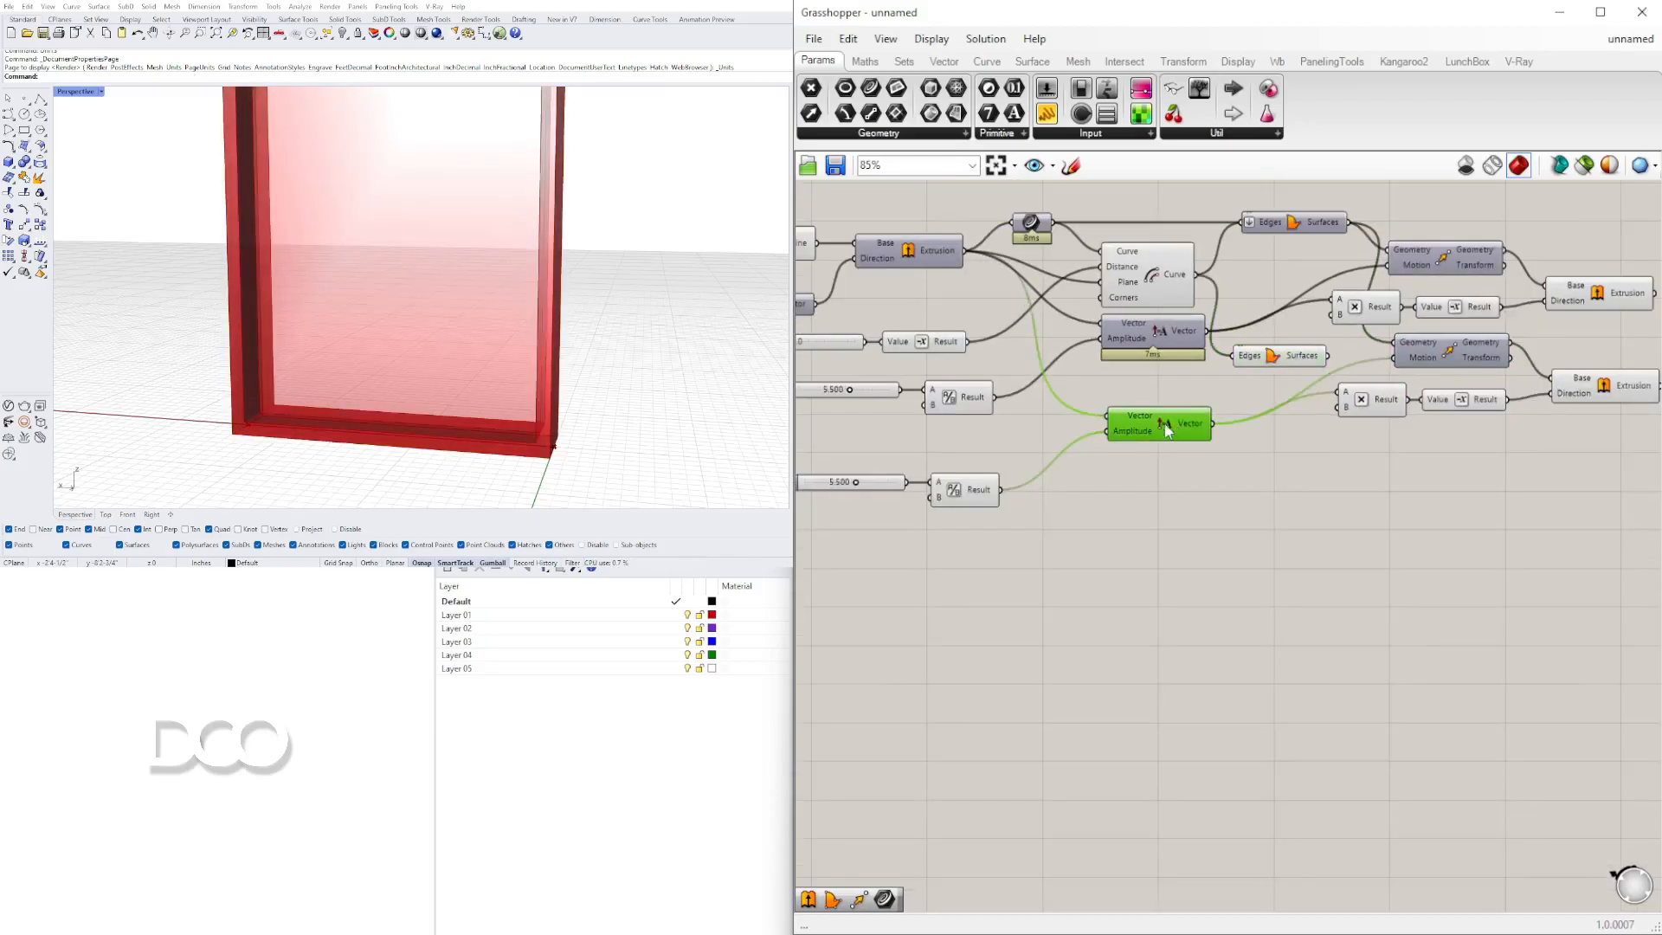
pyautogui.moveTo(1243, 408); pyautogui.dragTo(1078, 475, button='right')
pyautogui.scroll(2, 1077, 475)
pyautogui.moveTo(1143, 424); pyautogui.dragTo(1059, 458, button='right')
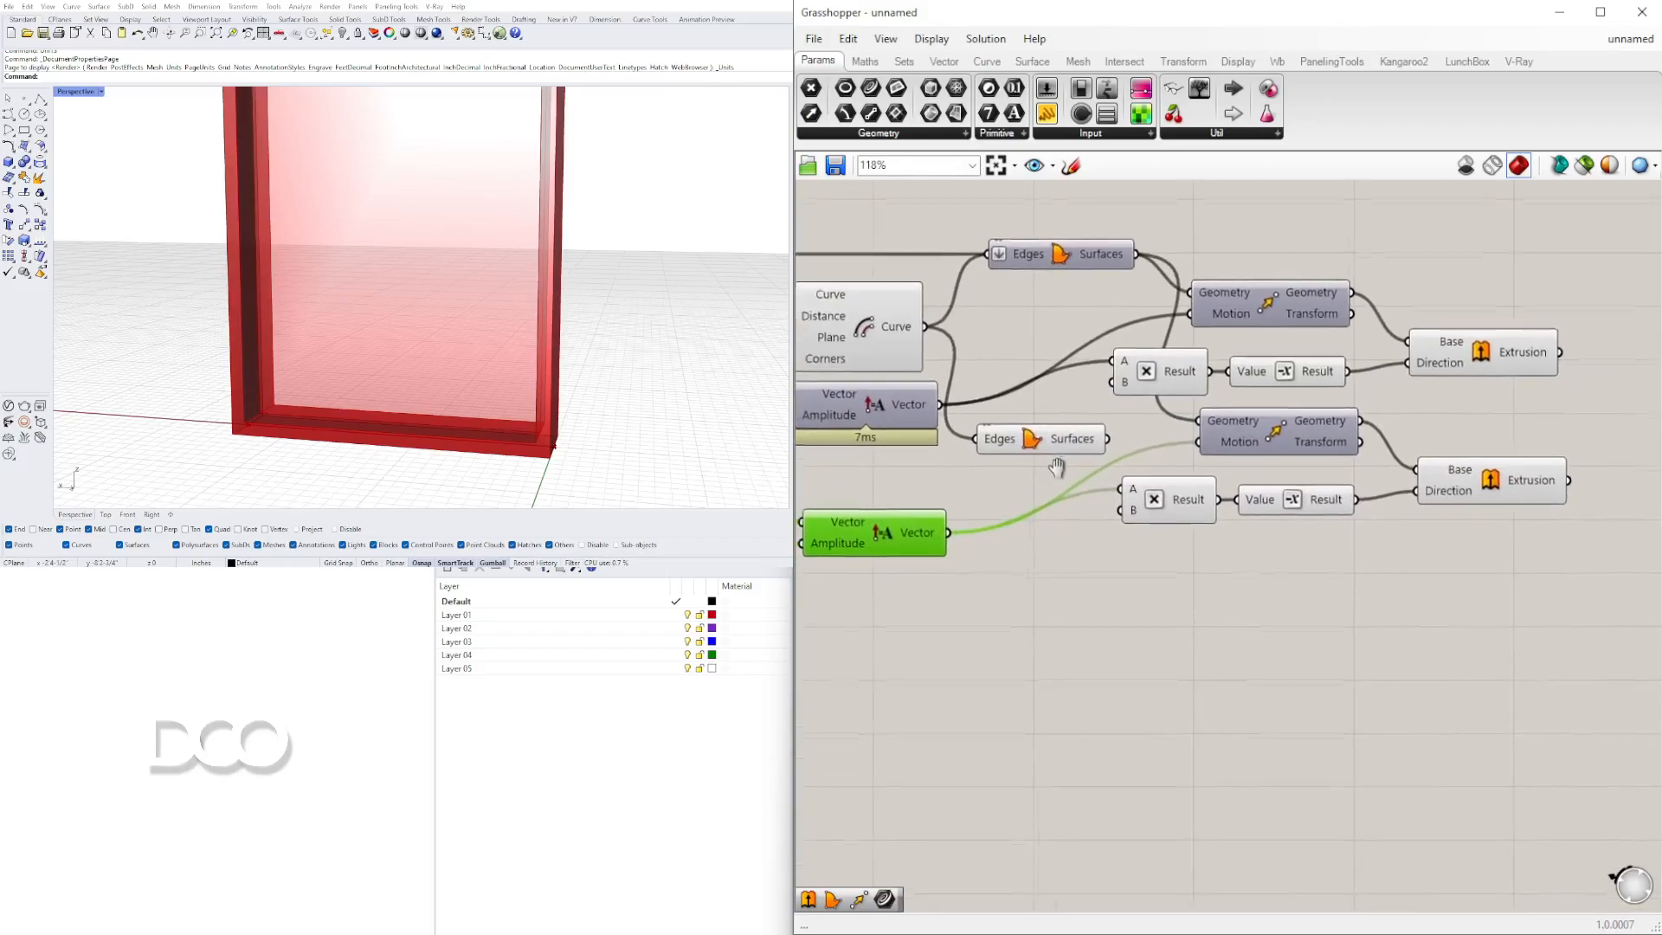
# Shift the duplicated and the original Move, Multiplication, Negative and Extrude groups away from the Boundary Surfaces components
pyautogui.scroll(-4, 1084, 511)
pyautogui.moveTo(1456, 588); pyautogui.dragTo(1094, 453)
pyautogui.moveTo(1191, 469); pyautogui.dragTo(1253, 506)
pyautogui.click(1306, 586)
pyautogui.moveTo(1380, 407); pyautogui.dragTo(1121, 478)
pyautogui.moveTo(1190, 415); pyautogui.dragTo(1276, 410)
pyautogui.click(1374, 325)
# Reposition the second Boundary Surfaces component and wire its Surfaces output into the duplicated Move's Geometry input
pyautogui.scroll(3, 1223, 484)
pyautogui.moveTo(1111, 530); pyautogui.dragTo(1062, 498)
pyautogui.moveTo(1088, 502); pyautogui.dragTo(1355, 479, button='right')
pyautogui.moveTo(1340, 476); pyautogui.dragTo(1472, 490)
# Set the duplicated WALL SIZE slider to 0.2
pyautogui.moveTo(1524, 466); pyautogui.dragTo(1131, 451, button='right')
pyautogui.scroll(-2, 1195, 450)
pyautogui.click(1225, 442)
pyautogui.click(1294, 503)
pyautogui.scroll(-4, 673, 270)
pyautogui.scroll(8, 943, 547)
pyautogui.doubleClick(1125, 526)
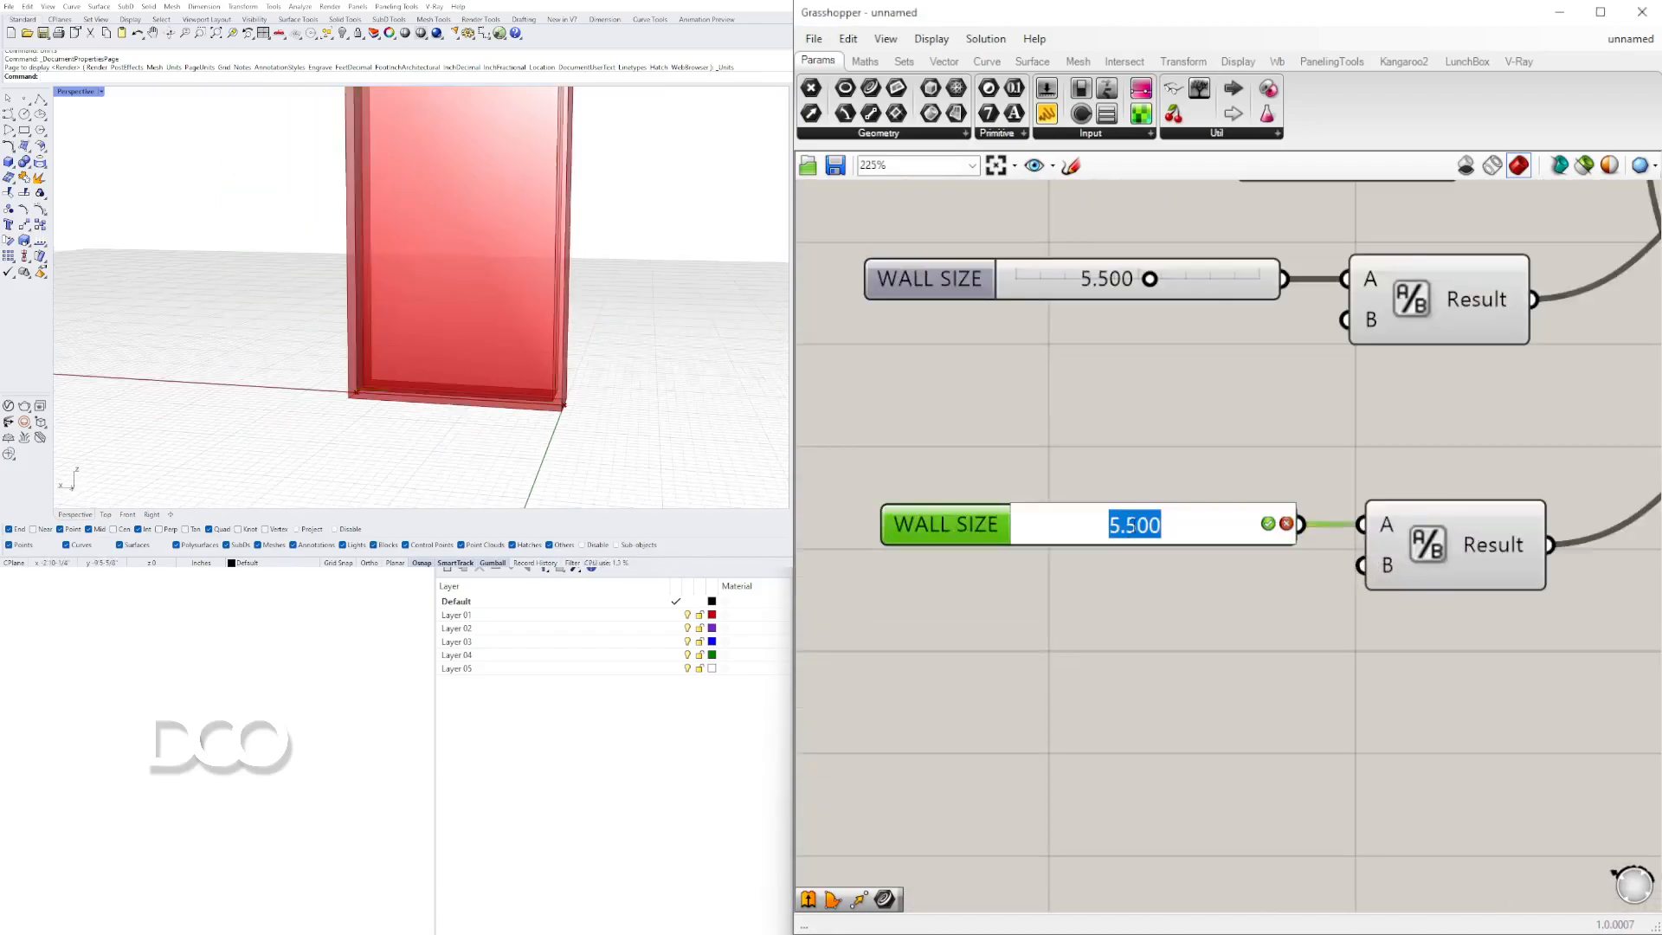
pyautogui.write('0.2')
pyautogui.press('Return')
# Hide the previews of the second Boundary Surfaces and the duplicated Move, Multiplication and Negative components
pyautogui.scroll(-5, 1218, 618)
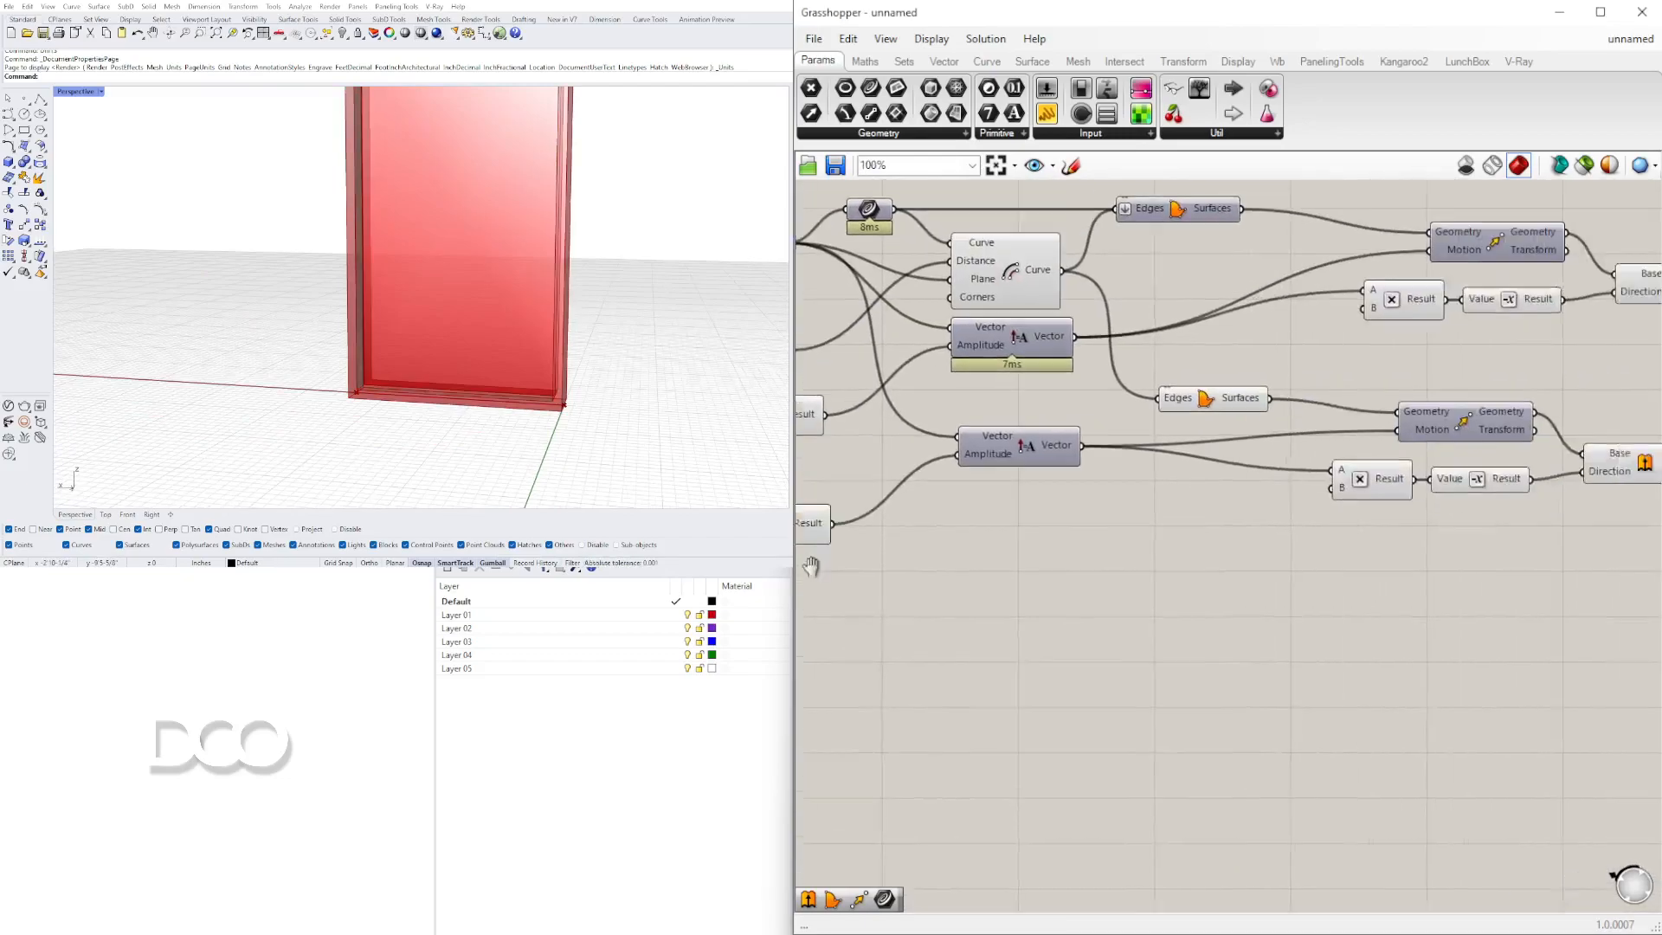
pyautogui.moveTo(1218, 618); pyautogui.dragTo(1359, 648, button='right')
pyautogui.moveTo(1378, 603); pyautogui.dragTo(1116, 454)
pyautogui.press('space')
pyautogui.click(1205, 395)
pyautogui.click(1395, 452)
# Place the duplicated Move, Multiplication, Negative and Extrude group and the duplicated Amplitude closer to the second Boundary Surfaces
pyautogui.moveTo(1513, 630); pyautogui.dragTo(1215, 460)
pyautogui.scroll(2, 1319, 502)
pyautogui.moveTo(1314, 512); pyautogui.dragTo(1203, 500)
pyautogui.click(1202, 421)
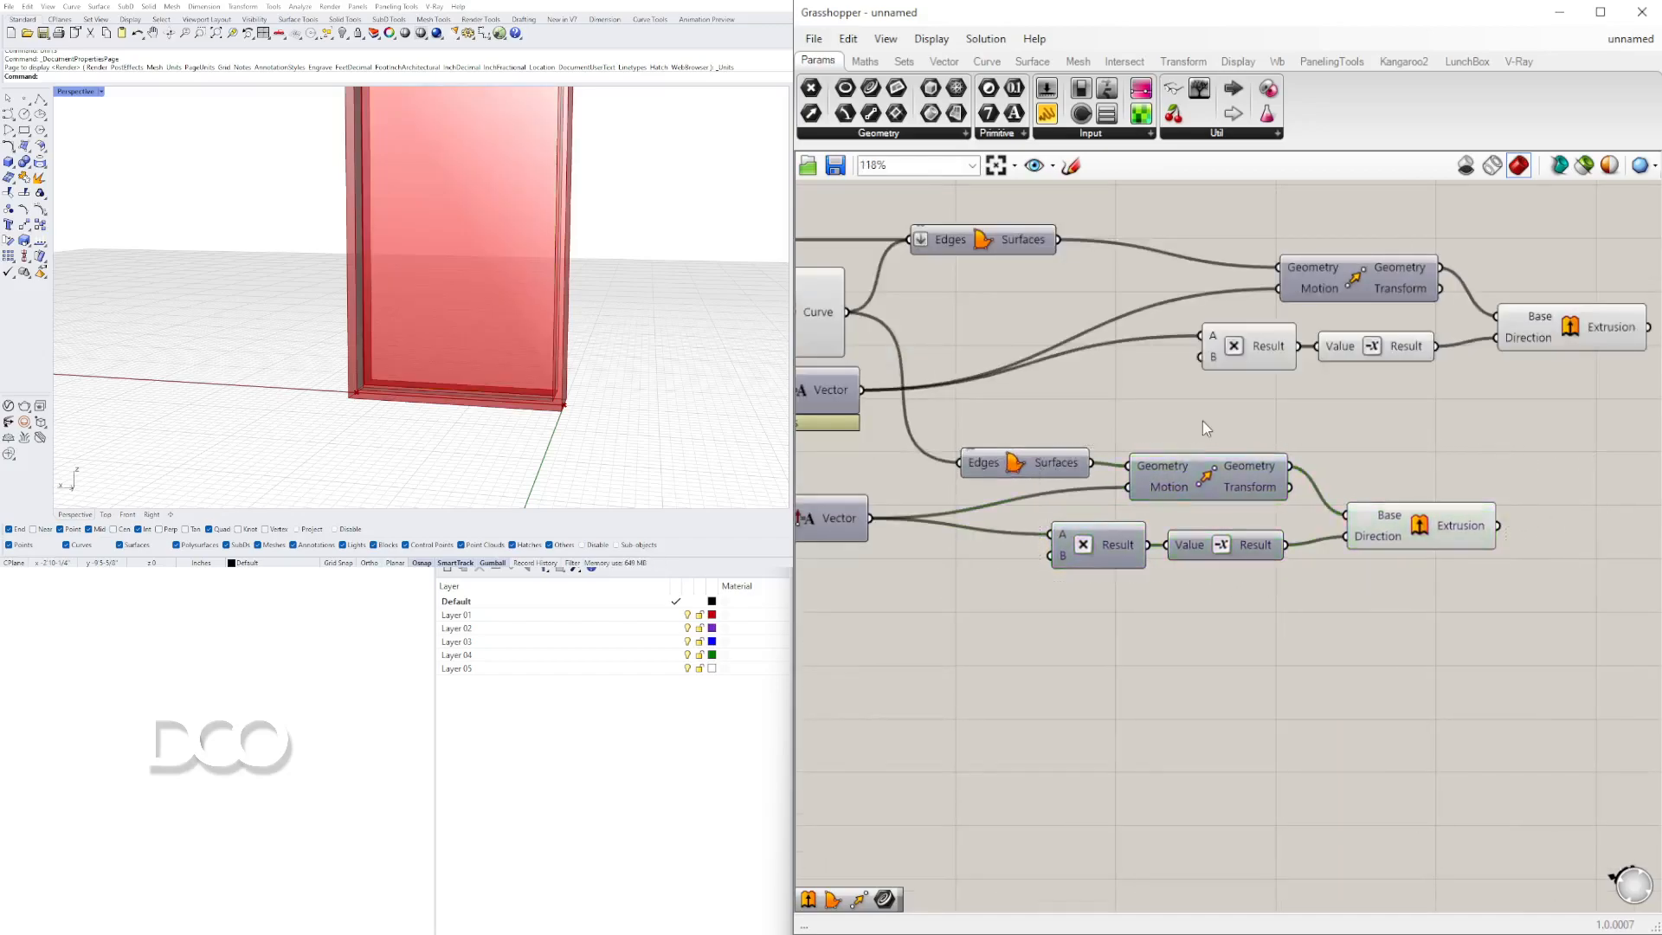
pyautogui.scroll(-3, 1306, 555)
pyautogui.scroll(3, 1307, 555)
pyautogui.moveTo(996, 515); pyautogui.dragTo(1091, 530)
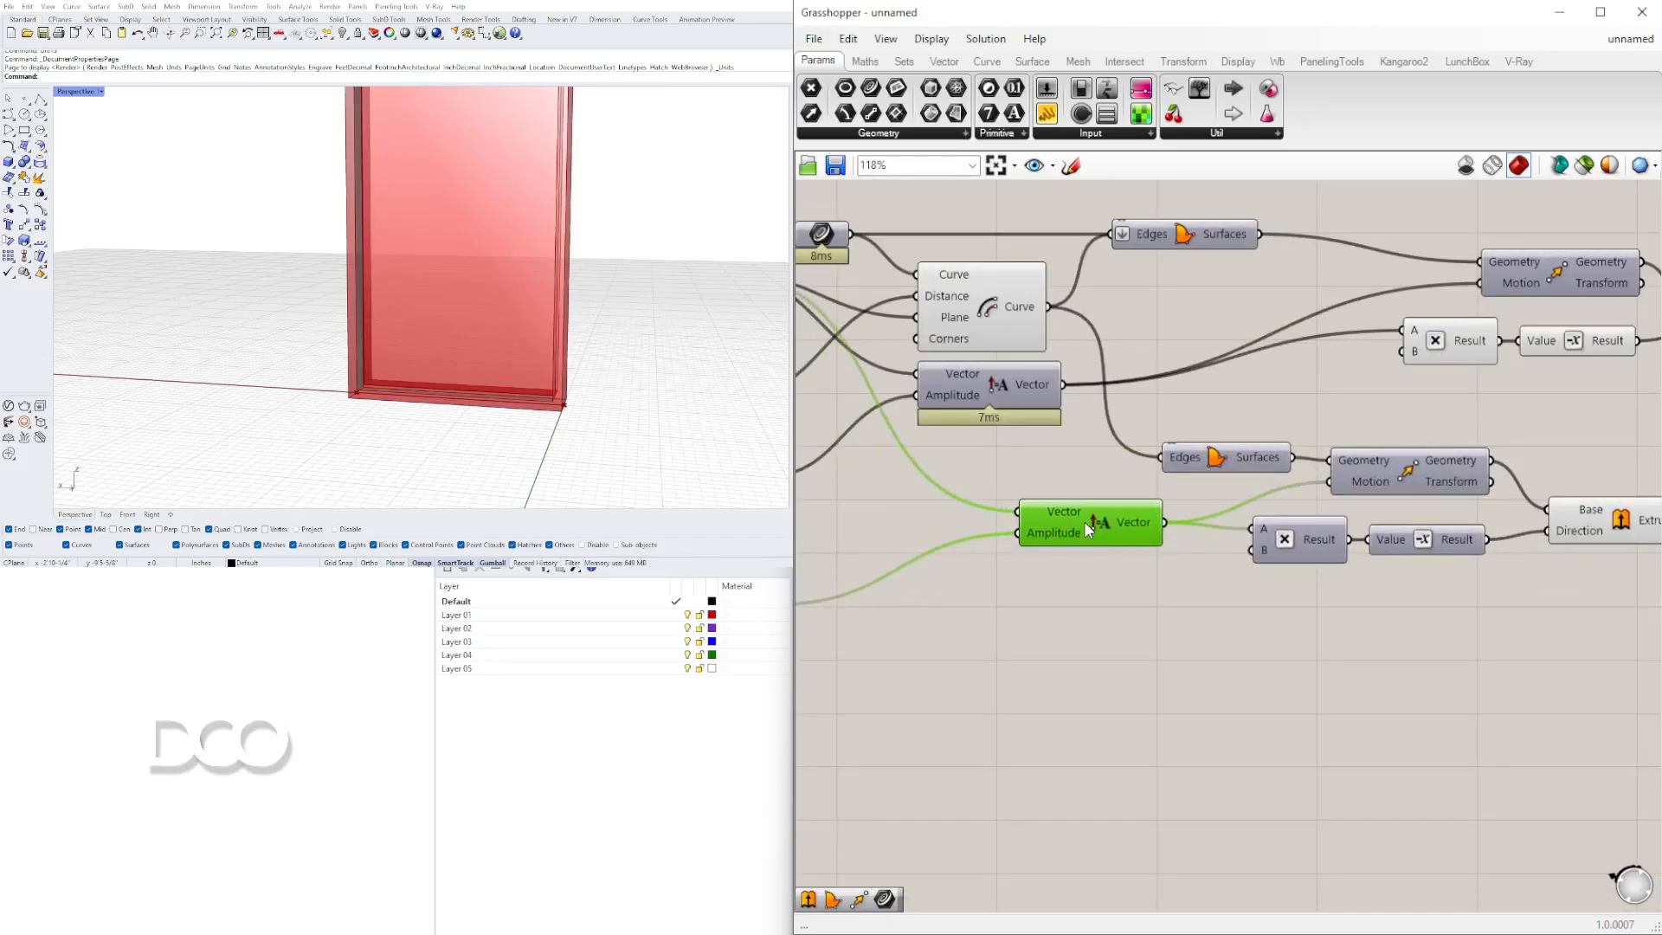
pyautogui.click(1213, 624)
# Bring the original Move, Multiplication, Negative and Extrude group closer to the first Boundary Surfaces component
pyautogui.scroll(-3, 1504, 620)
pyautogui.moveTo(1504, 619); pyautogui.dragTo(1281, 669, button='right')
pyautogui.scroll(1, 1281, 668)
pyautogui.moveTo(1563, 492); pyautogui.dragTo(1166, 364)
pyautogui.moveTo(1304, 417); pyautogui.dragTo(1190, 398)
pyautogui.click(1208, 357)
pyautogui.moveTo(1208, 356); pyautogui.dragTo(1303, 375, button='right')
pyautogui.moveTo(1358, 487); pyautogui.dragTo(1226, 456)
pyautogui.click(1349, 530)
# Move the duplicated WALL SIZE slider and its Division component up beneath the original pair
pyautogui.moveTo(1216, 529); pyautogui.dragTo(1446, 527, button='right')
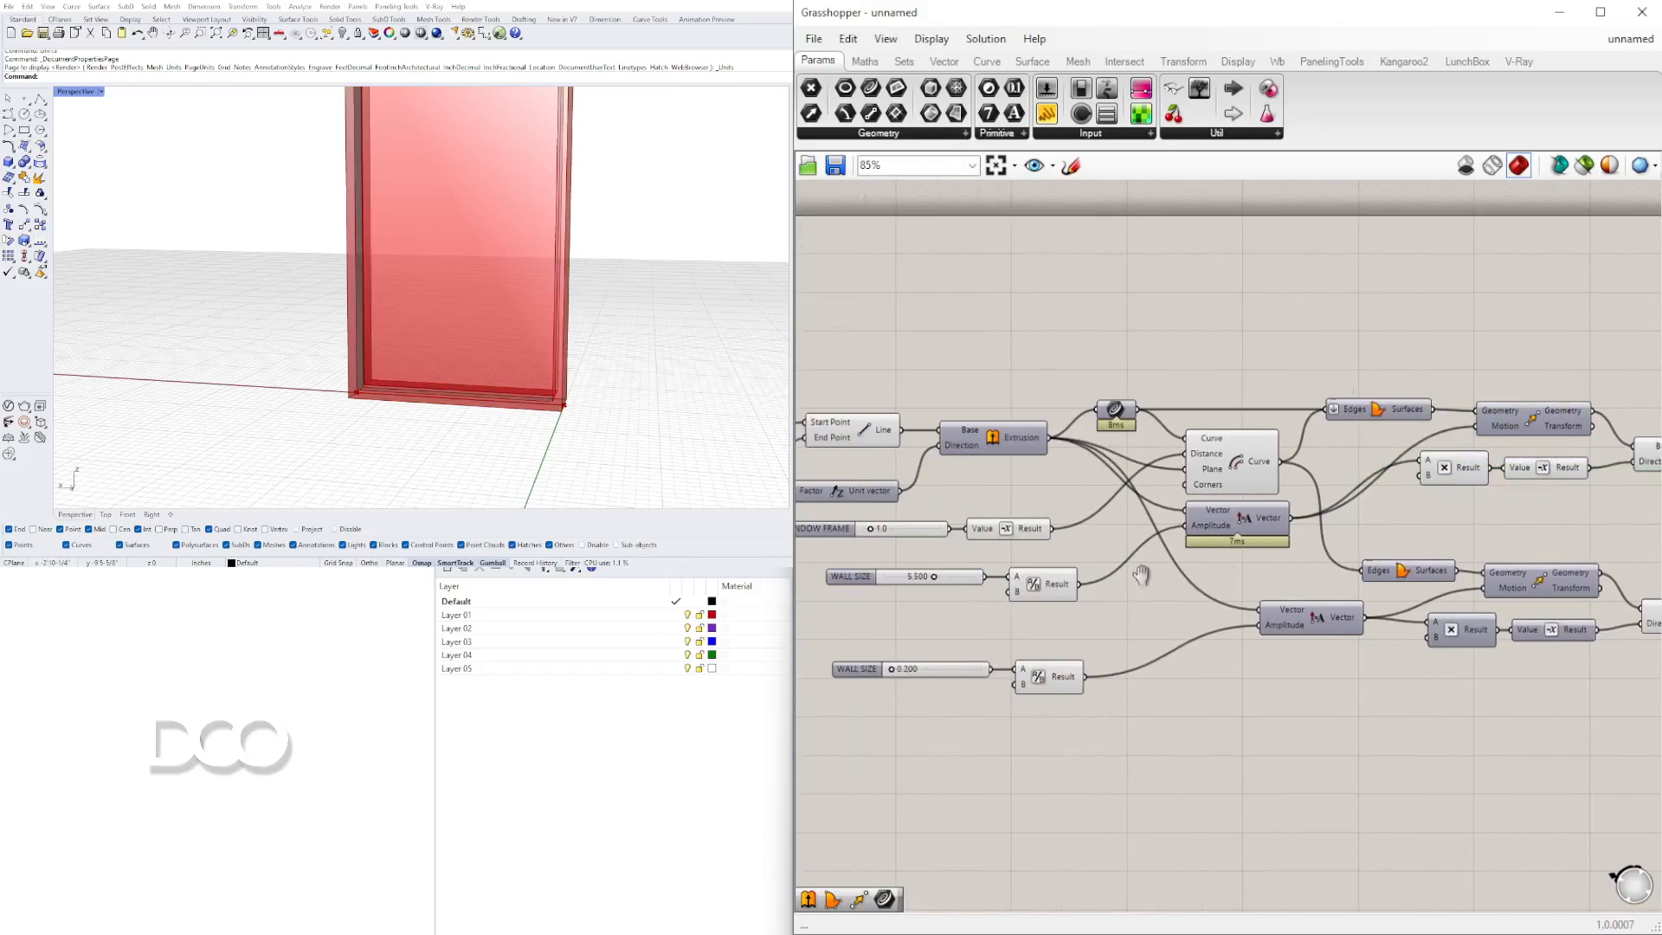
pyautogui.moveTo(1088, 684); pyautogui.dragTo(1179, 594, button='right')
pyautogui.moveTo(1203, 632); pyautogui.dragTo(1004, 549)
pyautogui.moveTo(1154, 586); pyautogui.dragTo(1144, 547)
pyautogui.click(1137, 604)
# Hide the previews of the original frame chain's intermediate components and turn the Offset Curve's preview back on
pyautogui.moveTo(1627, 599); pyautogui.dragTo(1221, 602, button='right')
pyautogui.click(1254, 525)
pyautogui.moveTo(415, 282); pyautogui.dragTo(485, 329, button='right')
pyautogui.moveTo(1250, 424); pyautogui.dragTo(1427, 481, button='right')
pyautogui.moveTo(1336, 505); pyautogui.dragTo(987, 360)
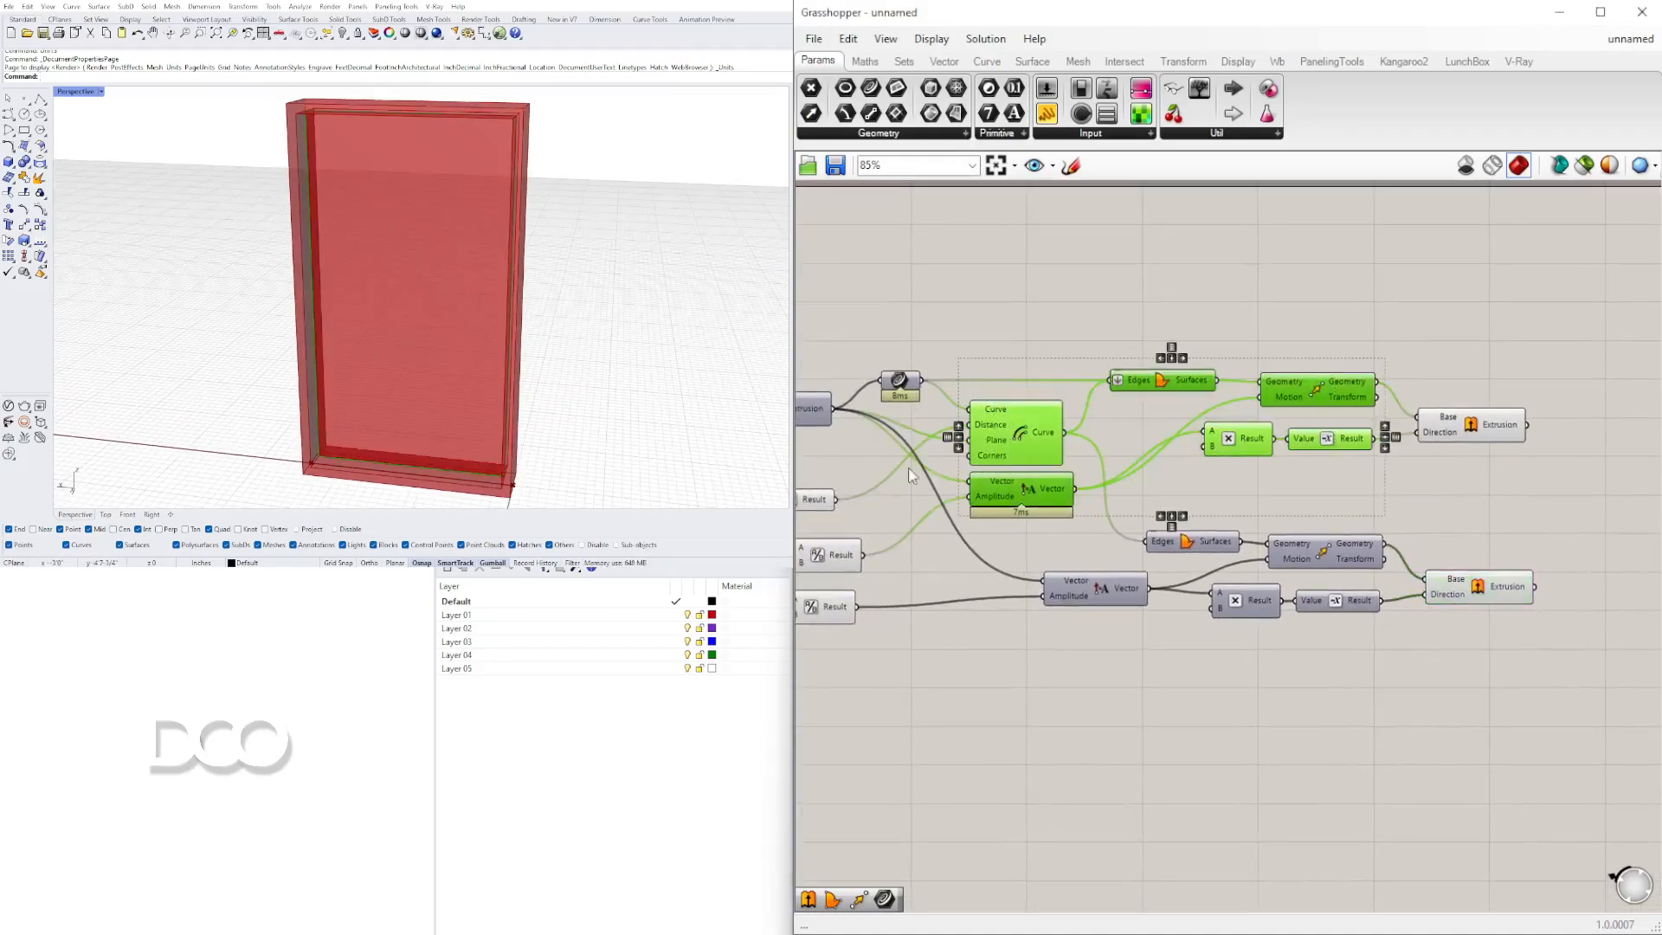
pyautogui.middleClick(1009, 433)
pyautogui.click(1064, 374)
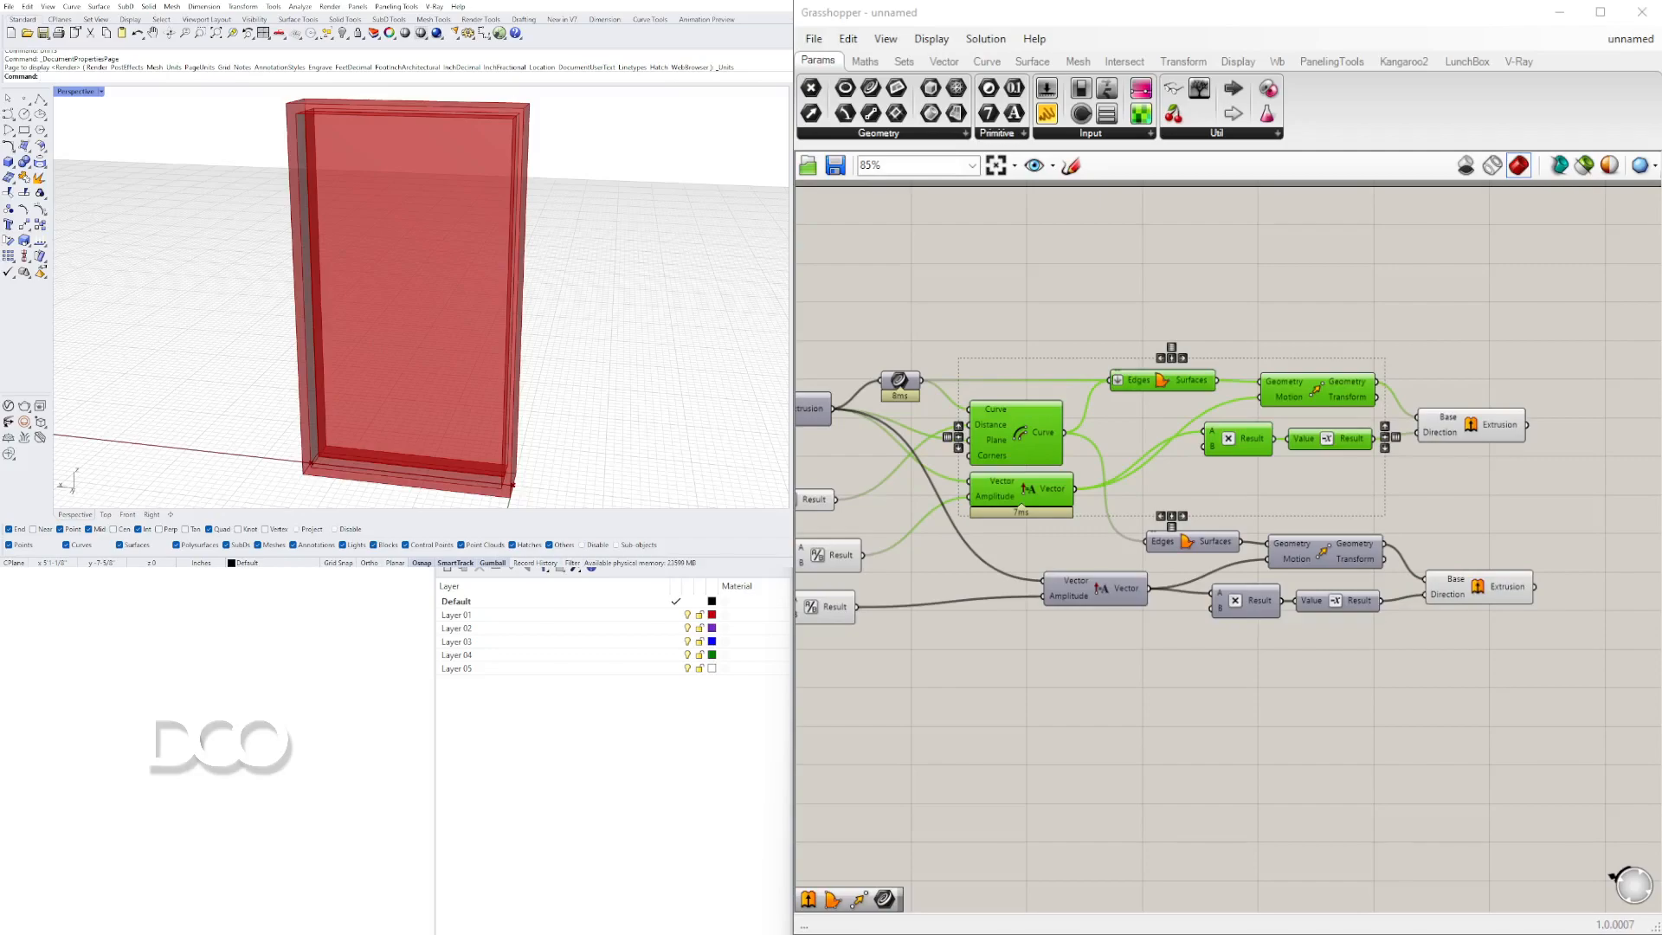
pyautogui.click(1095, 376)
pyautogui.rightClick(1023, 435)
pyautogui.click(1056, 470)
# Examine the lower corner of the window and look at the double-hung window anatomy diagram in the browser
pyautogui.moveTo(347, 435); pyautogui.dragTo(464, 386, button='right')
pyautogui.scroll(6, 509, 400)
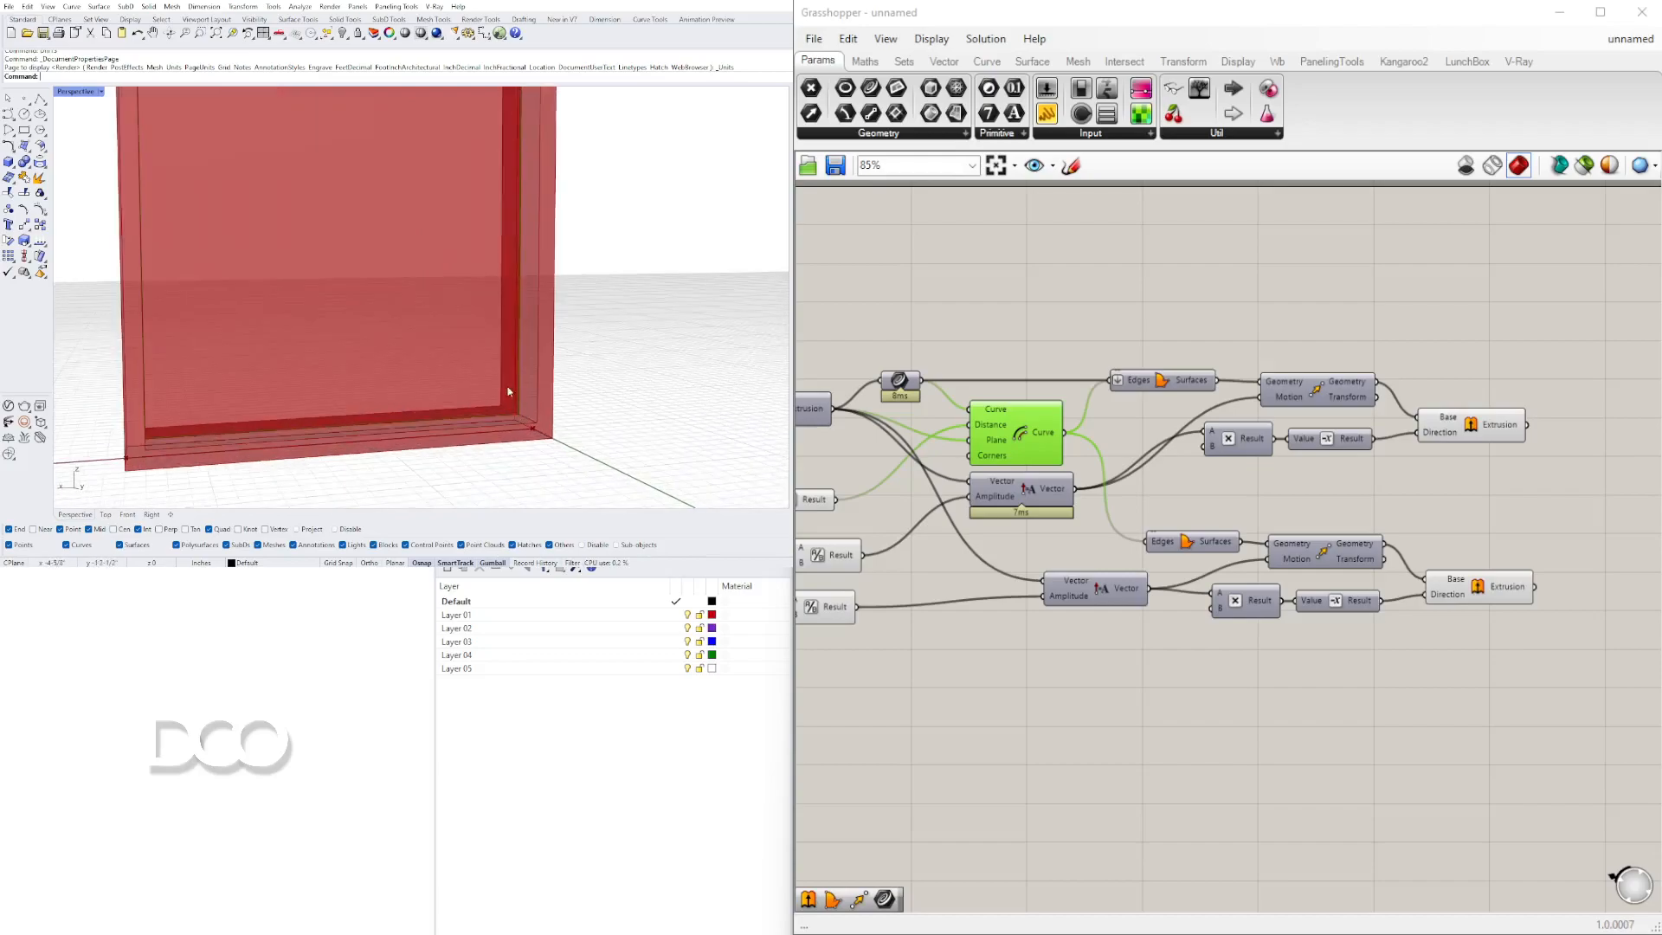
pyautogui.moveTo(1195, 331); pyautogui.dragTo(1252, 413, button='right')
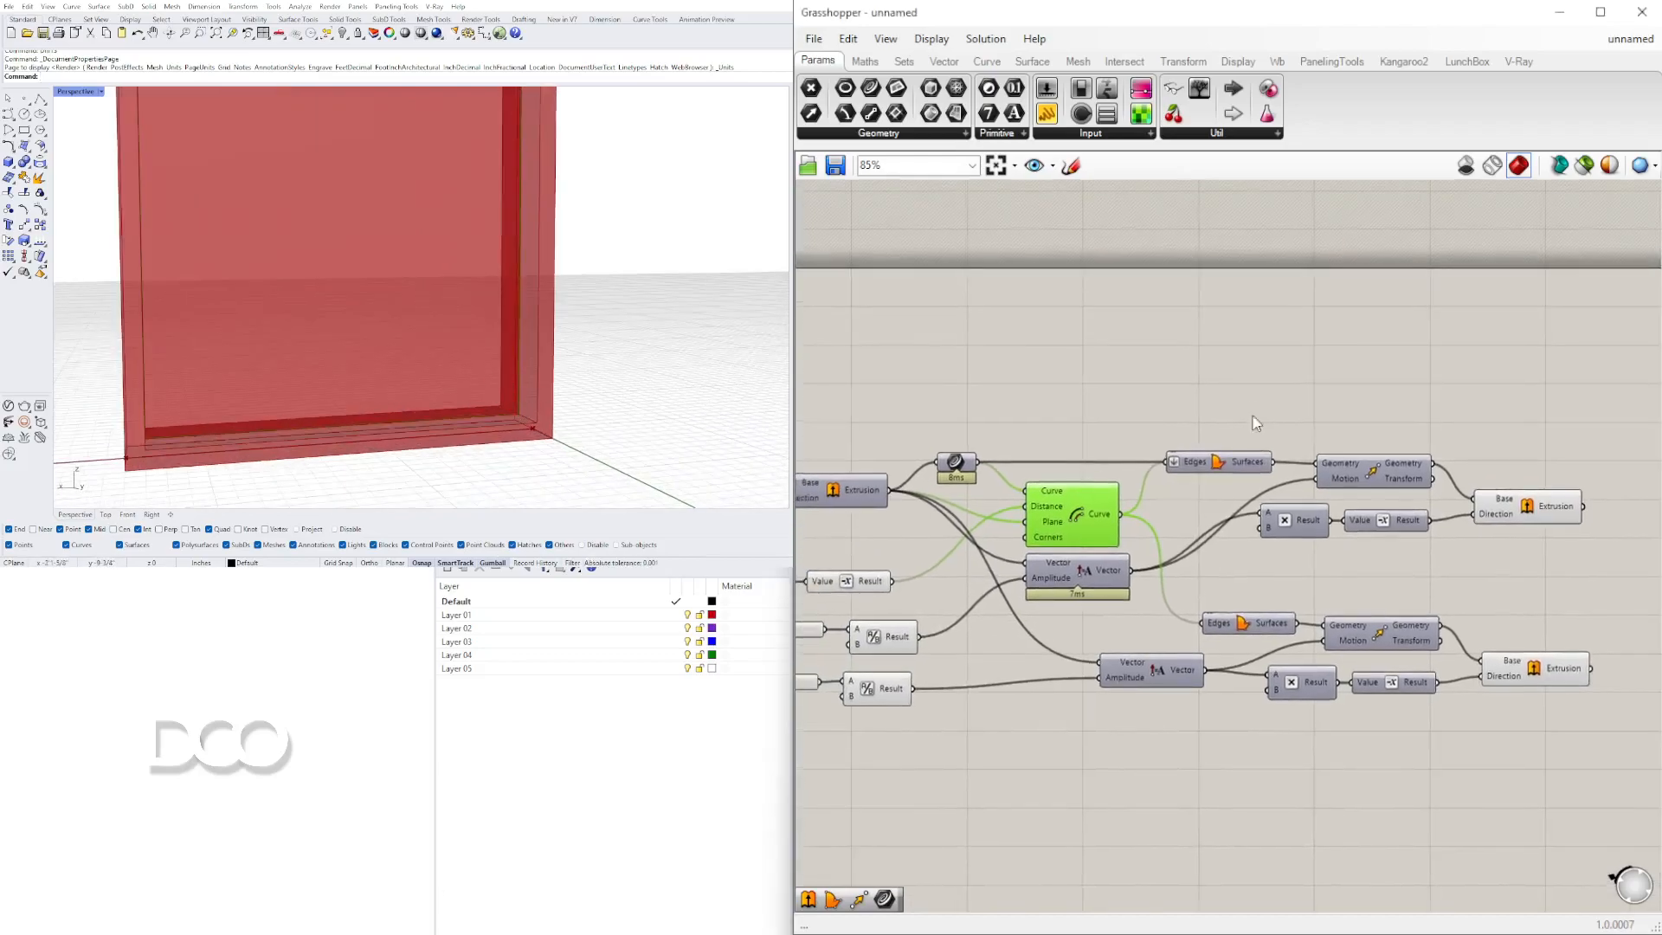
pyautogui.moveTo(1045, 538); pyautogui.dragTo(1052, 538)
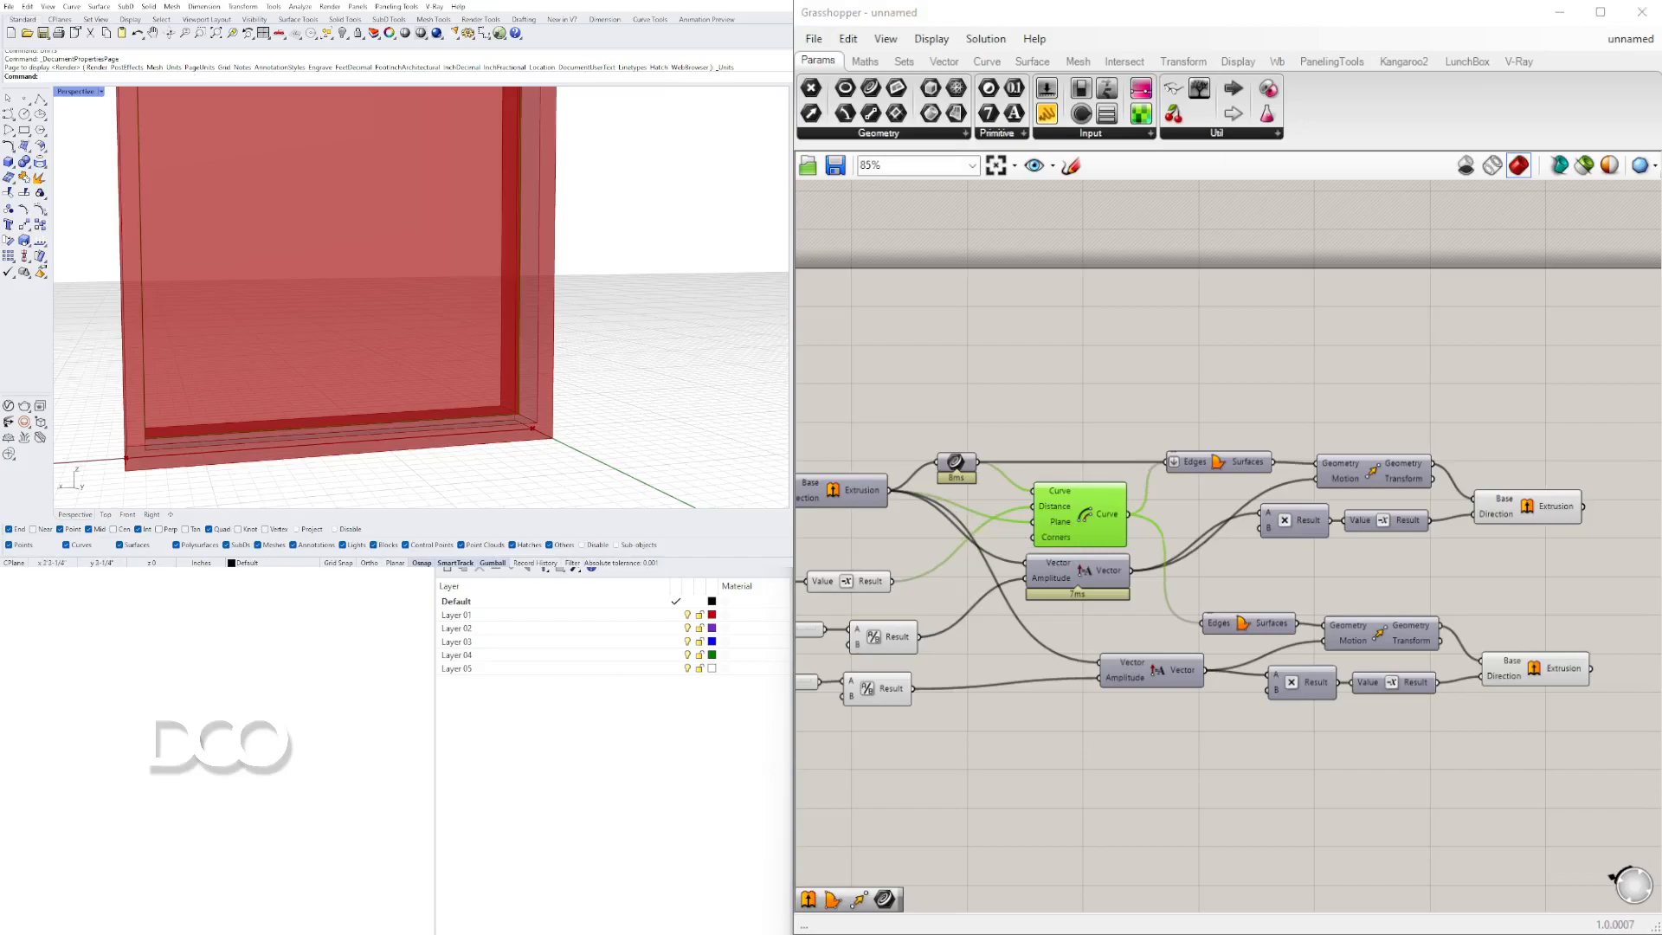
pyautogui.hotkey('alt', 'Tab')
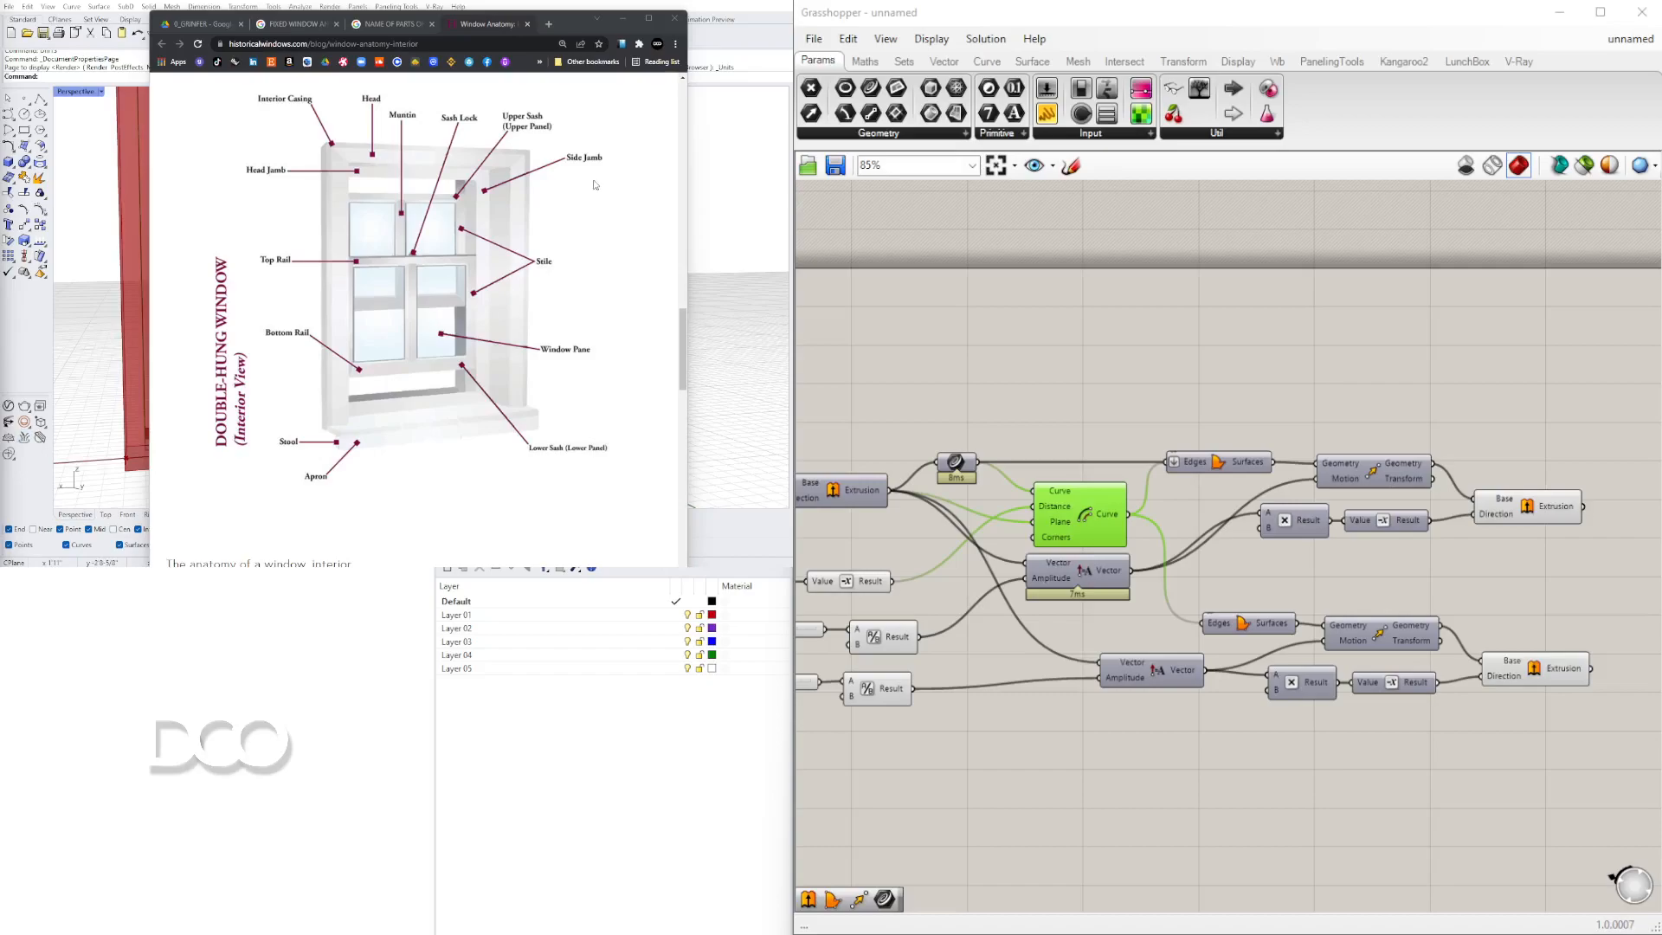
pyautogui.click(622, 18)
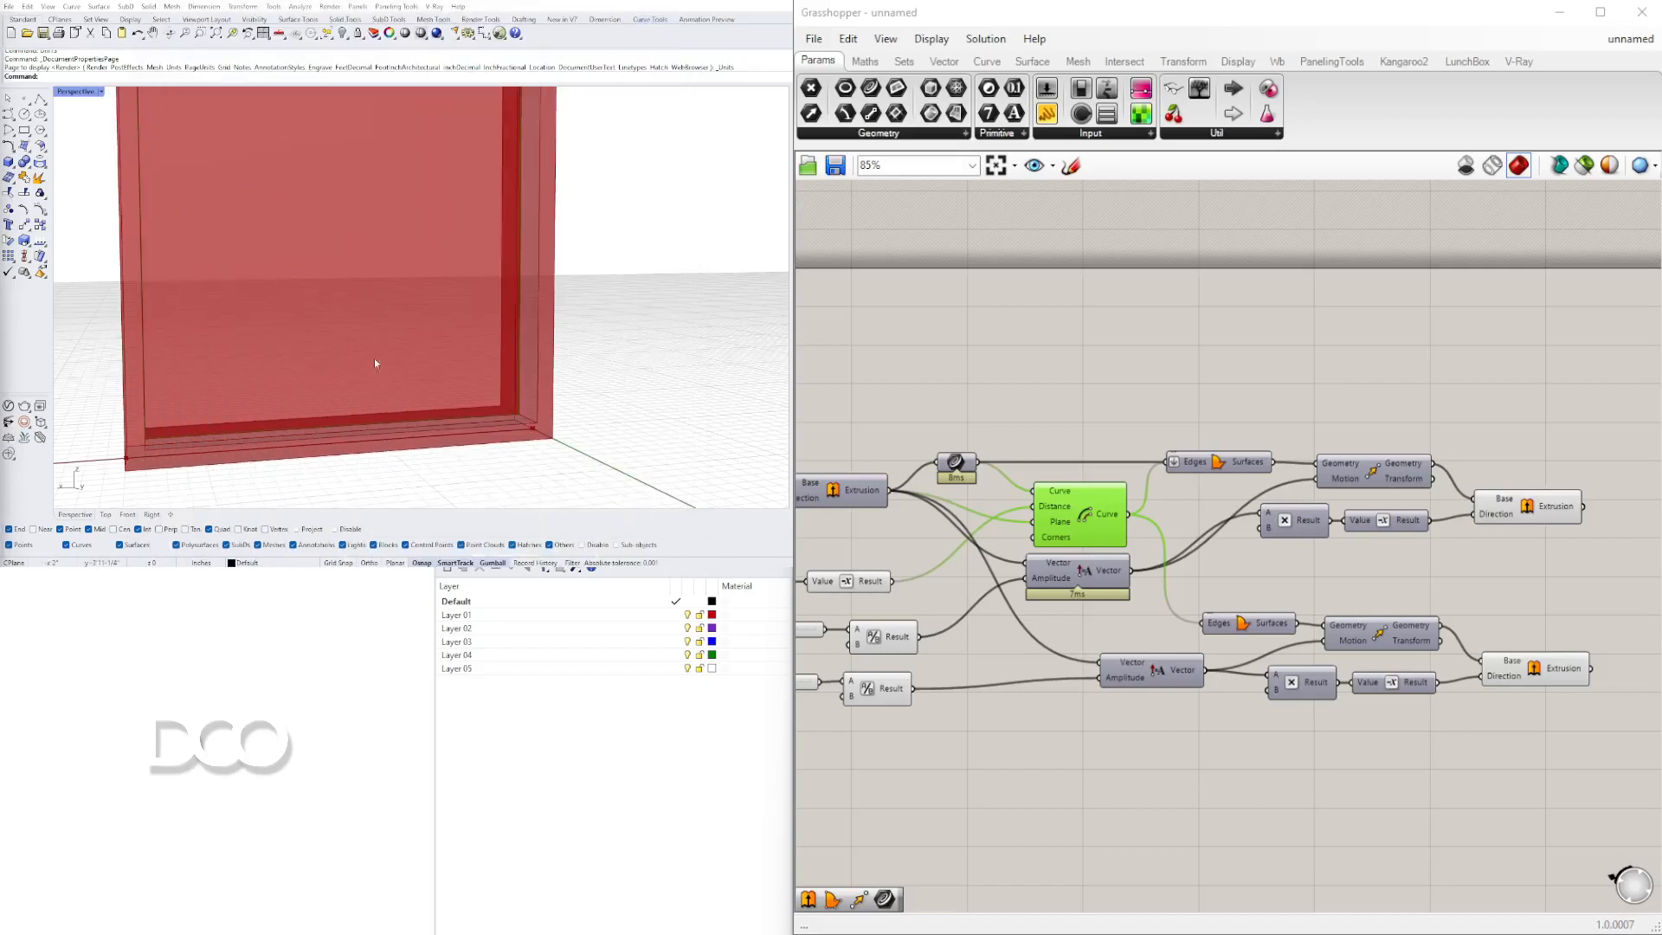
# Add a second Offset Curve component below the glass chain and feed the first Offset Curve's result into its Curve input
pyautogui.moveTo(1178, 421); pyautogui.dragTo(1257, 364, button='right')
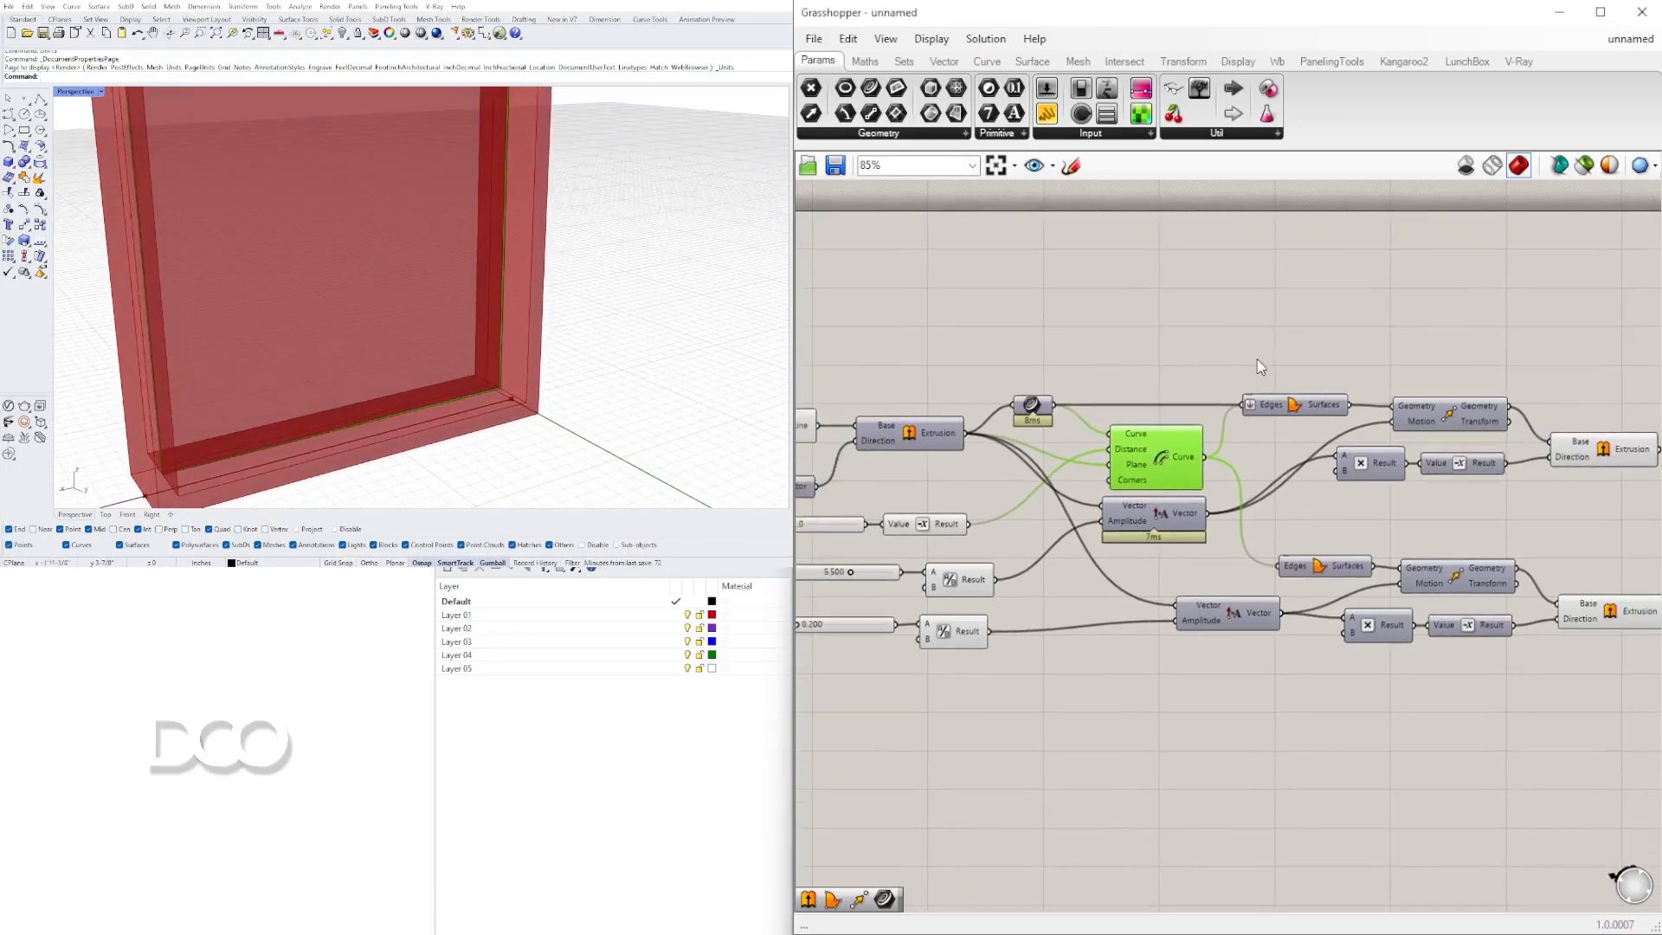
pyautogui.scroll(-1, 1267, 557)
pyautogui.doubleClick(1281, 688)
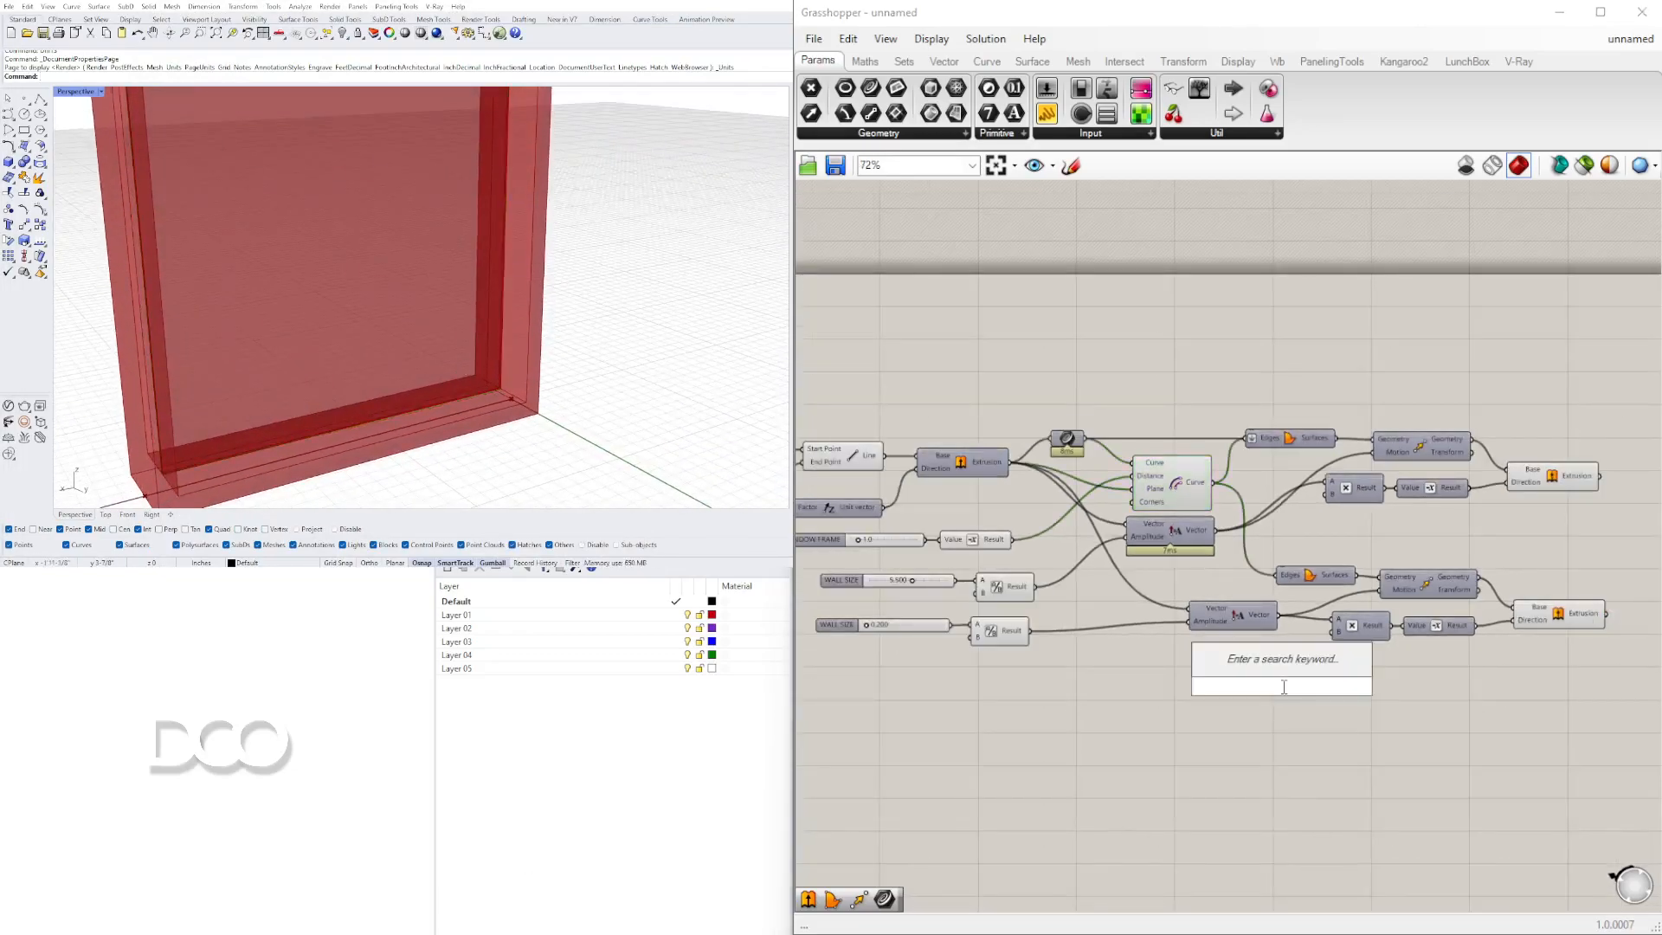
pyautogui.write('OFFS')
pyautogui.click(1250, 641)
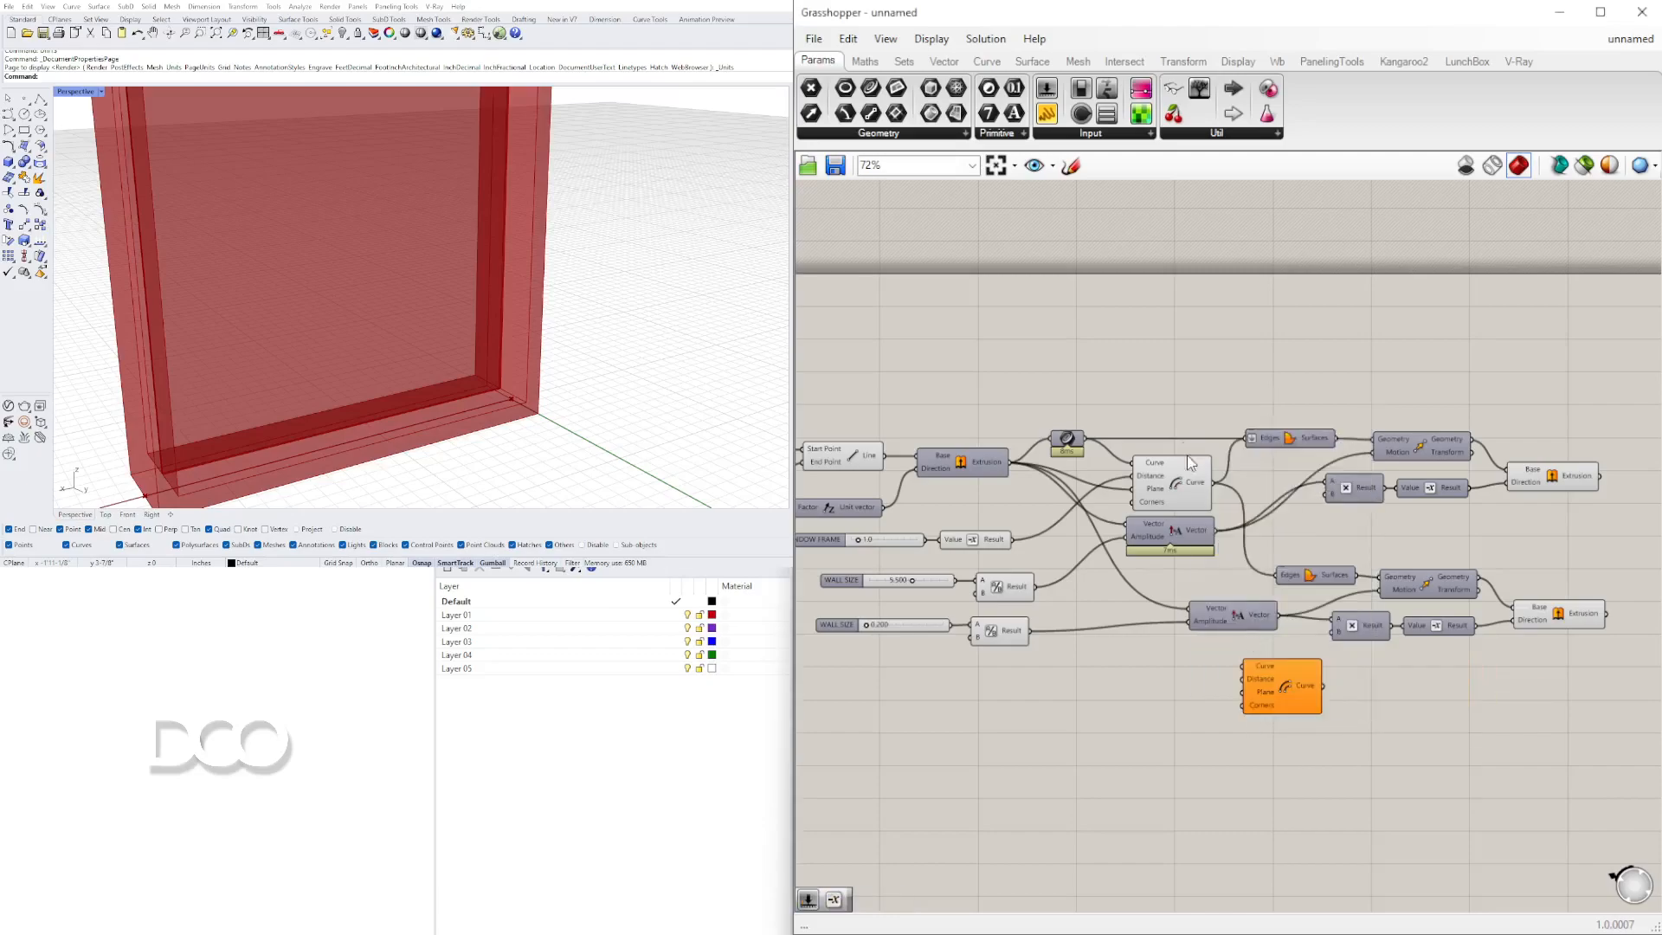
pyautogui.click(1184, 476)
pyautogui.moveTo(1212, 483); pyautogui.dragTo(1342, 714)
# Duplicate the WINDOW FRAME slider with its Negative component and wire the copy into the new Offset Curve's Distance input
pyautogui.moveTo(1130, 704); pyautogui.dragTo(1250, 634, button='right')
pyautogui.moveTo(1095, 435); pyautogui.dragTo(1333, 647)
pyautogui.scroll(3, 1388, 654)
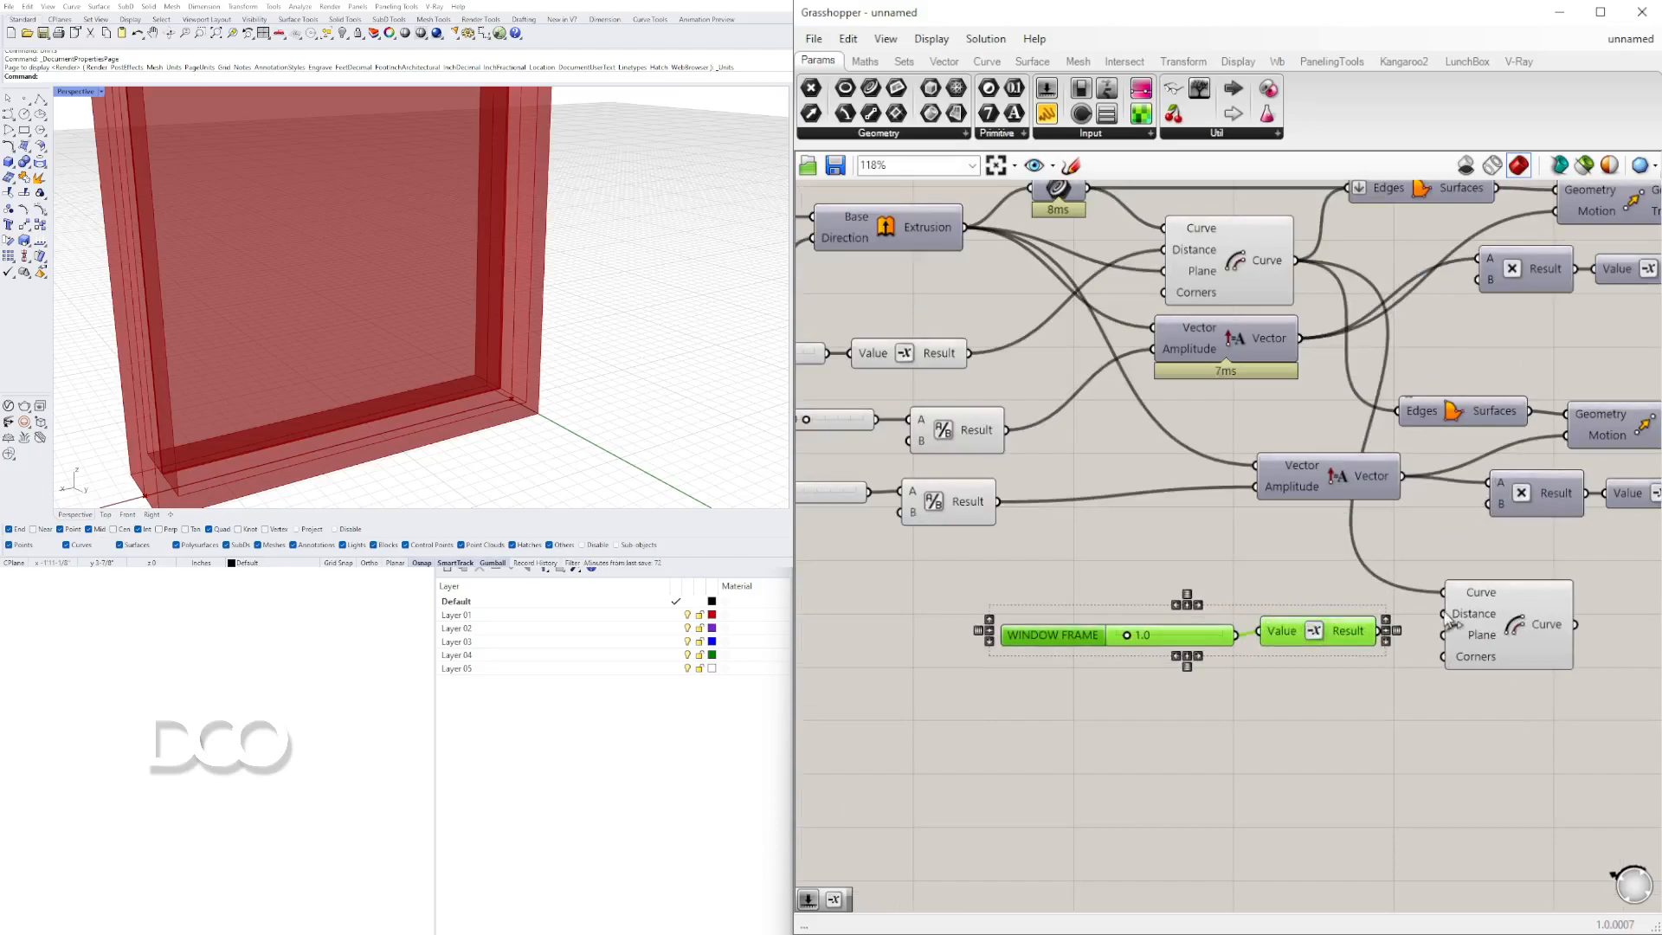
pyautogui.click(1401, 619)
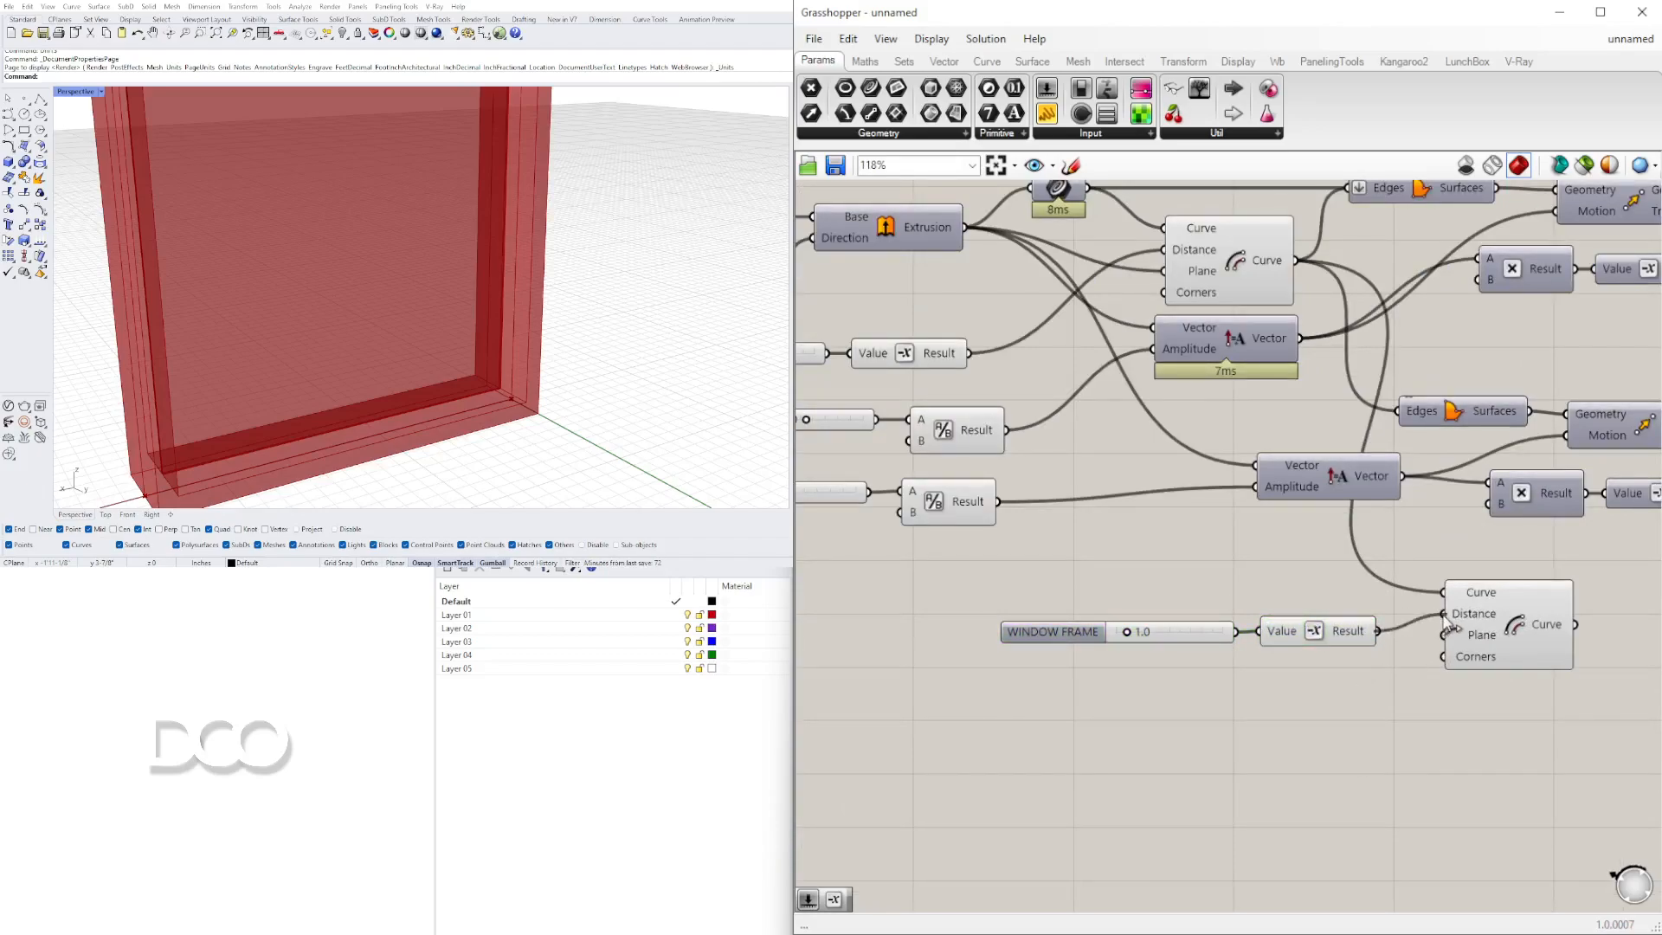
pyautogui.click(1496, 648)
pyautogui.moveTo(587, 402)
pyautogui.mouseDown(button='right')
pyautogui.moveTo(485, 404)
pyautogui.moveTo(565, 410)
pyautogui.mouseUp(button='right')
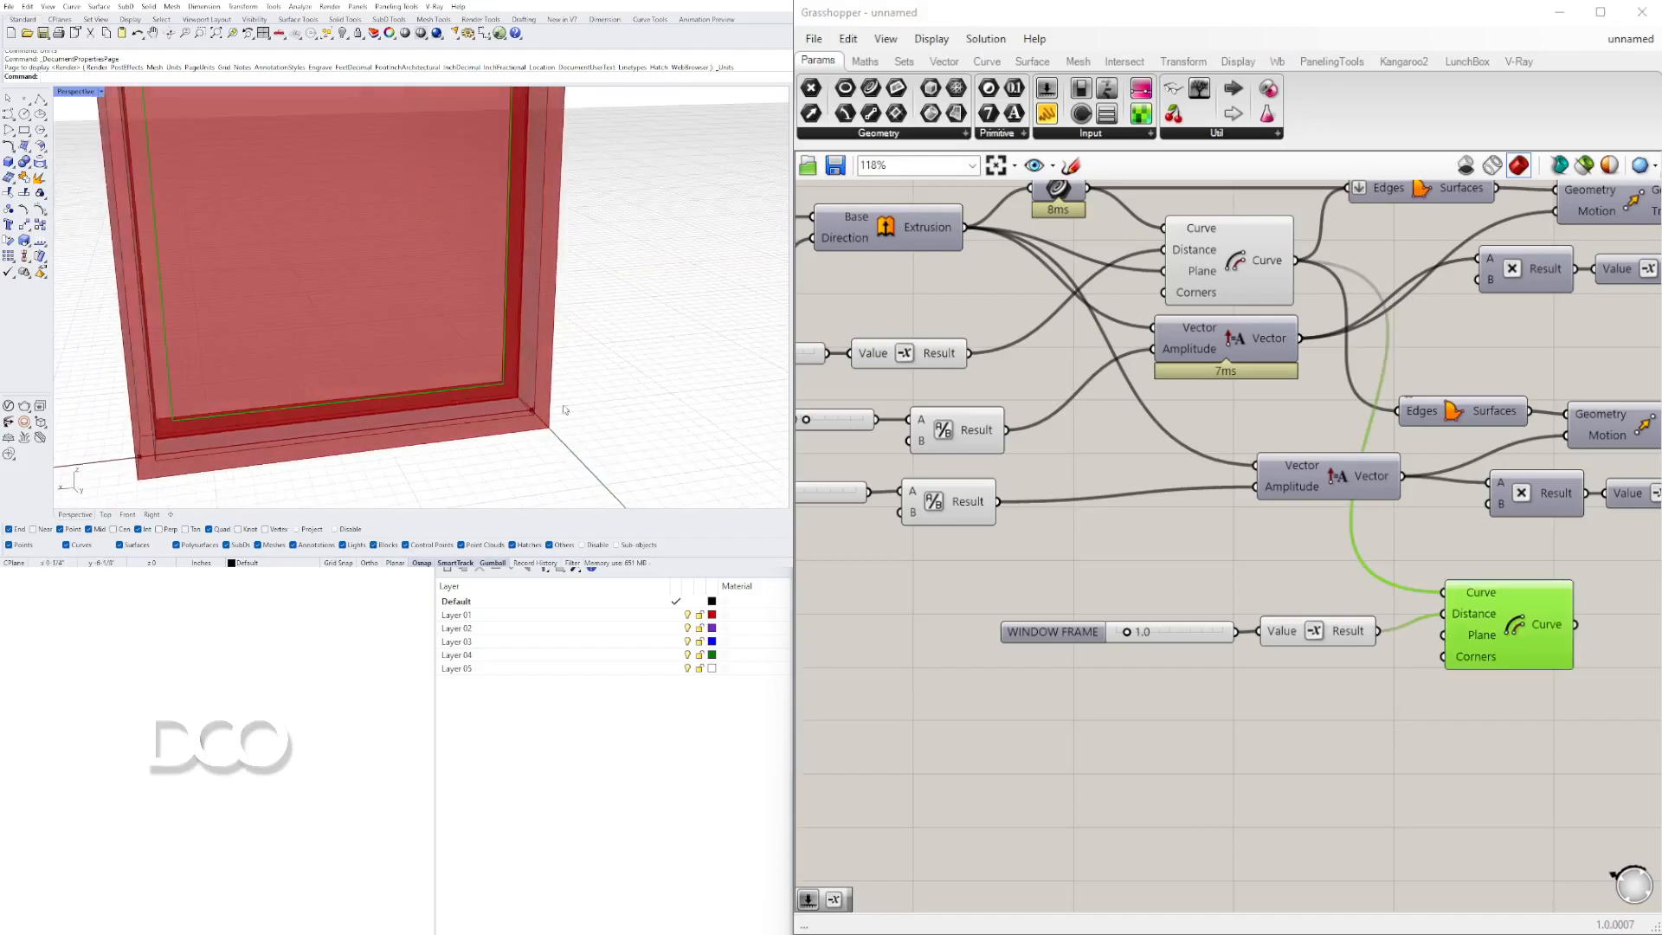
# Set the duplicated WINDOW FRAME slider to 3.0 and align it and its Negative component with the new Offset Curve
pyautogui.doubleClick(1158, 633)
pyautogui.press('Return')
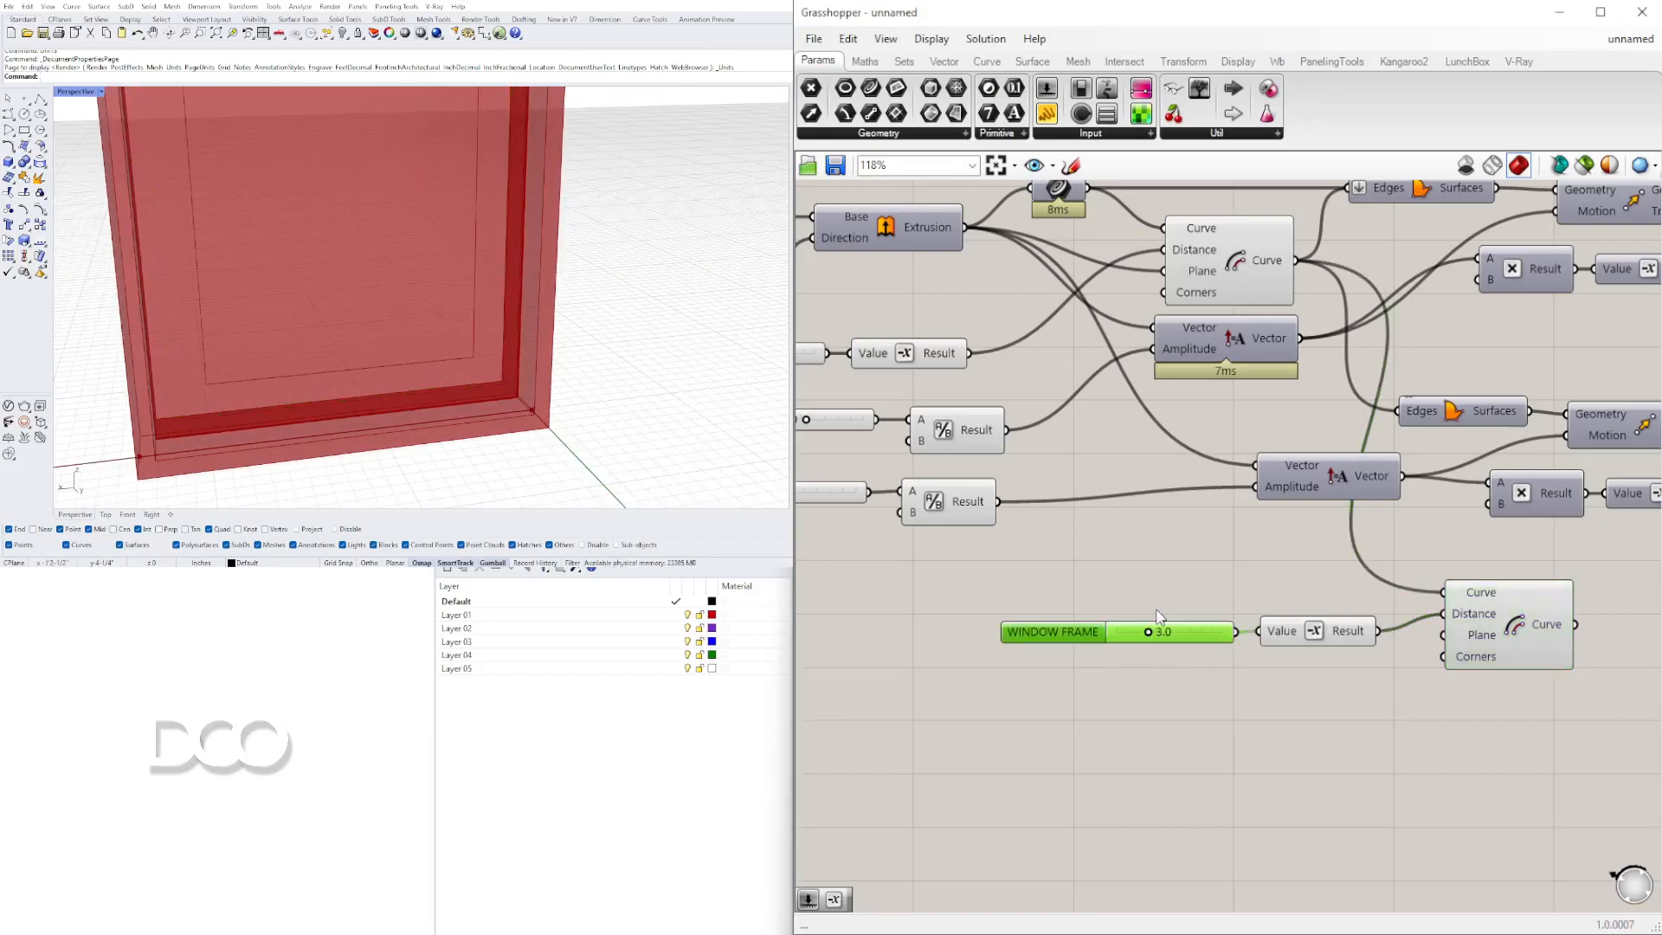
pyautogui.scroll(-3, 1216, 614)
pyautogui.moveTo(1366, 660); pyautogui.dragTo(1351, 660, button='right')
pyautogui.moveTo(1246, 698); pyautogui.dragTo(1137, 608)
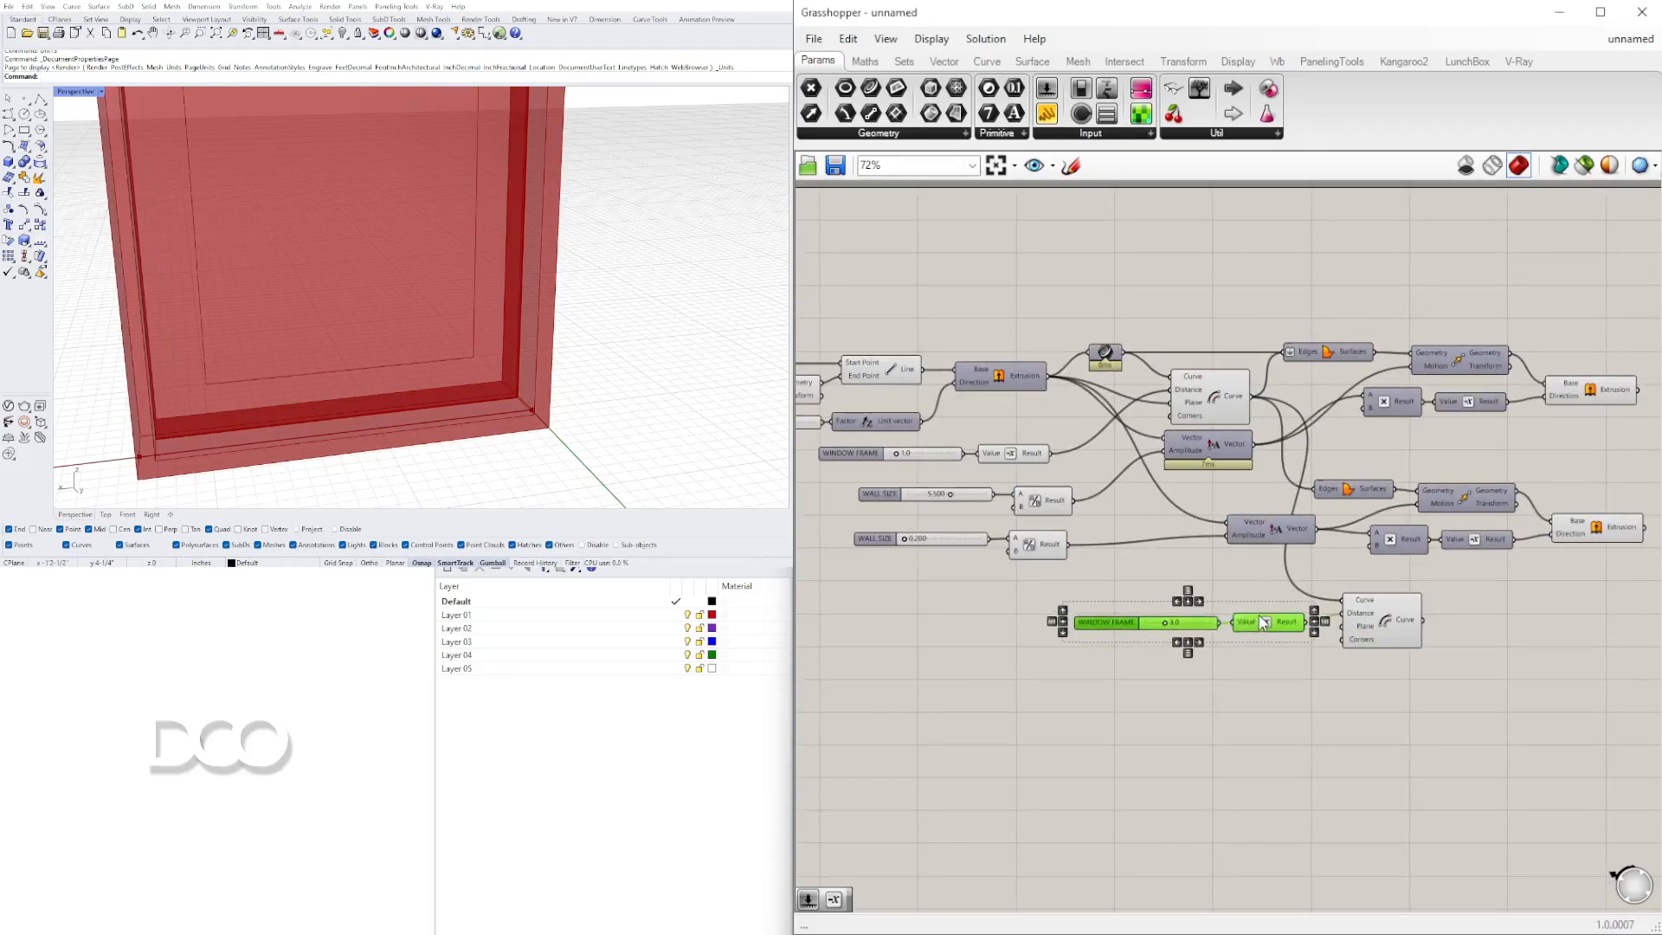
pyautogui.click(1311, 725)
pyautogui.moveTo(1472, 720); pyautogui.dragTo(1335, 731, button='right')
# Add a Boundary Surfaces component, connect both Offset Curve results to its Edges input, and flatten that input
pyautogui.doubleClick(1377, 641)
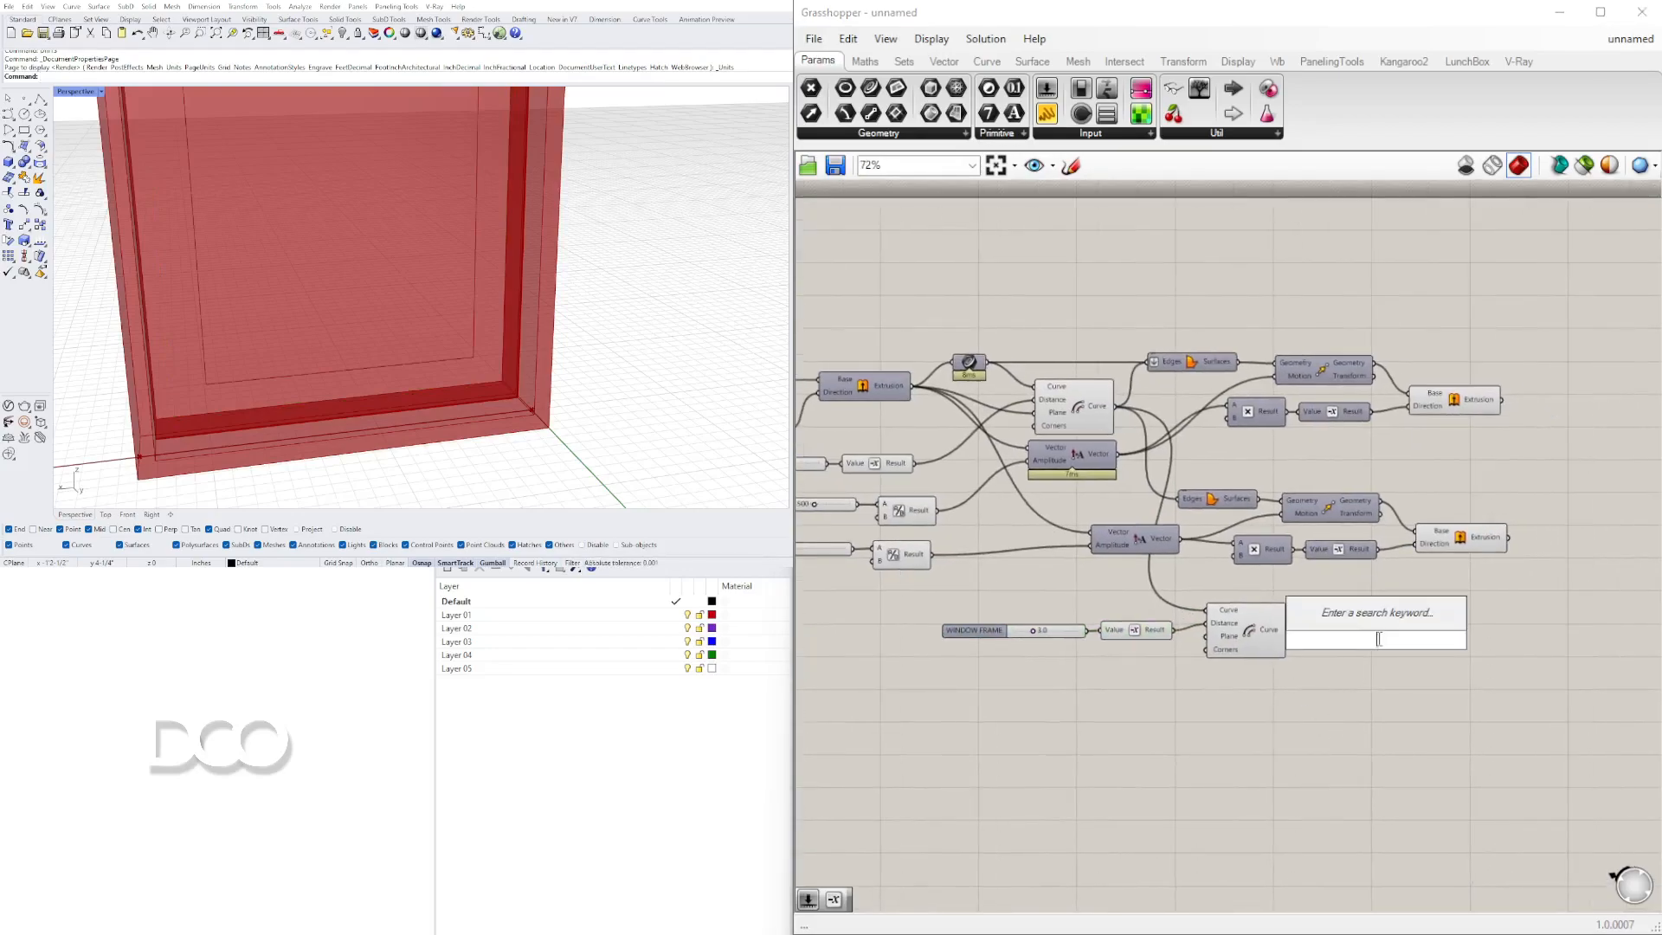
pyautogui.write('BOUND')
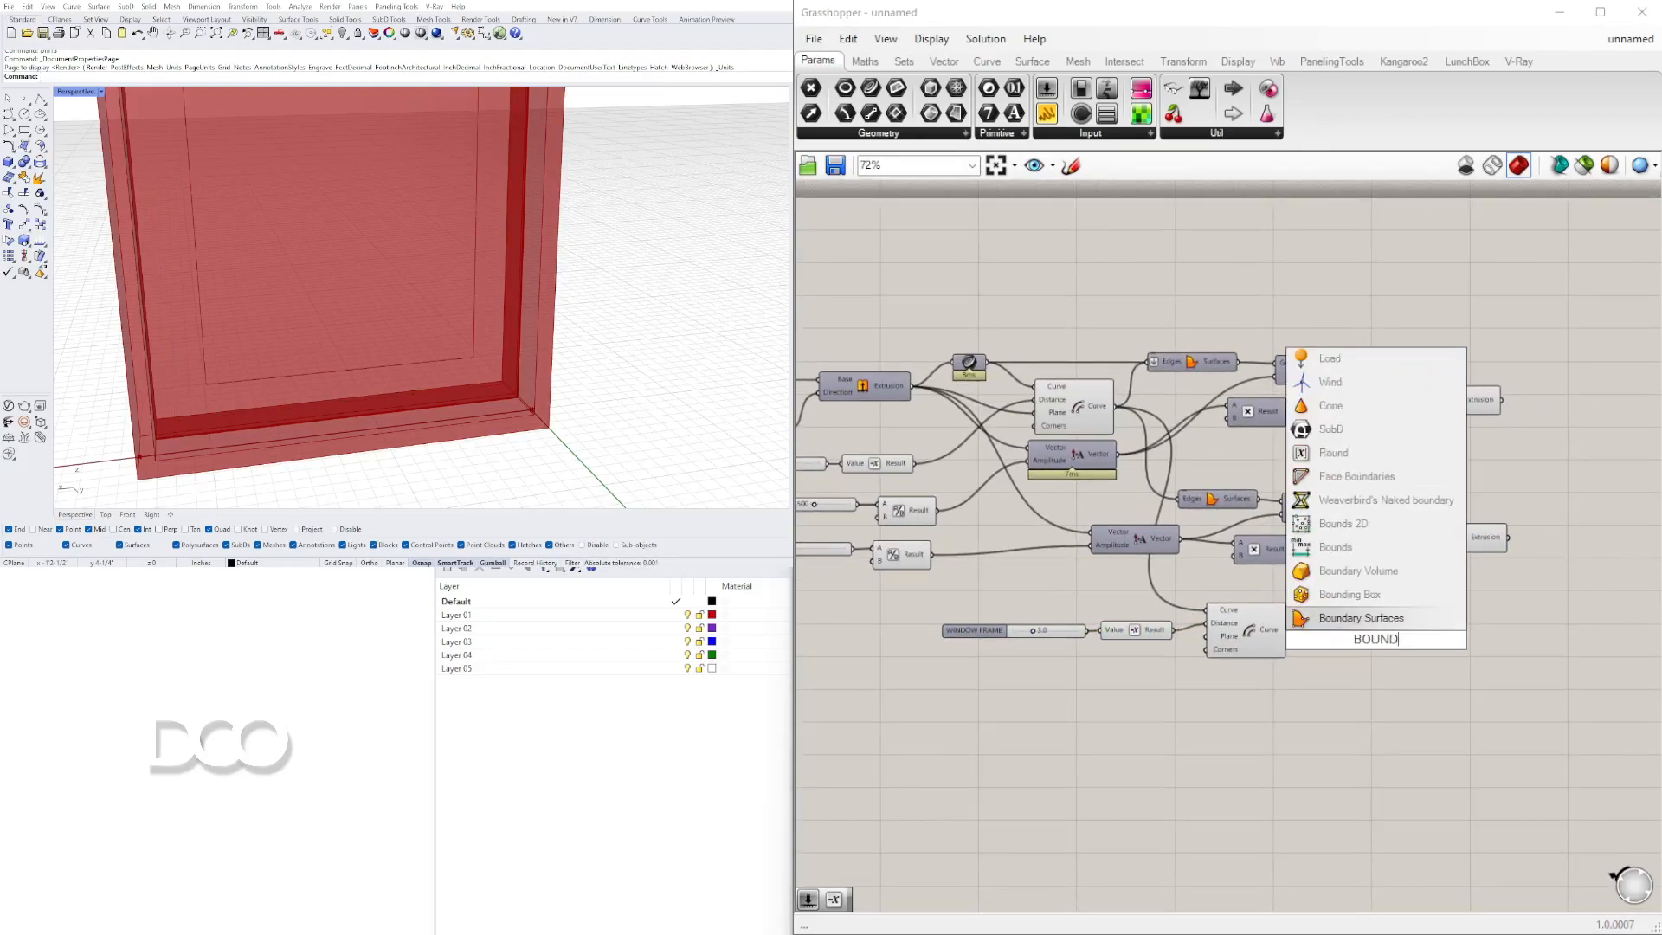
pyautogui.press('Return')
pyautogui.click(1089, 412)
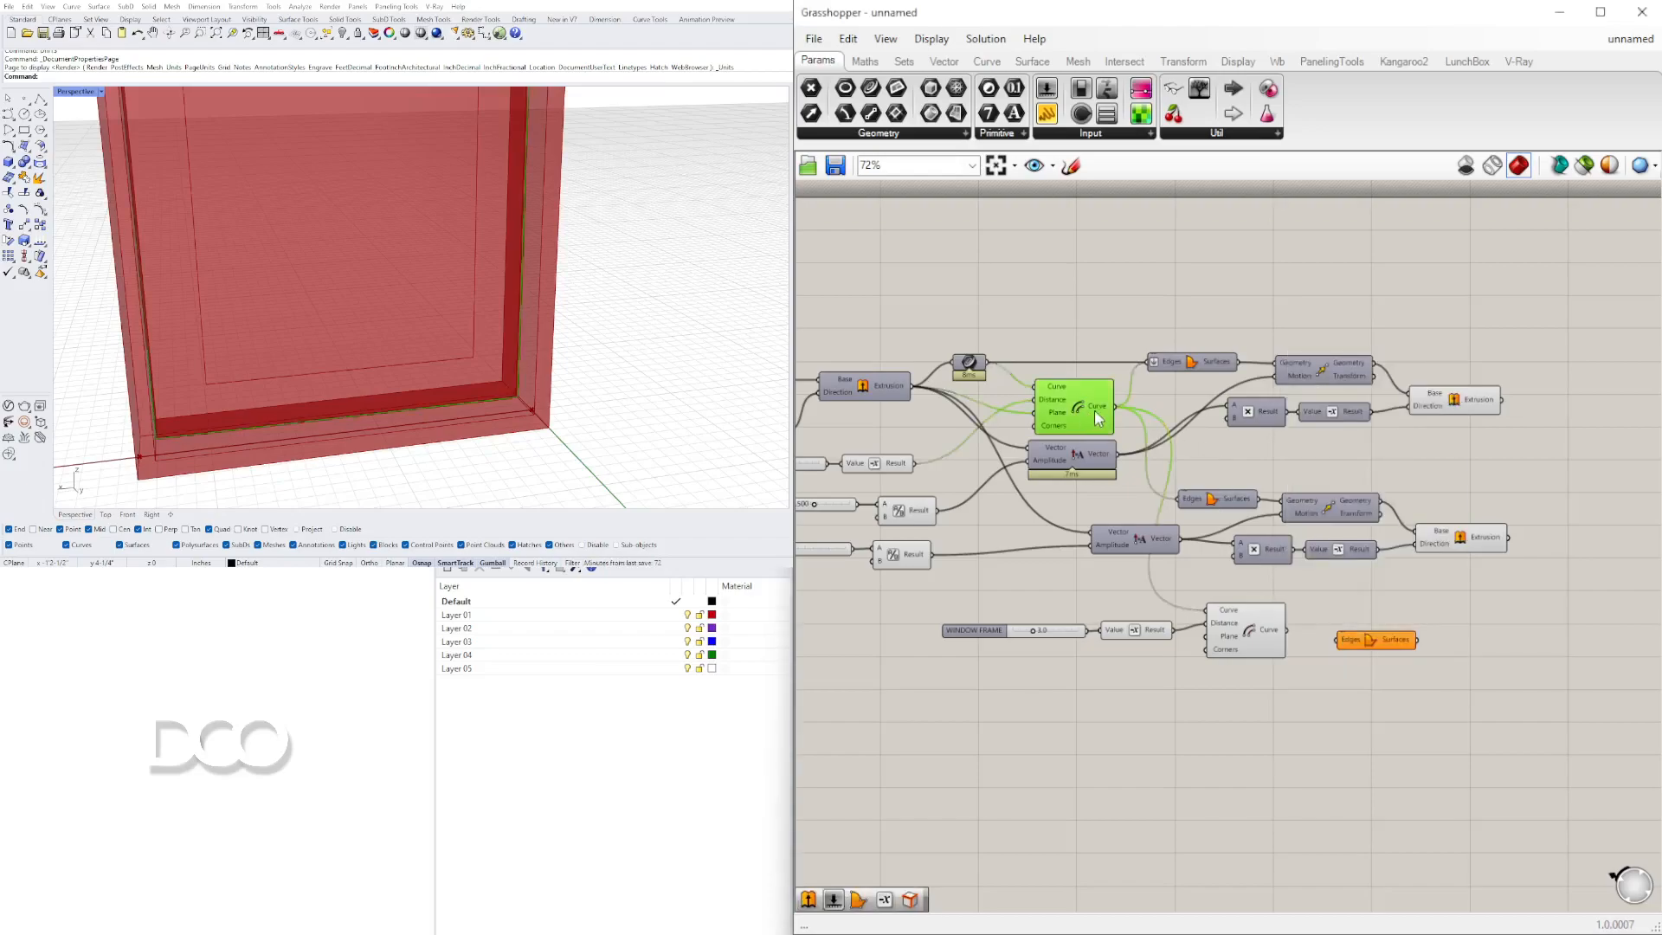
pyautogui.moveTo(1114, 406); pyautogui.dragTo(1337, 598)
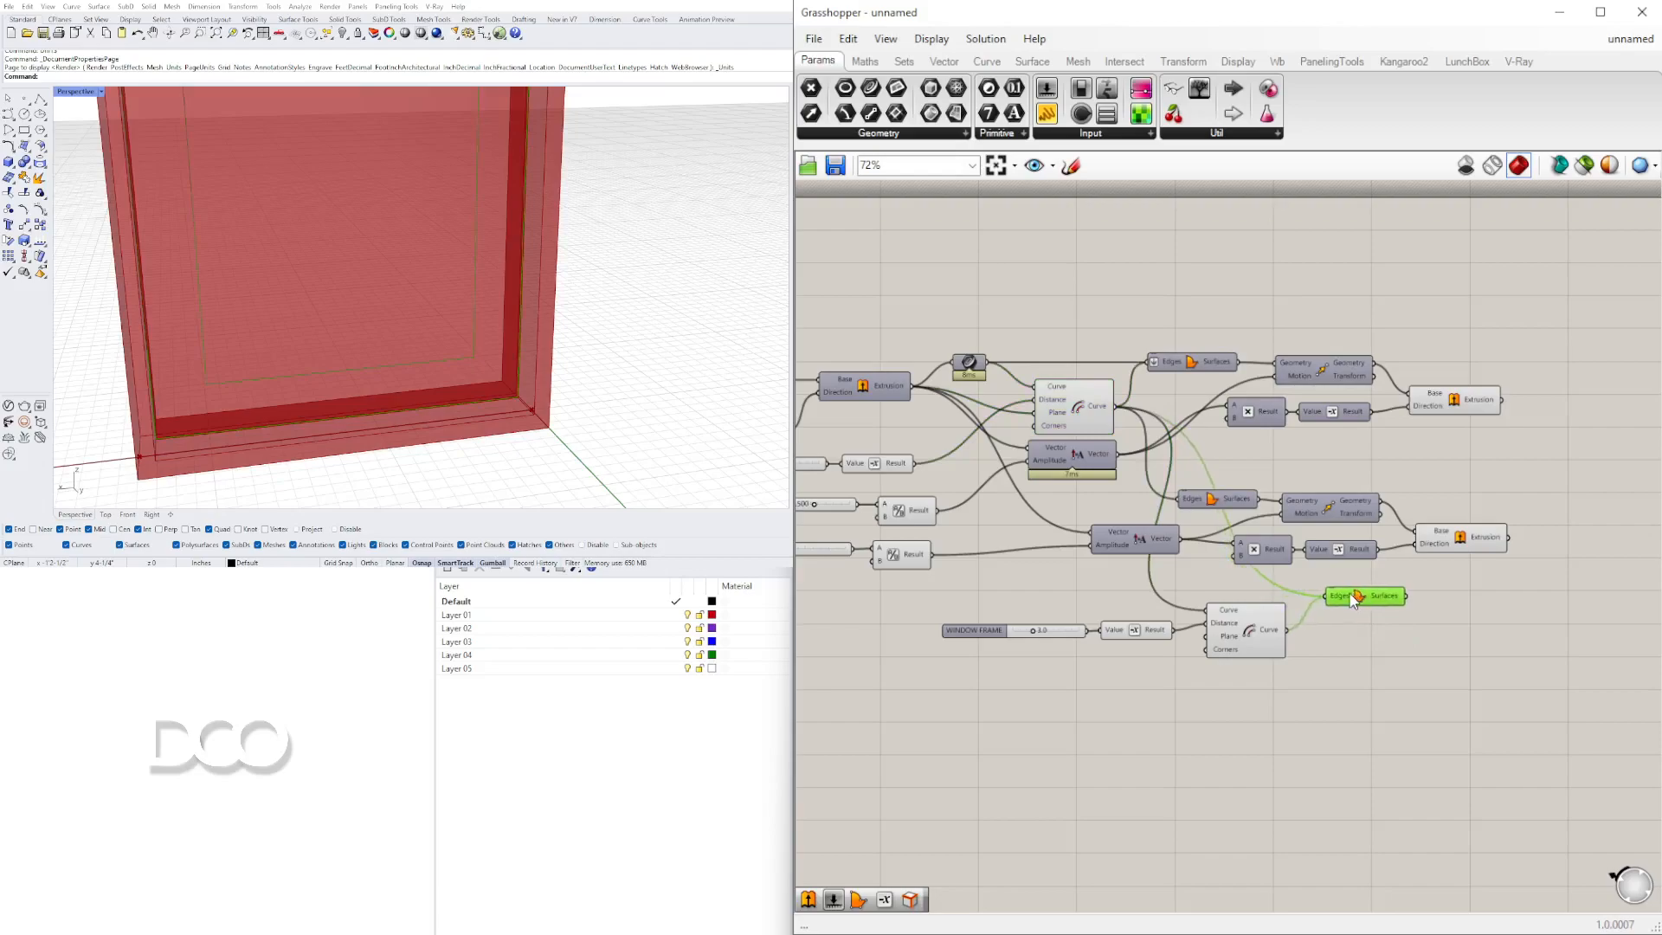
pyautogui.rightClick(1348, 600)
pyautogui.click(1389, 705)
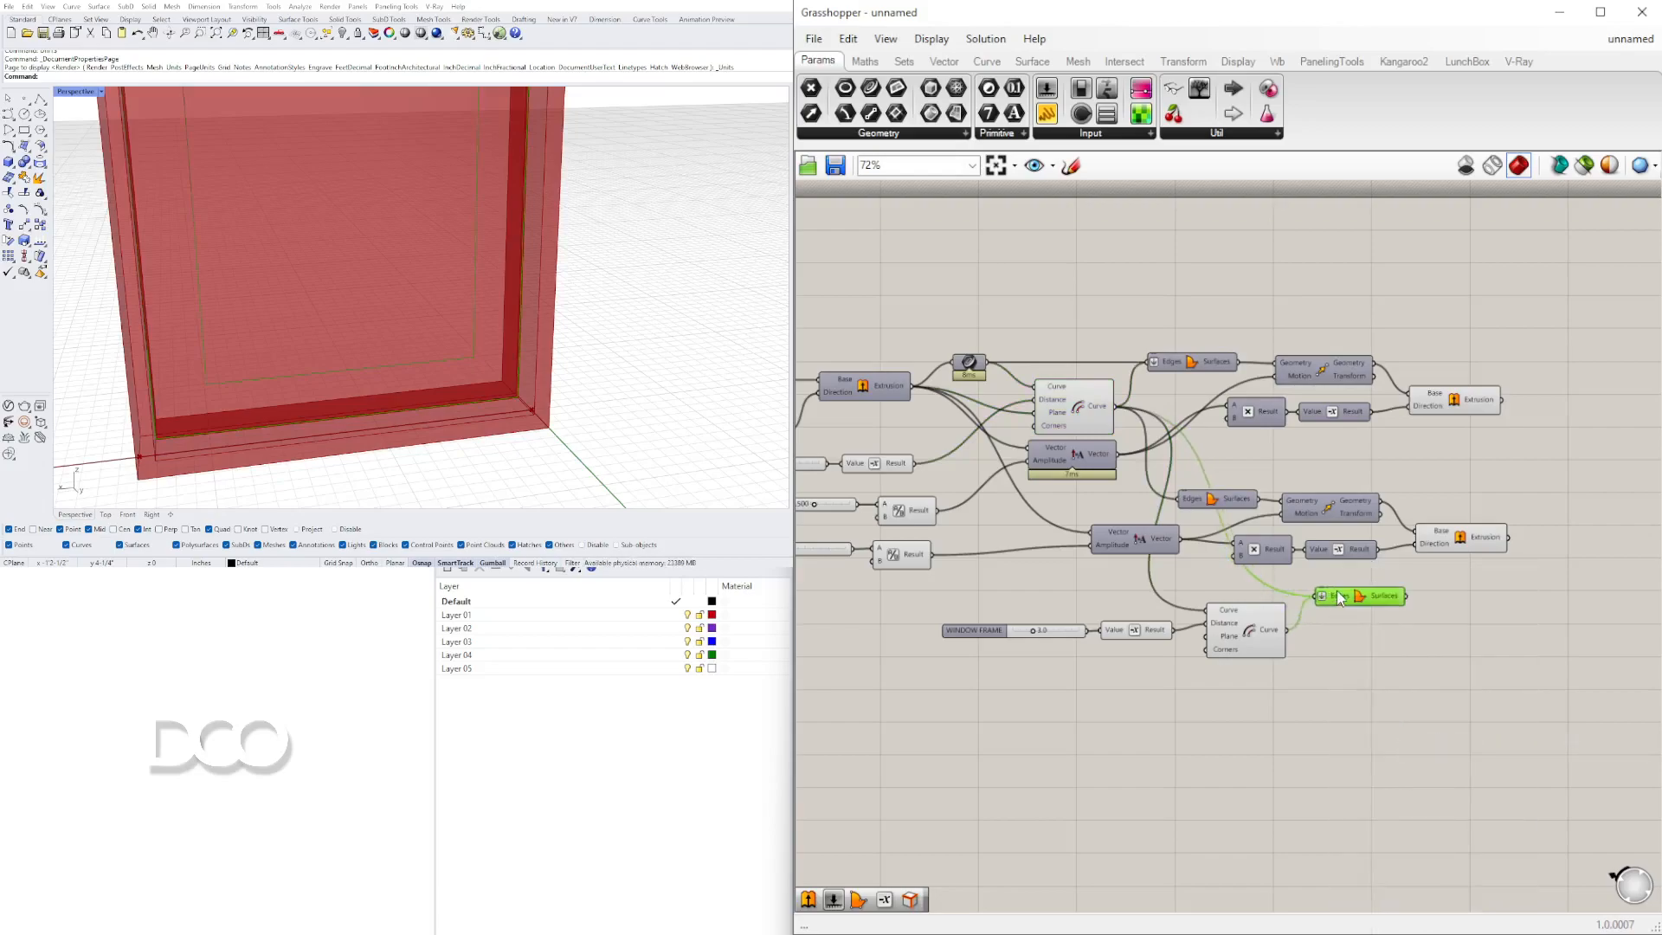
# Hide the previews of both Offset Curve components
pyautogui.click(595, 305)
pyautogui.click(1181, 736)
pyautogui.click(1237, 622)
pyautogui.scroll(-3, 1236, 622)
pyautogui.moveTo(1251, 721); pyautogui.dragTo(1101, 460)
pyautogui.middleClick(1120, 455)
pyautogui.click(1175, 398)
pyautogui.click(1074, 603)
pyautogui.scroll(3, 1074, 603)
pyautogui.moveTo(1108, 689); pyautogui.dragTo(1383, 636, button='right')
pyautogui.moveTo(1395, 641); pyautogui.dragTo(1066, 382)
pyautogui.click(1067, 378)
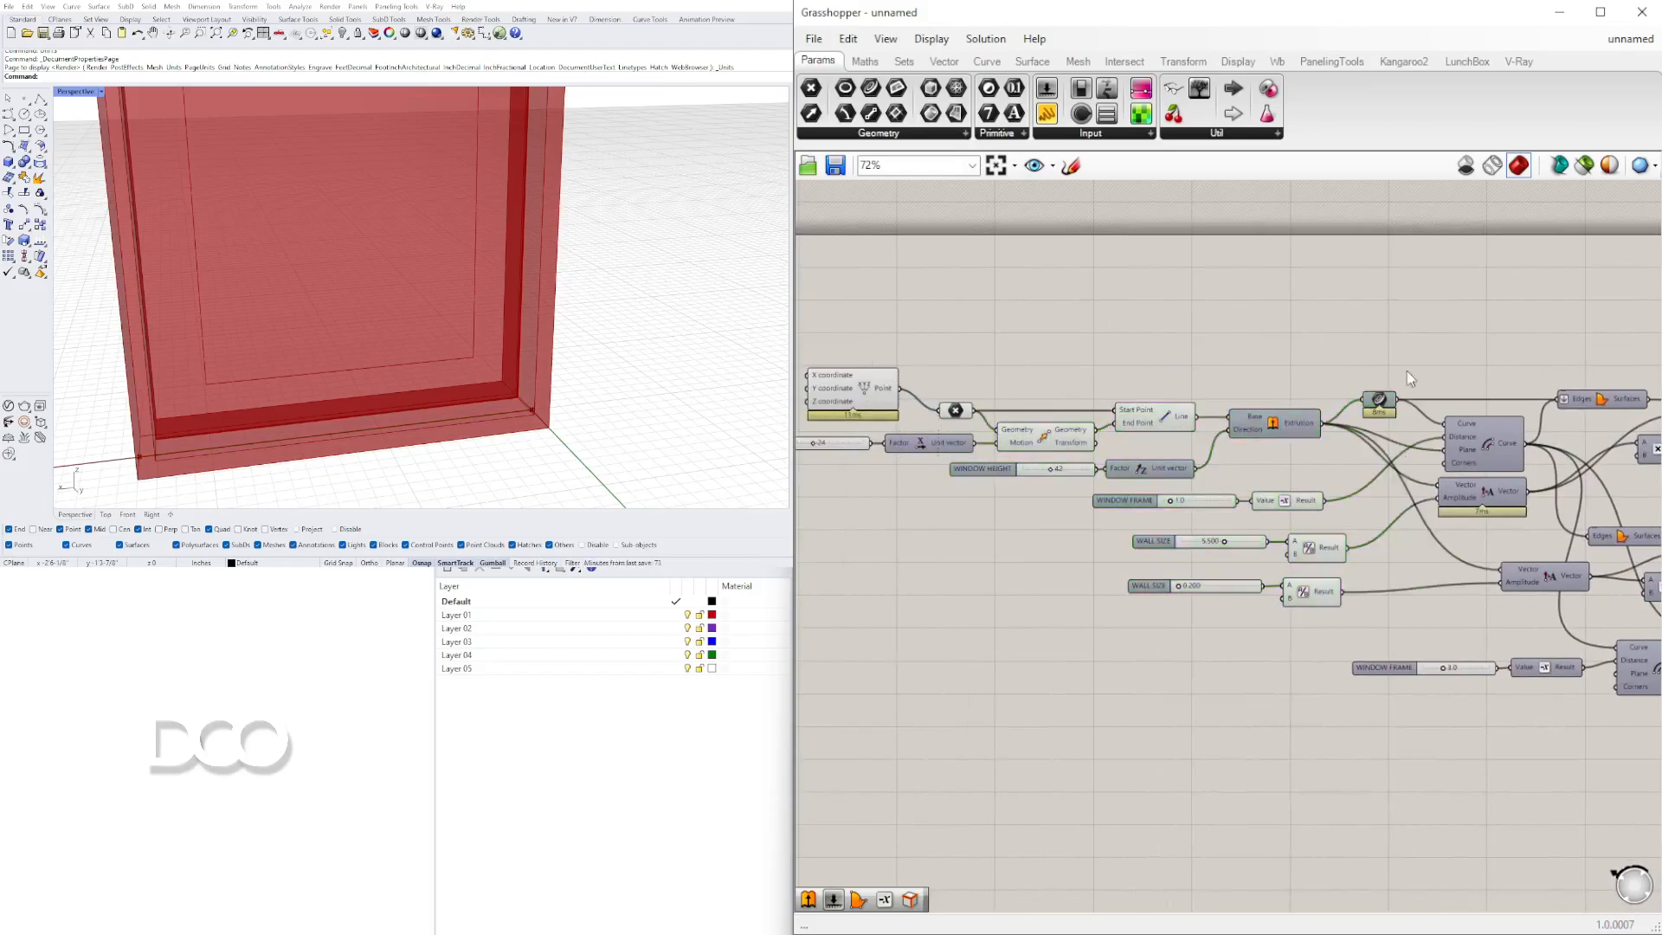
# Hide the preview of the glass pane's Extrude component
pyautogui.moveTo(1455, 372); pyautogui.dragTo(988, 373, button='right')
pyautogui.click(1426, 435)
pyautogui.click(1453, 482)
pyautogui.click(1410, 576)
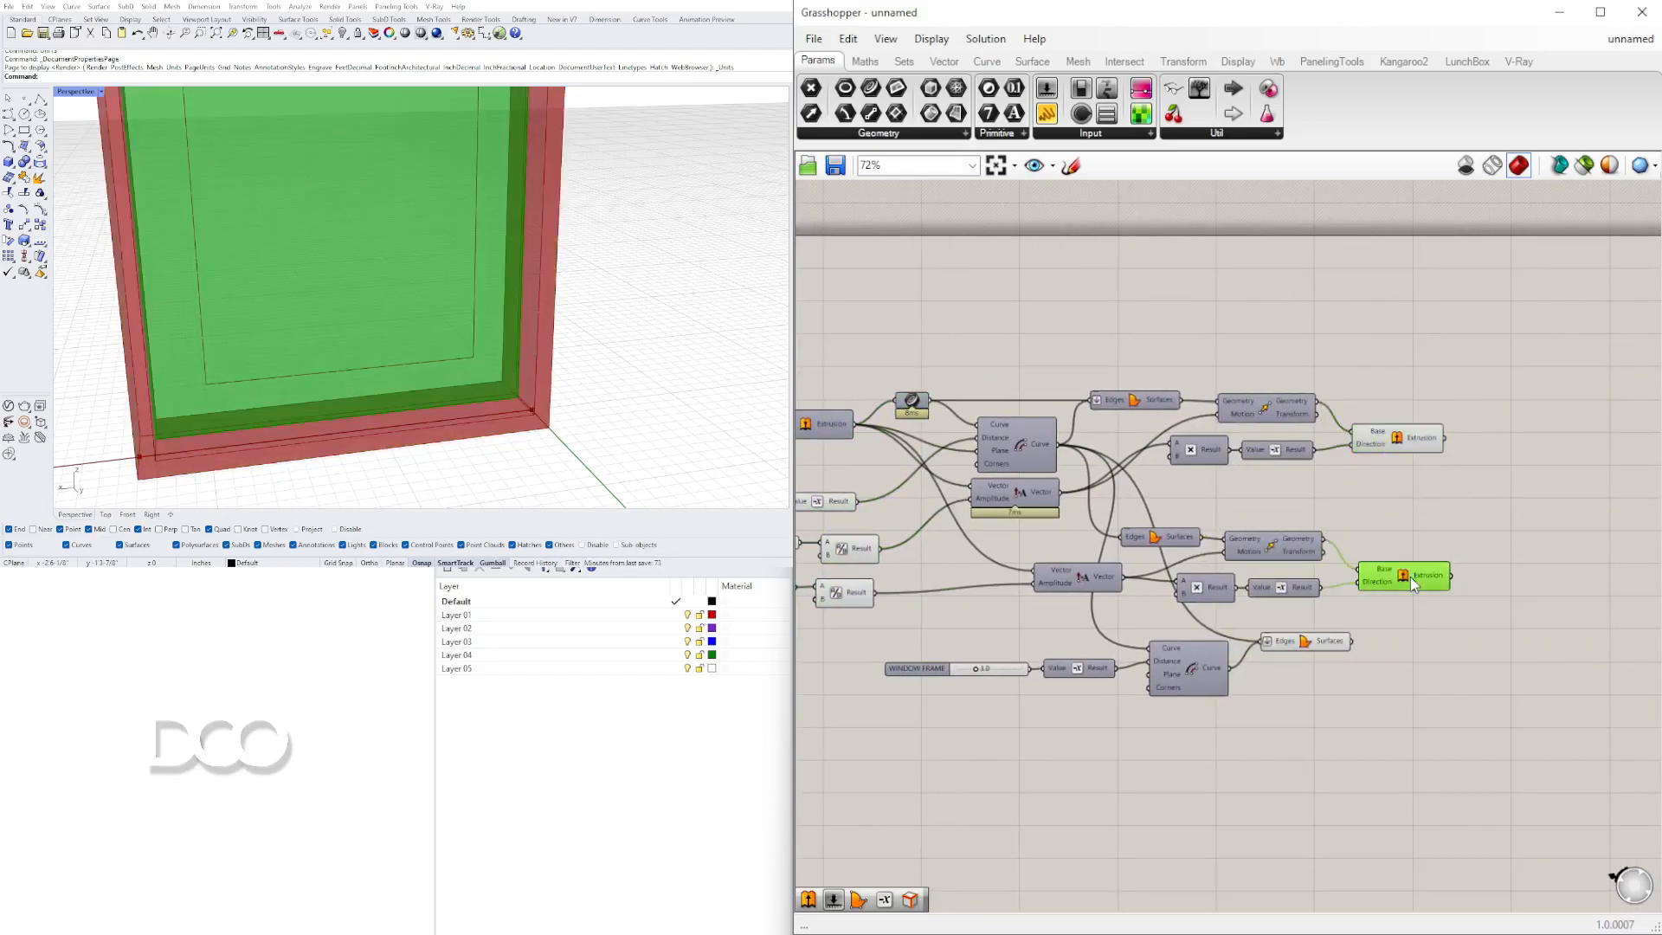
pyautogui.middleClick(1410, 577)
pyautogui.click(1466, 526)
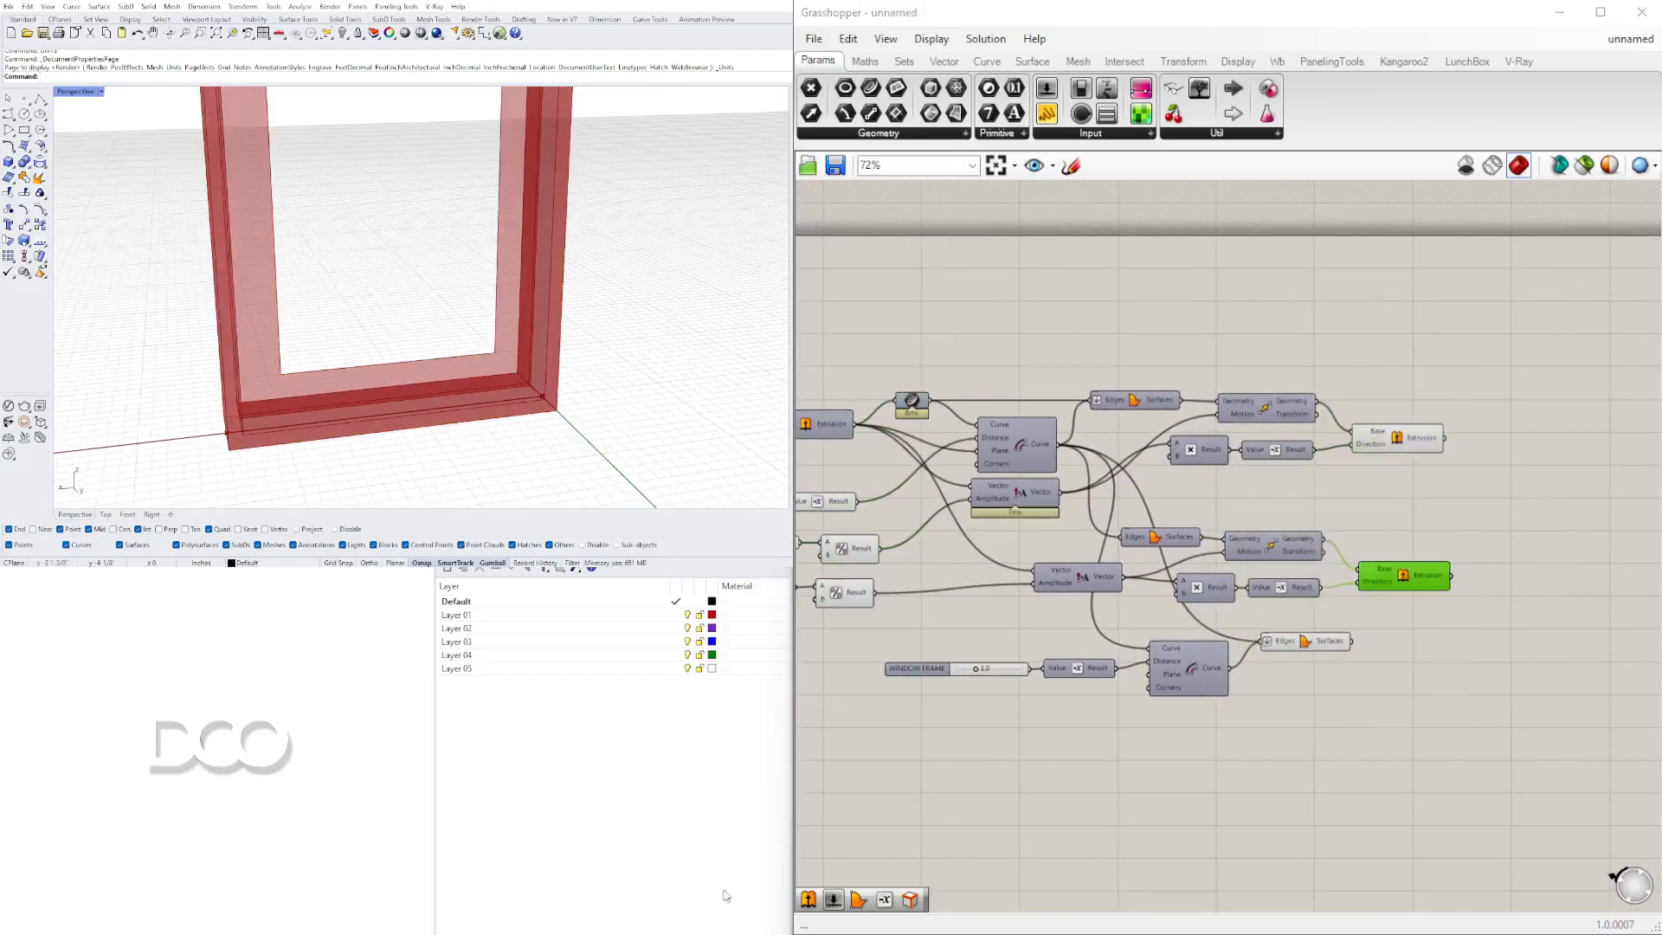
# Examine the inner frame surface in the viewport and the WALL SIZE slider and Division component that drive the outer frame
pyautogui.scroll(-2, 1221, 630)
pyautogui.moveTo(536, 341); pyautogui.dragTo(437, 317, button='right')
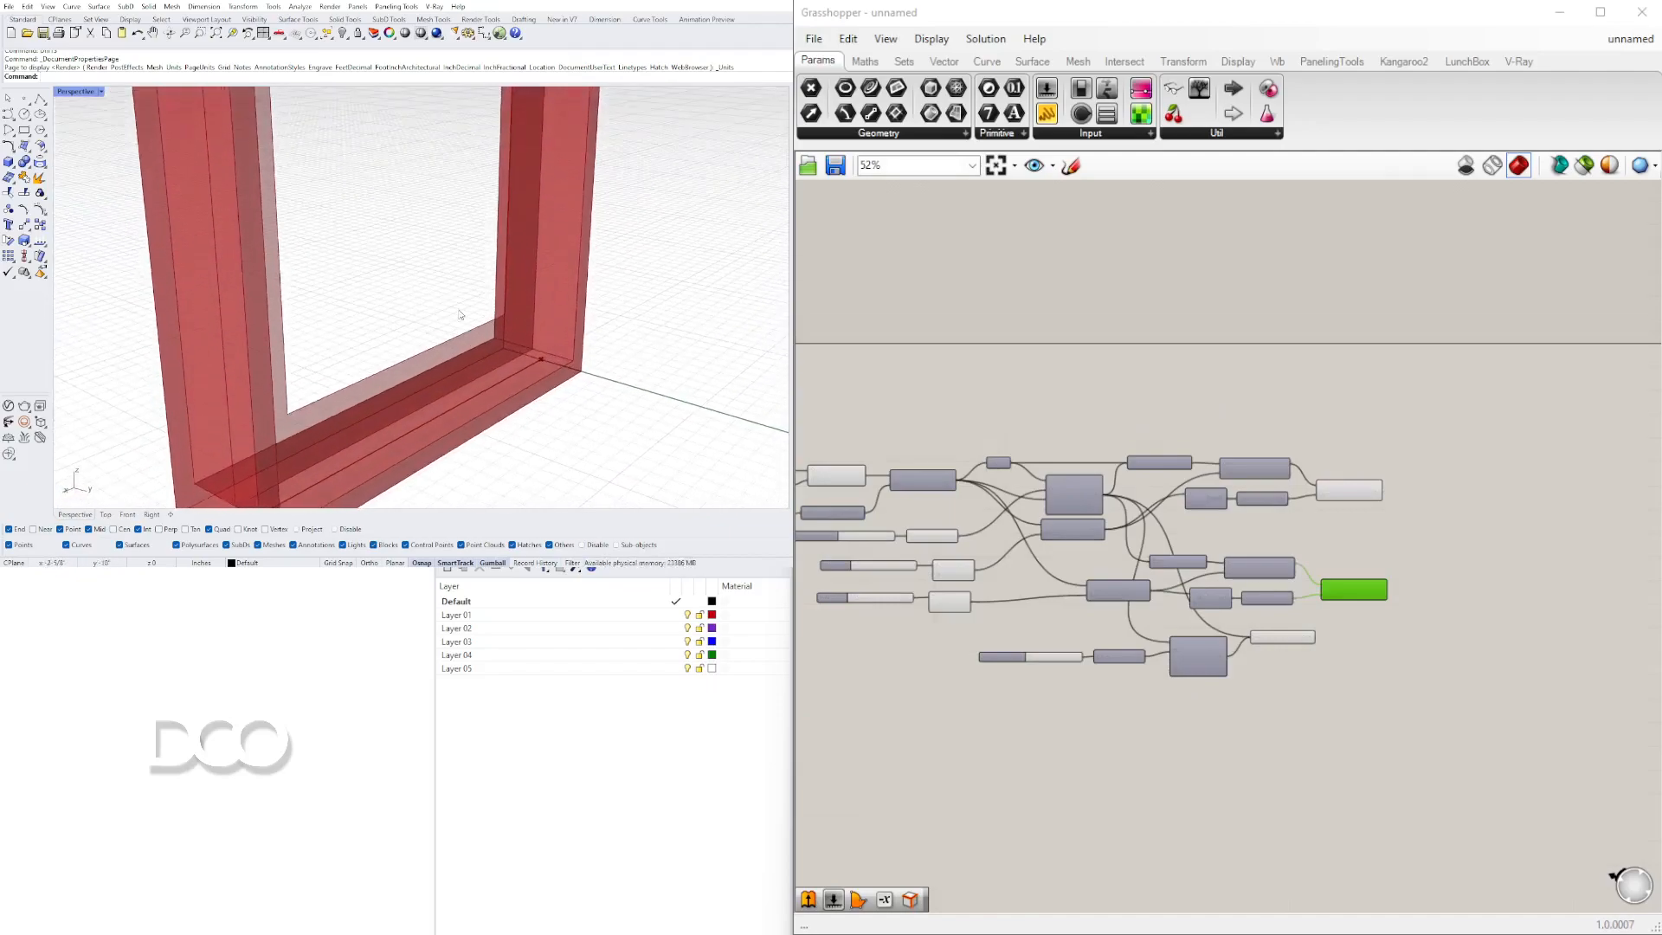
pyautogui.scroll(6, 1255, 653)
pyautogui.click(1317, 623)
pyautogui.moveTo(1494, 250); pyautogui.dragTo(1435, 334, button='right')
pyautogui.click(1435, 334)
pyautogui.moveTo(1044, 358); pyautogui.dragTo(1456, 350, button='right')
pyautogui.scroll(-1, 1412, 334)
pyautogui.click(1522, 349)
pyautogui.moveTo(1195, 430); pyautogui.dragTo(1312, 421, button='right')
pyautogui.moveTo(940, 495); pyautogui.dragTo(1042, 488, button='right')
pyautogui.click(1048, 486)
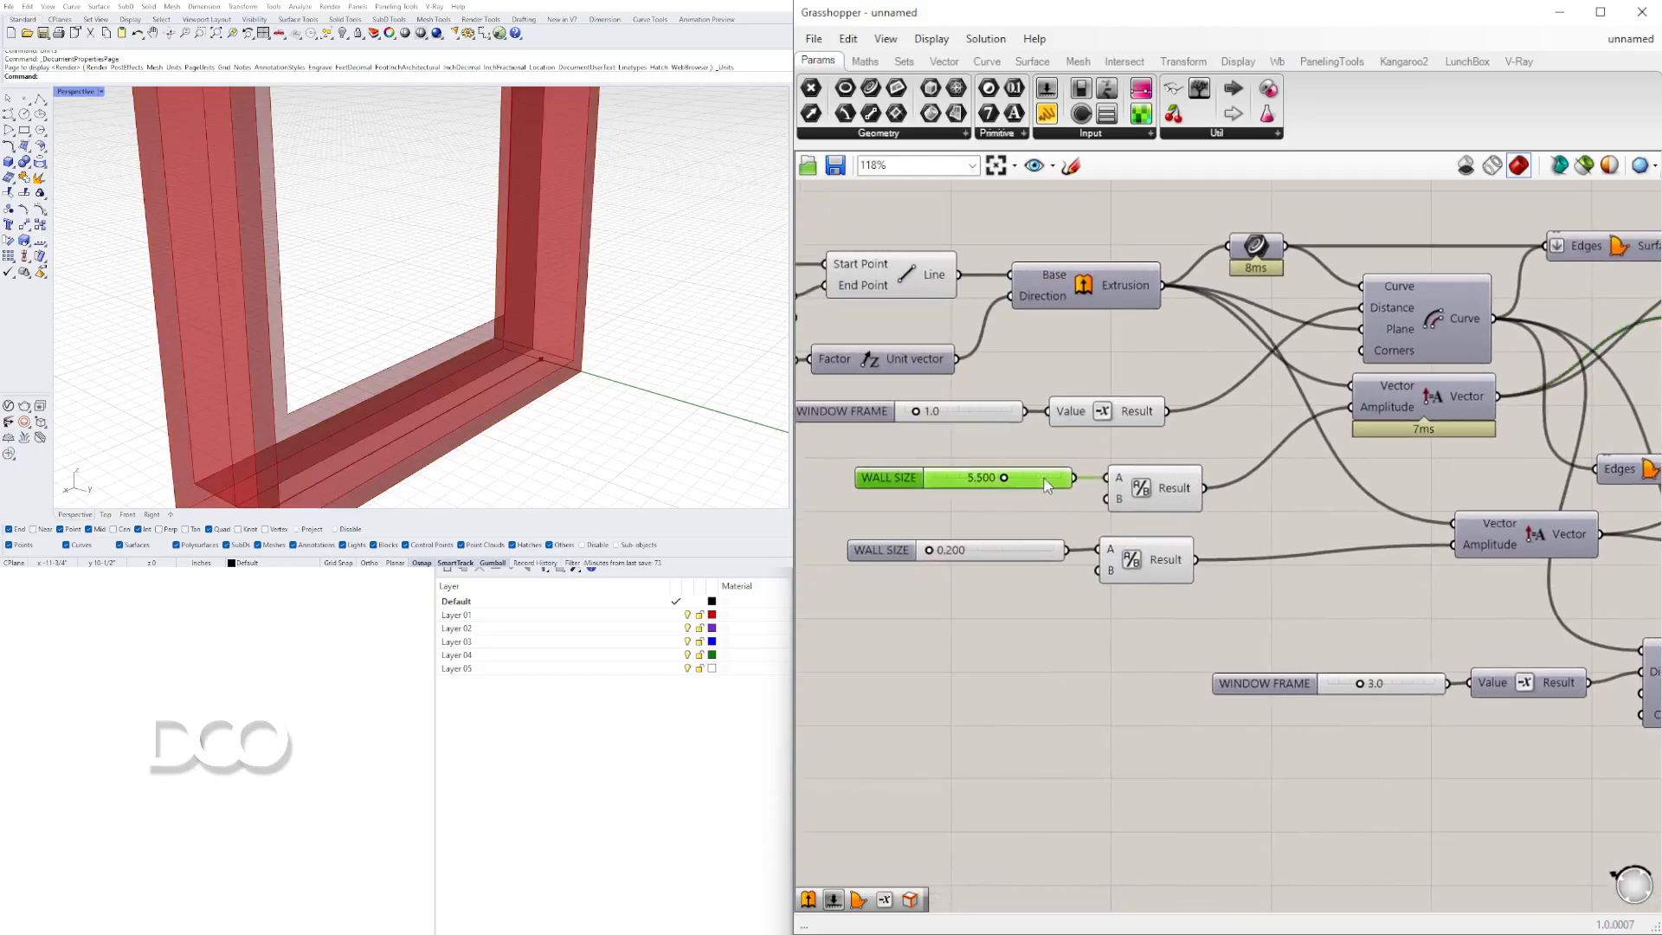
pyautogui.click(1164, 500)
pyautogui.moveTo(1236, 500); pyautogui.dragTo(866, 444, button='right')
pyautogui.scroll(-1, 1125, 444)
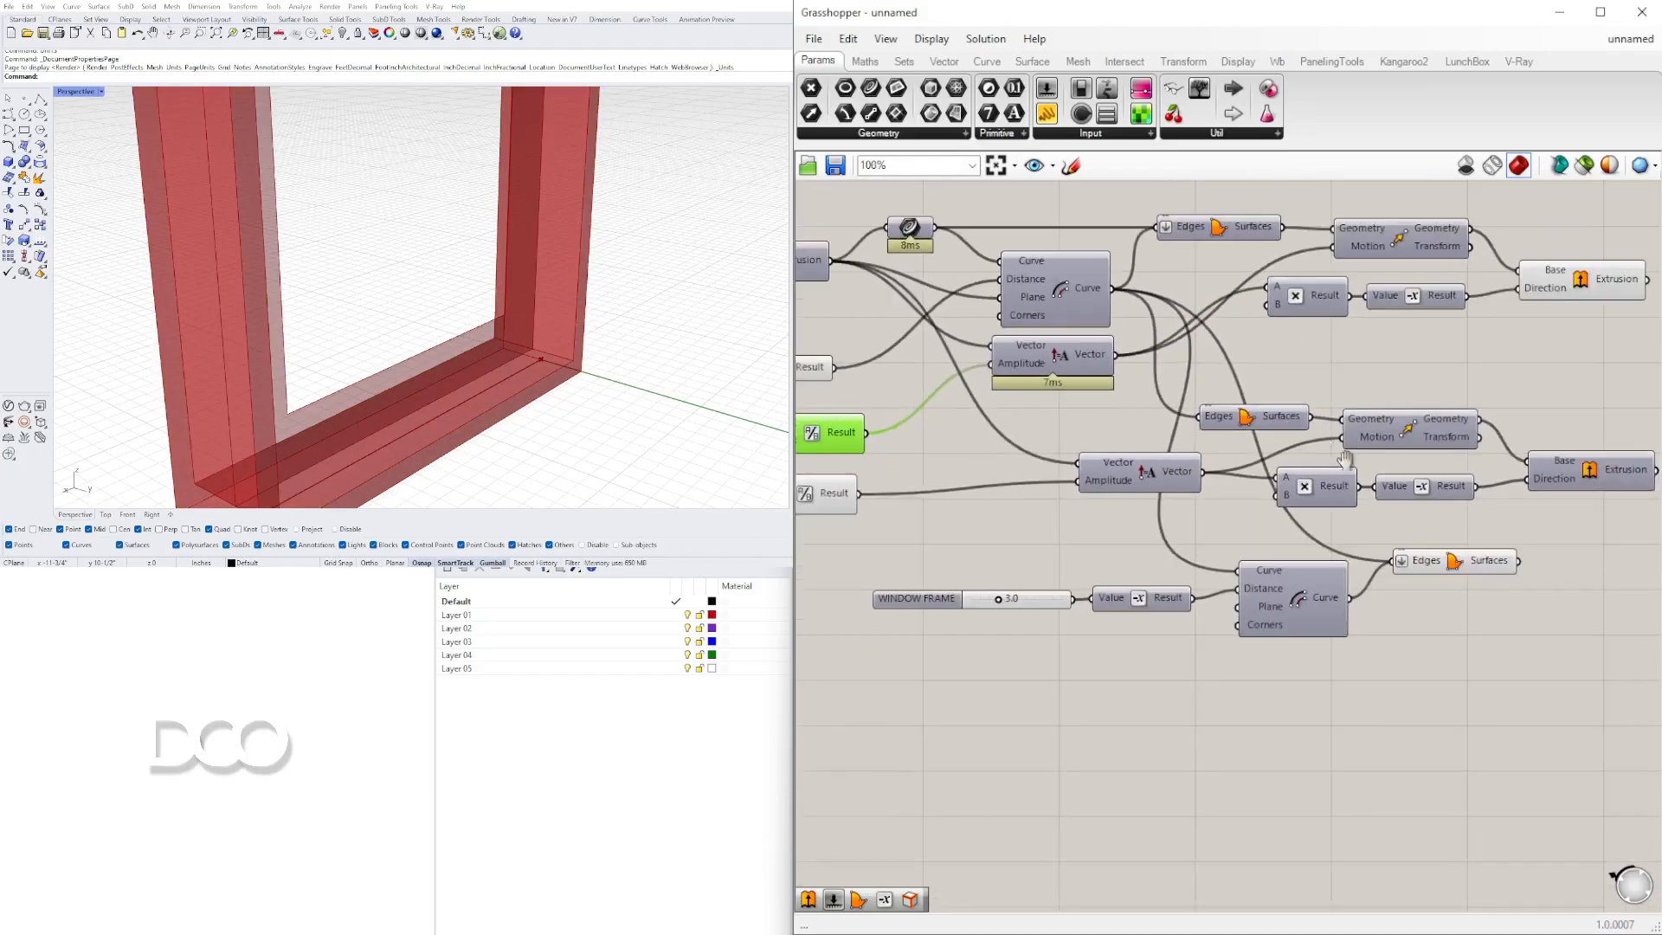
# Add a Move component and place it beside the new Boundary Surfaces component
pyautogui.moveTo(1641, 444); pyautogui.dragTo(1337, 461, button='right')
pyautogui.click(1142, 579)
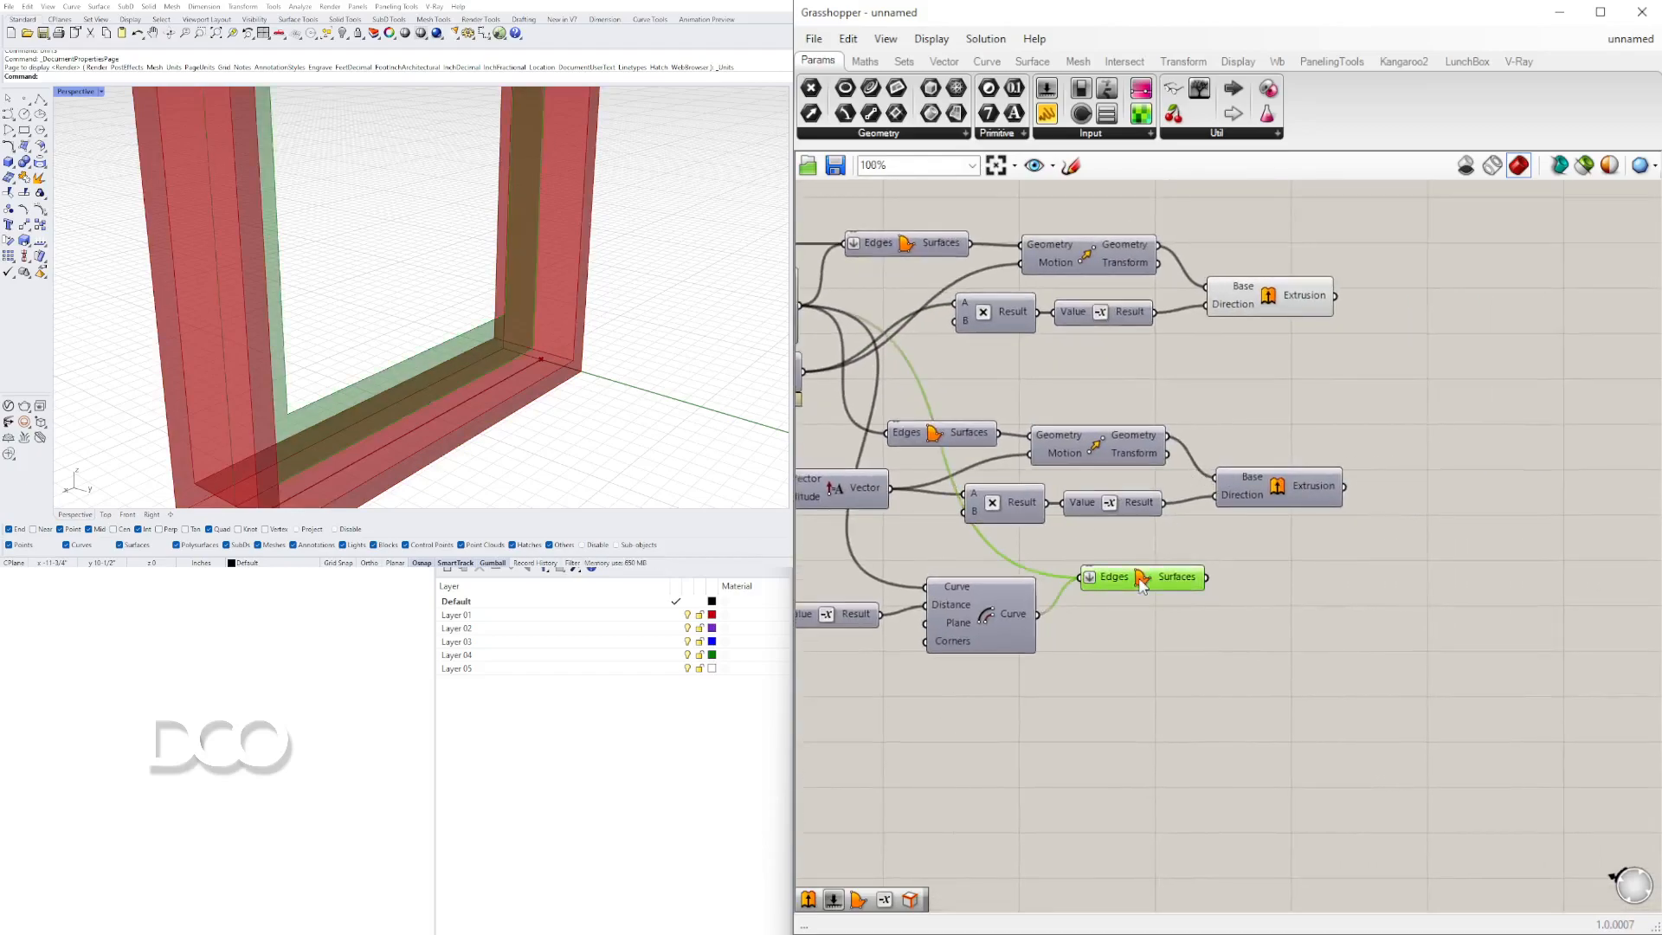
pyautogui.doubleClick(1272, 589)
pyautogui.write('MOVE')
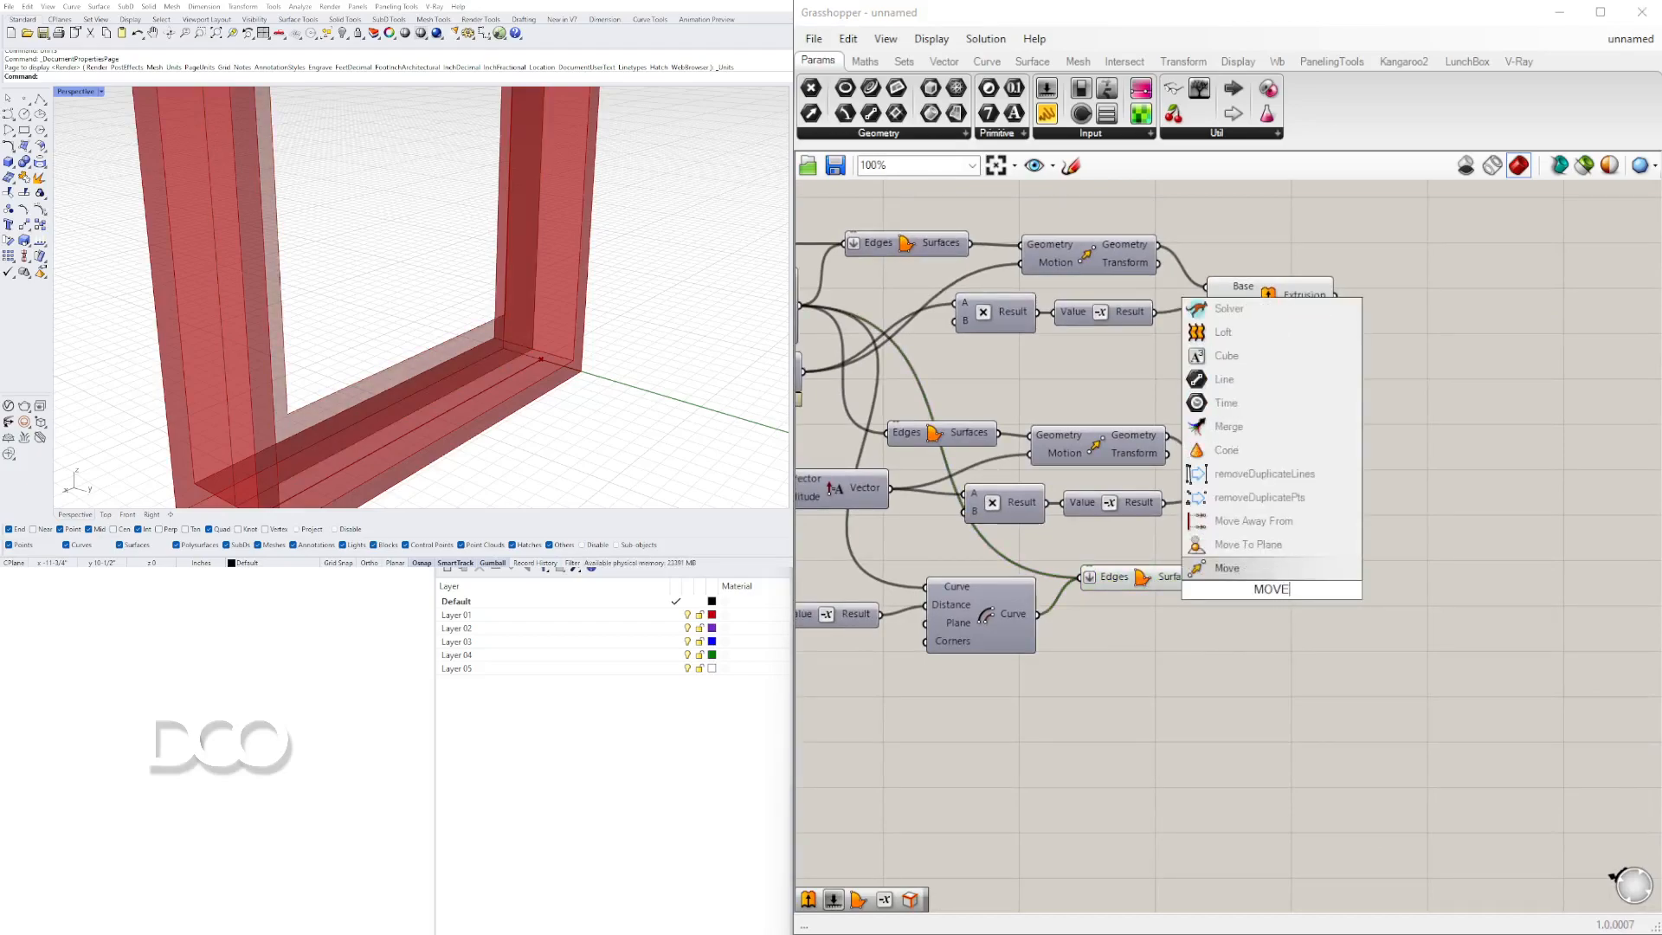
pyautogui.click(1223, 577)
pyautogui.moveTo(1257, 590); pyautogui.dragTo(1335, 569)
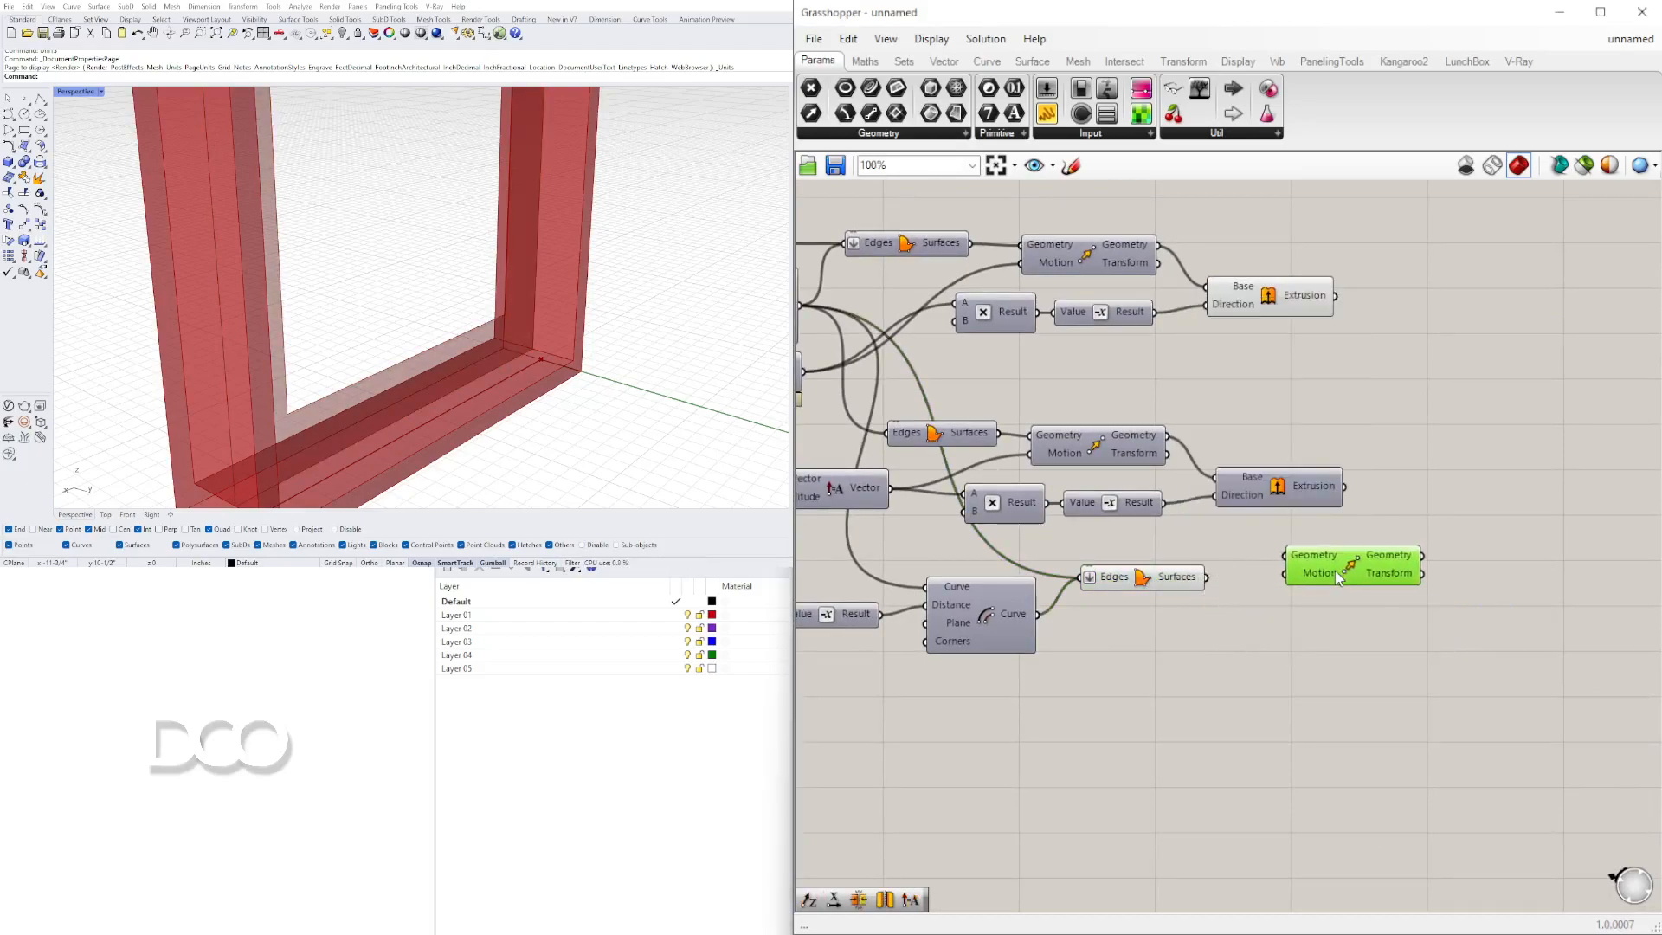
# Try feeding the base Extrusion directly into the new Move component, and undo the connection
pyautogui.scroll(-3, 1306, 585)
pyautogui.moveTo(958, 567); pyautogui.dragTo(1161, 548, button='right')
pyautogui.moveTo(1184, 437); pyautogui.dragTo(1137, 439, button='right')
pyautogui.click(1181, 476)
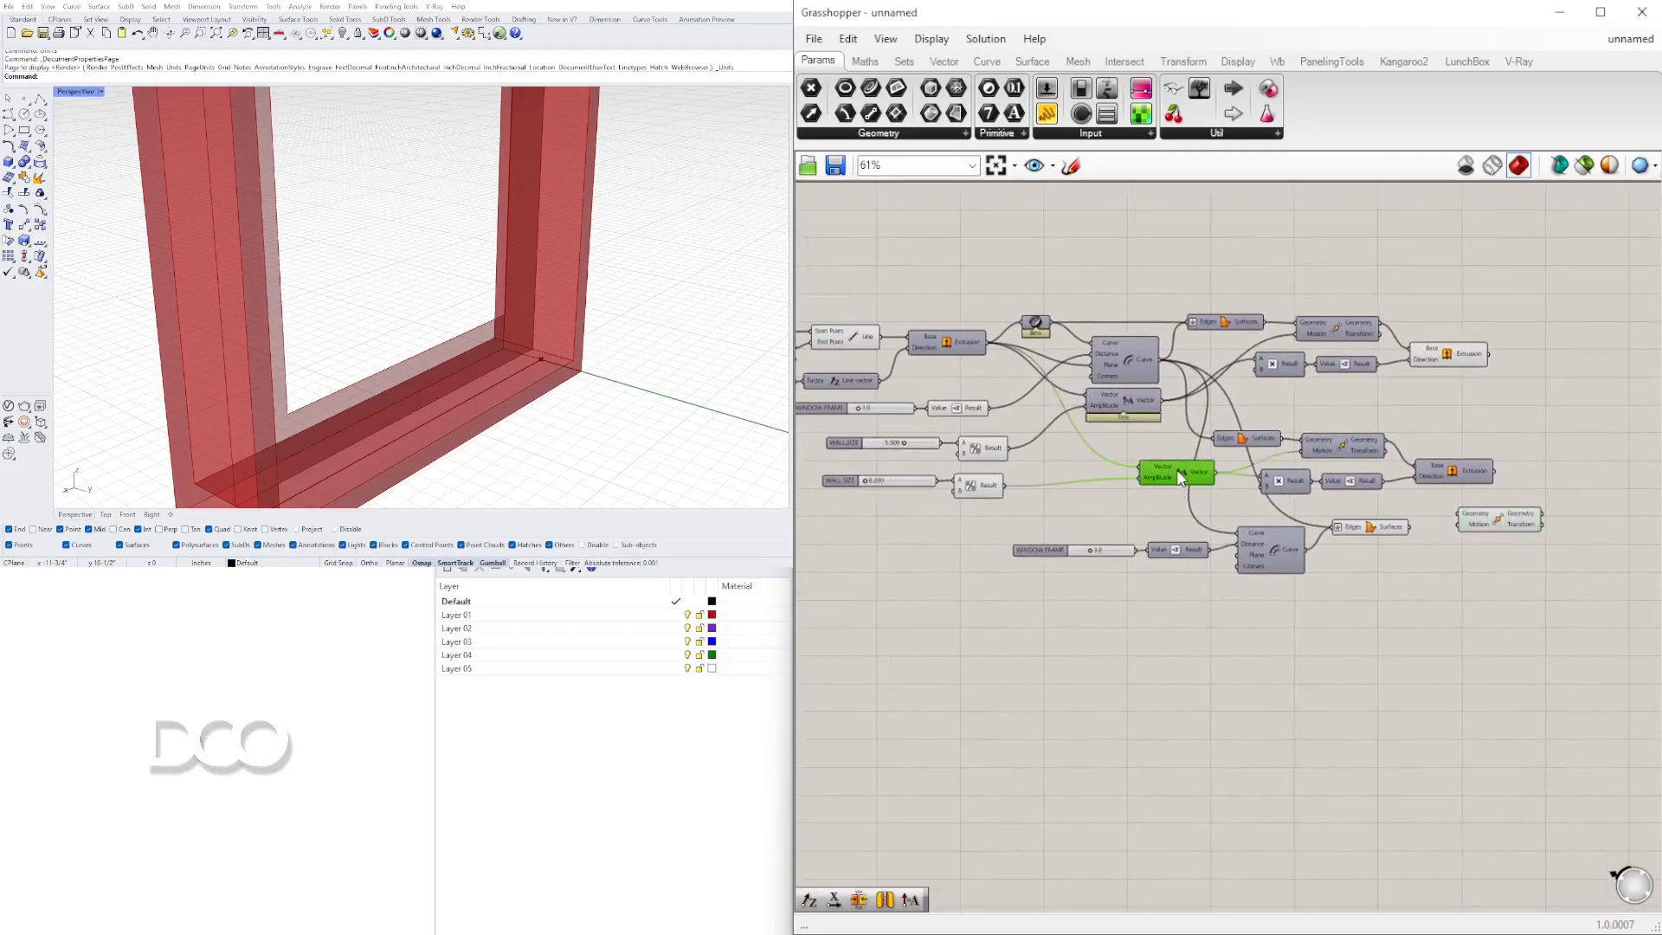
pyautogui.click(981, 344)
pyautogui.moveTo(985, 342); pyautogui.dragTo(1461, 516)
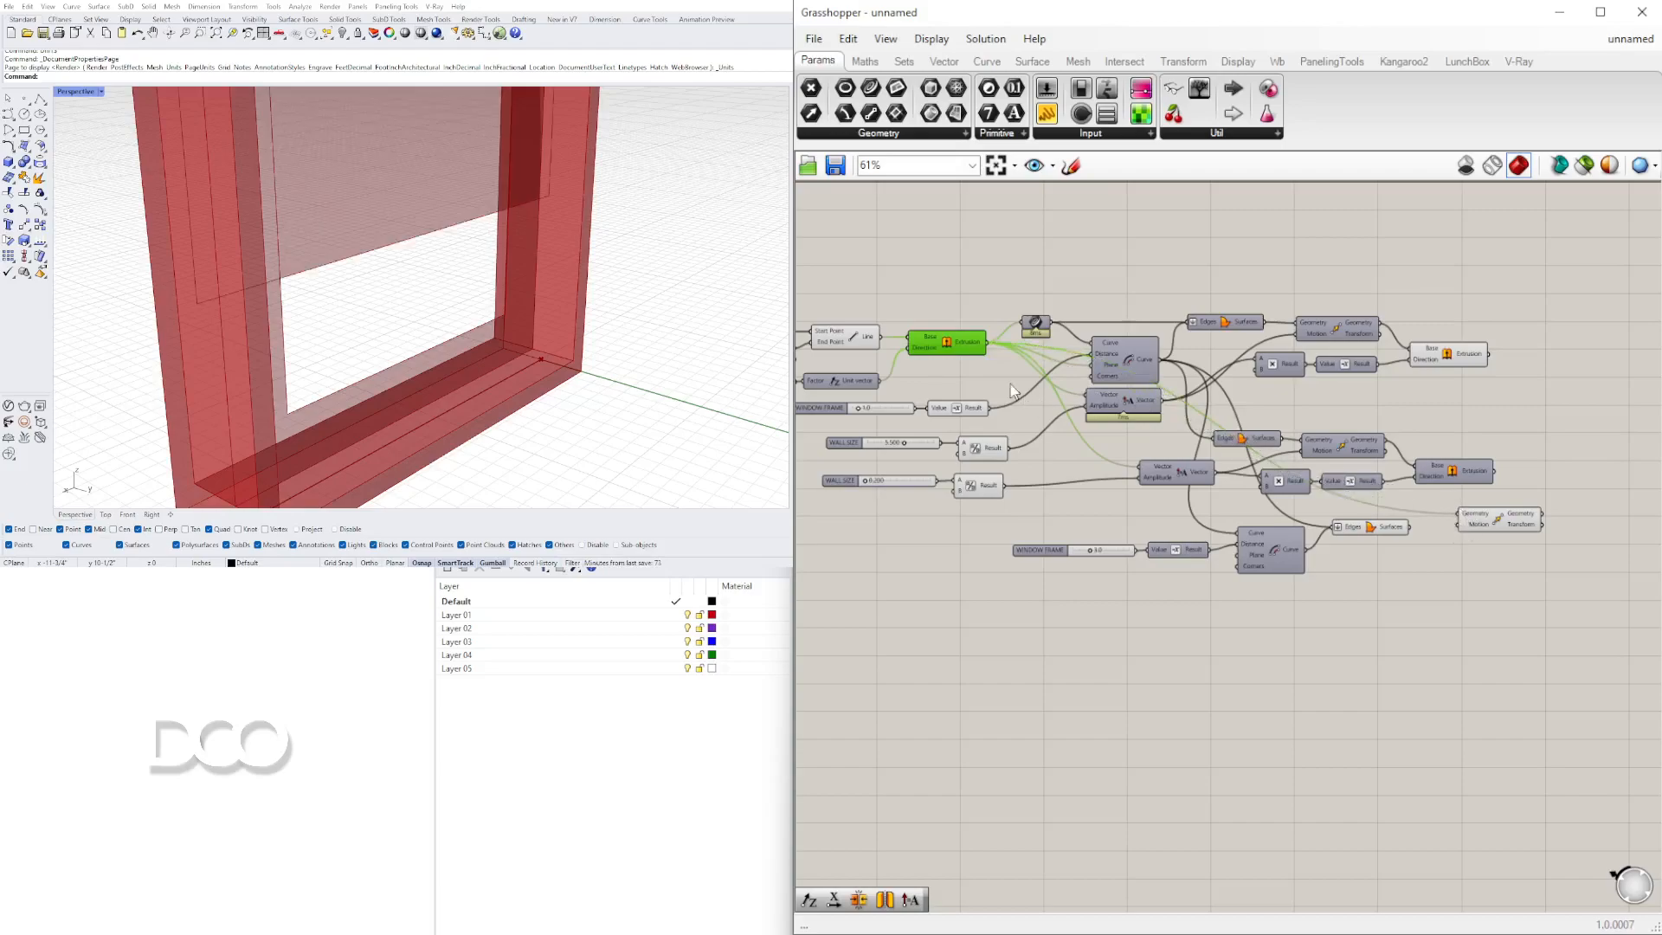
pyautogui.hotkey('ctrl', 'z')
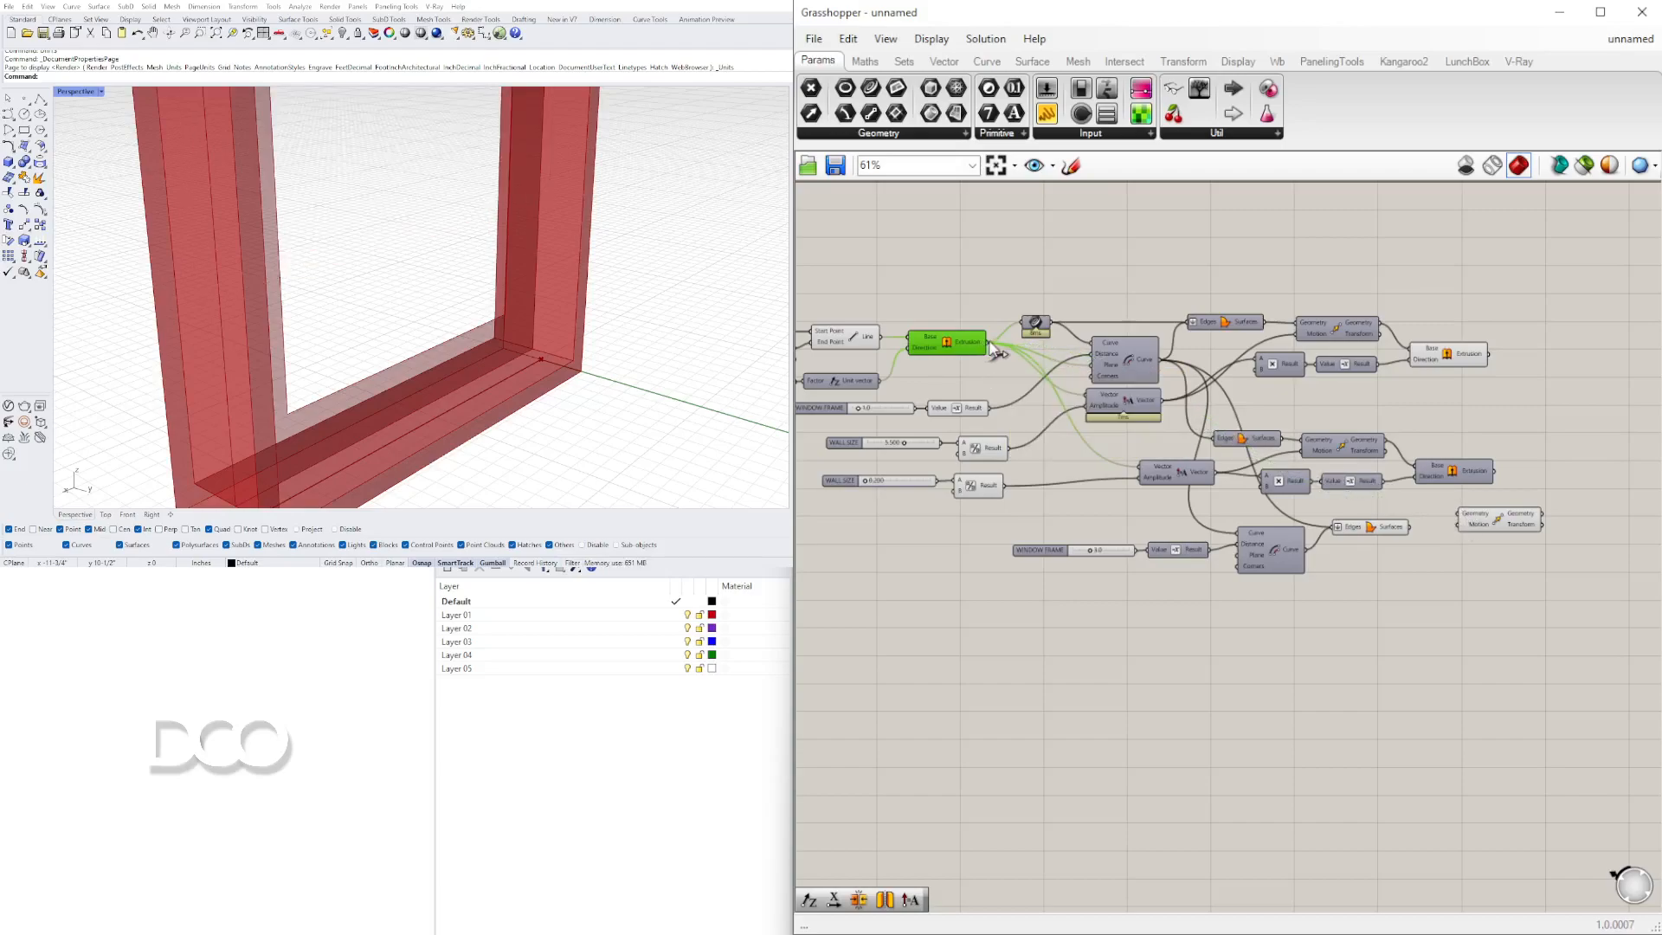
# Add an Amplitude component beneath the new Boundary Surfaces and feed the base Extrusion into its Vector input
pyautogui.moveTo(1465, 526); pyautogui.dragTo(1518, 524)
pyautogui.click(1373, 511)
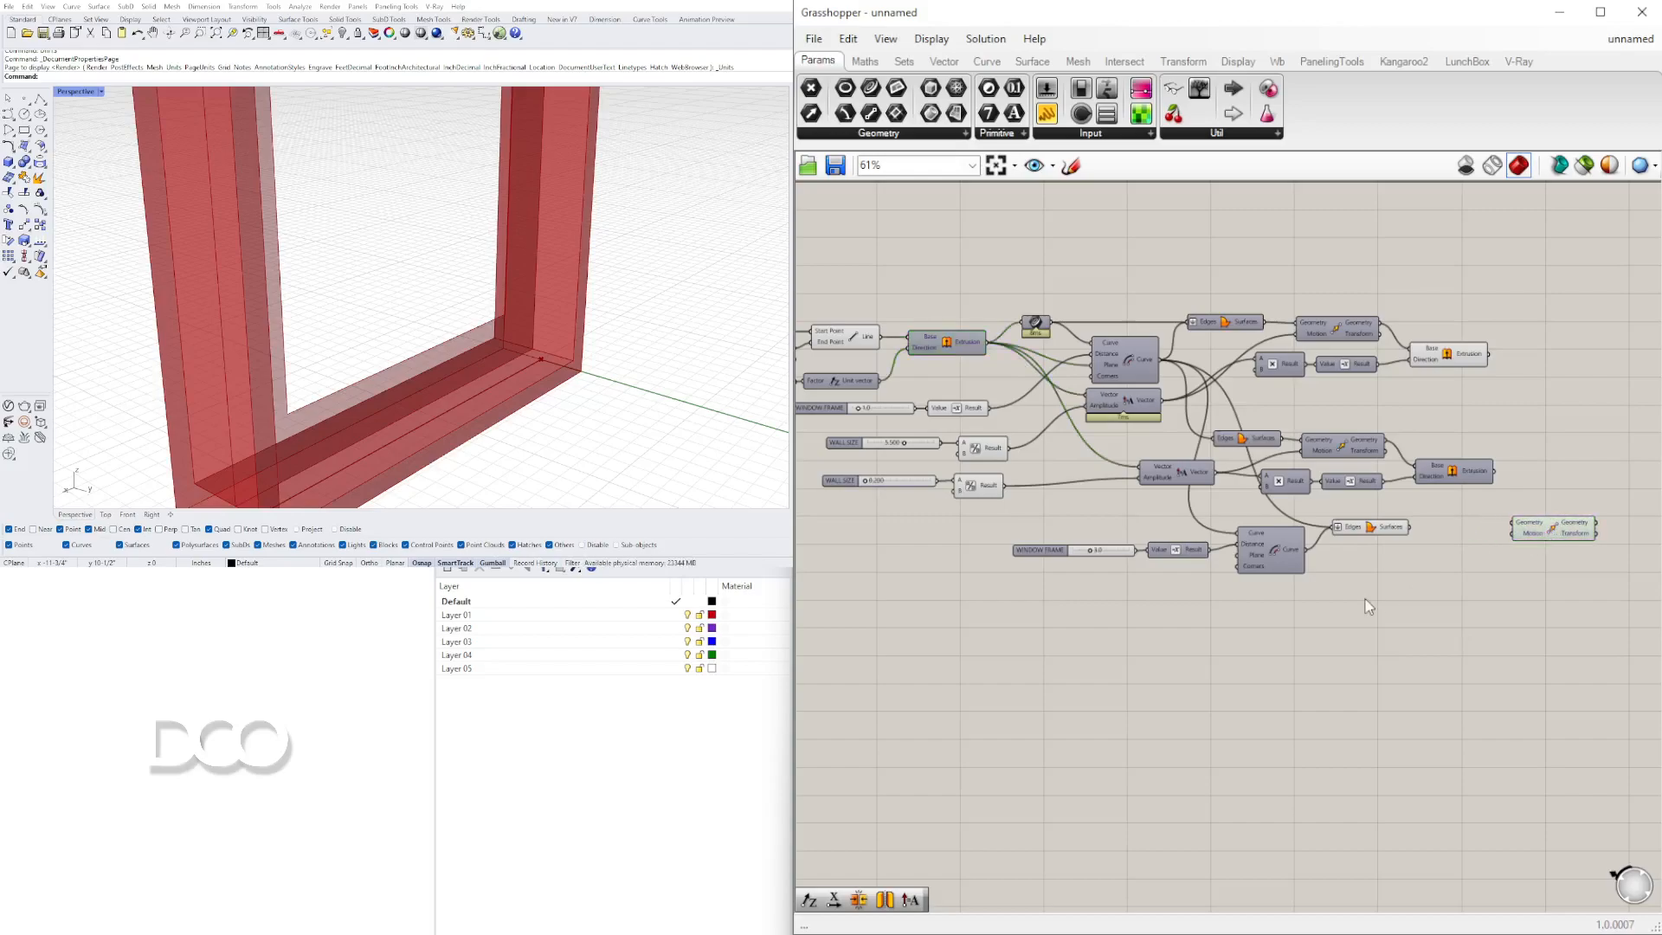
pyautogui.doubleClick(1365, 597)
pyautogui.write('AMP')
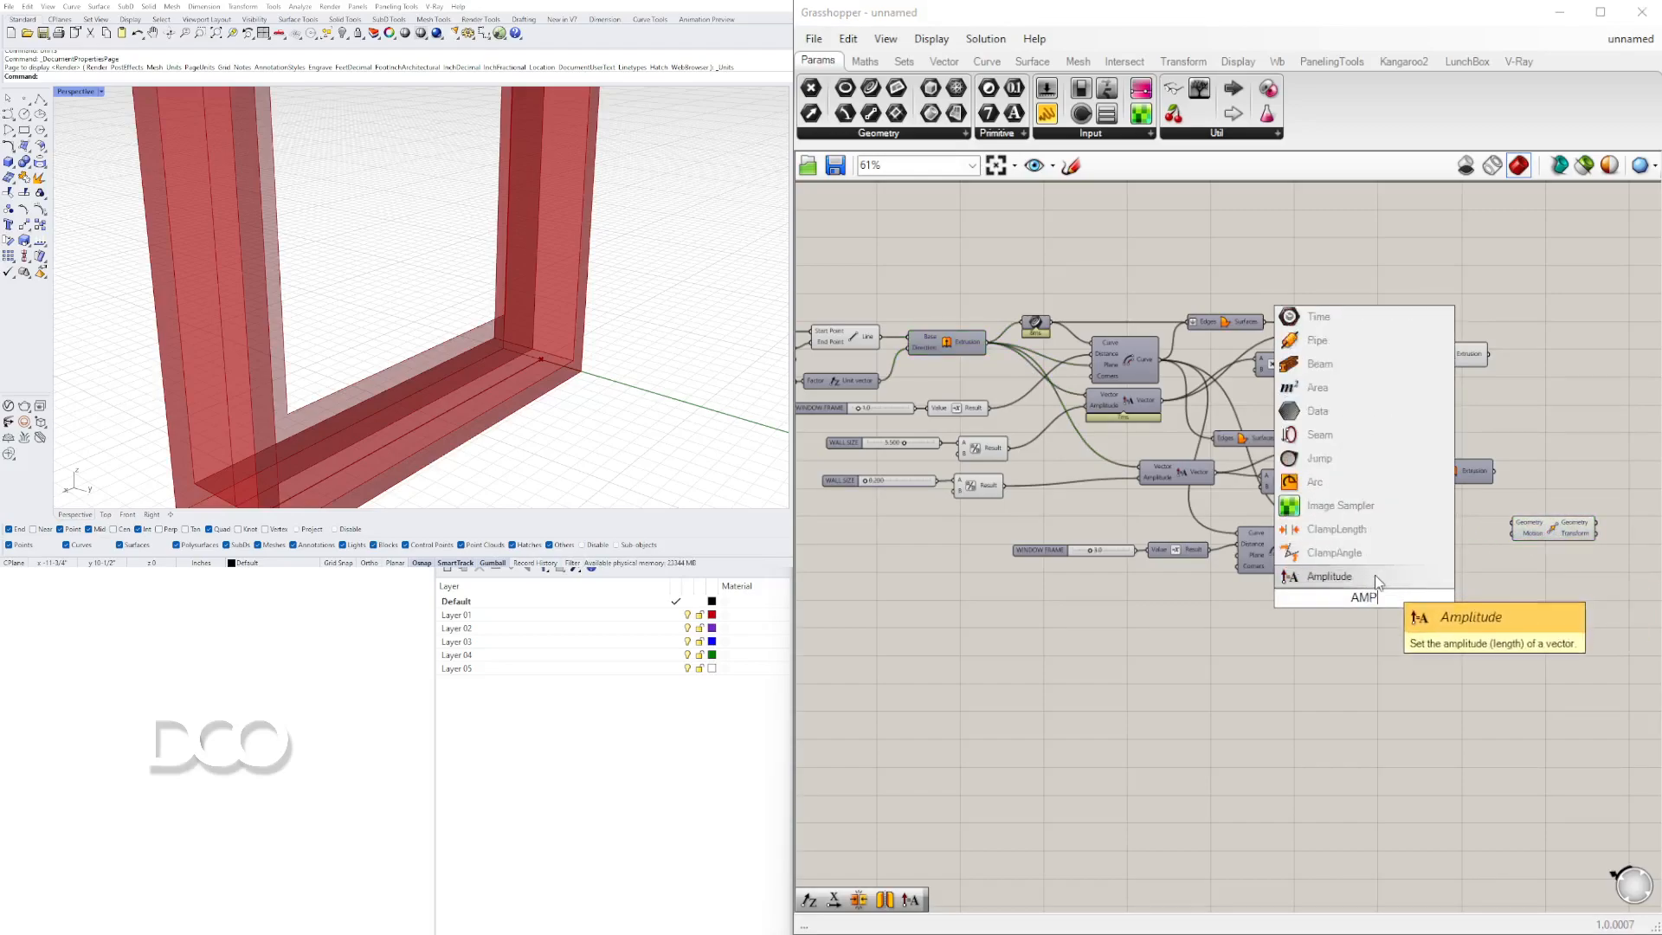
pyautogui.click(1375, 576)
pyautogui.moveTo(986, 342); pyautogui.dragTo(1355, 620)
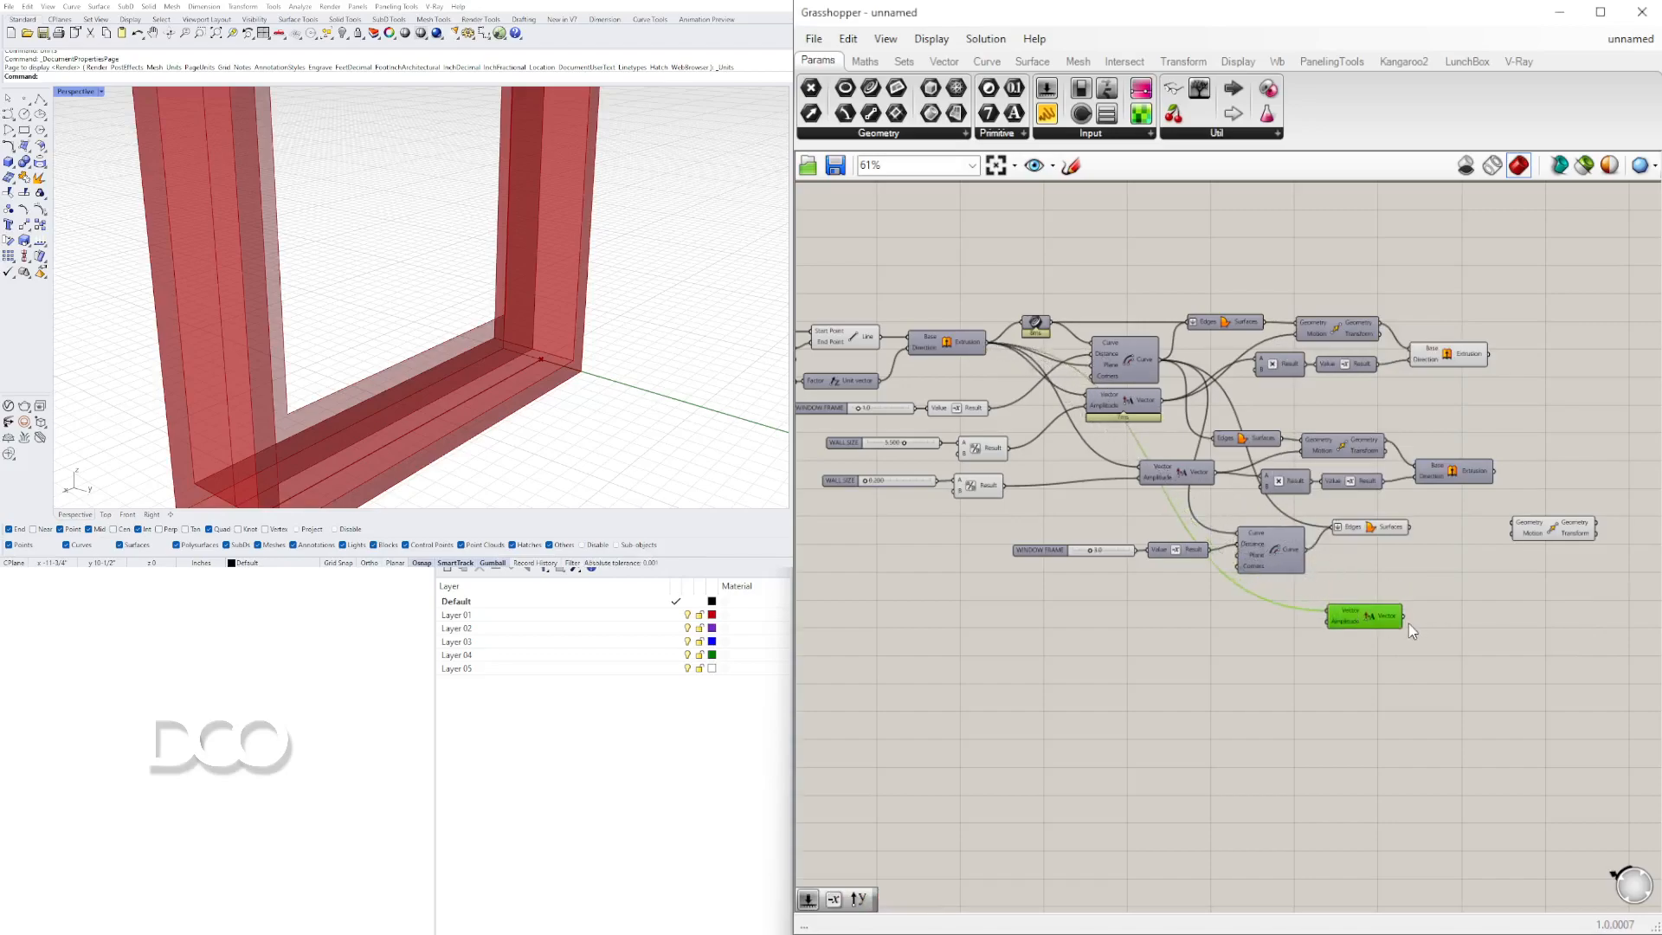
# Wire the new Amplitude vector into the Move component's Motion input and the new Boundary Surfaces result into its Geometry input
pyautogui.moveTo(1502, 578)
pyautogui.mouseDown()
pyautogui.moveTo(1520, 545)
pyautogui.moveTo(1496, 573)
pyautogui.mouseUp()
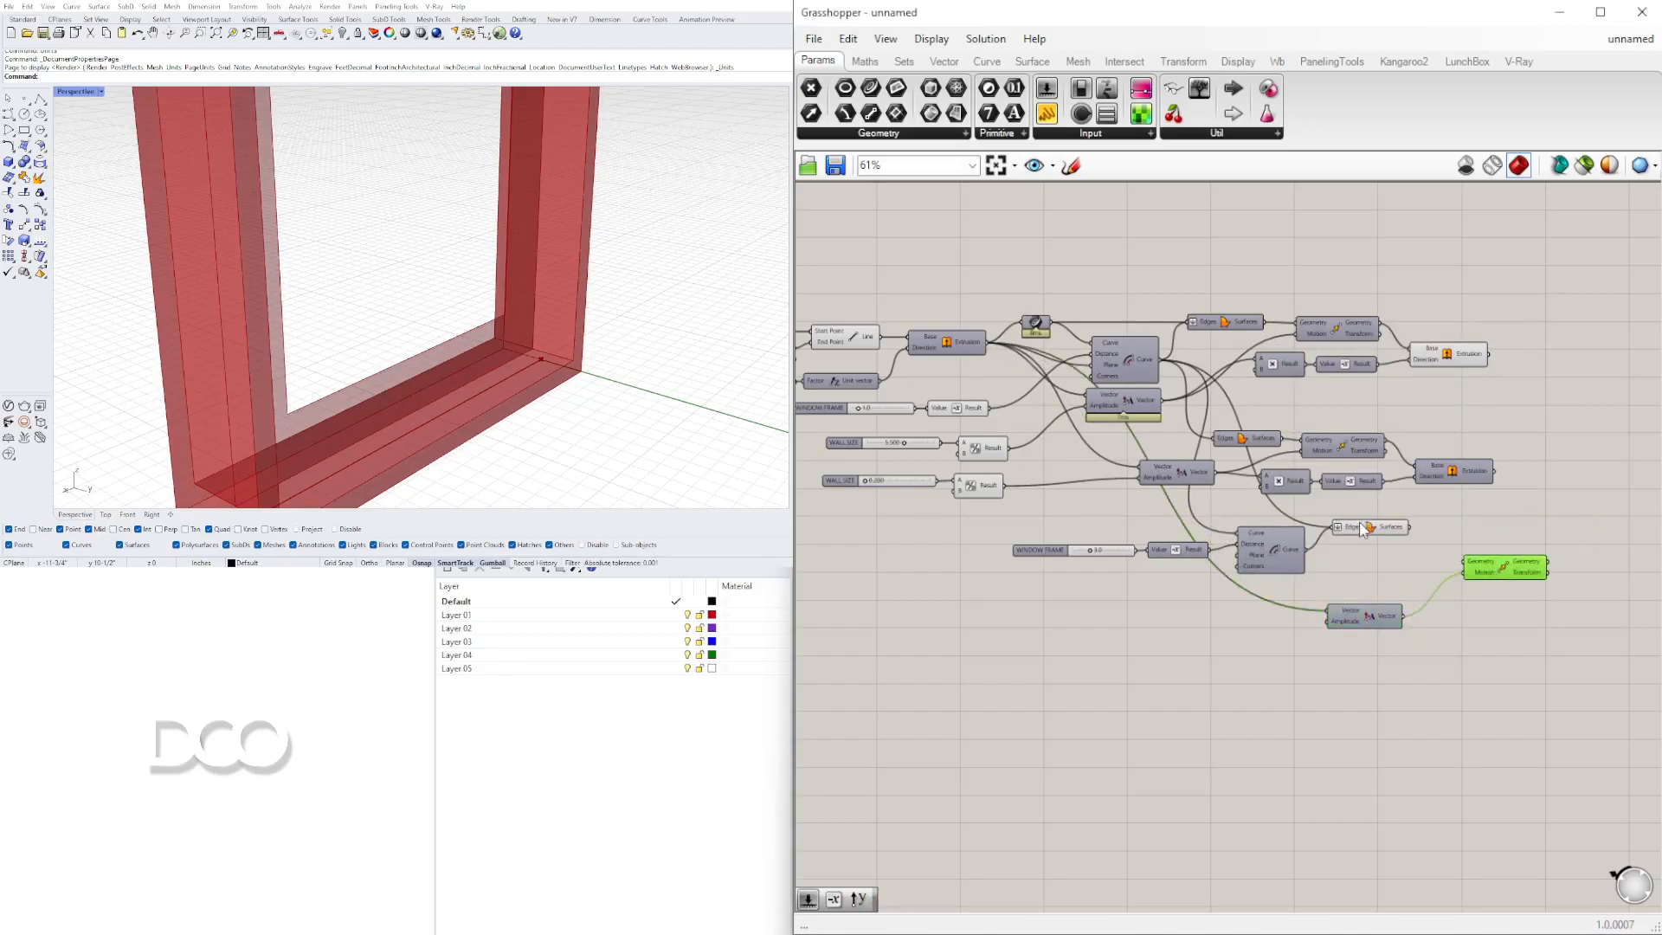
pyautogui.moveTo(1372, 525); pyautogui.dragTo(1368, 530)
pyautogui.click(1480, 567)
pyautogui.click(1345, 609)
# Move the glass chain's Amplitude component closer to the Division component that feeds it
pyautogui.scroll(3, 1358, 604)
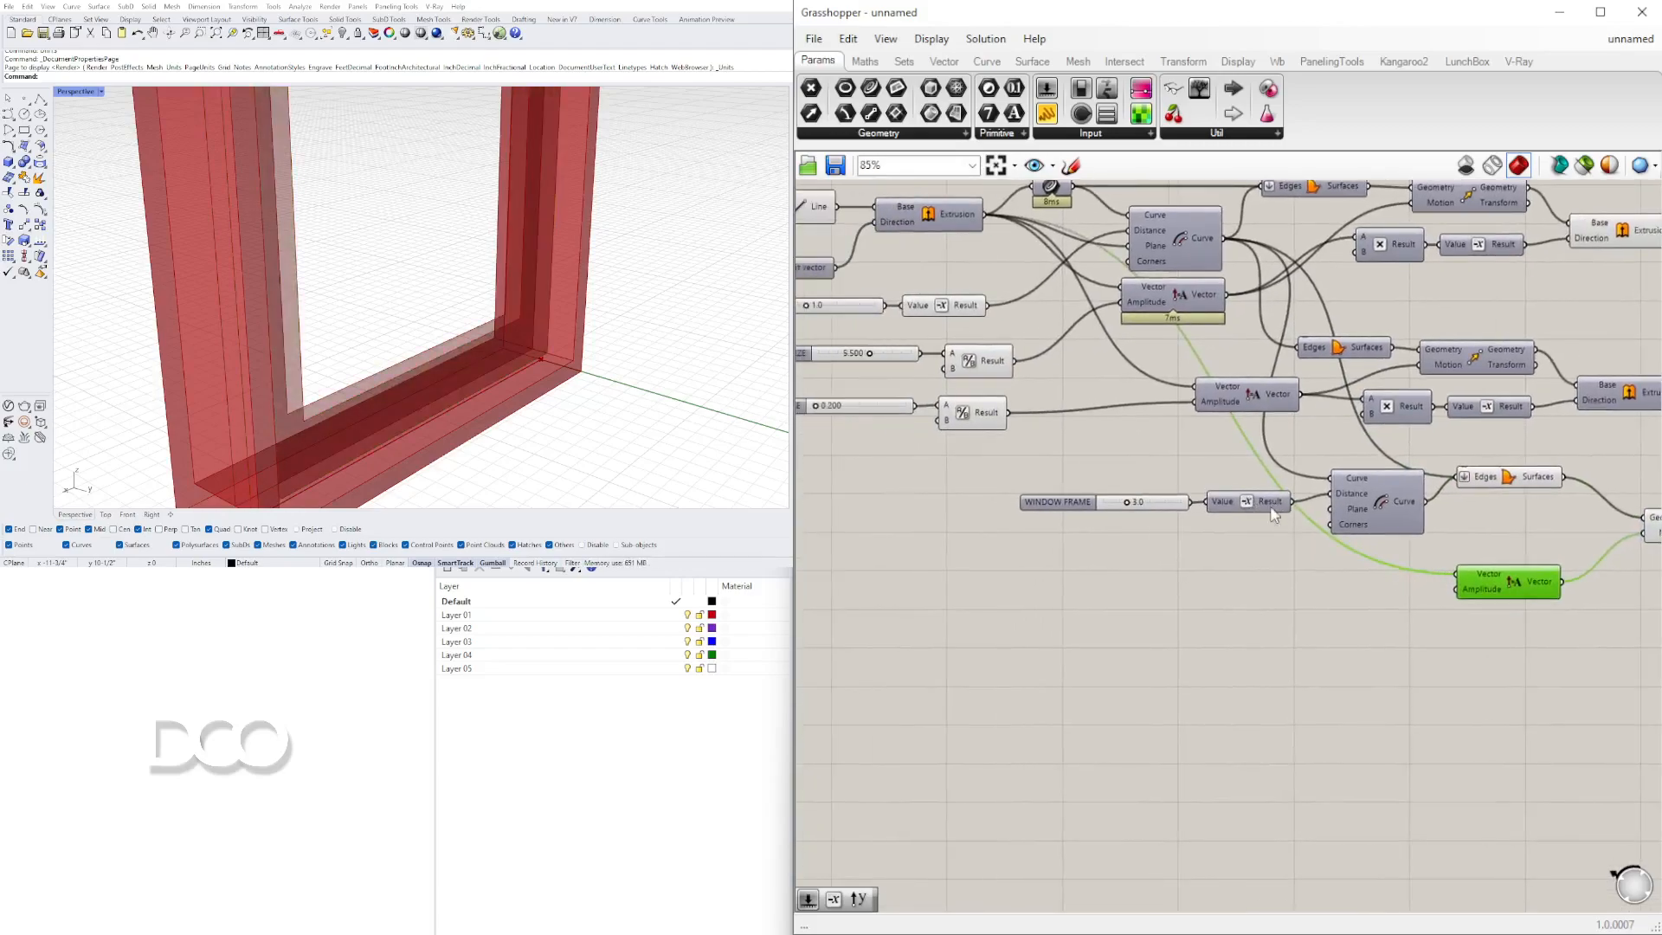
pyautogui.moveTo(1199, 420); pyautogui.dragTo(1167, 472, button='right')
pyautogui.moveTo(1208, 442); pyautogui.dragTo(1120, 453)
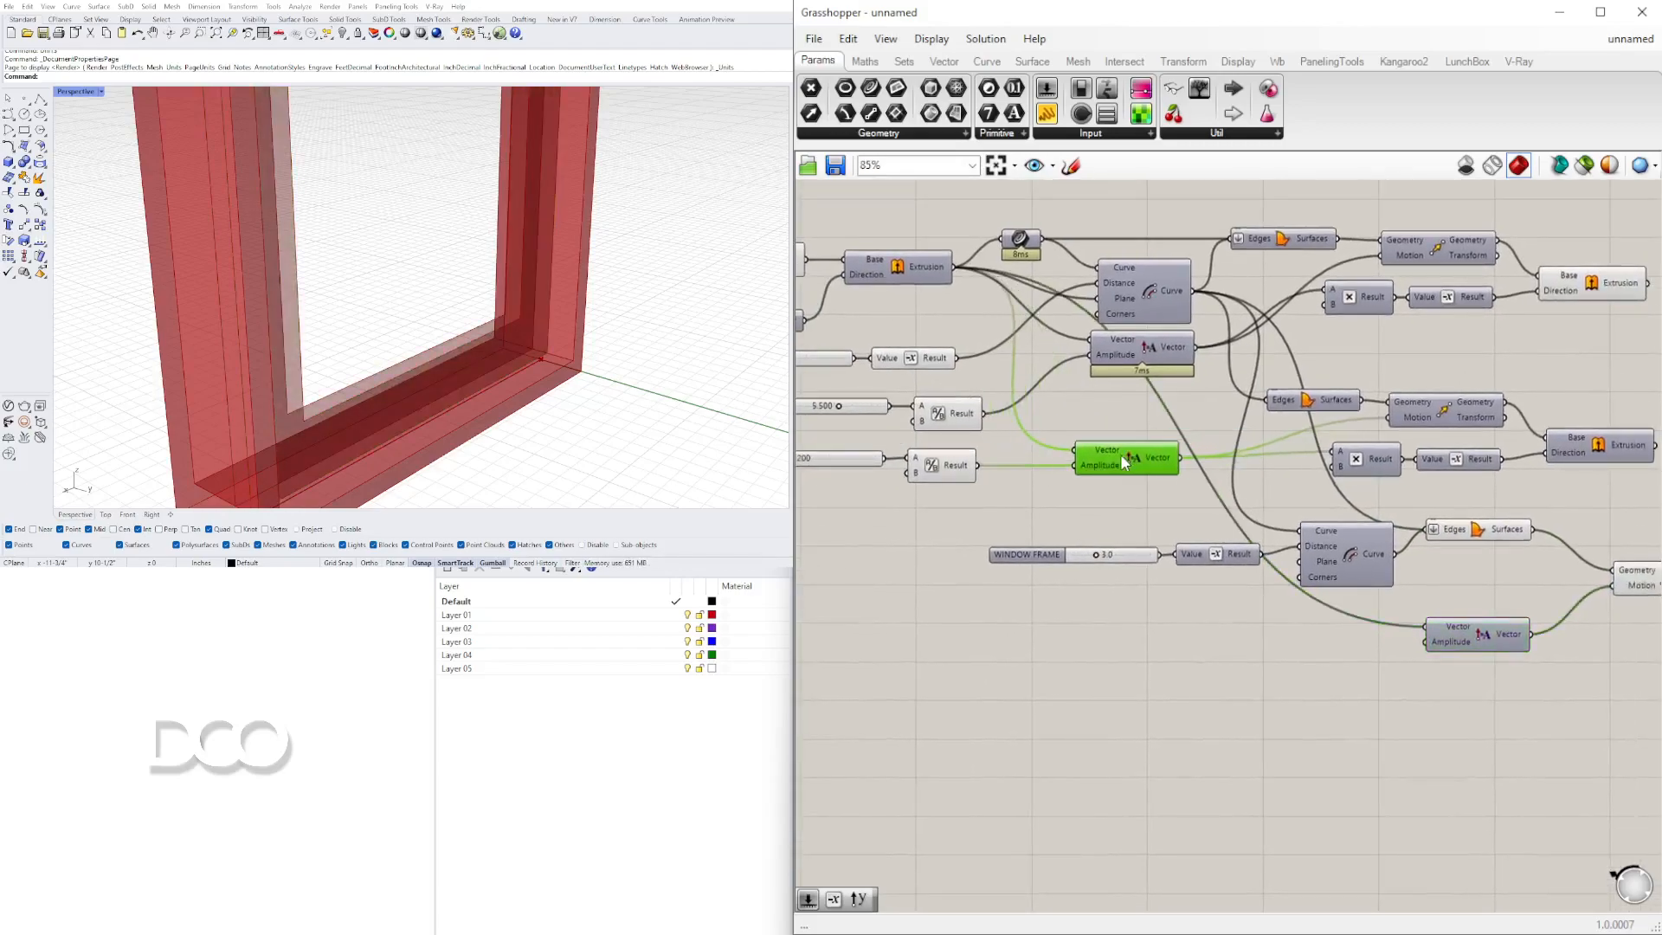
# Connect the Division result of the 5.500 WALL SIZE slider to the new Amplitude component's Amplitude input
pyautogui.scroll(-2, 1231, 530)
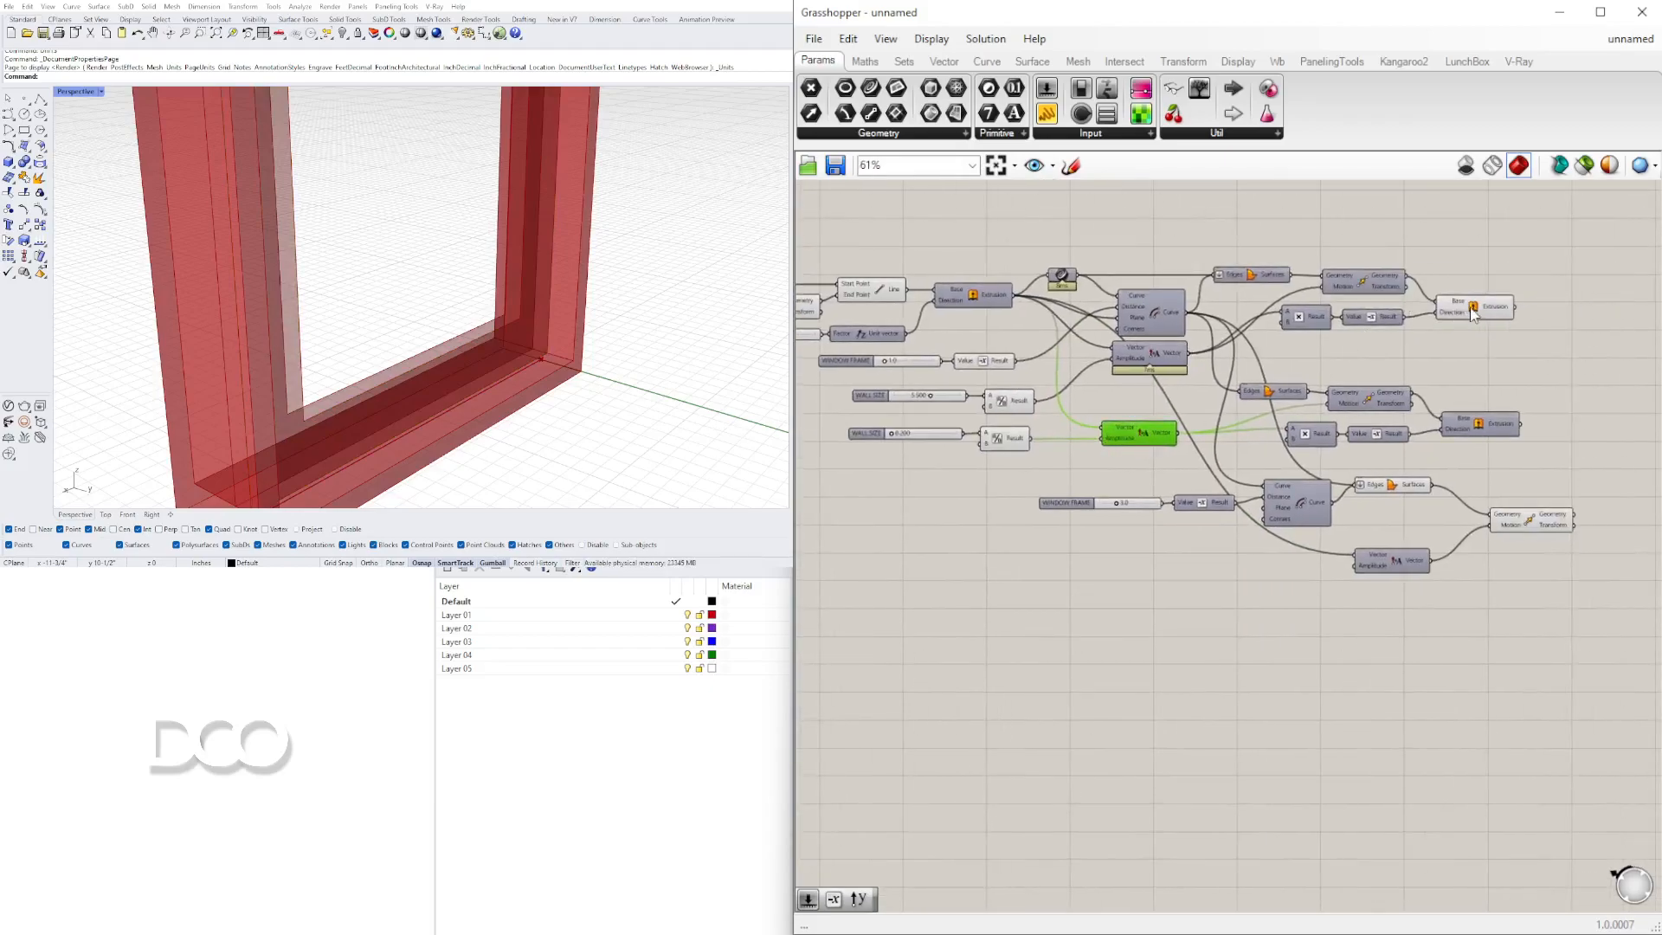
pyautogui.click(1473, 310)
pyautogui.scroll(1, 1463, 315)
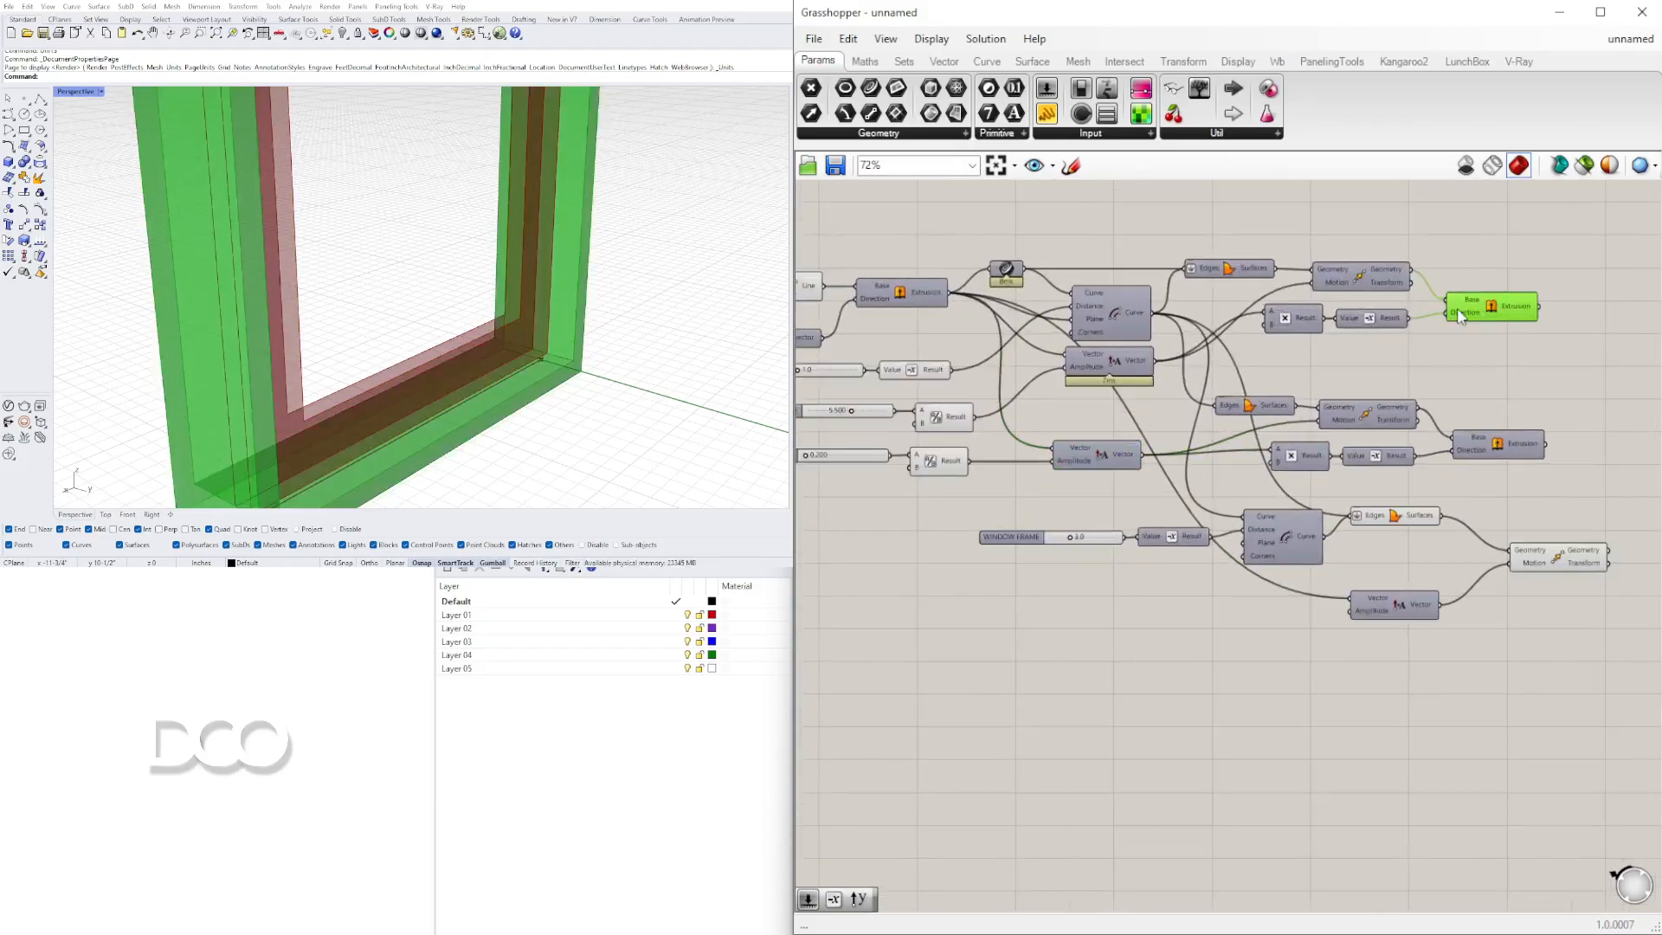
pyautogui.click(1292, 320)
pyautogui.click(1129, 370)
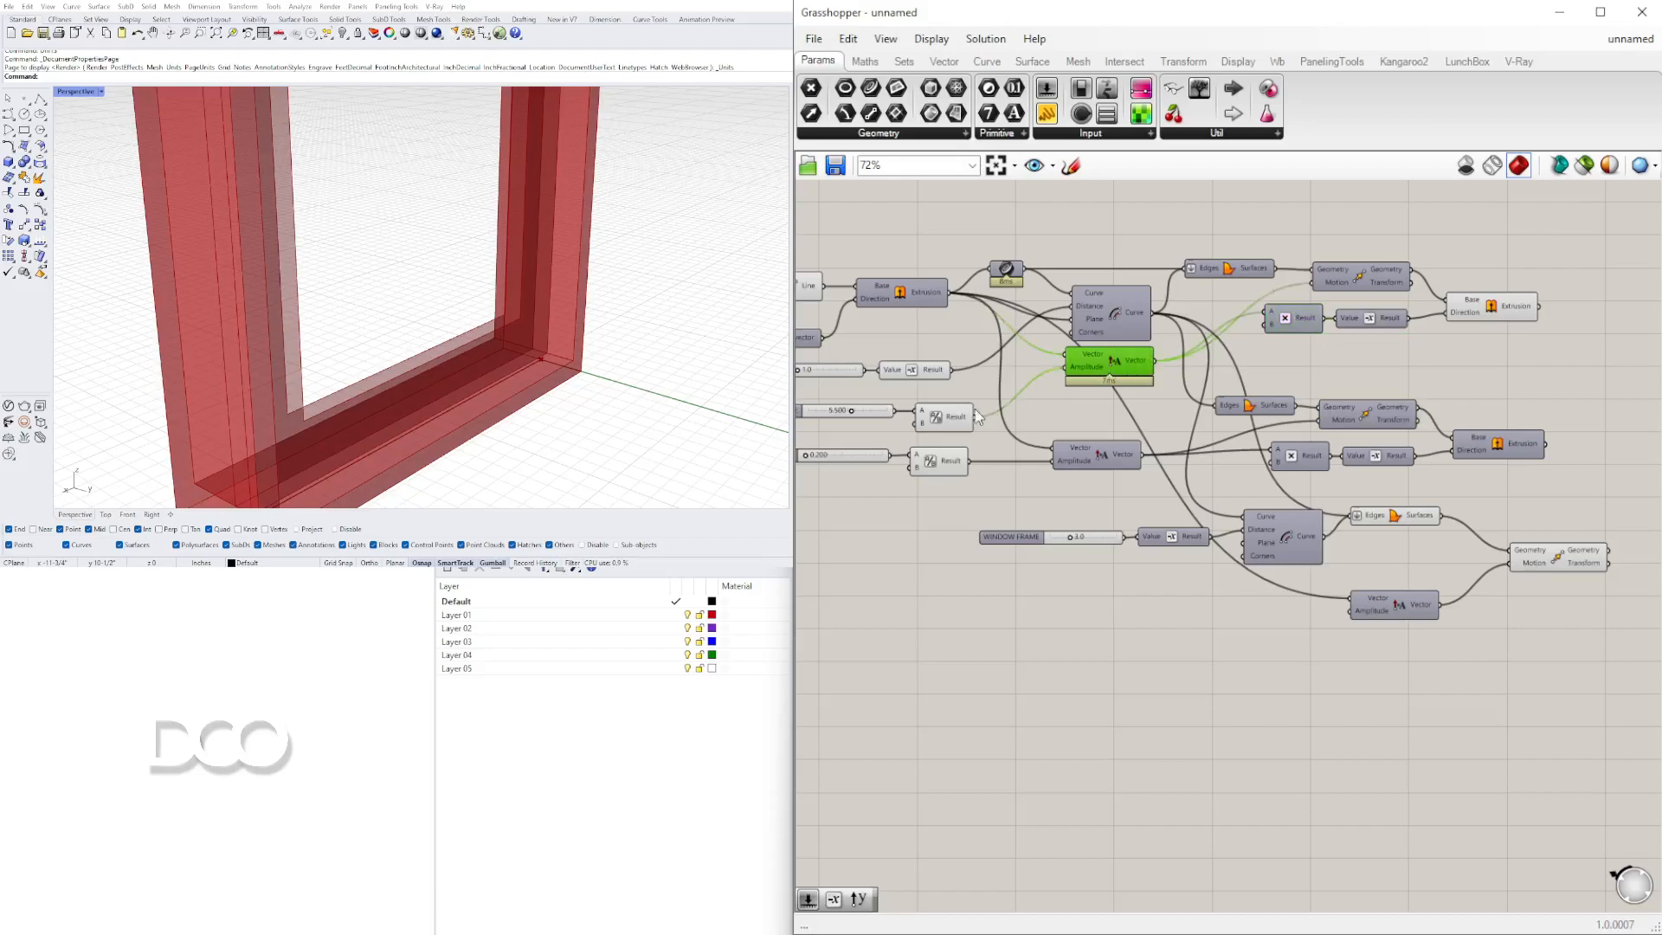
pyautogui.moveTo(975, 418); pyautogui.dragTo(1351, 610)
pyautogui.scroll(3, 967, 396)
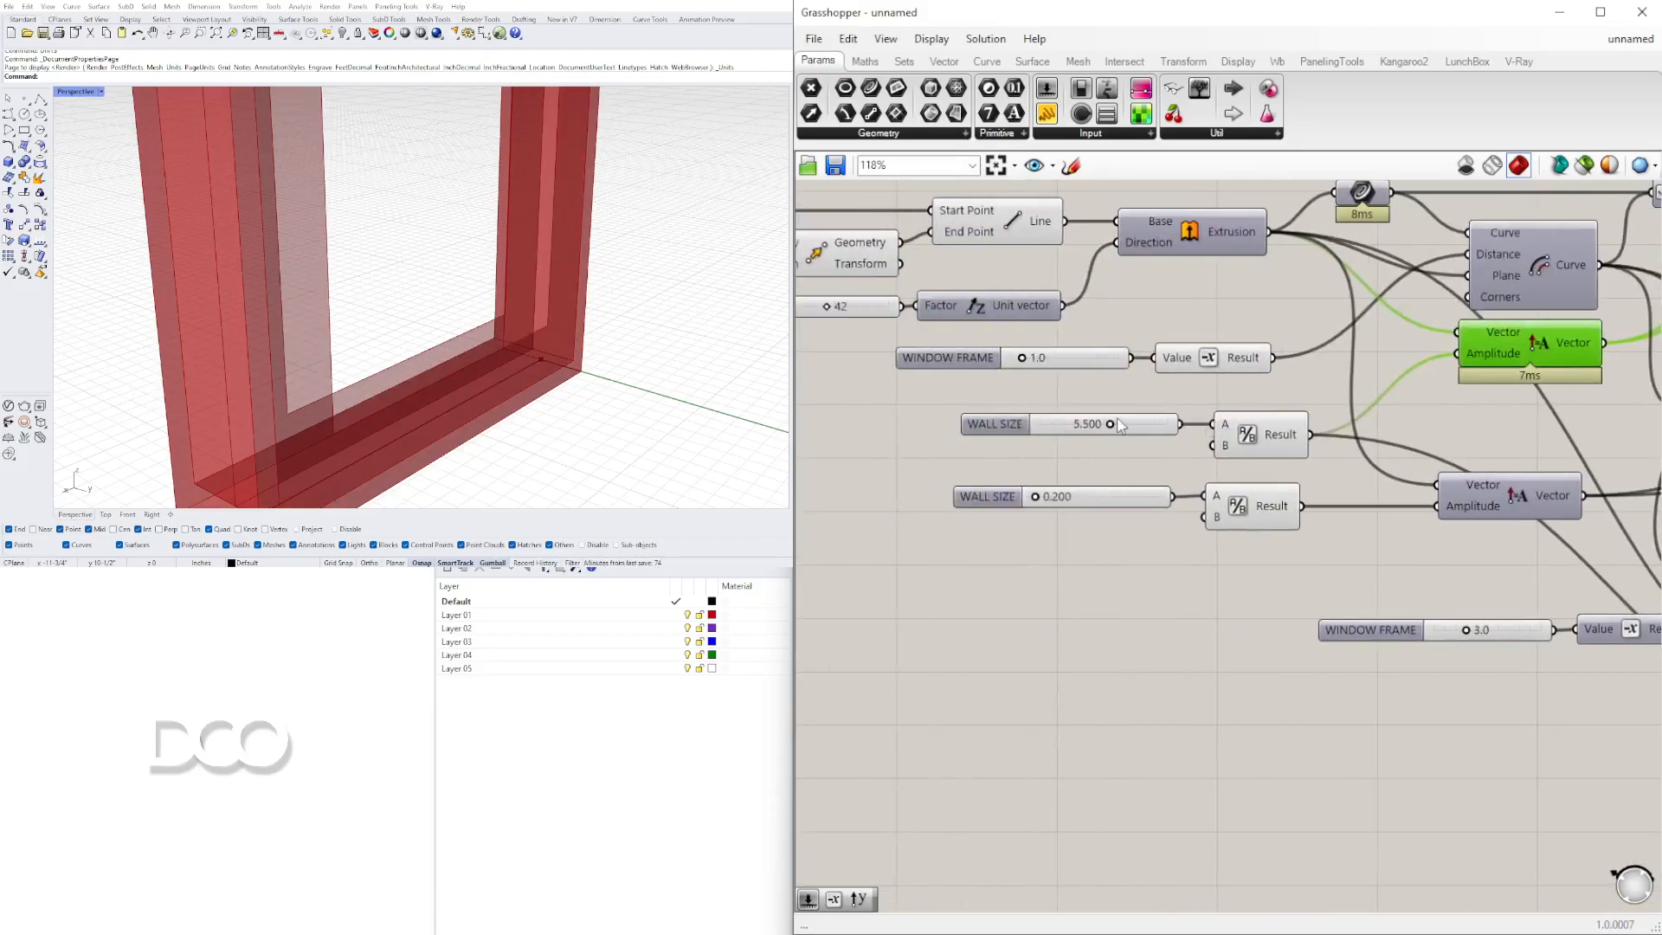
# Rename the 0.200 WALL SIZE slider as WINDOW GLASS
pyautogui.scroll(-2, 1244, 444)
pyautogui.moveTo(1309, 477); pyautogui.dragTo(977, 398, button='right')
pyautogui.moveTo(833, 316); pyautogui.dragTo(1039, 355, button='right')
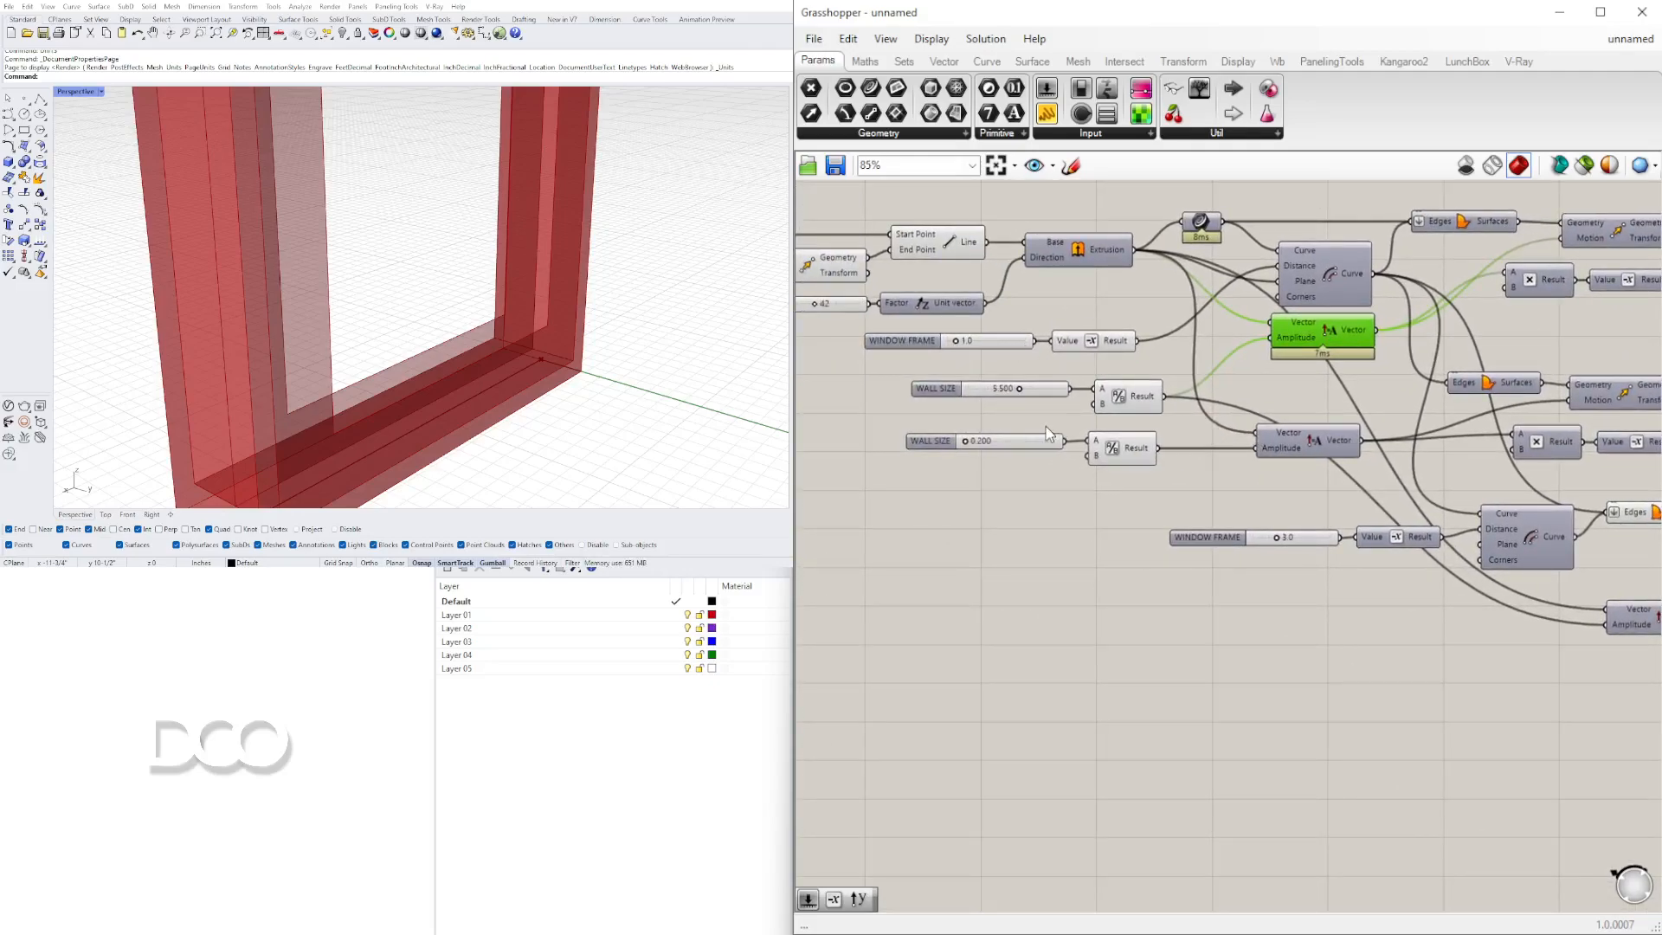
pyautogui.scroll(3, 1045, 426)
pyautogui.click(1099, 436)
pyautogui.rightClick(1000, 432)
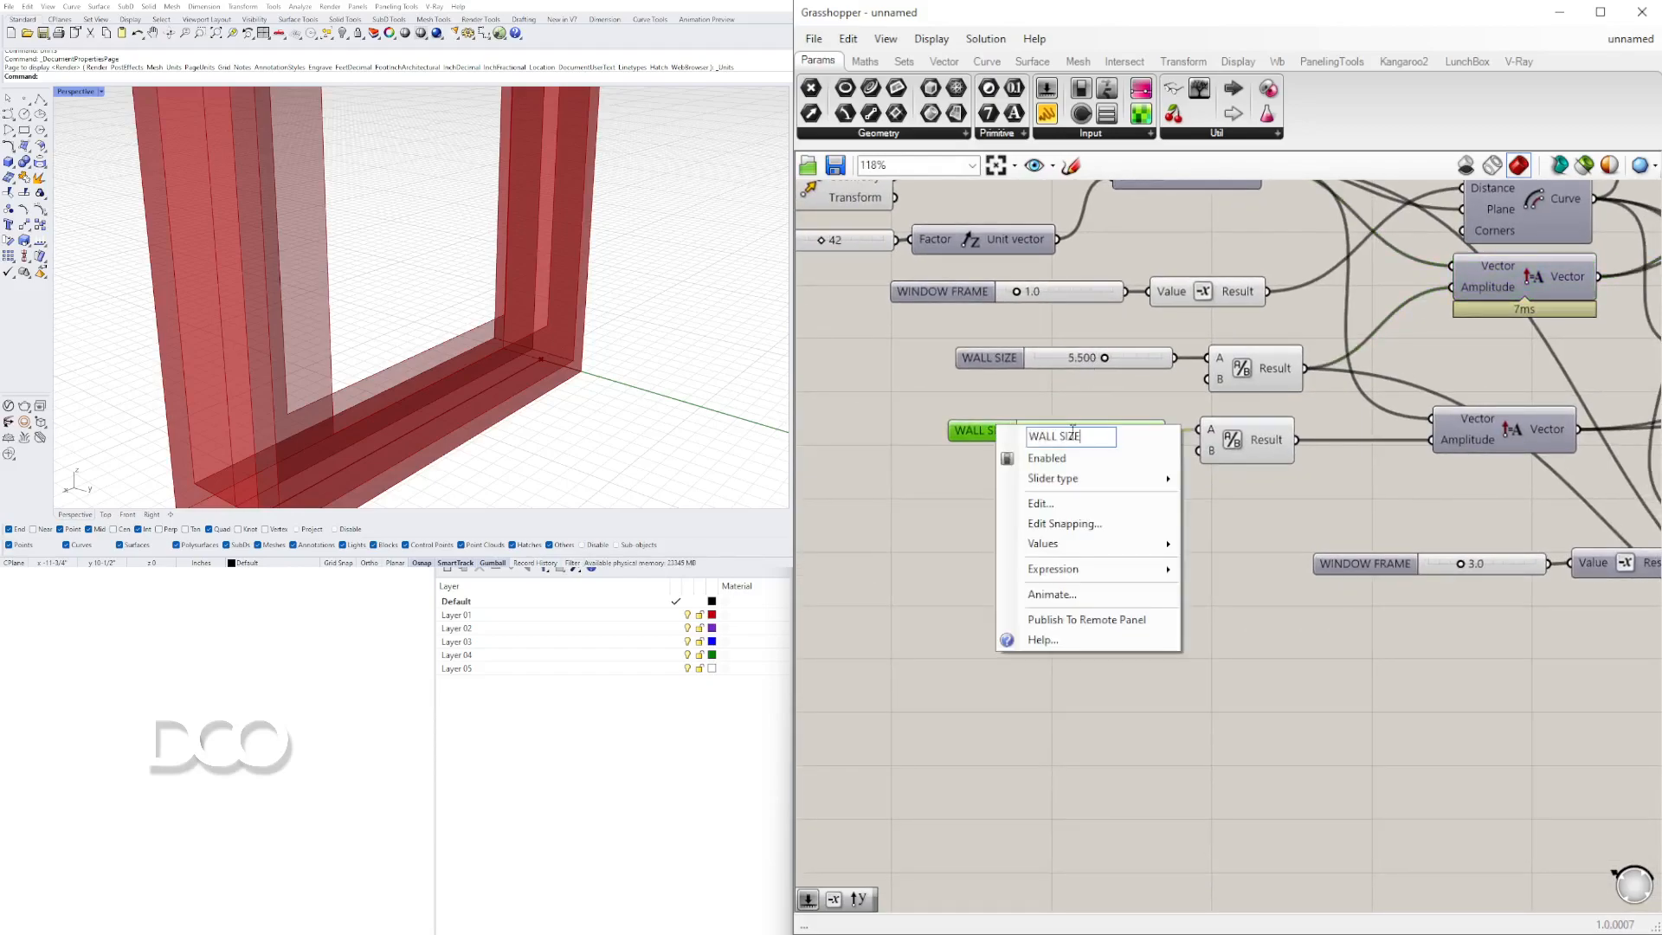
pyautogui.write('WINDOW GLASS')
pyautogui.press('Return')
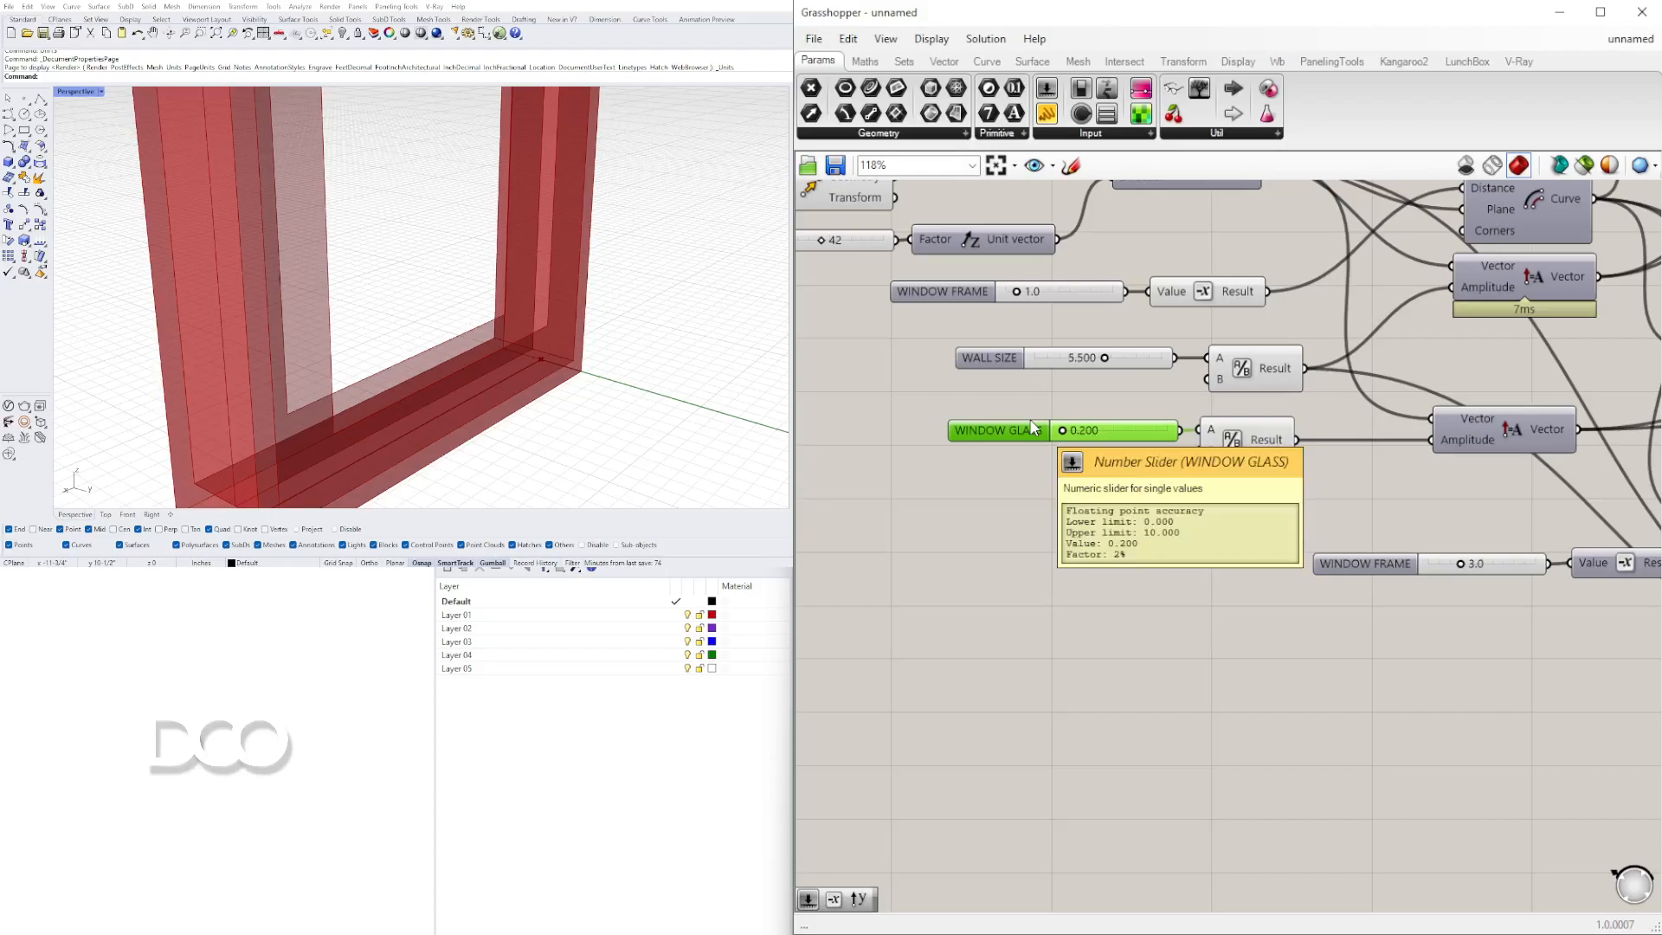
# Rewire the sash chain's Amplitude input so it takes the Division result of the WINDOW GLASS slider
pyautogui.scroll(-2, 1138, 429)
pyautogui.moveTo(1132, 391); pyautogui.dragTo(1386, 507)
pyautogui.scroll(-5, 1149, 400)
pyautogui.scroll(4, 1336, 466)
pyautogui.scroll(2, 1357, 487)
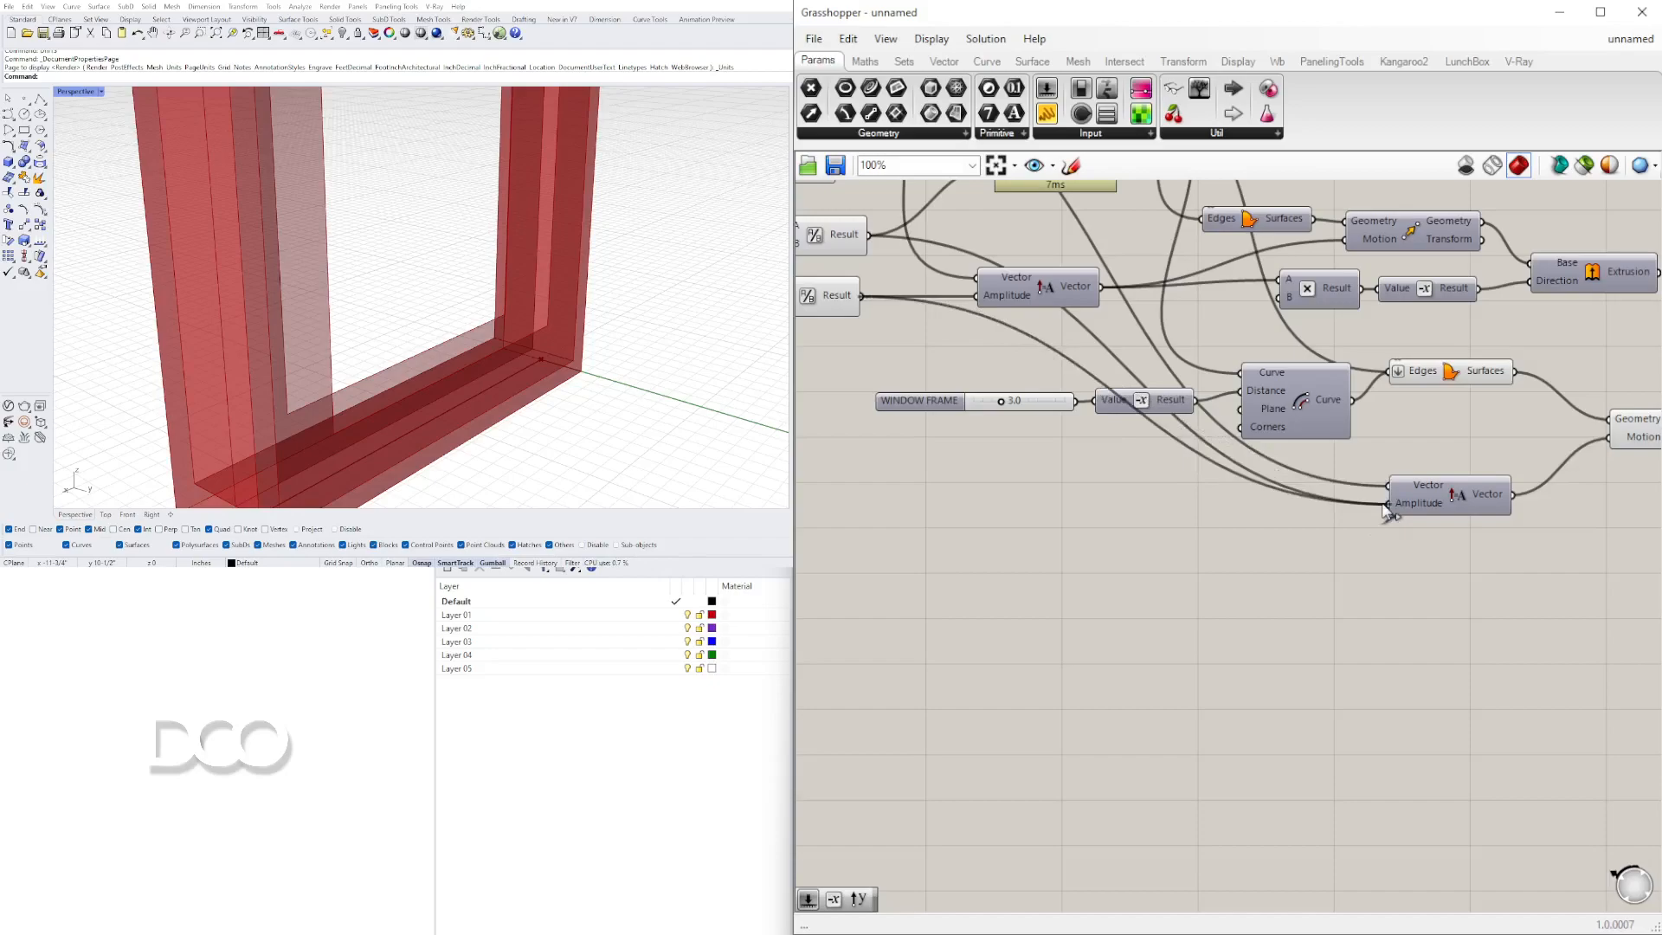
# Examine the moved sash surface's position against the outer frame and glass, temporarily previewing the glass Extrusion
pyautogui.moveTo(1454, 567); pyautogui.dragTo(1169, 577, button='right')
pyautogui.click(1389, 435)
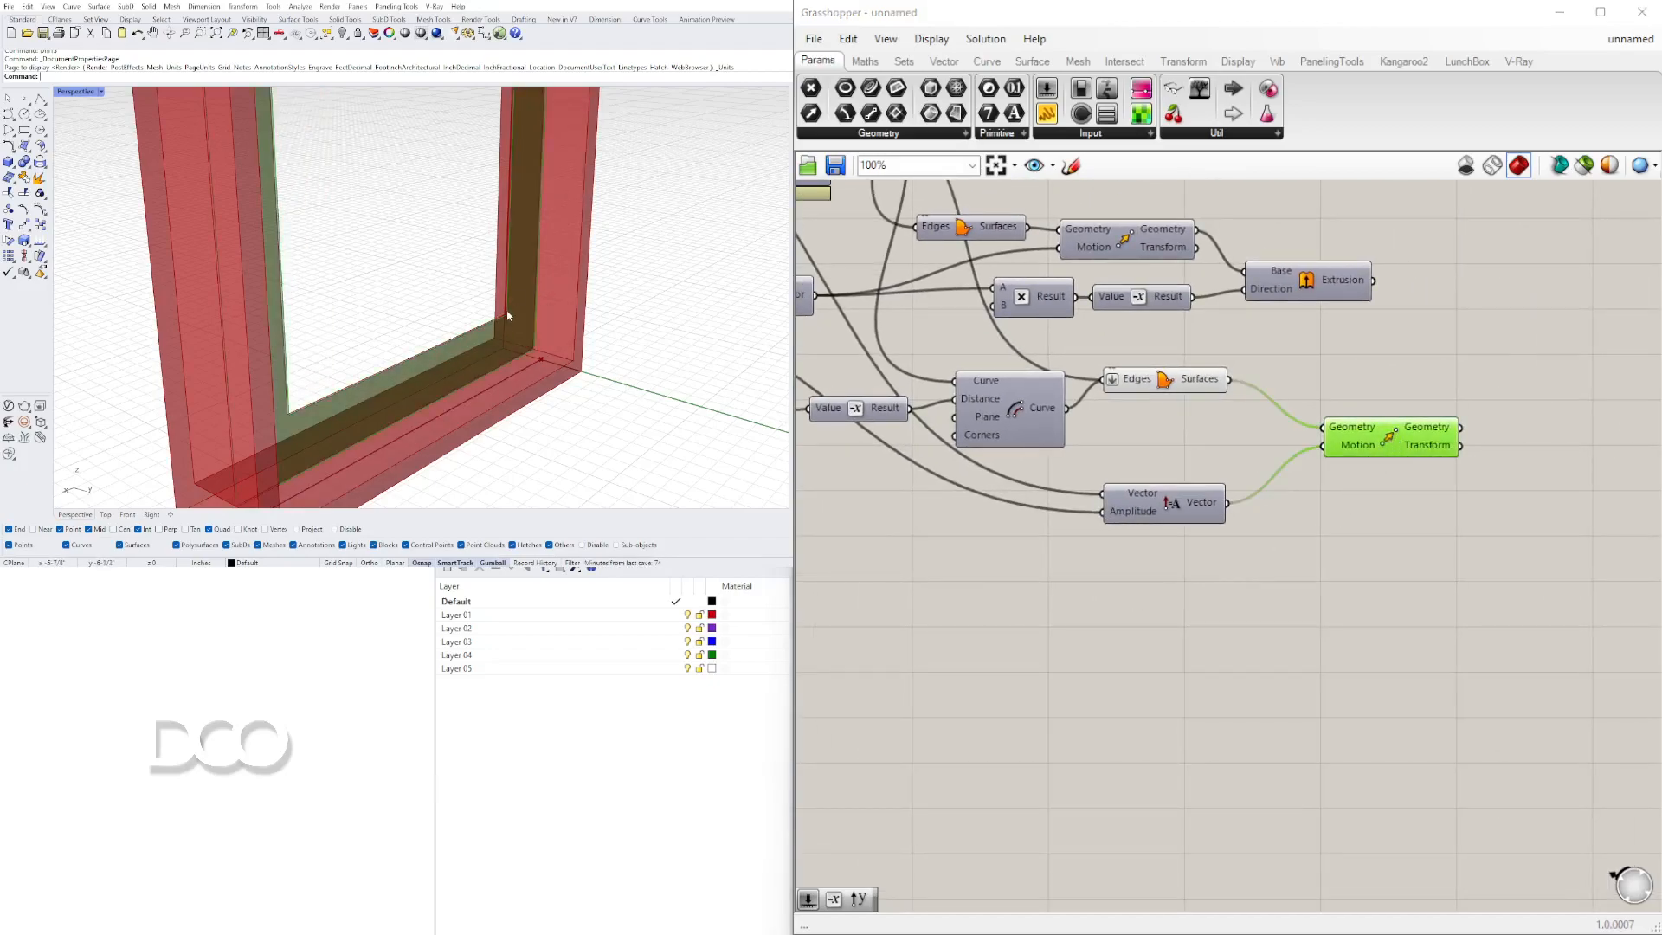
pyautogui.moveTo(1290, 279); pyautogui.dragTo(1339, 506, button='right')
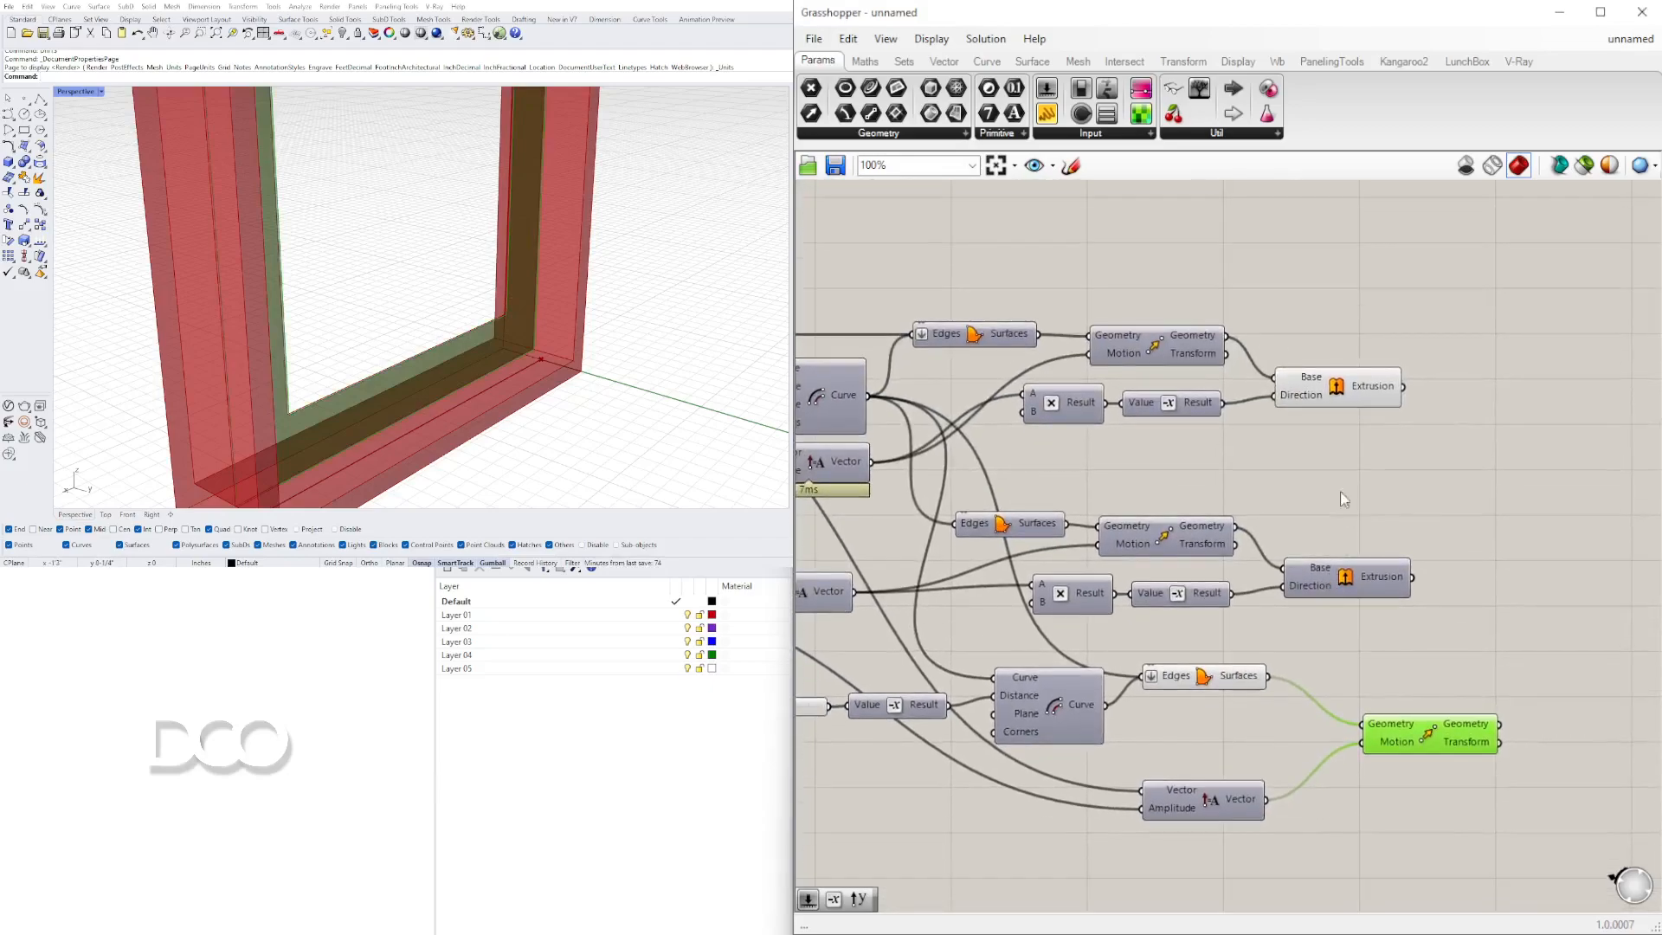
pyautogui.click(1344, 392)
pyautogui.click(1348, 590)
pyautogui.rightClick(1348, 589)
pyautogui.click(1373, 627)
pyautogui.scroll(6, 485, 333)
pyautogui.moveTo(603, 339); pyautogui.dragTo(552, 328, button='right')
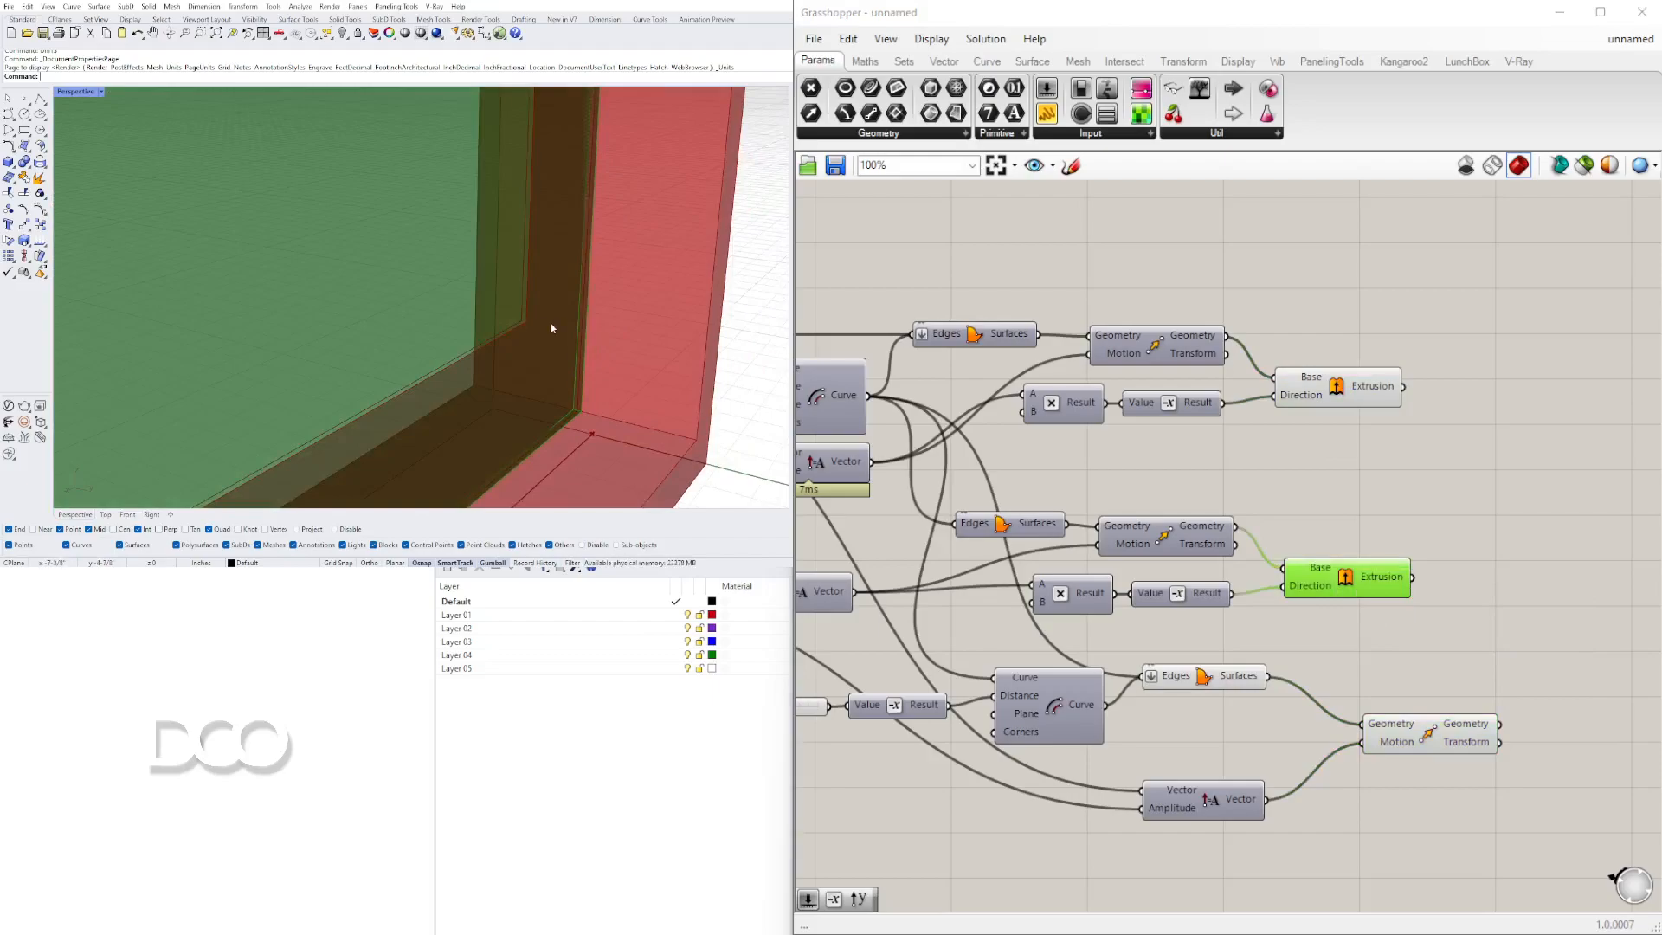
pyautogui.rightClick(1350, 575)
pyautogui.click(1384, 616)
pyautogui.scroll(-4, 1412, 664)
pyautogui.click(1412, 662)
pyautogui.moveTo(1371, 742); pyautogui.dragTo(1328, 617, button='right')
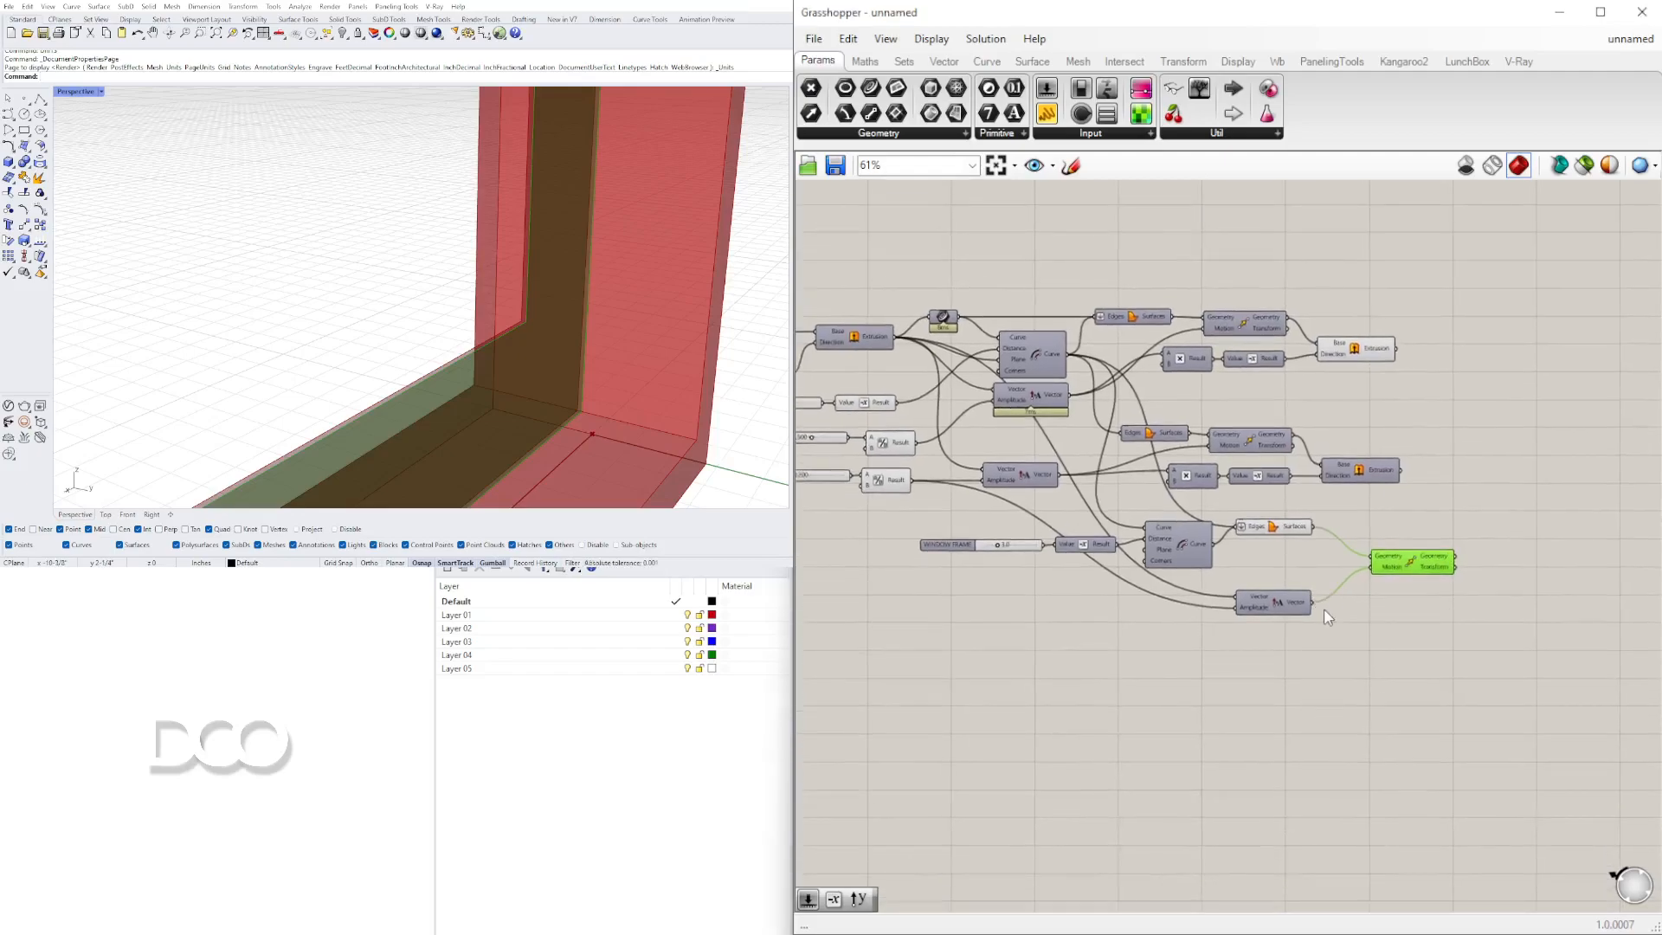
# Duplicate the sash chain's Amplitude component directly below itself and shift the sash Move component slightly
pyautogui.click(1272, 601)
pyautogui.keyDown('alt'); pyautogui.moveTo(1272, 602); pyautogui.dragTo(1272, 630); pyautogui.keyUp('alt')
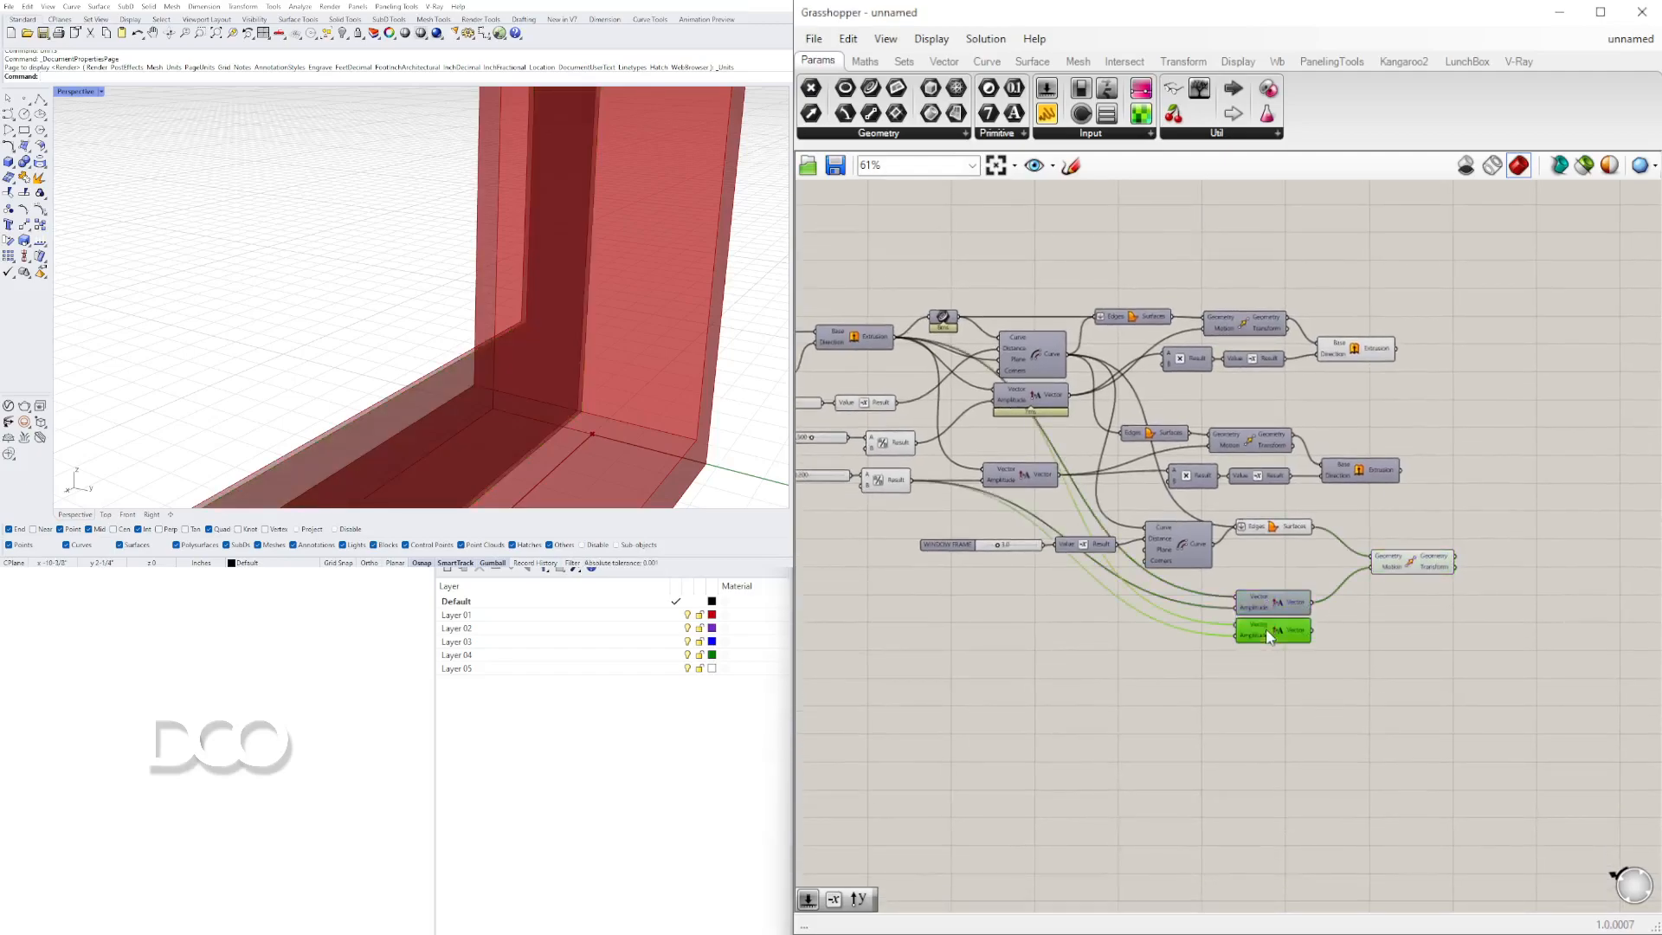
pyautogui.moveTo(1396, 565); pyautogui.dragTo(1392, 561)
pyautogui.moveTo(1370, 561); pyautogui.dragTo(1380, 559)
# Add an Extrude component fed by the sash Move's Geometry as Base and the duplicated Amplitude's Vector as Direction
pyautogui.doubleClick(1395, 632)
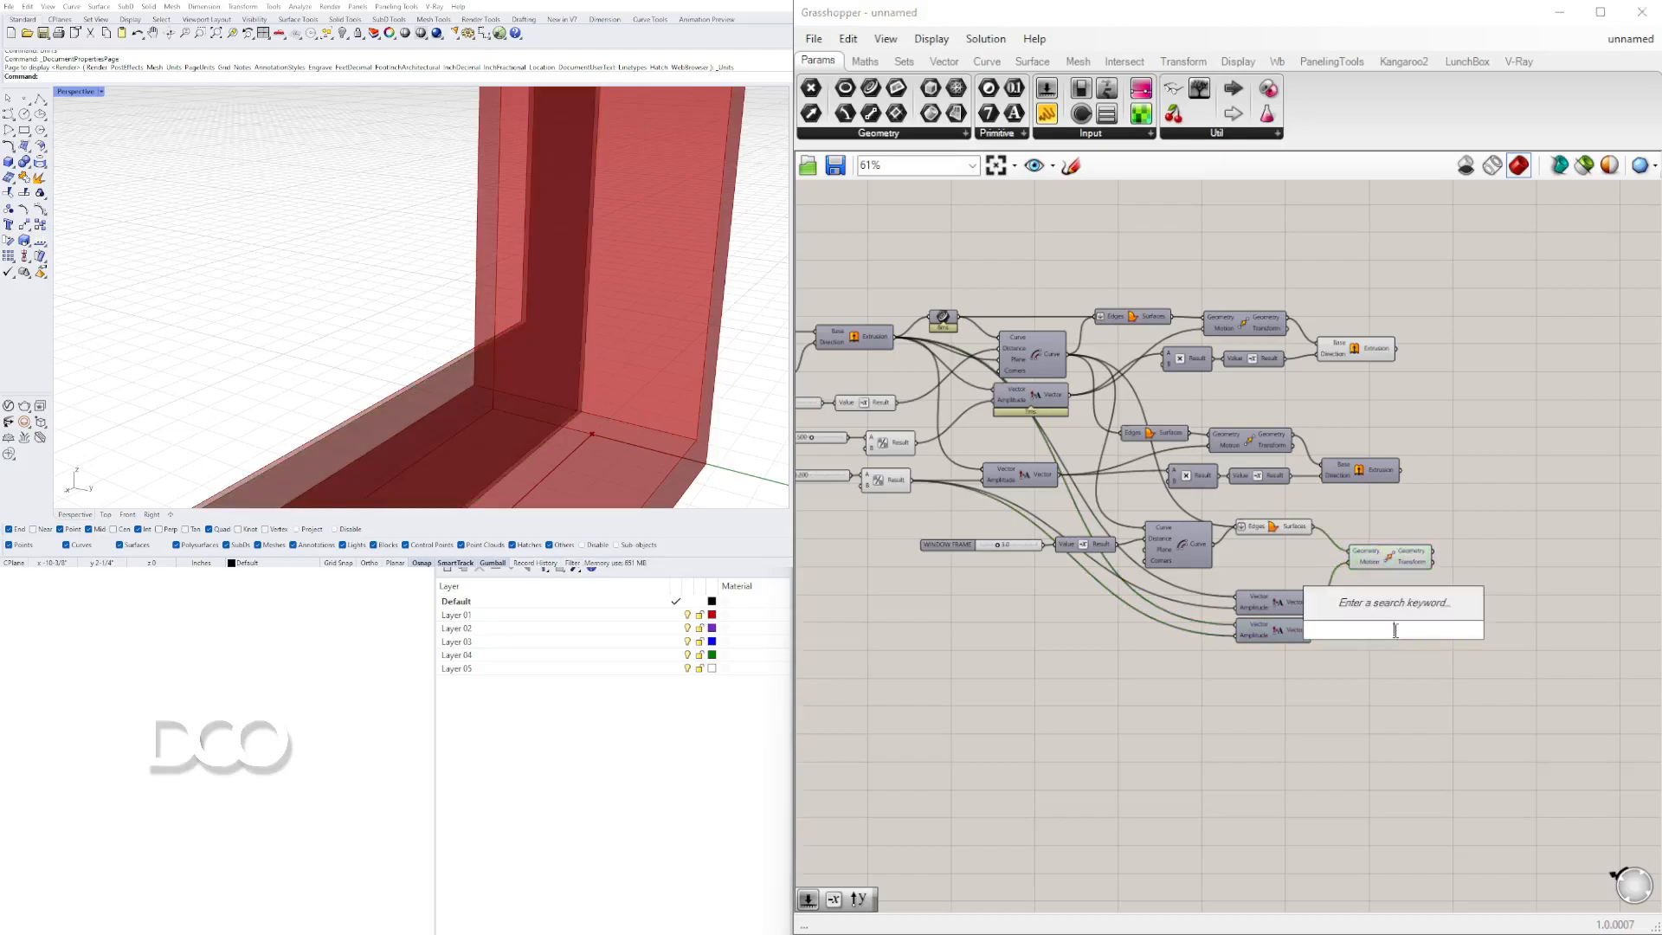
pyautogui.write('extrude')
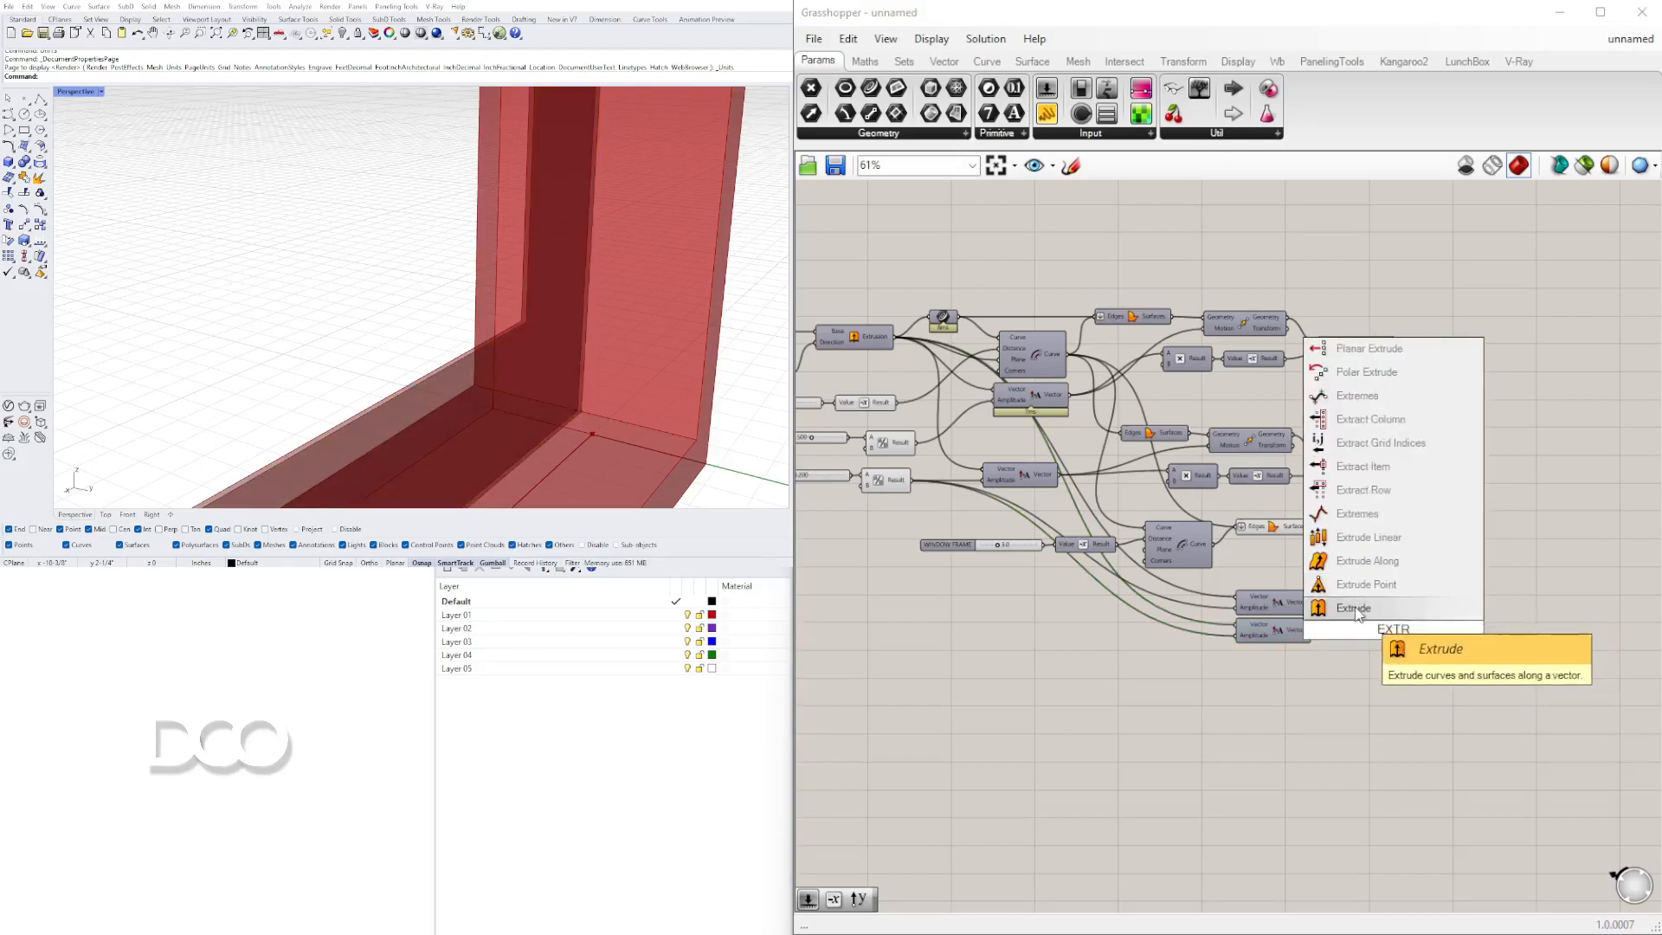
pyautogui.press('Return')
pyautogui.moveTo(1420, 631); pyautogui.dragTo(1495, 571)
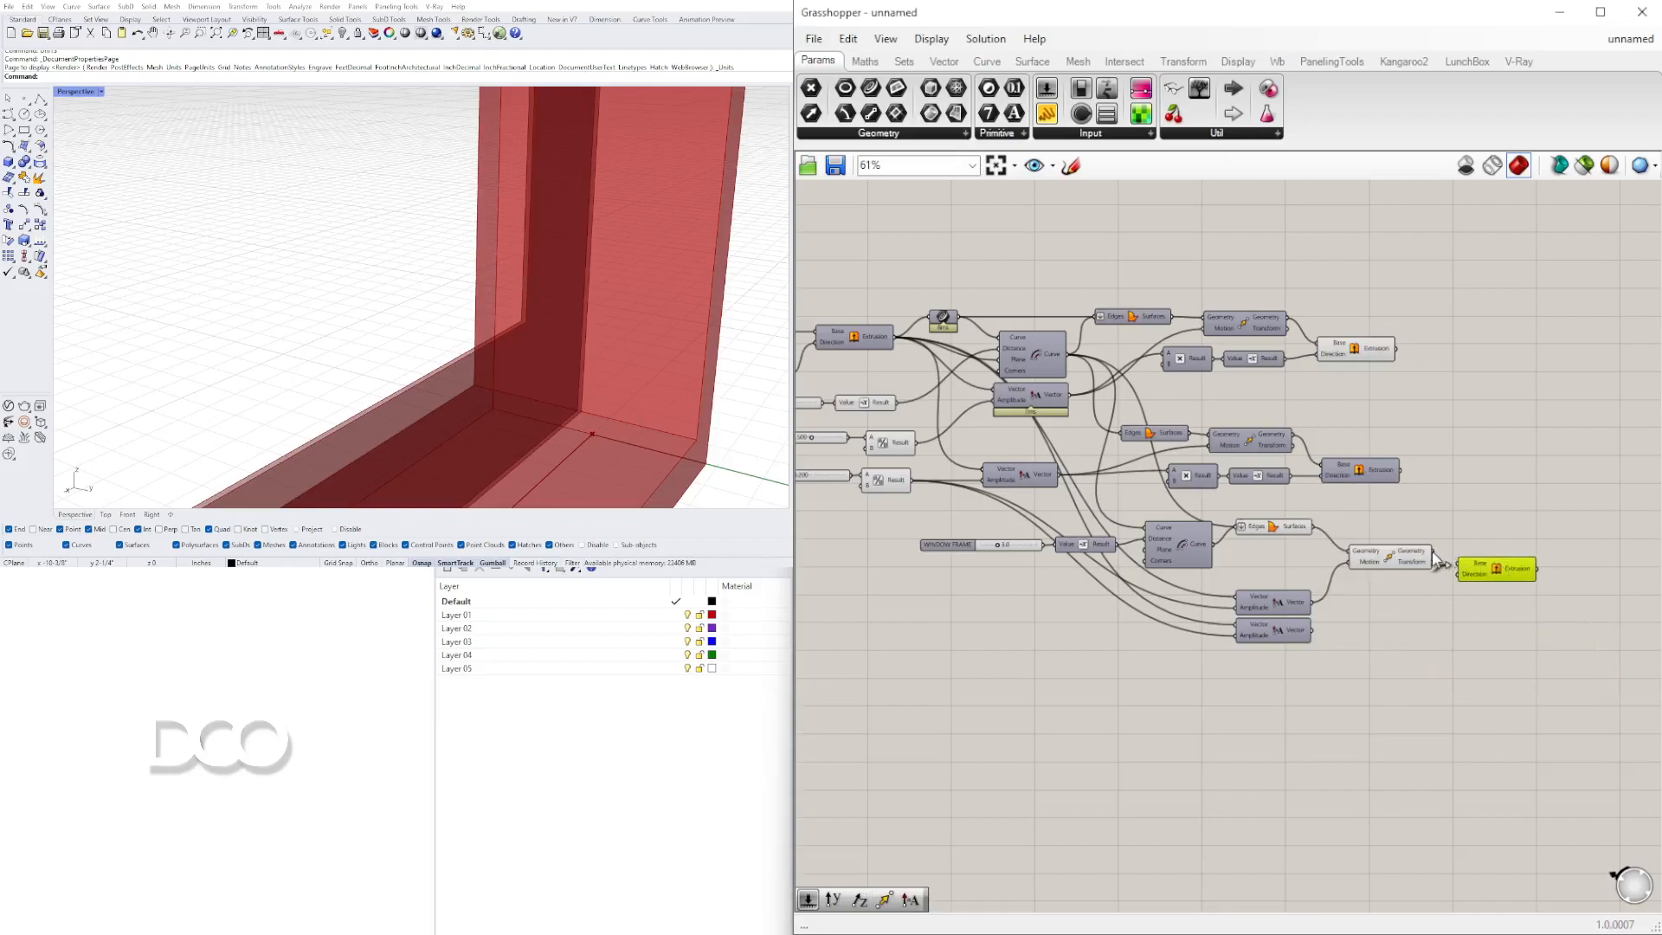
pyautogui.moveTo(1506, 582); pyautogui.dragTo(1515, 594)
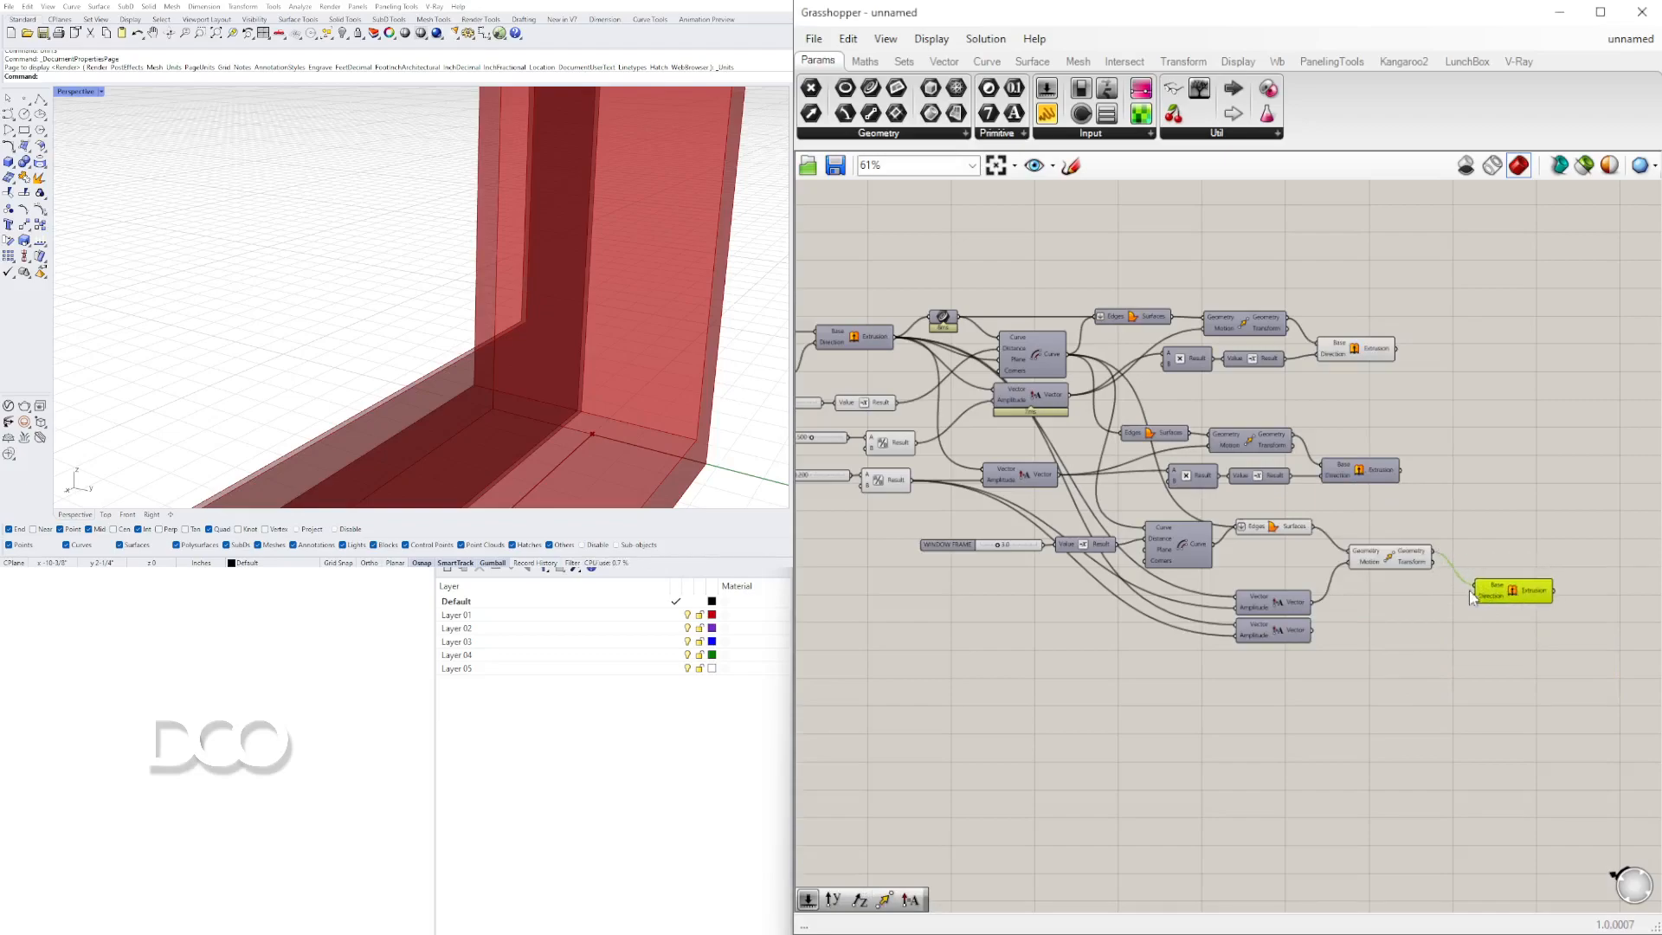
pyautogui.moveTo(1383, 619); pyautogui.dragTo(1516, 582)
pyautogui.click(1510, 670)
# Add a 1.500 number slider and connect it to the duplicated Amplitude component's Amplitude input
pyautogui.moveTo(1170, 631); pyautogui.dragTo(1321, 557, button='right')
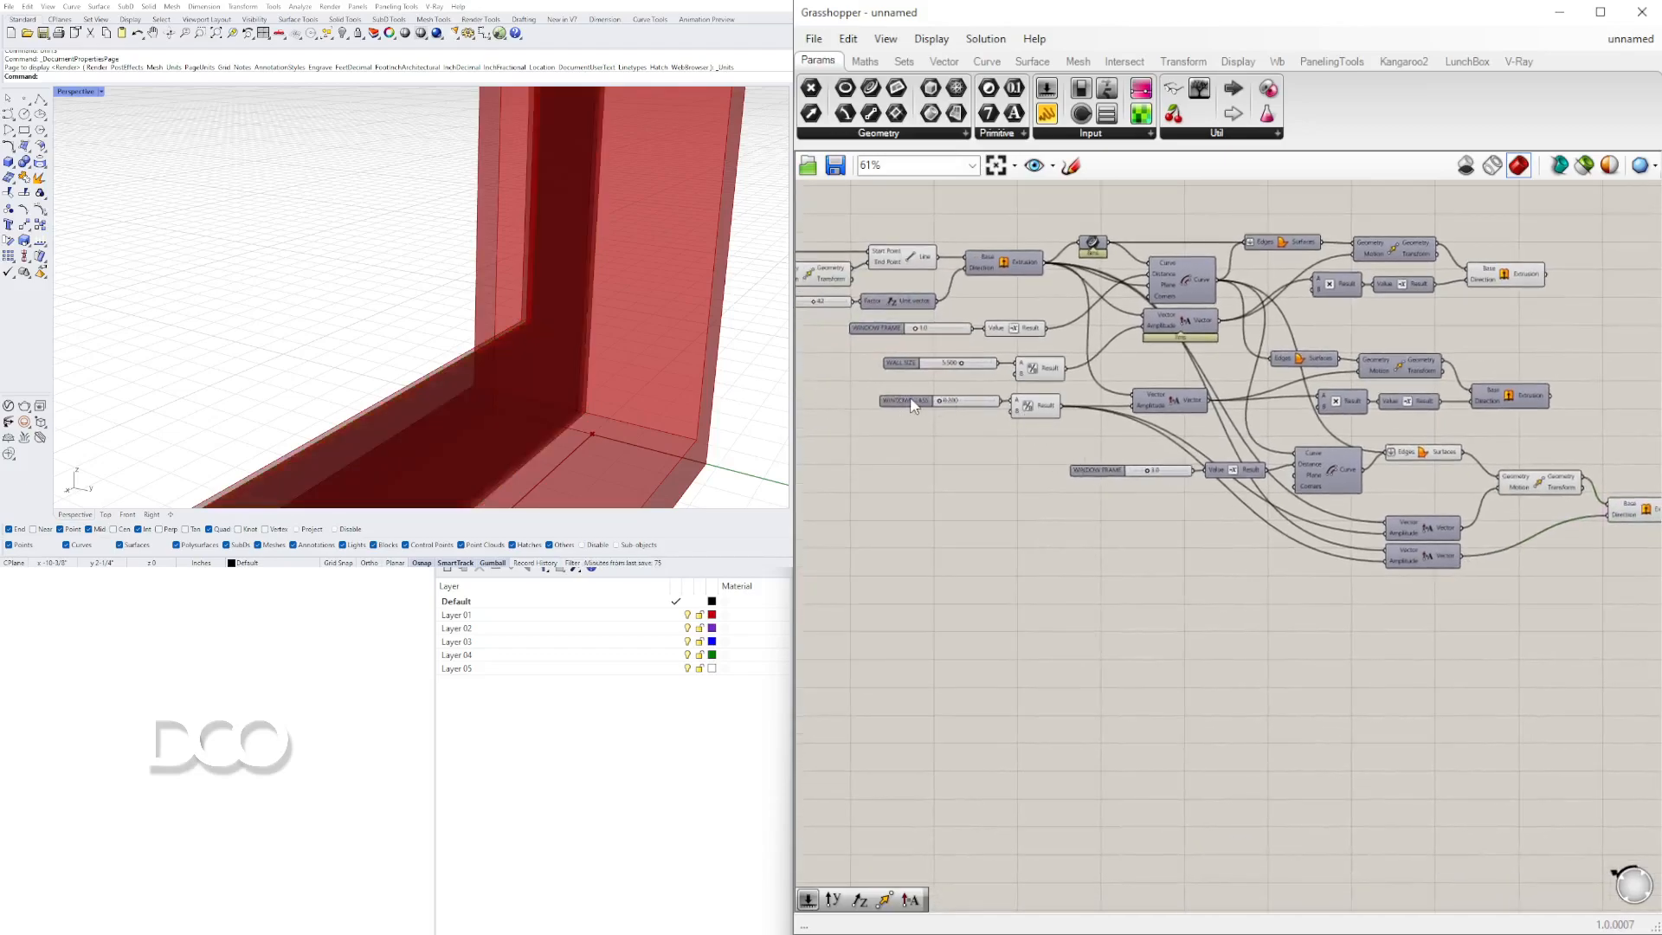
pyautogui.scroll(3, 1093, 472)
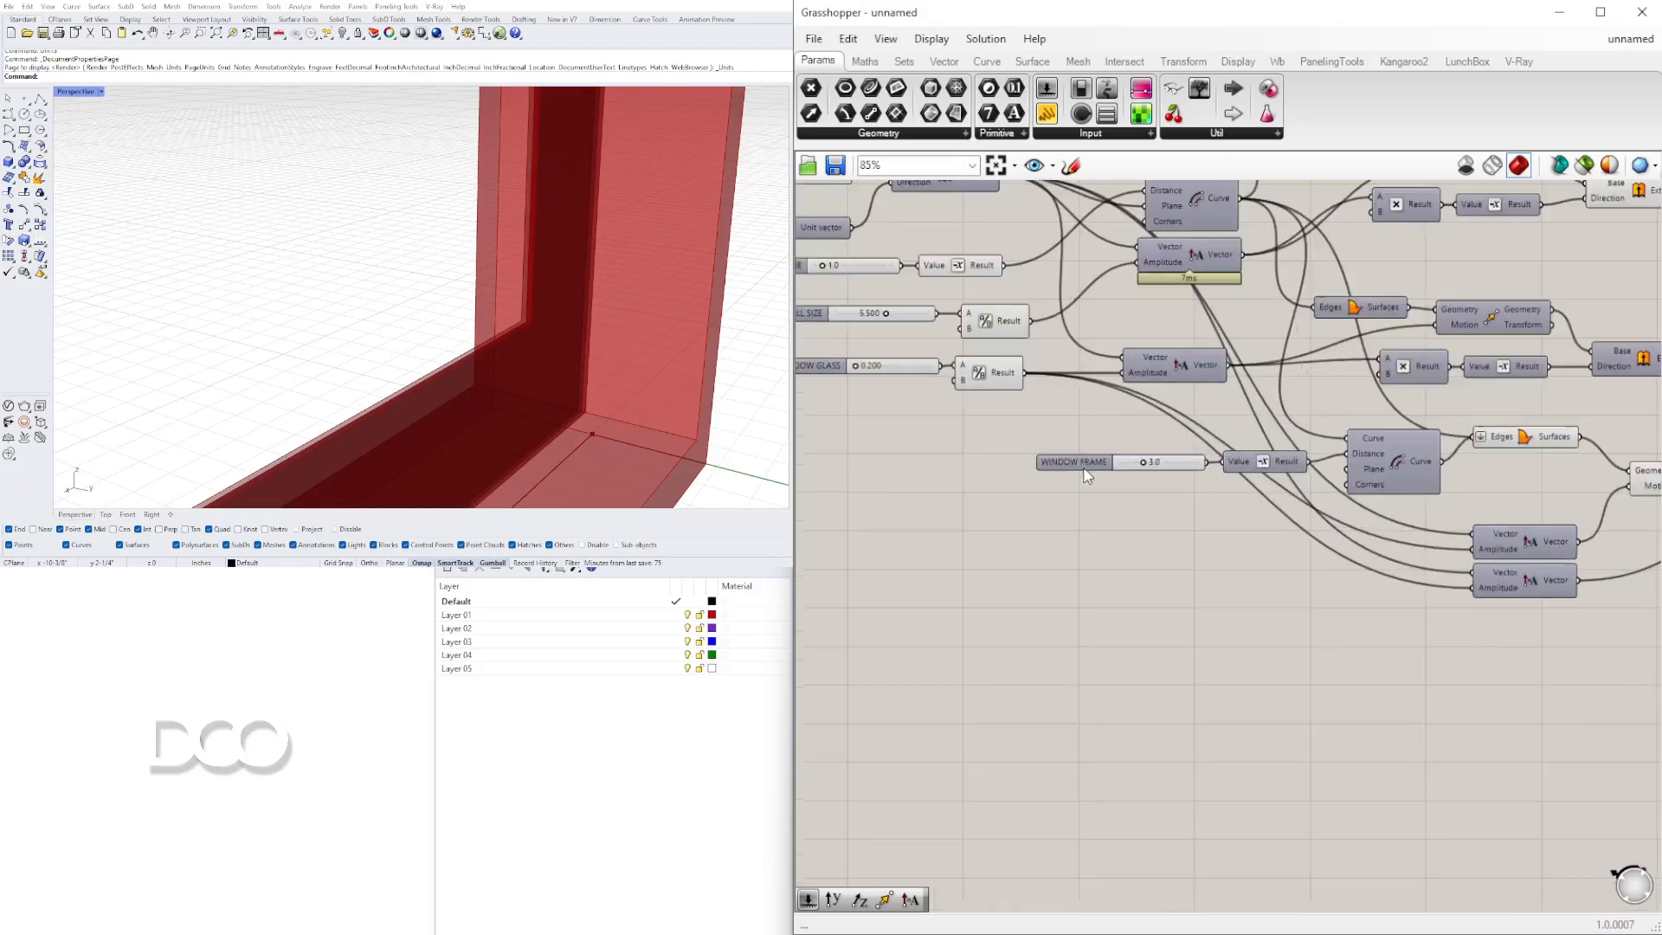
pyautogui.moveTo(1185, 404); pyautogui.dragTo(1040, 374)
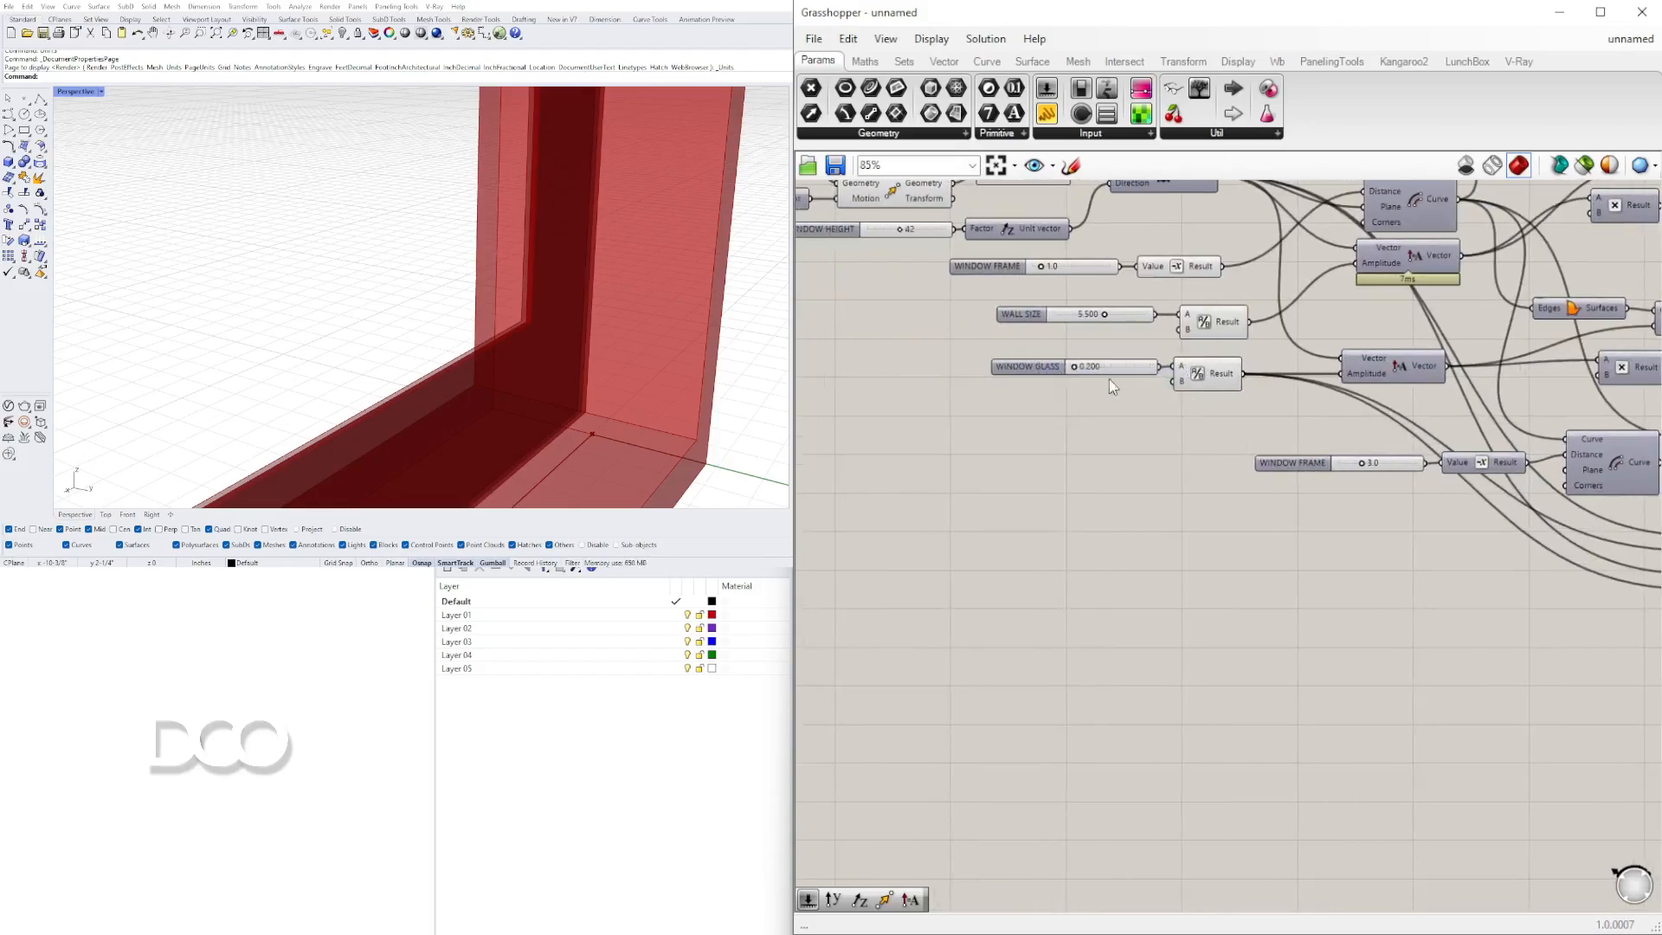
pyautogui.moveTo(1215, 294); pyautogui.dragTo(1125, 325)
pyautogui.moveTo(1093, 269); pyautogui.dragTo(1126, 263)
pyautogui.moveTo(1365, 585); pyautogui.dragTo(1204, 455, button='right')
pyautogui.scroll(-2, 1209, 452)
pyautogui.scroll(2, 1204, 454)
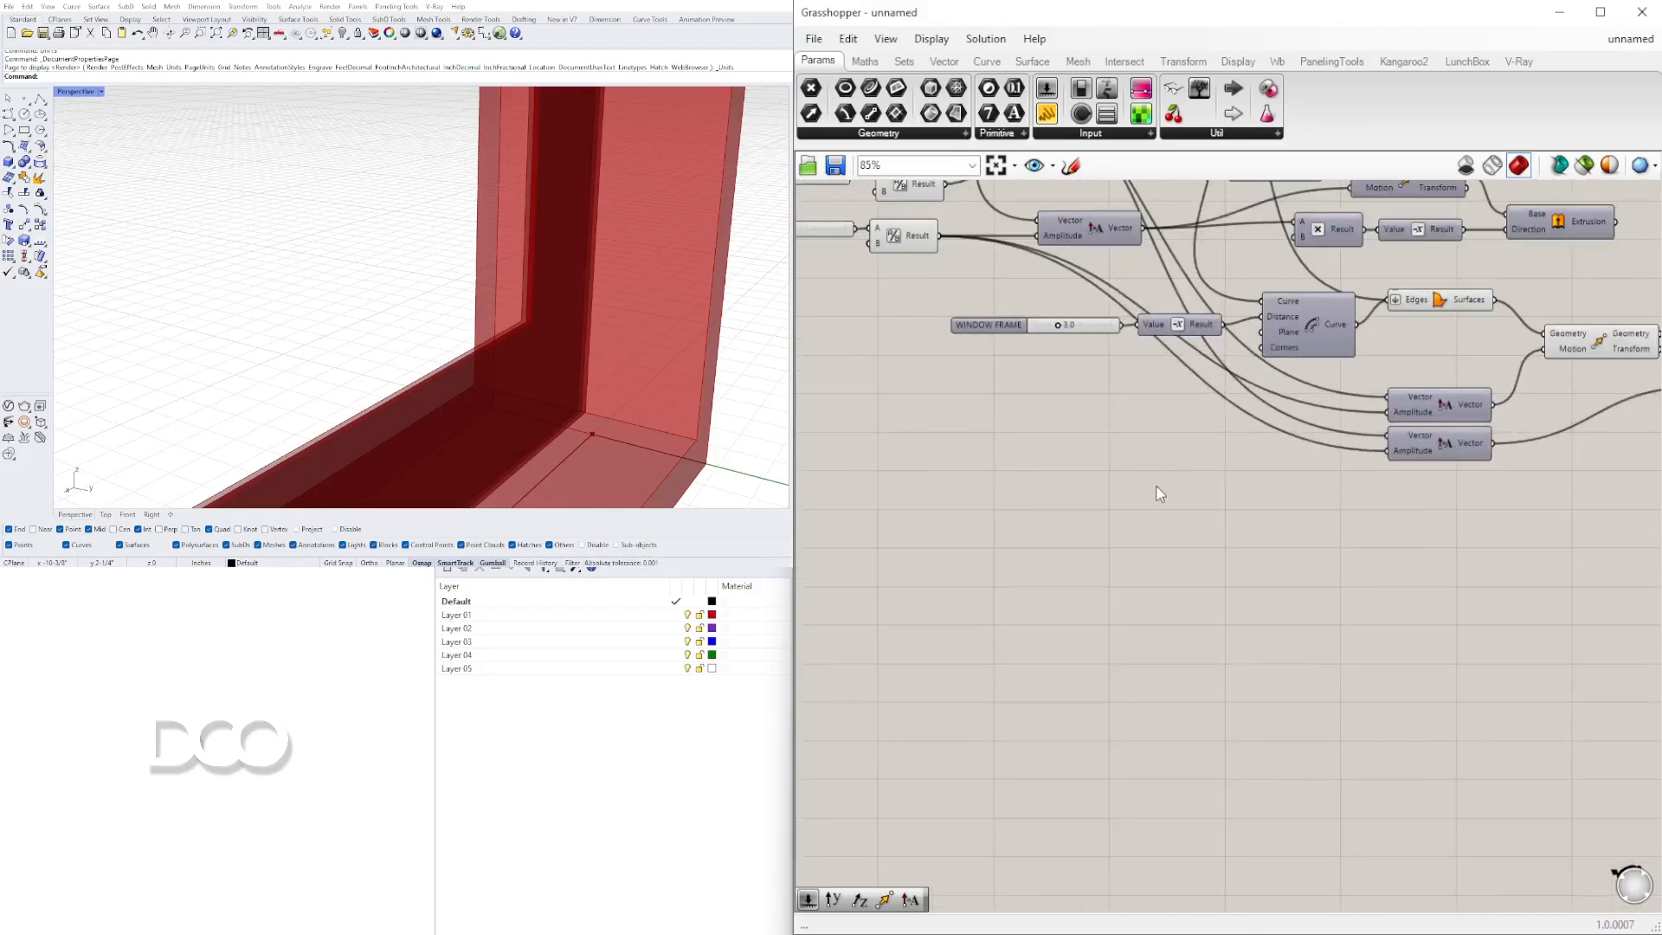
pyautogui.doubleClick(1157, 486)
pyautogui.write('1.500')
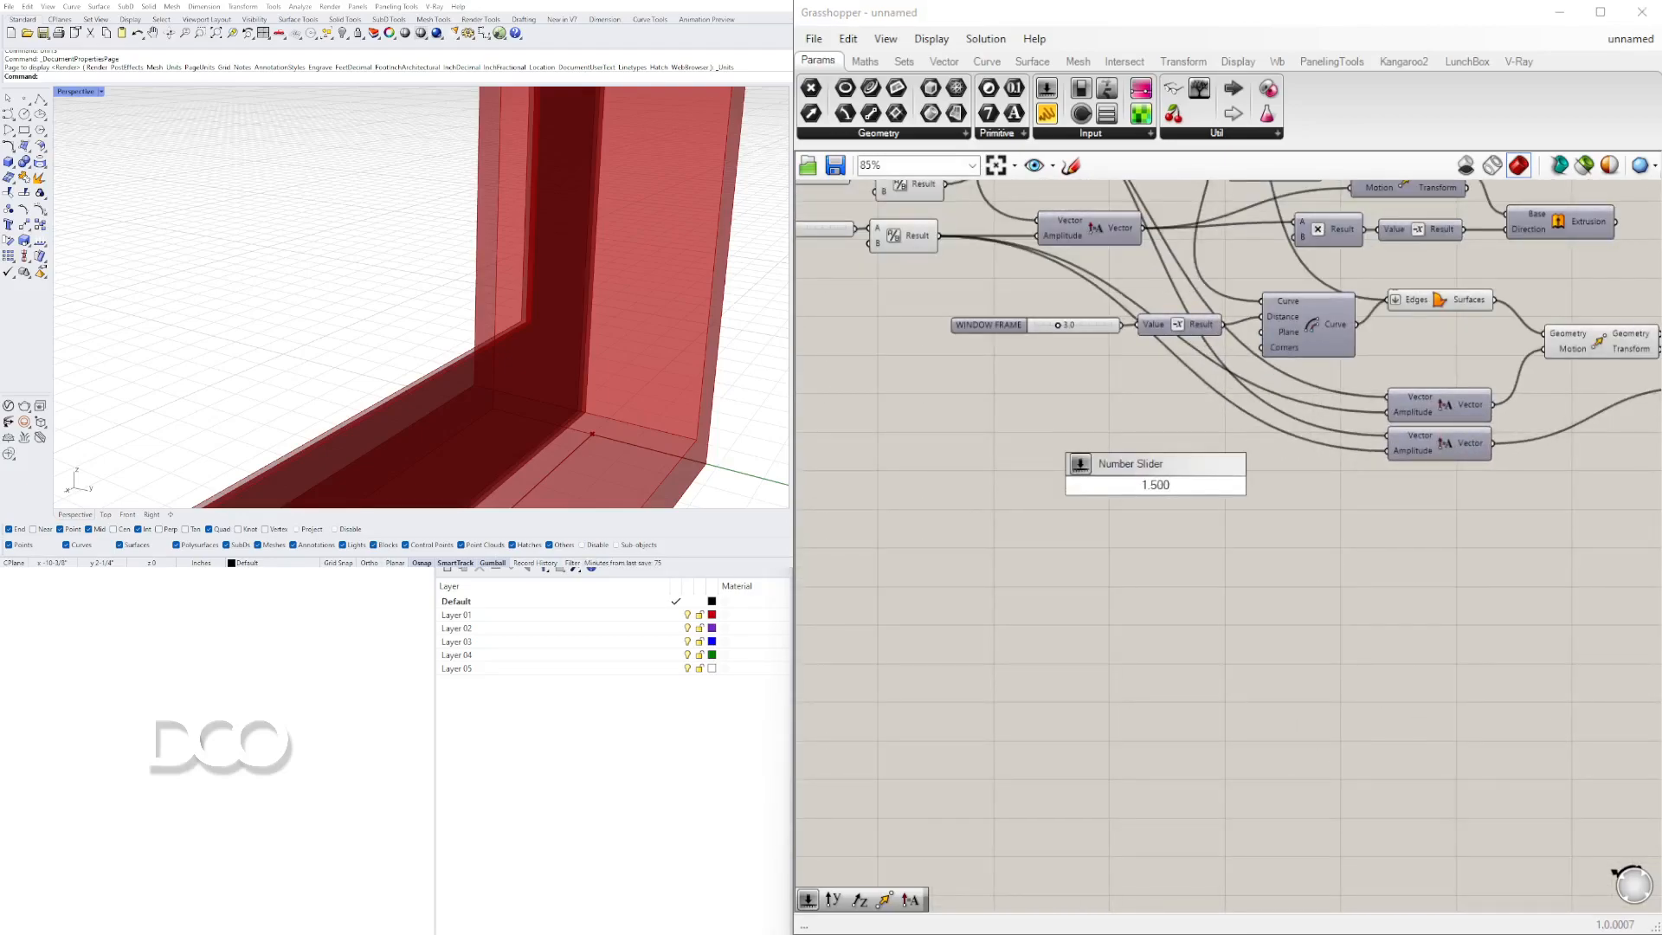
pyautogui.press('Return')
pyautogui.moveTo(1305, 456); pyautogui.dragTo(1251, 469, button='right')
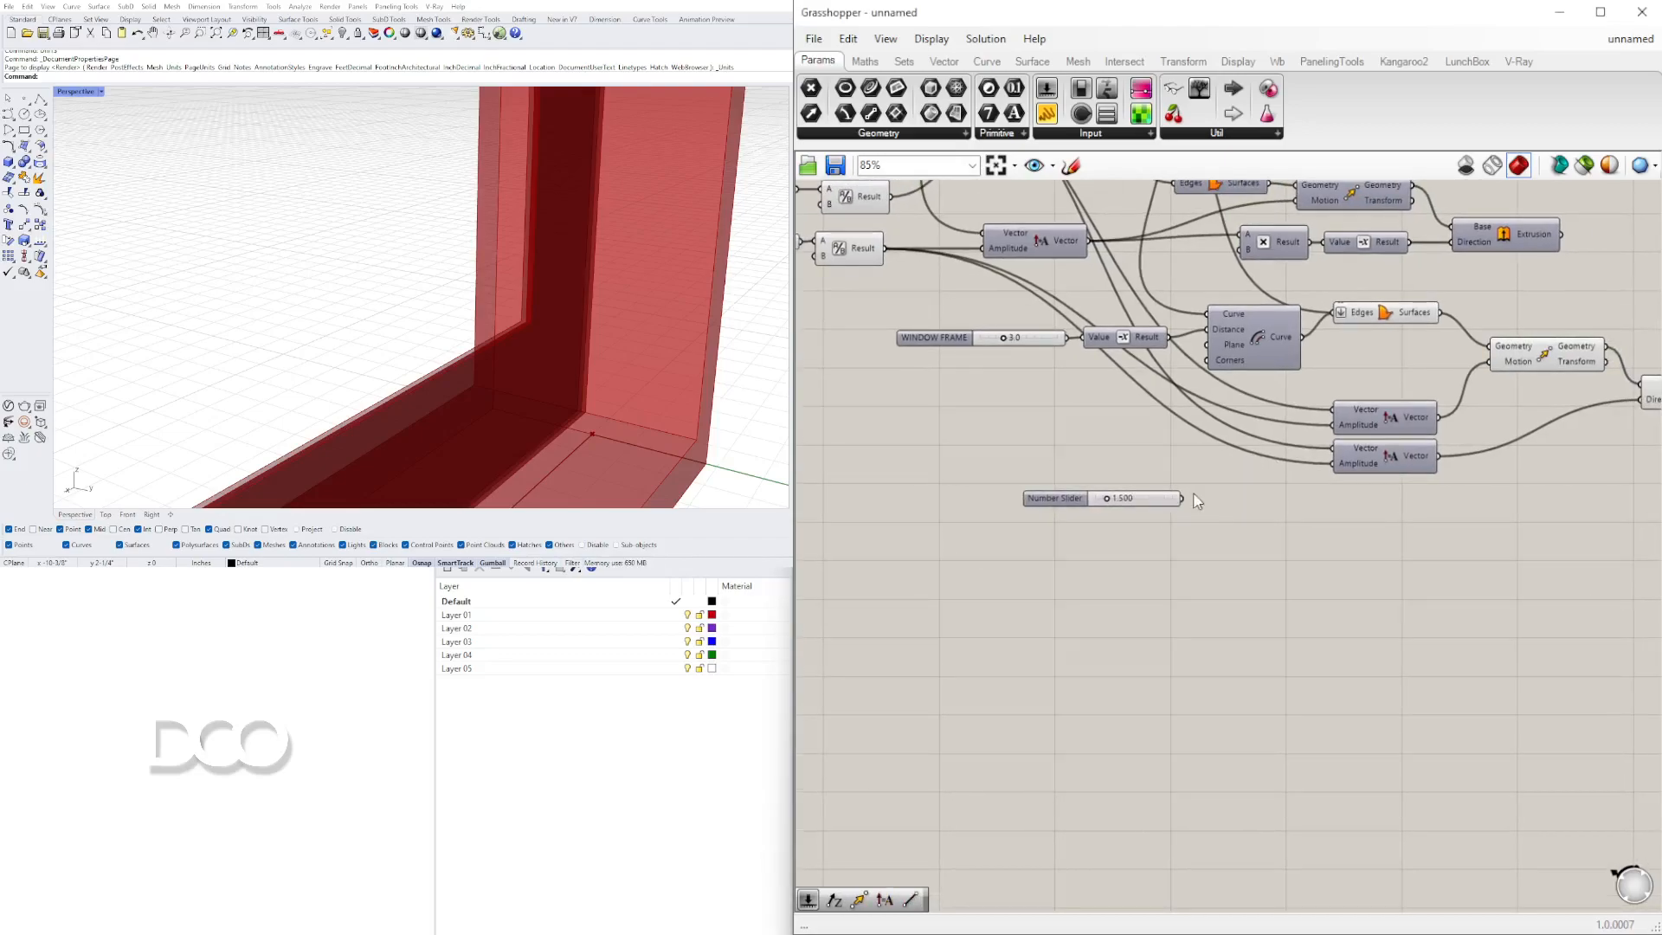
pyautogui.moveTo(1184, 498); pyautogui.dragTo(1334, 463)
pyautogui.scroll(-2, 1296, 523)
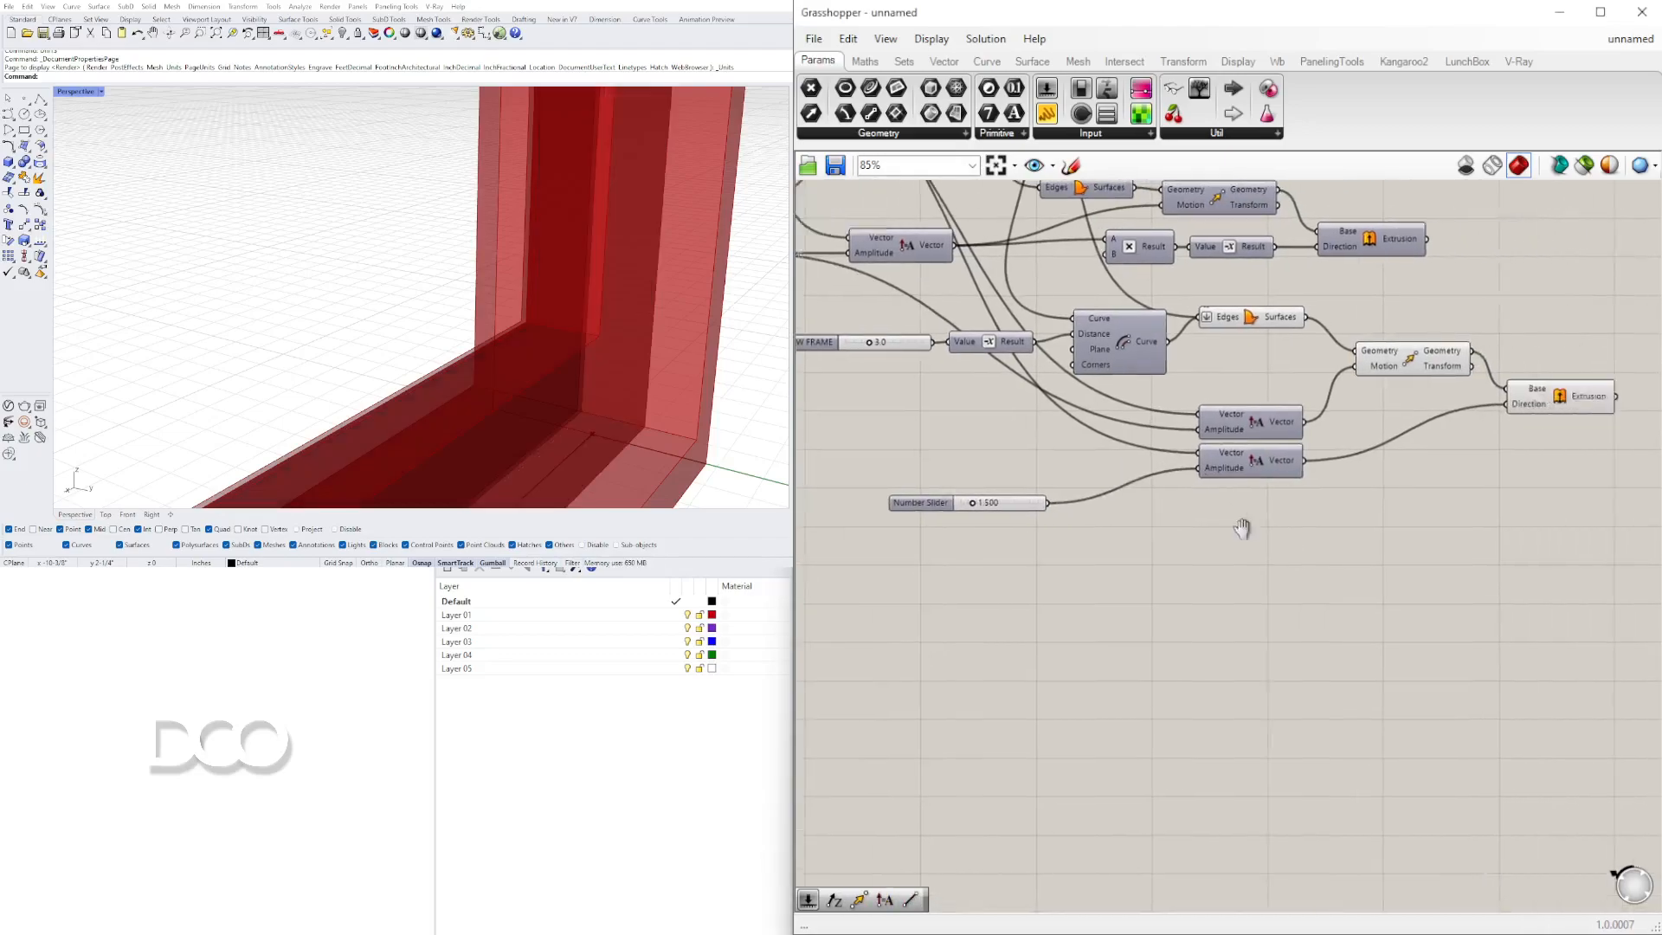
# Highlight the sash Extrusion in the viewport and reduce its depth slider to 1.115
pyautogui.click(1352, 414)
pyautogui.moveTo(594, 316); pyautogui.dragTo(619, 270, button='right')
pyautogui.scroll(3, 610, 274)
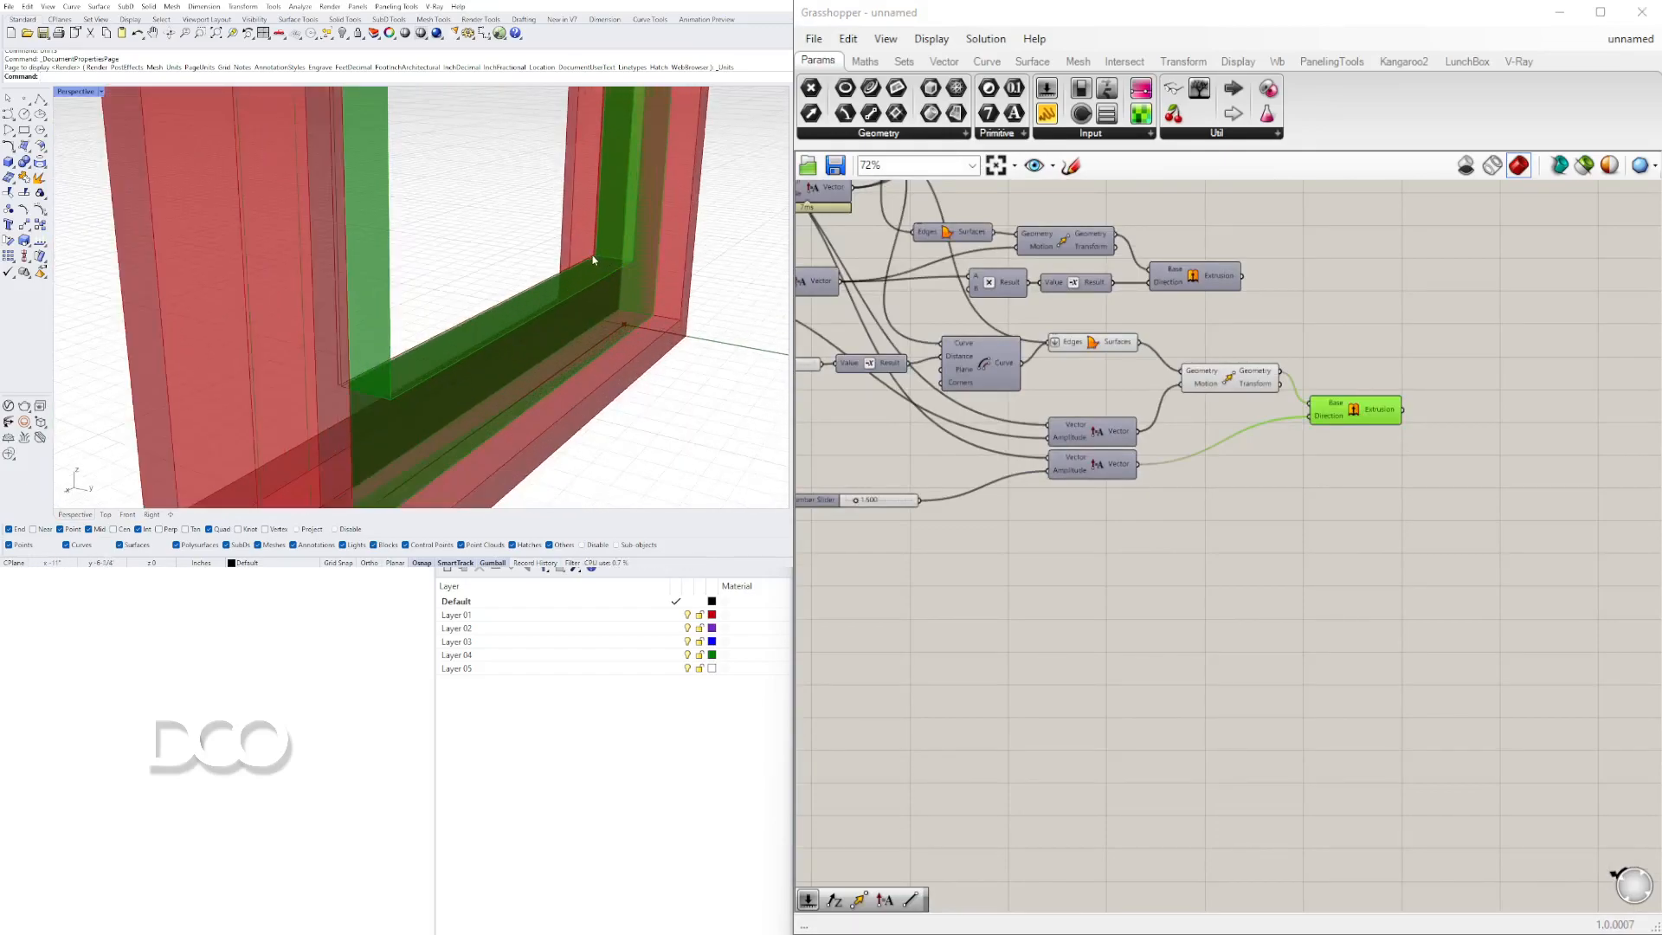
pyautogui.scroll(7, 835, 476)
pyautogui.moveTo(924, 579); pyautogui.dragTo(917, 581)
pyautogui.scroll(-7, 996, 516)
# Turn on the preview of the base Extrusion component
pyautogui.moveTo(1306, 564); pyautogui.dragTo(1099, 588, button='right')
pyautogui.moveTo(1331, 514); pyautogui.dragTo(1325, 507)
pyautogui.scroll(-2, 1139, 440)
pyautogui.moveTo(1058, 449); pyautogui.dragTo(1283, 488, button='right')
pyautogui.moveTo(1055, 388); pyautogui.dragTo(1261, 378, button='right')
pyautogui.scroll(4, 1134, 383)
pyautogui.rightClick(1289, 379)
pyautogui.click(1311, 413)
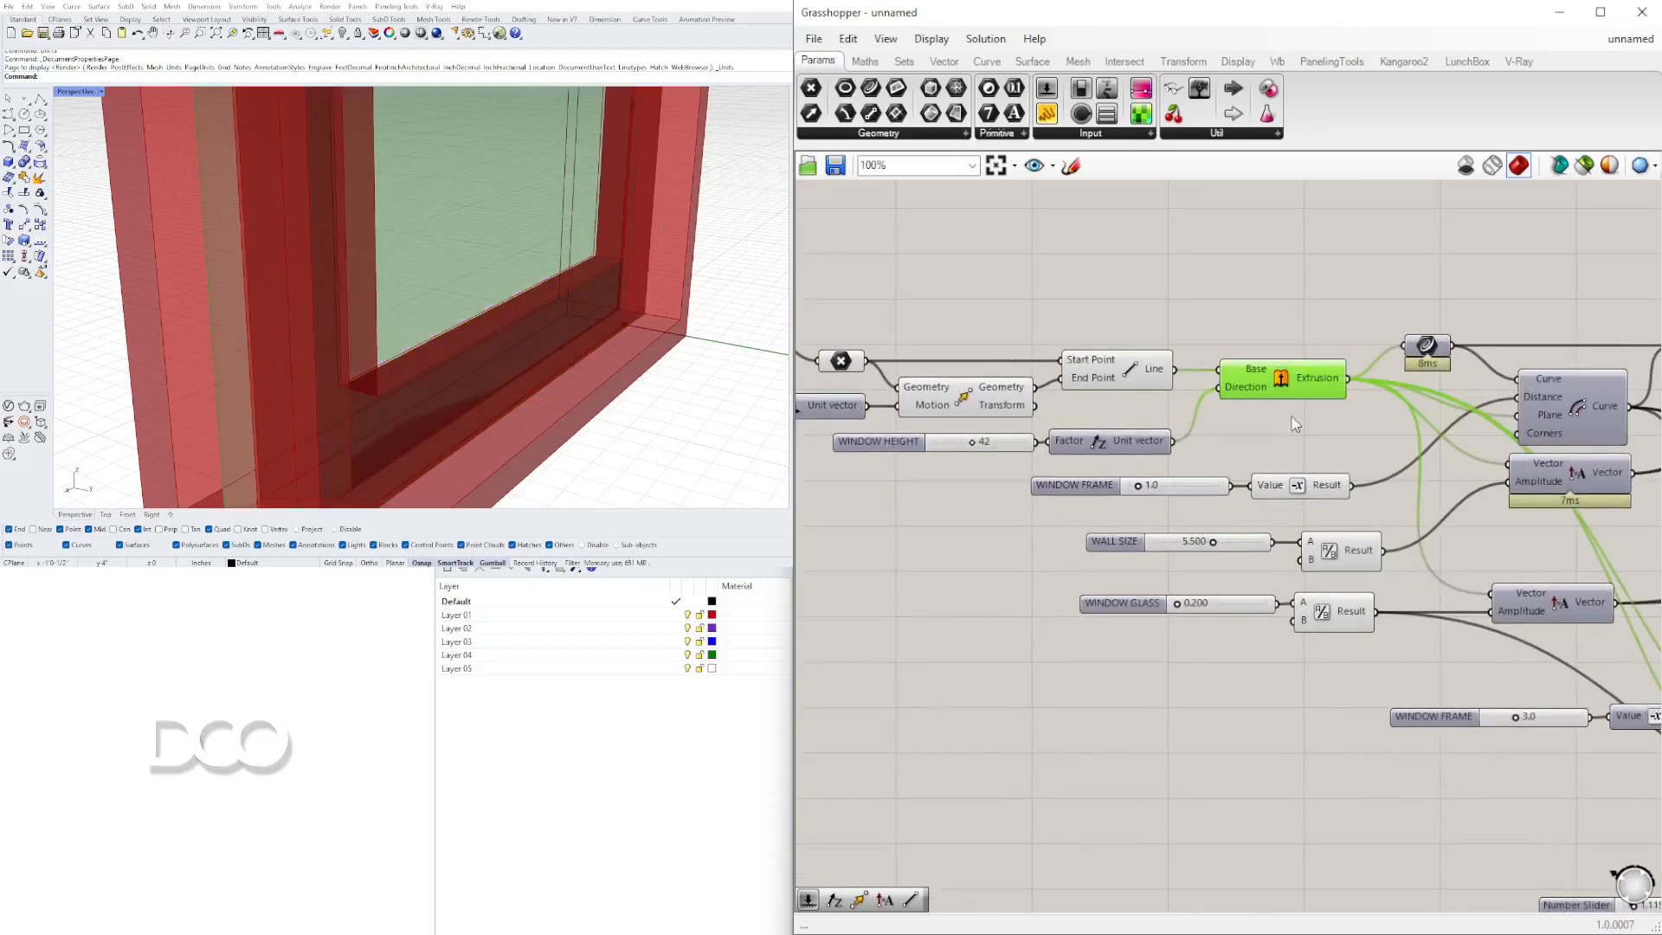
# Add a Mirror component beside the sash Extrusion
pyautogui.scroll(-5, 522, 244)
pyautogui.scroll(-2, 522, 244)
pyautogui.moveTo(1437, 441); pyautogui.dragTo(1038, 417, button='right')
pyautogui.scroll(-4, 1038, 417)
pyautogui.moveTo(1481, 482); pyautogui.dragTo(1354, 490, button='right')
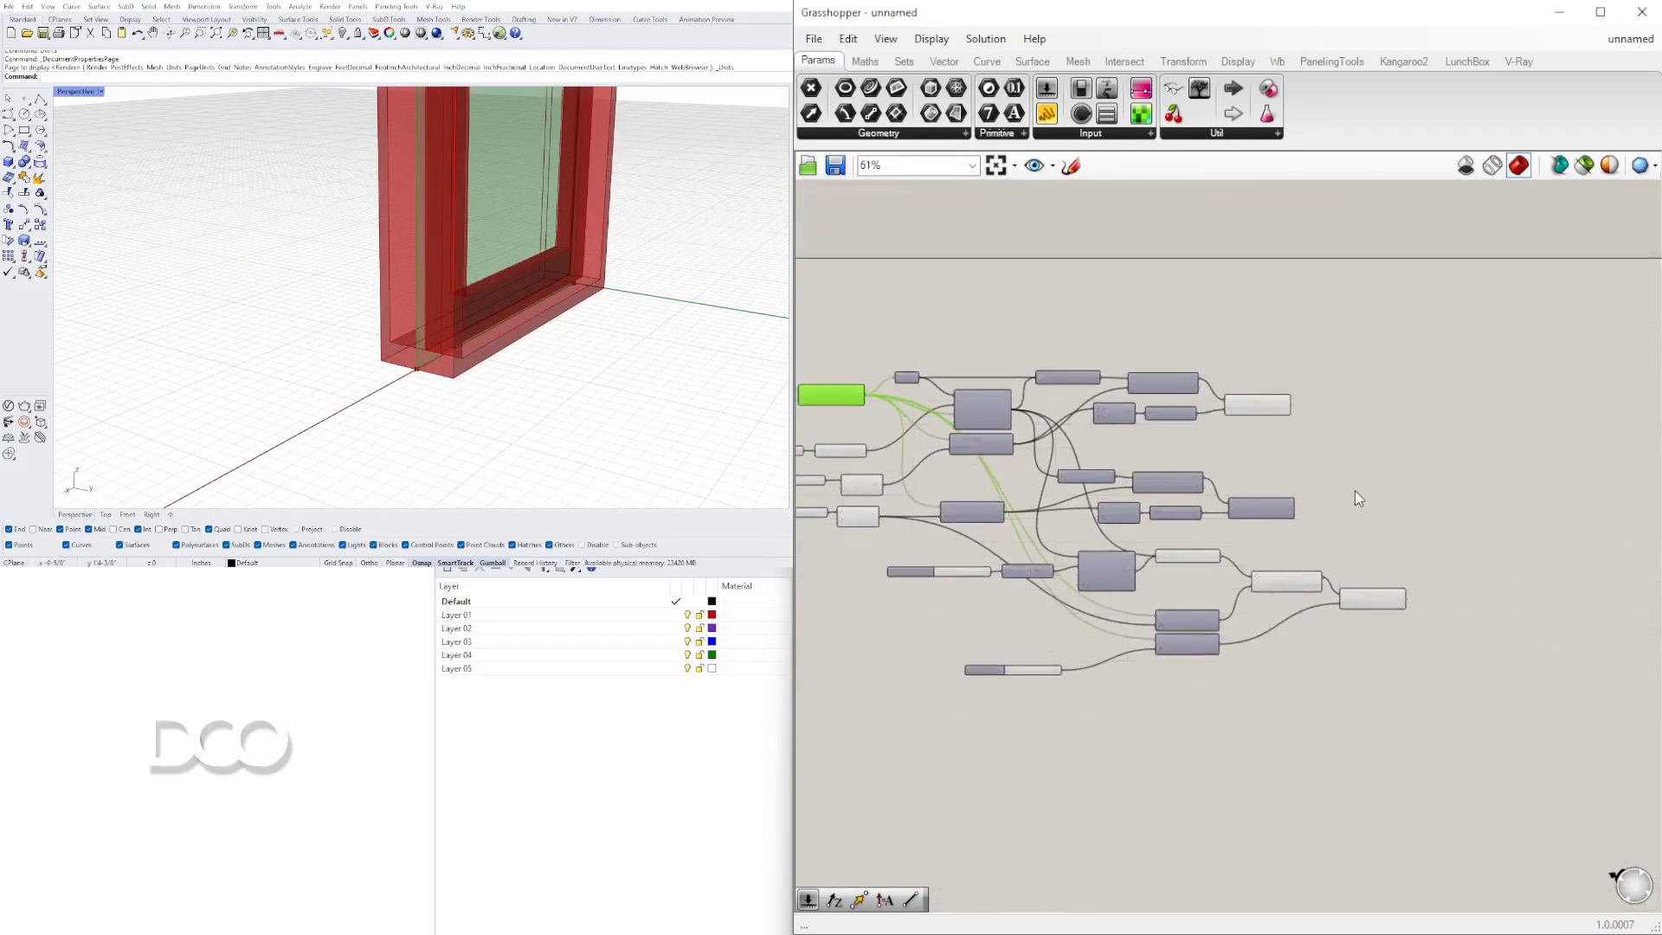
pyautogui.scroll(2, 1354, 490)
pyautogui.doubleClick(1356, 570)
pyautogui.write('MIRR')
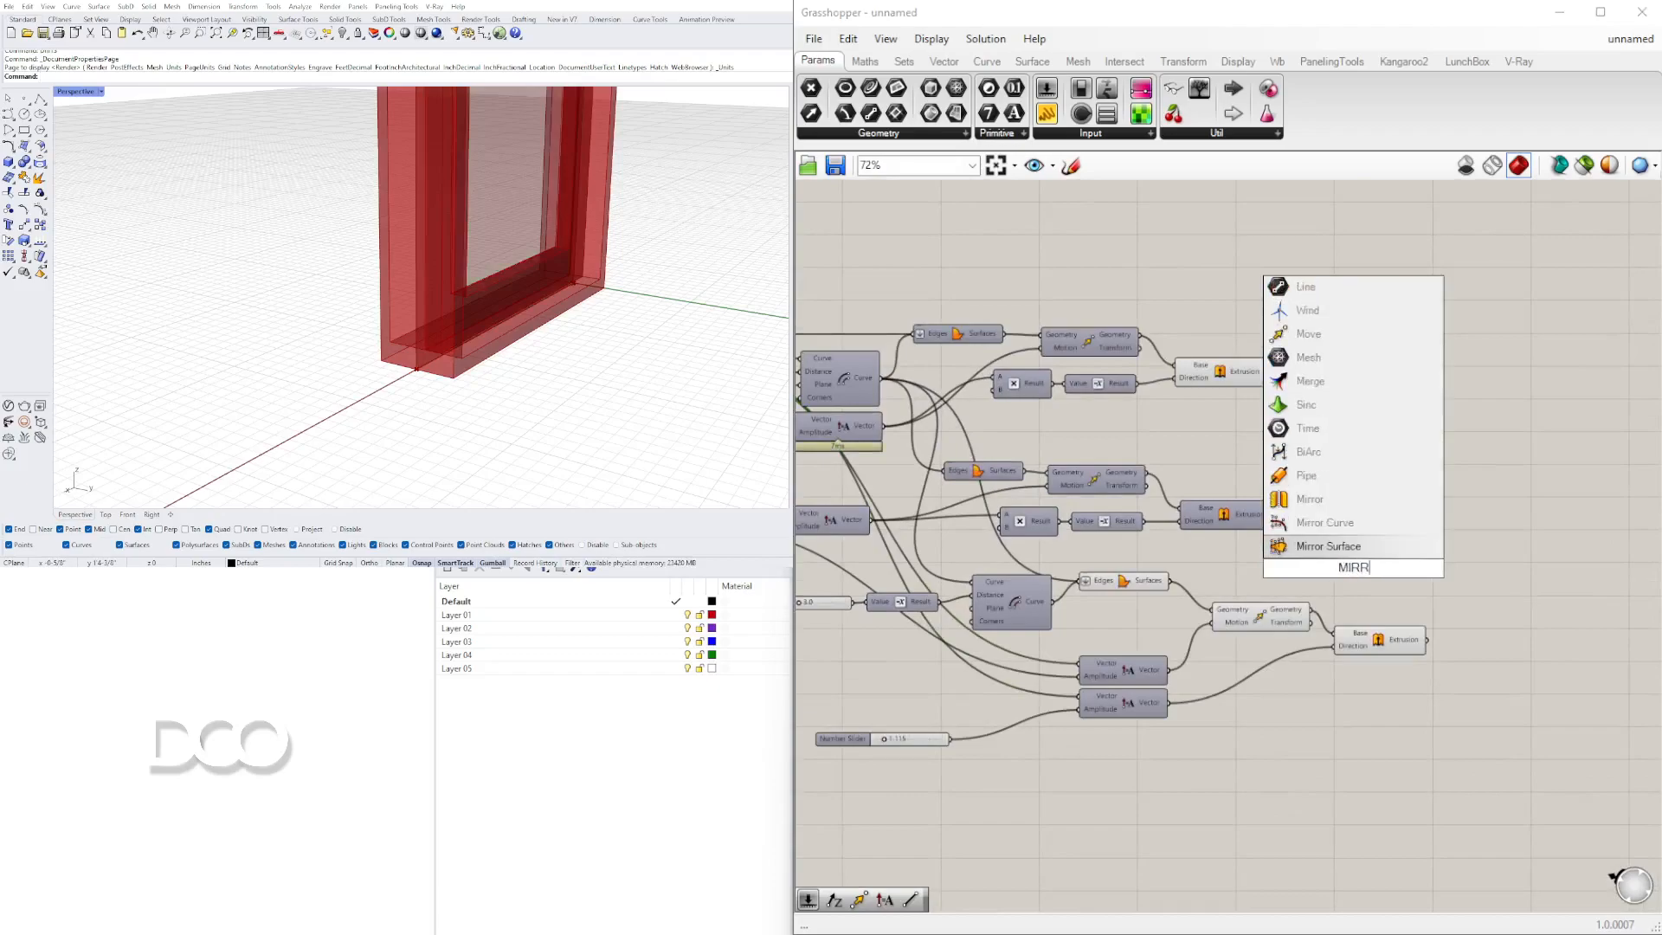
pyautogui.click(1325, 499)
pyautogui.moveTo(1372, 568); pyautogui.dragTo(1534, 572)
# Wire the sash Extrusion into the Mirror's Geometry input and the base Extrusion into its Plane input
pyautogui.click(1418, 650)
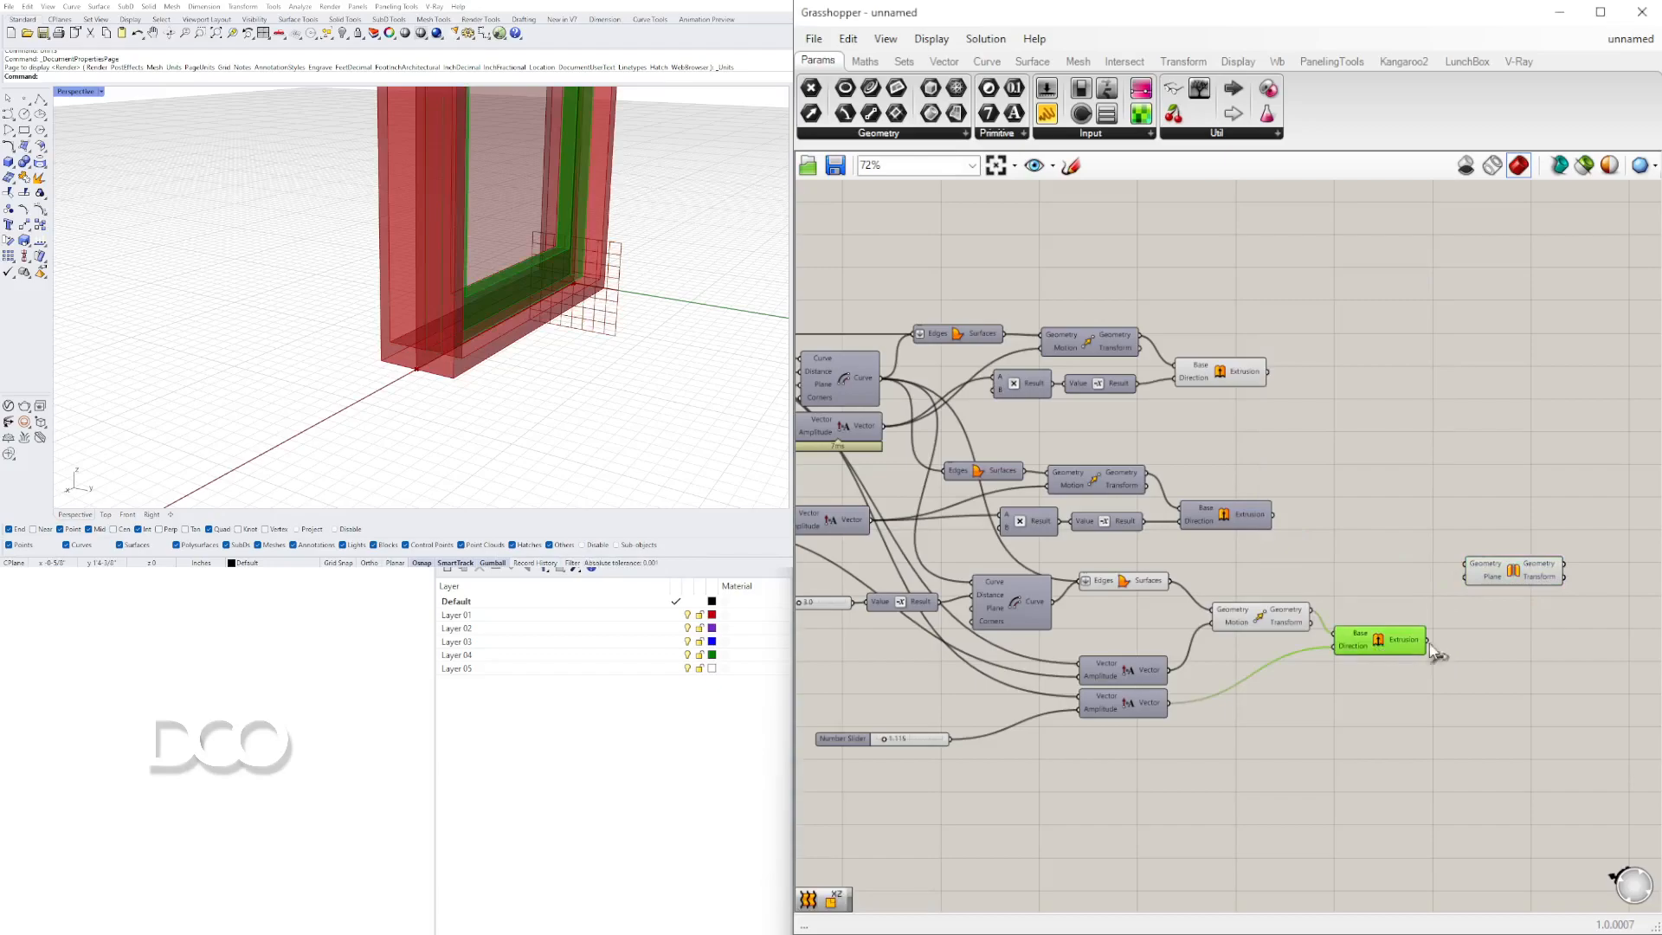
pyautogui.click(1439, 641)
pyautogui.moveTo(1452, 571); pyautogui.dragTo(1554, 574)
pyautogui.scroll(-1, 1312, 553)
pyautogui.moveTo(831, 451); pyautogui.dragTo(959, 372, button='right')
pyautogui.scroll(-3, 1117, 454)
pyautogui.moveTo(1241, 491); pyautogui.dragTo(1385, 523)
pyautogui.scroll(4, 1257, 491)
# Hide the previews of the sash chain's Boundary Surfaces and Move components
pyautogui.click(1302, 568)
pyautogui.scroll(-5, 604, 350)
pyautogui.moveTo(499, 283); pyautogui.dragTo(478, 367, button='right')
pyautogui.scroll(3, 1129, 574)
pyautogui.moveTo(1446, 649); pyautogui.dragTo(1201, 506)
pyautogui.moveTo(1280, 575); pyautogui.dragTo(1089, 437)
pyautogui.press('space')
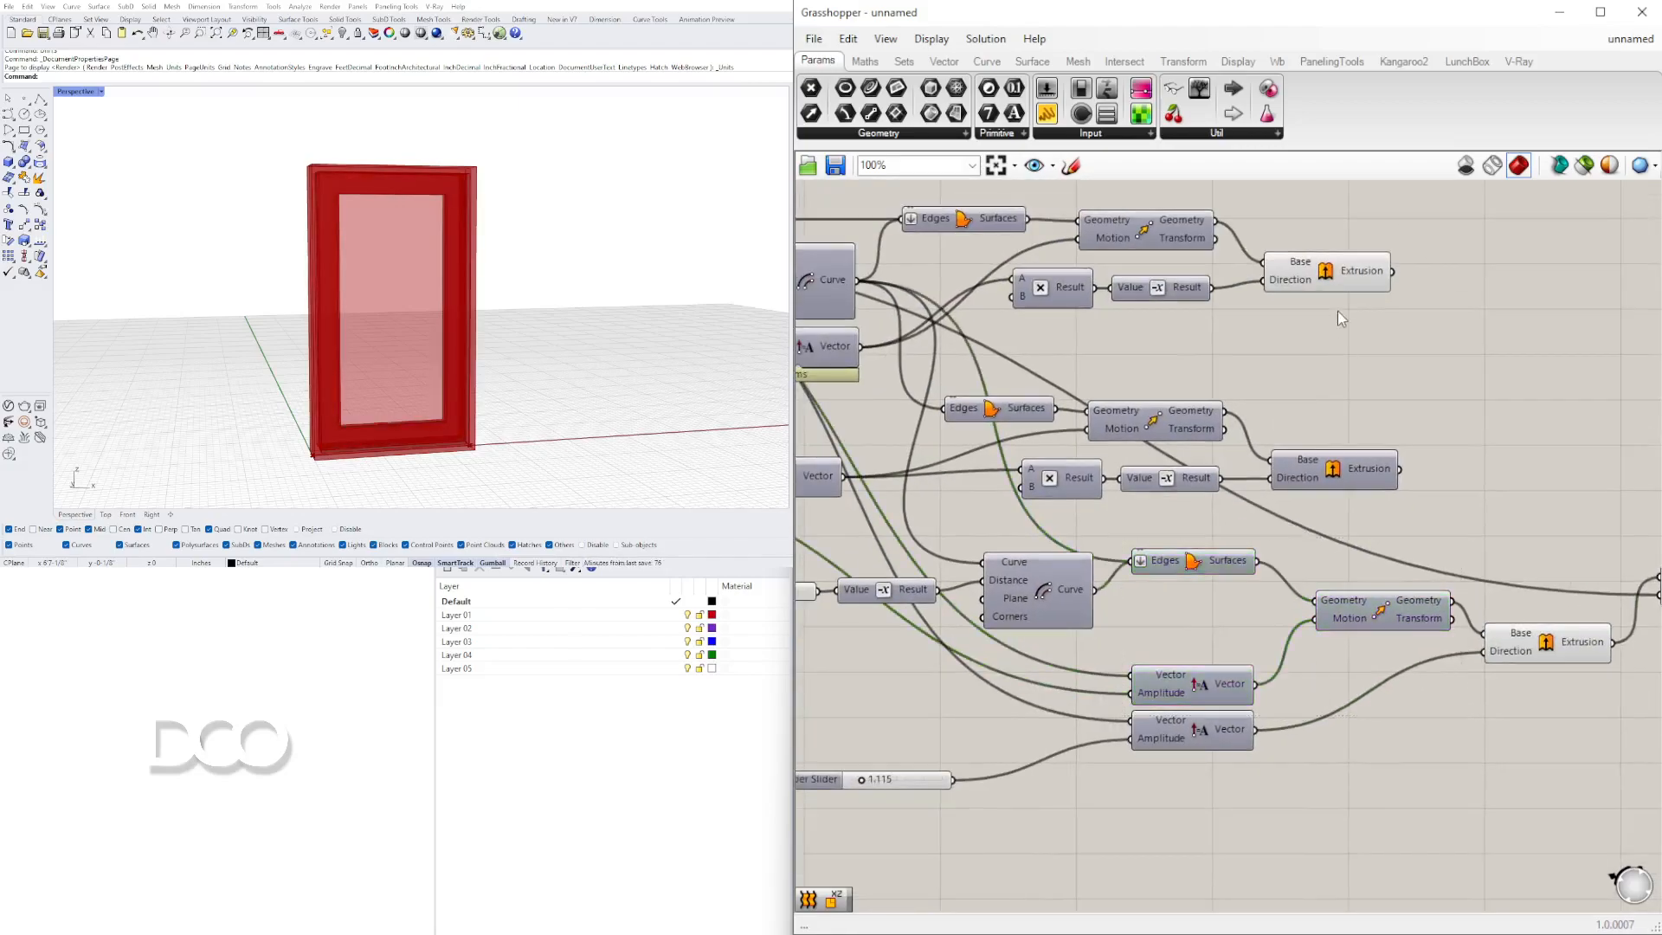
# Set the outer WINDOW FRAME slider to 0.9
pyautogui.click(1324, 272)
pyautogui.moveTo(459, 251); pyautogui.dragTo(517, 216, button='right')
pyautogui.click(1145, 296)
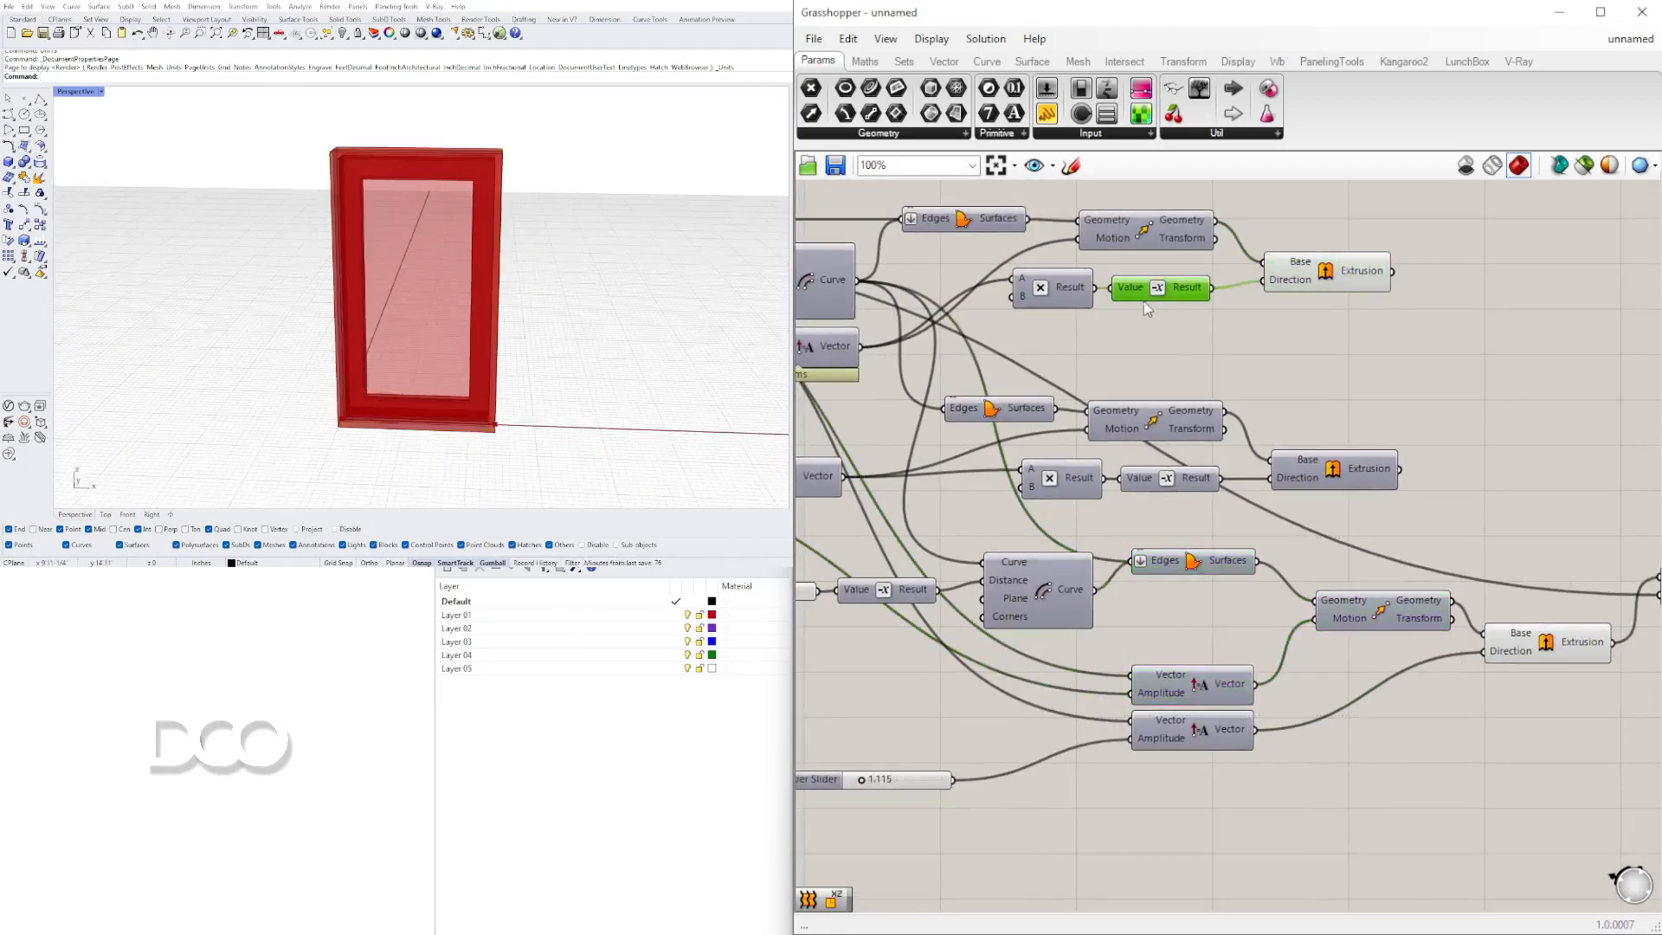
pyautogui.scroll(-1, 1125, 310)
pyautogui.moveTo(996, 343); pyautogui.dragTo(1433, 378, button='right')
pyautogui.scroll(5, 909, 354)
pyautogui.moveTo(994, 357)
pyautogui.mouseDown()
pyautogui.moveTo(1027, 355)
pyautogui.moveTo(987, 357)
pyautogui.mouseUp()
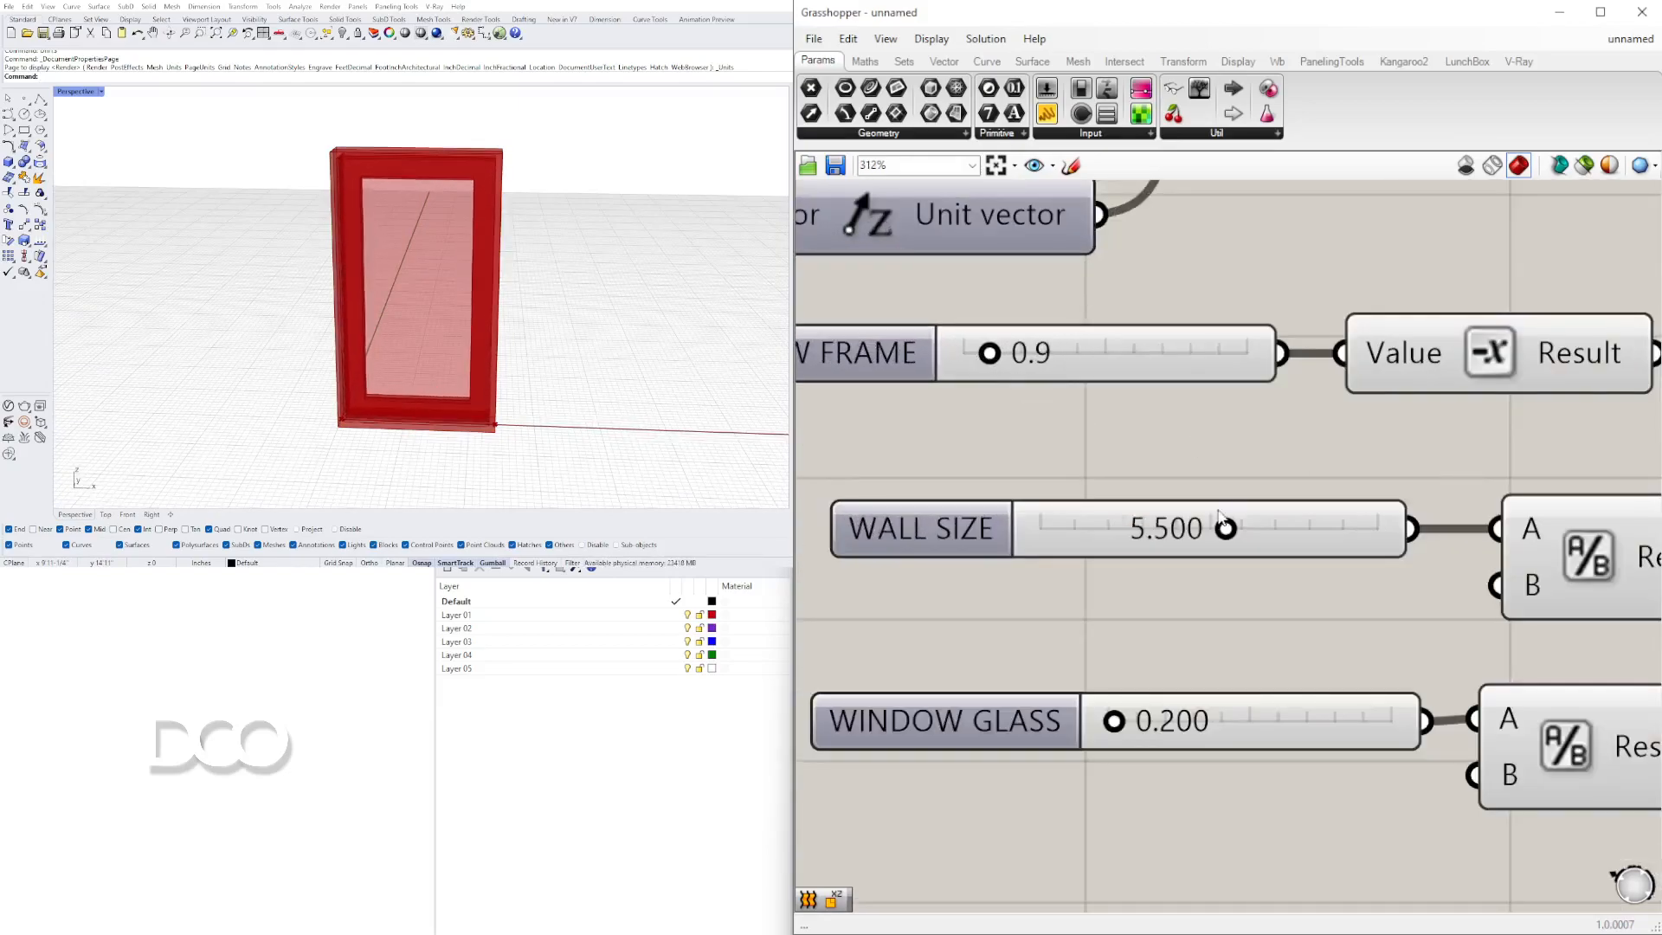
# Set the WALL SIZE slider to 6
pyautogui.moveTo(1240, 541); pyautogui.dragTo(1293, 539)
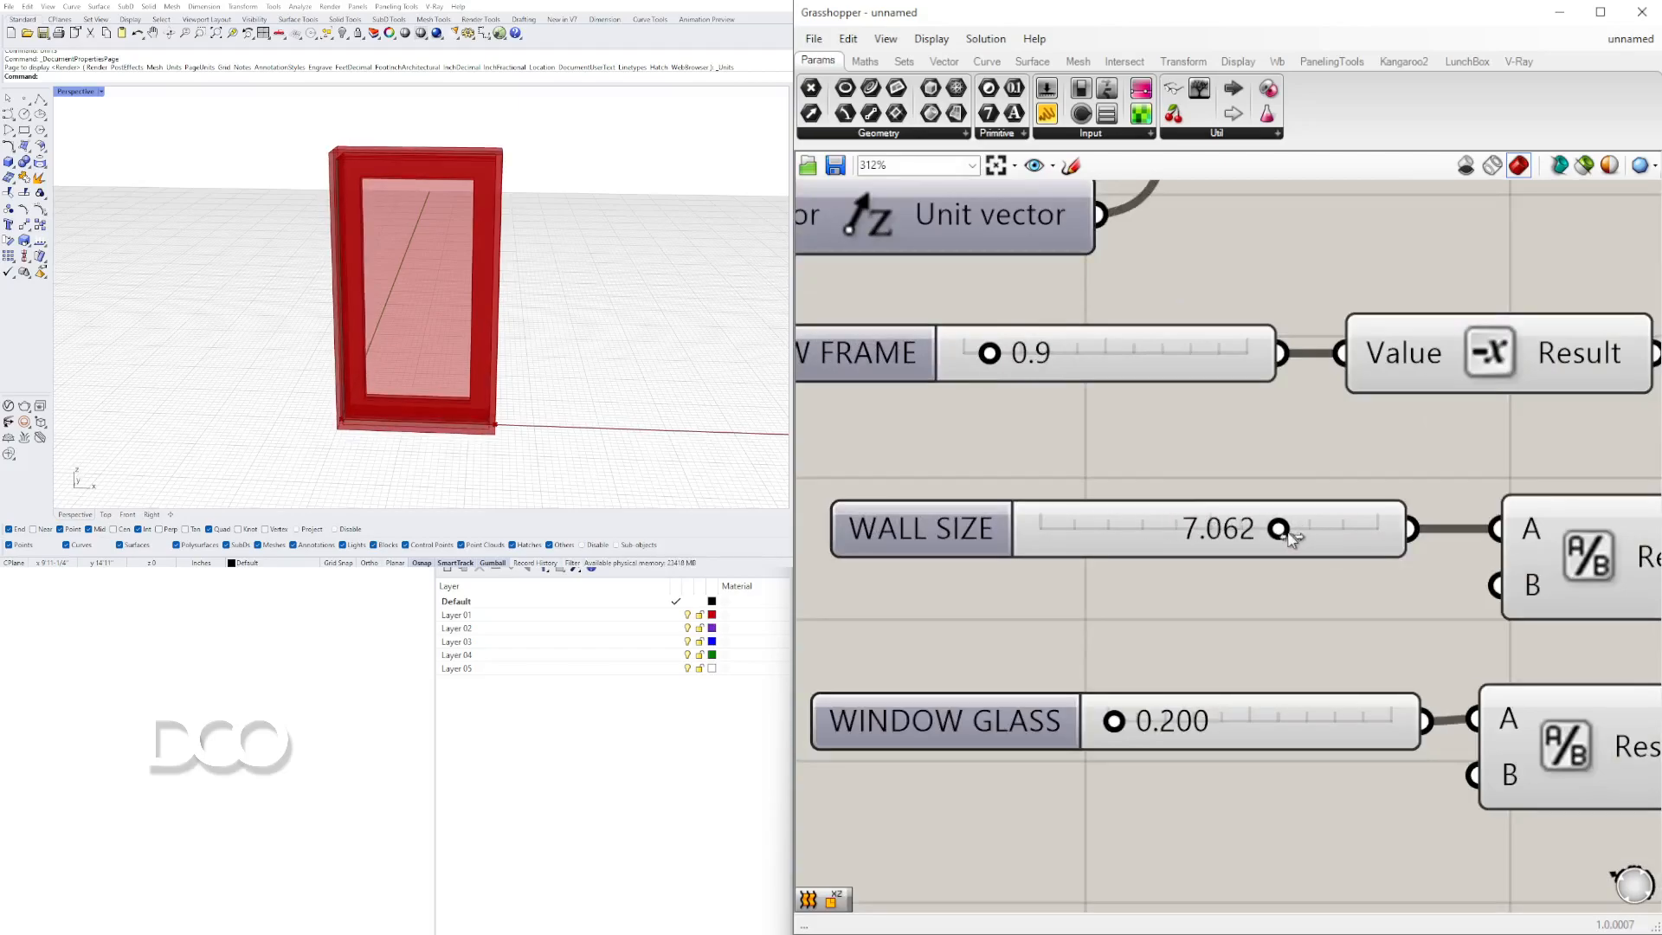
pyautogui.doubleClick(1280, 530)
pyautogui.write('6')
pyautogui.press('Return')
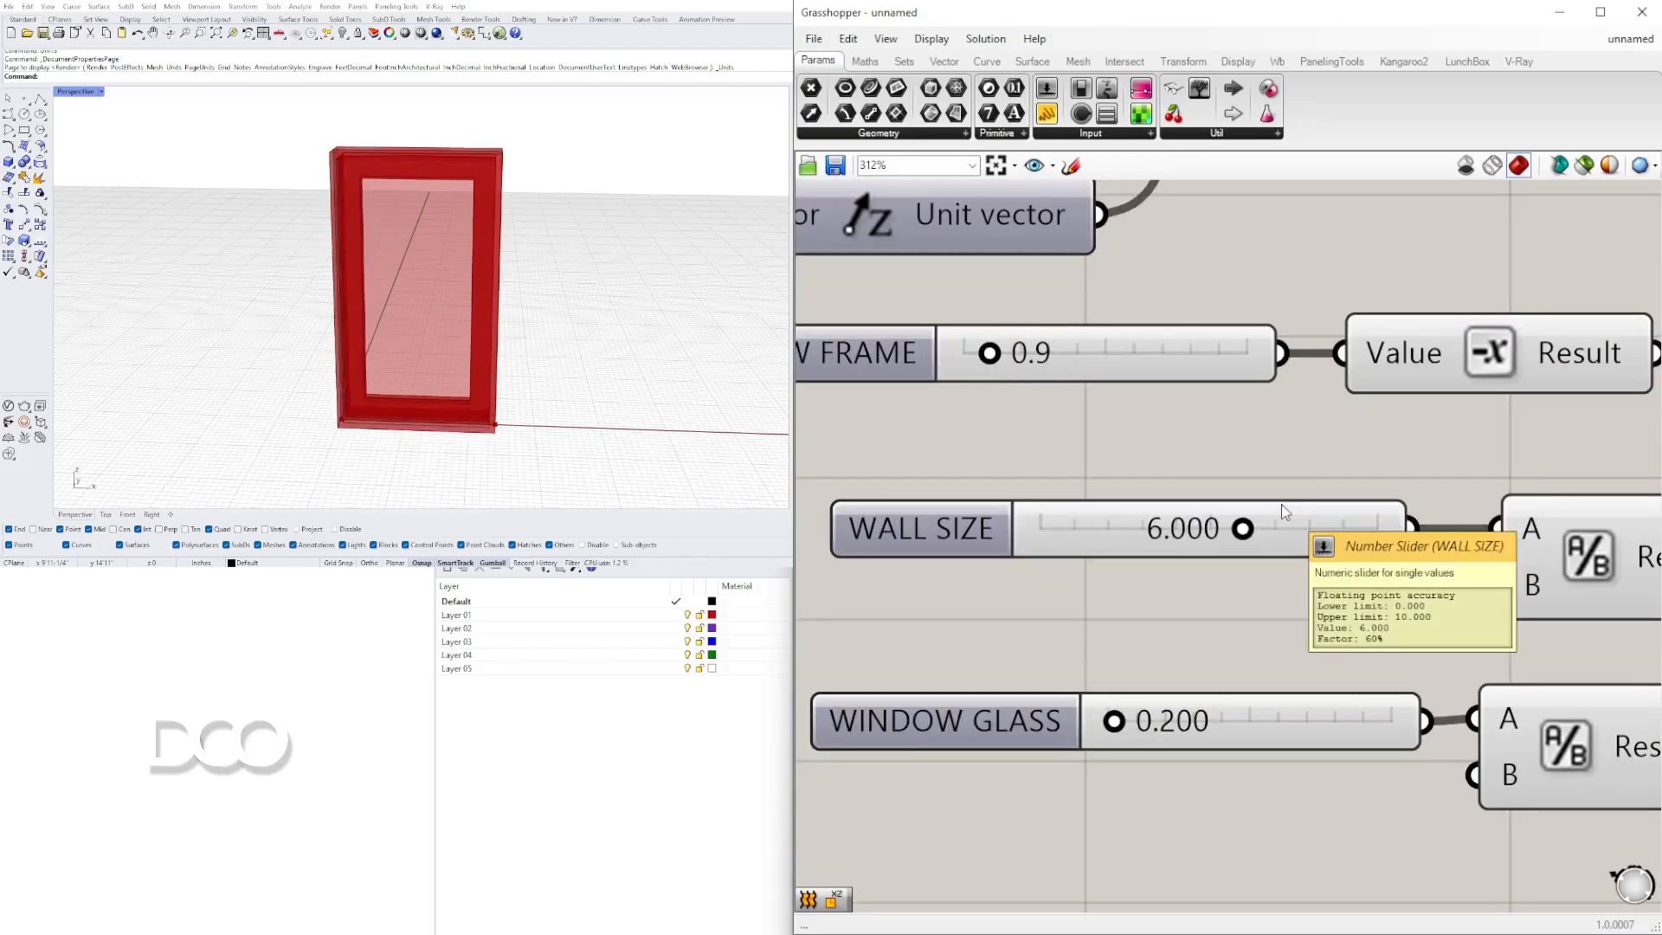
# Raise the WINDOW GLASS slider to 1.784 and inspect the window's lower corner up close
pyautogui.scroll(-1, 1142, 579)
pyautogui.moveTo(1142, 580); pyautogui.dragTo(1235, 502, button='right')
pyautogui.moveTo(1253, 614); pyautogui.dragTo(1291, 611)
pyautogui.moveTo(423, 377); pyautogui.dragTo(386, 379, button='right')
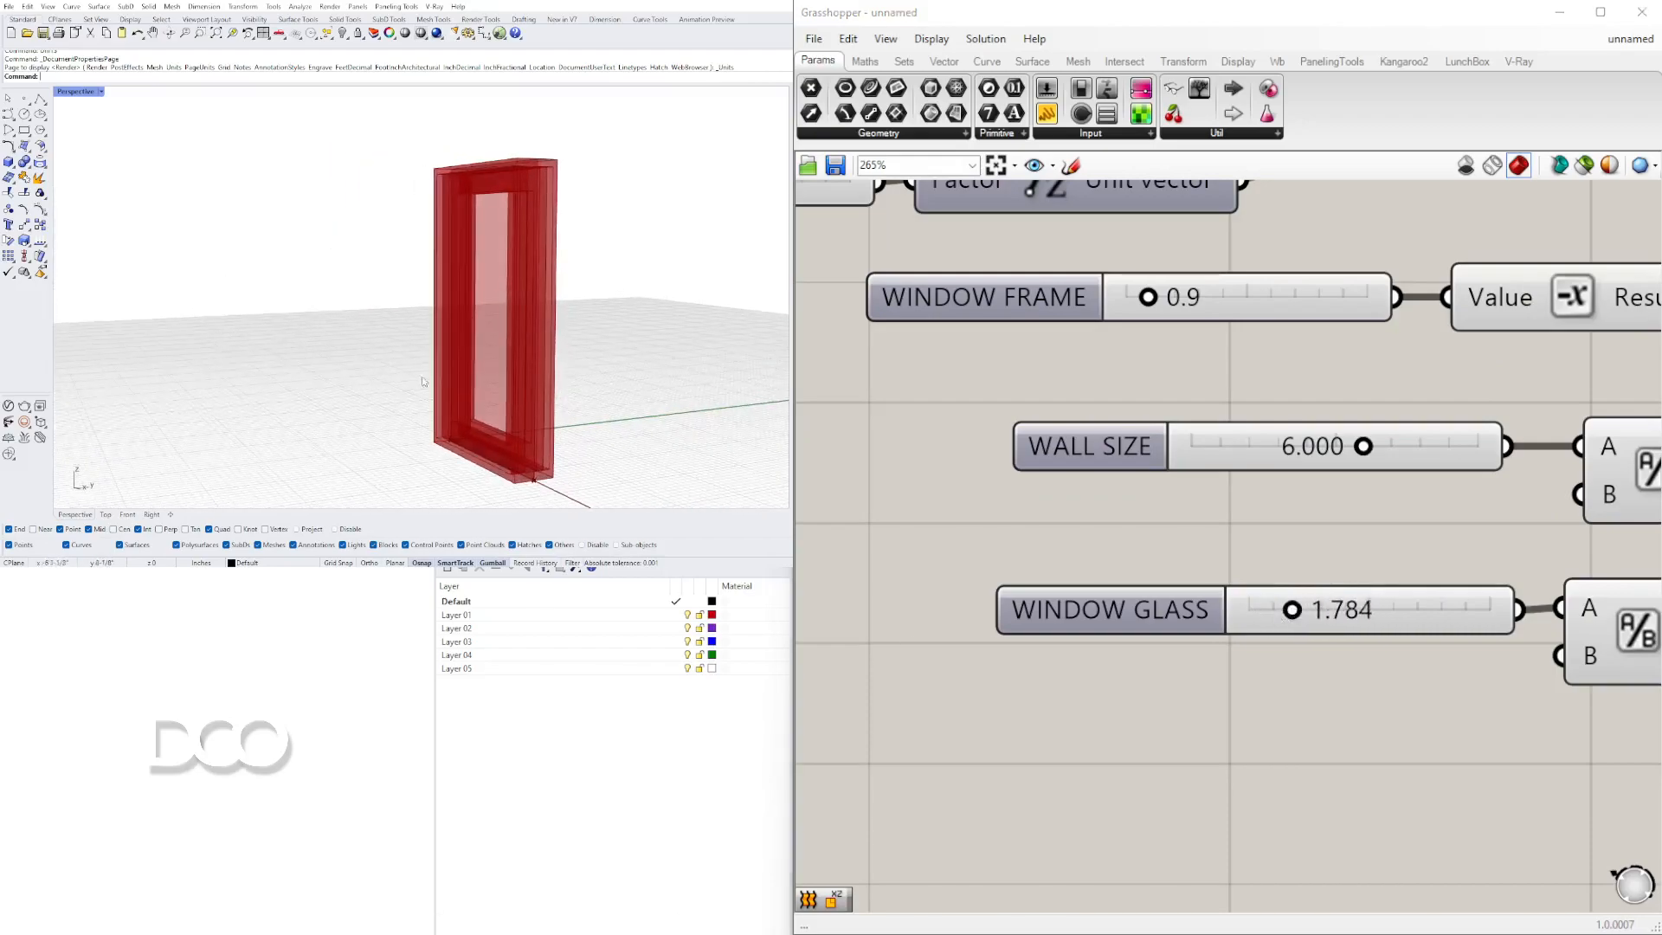
pyautogui.scroll(3, 486, 372)
pyautogui.moveTo(485, 370); pyautogui.dragTo(396, 391, button='right')
pyautogui.scroll(4, 397, 391)
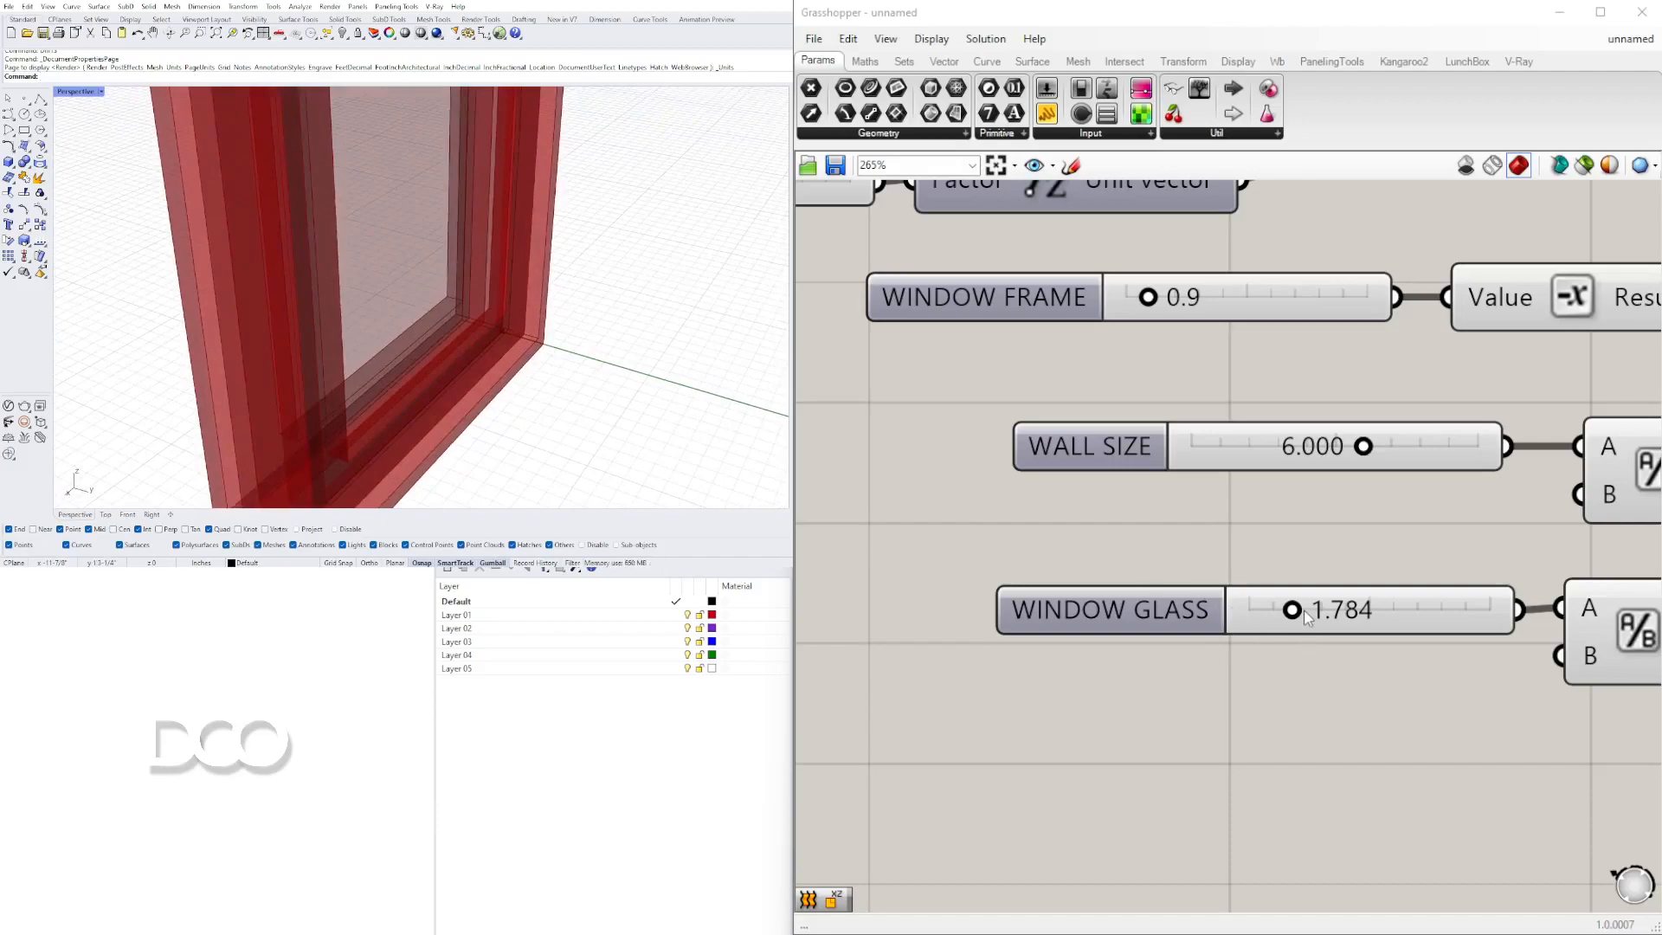
# Set the WINDOW GLASS slider to 0.841 and check the glass position in the window model
pyautogui.moveTo(1291, 612)
pyautogui.mouseDown()
pyautogui.moveTo(1365, 612)
pyautogui.moveTo(1270, 612)
pyautogui.mouseUp()
pyautogui.scroll(-3, 1291, 608)
pyautogui.moveTo(404, 318); pyautogui.dragTo(640, 303, button='right')
pyautogui.scroll(-3, 1092, 524)
pyautogui.scroll(5, 1259, 594)
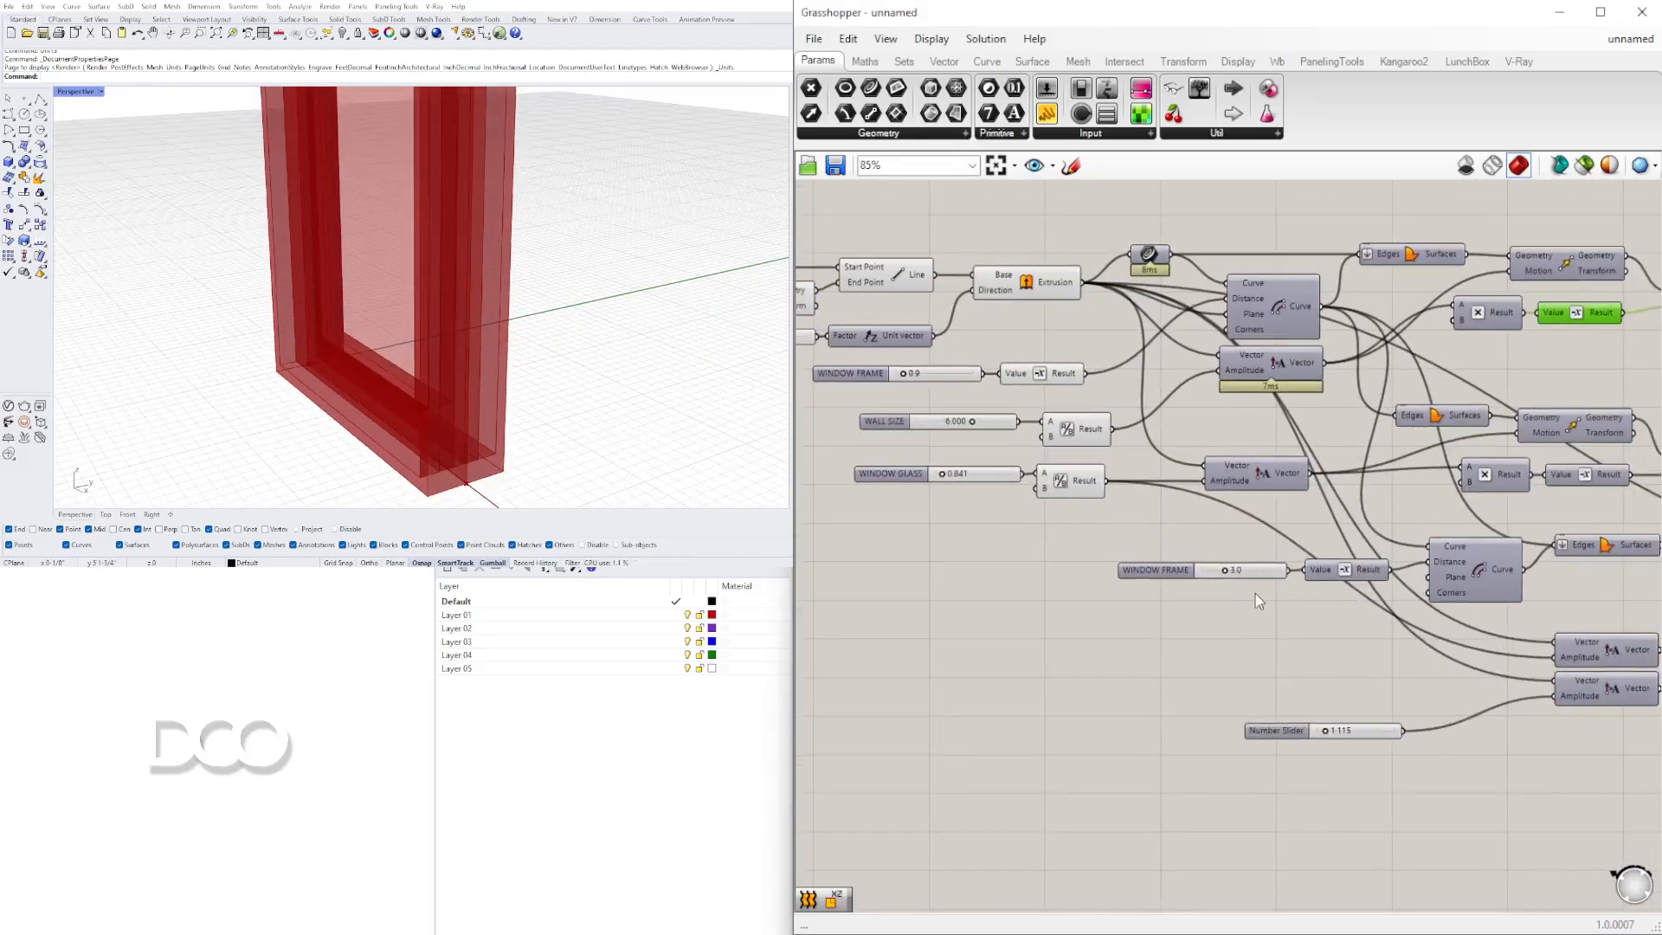
# Set the inner frame's WINDOW FRAME slider to 3.2 and reposition the unnamed 1.115 number slider
pyautogui.moveTo(1219, 530); pyautogui.dragTo(1236, 534)
pyautogui.moveTo(463, 295); pyautogui.dragTo(547, 257, button='right')
pyautogui.scroll(-4, 550, 260)
pyautogui.moveTo(675, 330); pyautogui.dragTo(674, 343, button='right')
pyautogui.moveTo(1229, 534)
pyautogui.mouseDown()
pyautogui.moveTo(1268, 533)
pyautogui.moveTo(1165, 550)
pyautogui.moveTo(1214, 555)
pyautogui.mouseUp()
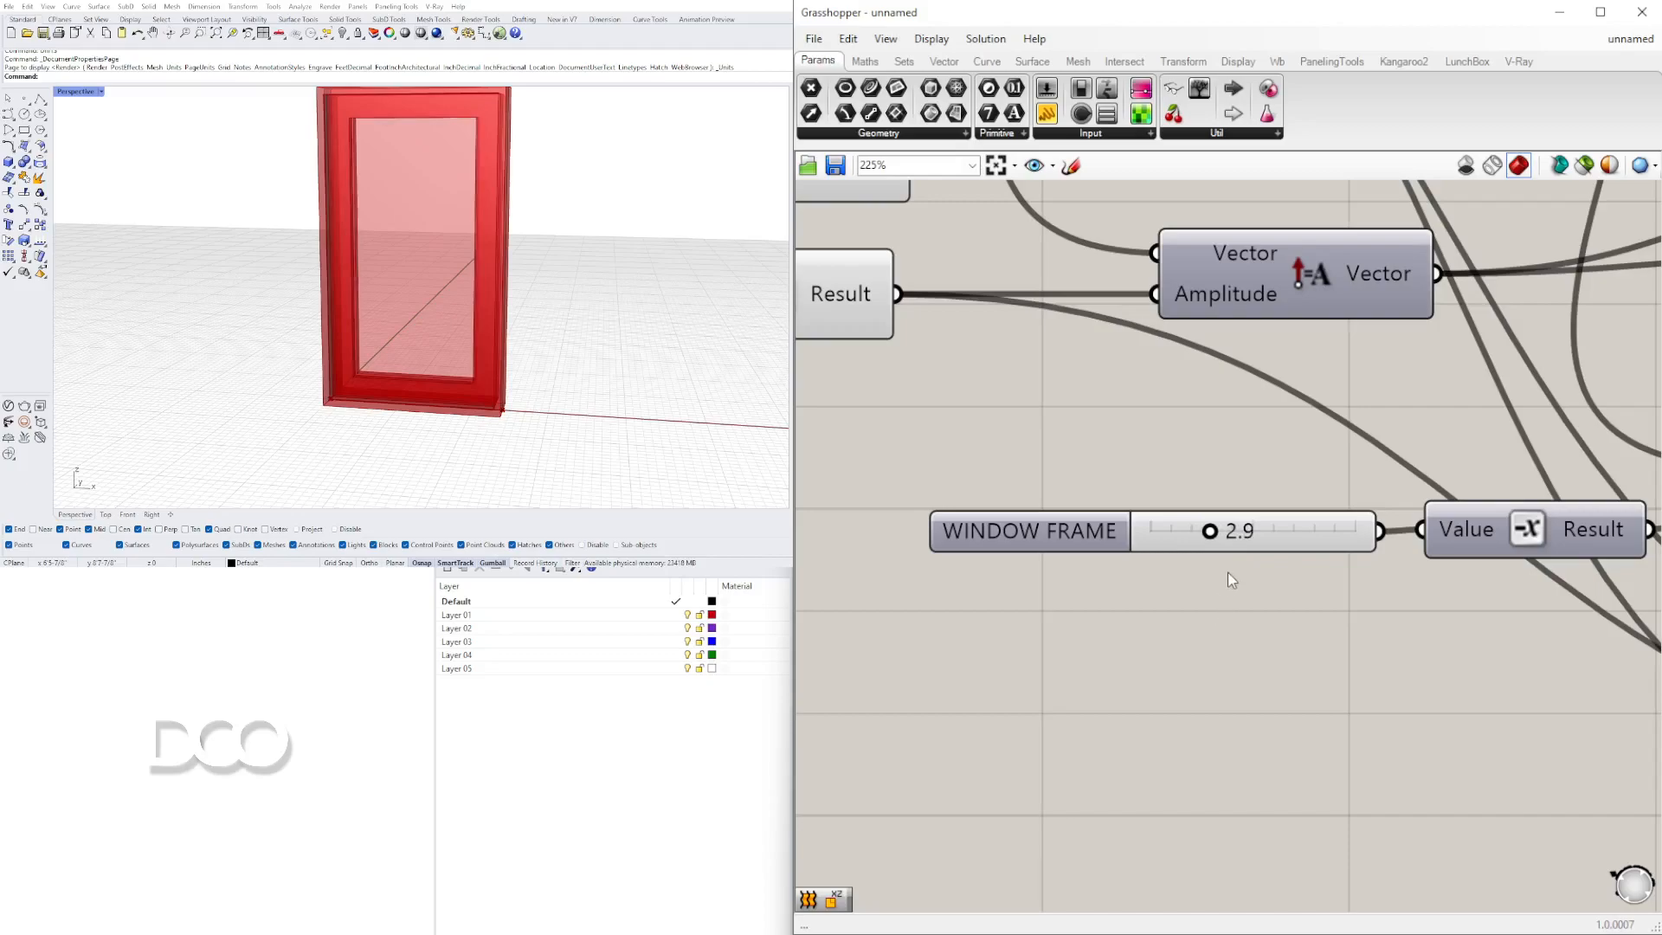
pyautogui.scroll(-3, 1255, 597)
pyautogui.moveTo(1307, 709); pyautogui.dragTo(1410, 683)
pyautogui.moveTo(1244, 524)
pyautogui.mouseDown()
pyautogui.moveTo(1228, 525)
pyautogui.moveTo(1248, 520)
pyautogui.mouseUp()
pyautogui.moveTo(1364, 620); pyautogui.dragTo(1239, 539, button='right')
pyautogui.moveTo(1402, 532); pyautogui.dragTo(1283, 588, button='right')
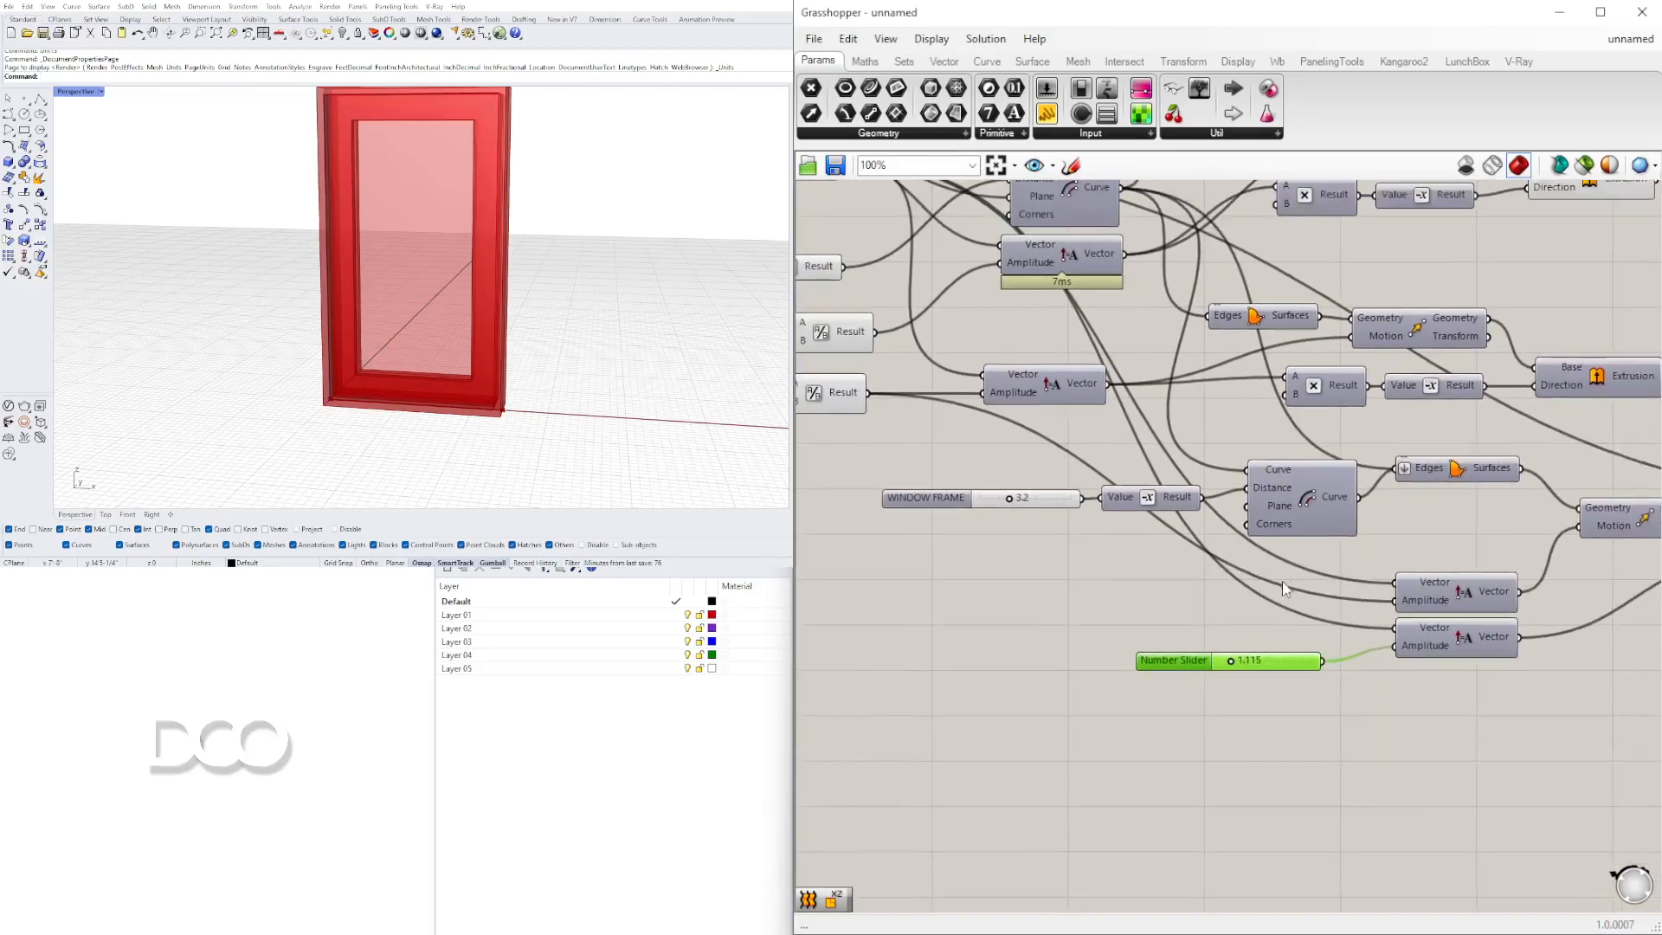
# Briefly toggle the preview of the inner frame's offset curve component
pyautogui.click(1311, 490)
pyautogui.rightClick(1311, 490)
pyautogui.click(1333, 523)
pyautogui.rightClick(1305, 501)
pyautogui.click(1350, 517)
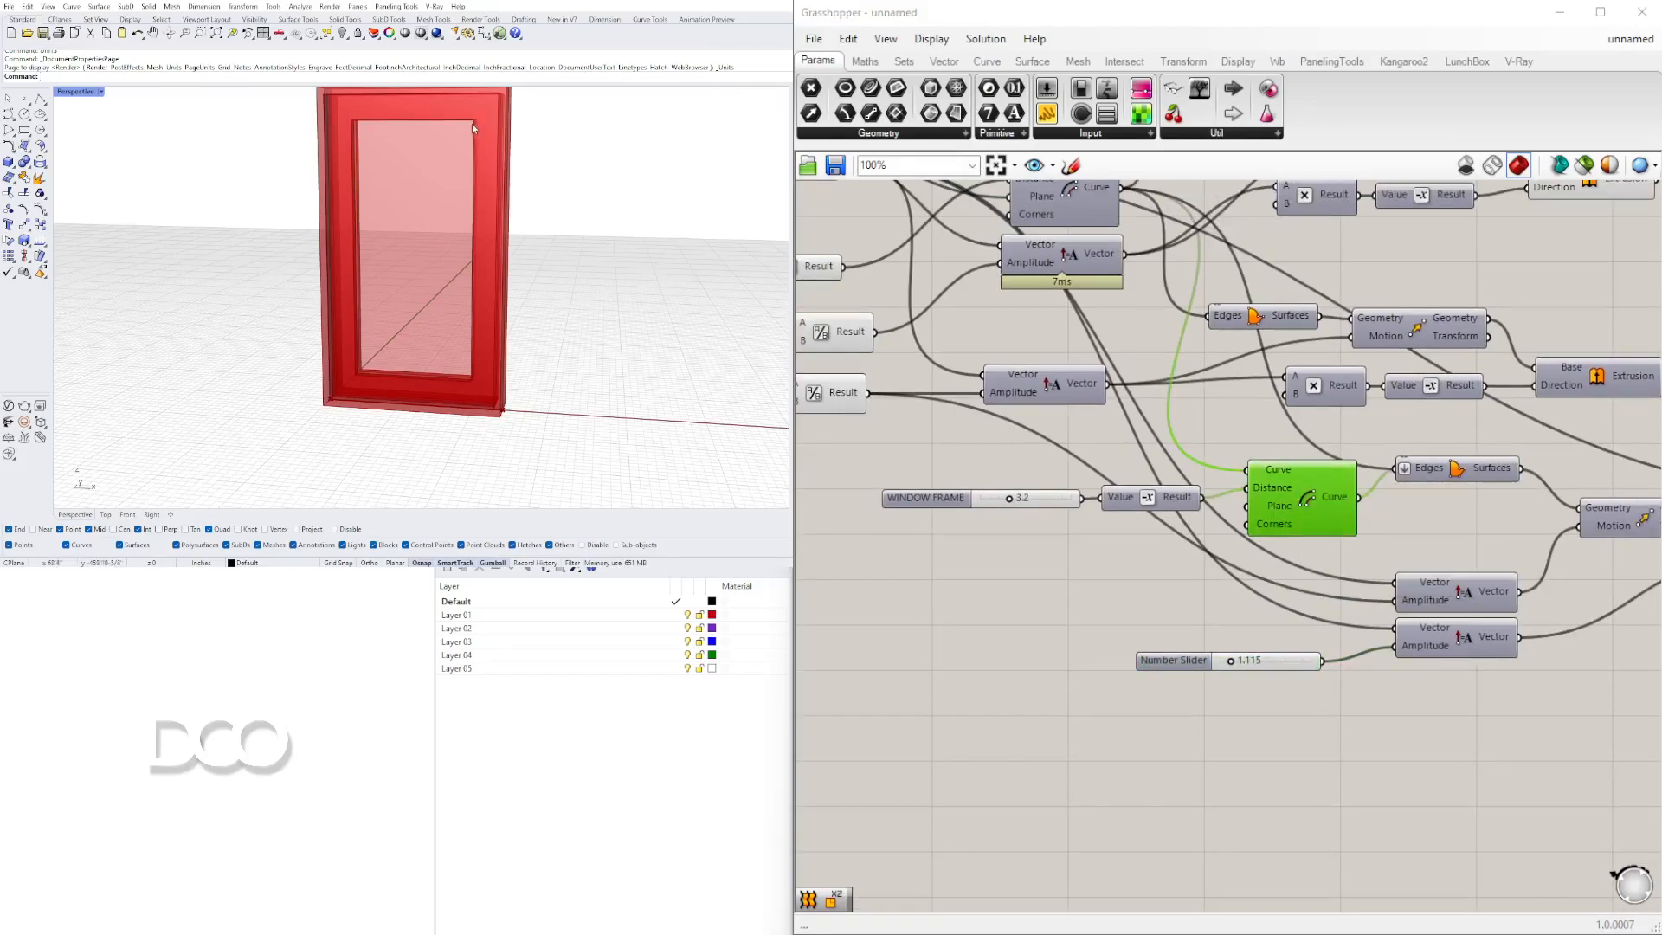
# Spread out the inner frame's surface, move, extrusion and mirror components and its number slider to make room beside the offset component
pyautogui.moveTo(1388, 678); pyautogui.dragTo(1287, 595, button='right')
pyautogui.moveTo(1465, 695); pyautogui.dragTo(1183, 493)
pyautogui.moveTo(1367, 395); pyautogui.dragTo(1409, 381)
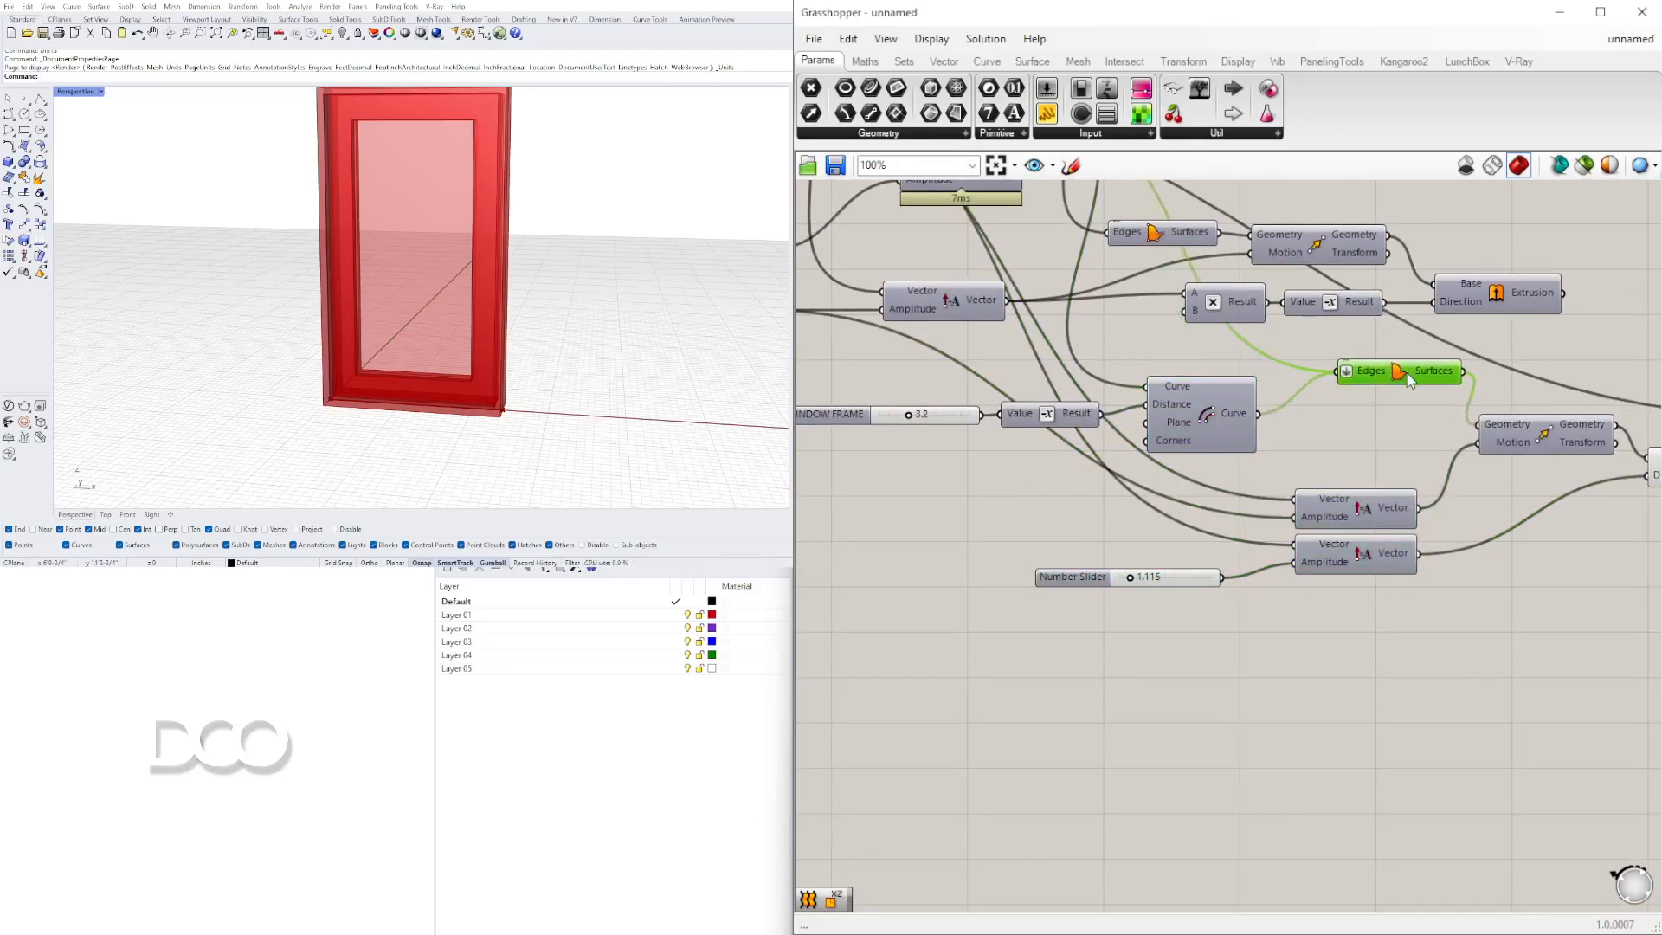
pyautogui.scroll(-4, 1473, 575)
pyautogui.moveTo(1462, 585); pyautogui.dragTo(1067, 387)
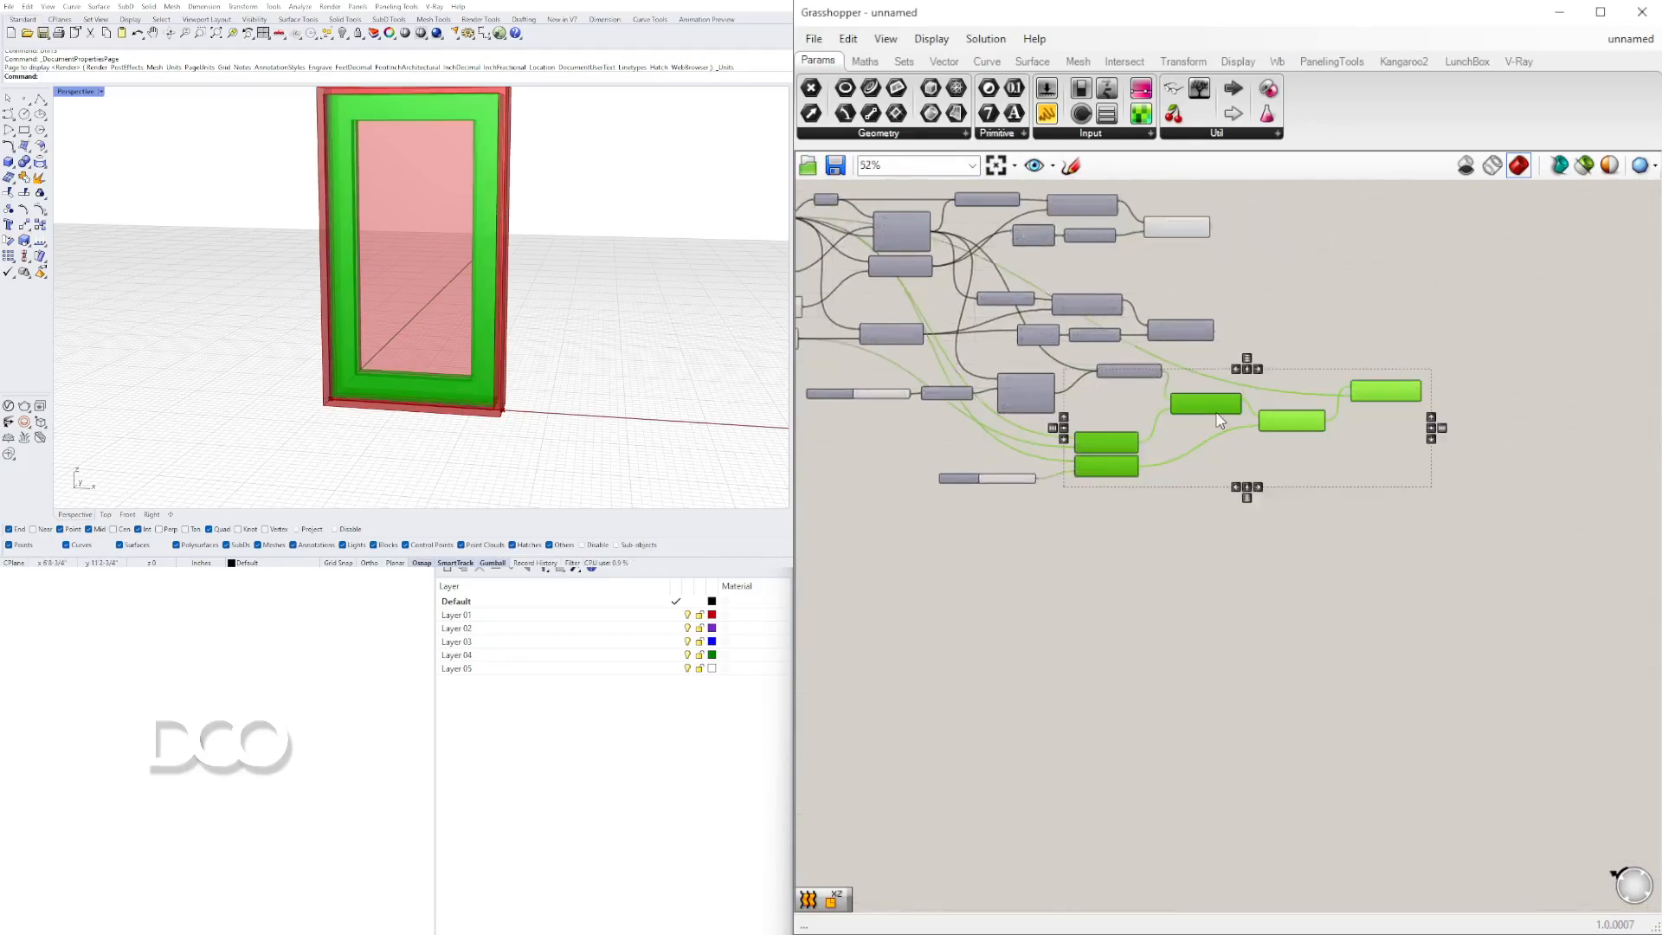
pyautogui.moveTo(1216, 414); pyautogui.dragTo(1299, 414)
pyautogui.click(1237, 512)
pyautogui.moveTo(961, 476); pyautogui.dragTo(1021, 498)
pyautogui.click(1022, 516)
pyautogui.scroll(2, 959, 469)
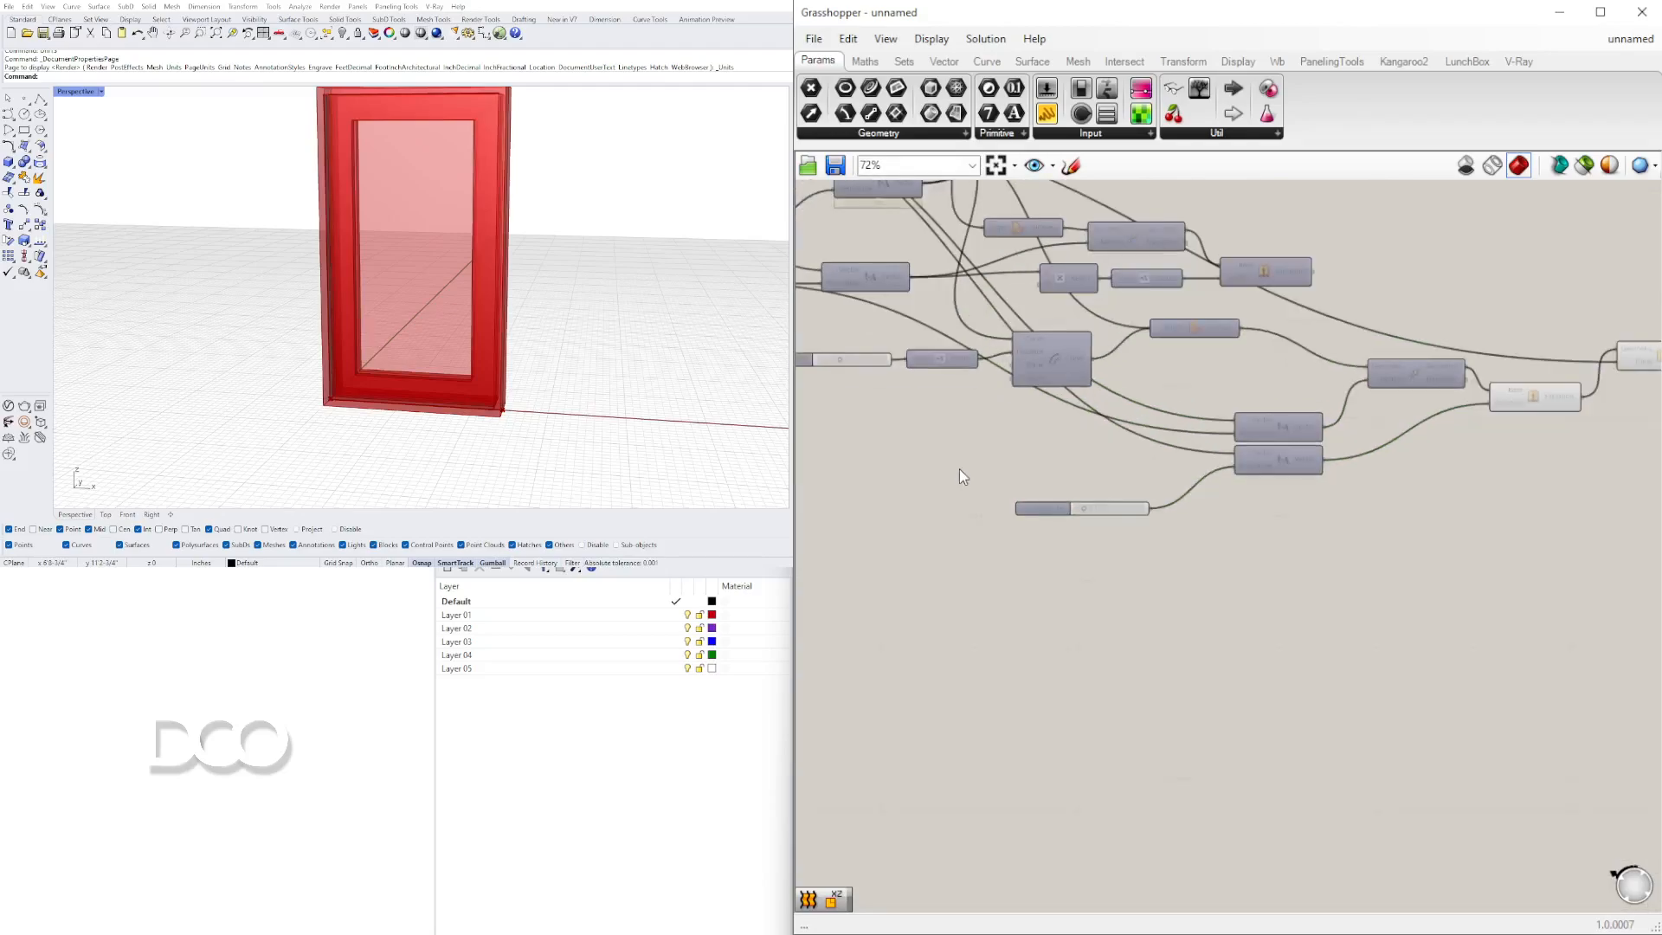
# Add a curve Fillet component and place it between the inner frame's offset curve and Boundary Surfaces components
pyautogui.doubleClick(959, 469)
pyautogui.write('FILL')
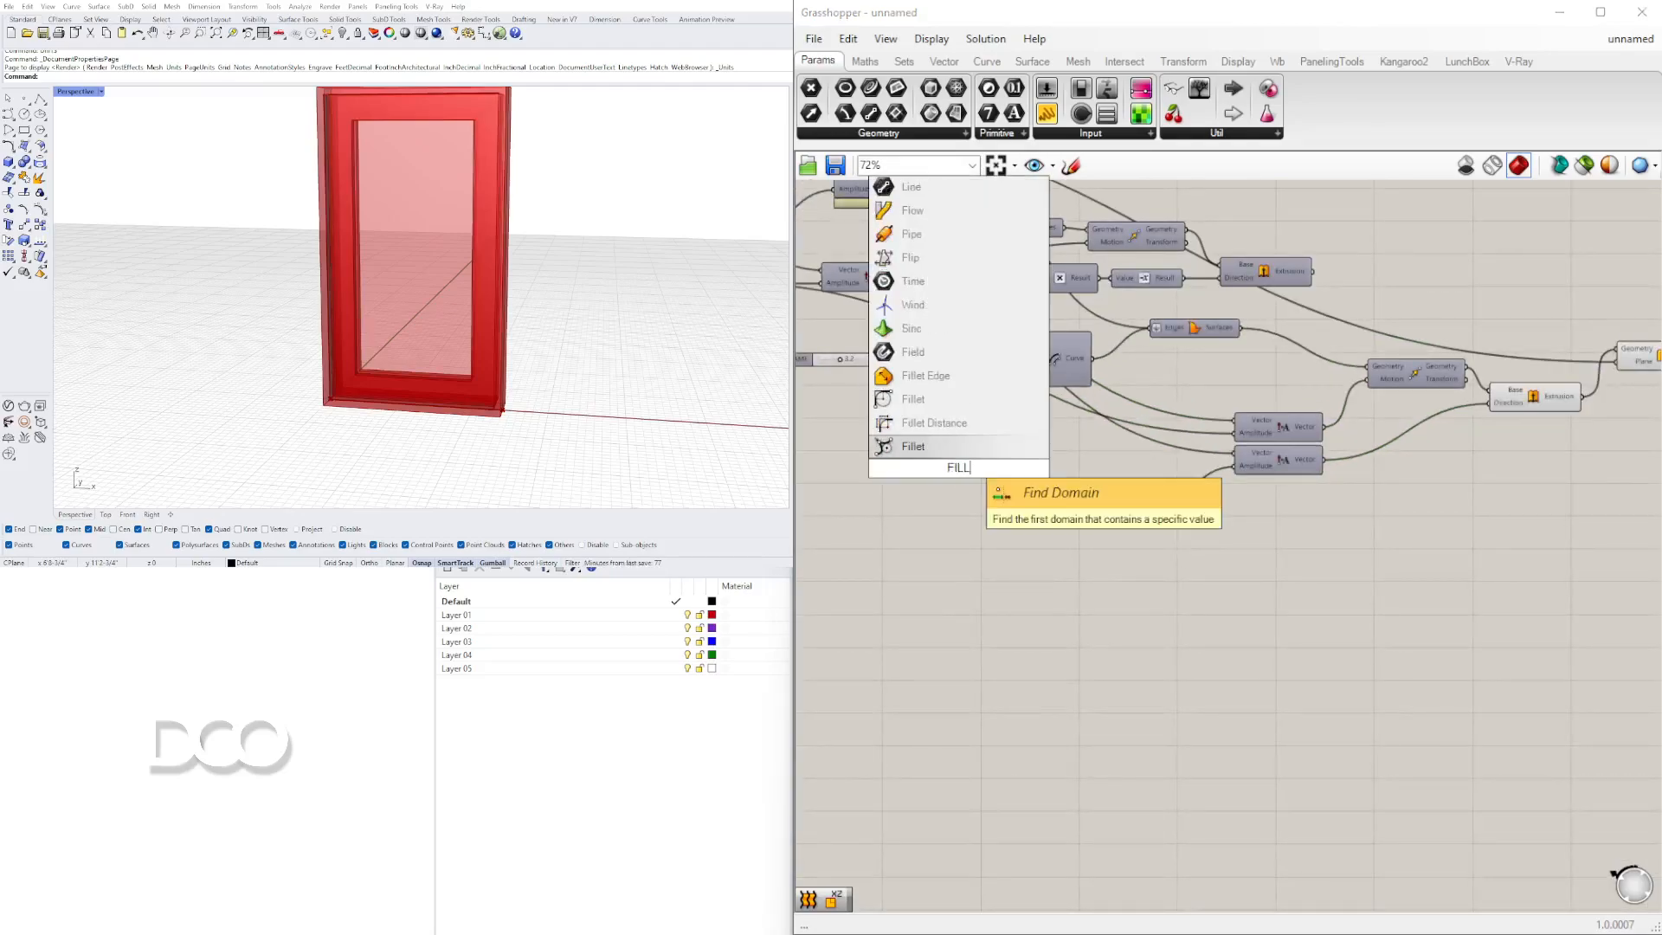
pyautogui.click(916, 403)
pyautogui.moveTo(928, 470); pyautogui.dragTo(1143, 374)
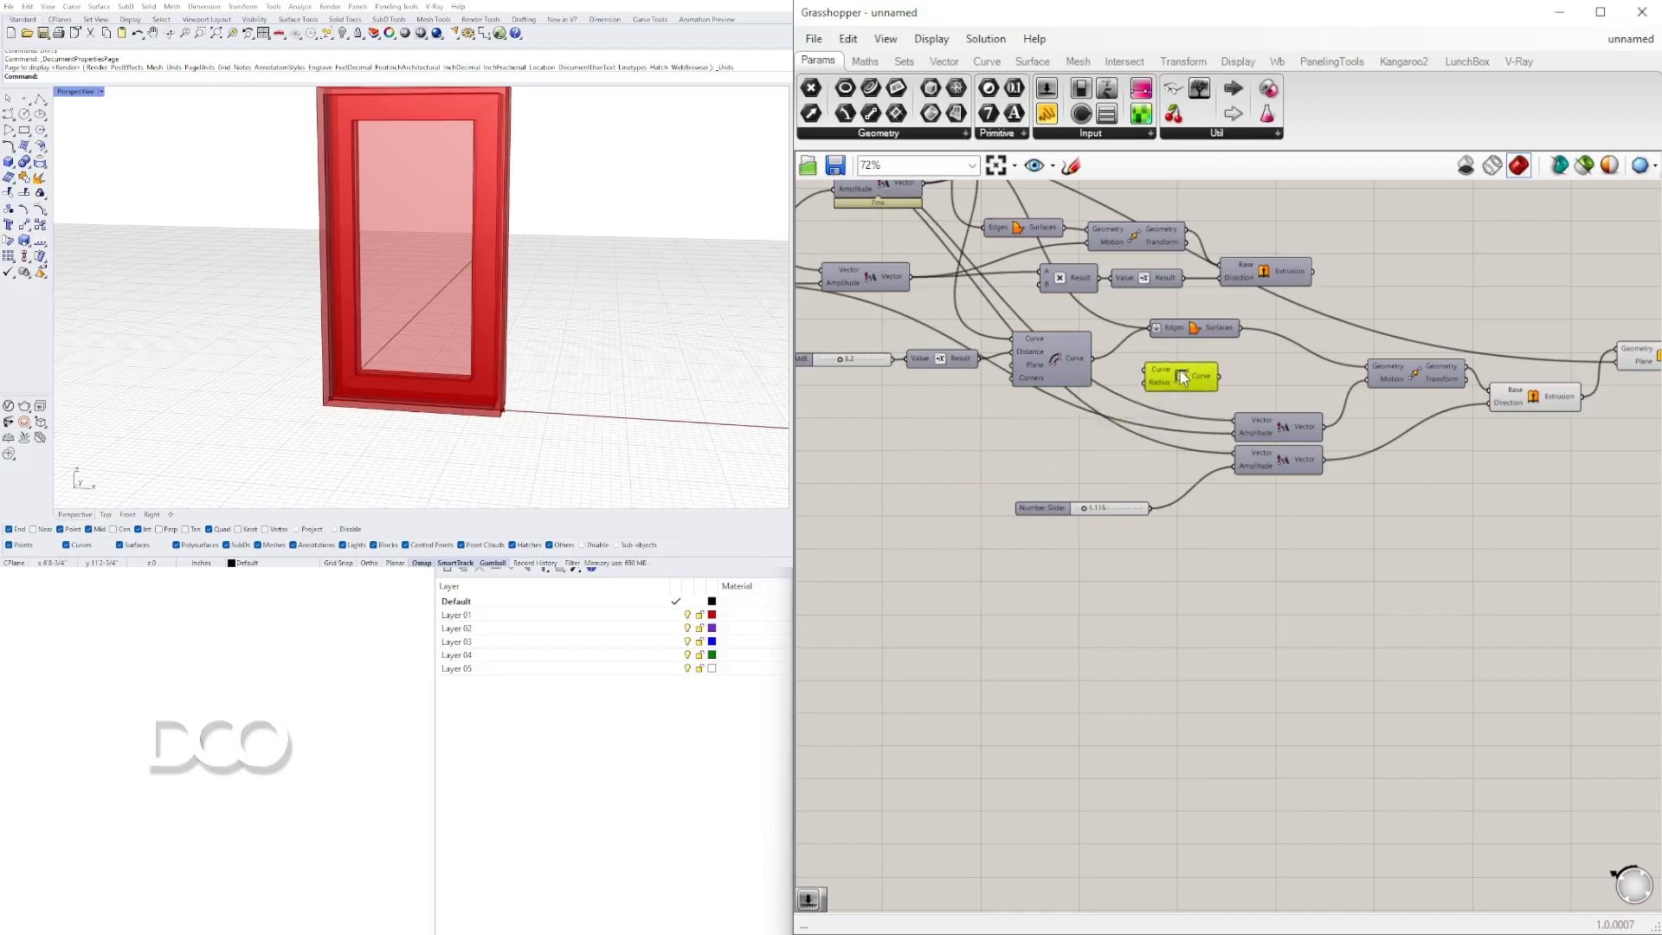
# Create a 1.5 number slider for the Fillet radius and feed the offset curve into the Fillet component
pyautogui.doubleClick(1011, 450)
pyautogui.write('1.5')
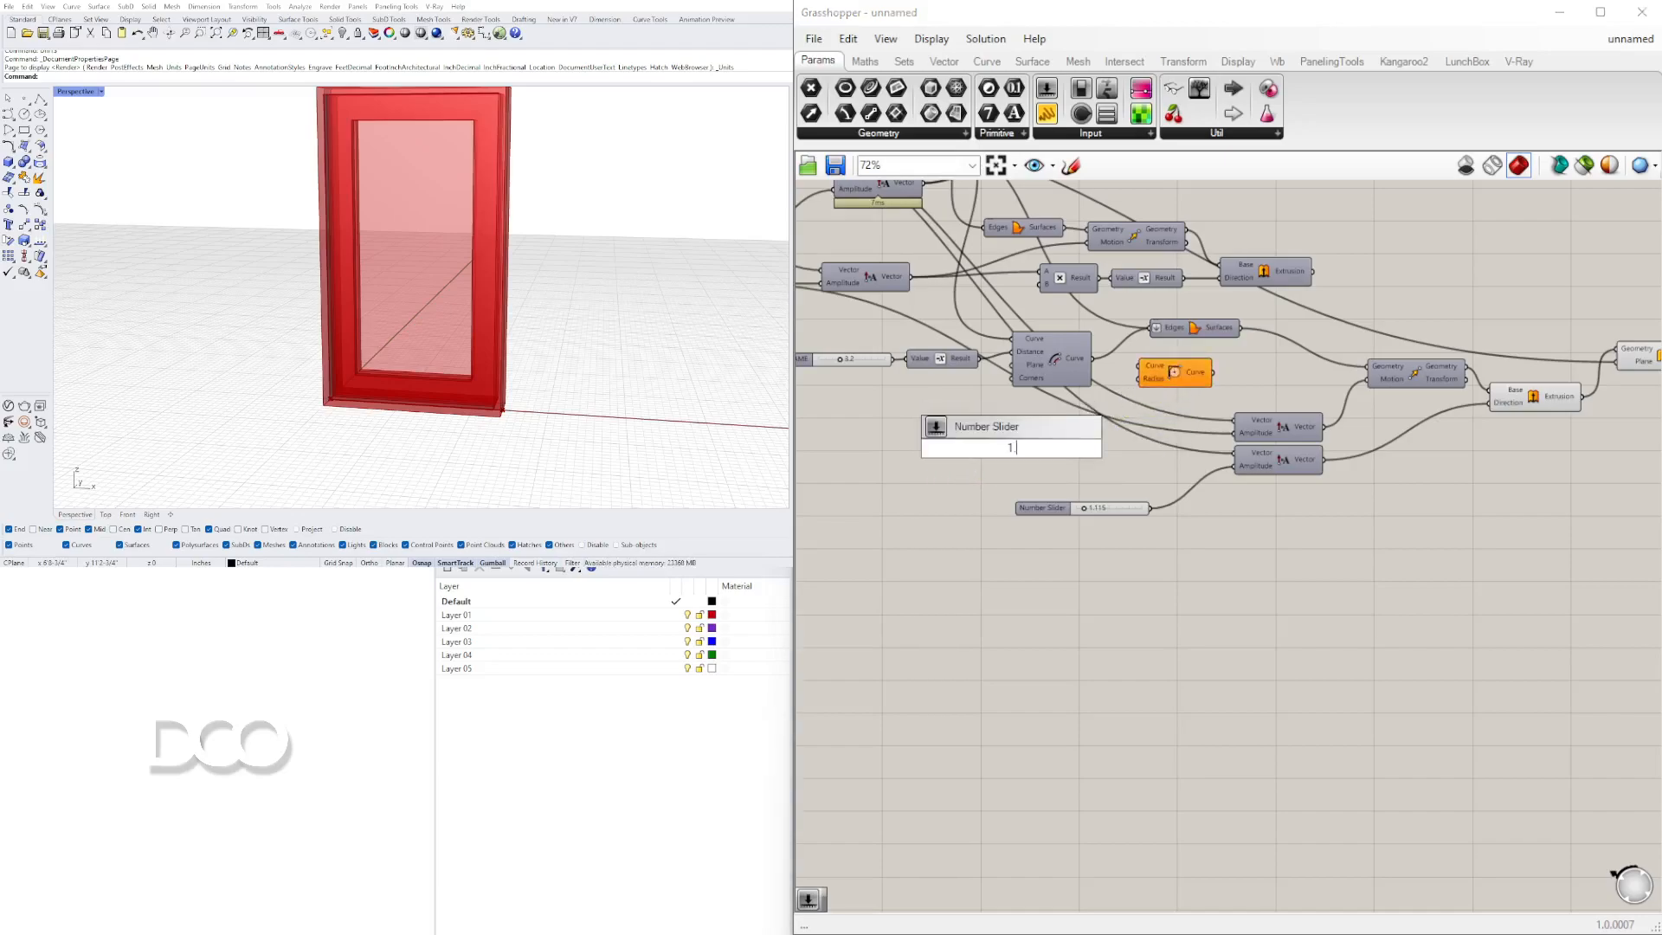
pyautogui.press('Return')
pyautogui.moveTo(1081, 449); pyautogui.dragTo(1137, 366)
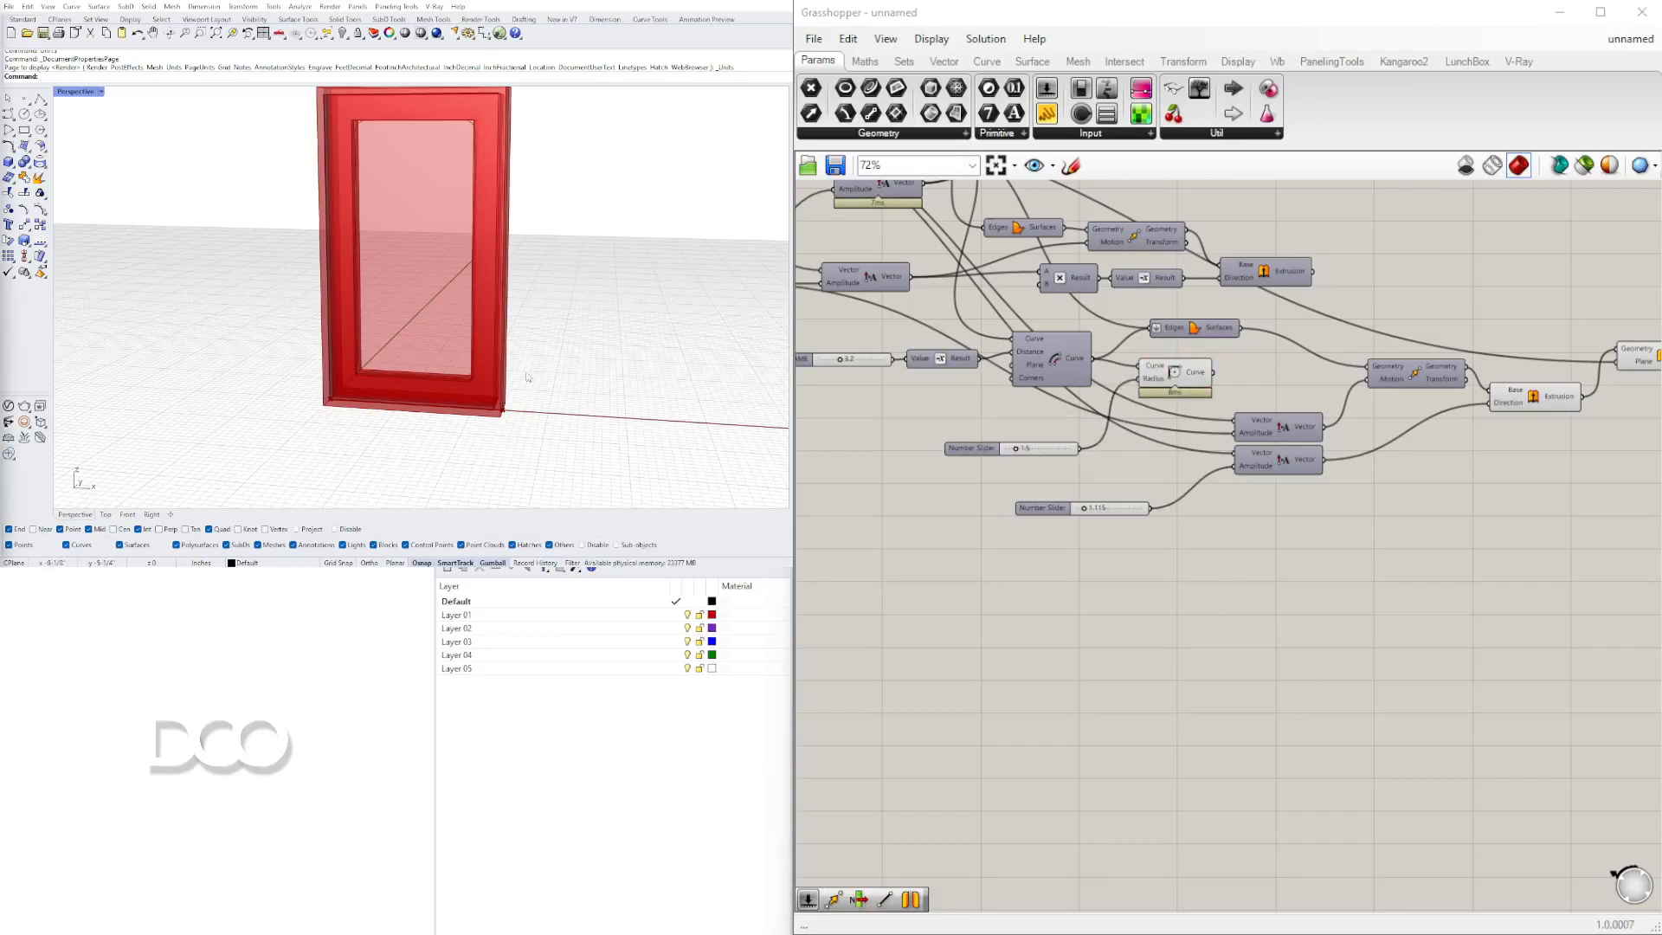
pyautogui.click(1185, 370)
pyautogui.moveTo(1147, 376); pyautogui.dragTo(1135, 377)
# Replace the offset curve feeding the inner frame's Boundary Surfaces with the Fillet component's curve
pyautogui.scroll(5, 523, 348)
pyautogui.moveTo(521, 348); pyautogui.dragTo(539, 340, button='right')
pyautogui.moveTo(1172, 329); pyautogui.dragTo(1094, 361)
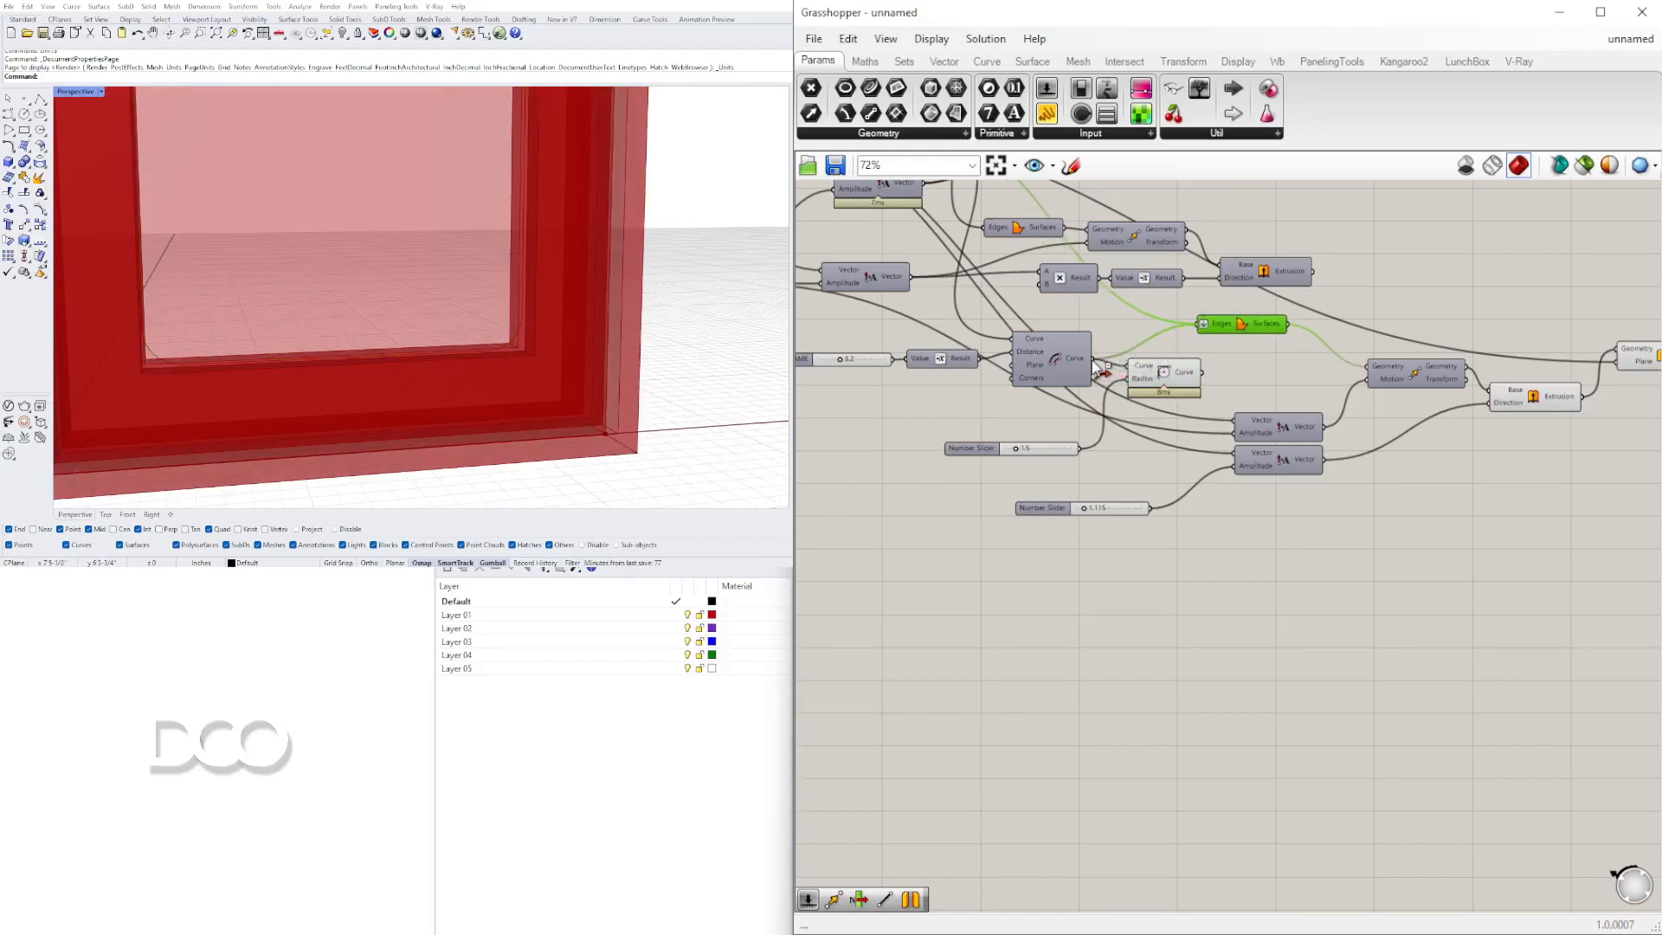
pyautogui.moveTo(1199, 375); pyautogui.dragTo(1265, 348)
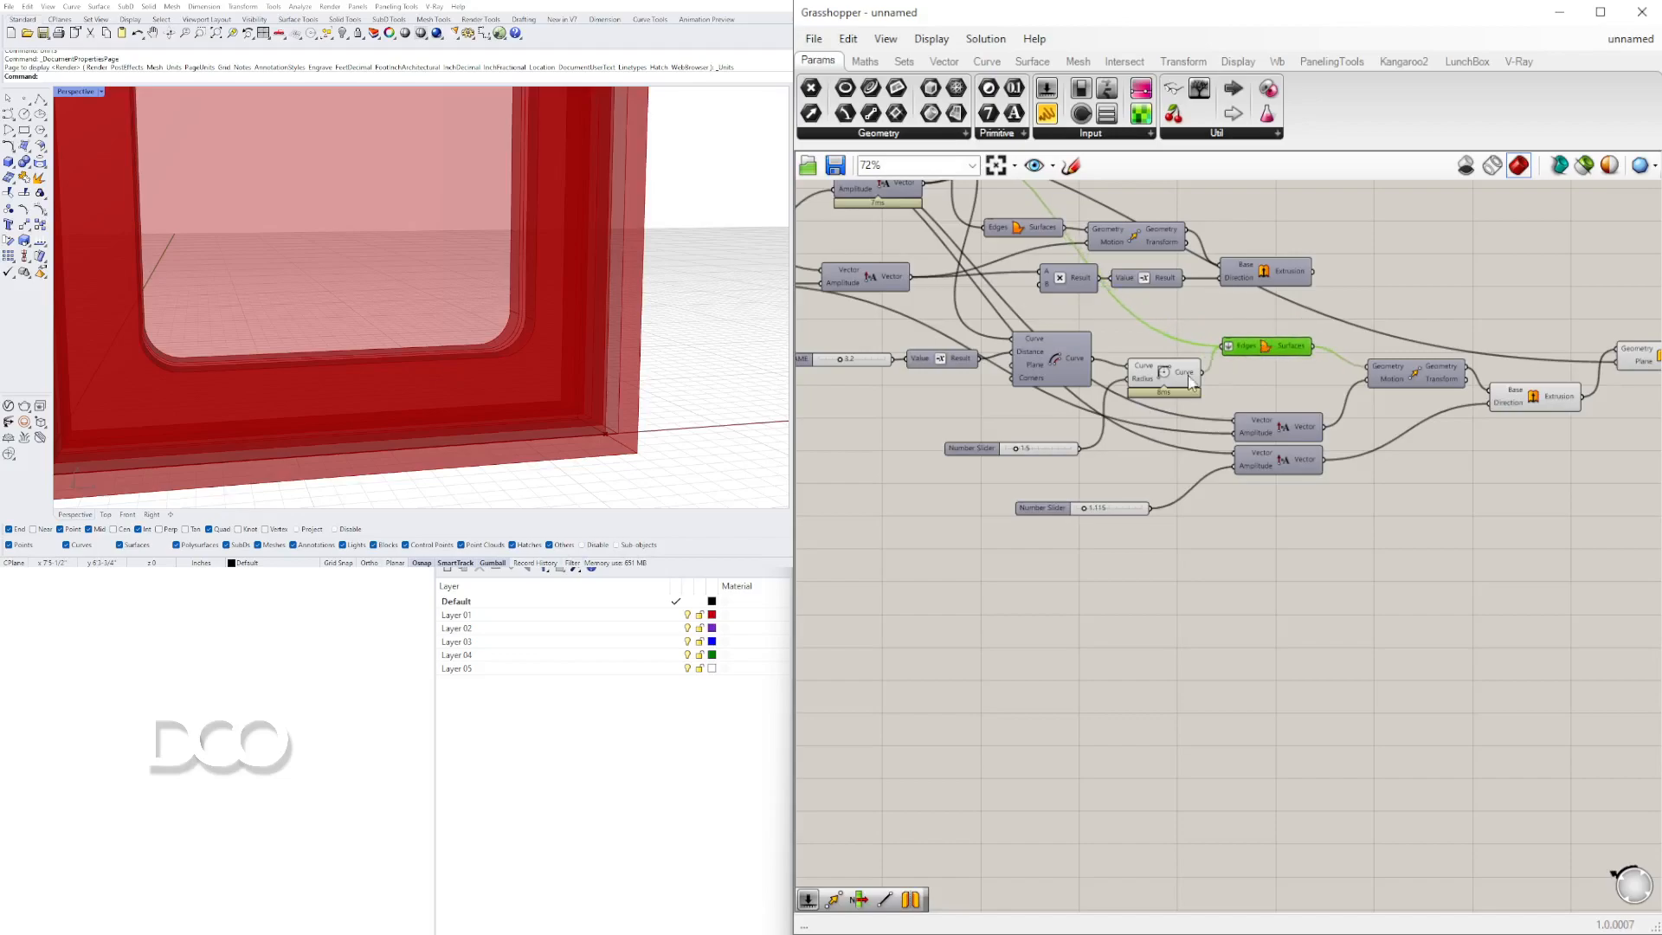
# Test the inner frame's corner fillet with radius values of 5.5 and 0.0
pyautogui.scroll(5, 1022, 443)
pyautogui.moveTo(1005, 449); pyautogui.dragTo(1085, 454)
pyautogui.scroll(-5, 459, 199)
pyautogui.scroll(-3, 459, 199)
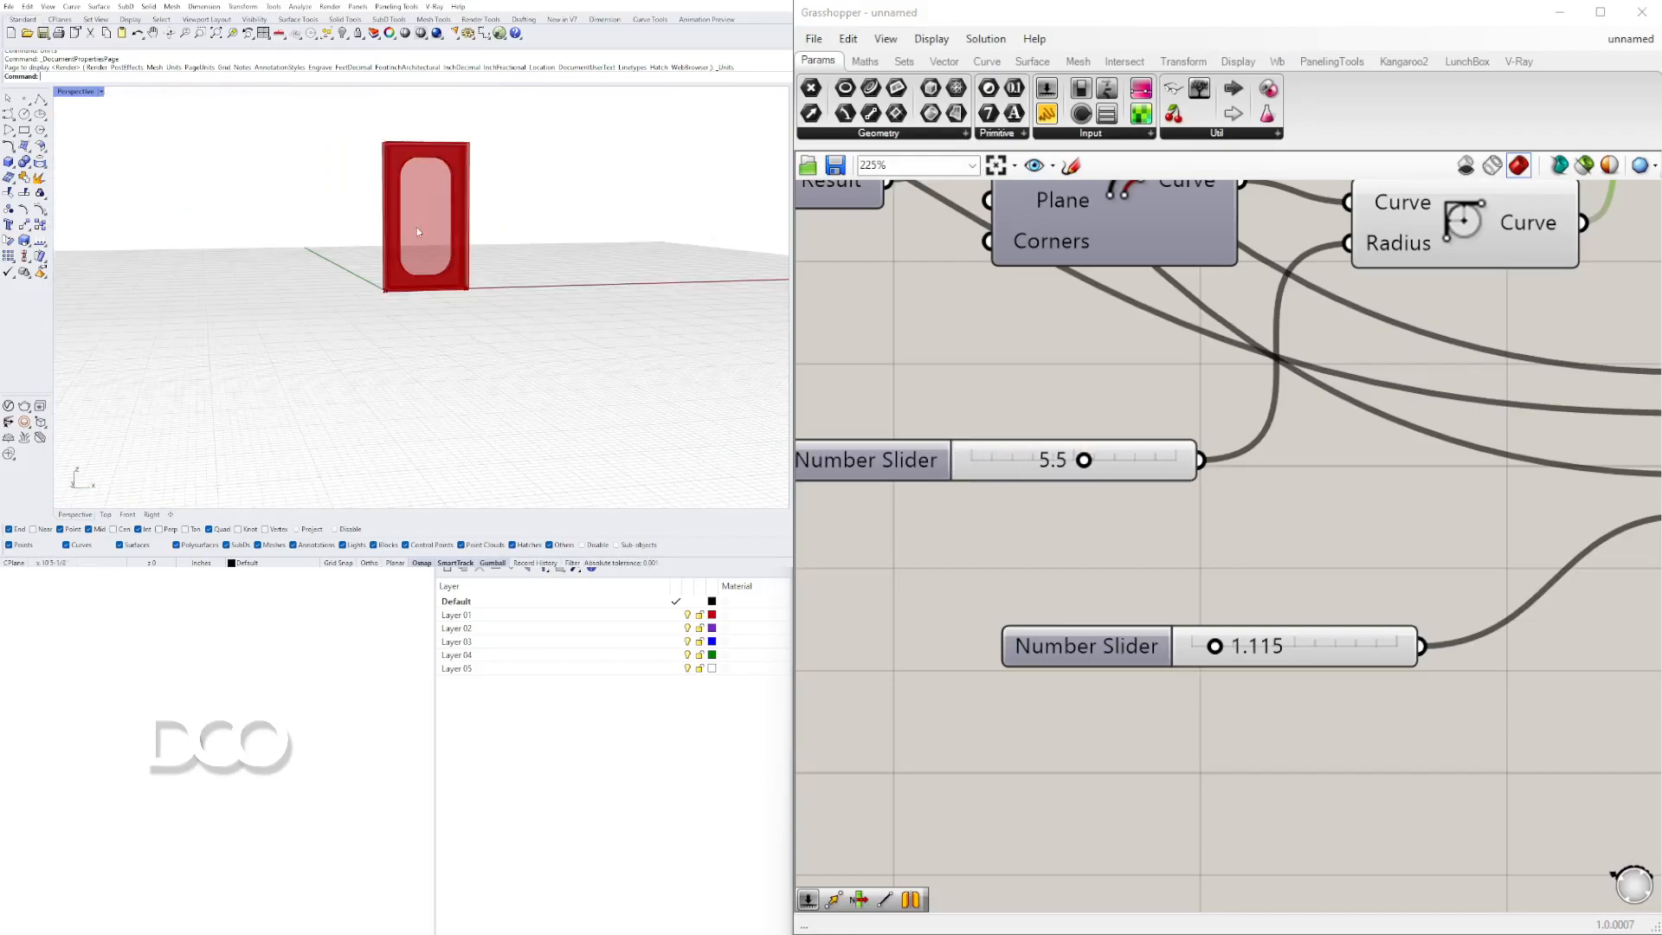
pyautogui.moveTo(1085, 460); pyautogui.dragTo(1018, 462)
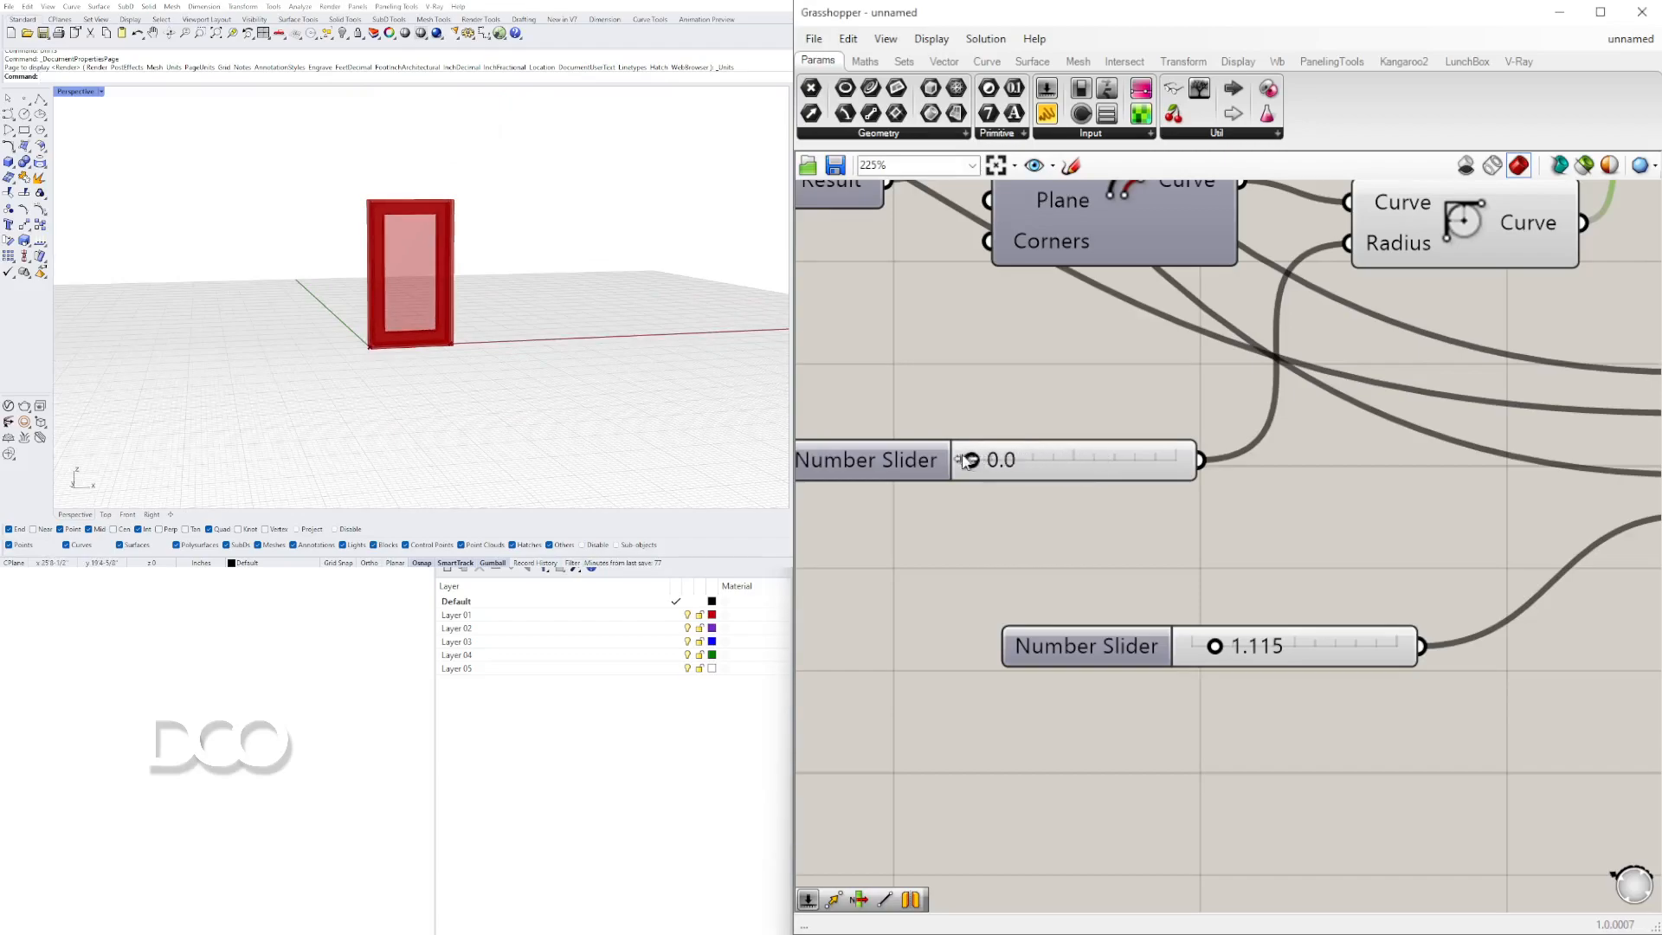
pyautogui.scroll(-4, 925, 454)
pyautogui.scroll(2, 915, 589)
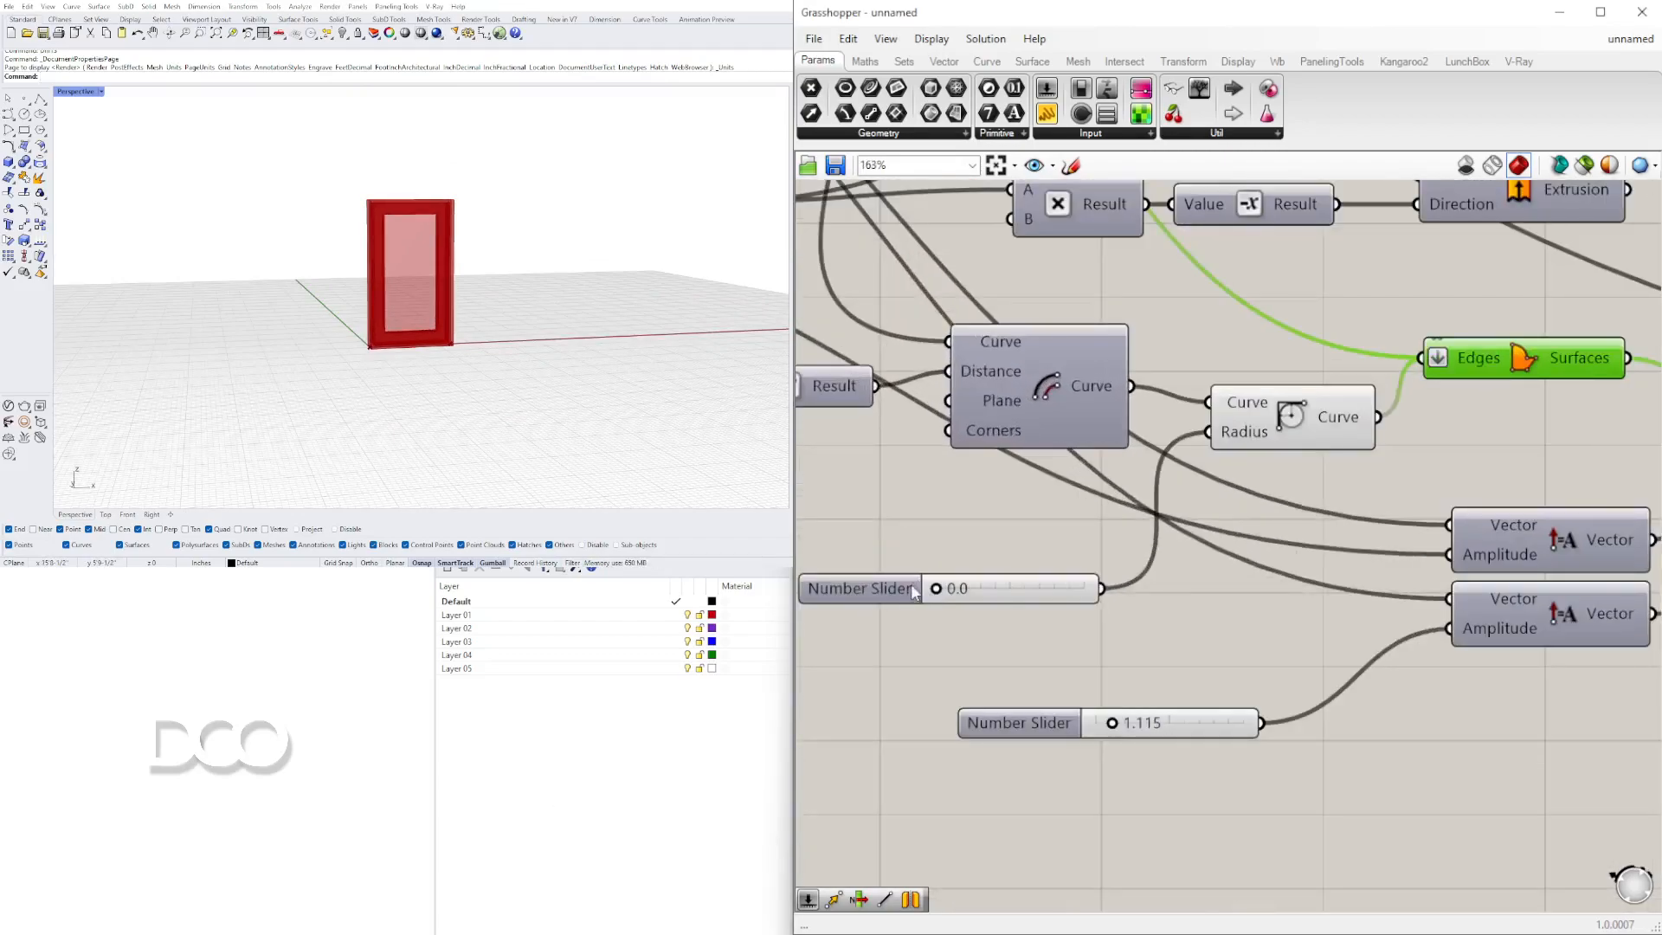
# Set the fillet radius slider to 1.8 and check the rounded inner frame from several angles
pyautogui.moveTo(973, 591); pyautogui.dragTo(963, 588)
pyautogui.scroll(5, 424, 214)
pyautogui.moveTo(424, 215); pyautogui.dragTo(702, 296, button='right')
pyautogui.scroll(-3, 465, 187)
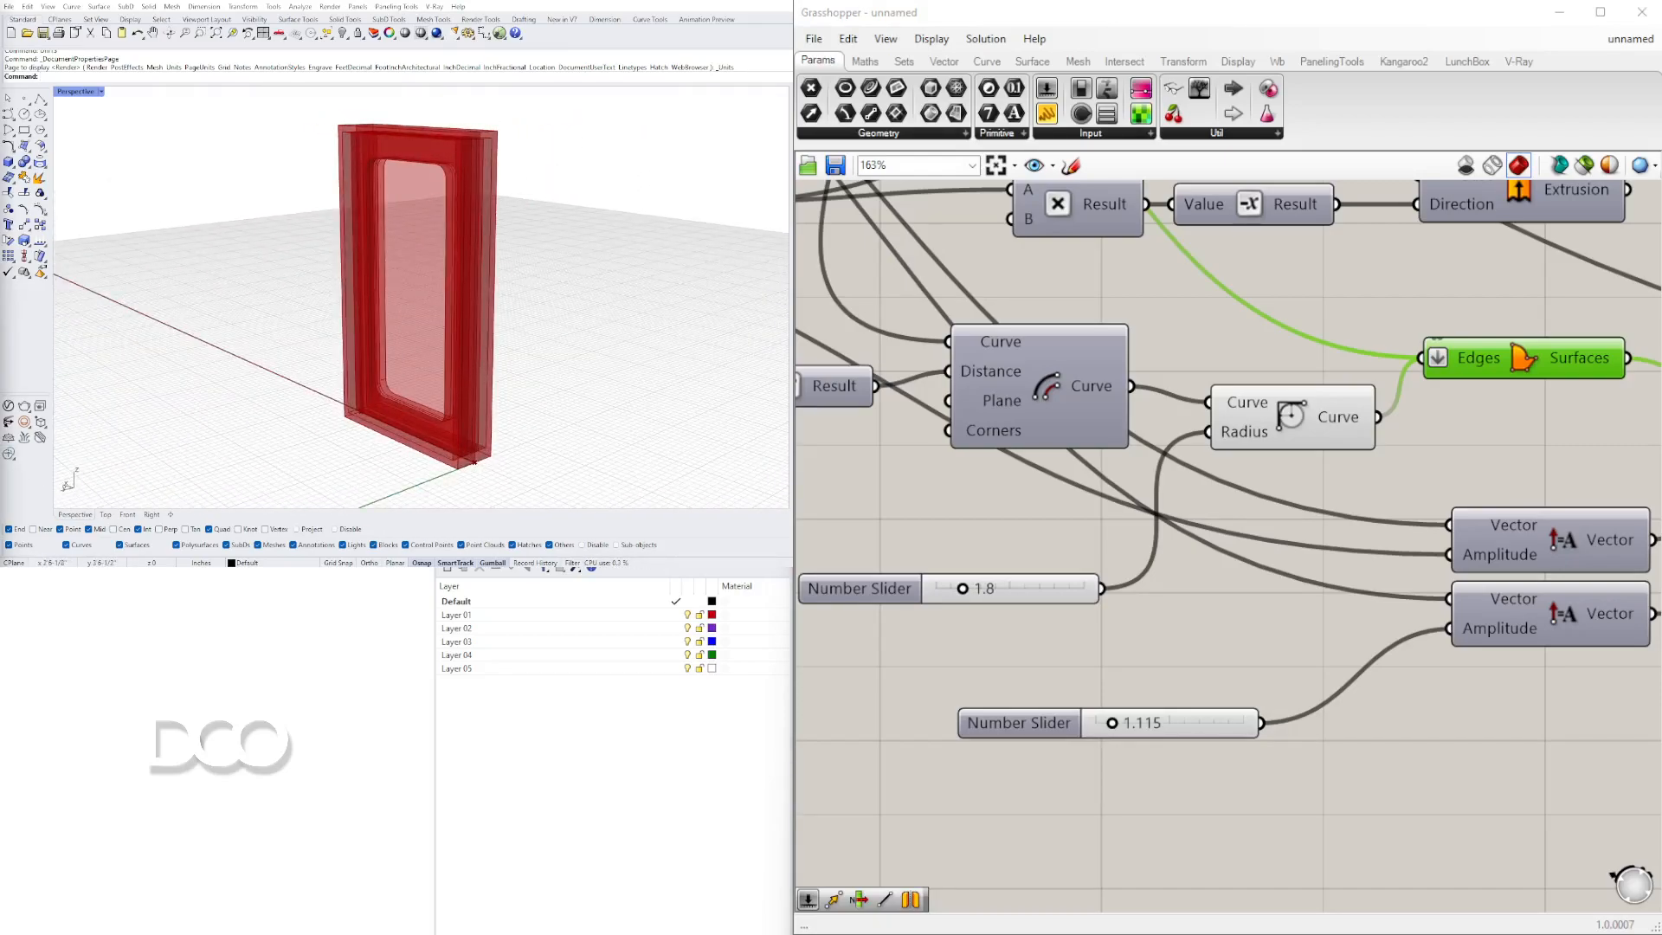
# Move the radius slider closer to the Fillet component and rename it FILLET
pyautogui.scroll(-3, 1436, 493)
pyautogui.moveTo(1177, 548); pyautogui.dragTo(1124, 568, button='right')
pyautogui.click(1310, 464)
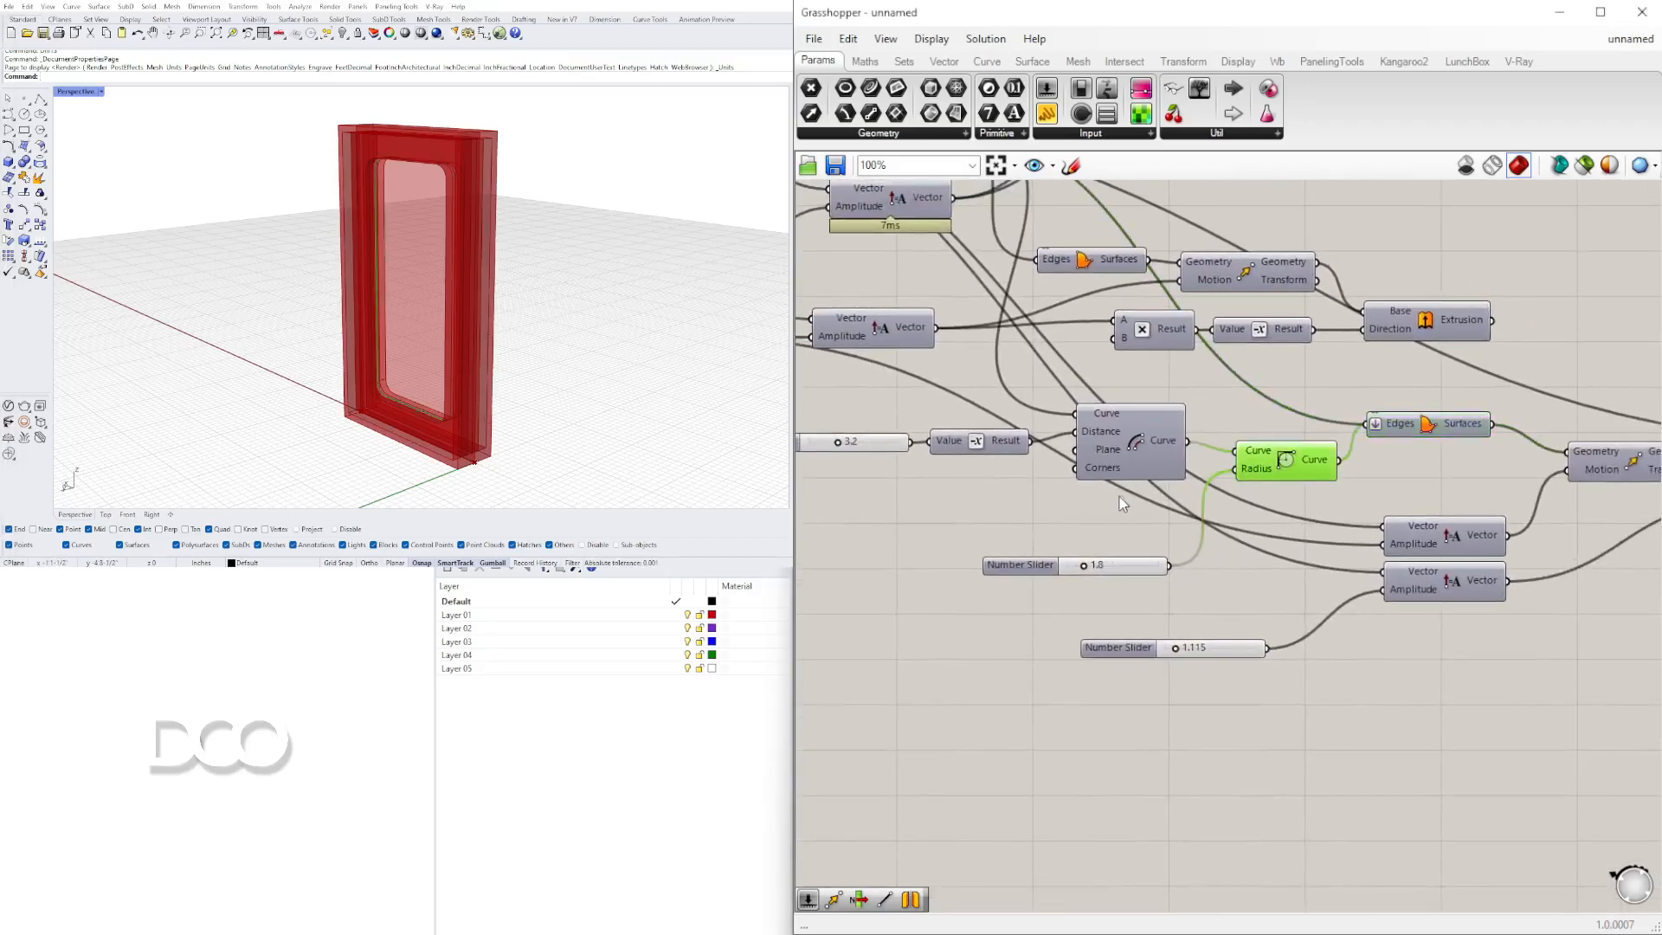
pyautogui.scroll(2, 1124, 503)
pyautogui.click(1000, 554)
pyautogui.moveTo(963, 594); pyautogui.dragTo(951, 547)
pyautogui.rightClick(951, 549)
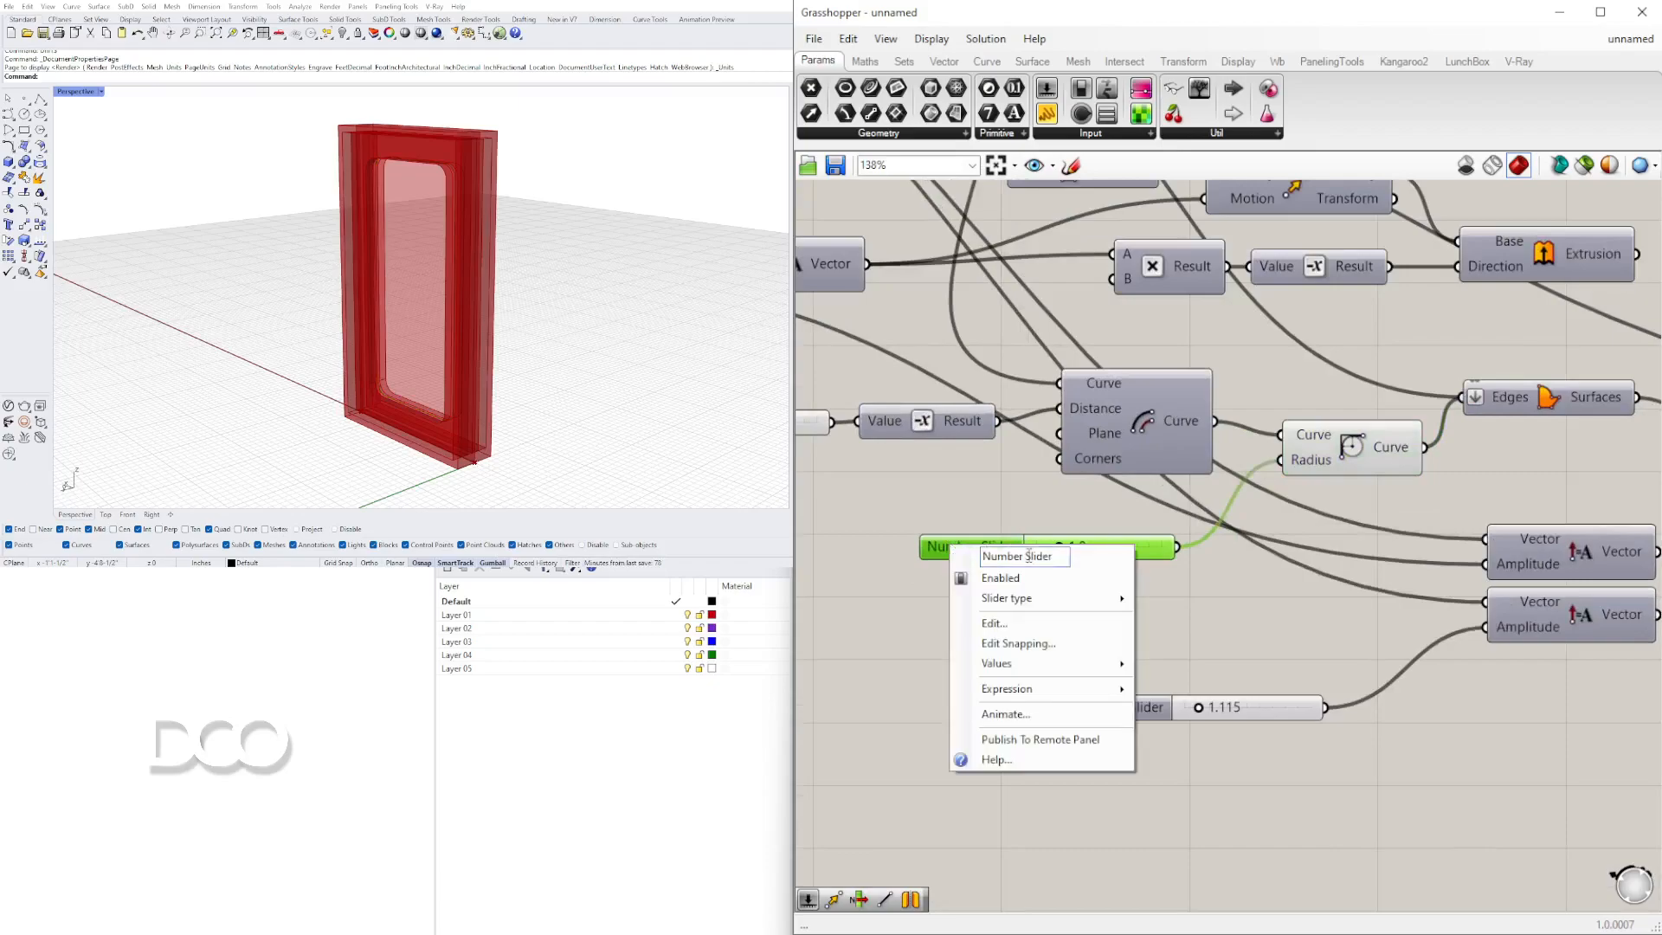
pyautogui.write('FILLET')
pyautogui.press('Return')
# Move the 1.115 number slider below the FILLET slider and rename it FRAME SIZE
pyautogui.moveTo(1128, 709); pyautogui.dragTo(961, 641)
pyautogui.rightClick(1095, 641)
pyautogui.click(1205, 650)
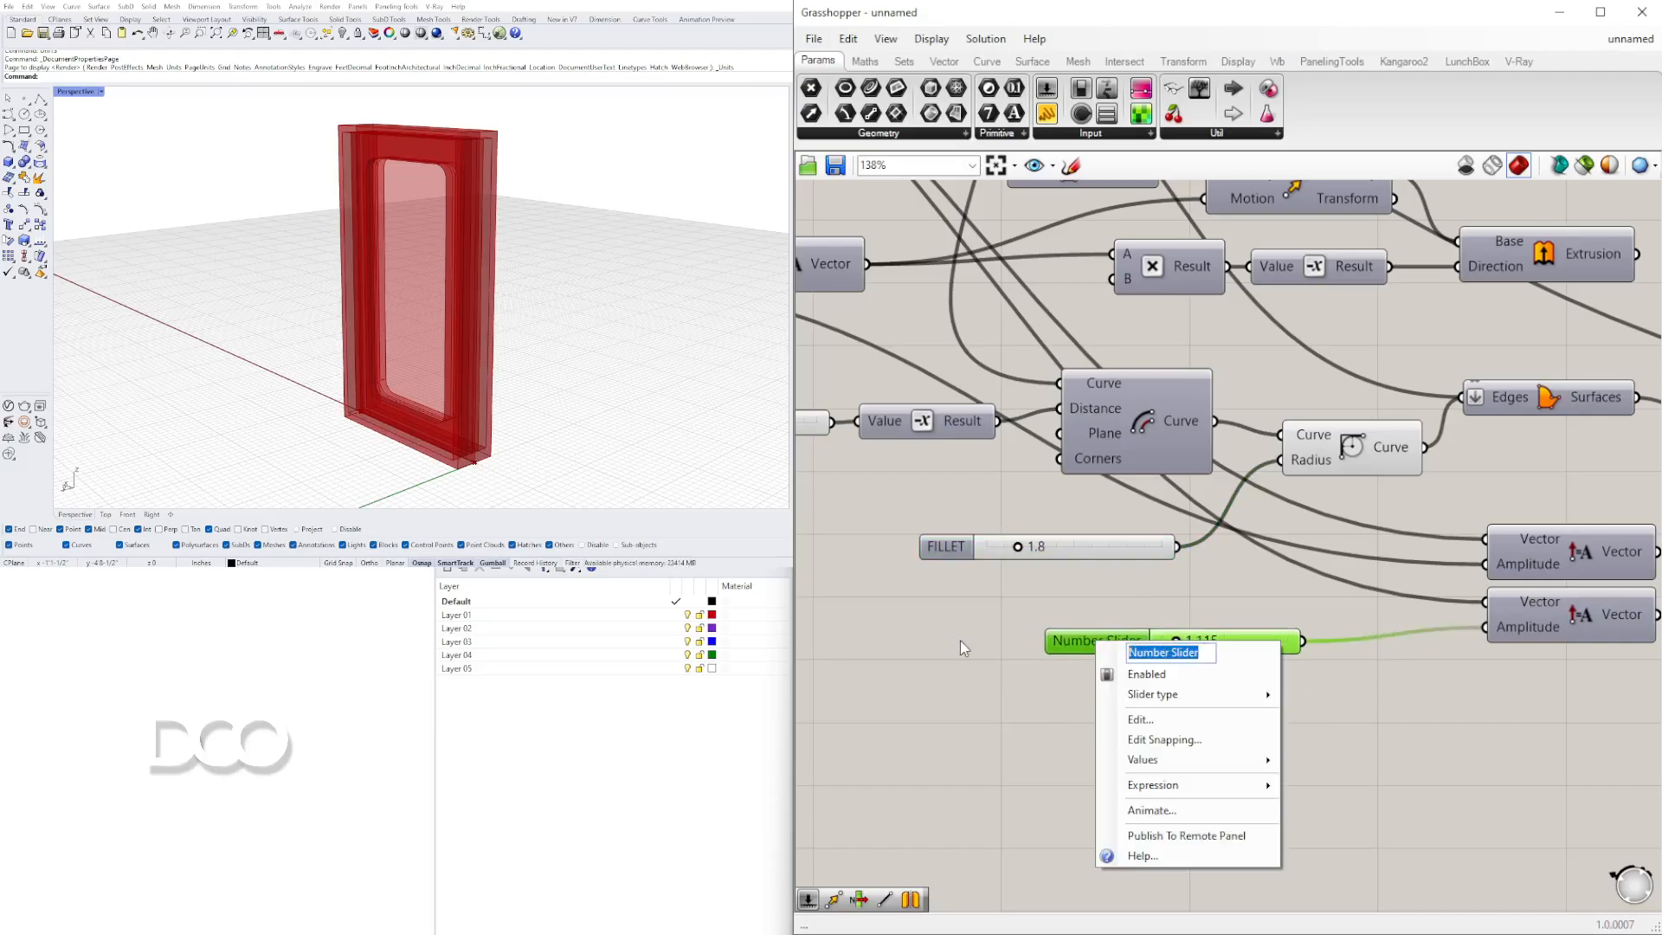
pyautogui.write('FRAME Sl')
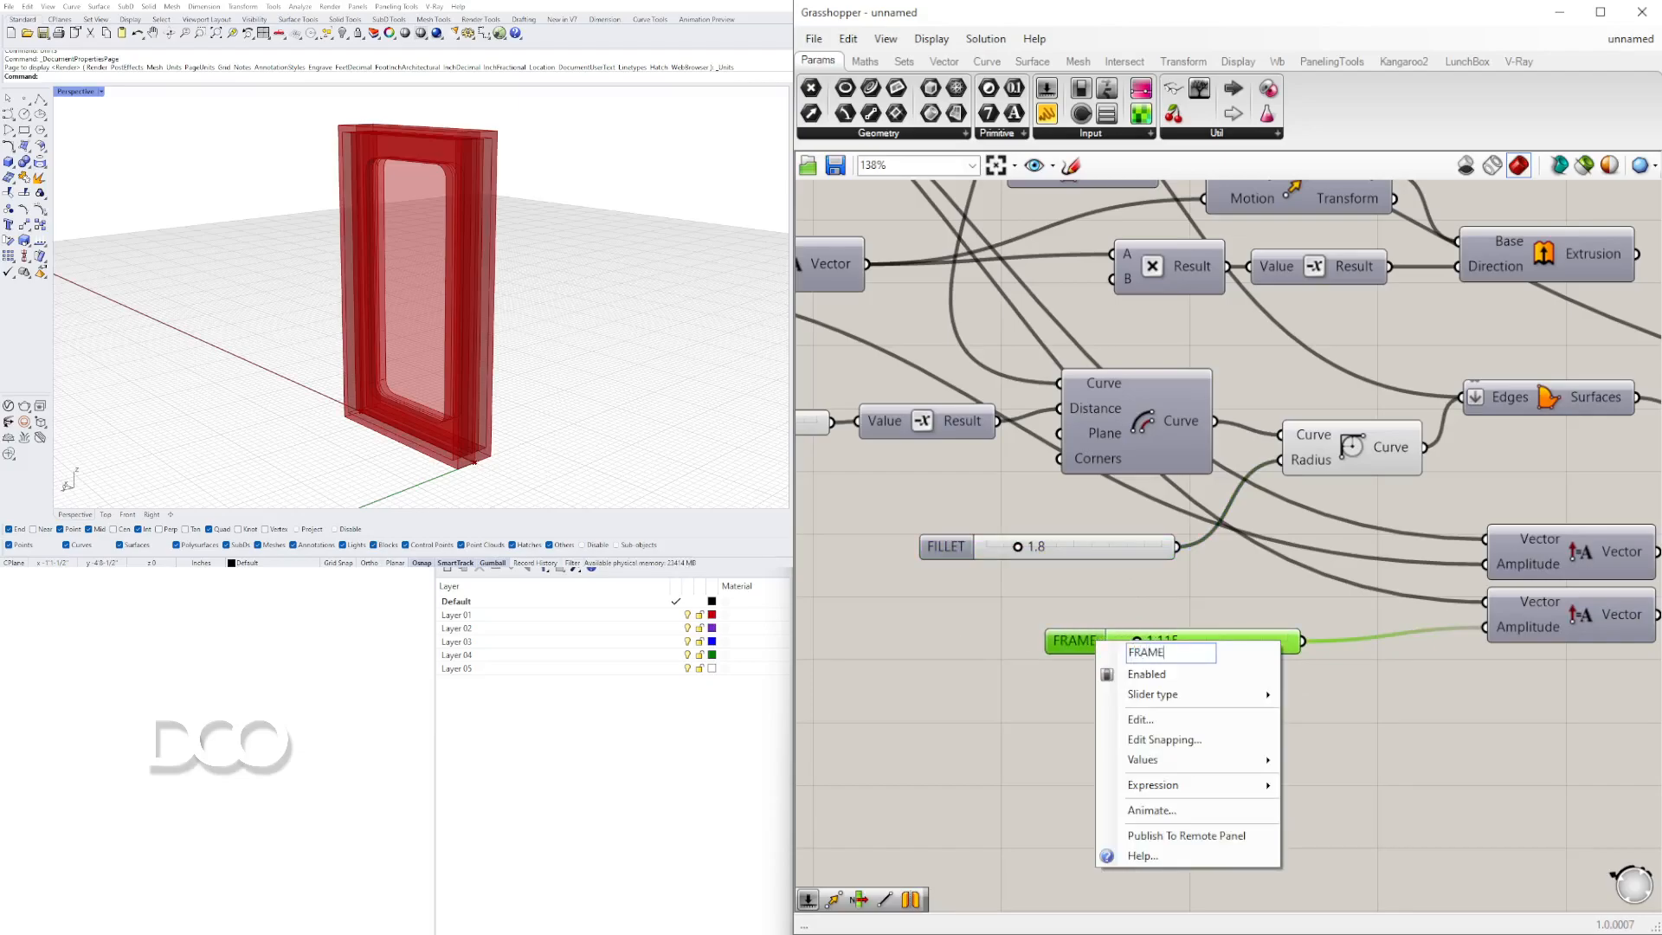
pyautogui.press('Return')
# Rename the FRAME SIZE slider to WINDOW FRAME 2
pyautogui.scroll(-2, 968, 686)
pyautogui.moveTo(968, 686); pyautogui.dragTo(1249, 679, button='right')
pyautogui.click(1006, 487)
pyautogui.moveTo(989, 510); pyautogui.dragTo(1203, 476, button='right')
pyautogui.scroll(-3, 1204, 478)
pyautogui.scroll(3, 1446, 548)
pyautogui.rightClick(1403, 576)
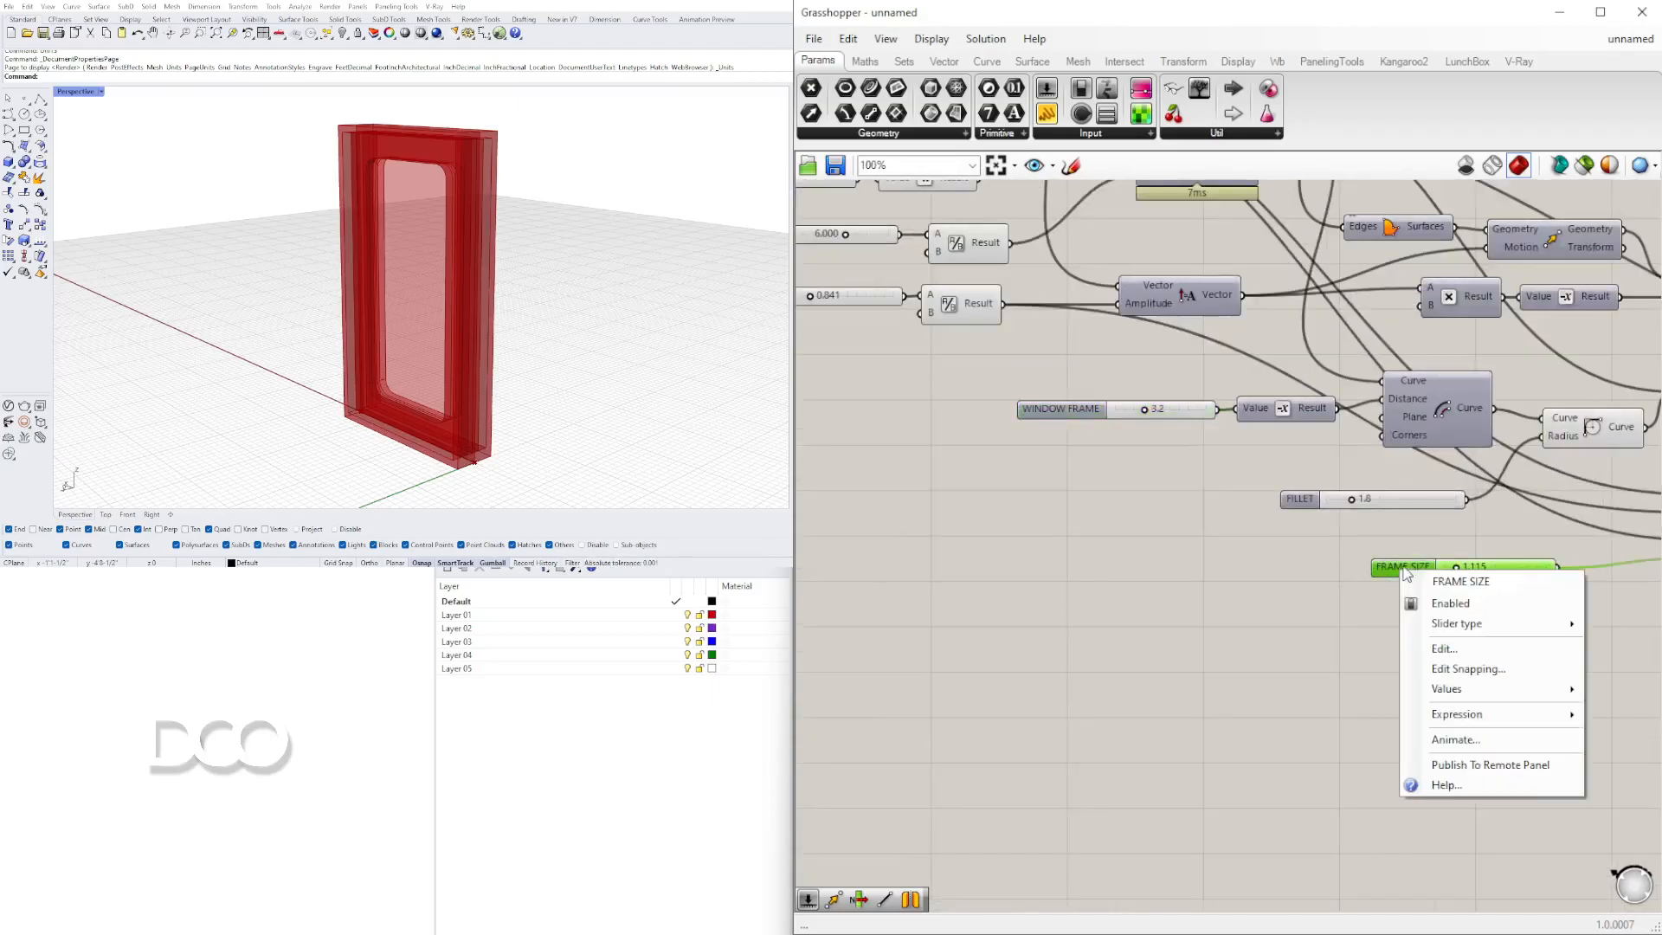
pyautogui.write('WINDOW')
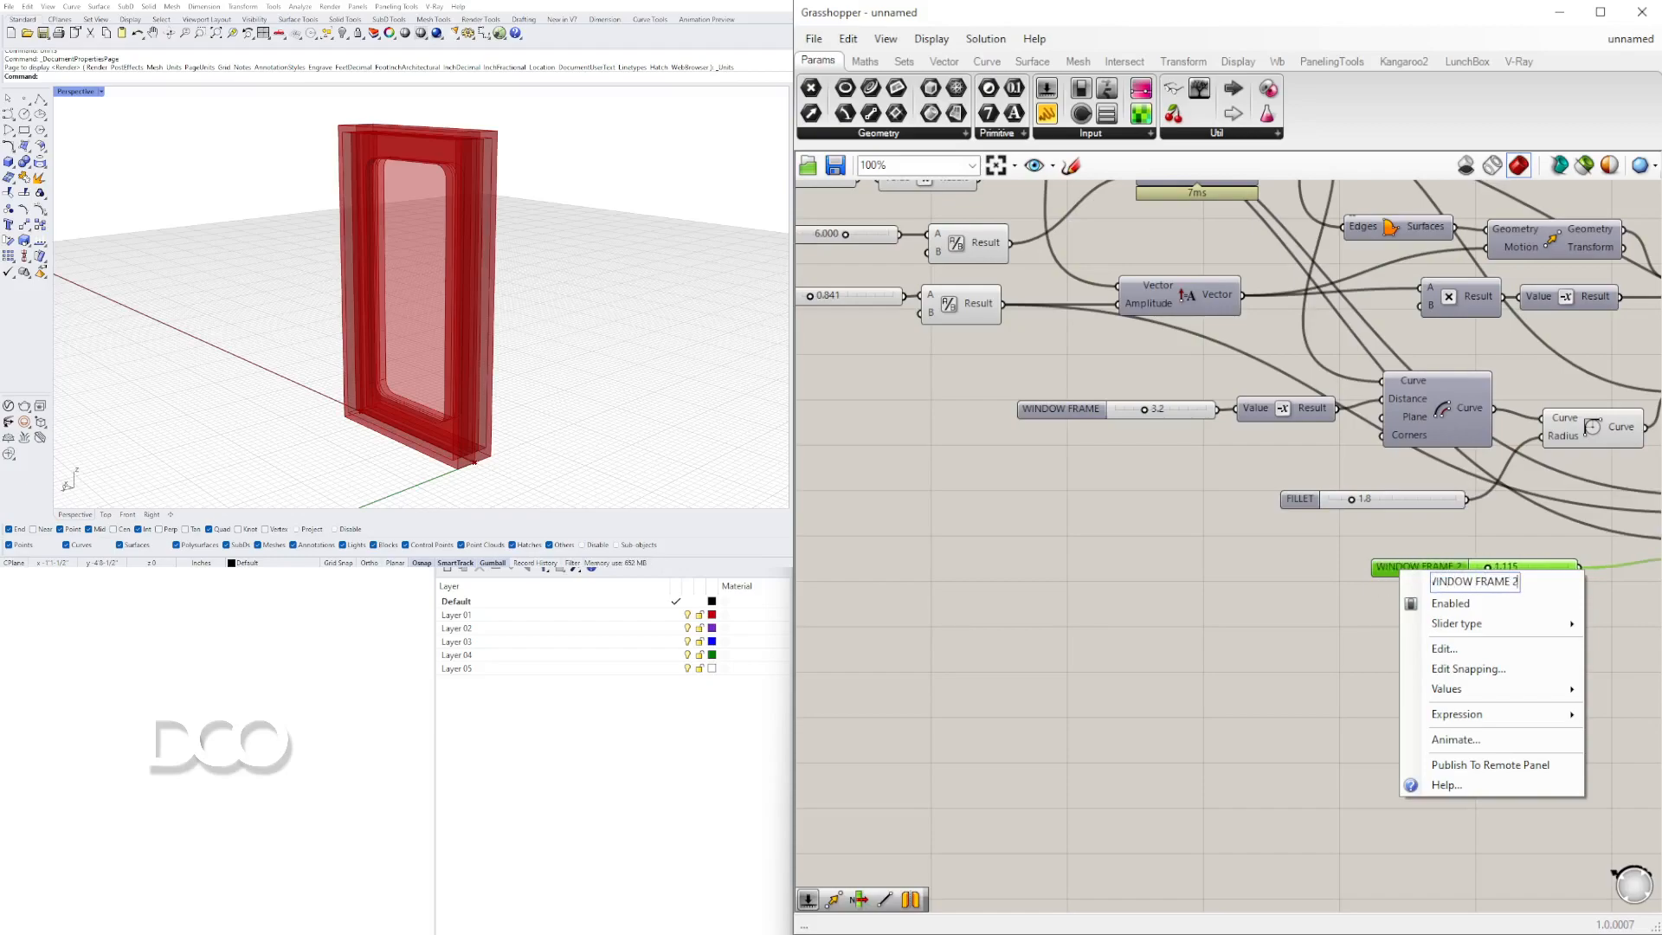
pyautogui.press('Return')
# Examine which window parts the final extrusion and mirror components produce by highlighting them in the model
pyautogui.scroll(-4, 1505, 637)
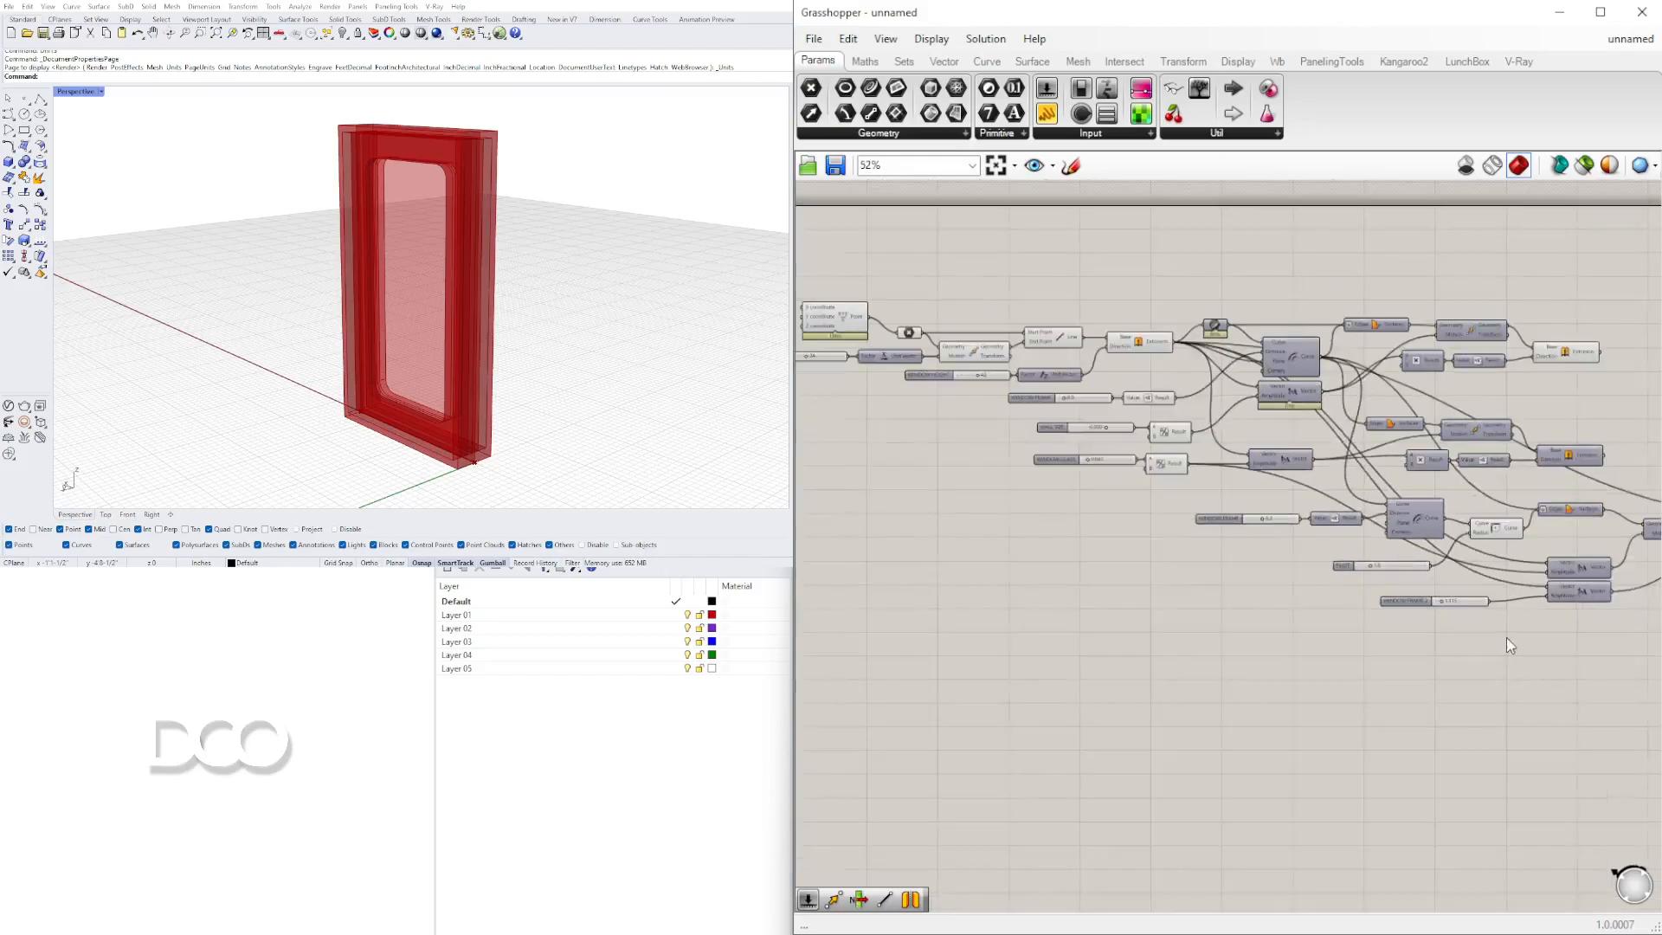
pyautogui.scroll(2, 1540, 436)
pyautogui.click(1592, 450)
pyautogui.click(1476, 496)
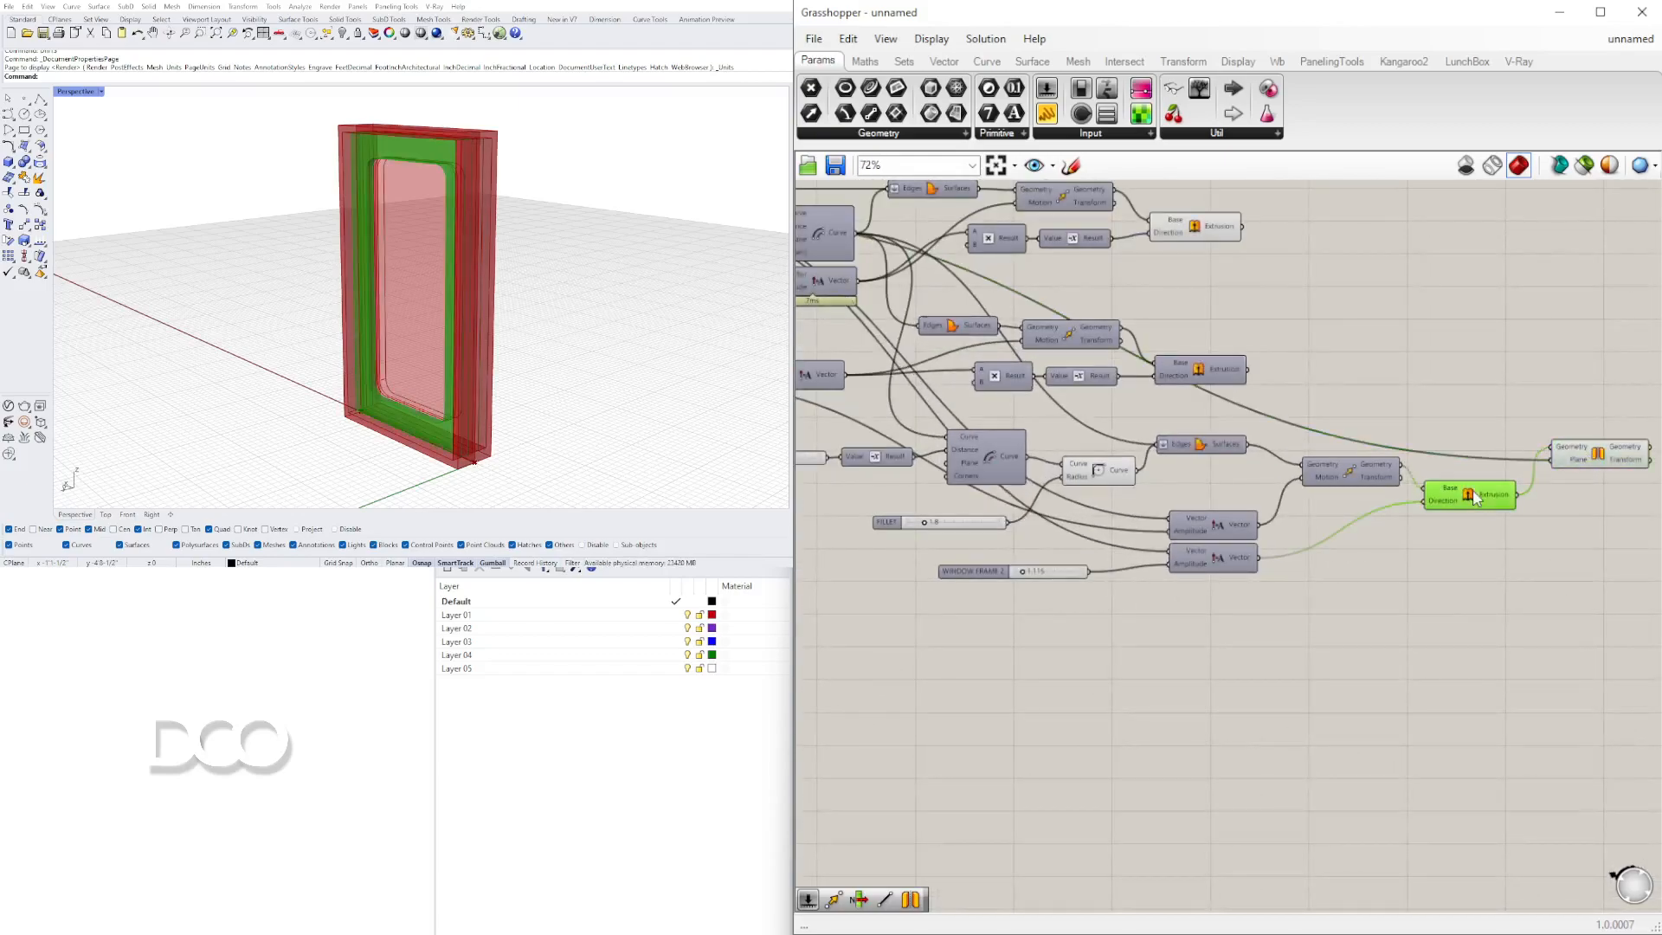
pyautogui.keyDown('shift'); pyautogui.click(1580, 470); pyautogui.keyUp('shift')
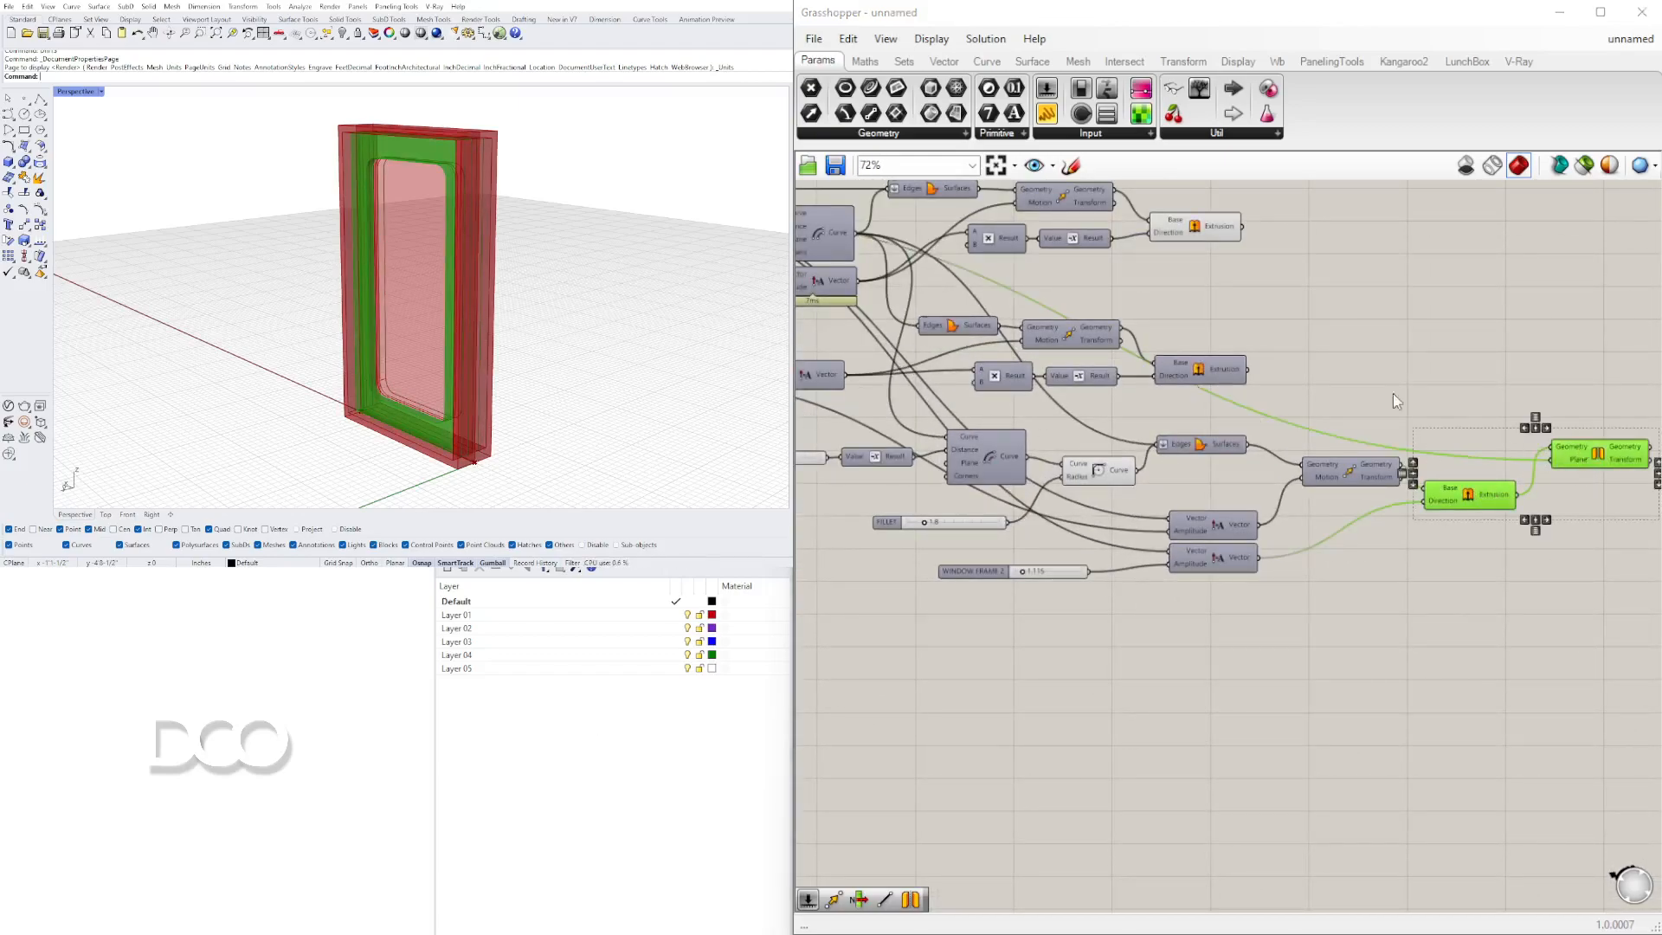
pyautogui.moveTo(723, 240); pyautogui.dragTo(571, 251, button='right')
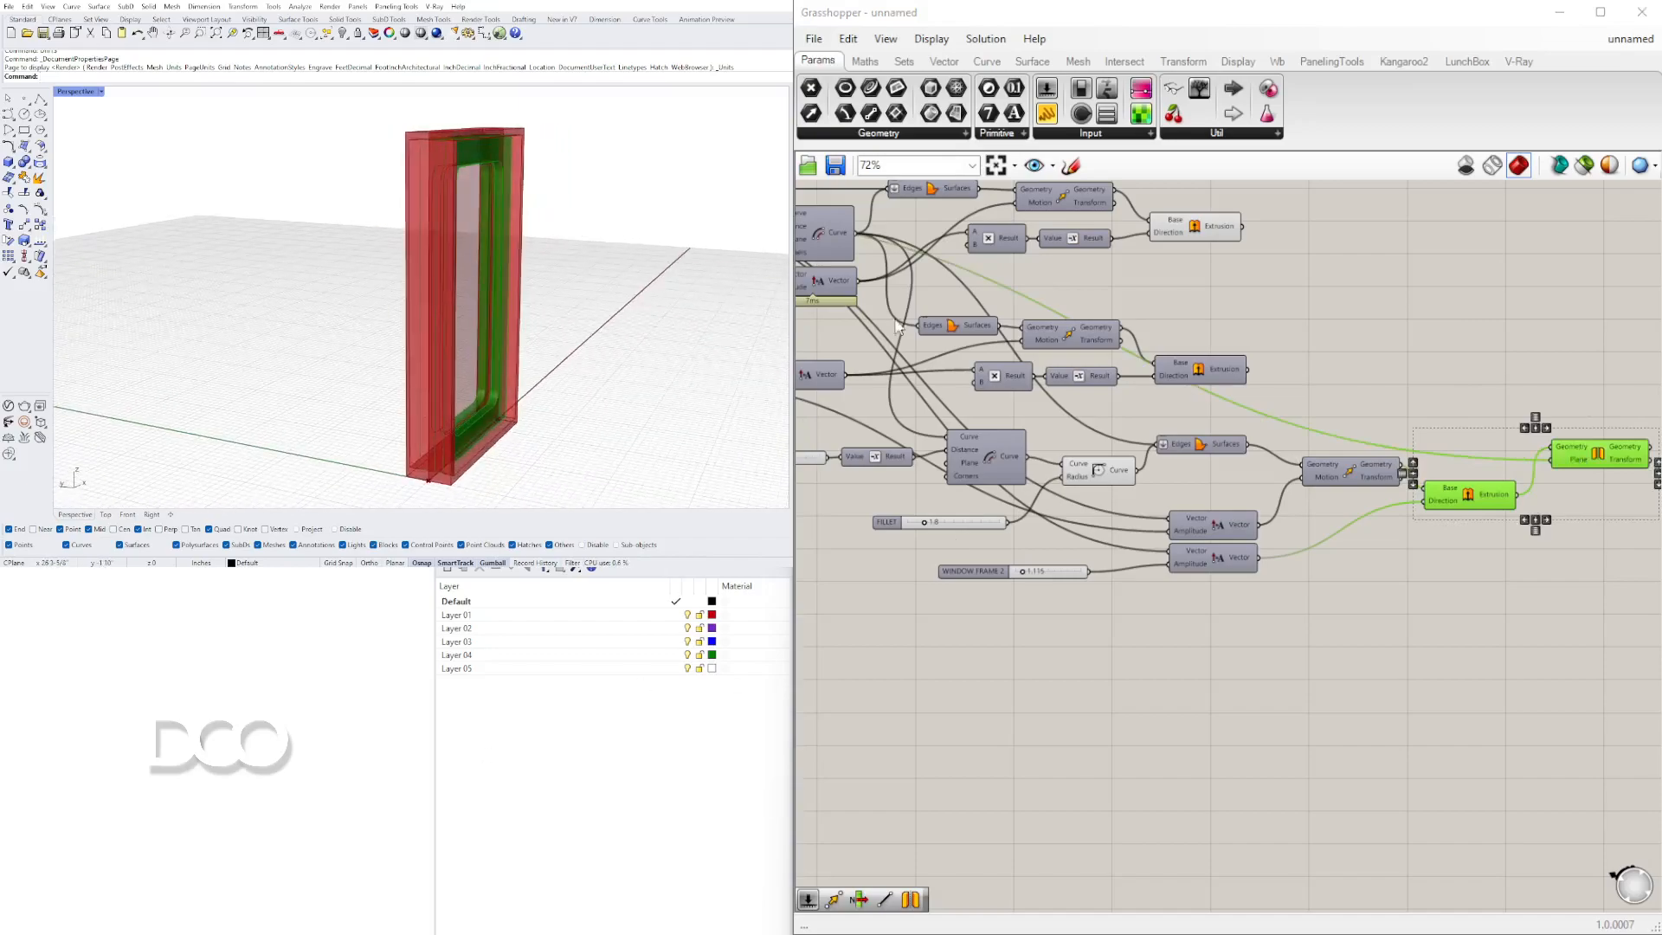
pyautogui.click(809, 330)
pyautogui.moveTo(386, 222); pyautogui.dragTo(513, 216, button='right')
pyautogui.moveTo(1478, 383); pyautogui.dragTo(1221, 392, button='right')
pyautogui.scroll(2, 1221, 392)
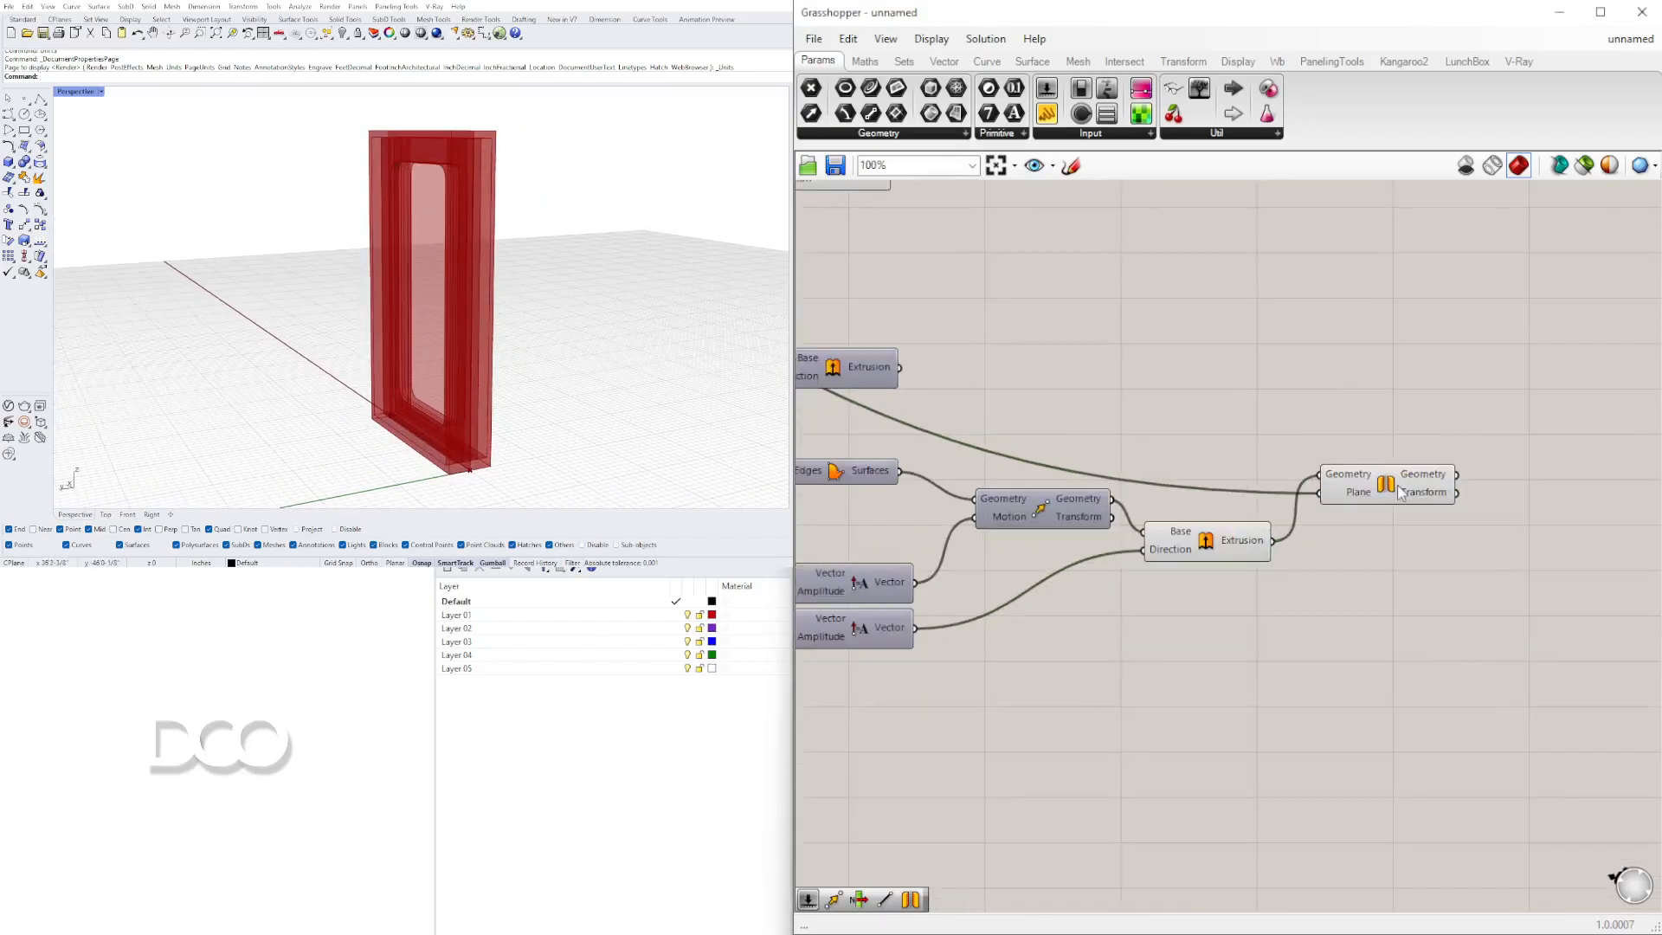
pyautogui.click(1388, 486)
pyautogui.moveTo(1476, 557); pyautogui.dragTo(1310, 491, button='right')
pyautogui.keyDown('shift'); pyautogui.click(1076, 481); pyautogui.keyUp('shift')
pyautogui.scroll(-2, 1009, 337)
pyautogui.moveTo(1008, 337); pyautogui.dragTo(1275, 511, button='right')
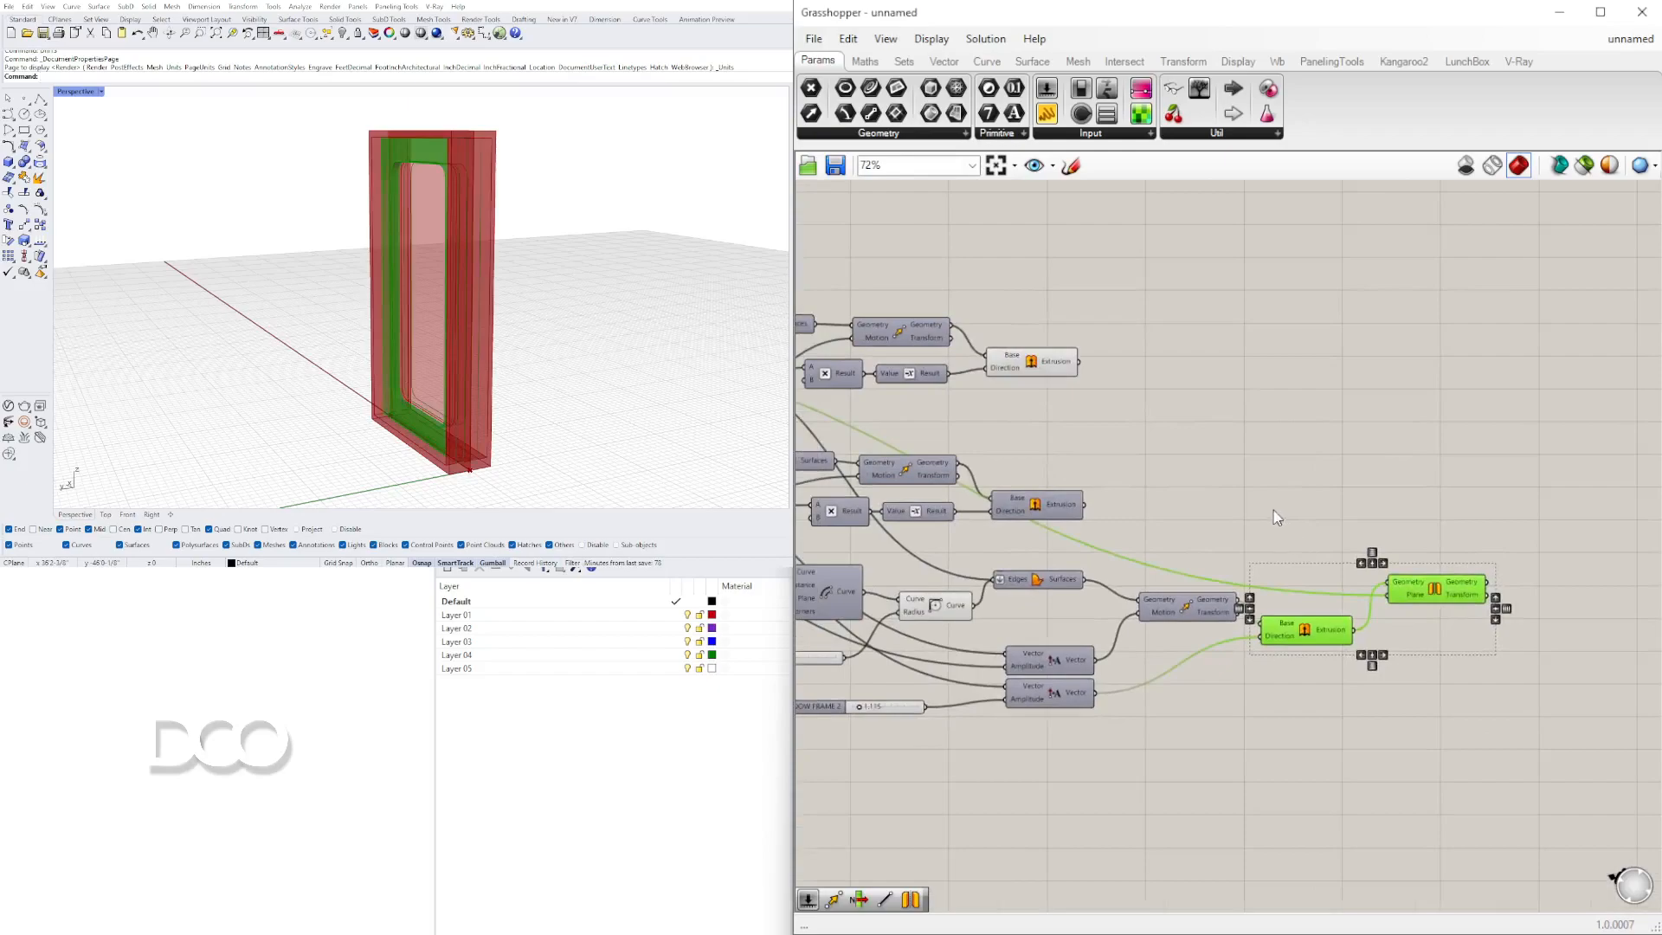
pyautogui.scroll(-2, 1275, 511)
pyautogui.keyDown('shift'); pyautogui.click(1116, 403); pyautogui.keyUp('shift')
pyautogui.click(1140, 409)
# Add a Custom Preview component beside the outer frame's extrusion component
pyautogui.scroll(1, 1207, 394)
pyautogui.doubleClick(1209, 392)
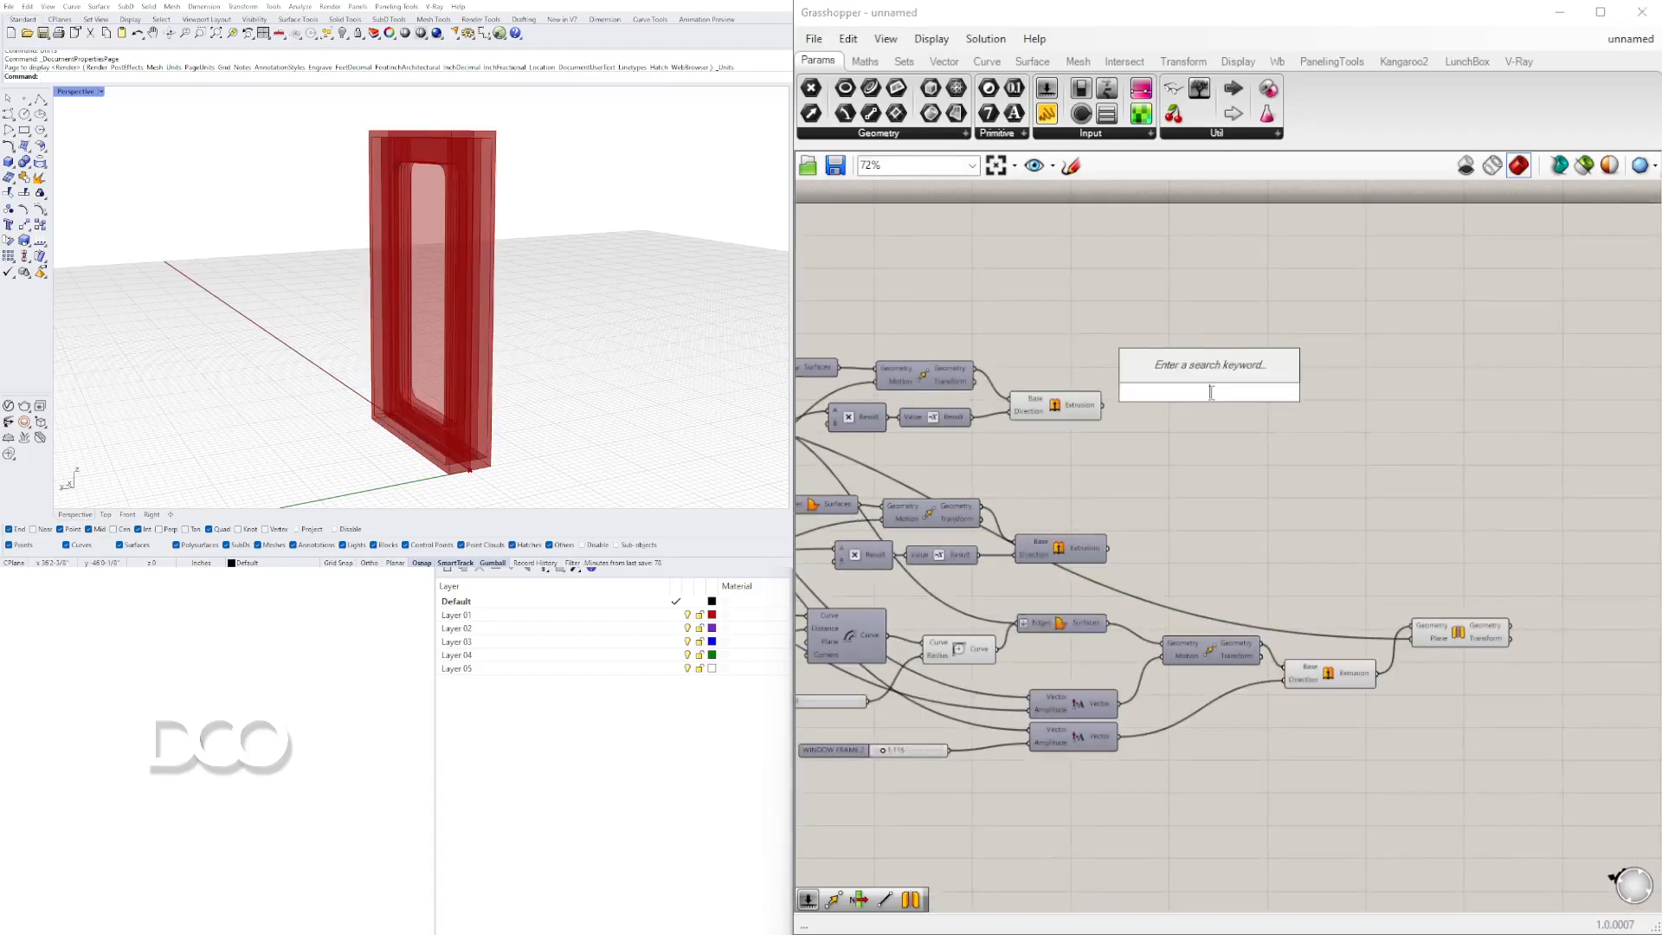
pyautogui.write('CUST')
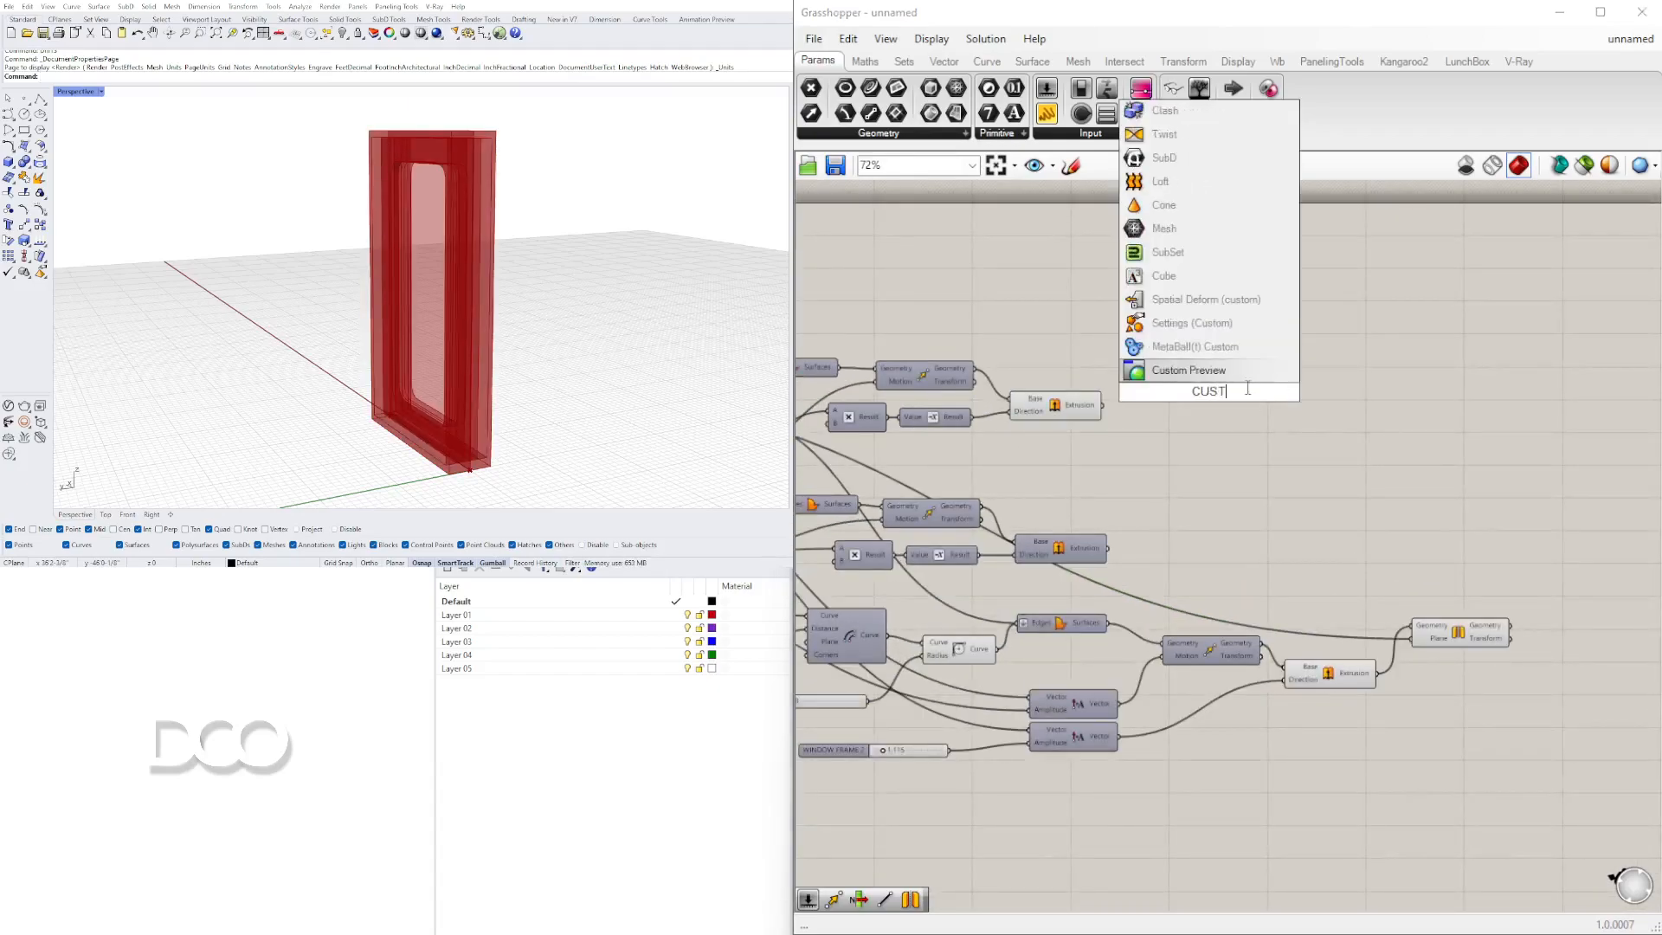
pyautogui.press('Return')
pyautogui.moveTo(1216, 405); pyautogui.dragTo(1341, 420)
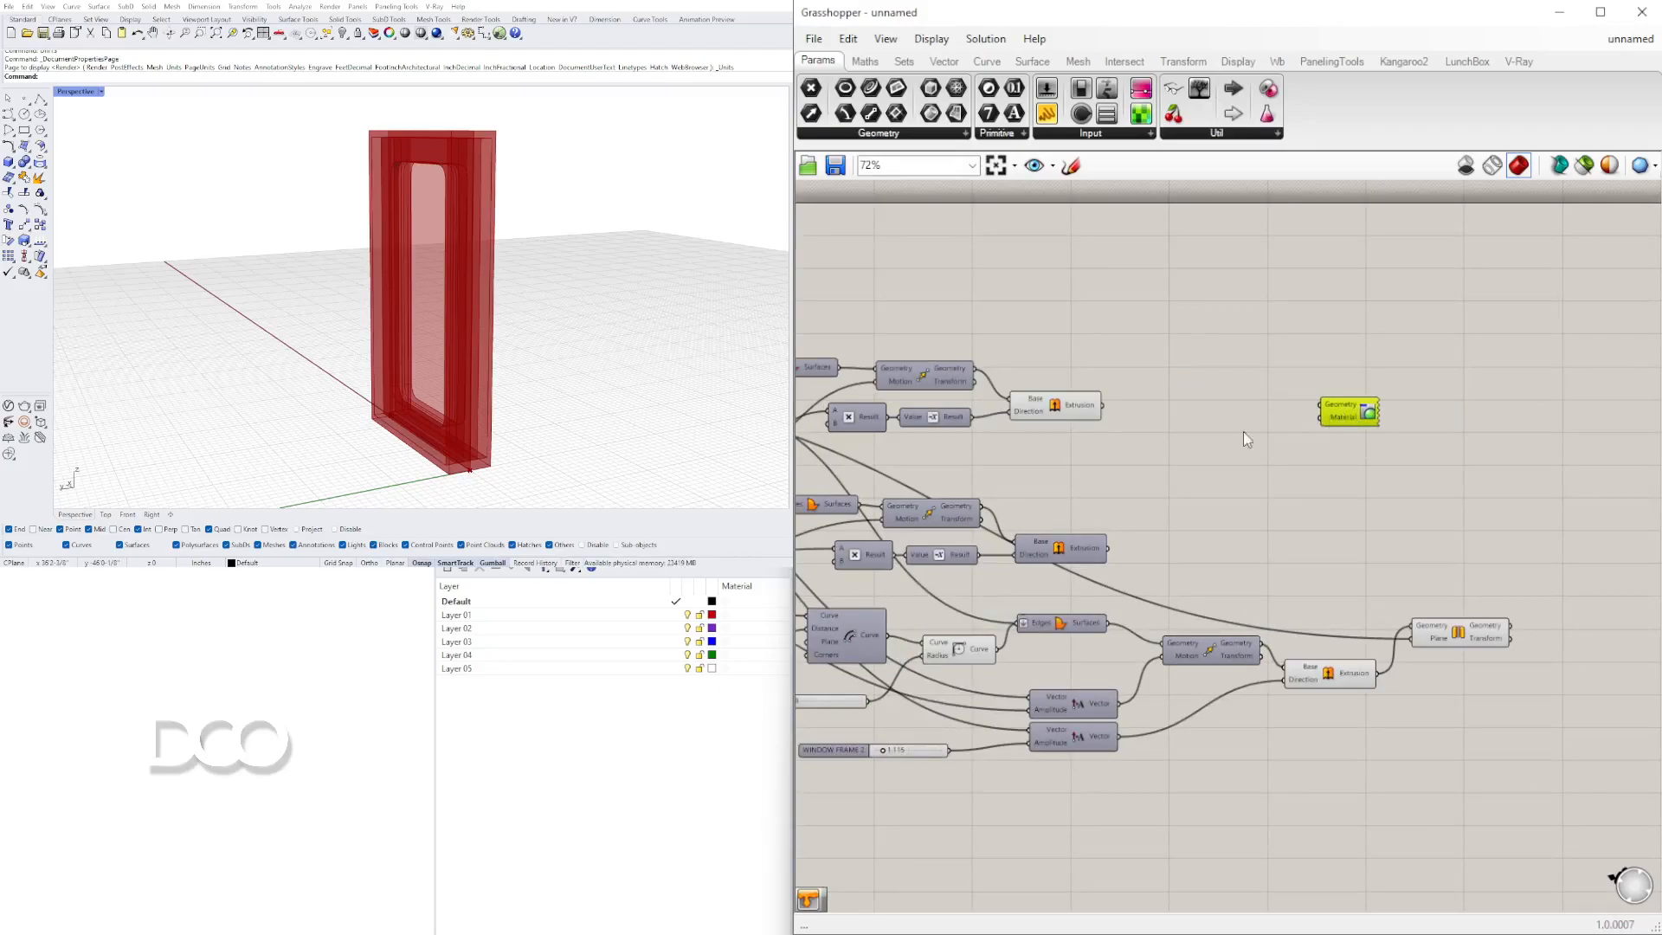
# Add a Colour Swatch and place it near the Custom Preview component's material input
pyautogui.doubleClick(1121, 476)
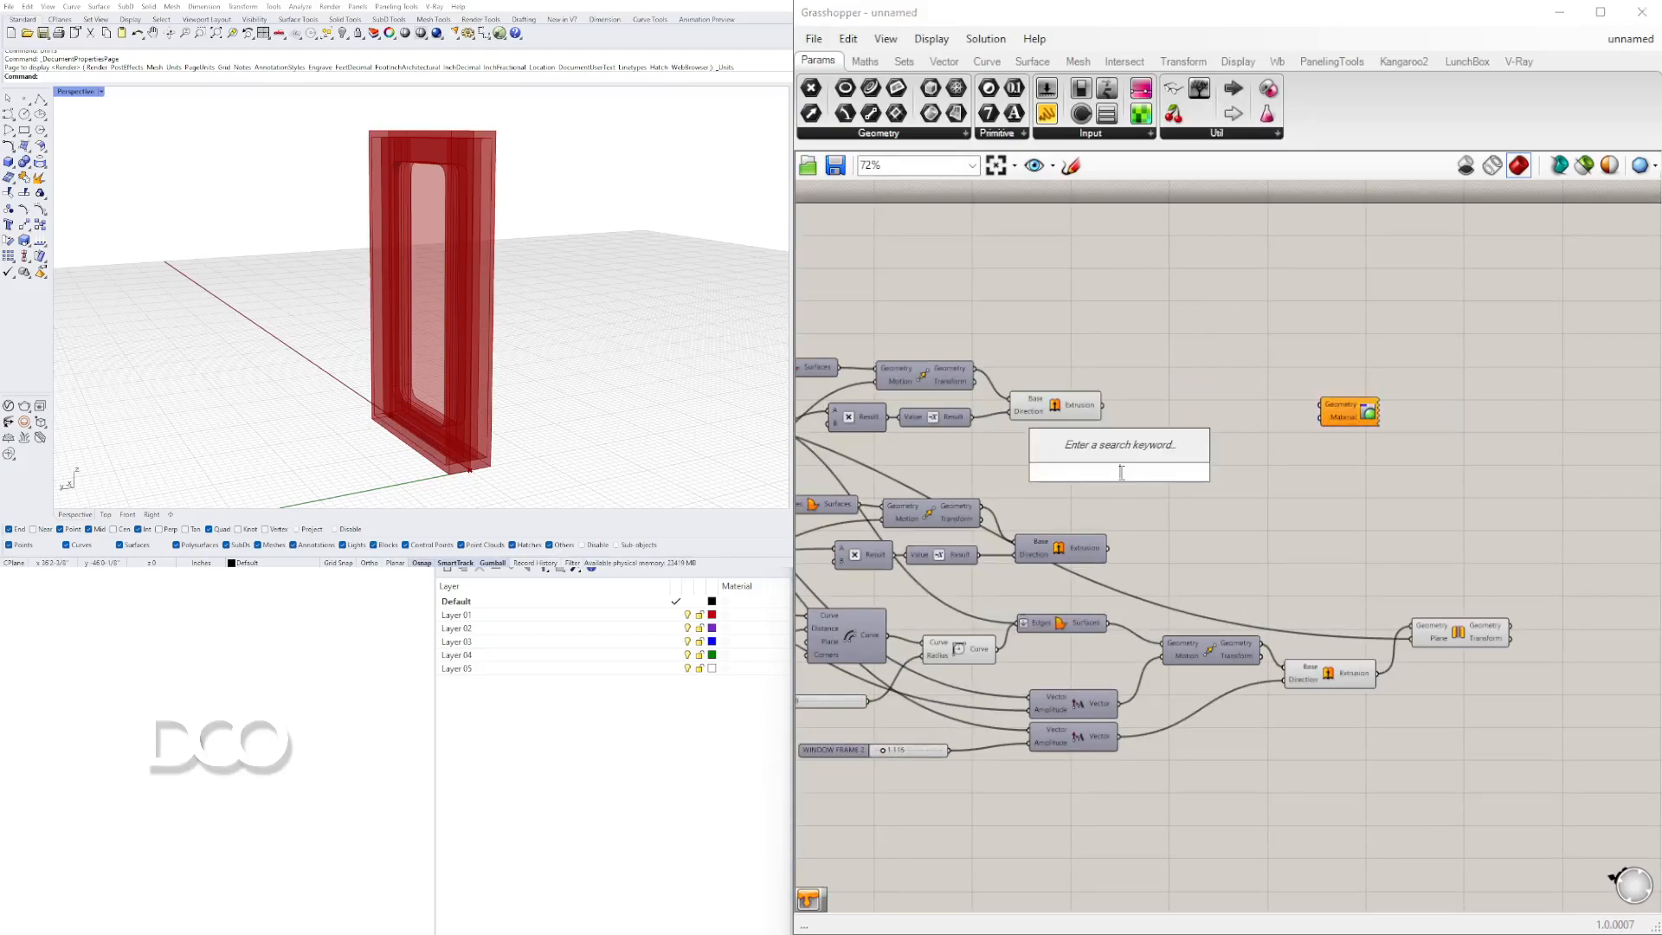
pyautogui.write('COLO')
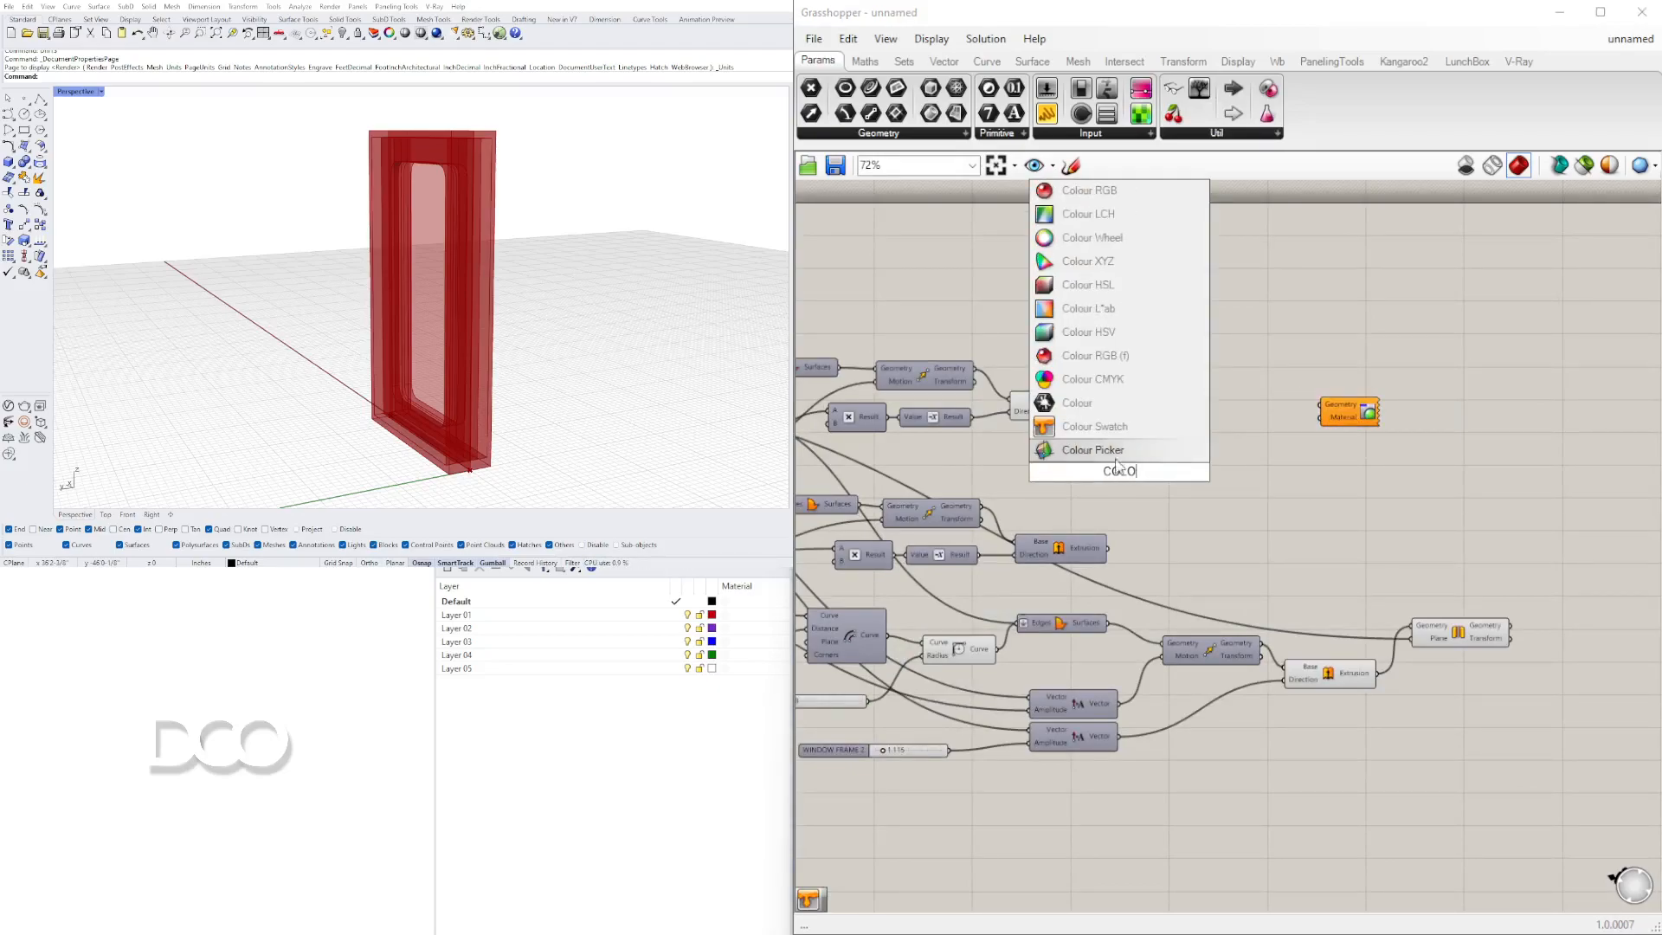
pyautogui.click(1116, 429)
pyautogui.moveTo(1122, 475); pyautogui.dragTo(1199, 472)
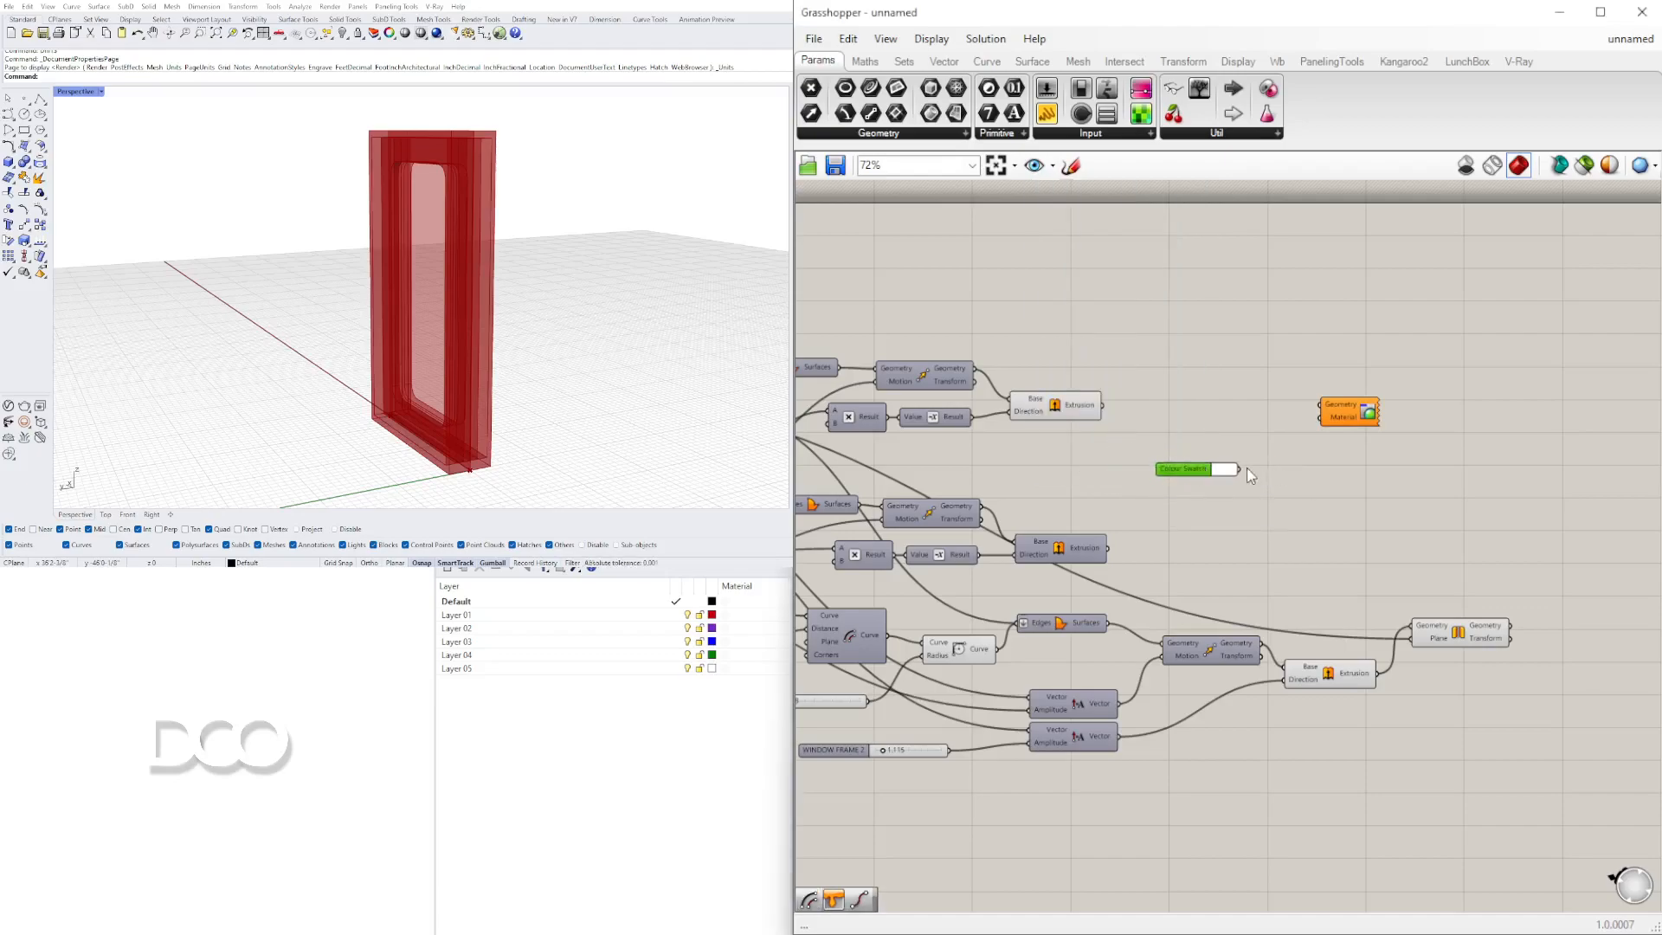
# Set the Colour Swatch to dark grey and wire it, with the outer frame's extrusion, into the Custom Preview component
pyautogui.click(1227, 467)
pyautogui.moveTo(1367, 683); pyautogui.dragTo(1323, 684)
pyautogui.click(1228, 441)
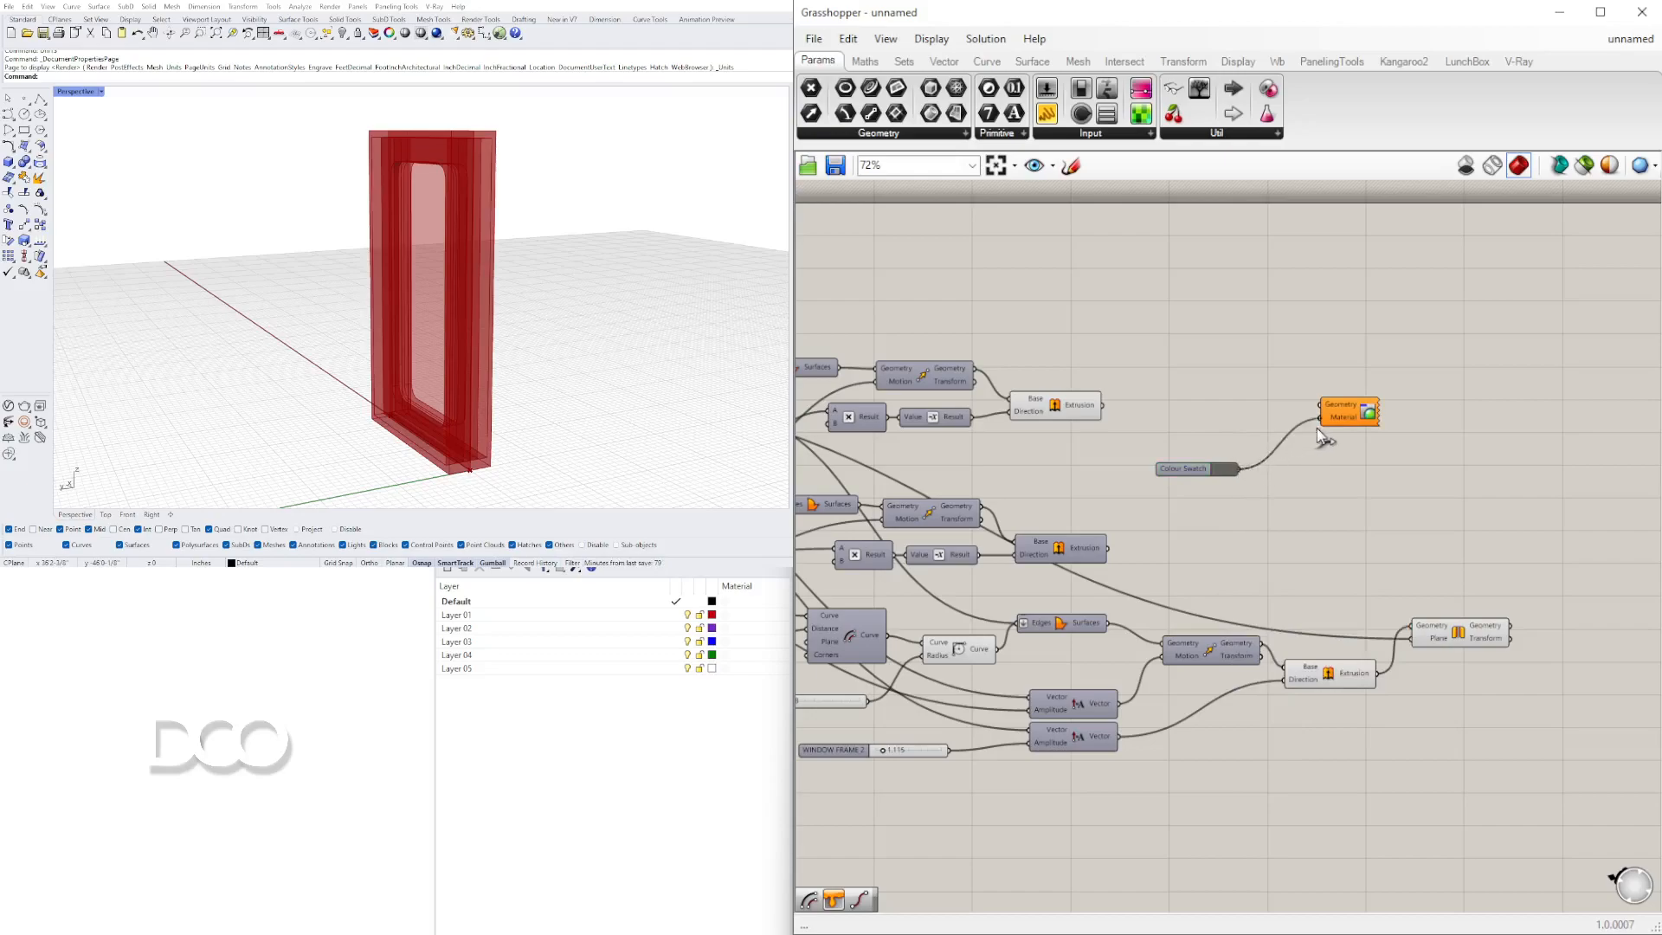
pyautogui.moveTo(1329, 413); pyautogui.dragTo(1455, 400)
pyautogui.moveTo(1207, 471); pyautogui.dragTo(1377, 398)
# Copy the Custom Preview and its swatch beside the Mirror component and feed it the final extrusion and the mirrored geometry
pyautogui.keyDown('alt'); pyautogui.moveTo(1482, 403); pyautogui.dragTo(1546, 660); pyautogui.keyUp('alt')
pyautogui.click(1539, 634)
pyautogui.moveTo(1584, 706); pyautogui.dragTo(1503, 666)
pyautogui.click(1569, 642)
pyautogui.moveTo(1610, 724); pyautogui.dragTo(1515, 658)
# Turn off the default preview of the final Extrusion and Mirror components
pyautogui.moveTo(1565, 665); pyautogui.dragTo(1357, 597)
pyautogui.click(1552, 617)
pyautogui.keyDown('shift'); pyautogui.click(1370, 676); pyautogui.keyUp('shift')
pyautogui.middleClick(1374, 663)
pyautogui.click(1414, 622)
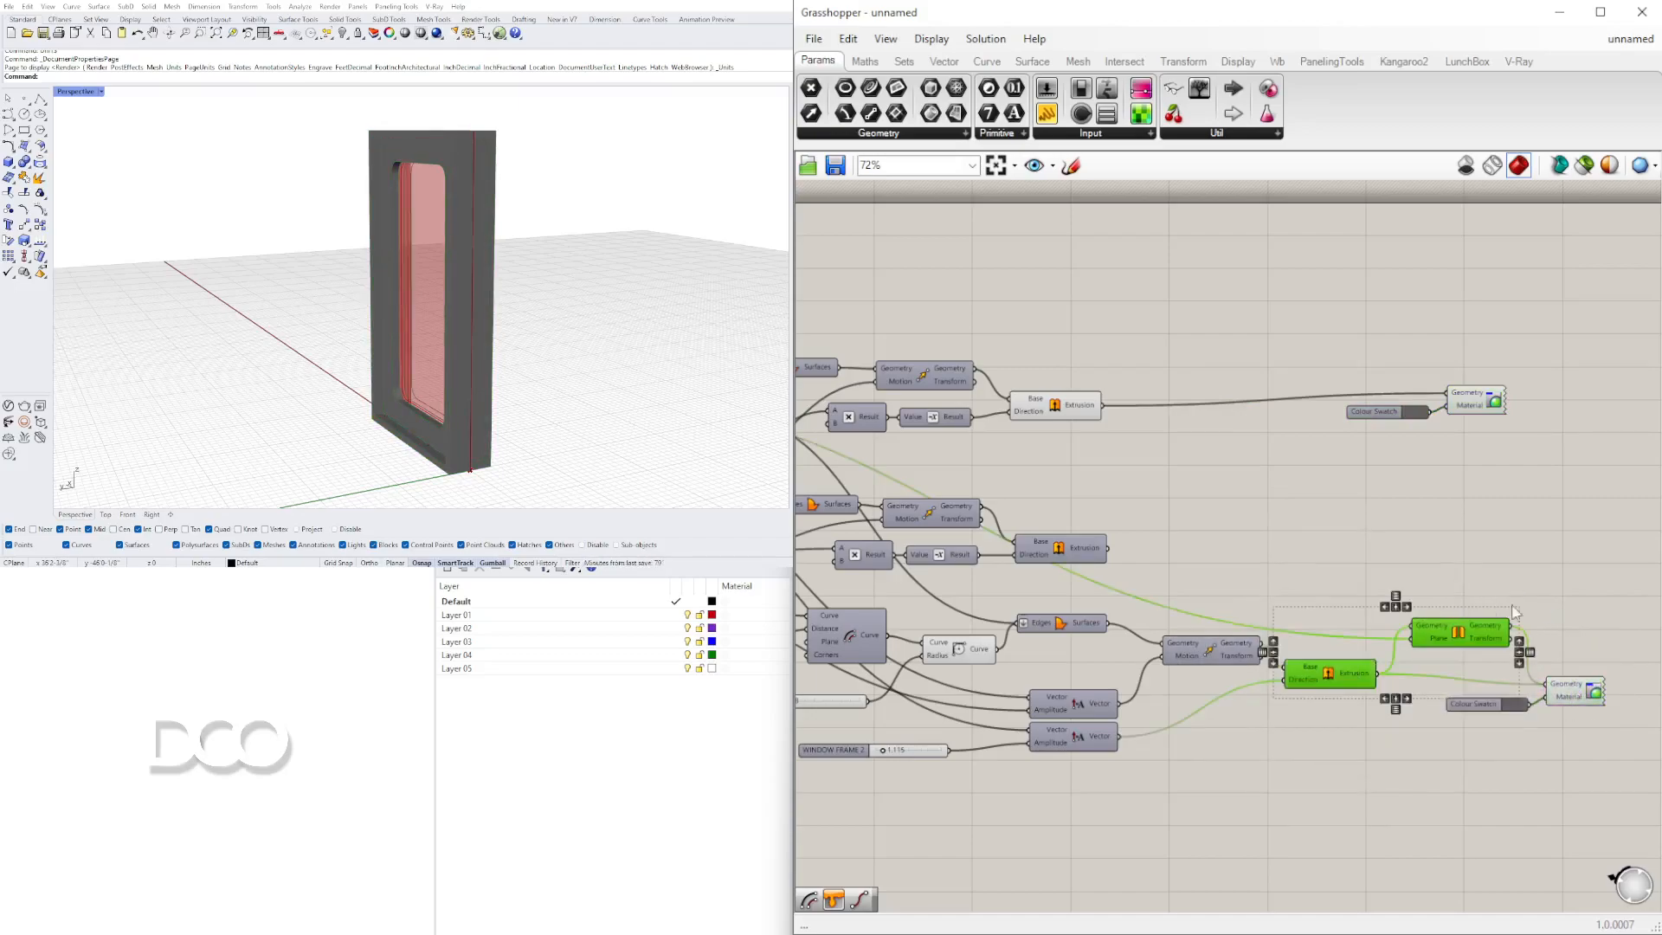
pyautogui.click(1449, 664)
# Set the copied Colour Swatch for the inner frame to a light grey
pyautogui.scroll(4, 1496, 695)
pyautogui.click(1519, 713)
pyautogui.click(1520, 715)
pyautogui.moveTo(1655, 753); pyautogui.dragTo(1656, 714)
pyautogui.click(1539, 384)
pyautogui.scroll(-5, 458, 234)
pyautogui.moveTo(466, 236); pyautogui.dragTo(592, 240, button='right')
pyautogui.scroll(4, 389, 277)
pyautogui.moveTo(381, 277); pyautogui.dragTo(297, 315, button='right')
pyautogui.scroll(-3, 1404, 311)
# Shift the light grey swatch and its Custom Preview slightly up, between the final Extrusion and Mirror outputs
pyautogui.moveTo(1424, 445); pyautogui.dragTo(1300, 463, button='right')
pyautogui.moveTo(1526, 634); pyautogui.dragTo(1310, 552)
pyautogui.scroll(2, 1397, 554)
pyautogui.moveTo(1463, 583); pyautogui.dragTo(1467, 570)
pyautogui.click(1445, 654)
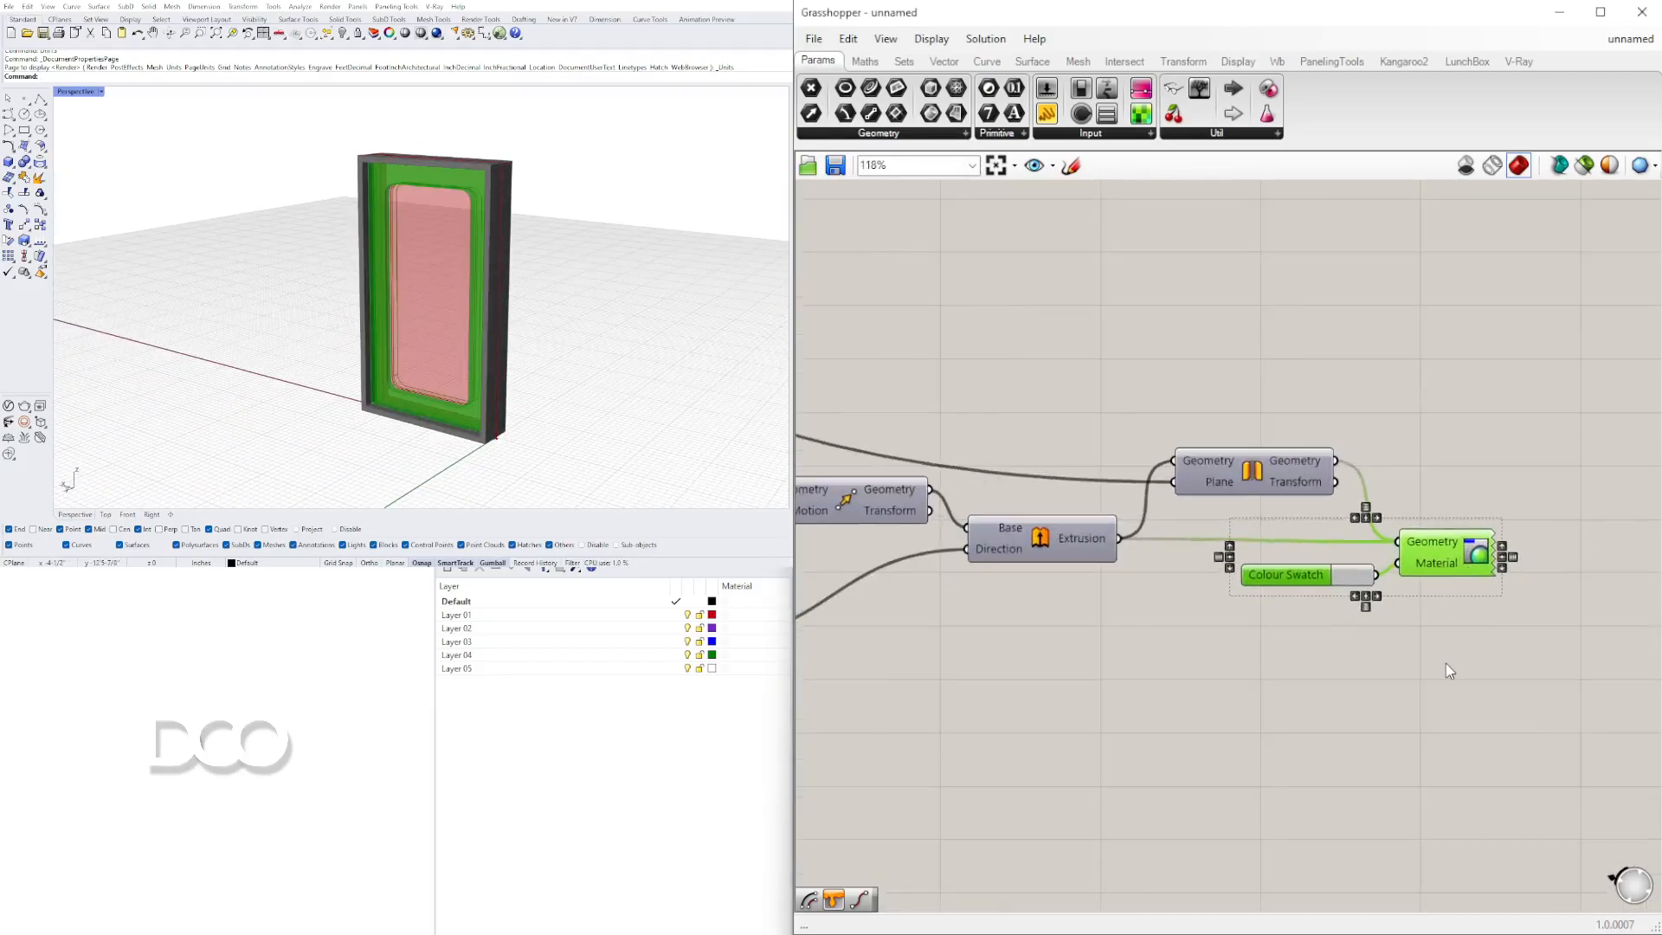
pyautogui.click(718, 327)
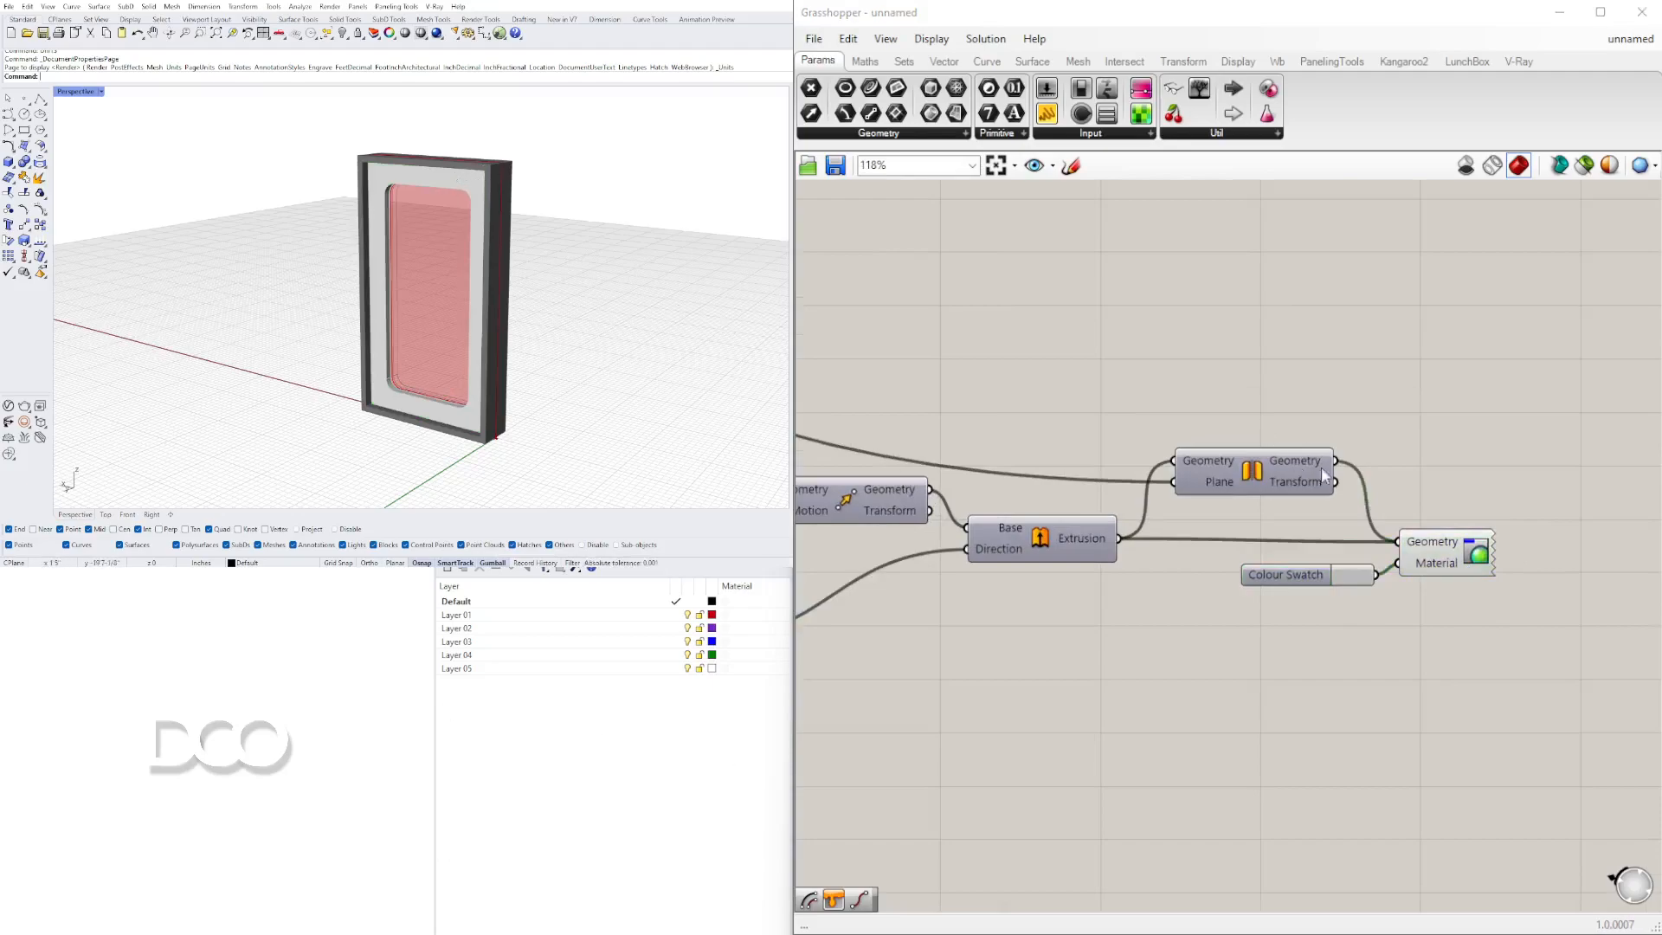
# Copy the light grey swatch and Custom Preview pair above the first window Extrusion and feed that extrusion into it
pyautogui.scroll(-5, 1373, 447)
pyautogui.scroll(2, 1224, 445)
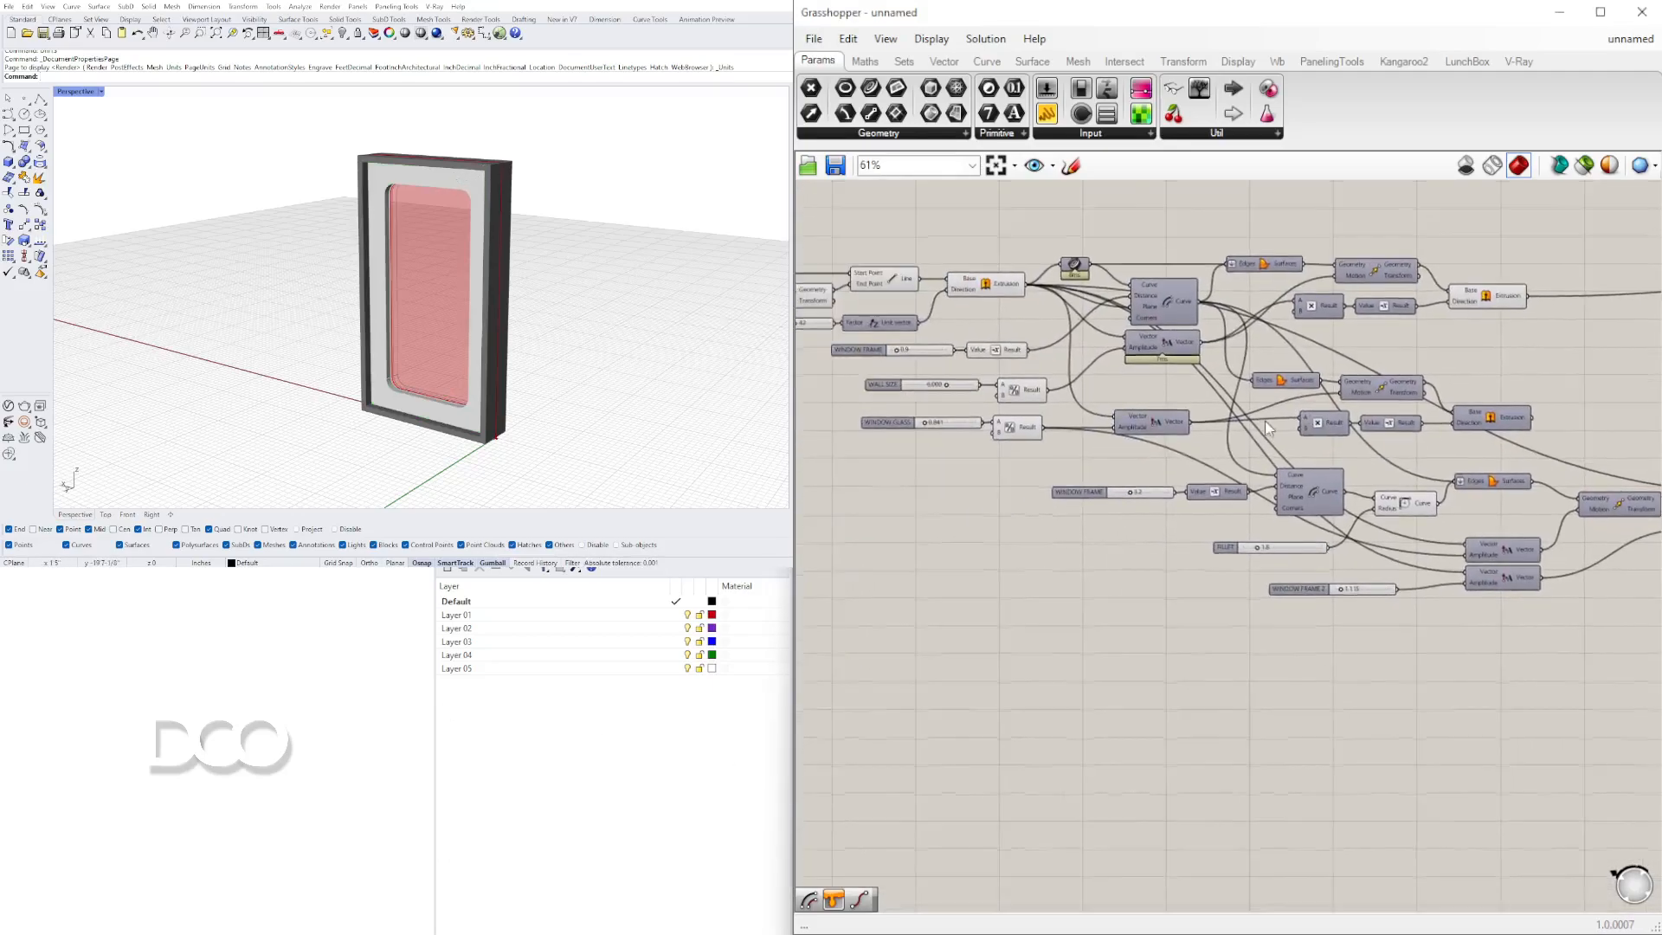
pyautogui.click(978, 293)
pyautogui.scroll(-2, 978, 293)
pyautogui.click(1484, 511)
pyautogui.scroll(1, 1482, 503)
pyautogui.moveTo(1475, 497); pyautogui.dragTo(1397, 444)
pyautogui.moveTo(1464, 459); pyautogui.dragTo(1482, 500, button='right')
pyautogui.scroll(-1, 1489, 496)
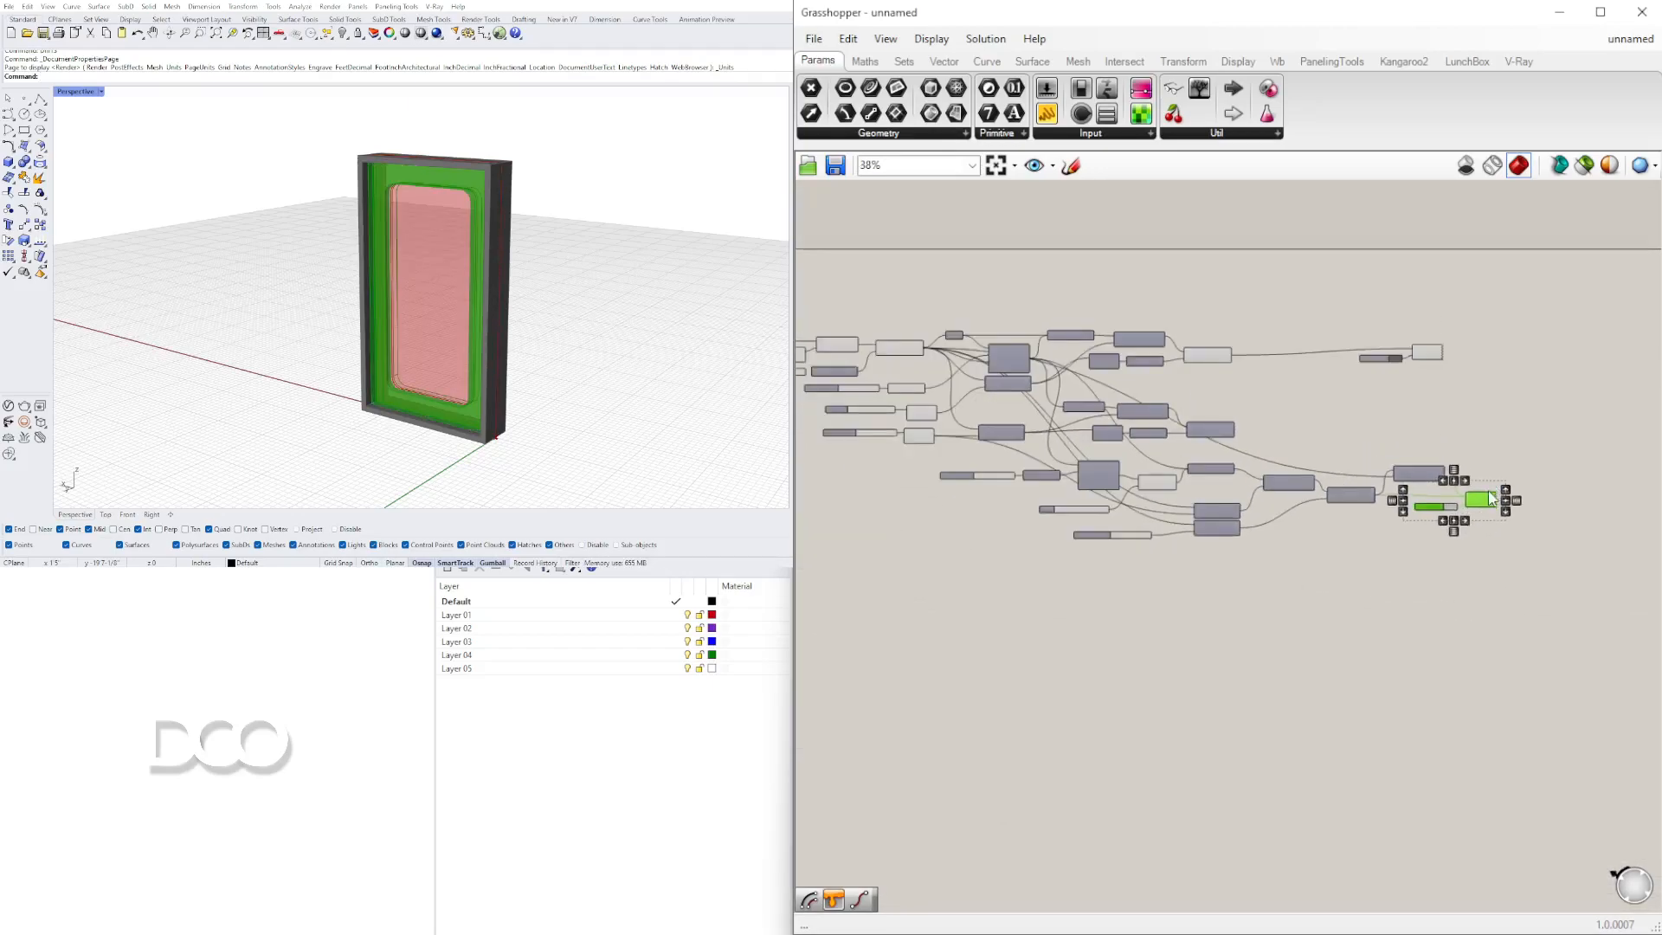
pyautogui.keyDown('alt'); pyautogui.moveTo(1458, 487); pyautogui.dragTo(1010, 287); pyautogui.keyUp('alt')
pyautogui.scroll(3, 894, 334)
pyautogui.moveTo(884, 324); pyautogui.dragTo(1247, 371, button='right')
pyautogui.click(1194, 360)
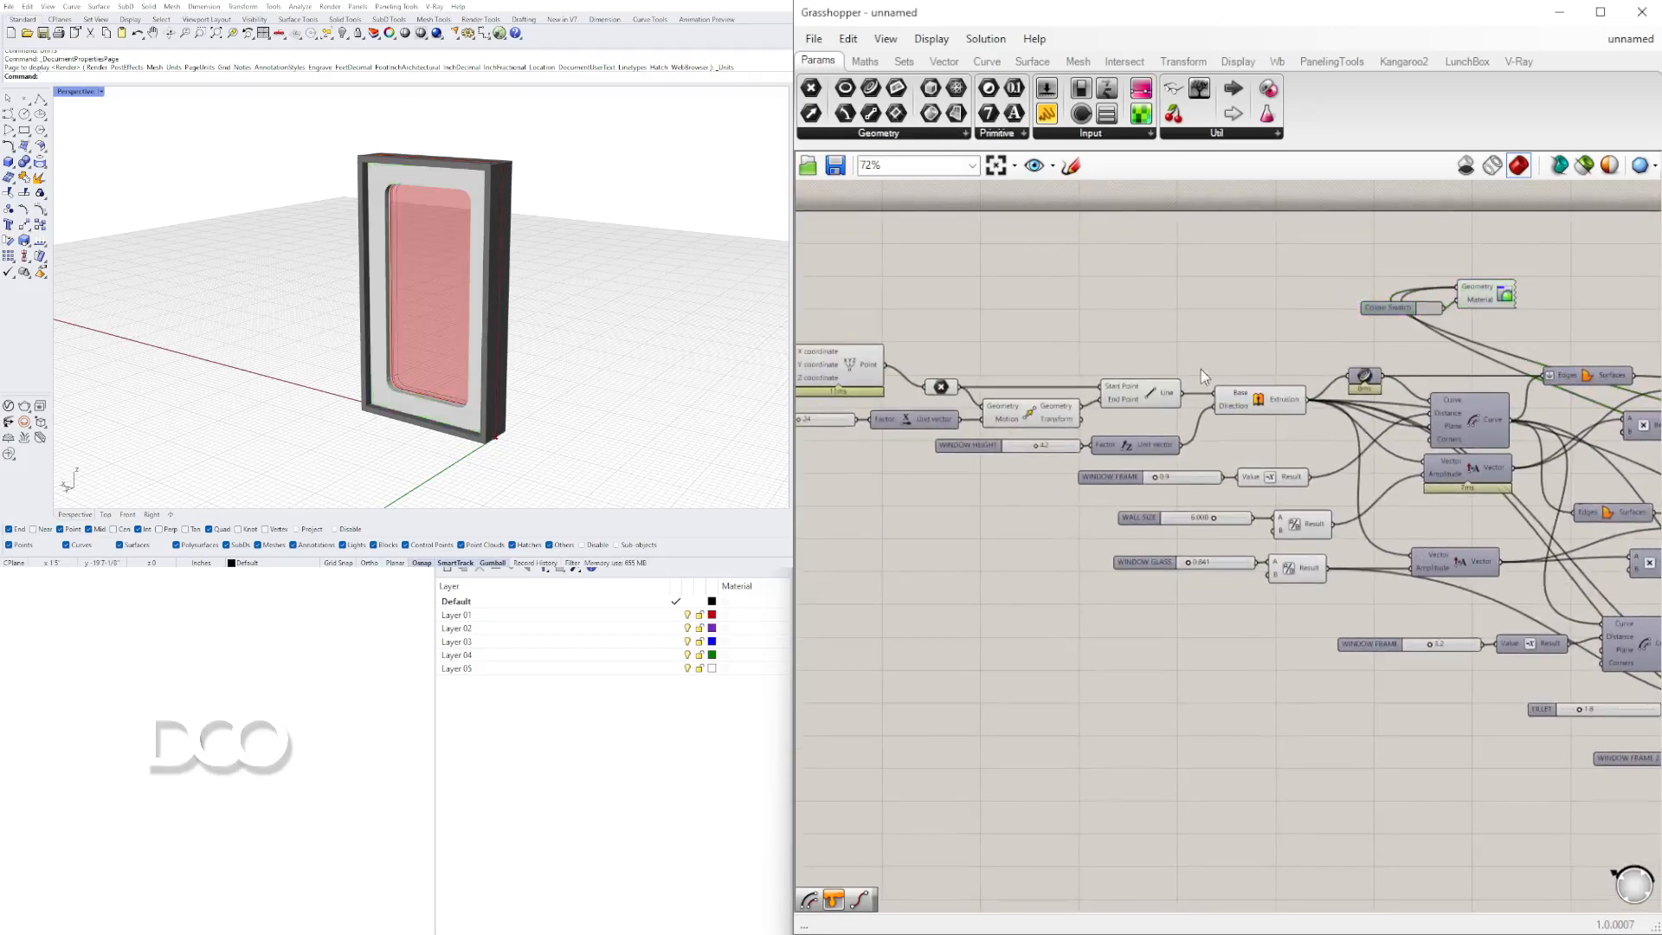
pyautogui.moveTo(1391, 279); pyautogui.dragTo(1455, 286)
# Set the newly copied Colour Swatch for the glass to a light blue
pyautogui.scroll(3, 1517, 319)
pyautogui.moveTo(1517, 320); pyautogui.dragTo(1425, 401, button='right')
pyautogui.click(1261, 381)
pyautogui.click(1358, 455)
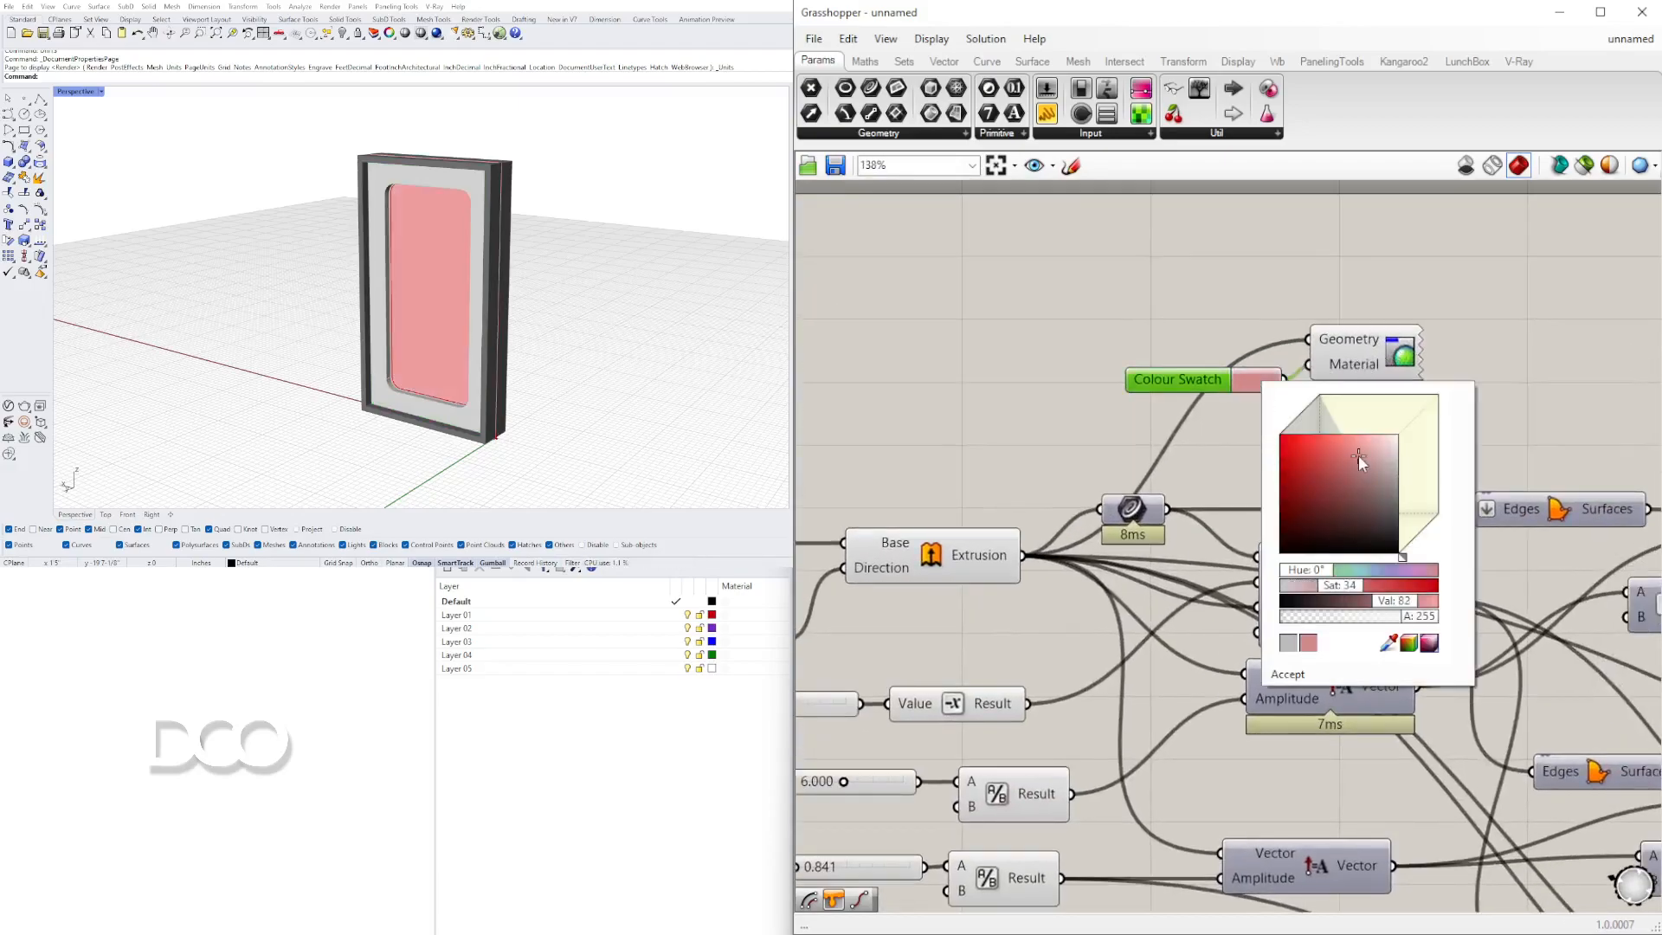
pyautogui.moveTo(1338, 571); pyautogui.dragTo(1380, 574)
pyautogui.click(1295, 189)
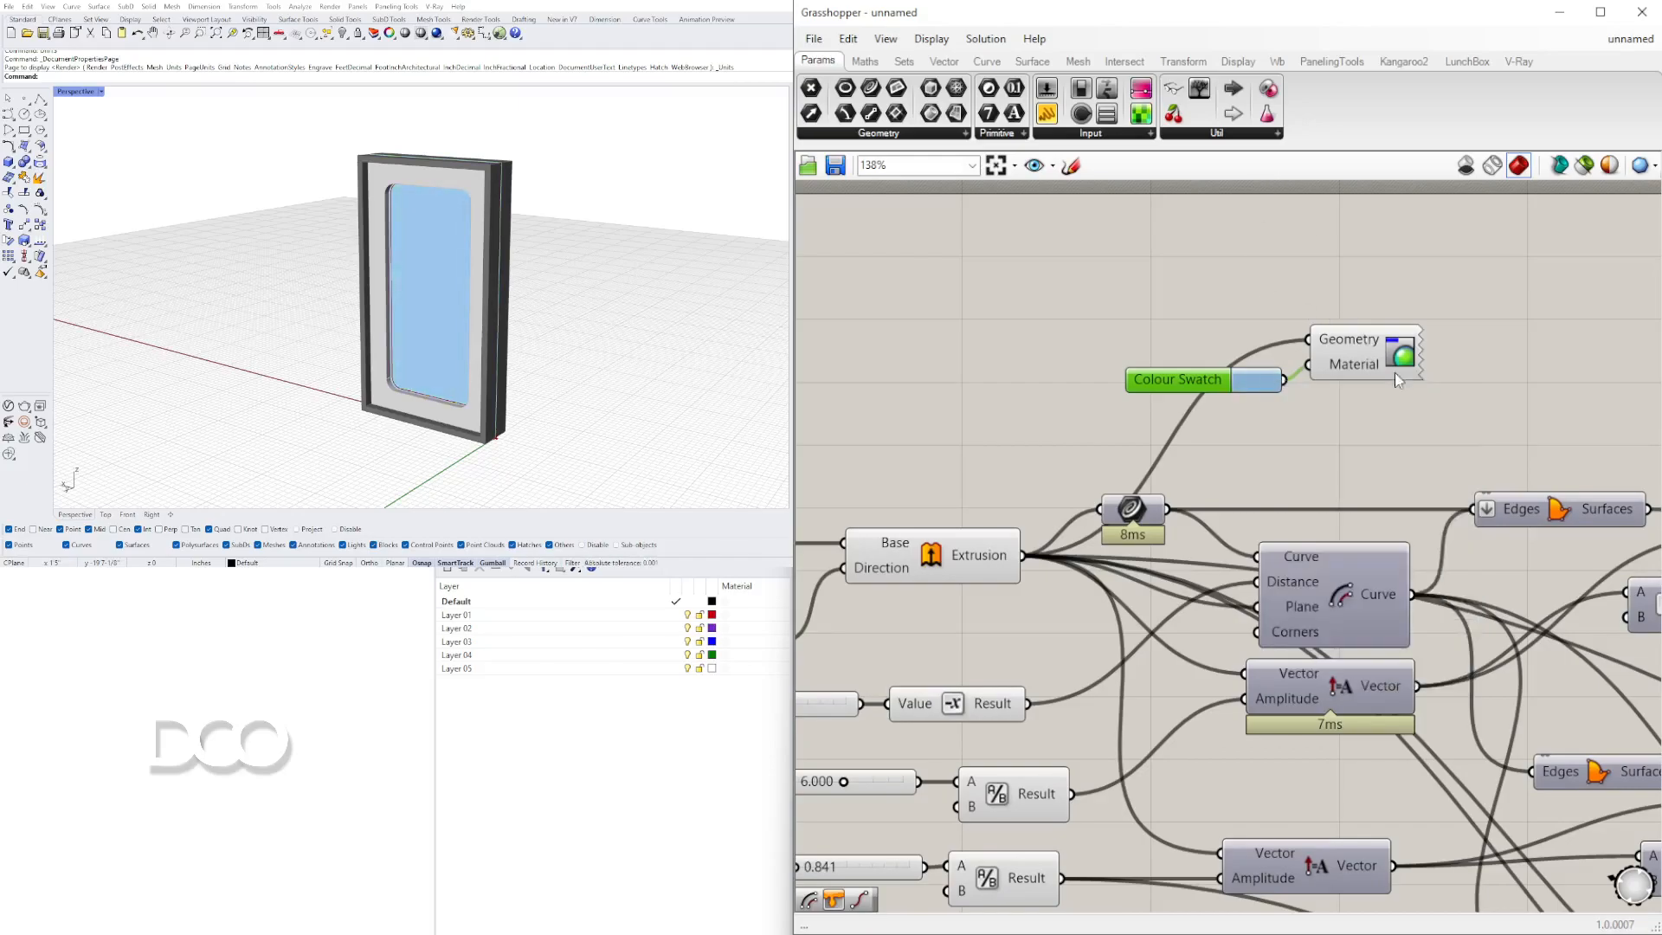
# Move the light blue swatch and Custom Preview closer to the first Extrusion, and shift the small component beside Offset Curve further along
pyautogui.moveTo(1443, 415); pyautogui.dragTo(1266, 336)
pyautogui.scroll(-2, 1415, 385)
pyautogui.moveTo(1414, 385); pyautogui.dragTo(1212, 412, button='right')
pyautogui.moveTo(1193, 385); pyautogui.dragTo(1258, 342)
pyautogui.click(1041, 459)
pyautogui.moveTo(896, 526); pyautogui.dragTo(1106, 531, button='right')
pyautogui.moveTo(1498, 388); pyautogui.dragTo(1301, 303)
pyautogui.moveTo(1471, 348); pyautogui.dragTo(1352, 398)
pyautogui.click(1428, 370)
pyautogui.scroll(1, 1202, 485)
pyautogui.moveTo(1225, 513); pyautogui.dragTo(1278, 513)
# Examine the coloured window's frames, glass and rounded inner corners from several angles in the perspective view
pyautogui.moveTo(416, 253); pyautogui.dragTo(505, 253, button='right')
pyautogui.scroll(8, 467, 407)
pyautogui.moveTo(468, 407); pyautogui.dragTo(498, 389, button='right')
pyautogui.scroll(-8, 497, 389)
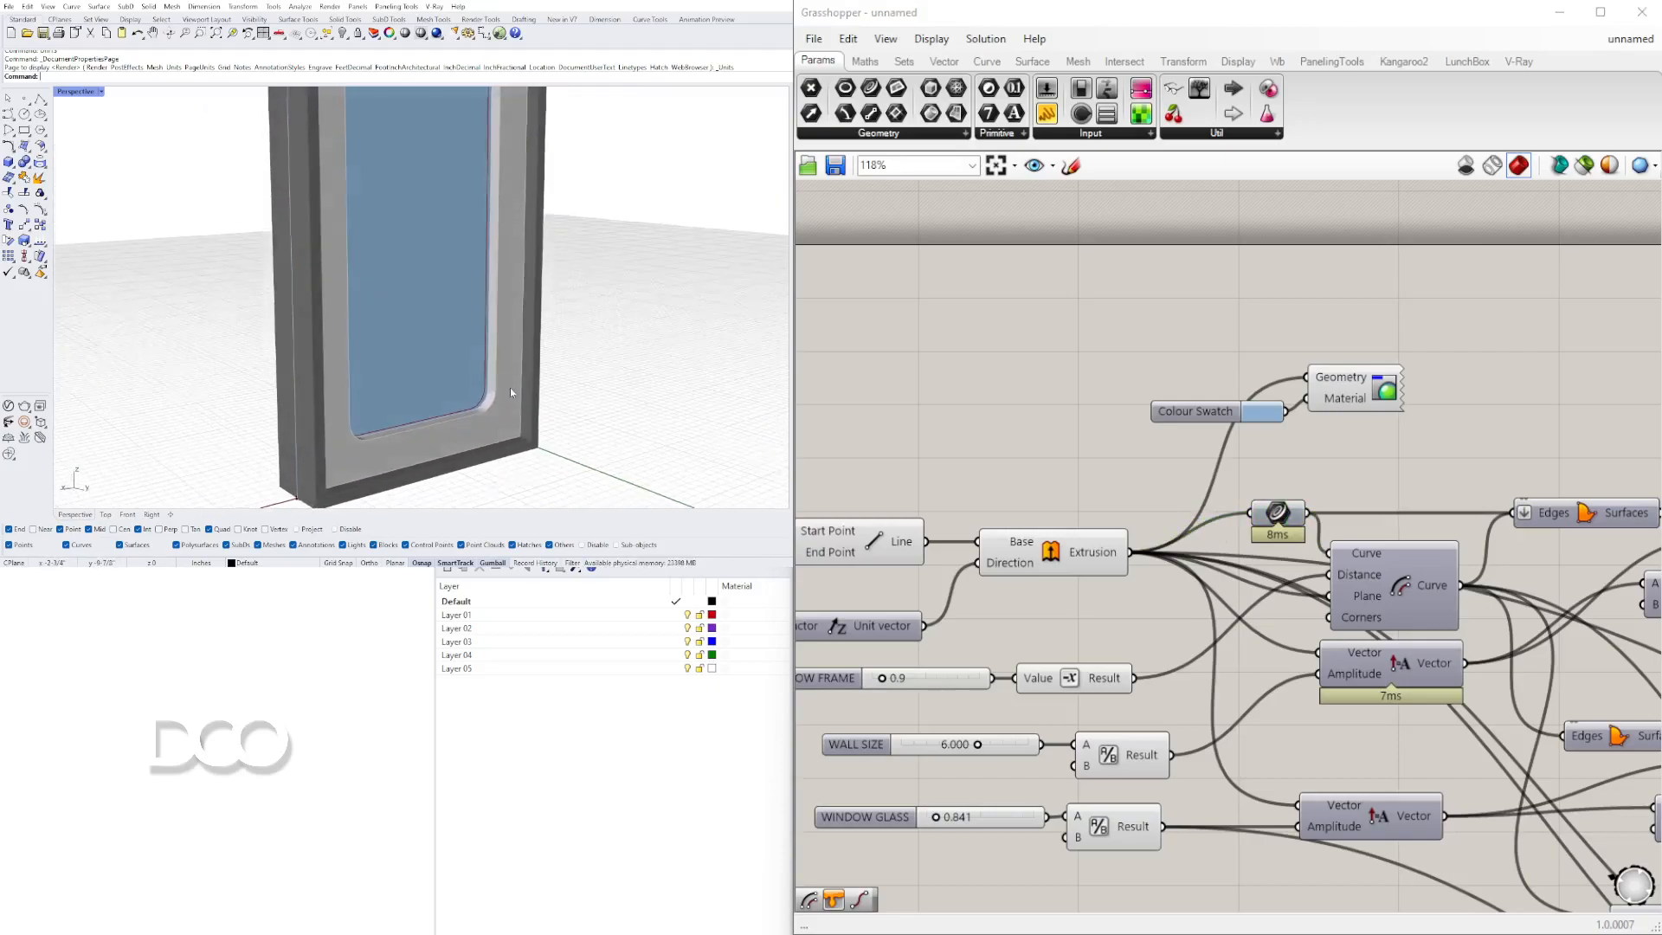
pyautogui.scroll(6, 483, 302)
pyautogui.moveTo(485, 207); pyautogui.dragTo(497, 169, button='right')
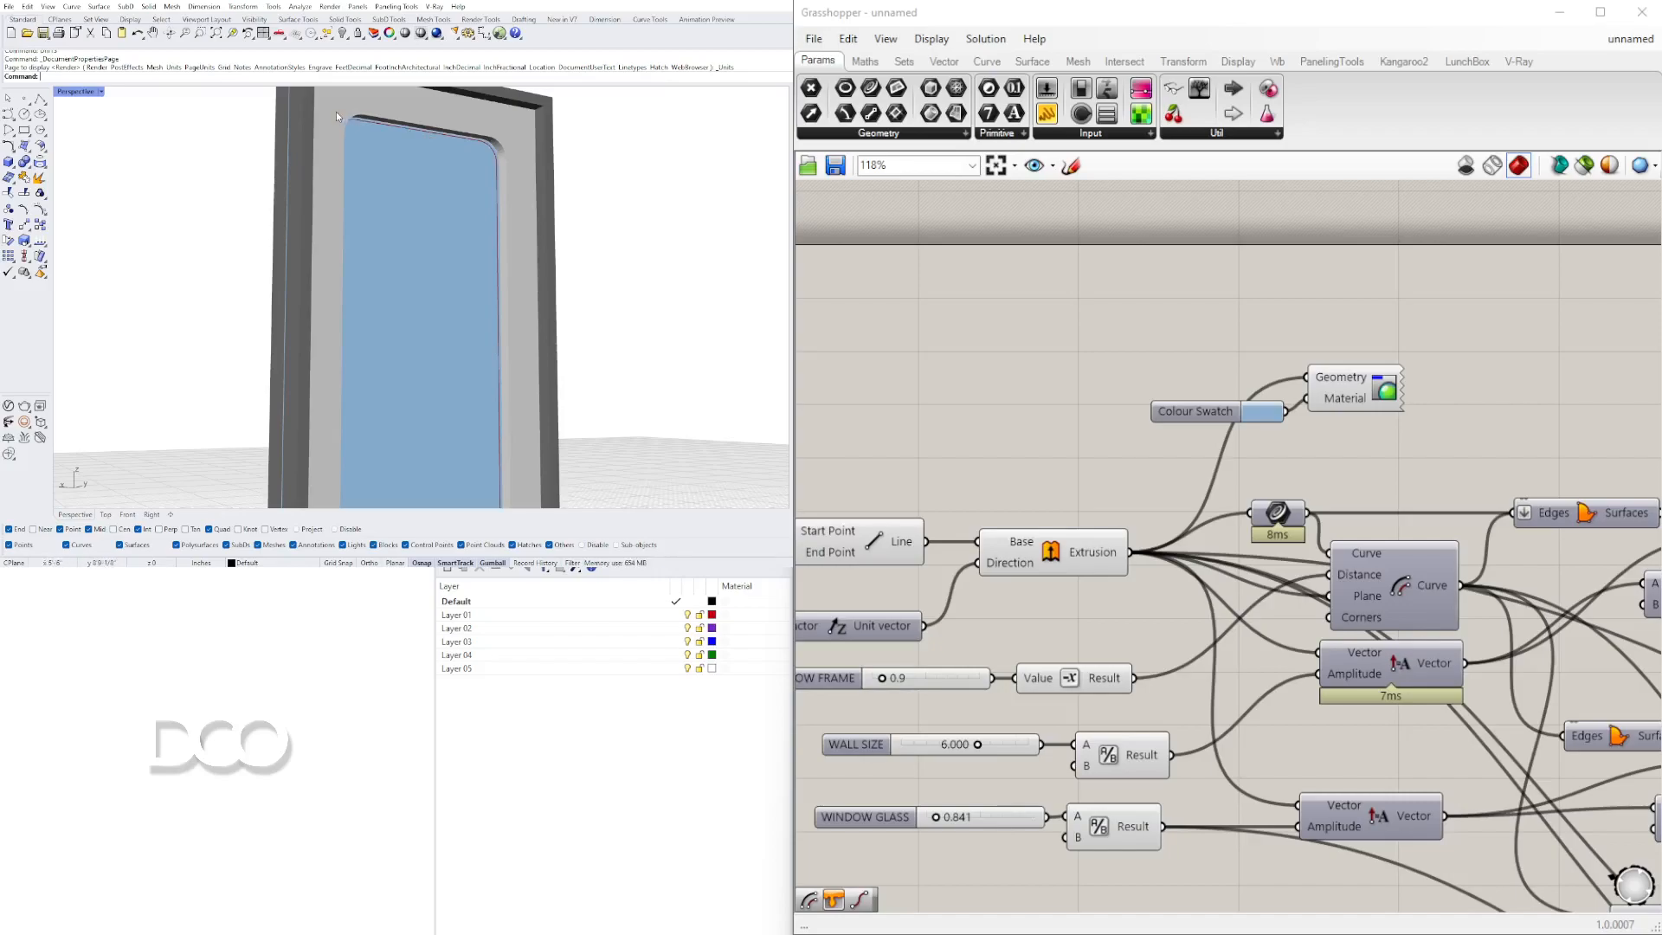
pyautogui.scroll(-4, 1010, 414)
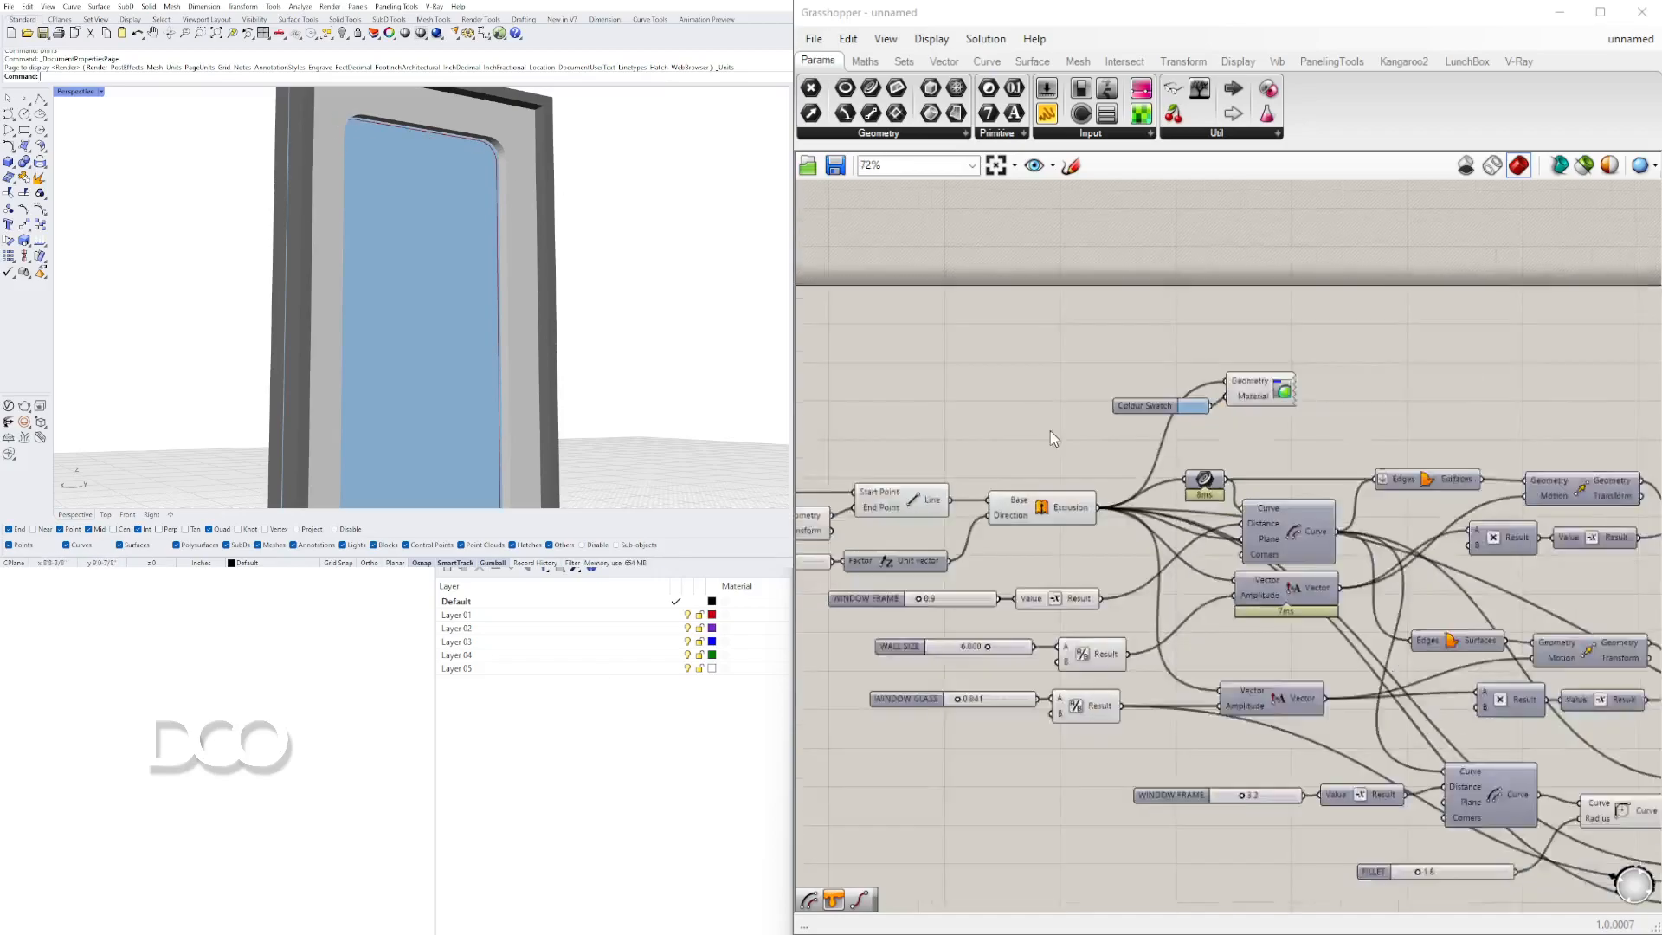
pyautogui.scroll(4, 1008, 488)
pyautogui.moveTo(523, 201); pyautogui.dragTo(554, 227, button='right')
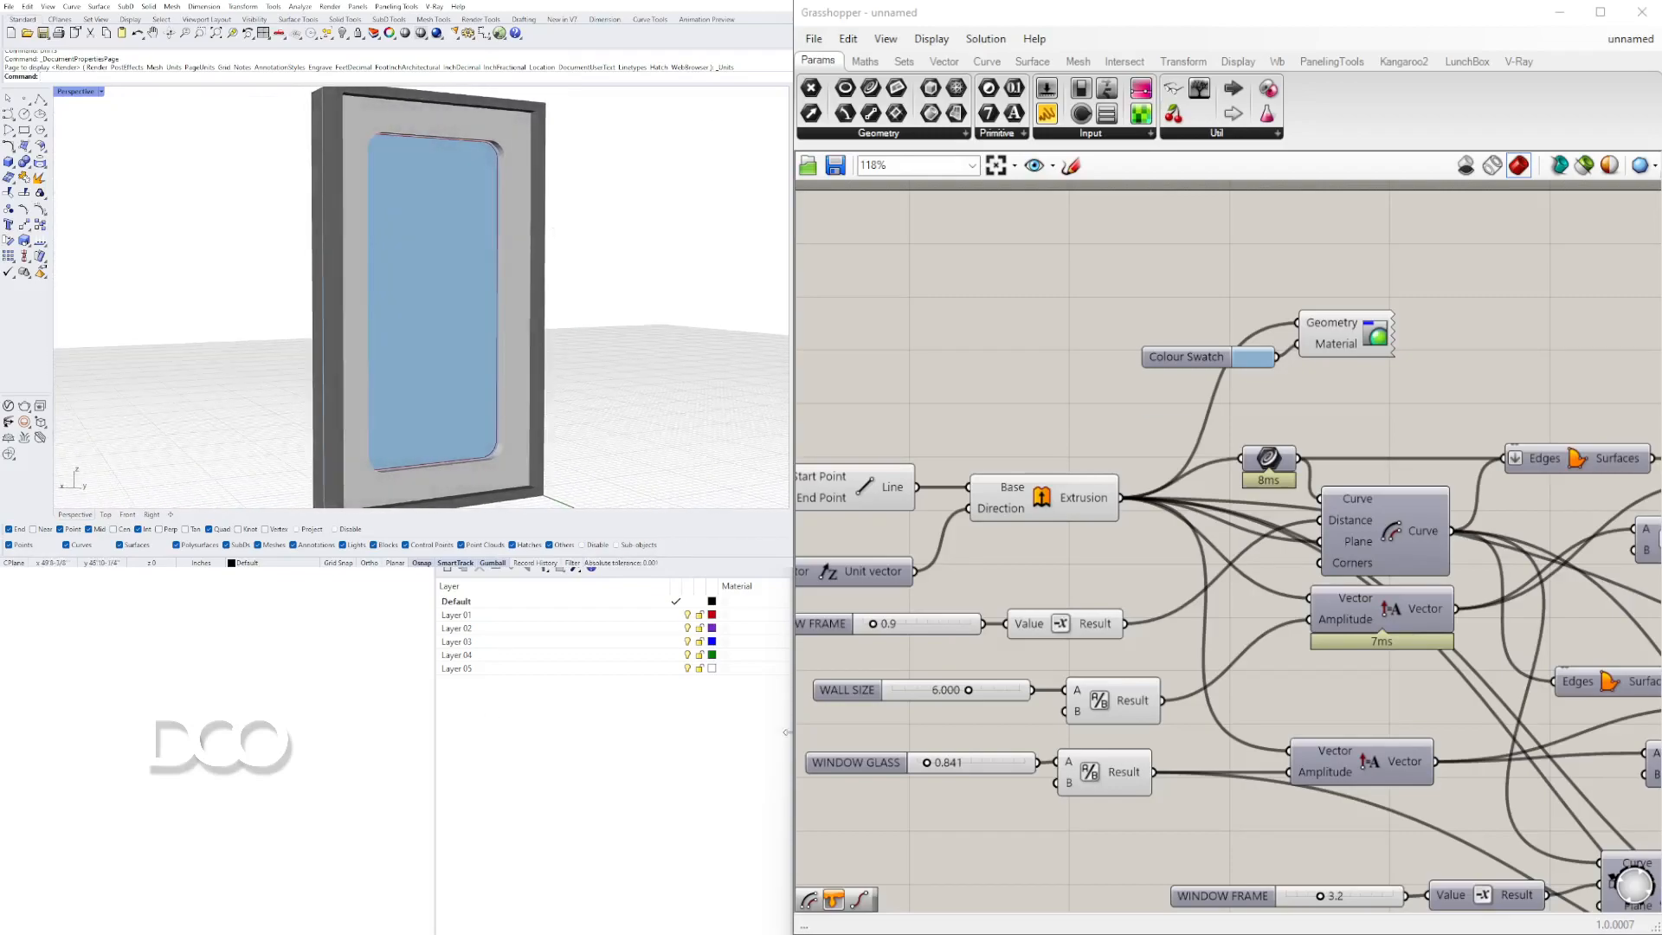
# Turn on the preview of the first Offset Curve component
pyautogui.scroll(-4, 1487, 424)
pyautogui.moveTo(1486, 424); pyautogui.dragTo(1246, 367, button='right')
pyautogui.moveTo(1017, 418); pyautogui.dragTo(1256, 440, button='right')
pyautogui.rightClick(1255, 417)
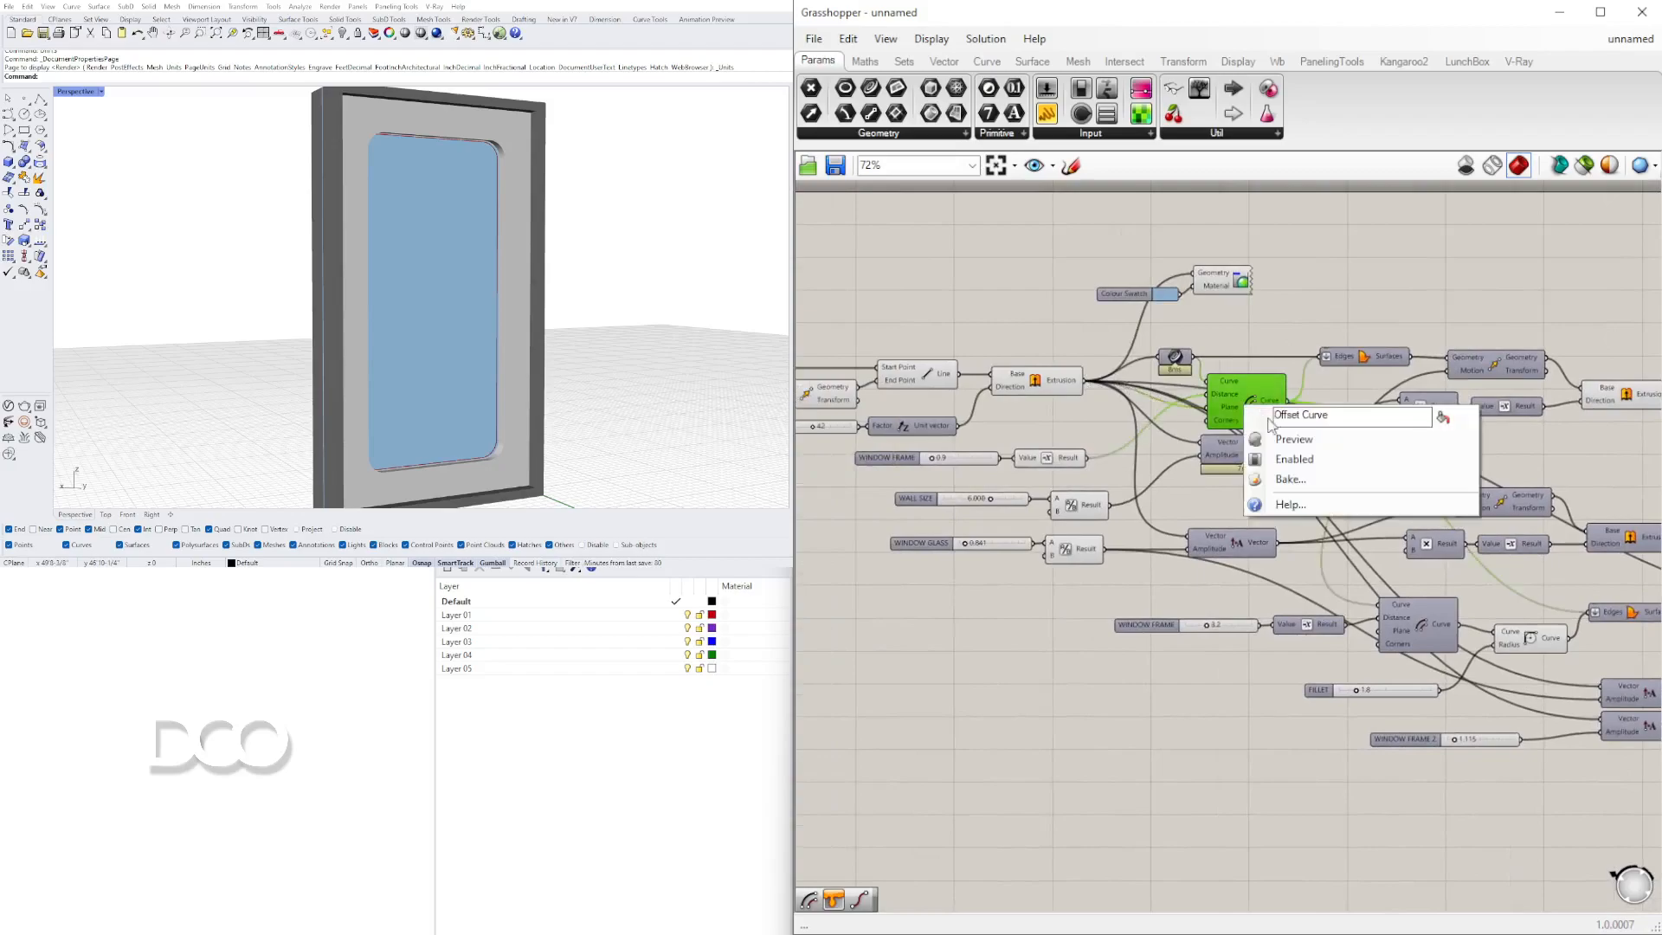
pyautogui.click(1294, 438)
pyautogui.moveTo(563, 289)
pyautogui.mouseDown(button='right')
pyautogui.moveTo(548, 300)
pyautogui.moveTo(572, 286)
pyautogui.mouseUp(button='right')
pyautogui.click(1504, 300)
pyautogui.moveTo(1341, 289); pyautogui.dragTo(1242, 288, button='right')
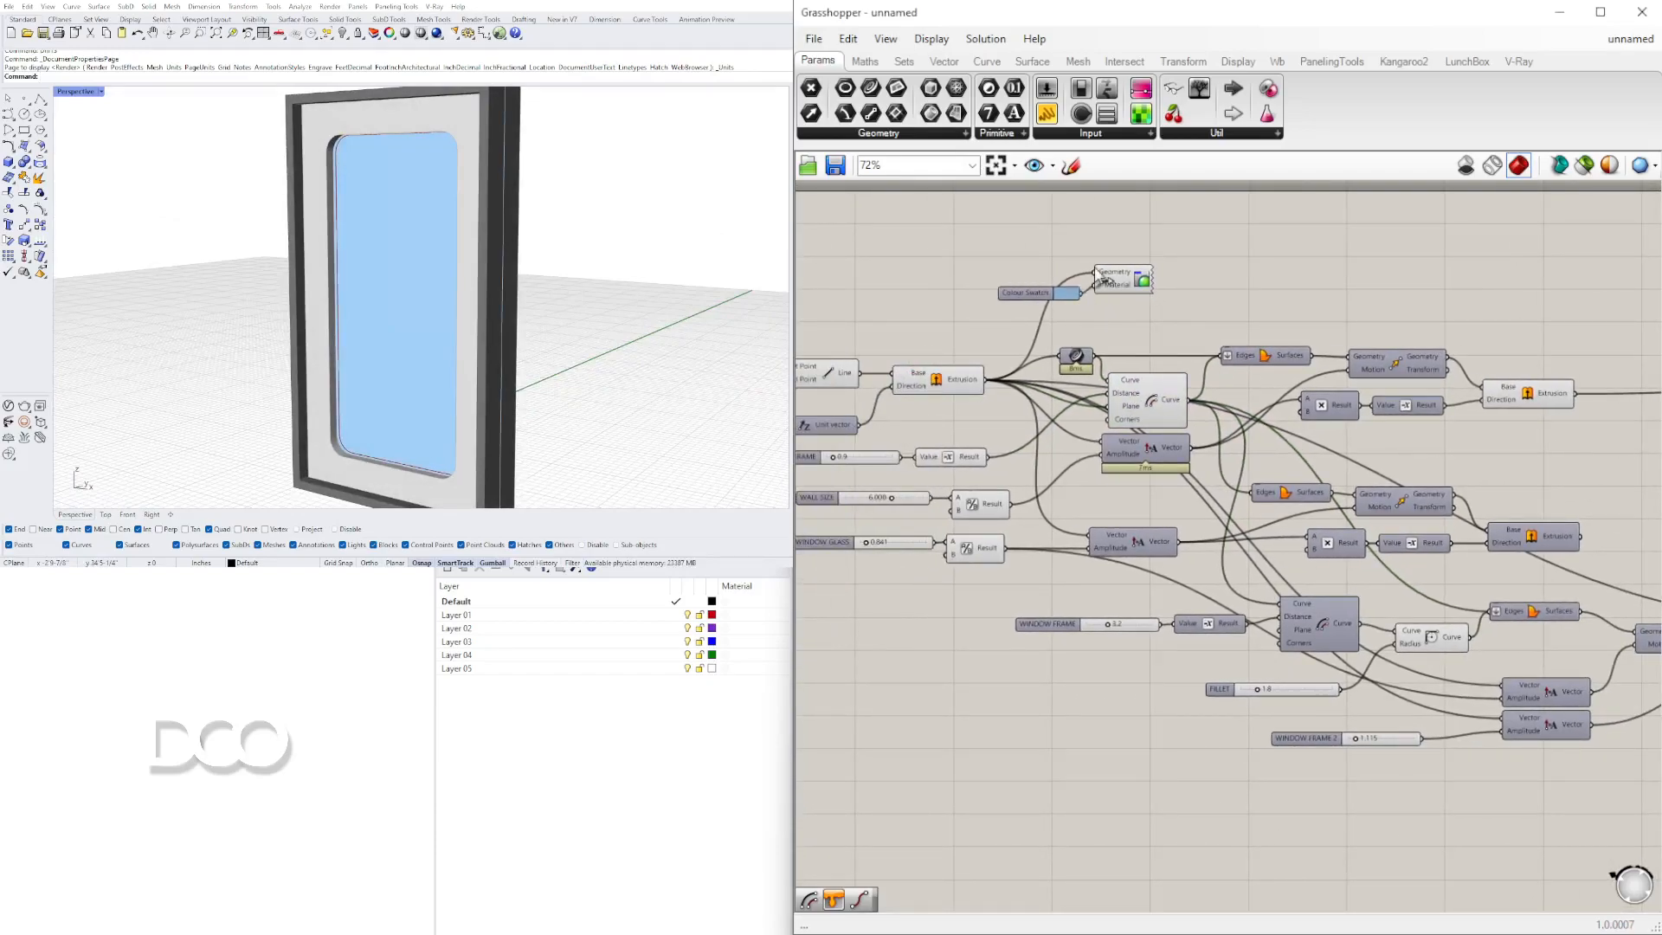
# Disconnect the geometry wires from the glass, inner frame and outer frame Custom Preview components
pyautogui.keyDown('ctrl'); pyautogui.moveTo(975, 387); pyautogui.dragTo(977, 387); pyautogui.keyUp('ctrl')
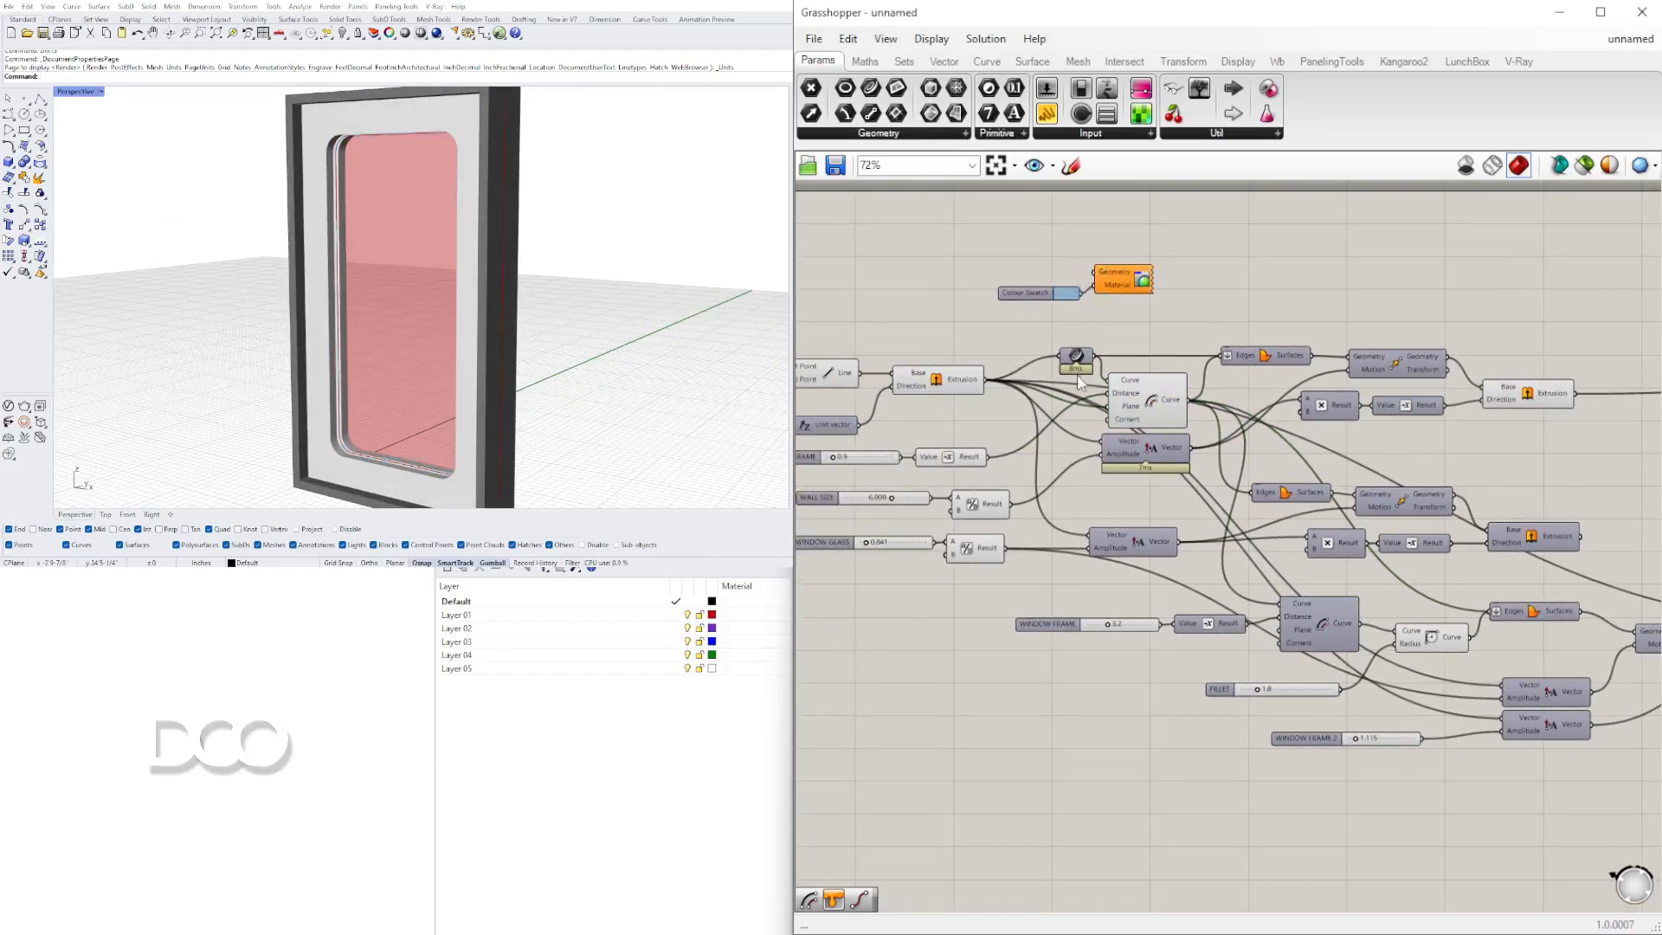
pyautogui.moveTo(1360, 638); pyautogui.dragTo(1168, 519, button='right')
pyautogui.scroll(-1, 1169, 519)
pyautogui.scroll(2, 1168, 519)
pyautogui.moveTo(1644, 547); pyautogui.dragTo(1144, 526, button='right')
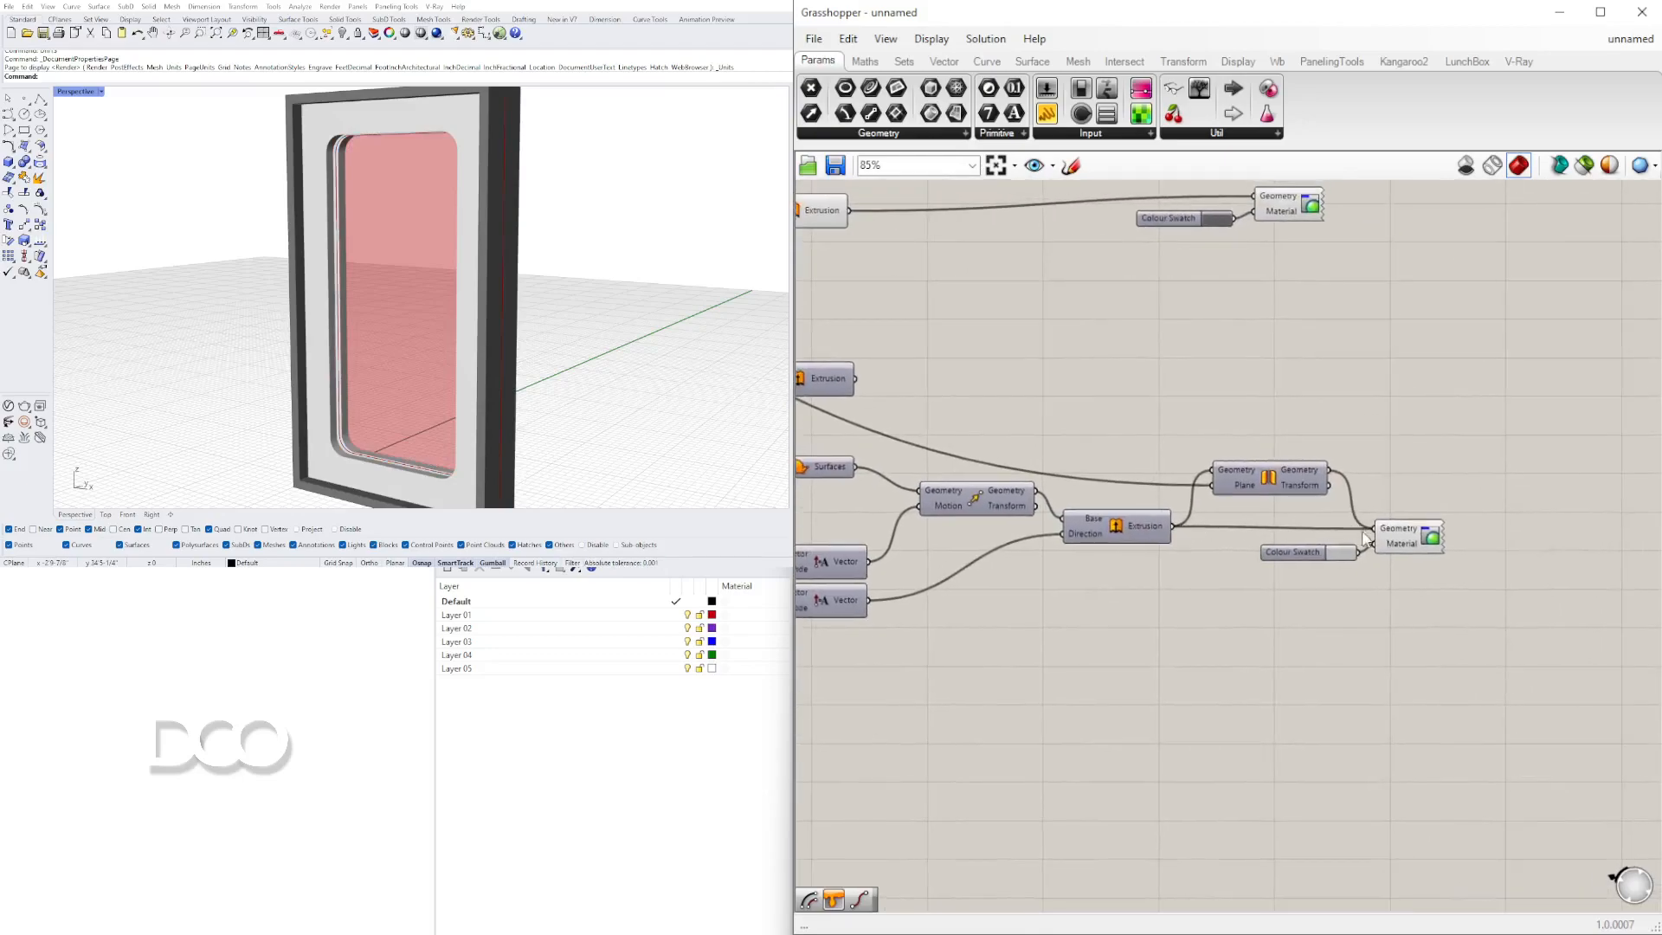
pyautogui.keyDown('ctrl'); pyautogui.moveTo(1332, 467); pyautogui.dragTo(1330, 469); pyautogui.keyUp('ctrl')
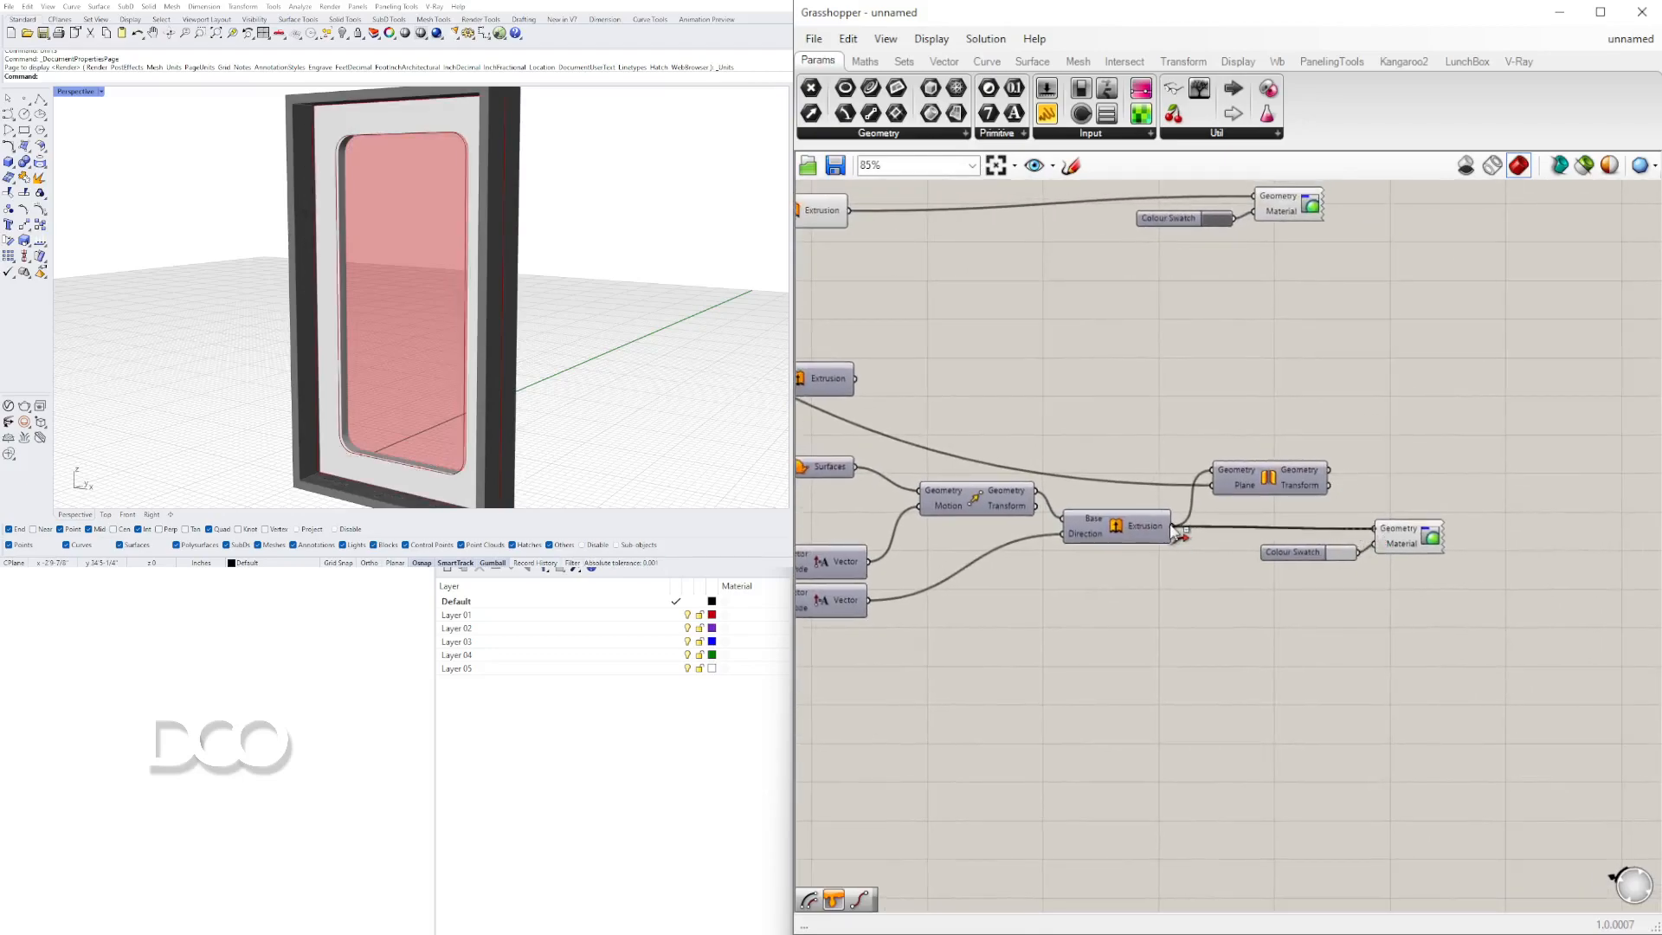
pyautogui.keyDown('ctrl'); pyautogui.moveTo(1187, 530); pyautogui.dragTo(1186, 528); pyautogui.keyUp('ctrl')
pyautogui.moveTo(1239, 318); pyautogui.dragTo(1304, 506, button='right')
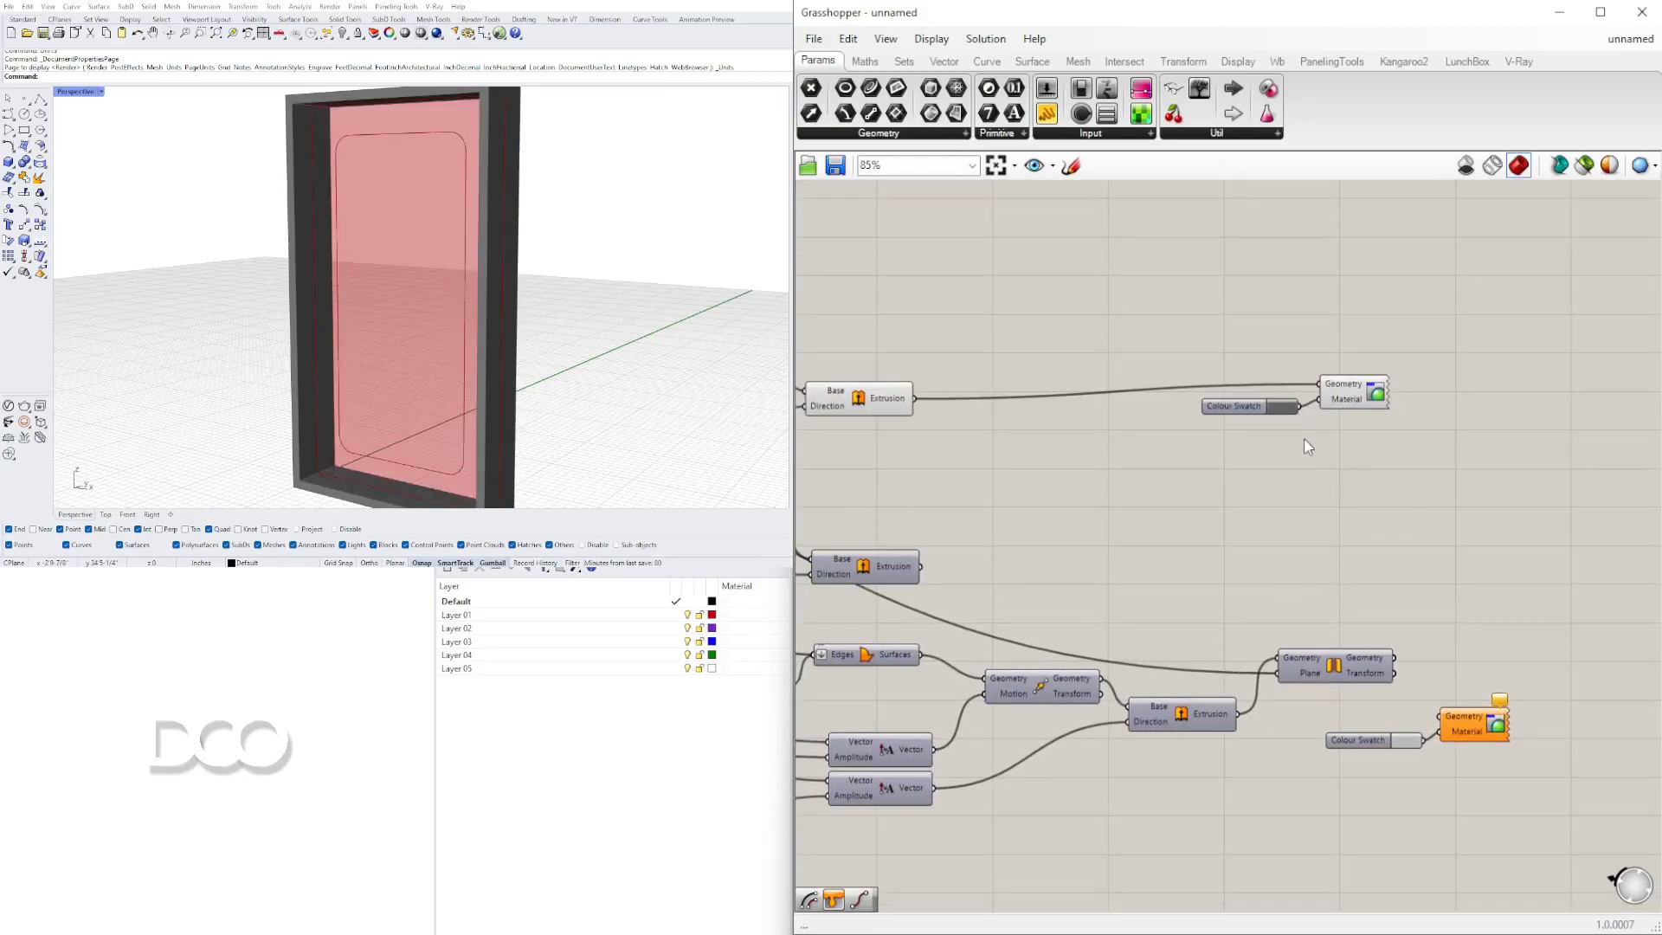
pyautogui.keyDown('ctrl'); pyautogui.moveTo(1317, 390); pyautogui.dragTo(916, 401); pyautogui.keyUp('ctrl')
# Examine the curves produced by the first Offset Curve and the Fillet components by highlighting each in the model
pyautogui.moveTo(554, 286); pyautogui.dragTo(627, 303, button='right')
pyautogui.scroll(-2, 1145, 372)
pyautogui.moveTo(1006, 494); pyautogui.dragTo(1383, 516, button='right')
pyautogui.moveTo(1125, 415); pyautogui.dragTo(1289, 410, button='right')
pyautogui.click(1151, 412)
pyautogui.moveTo(397, 283); pyautogui.dragTo(450, 288, button='right')
pyautogui.moveTo(980, 494); pyautogui.dragTo(1038, 431, button='right')
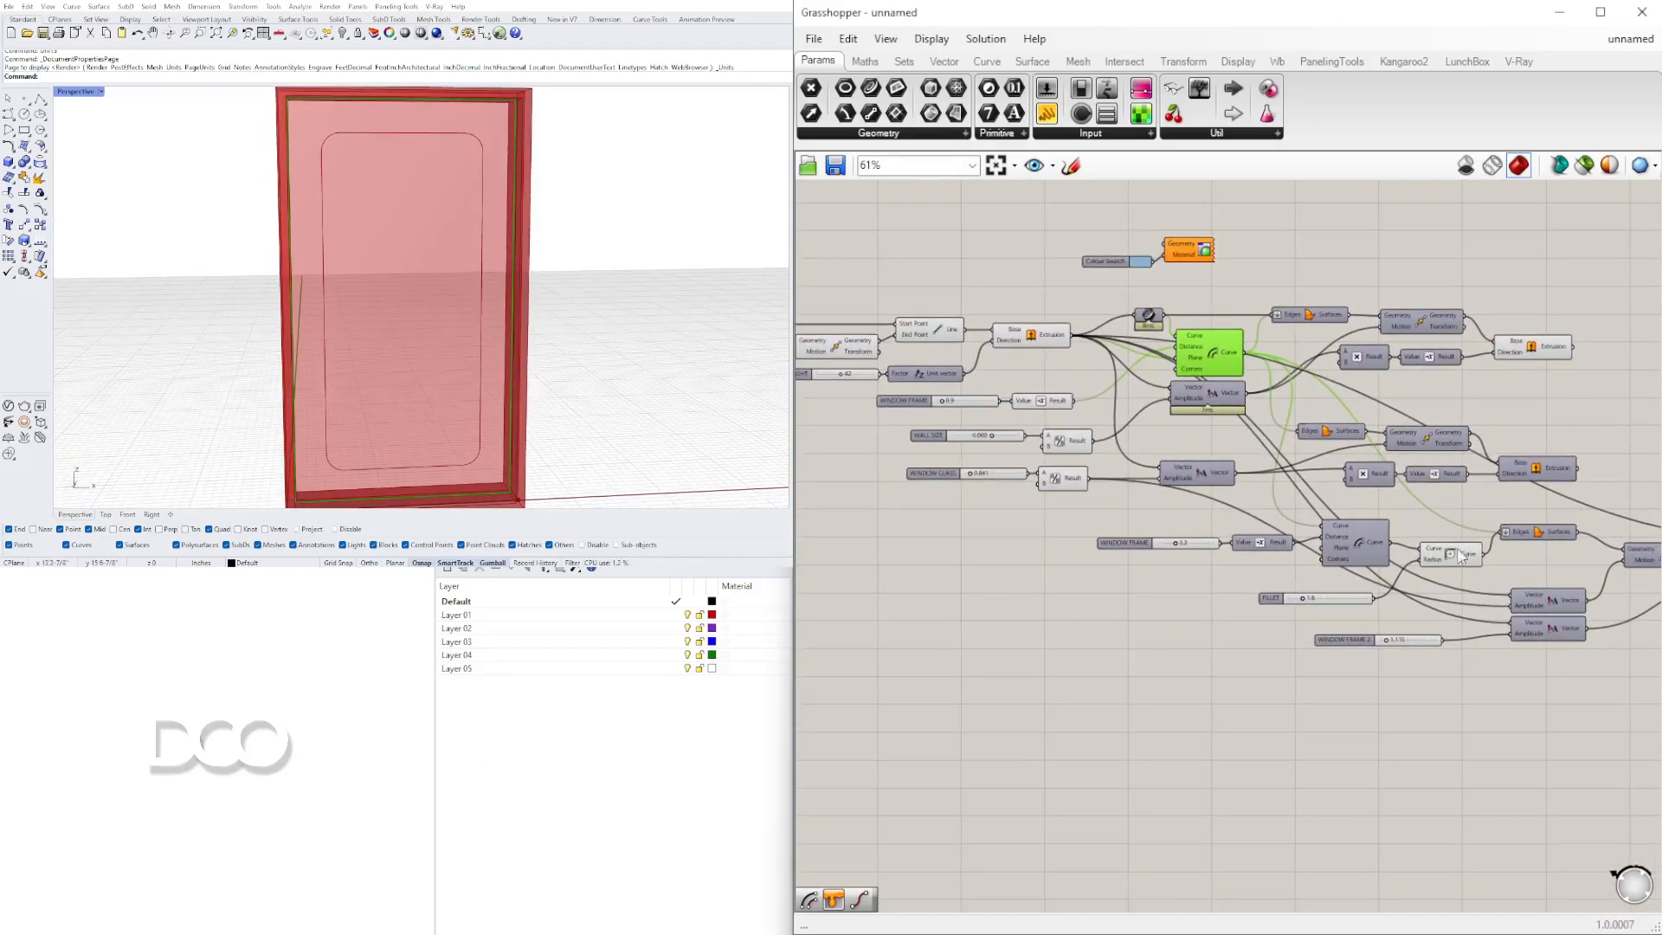
pyautogui.click(1462, 558)
pyautogui.moveTo(407, 415); pyautogui.dragTo(558, 349, button='right')
pyautogui.scroll(-3, 511, 389)
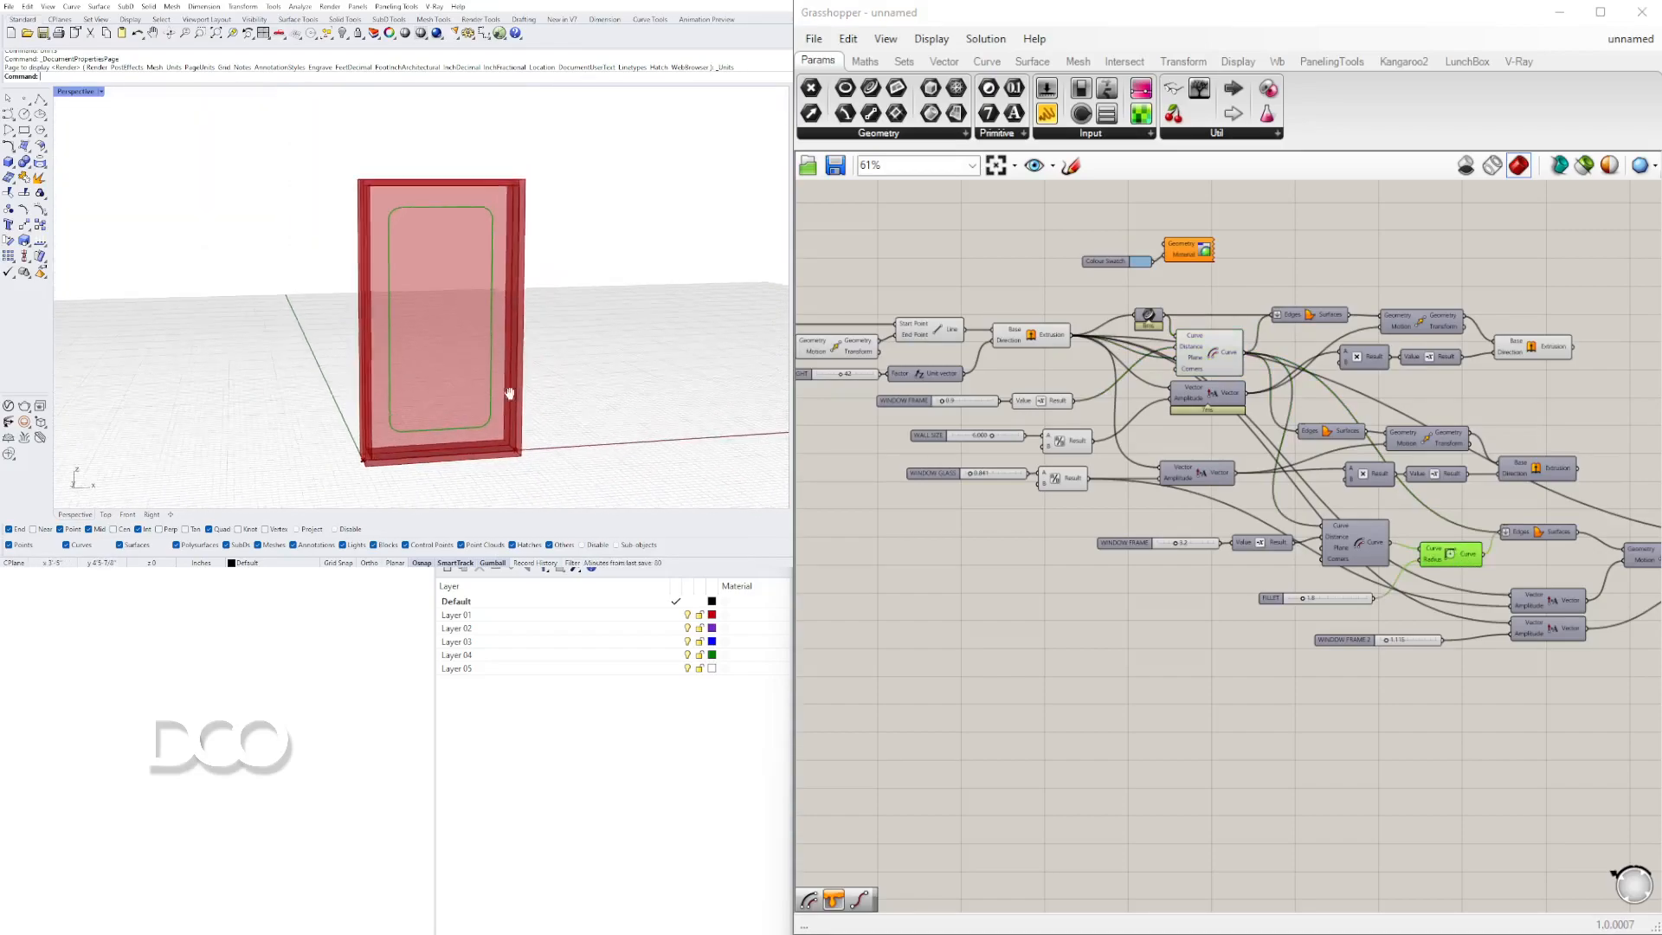
pyautogui.scroll(4, 452, 309)
pyautogui.moveTo(452, 309); pyautogui.dragTo(488, 208, button='right')
pyautogui.scroll(3, 327, 204)
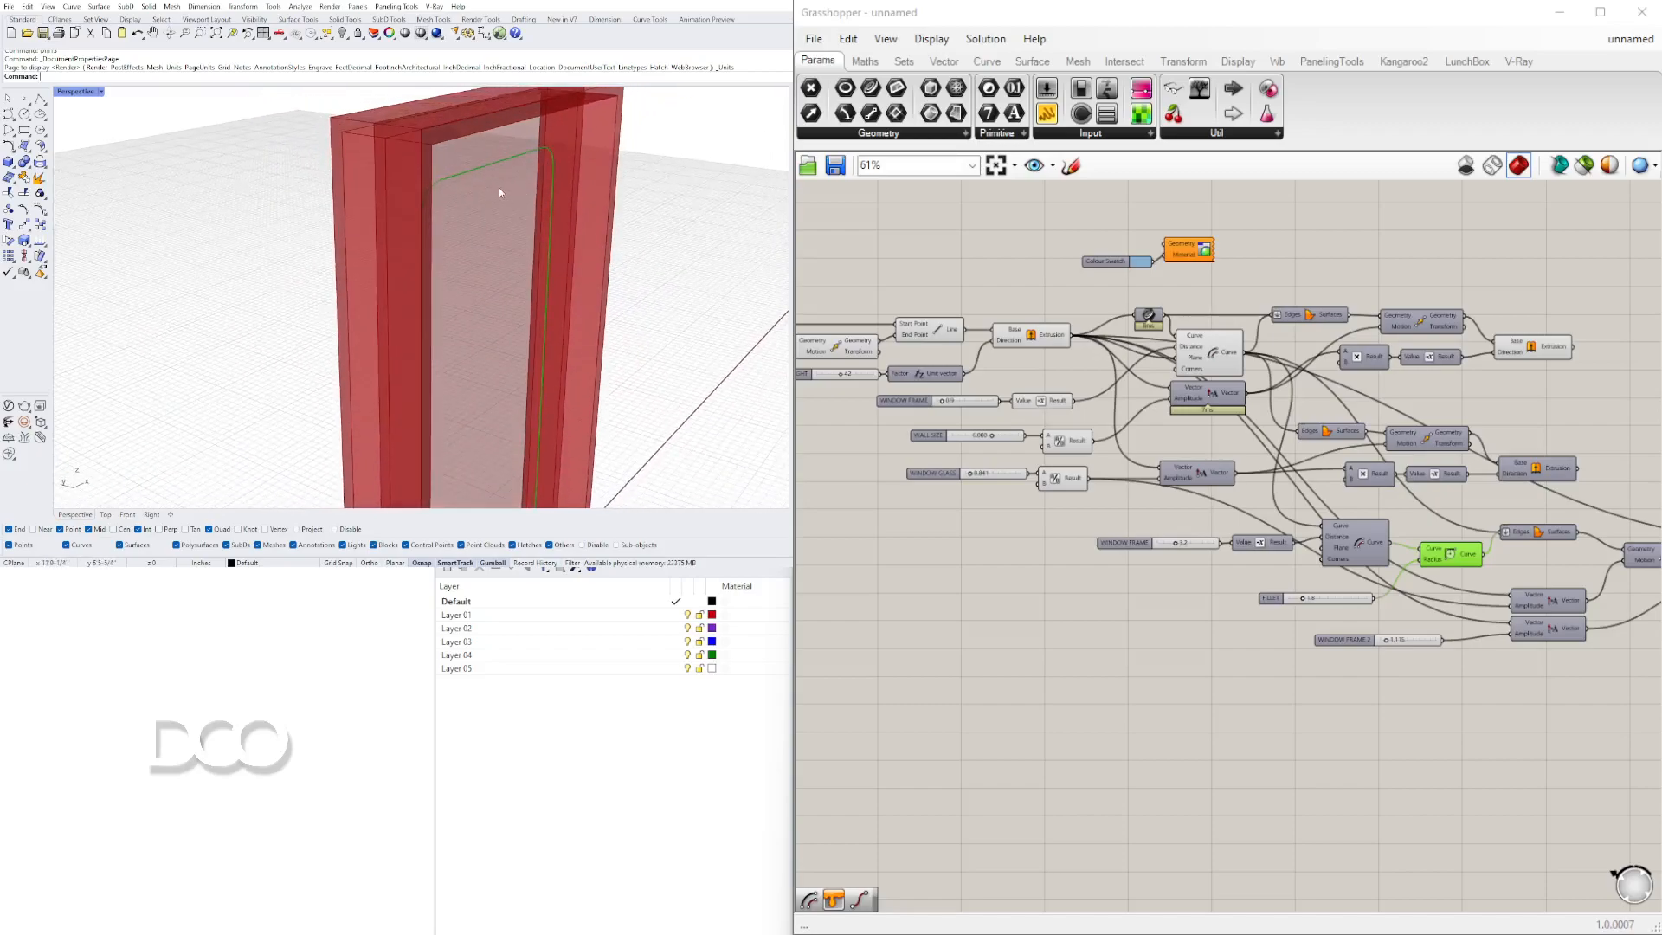
pyautogui.scroll(-2, 501, 191)
pyautogui.moveTo(1458, 430); pyautogui.dragTo(1038, 336, button='right')
# Turn on the preview of the final Extrusion component and shift the component slightly lower
pyautogui.click(1429, 532)
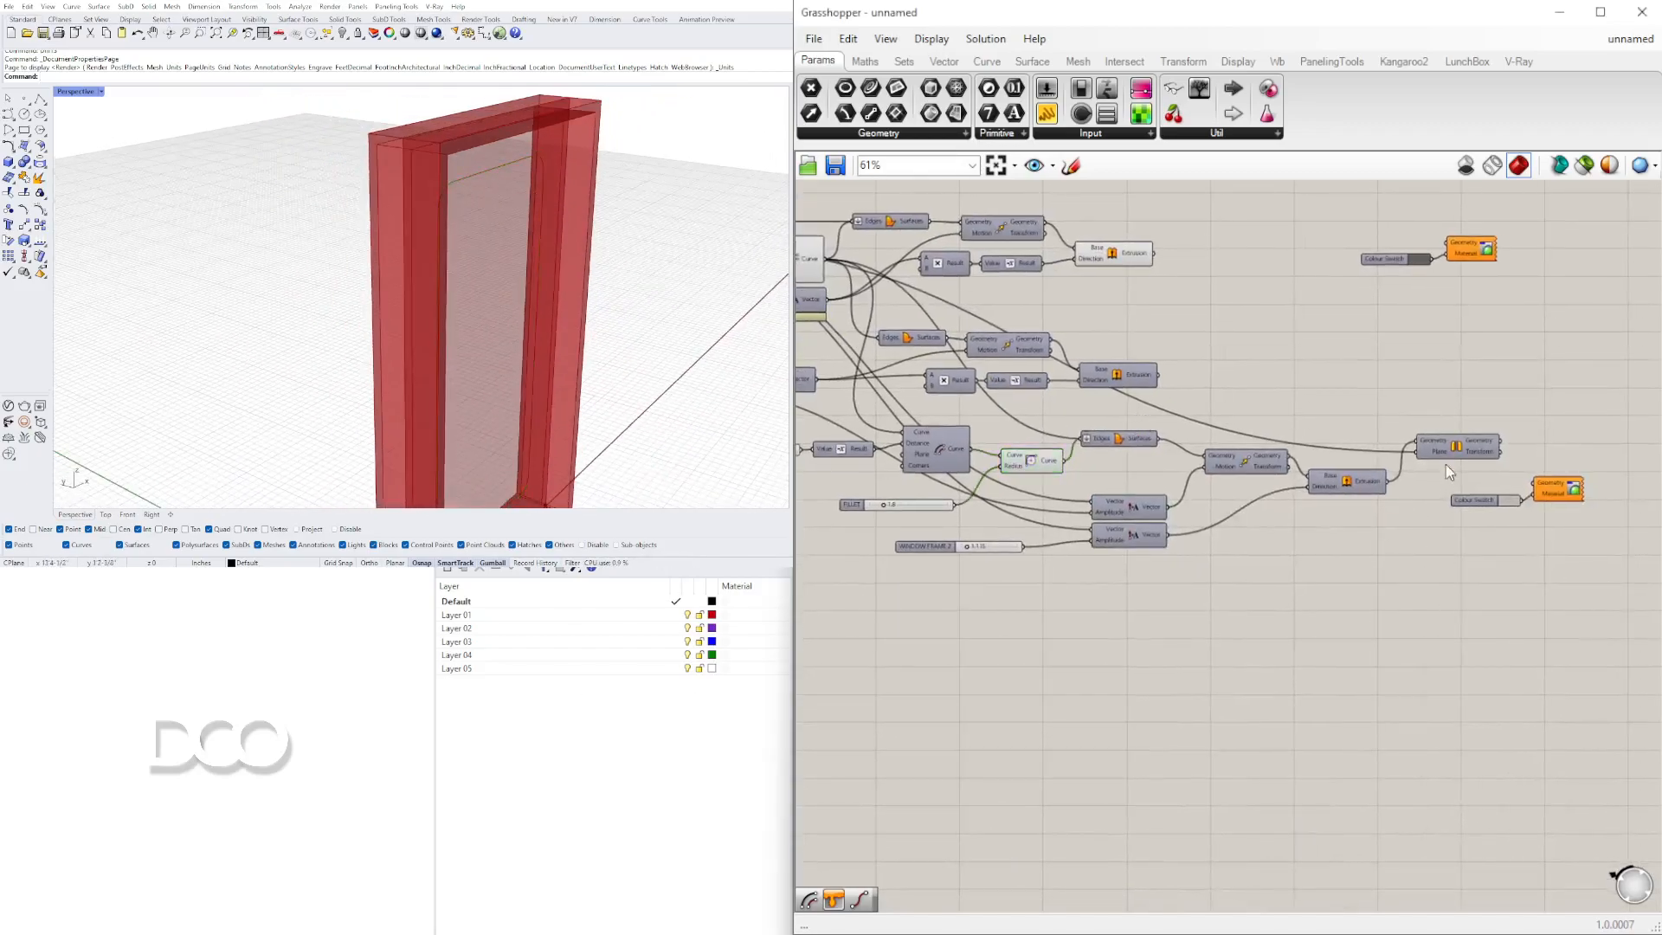
pyautogui.rightClick(1355, 496)
pyautogui.click(1363, 526)
pyautogui.moveTo(636, 299); pyautogui.dragTo(196, 296, button='right')
pyautogui.scroll(6, 341, 185)
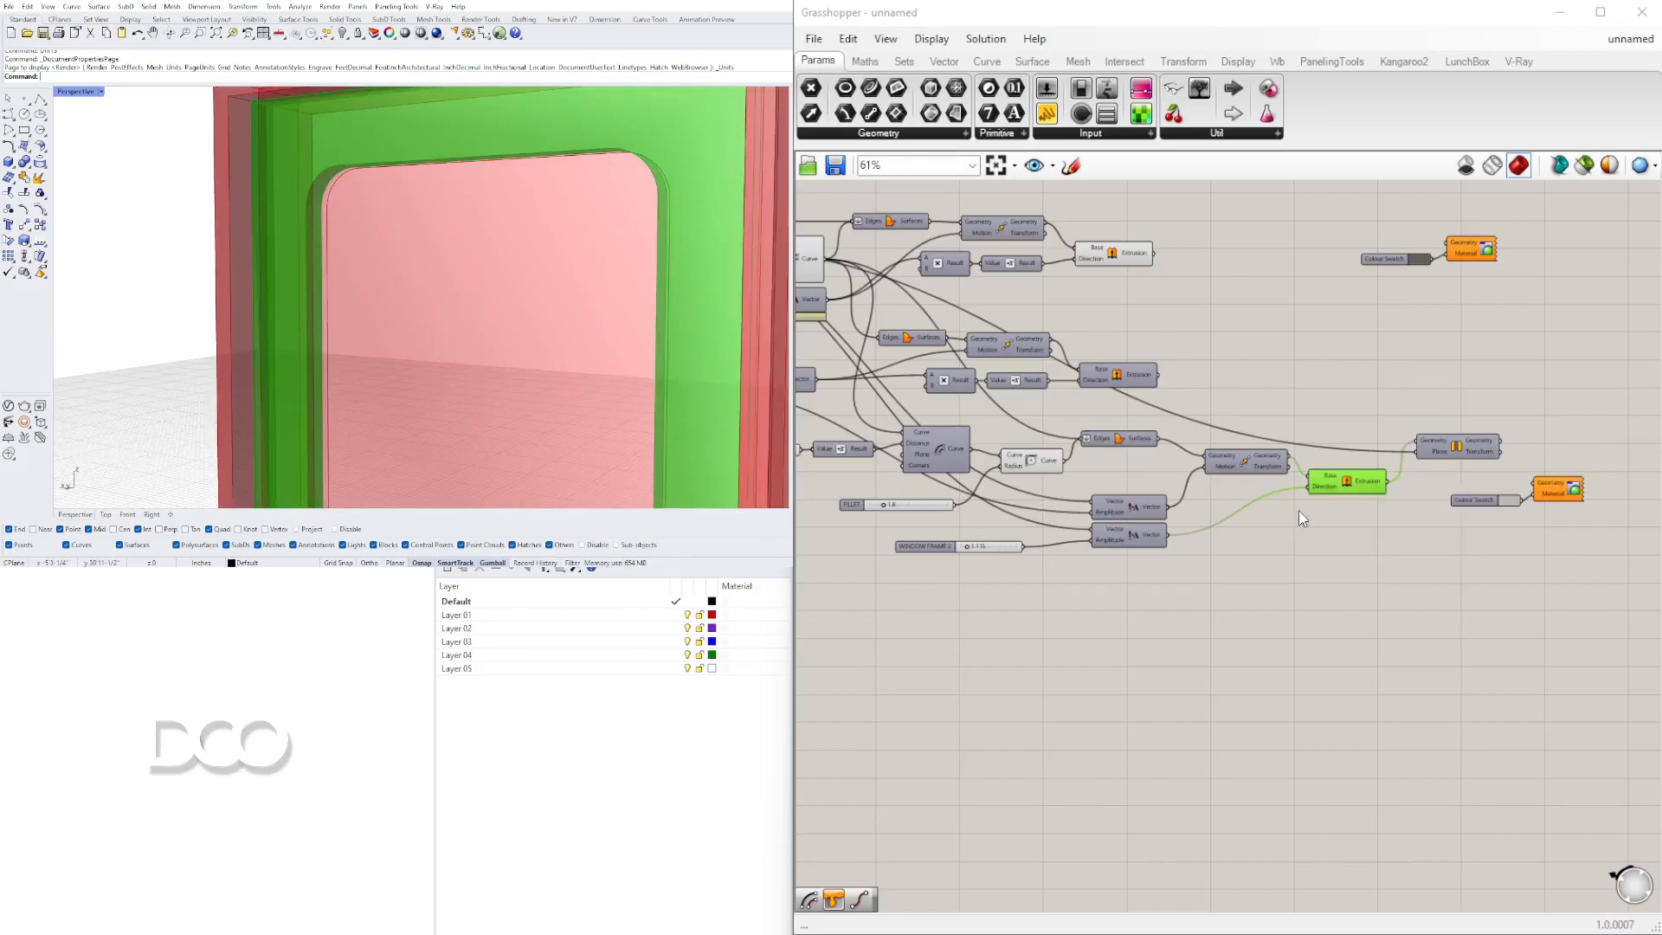
pyautogui.moveTo(1348, 488); pyautogui.dragTo(1348, 507)
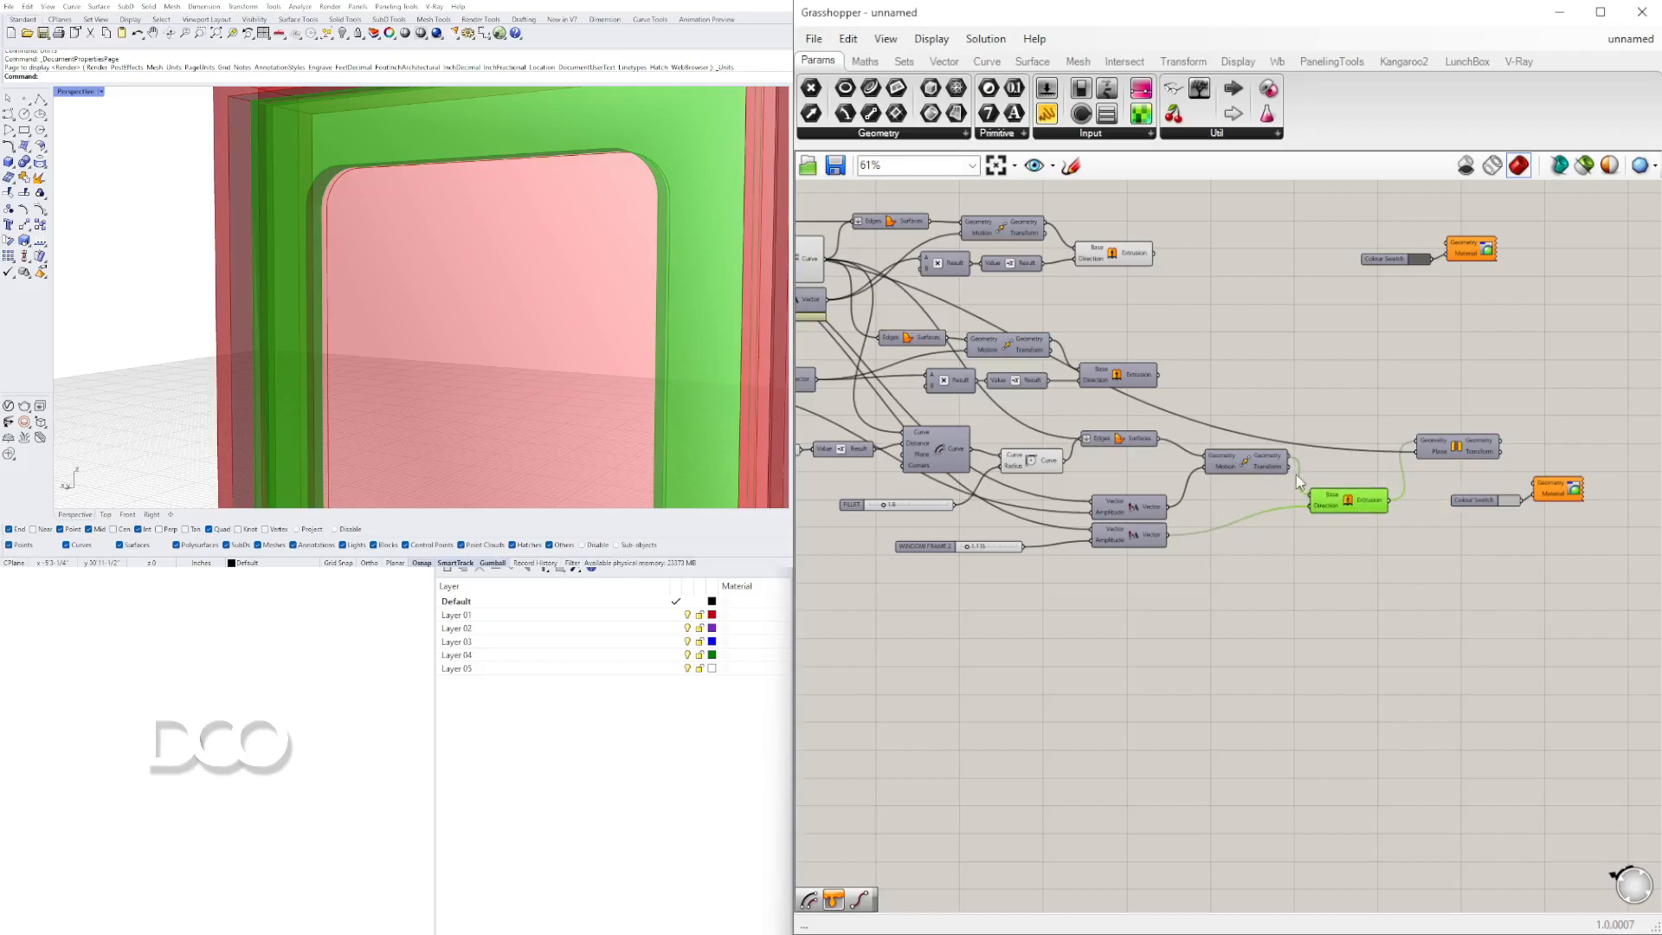
# Turn on the preview of the Move component feeding the final extrusion and duplicate that component directly above it
pyautogui.click(1249, 459)
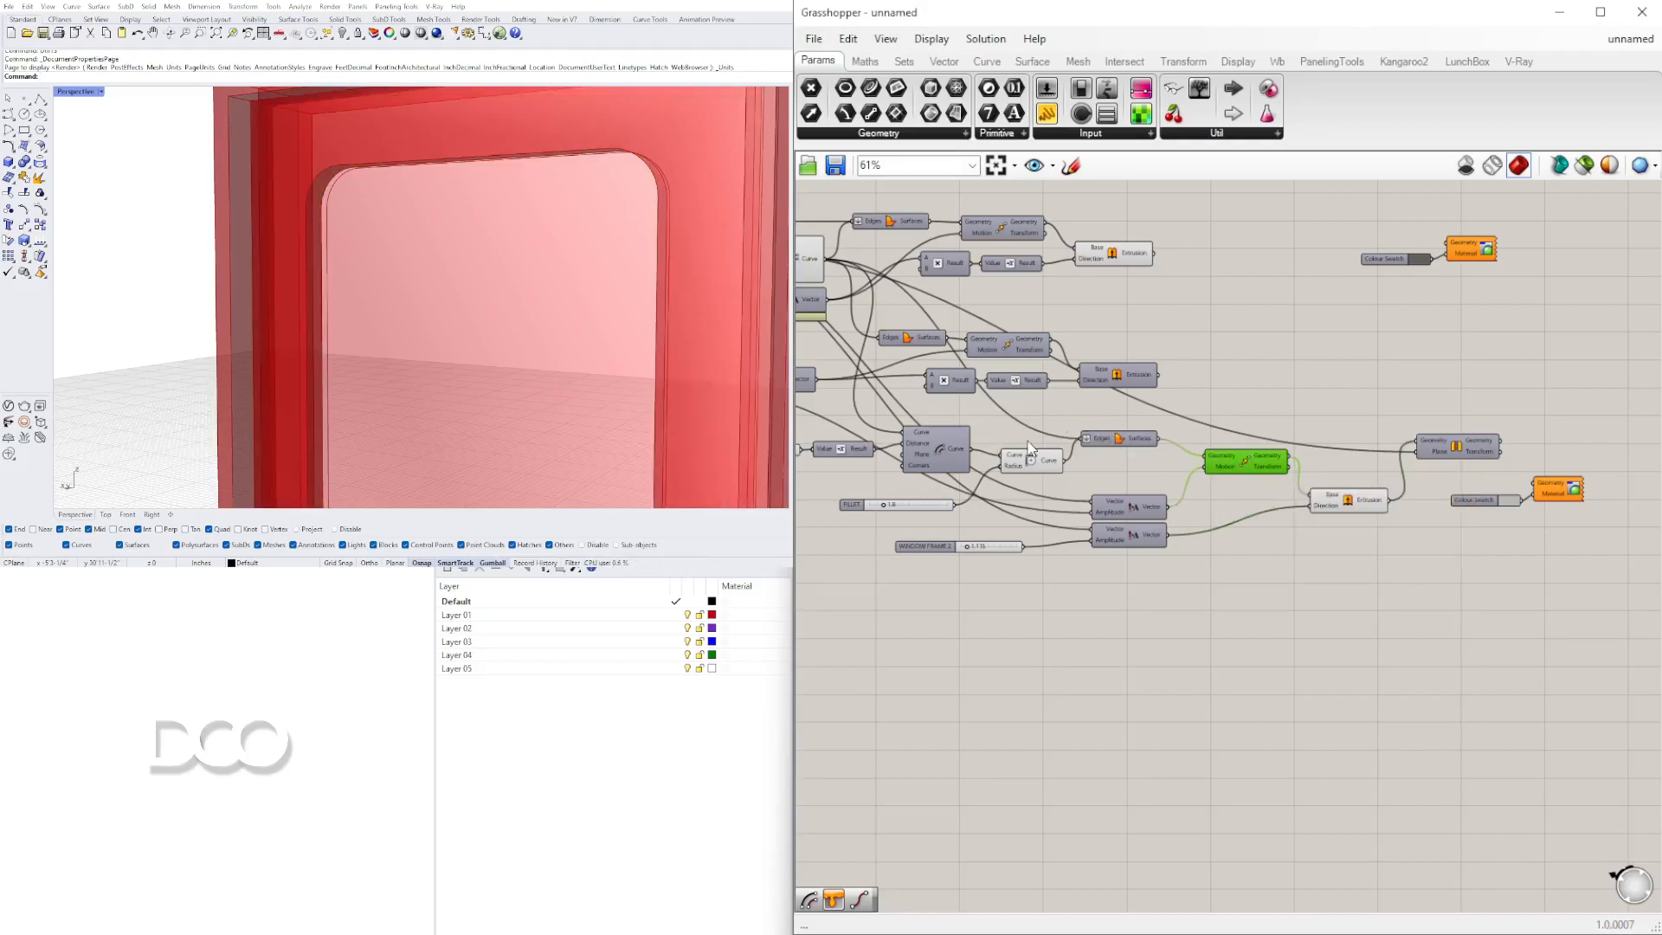
pyautogui.moveTo(1058, 467); pyautogui.dragTo(1148, 467, button='right')
pyautogui.click(1148, 467)
pyautogui.click(1216, 442)
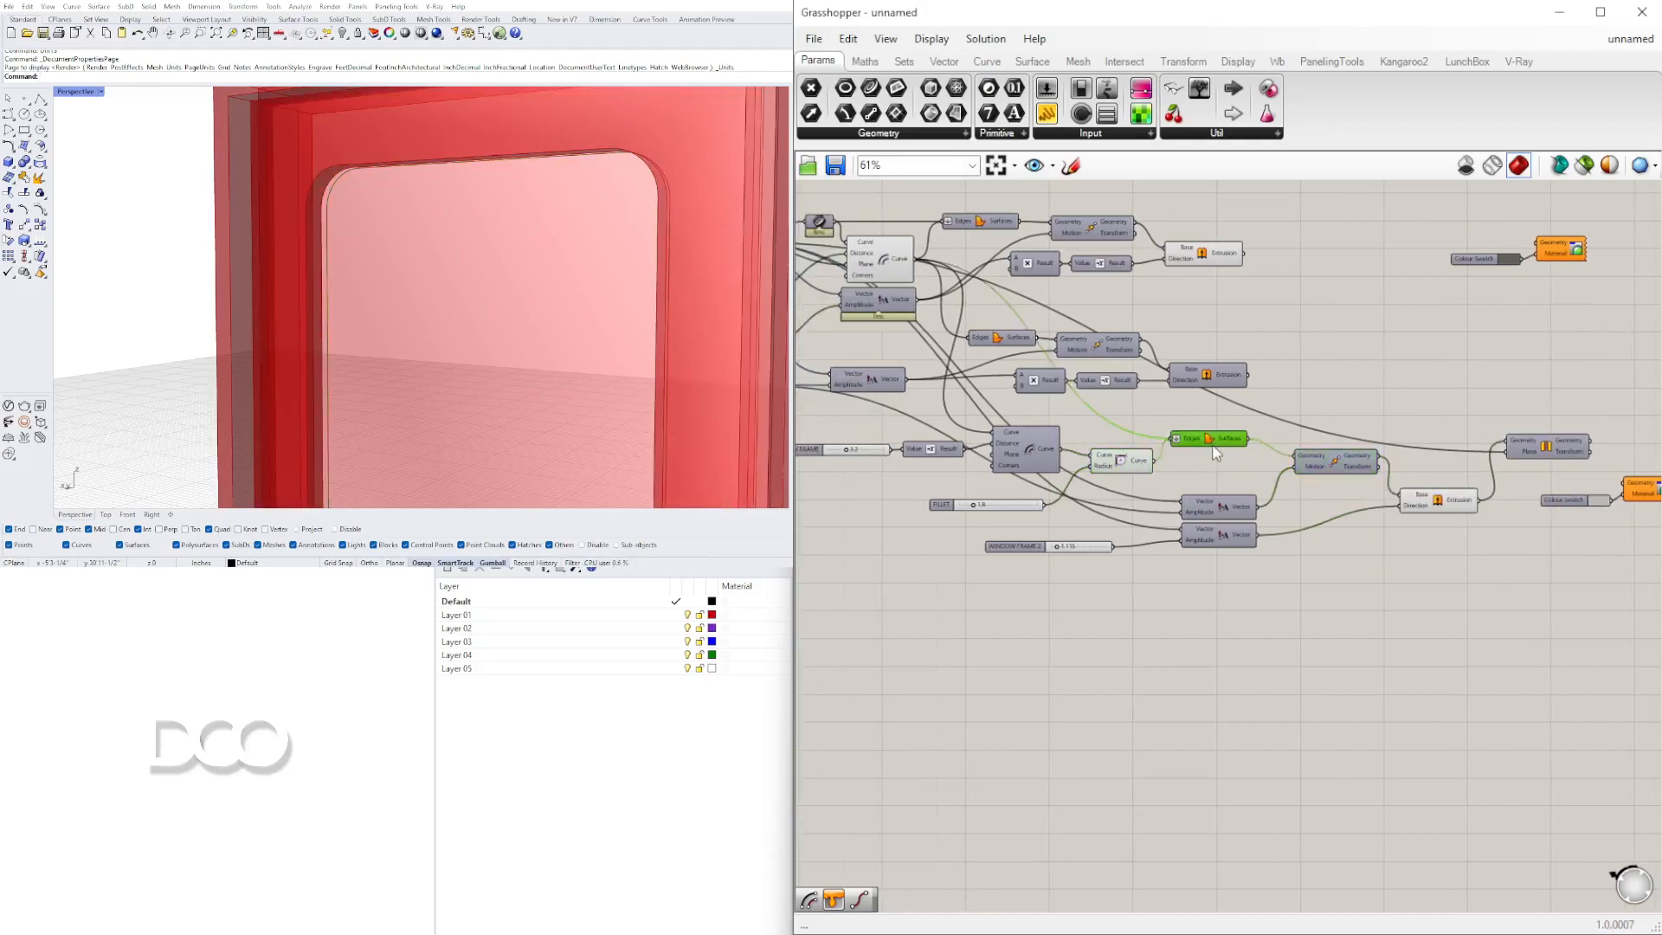
pyautogui.rightClick(1339, 466)
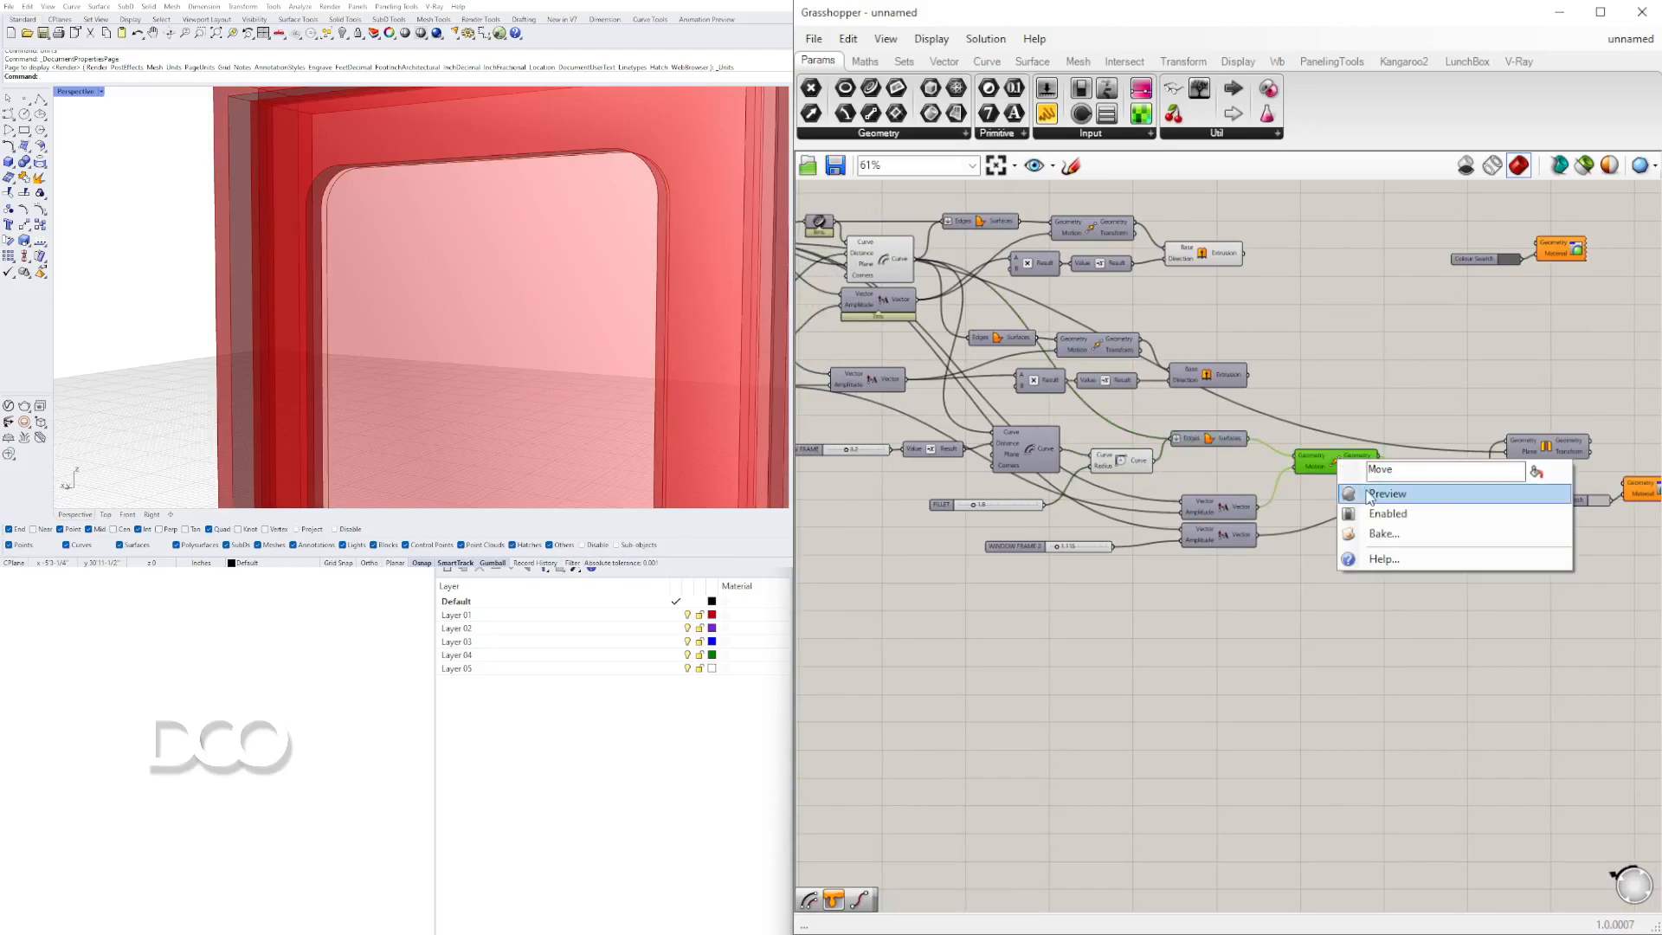
pyautogui.click(1365, 490)
pyautogui.moveTo(1346, 472)
pyautogui.mouseDown()
pyautogui.moveTo(1347, 489)
pyautogui.moveTo(1322, 463)
pyautogui.mouseUp()
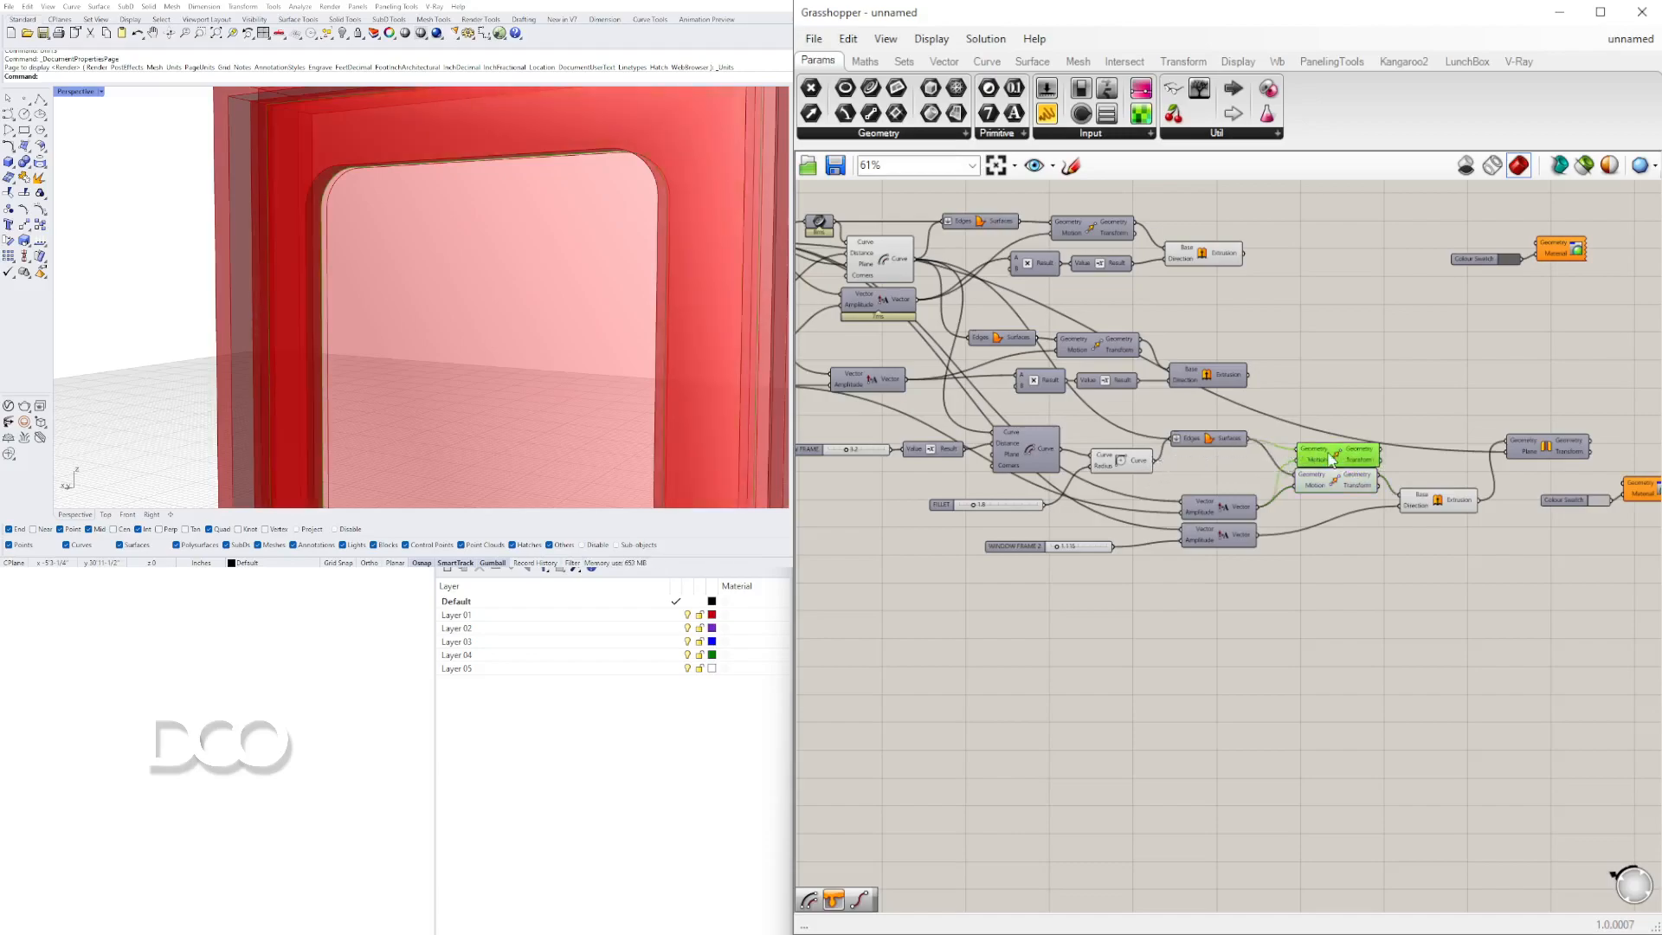
pyautogui.moveTo(1332, 453); pyautogui.dragTo(1334, 450)
# Turn off the previews of the original Move component and the Fillet component
pyautogui.rightClick(1330, 481)
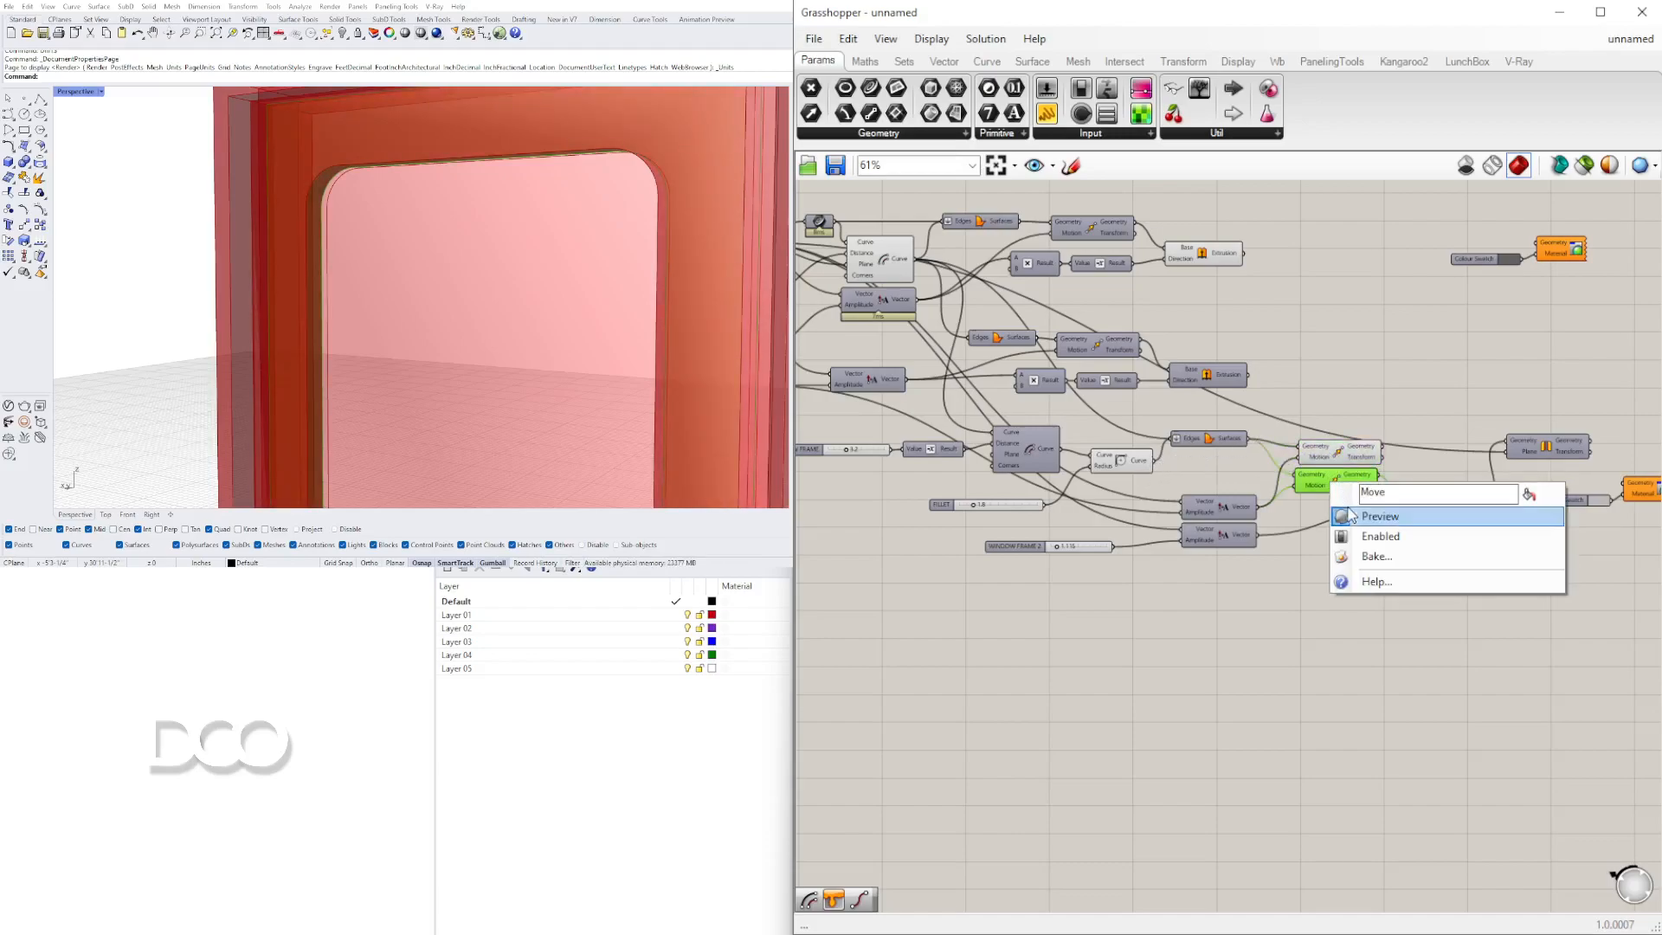
pyautogui.click(1352, 515)
pyautogui.rightClick(1116, 462)
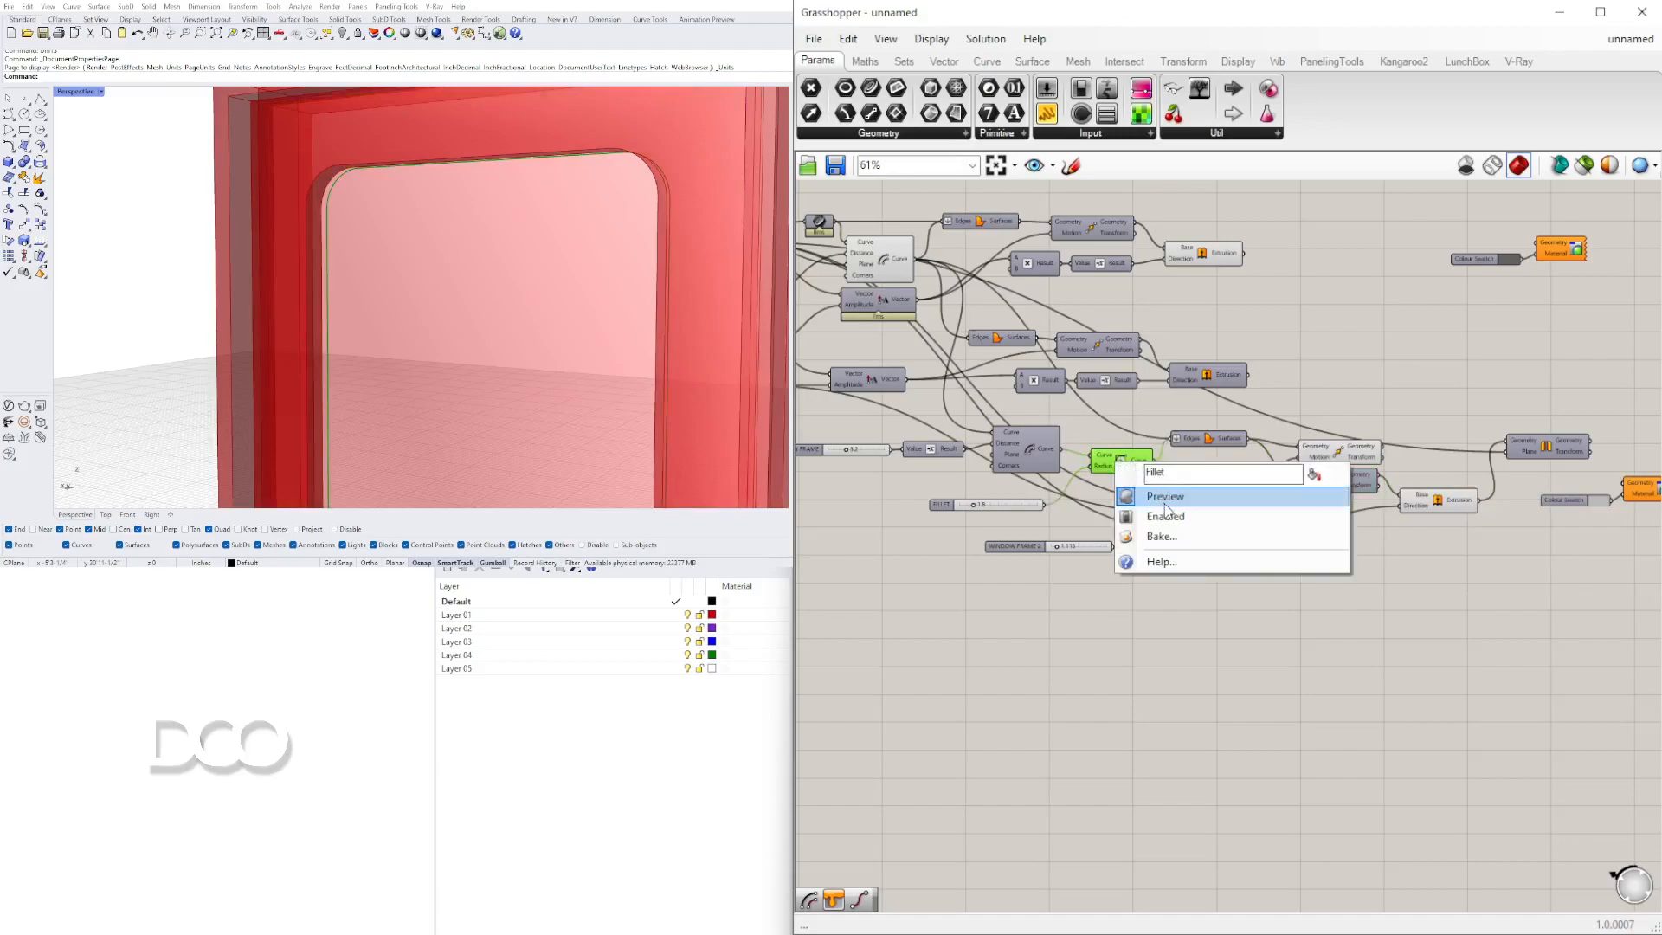
pyautogui.click(1144, 495)
# Feed the Fillet curve into the duplicated Move component's Geometry input and check the moved curve in the model
pyautogui.click(1333, 450)
pyautogui.moveTo(553, 256); pyautogui.dragTo(558, 291, button='right')
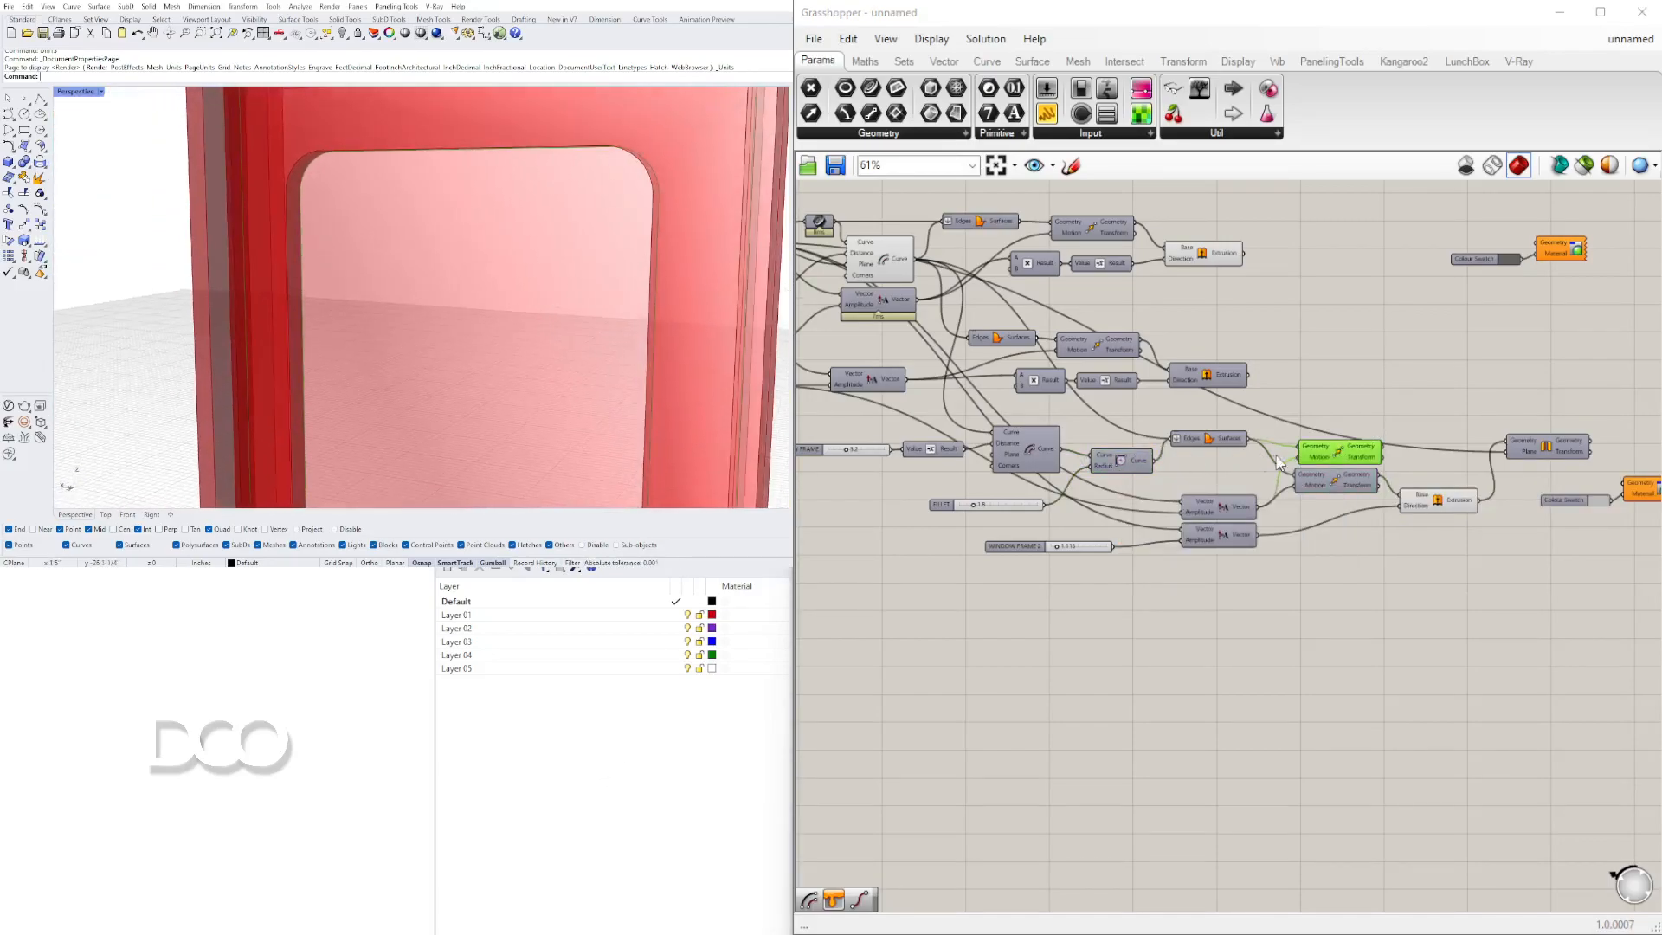
pyautogui.moveTo(1156, 460); pyautogui.dragTo(1296, 454)
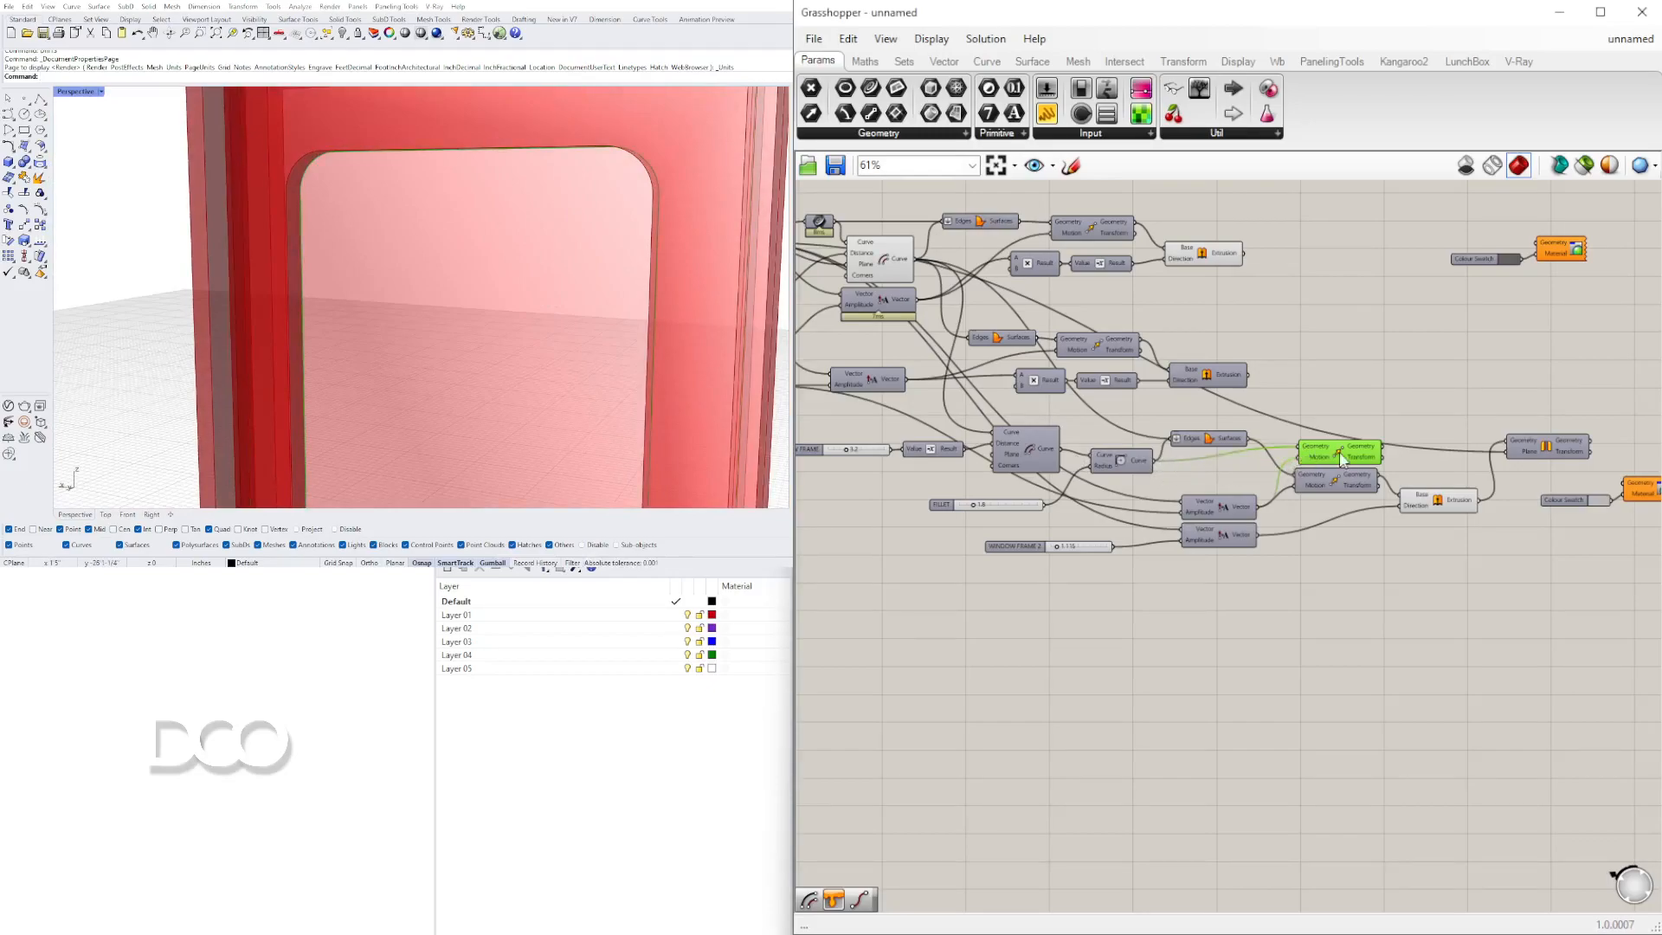
pyautogui.scroll(-6, 372, 228)
pyautogui.moveTo(374, 227)
pyautogui.mouseDown(button='right')
pyautogui.moveTo(381, 260)
pyautogui.moveTo(364, 238)
pyautogui.mouseUp(button='right')
pyautogui.scroll(5, 364, 238)
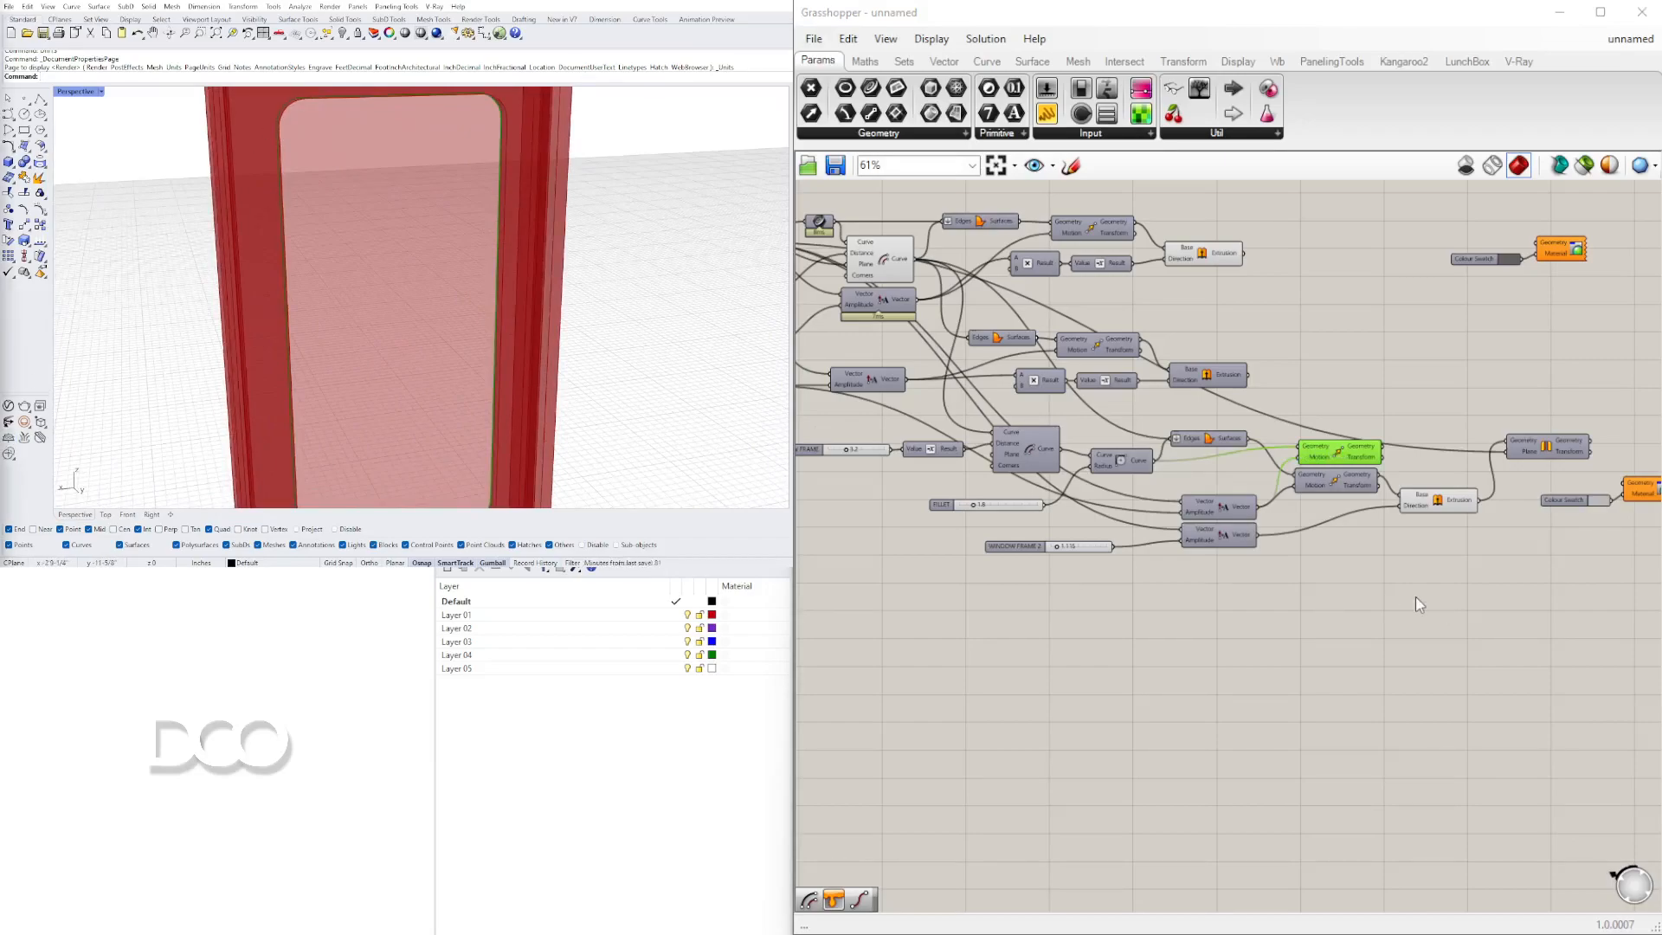
pyautogui.scroll(-4, 549, 336)
pyautogui.moveTo(474, 333); pyautogui.dragTo(475, 275, button='right')
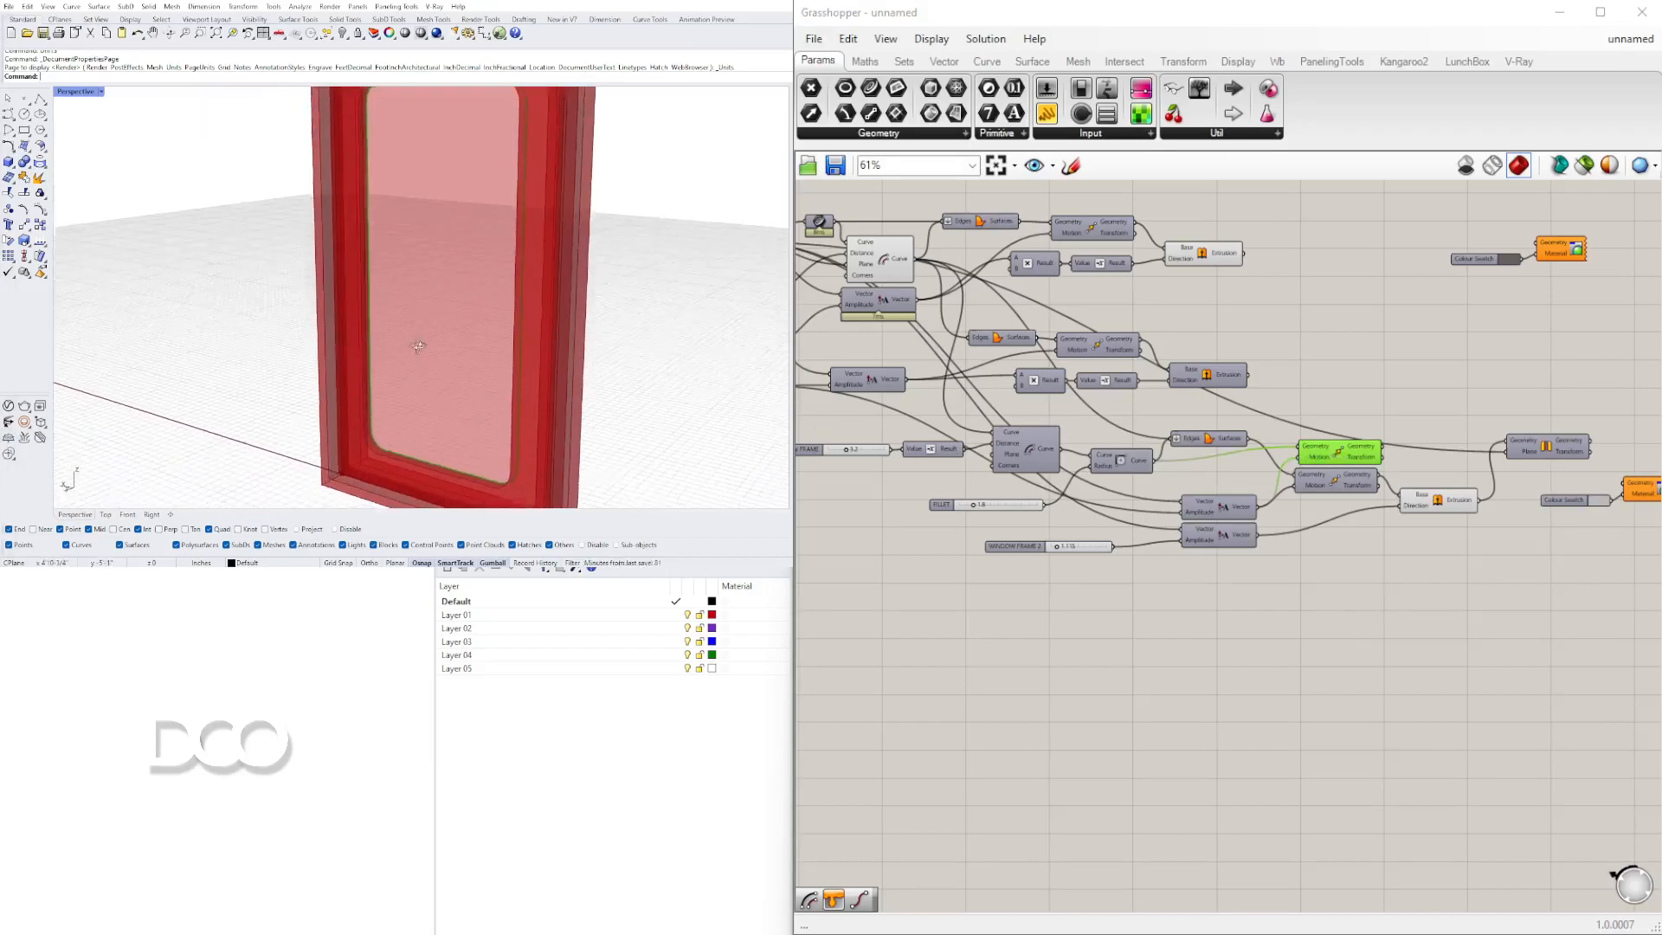
# Add an Offset Curve component below the final Extrusion and feed it the duplicated Move component's geometry
pyautogui.scroll(4, 376, 455)
pyautogui.moveTo(376, 454); pyautogui.dragTo(293, 442, button='right')
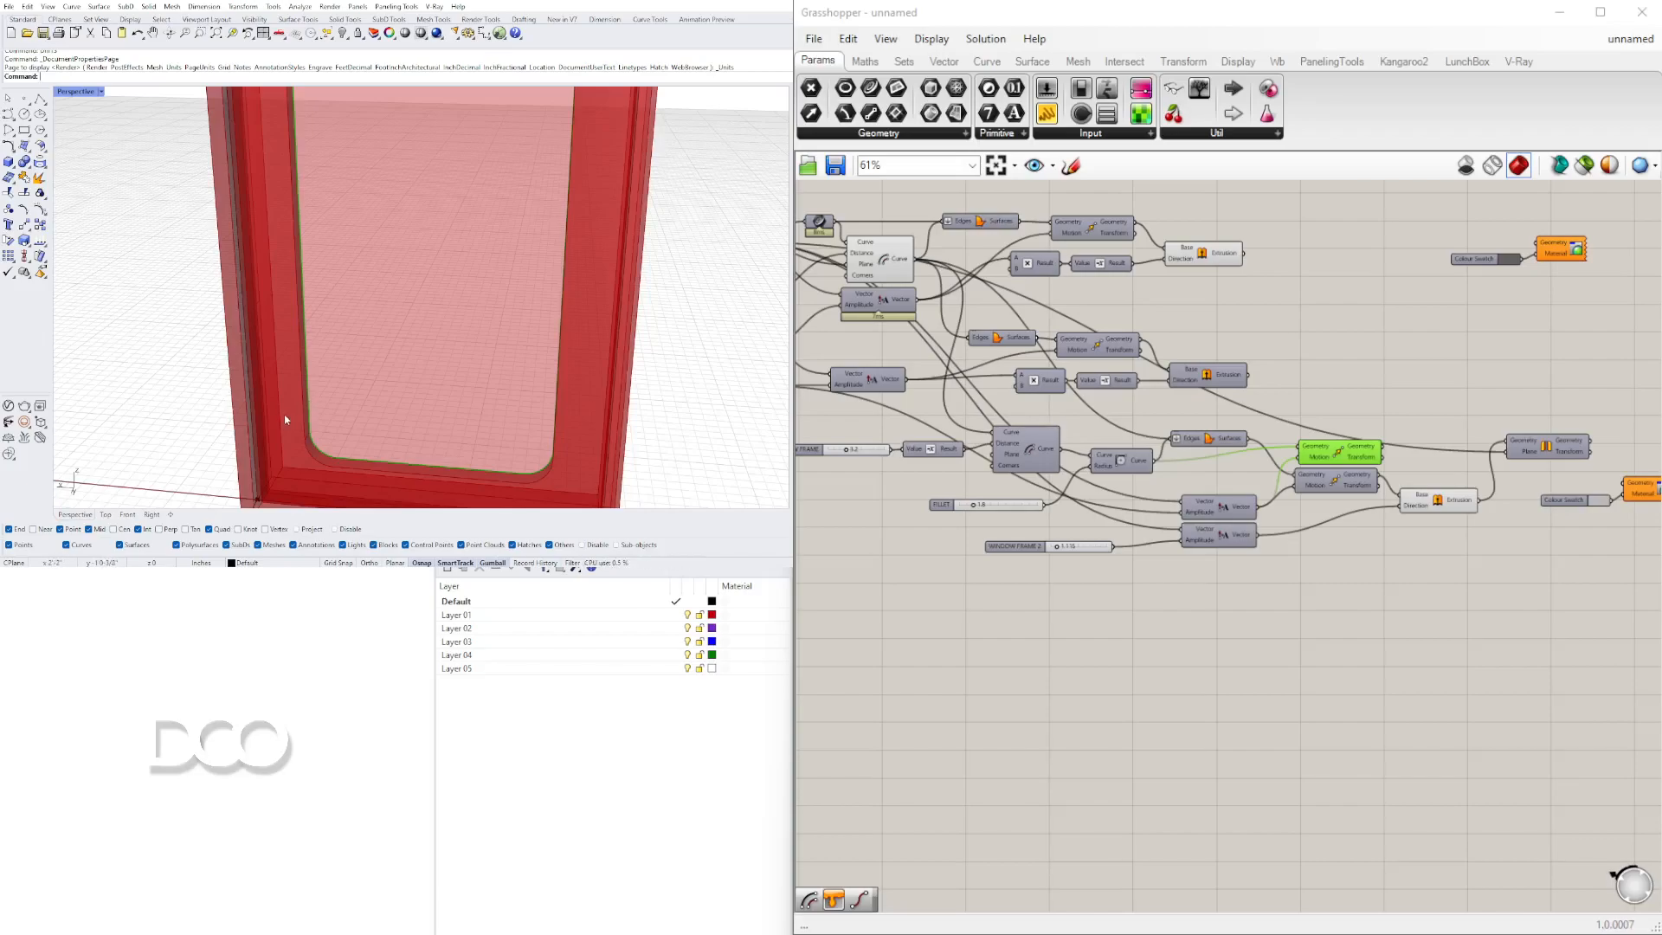
pyautogui.moveTo(1520, 576); pyautogui.dragTo(1183, 558, button='right')
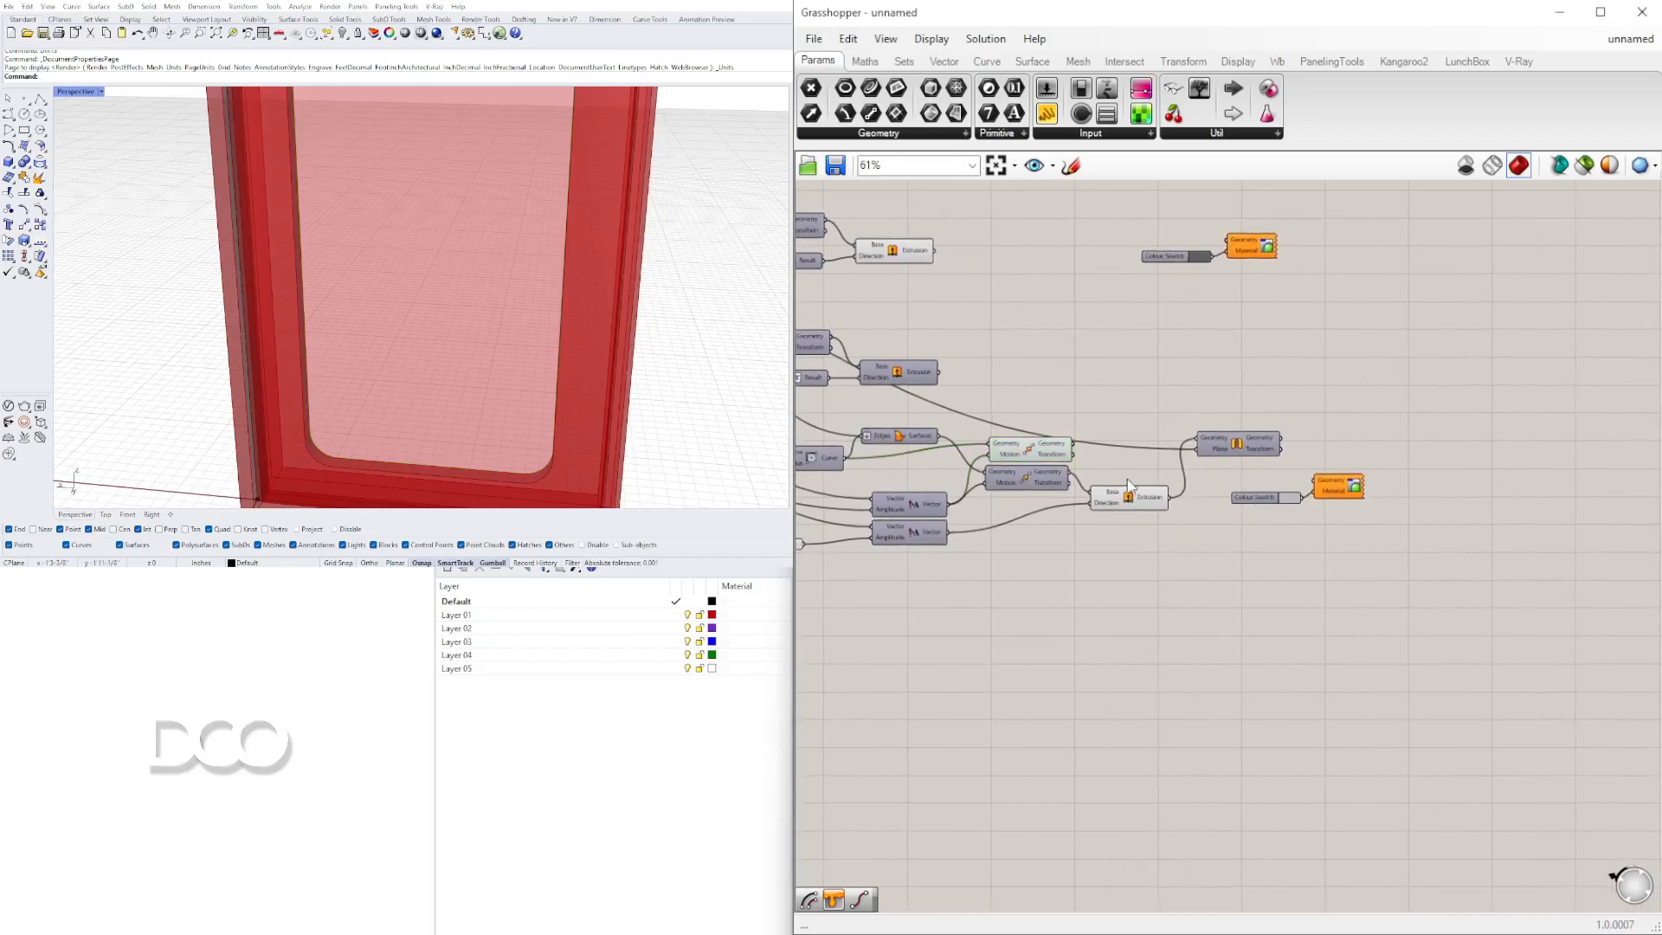
pyautogui.click(1028, 450)
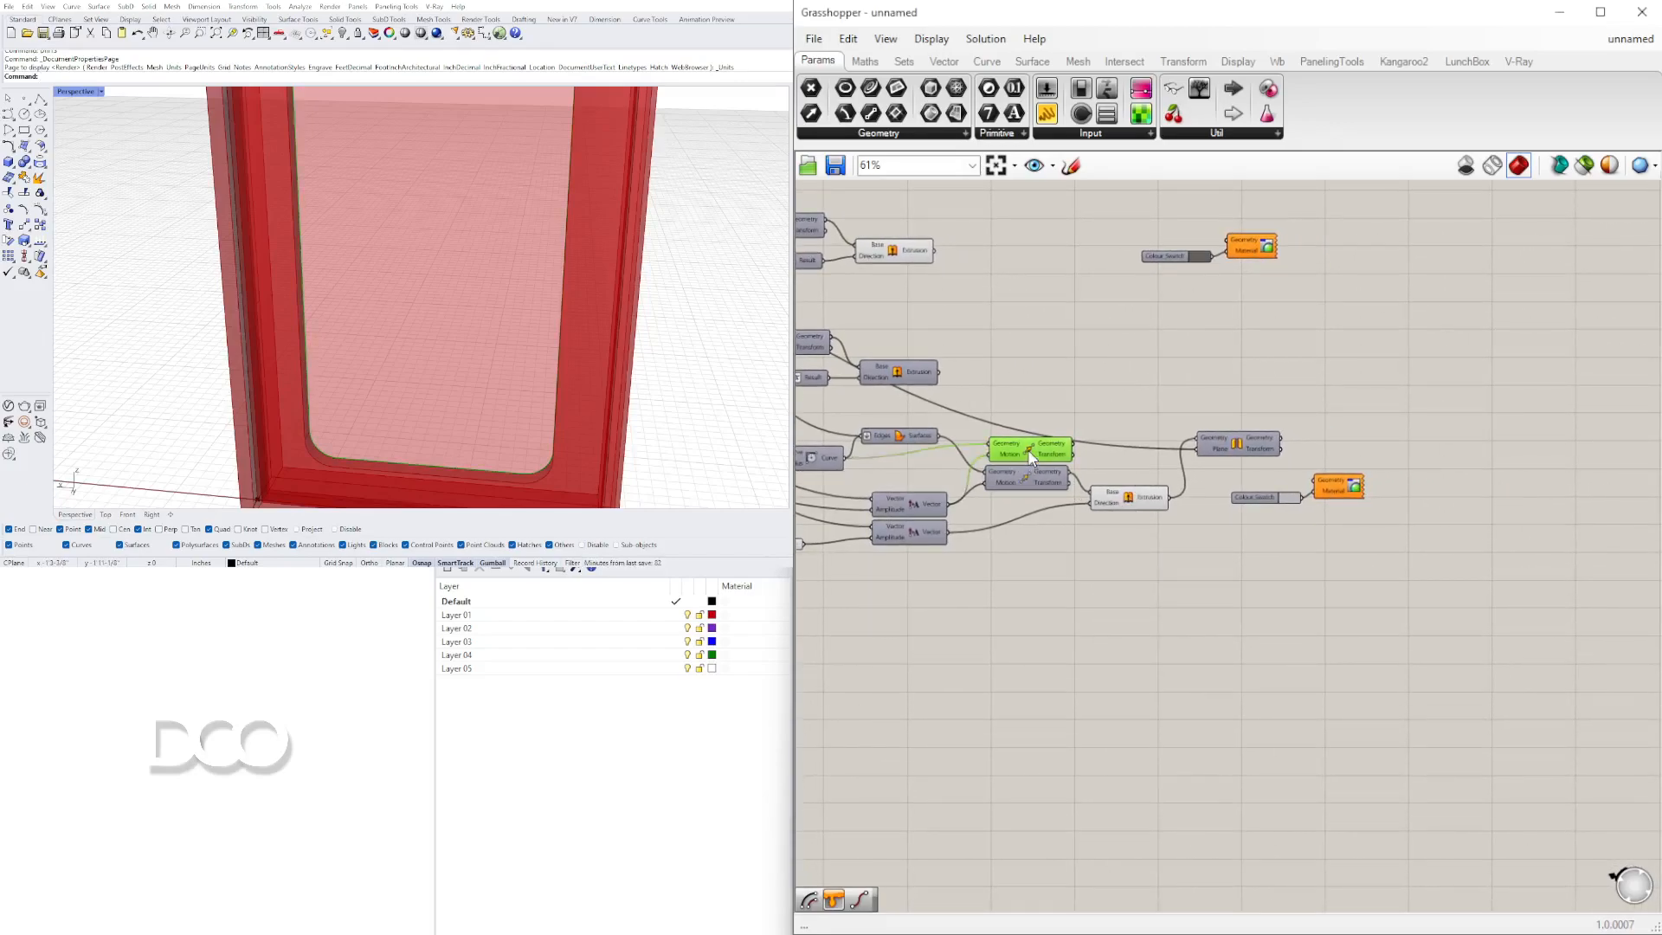
pyautogui.doubleClick(1163, 630)
pyautogui.write('offs')
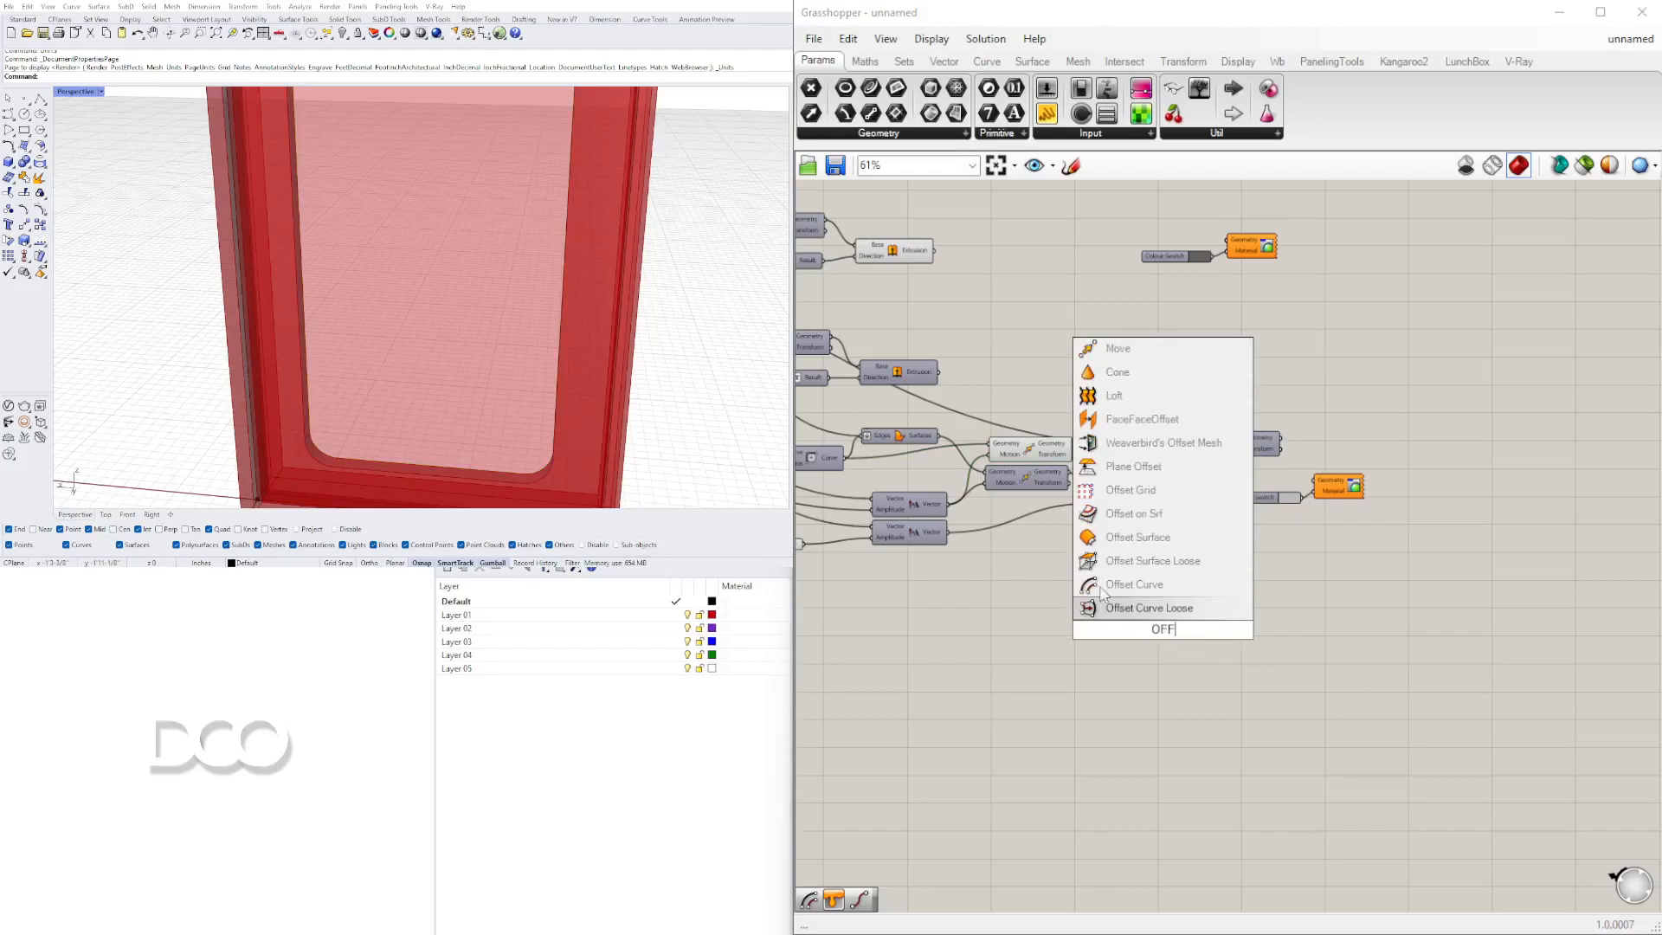
pyautogui.click(1118, 584)
pyautogui.moveTo(1122, 571); pyautogui.dragTo(1250, 589)
# Add a new Move component beside the Offset Curve and feed the offset curve into its Geometry input
pyautogui.doubleClick(1340, 599)
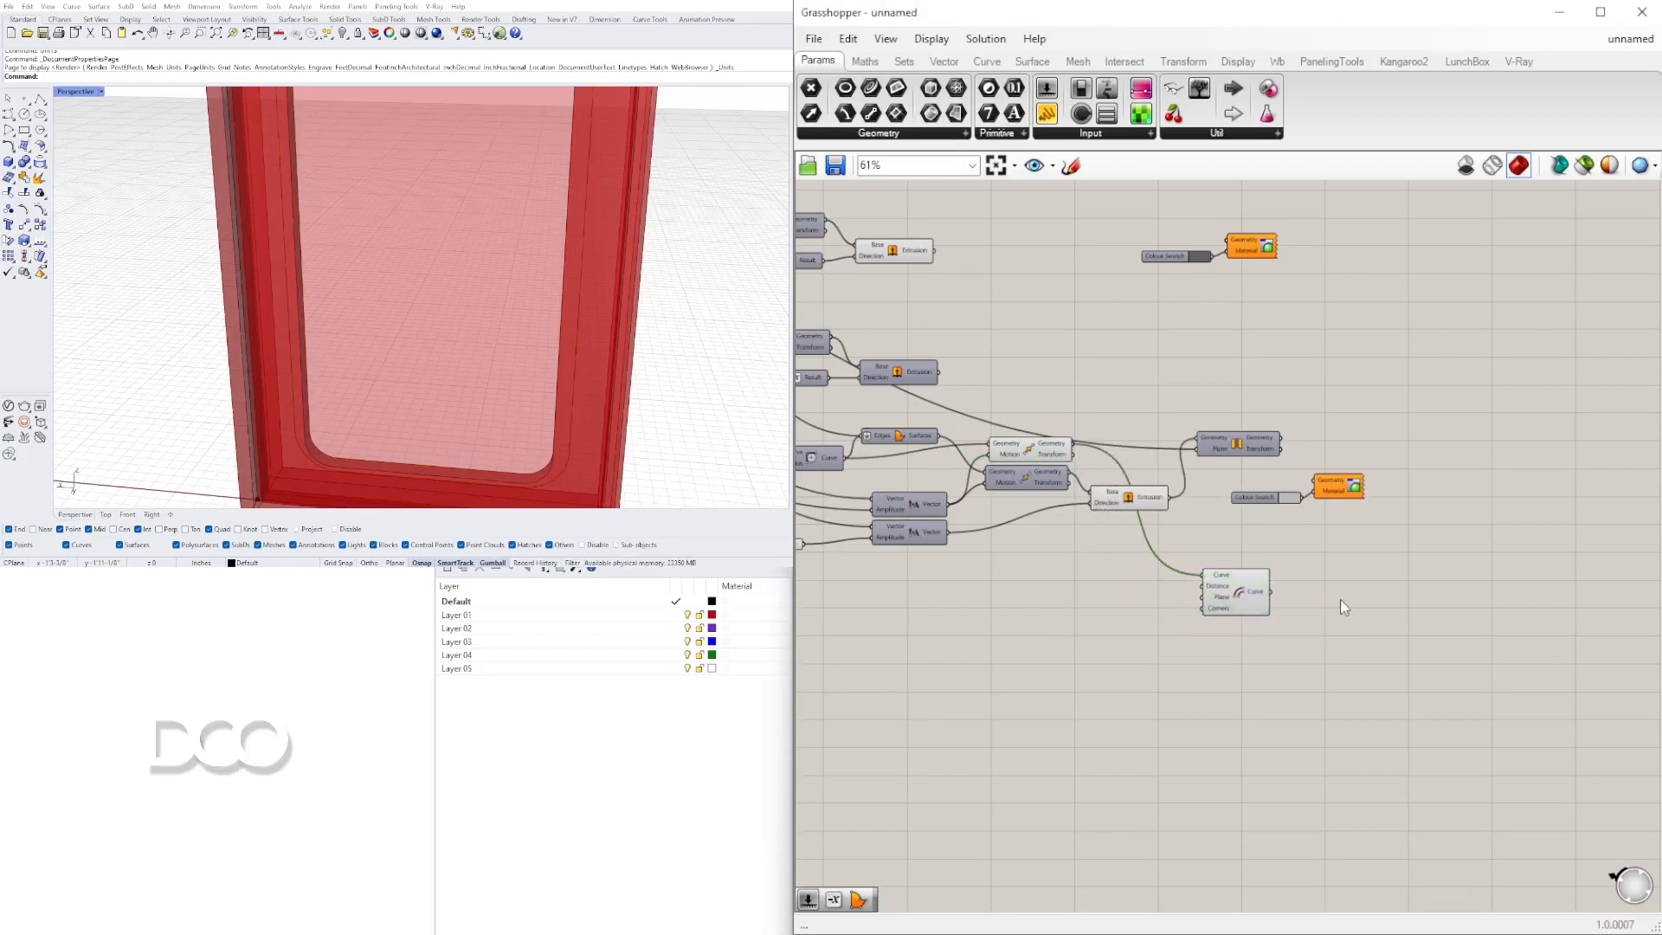
pyautogui.write('MOVE')
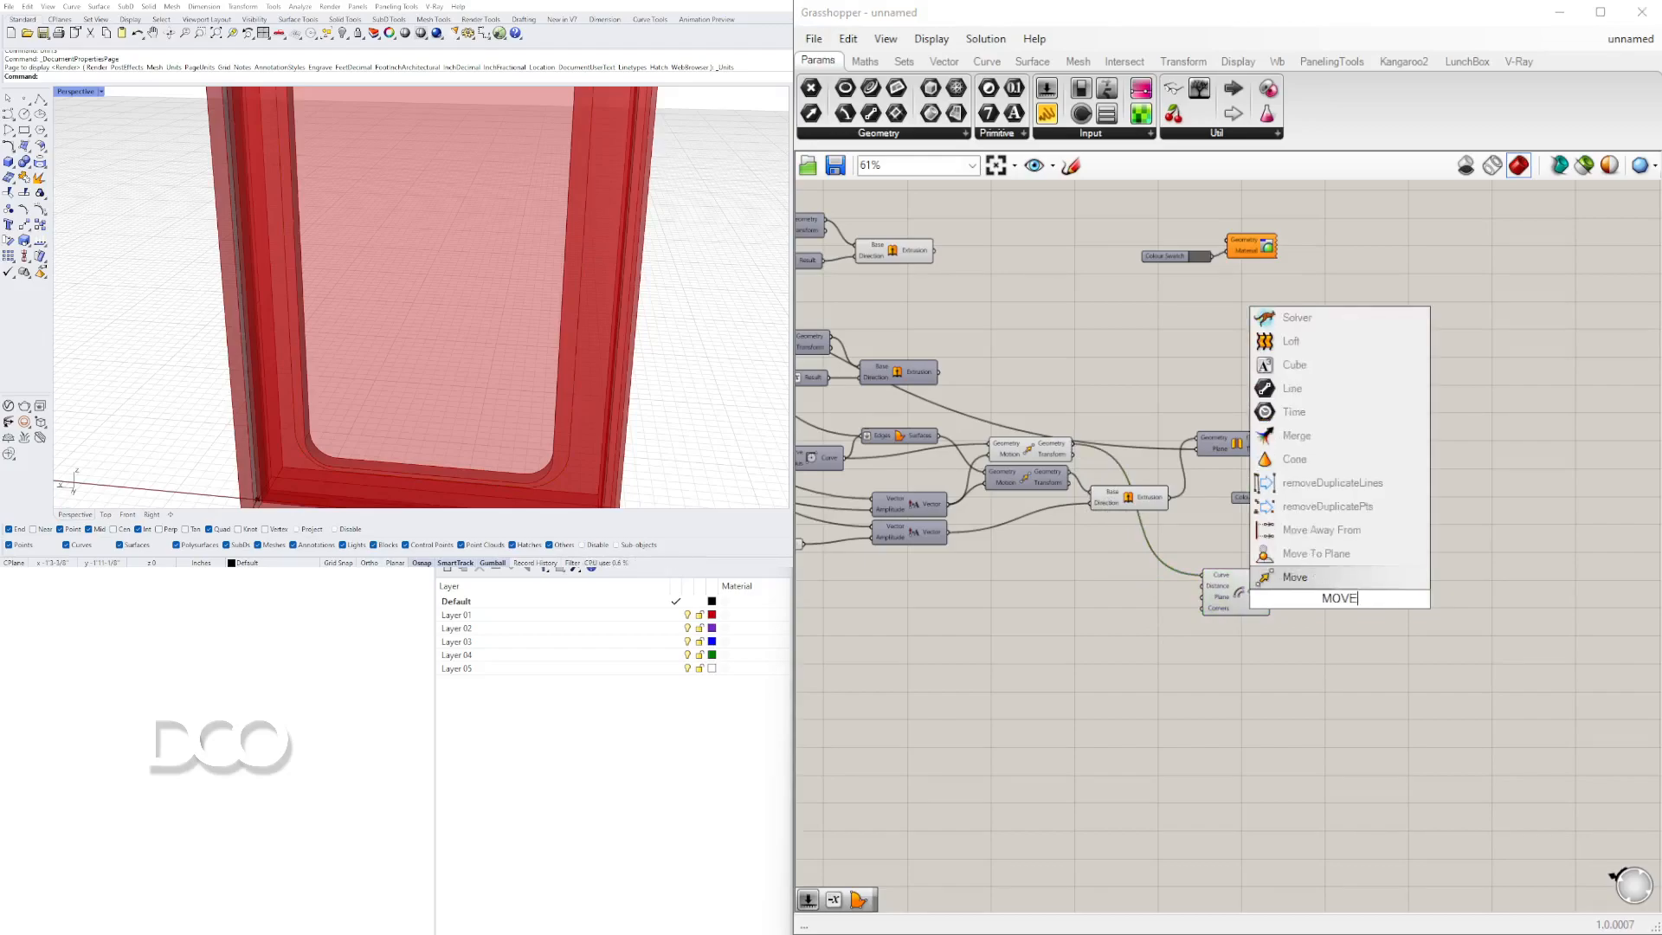
pyautogui.press('Return')
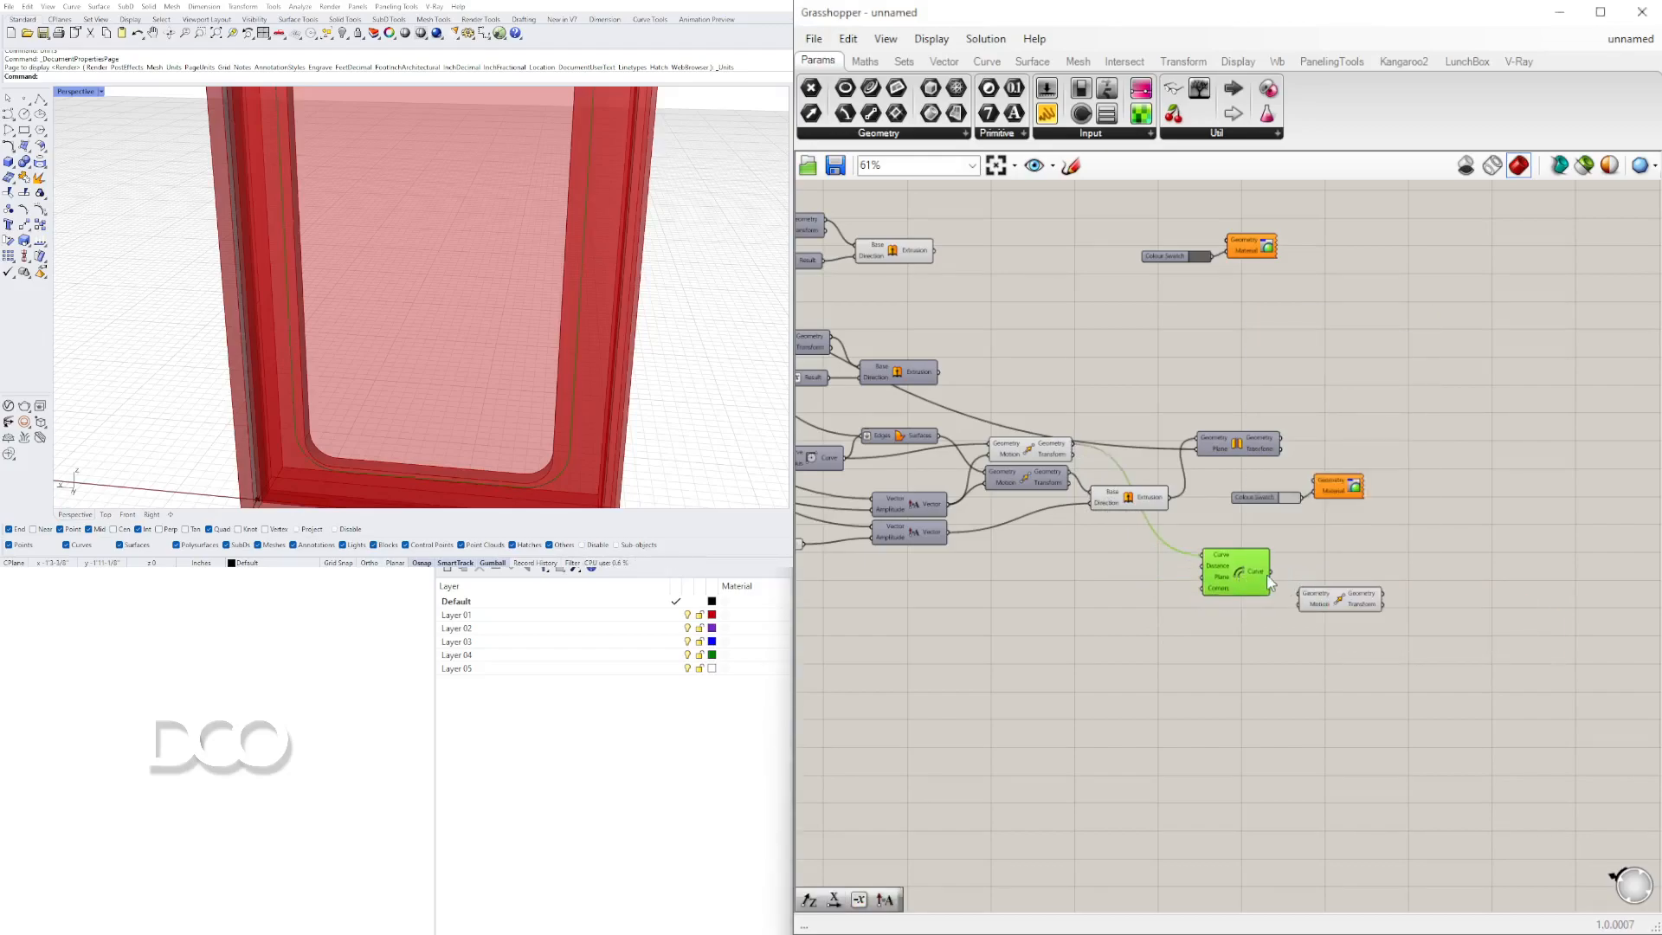
pyautogui.moveTo(1344, 603); pyautogui.dragTo(1351, 608)
# Duplicate the WINDOW FRAME 2 slider with its vector Amplitude component and feed the copied vector into the new Move component's Motion input
pyautogui.click(1045, 624)
pyautogui.moveTo(1035, 605); pyautogui.dragTo(1305, 579, button='right')
pyautogui.moveTo(1208, 565); pyautogui.dragTo(1007, 517)
pyautogui.keyDown('alt'); pyautogui.moveTo(1165, 508); pyautogui.dragTo(1165, 575); pyautogui.keyUp('alt')
pyautogui.moveTo(1245, 597); pyautogui.dragTo(1087, 584, button='right')
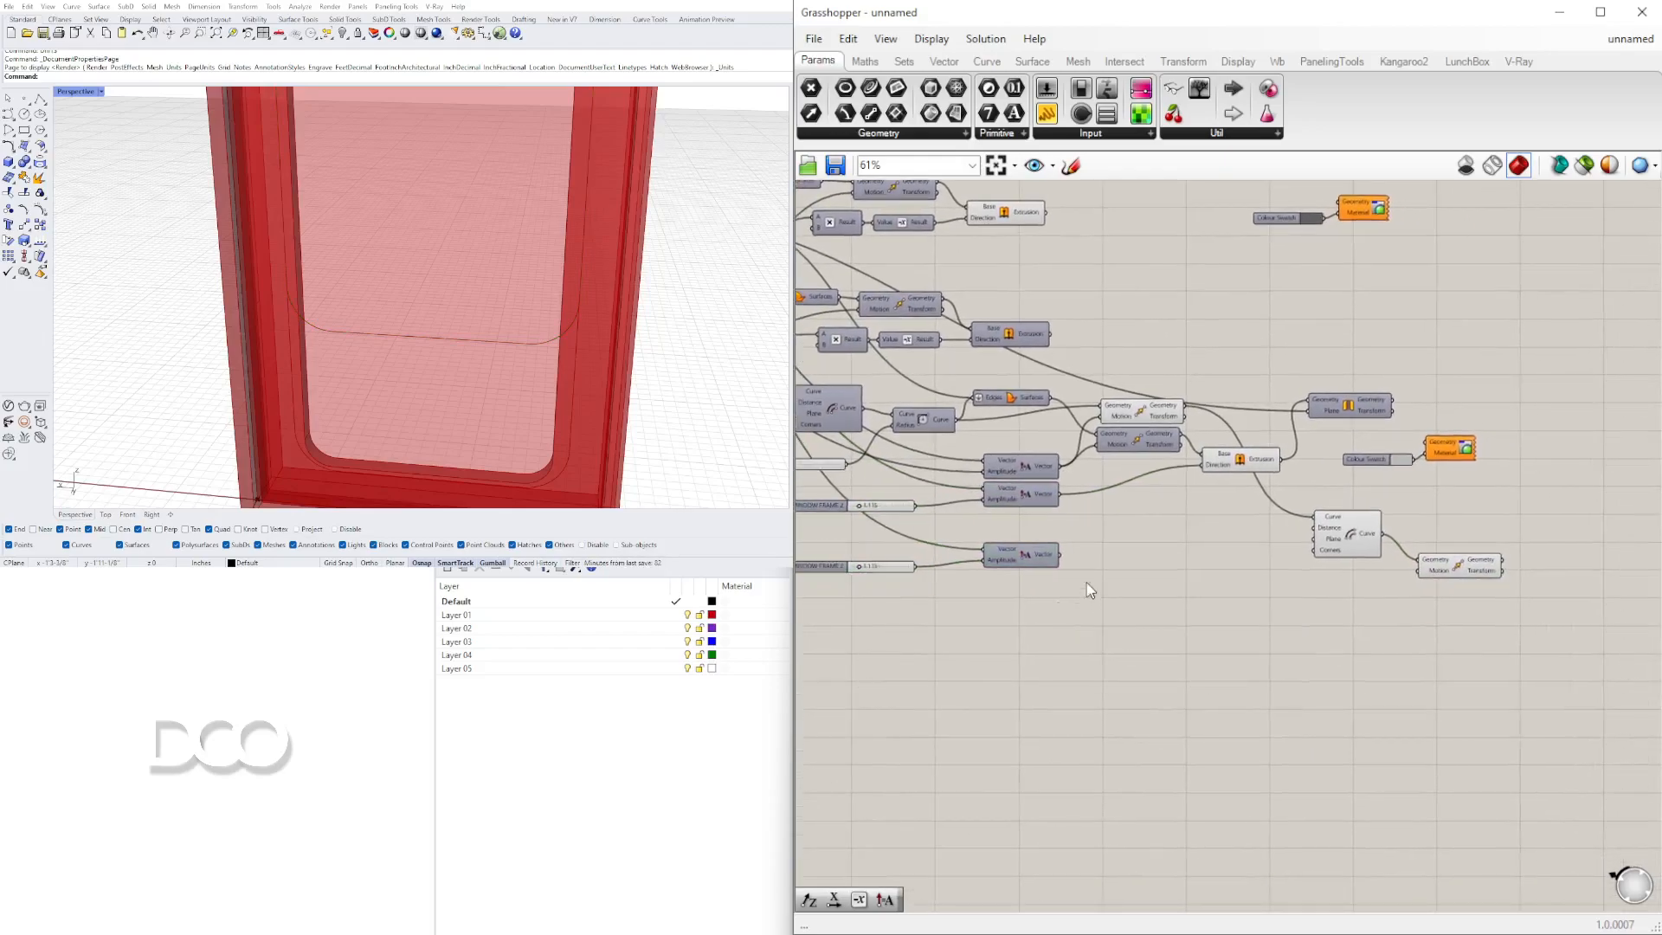
pyautogui.moveTo(1129, 564); pyautogui.dragTo(1423, 570)
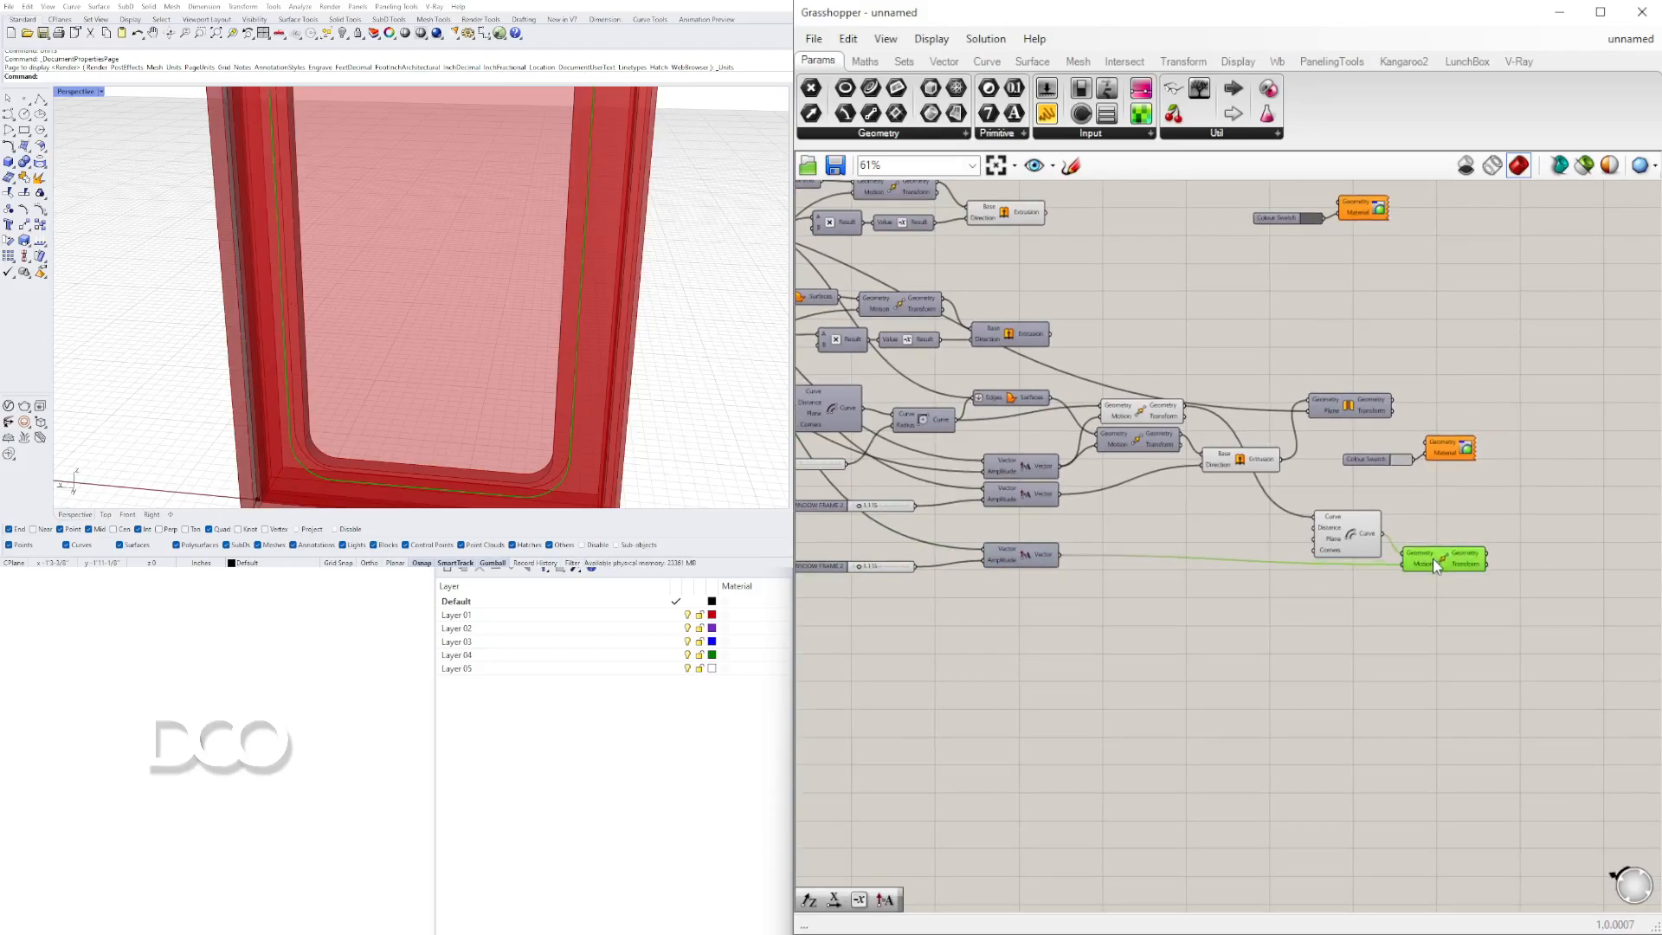
# Turn off the Offset Curve preview and select both curve Move components to compare their results in the model
pyautogui.click(1358, 526)
pyautogui.rightClick(1351, 530)
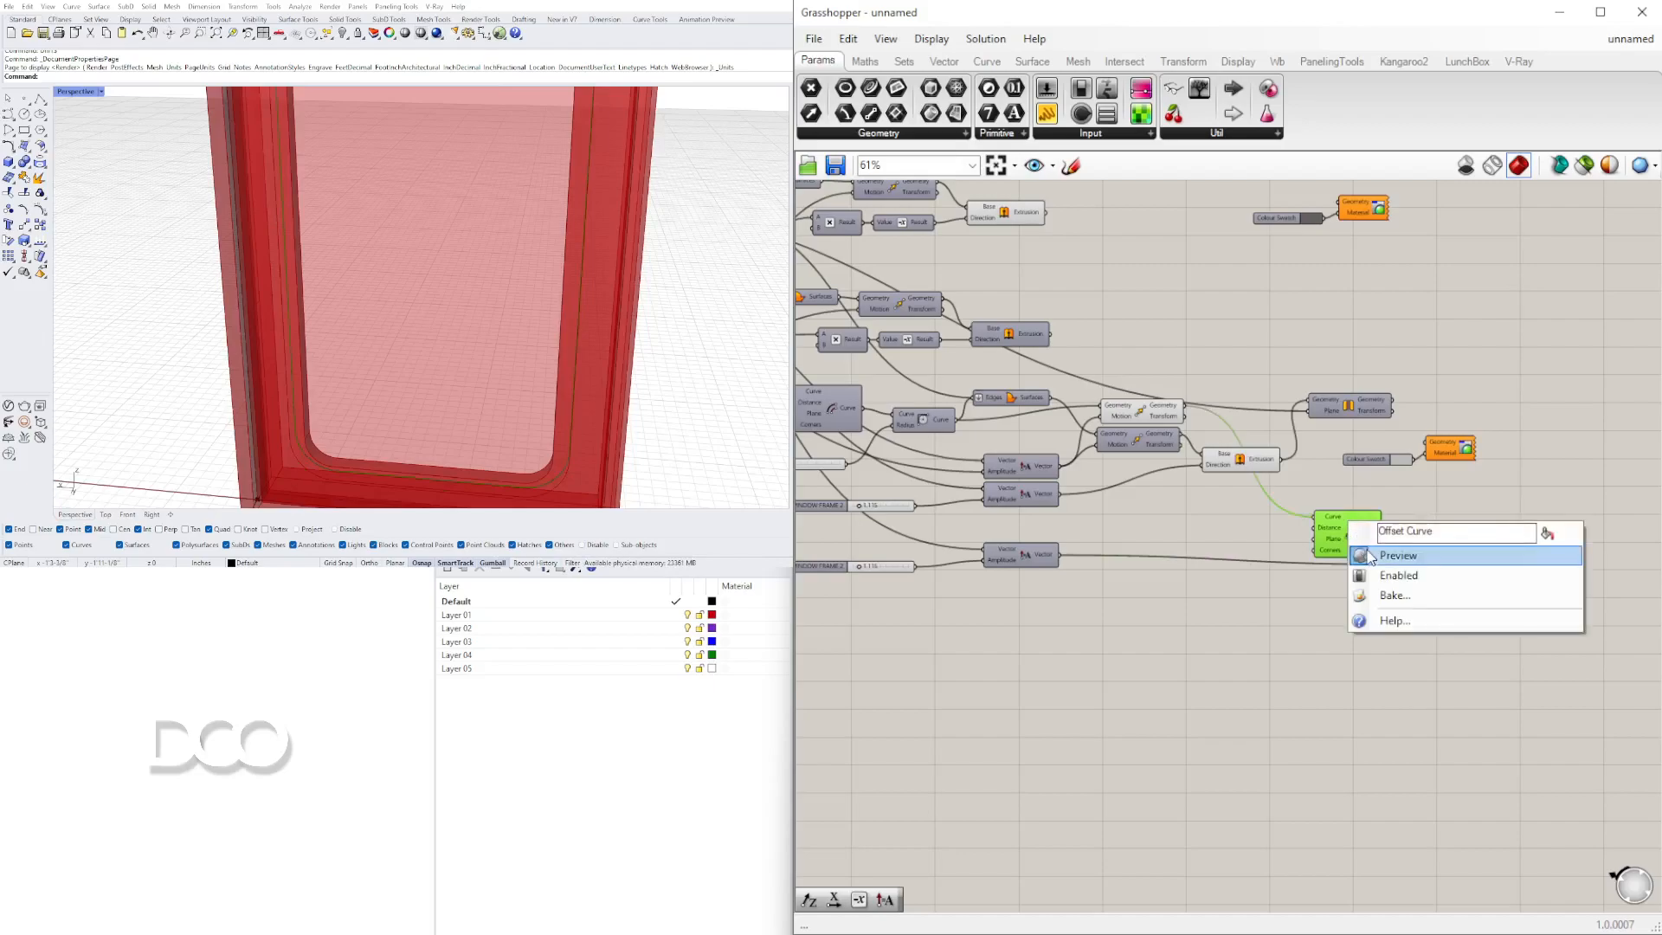
pyautogui.click(1143, 413)
pyautogui.keyDown('shift'); pyautogui.click(1436, 567); pyautogui.keyUp('shift')
pyautogui.moveTo(412, 325); pyautogui.dragTo(625, 348, button='right')
# Drive the copied vector's Amplitude with the original WINDOW FRAME 2 slider and delete the duplicate slider
pyautogui.moveTo(1023, 604); pyautogui.dragTo(1195, 593, button='right')
pyautogui.scroll(1, 1126, 514)
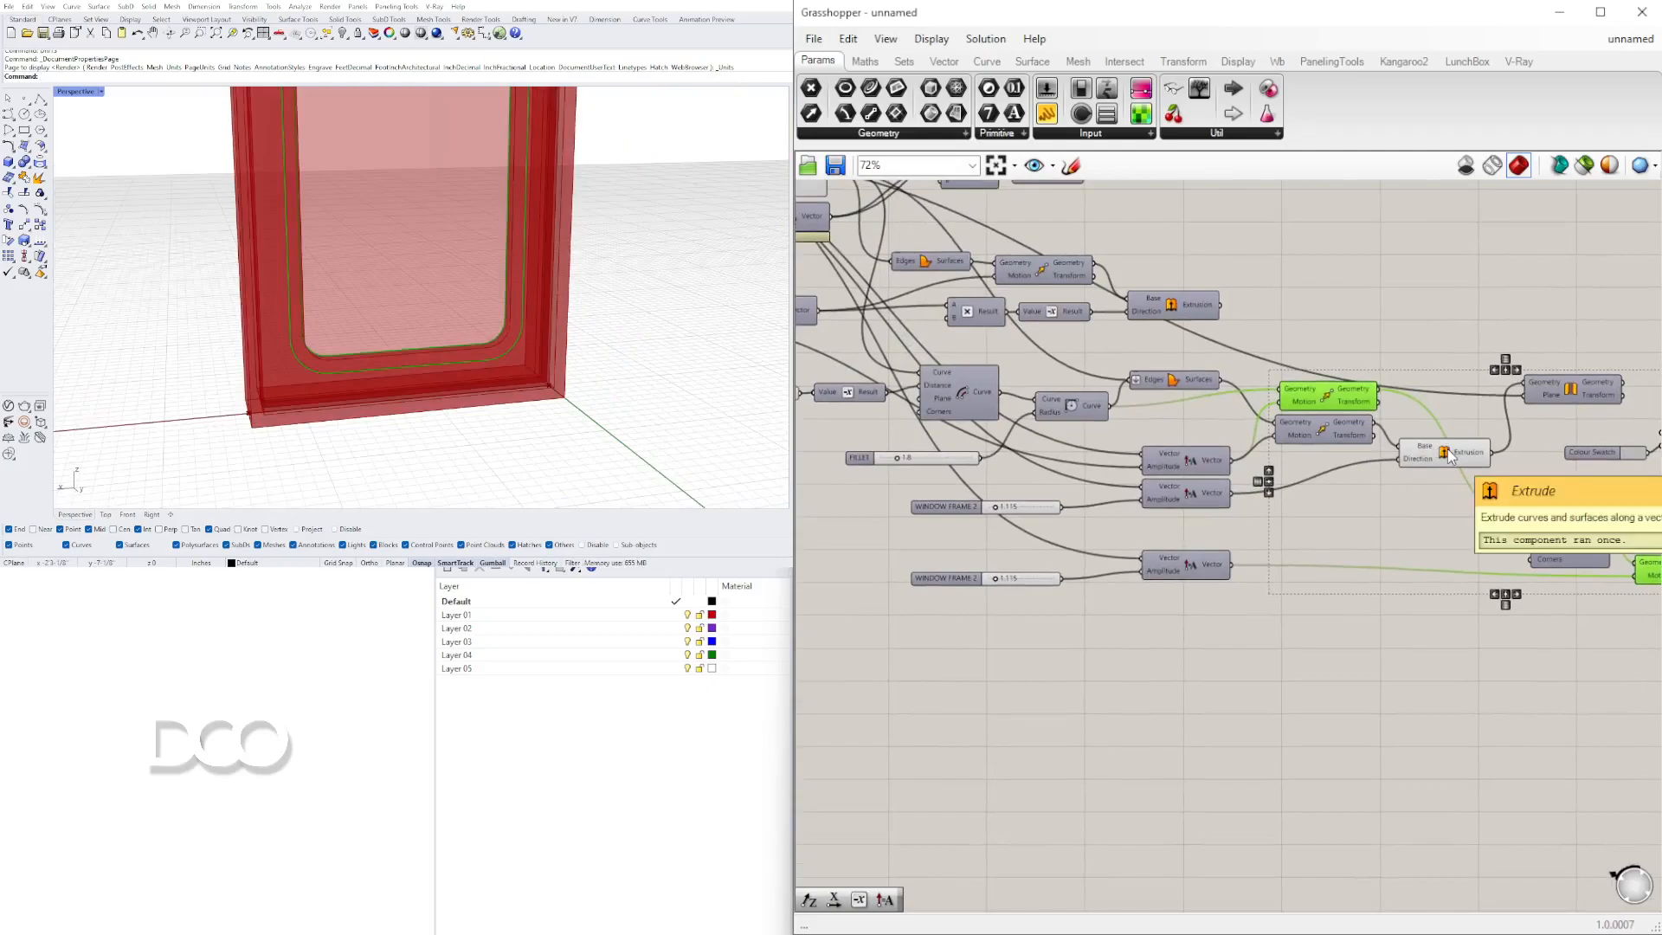
pyautogui.click(1450, 456)
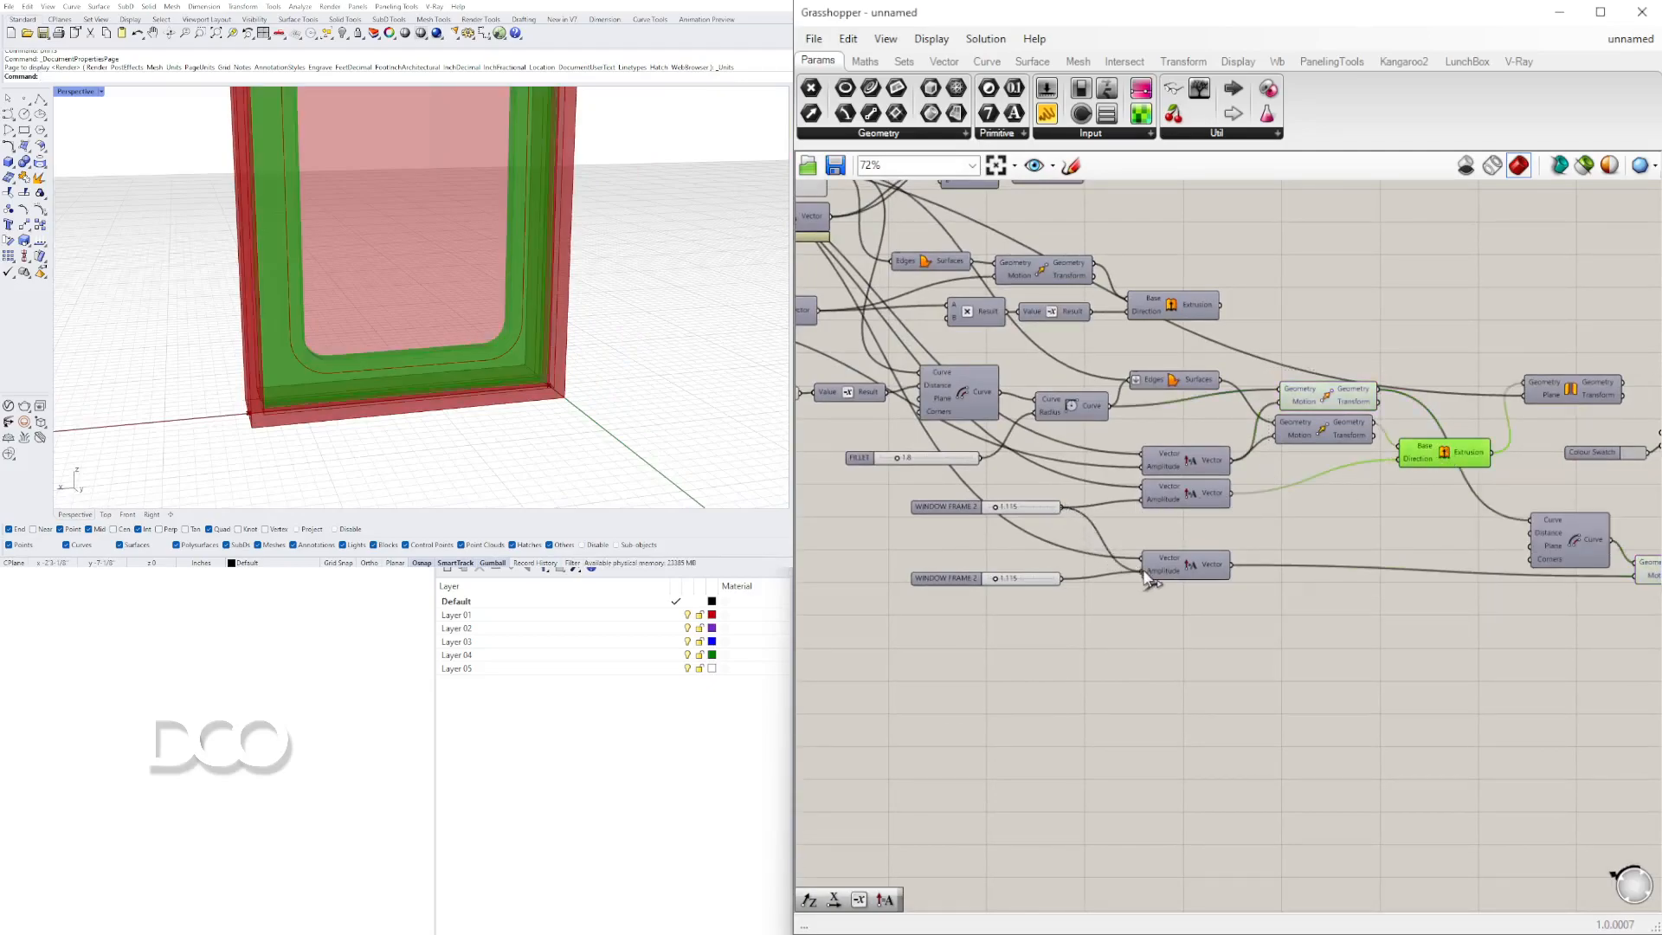
pyautogui.click(1013, 584)
pyautogui.press('Delete')
pyautogui.scroll(-3, 1145, 596)
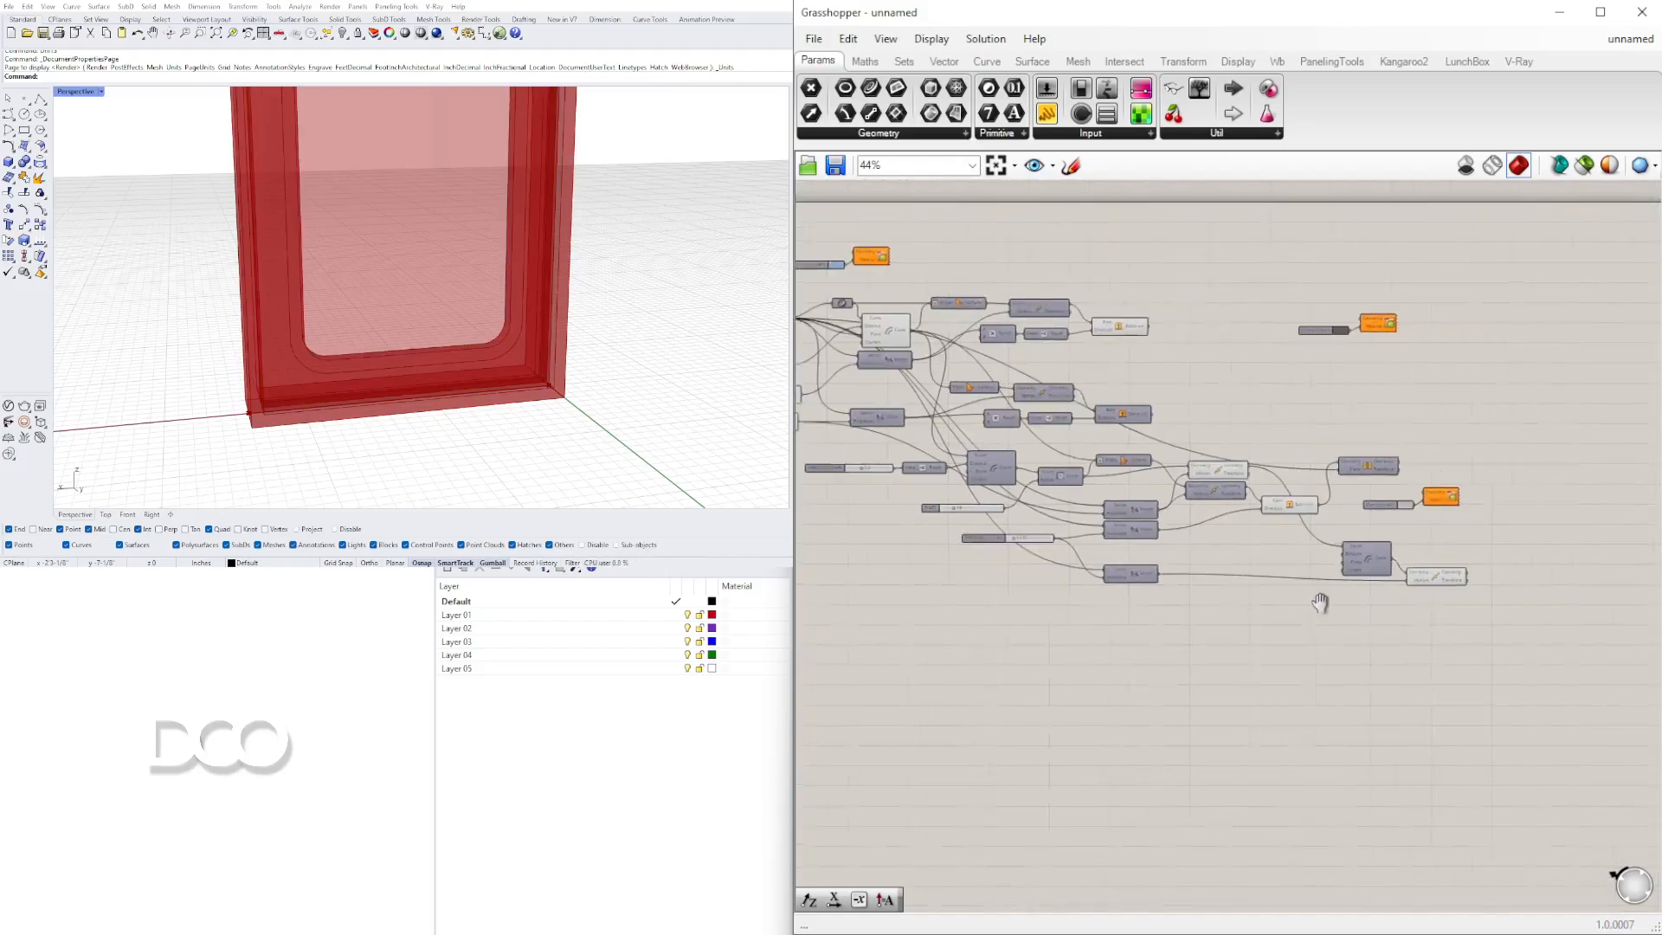
# Examine the moved offset curve in the model and turn the Offset Curve preview back on
pyautogui.moveTo(1357, 602); pyautogui.dragTo(1238, 598, button='right')
pyautogui.scroll(4, 1361, 567)
pyautogui.click(1360, 564)
pyautogui.moveTo(490, 319); pyautogui.dragTo(364, 322, button='right')
pyautogui.scroll(3, 1507, 554)
pyautogui.moveTo(1197, 597); pyautogui.dragTo(1197, 607)
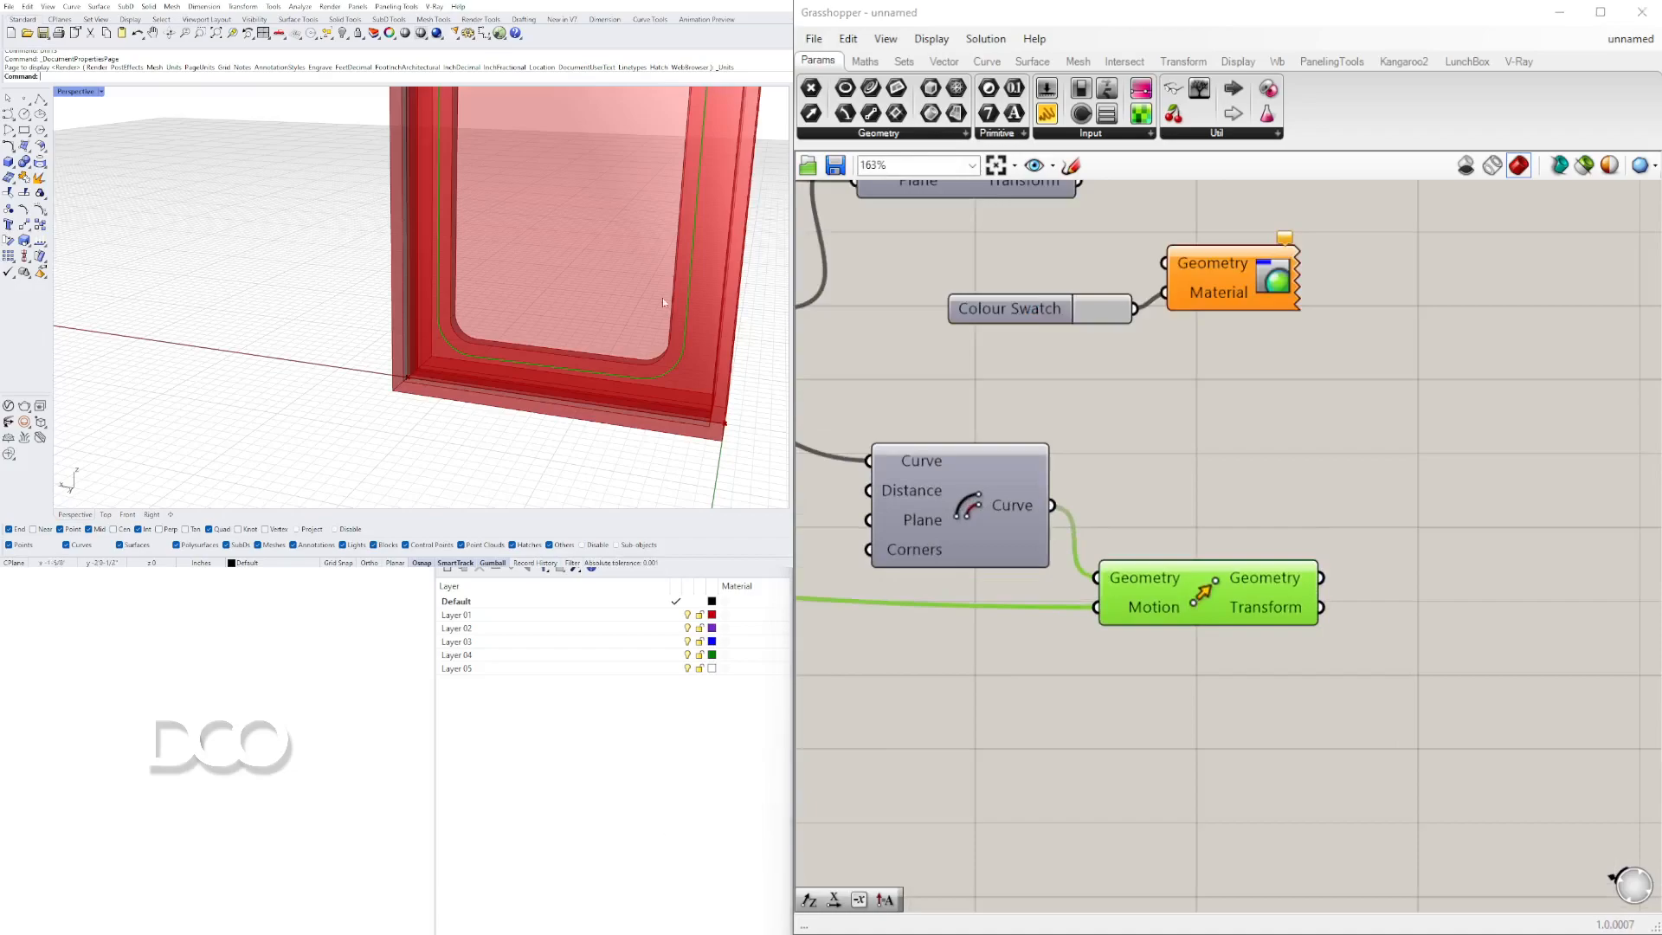
pyautogui.scroll(-2, 559, 299)
pyautogui.moveTo(964, 499); pyautogui.dragTo(967, 501)
pyautogui.rightClick(968, 501)
pyautogui.click(989, 538)
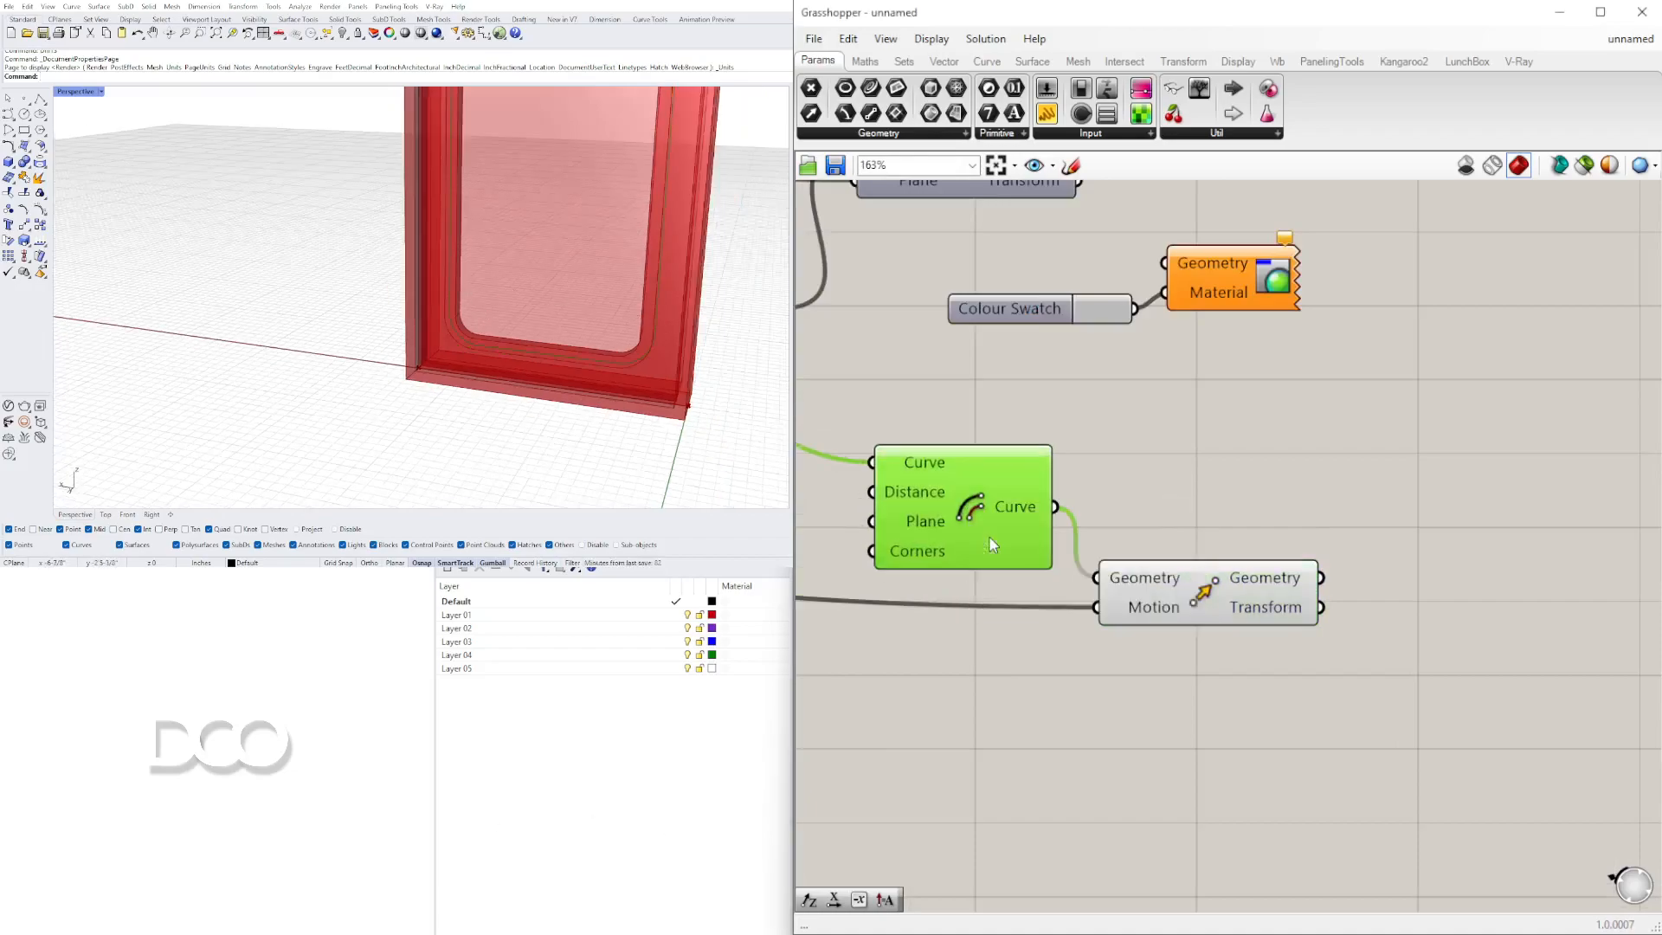
pyautogui.click(1159, 464)
# Turn off the previews of all upstream window components, leaving out the Offset Curve and its Move component
pyautogui.scroll(-8, 1490, 542)
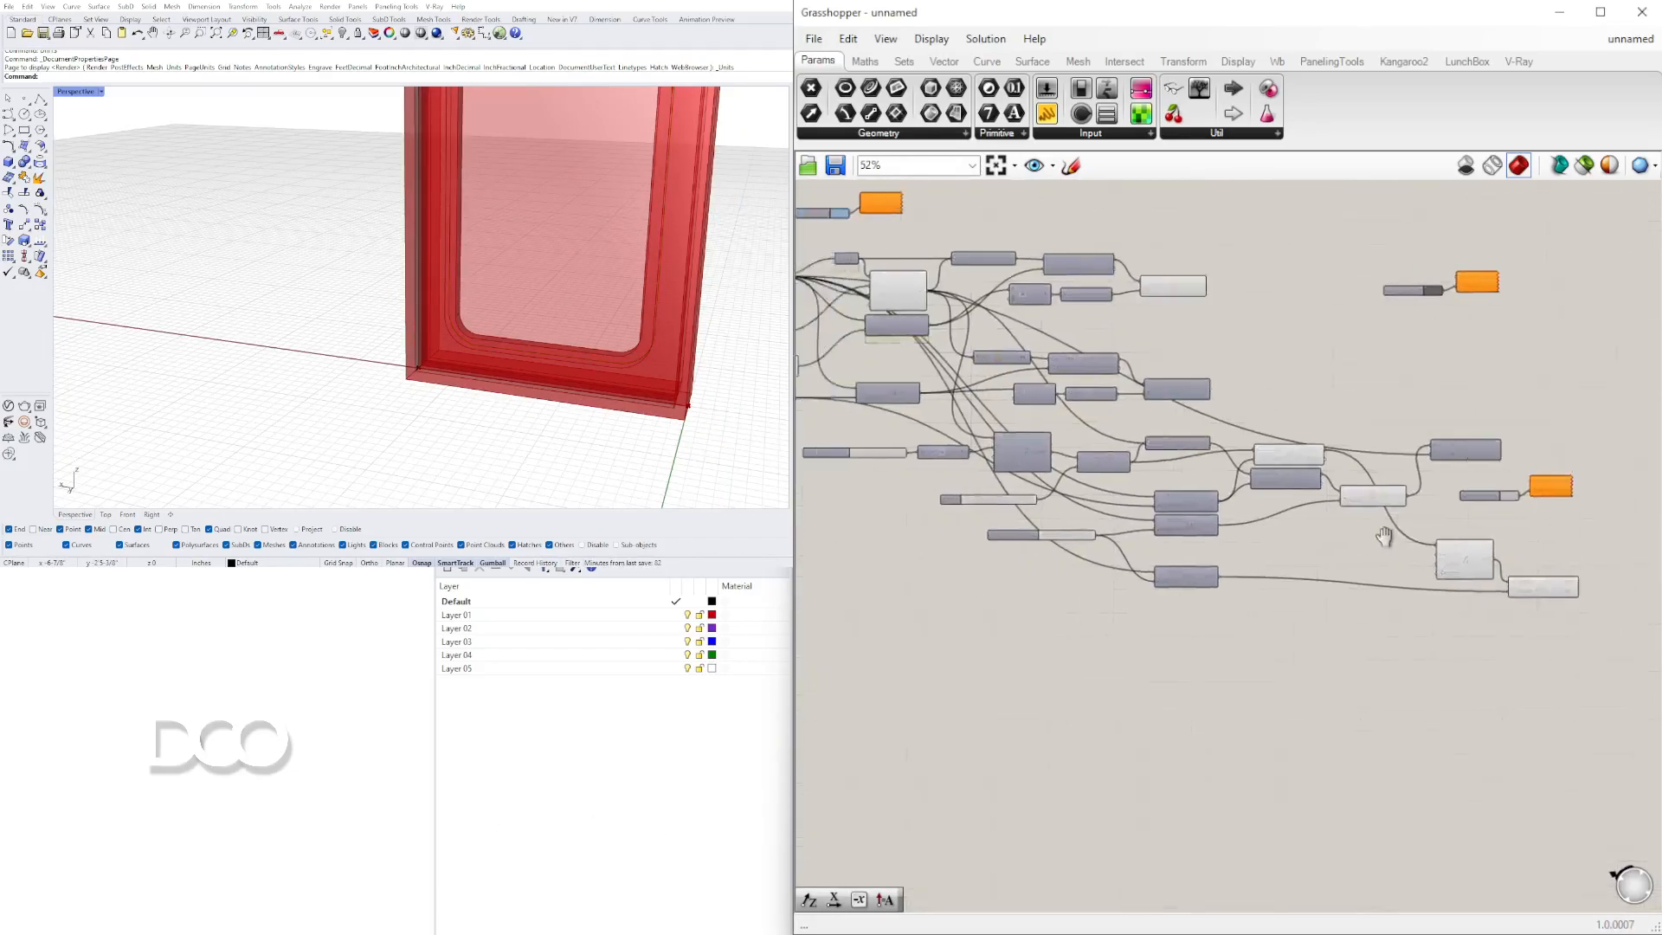
pyautogui.moveTo(1462, 618); pyautogui.dragTo(991, 355)
pyautogui.scroll(-1, 991, 355)
pyautogui.middleClick(1014, 355)
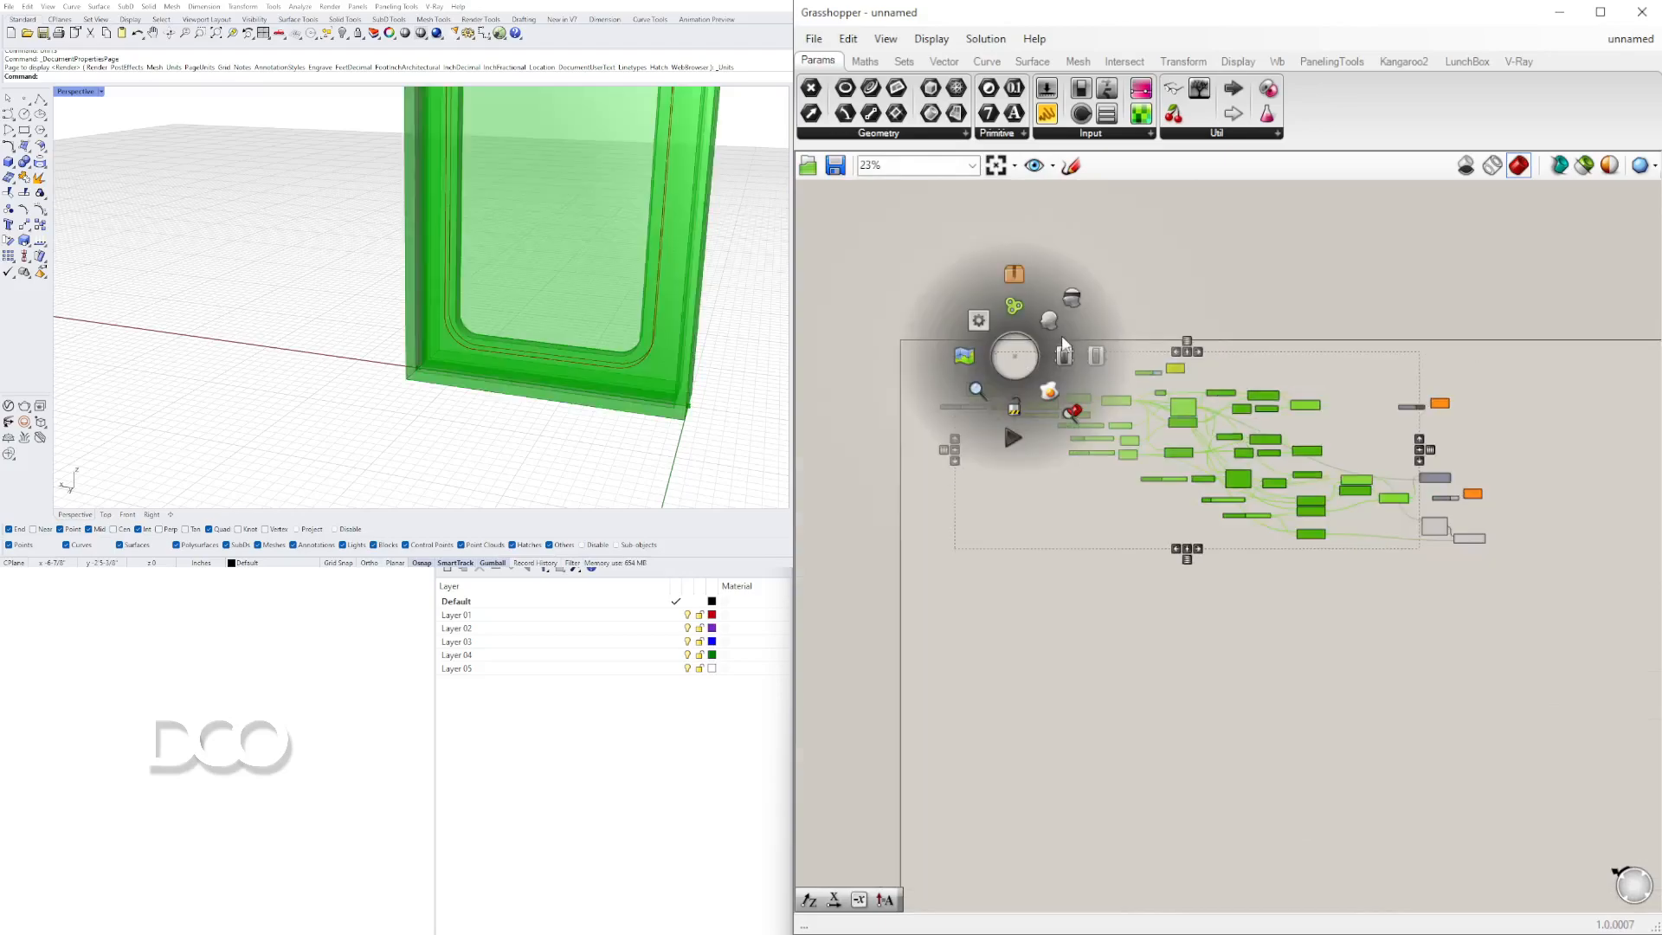
pyautogui.click(1076, 305)
pyautogui.click(1207, 297)
pyautogui.scroll(6, 1452, 580)
# Turn off the Offset Curve preview and turn on the preview of the Move component carrying the fillet curve
pyautogui.click(1496, 471)
pyautogui.scroll(5, 1439, 432)
pyautogui.click(1376, 441)
pyautogui.rightClick(1376, 442)
pyautogui.click(1428, 471)
pyautogui.scroll(-5, 1347, 474)
pyautogui.scroll(3, 1104, 349)
pyautogui.rightClick(1154, 327)
pyautogui.click(1212, 364)
pyautogui.click(1276, 650)
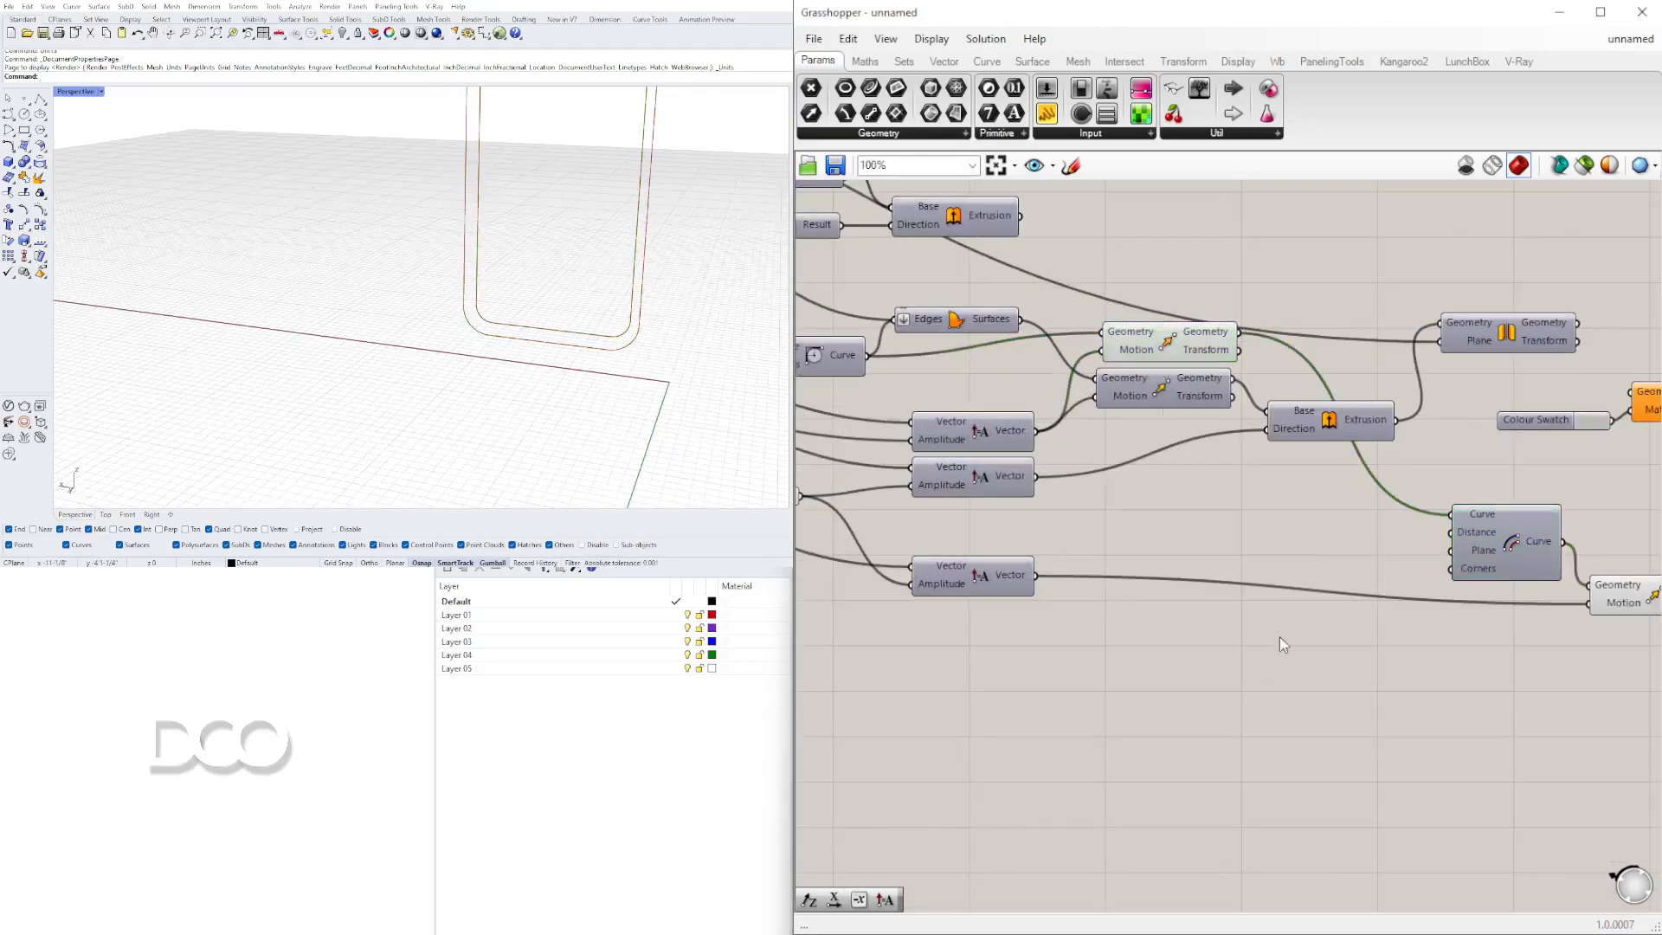
# Add a Loft component and feed the geometry of both curve Move components into its Curves input
pyautogui.scroll(-2, 1179, 418)
pyautogui.click(1172, 361)
pyautogui.keyDown('shift'); pyautogui.moveTo(524, 239); pyautogui.dragTo(463, 260, button='right'); pyautogui.keyUp('shift')
pyautogui.scroll(2, 1358, 543)
pyautogui.scroll(-2, 1331, 554)
pyautogui.keyDown('shift'); pyautogui.click(1317, 549); pyautogui.keyUp('shift')
pyautogui.doubleClick(1389, 511)
pyautogui.write('LO')
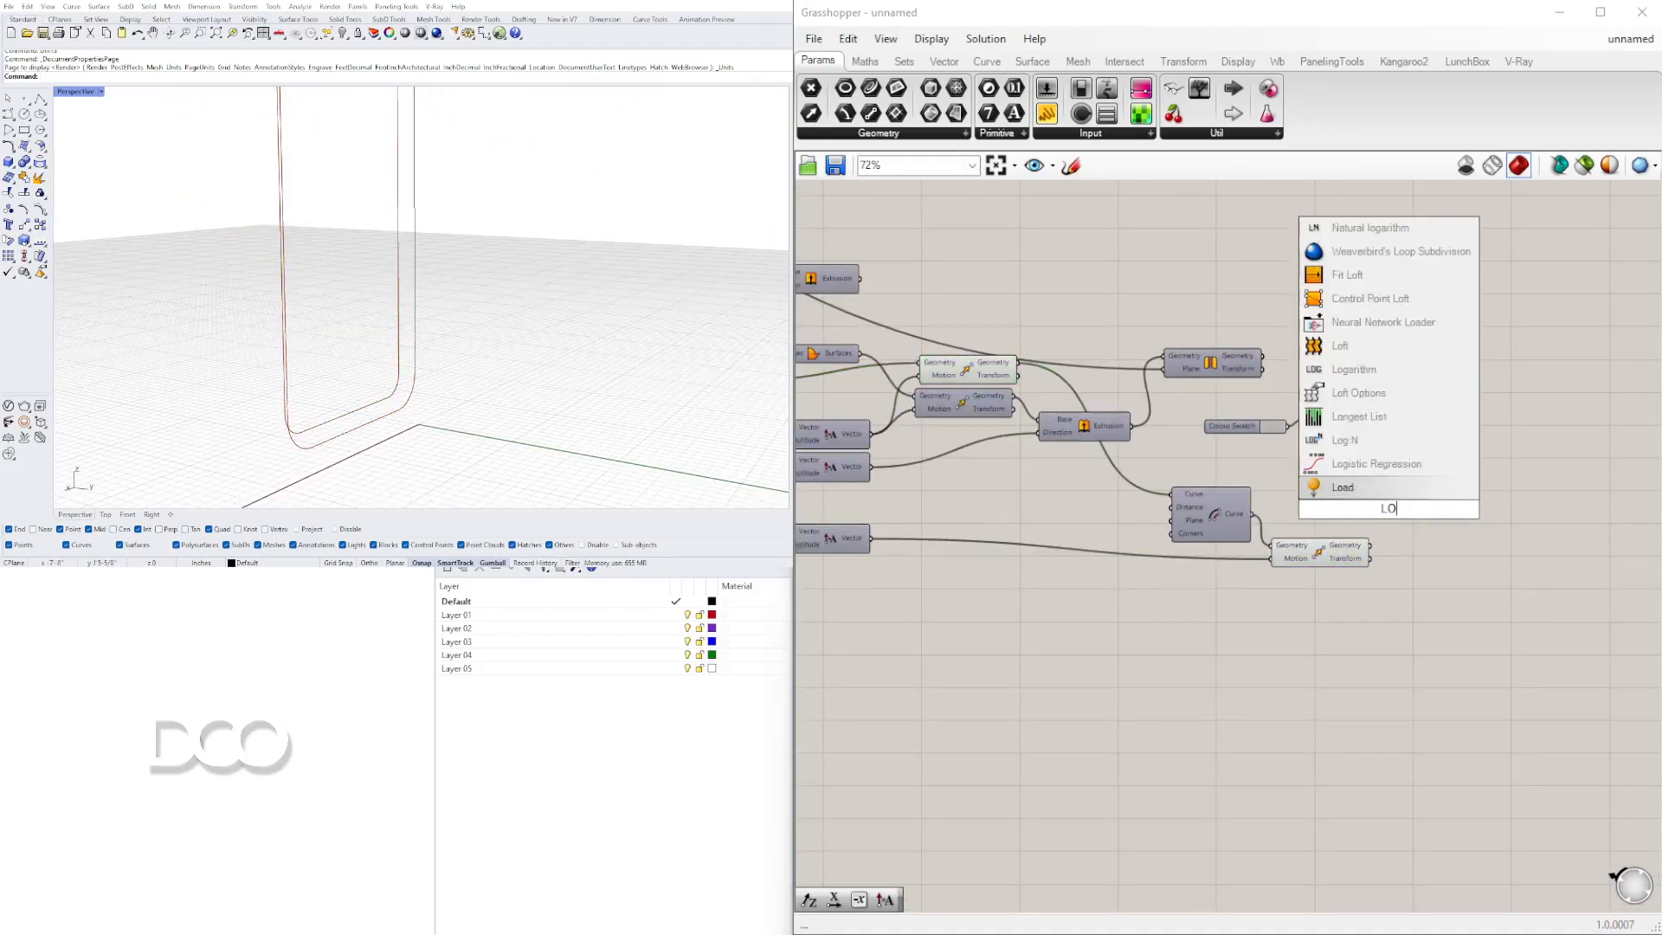
pyautogui.write('FT')
pyautogui.press('Return')
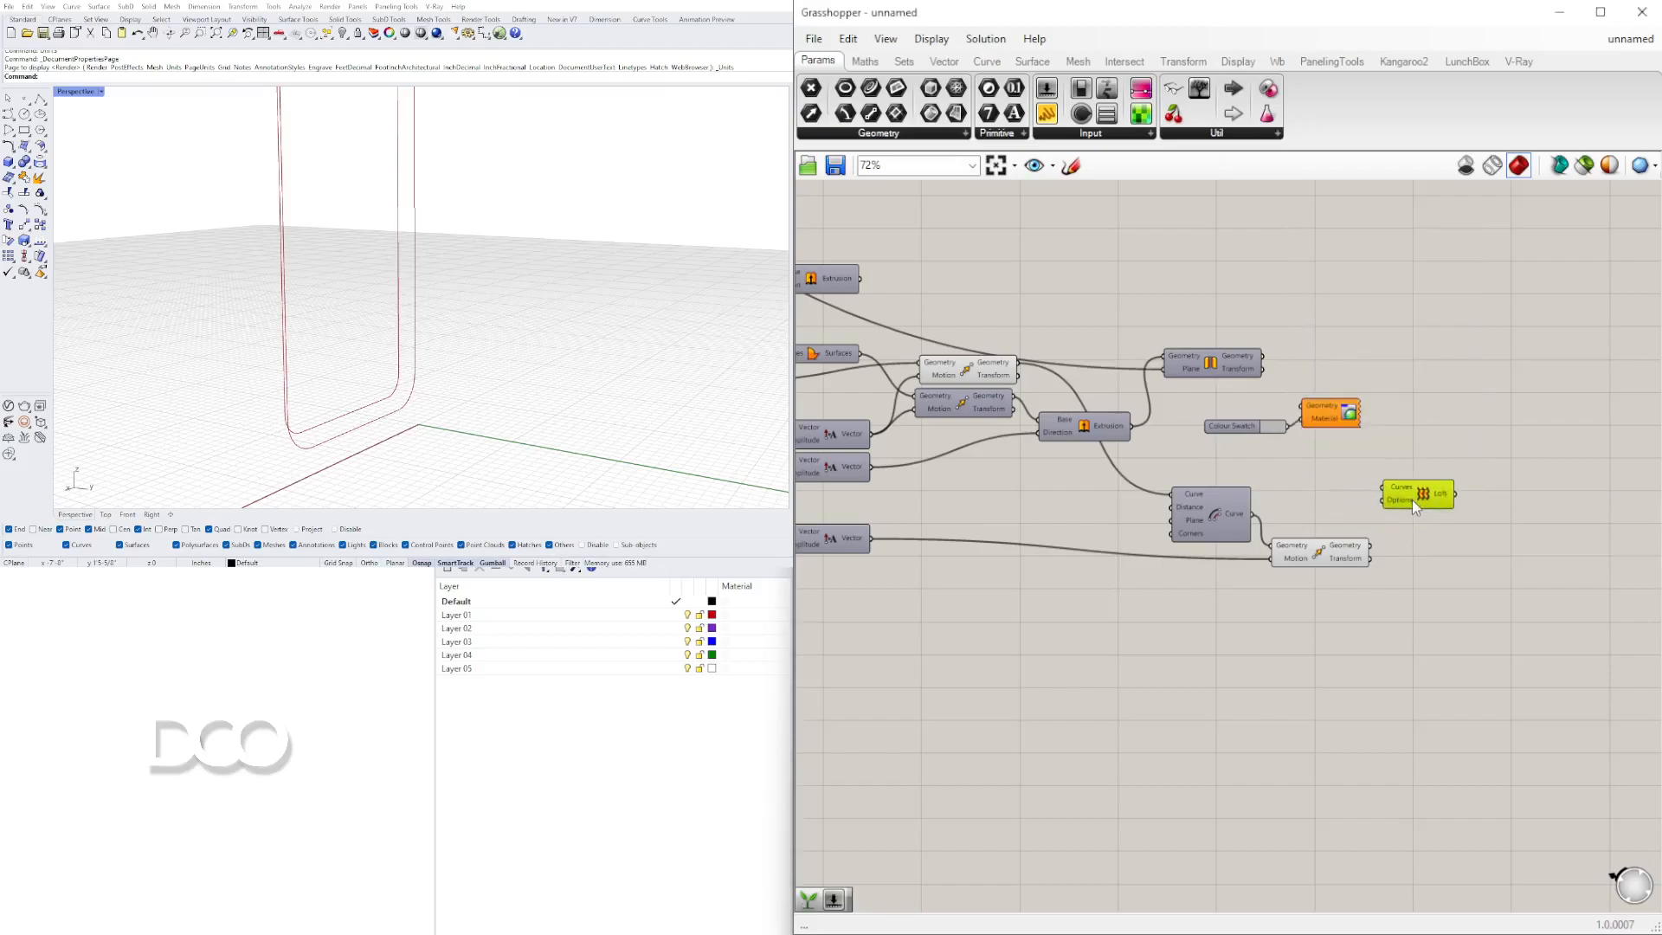
pyautogui.moveTo(1017, 363); pyautogui.dragTo(1446, 533)
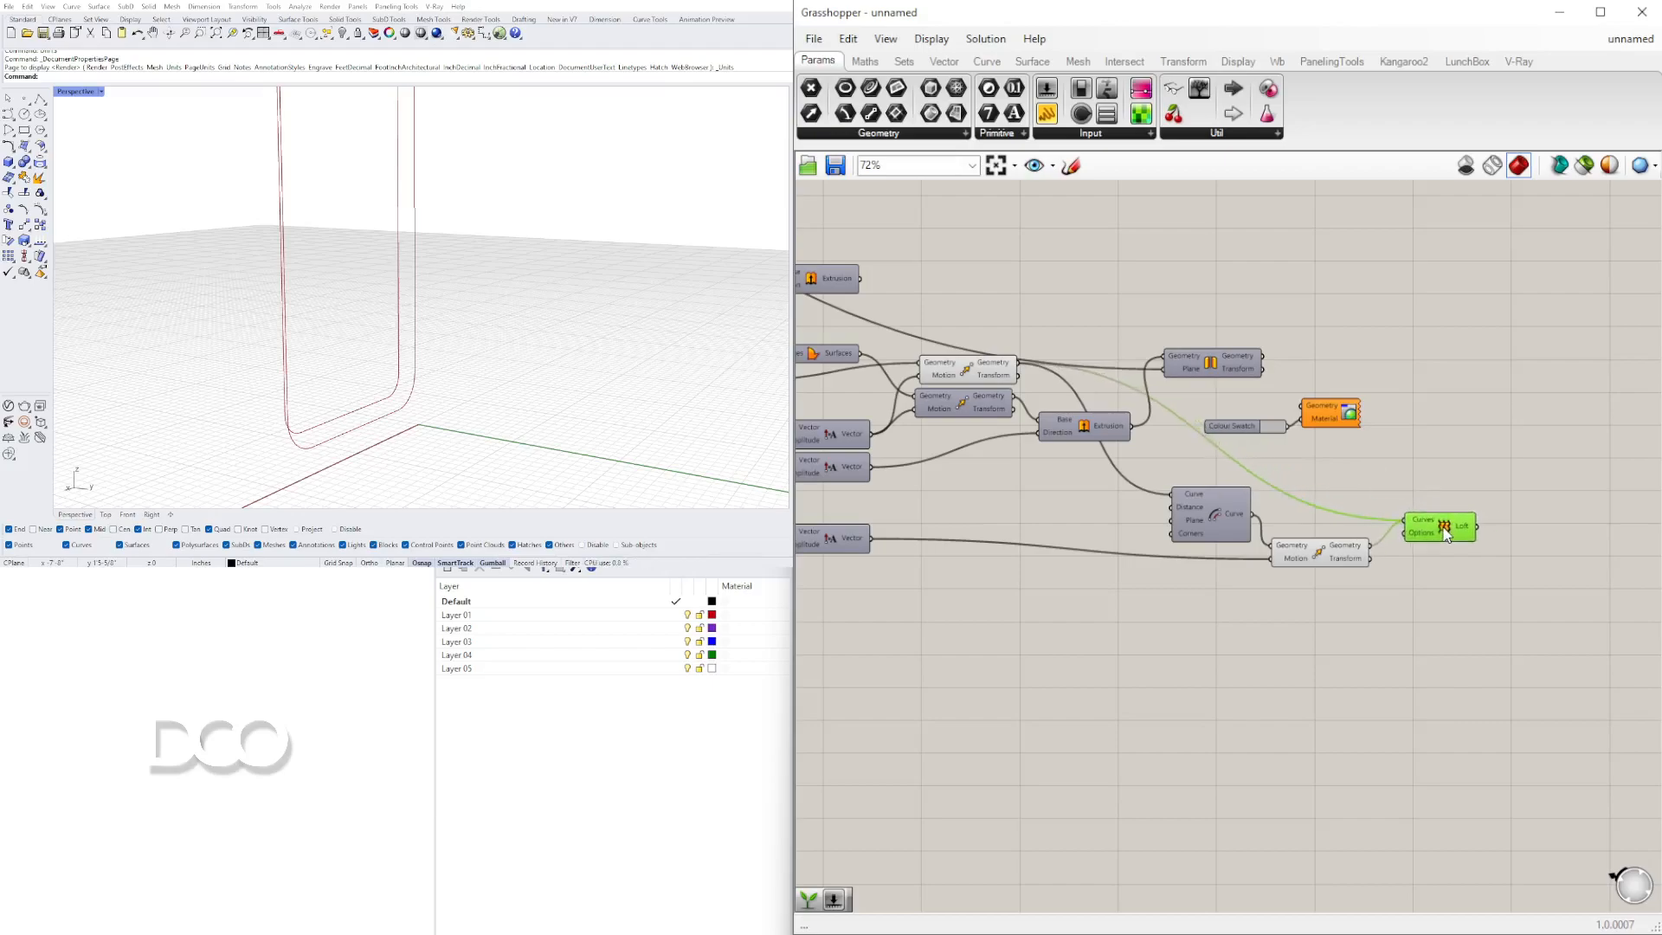
# Flatten the Curves input of the Loft component
pyautogui.rightClick(1446, 533)
pyautogui.click(1426, 543)
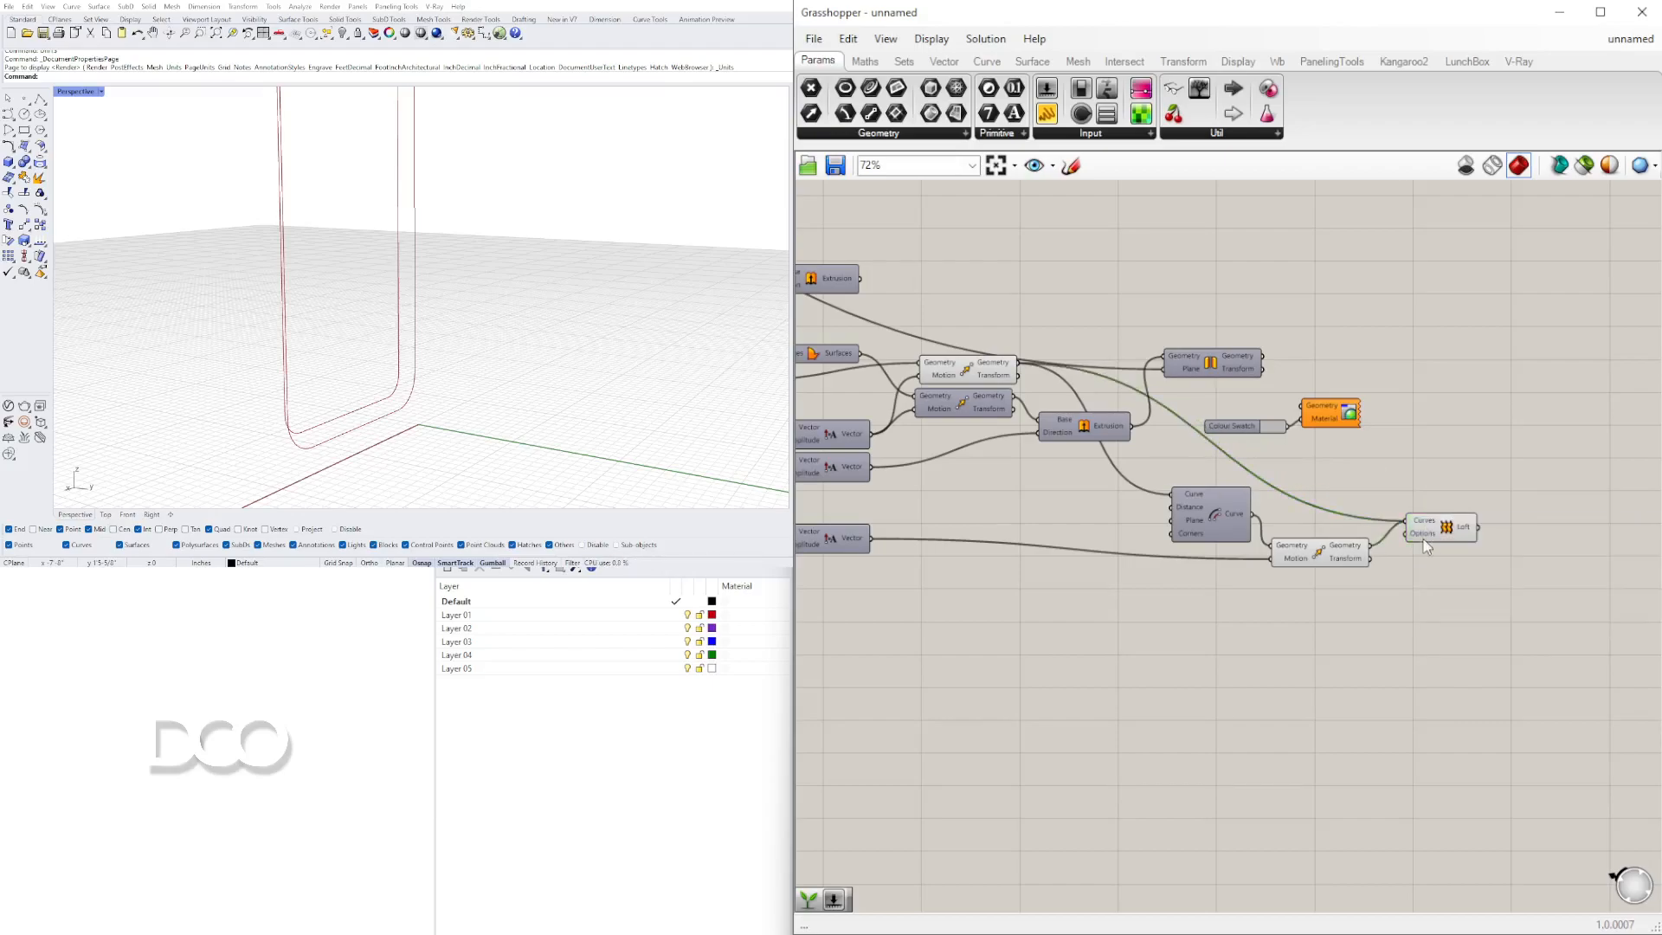
pyautogui.click(1418, 525)
pyautogui.rightClick(1419, 522)
pyautogui.click(1471, 651)
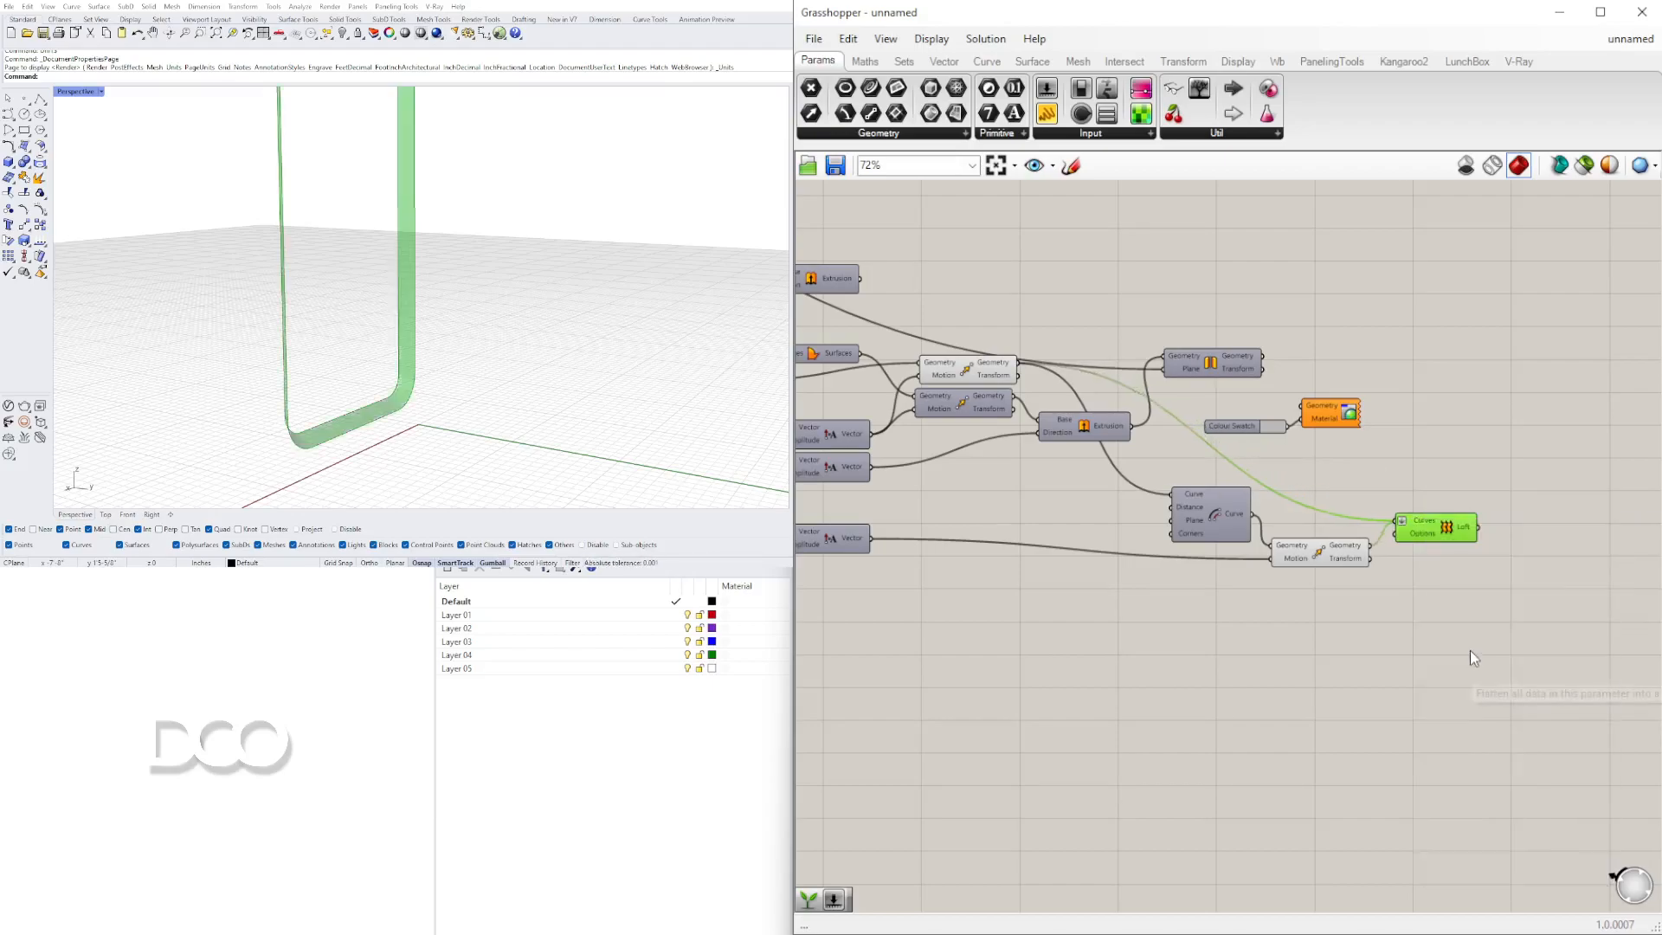
# Turn off the previews of the Offset Curve and both curve Move components so only the loft is displayed
pyautogui.moveTo(538, 283); pyautogui.dragTo(347, 355, button='right')
pyautogui.scroll(-3, 484, 286)
pyautogui.click(1383, 689)
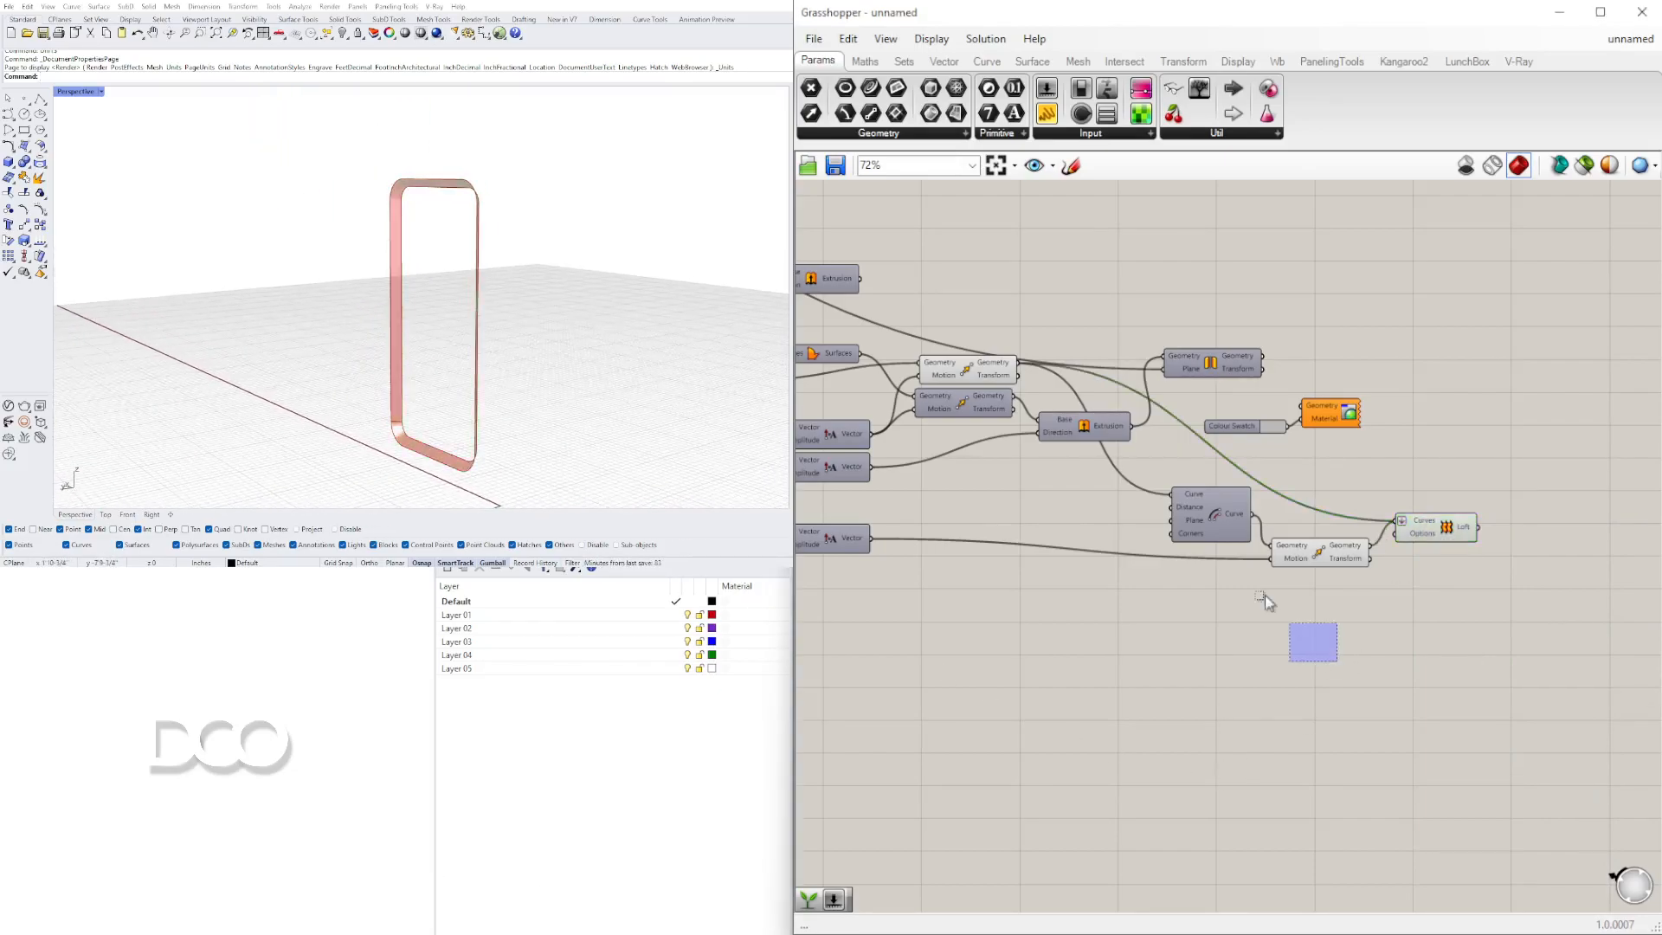
pyautogui.moveTo(1283, 615); pyautogui.dragTo(1214, 531)
pyautogui.keyDown('shift'); pyautogui.moveTo(1093, 277); pyautogui.dragTo(958, 378); pyautogui.keyUp('shift')
pyautogui.middleClick(1017, 369)
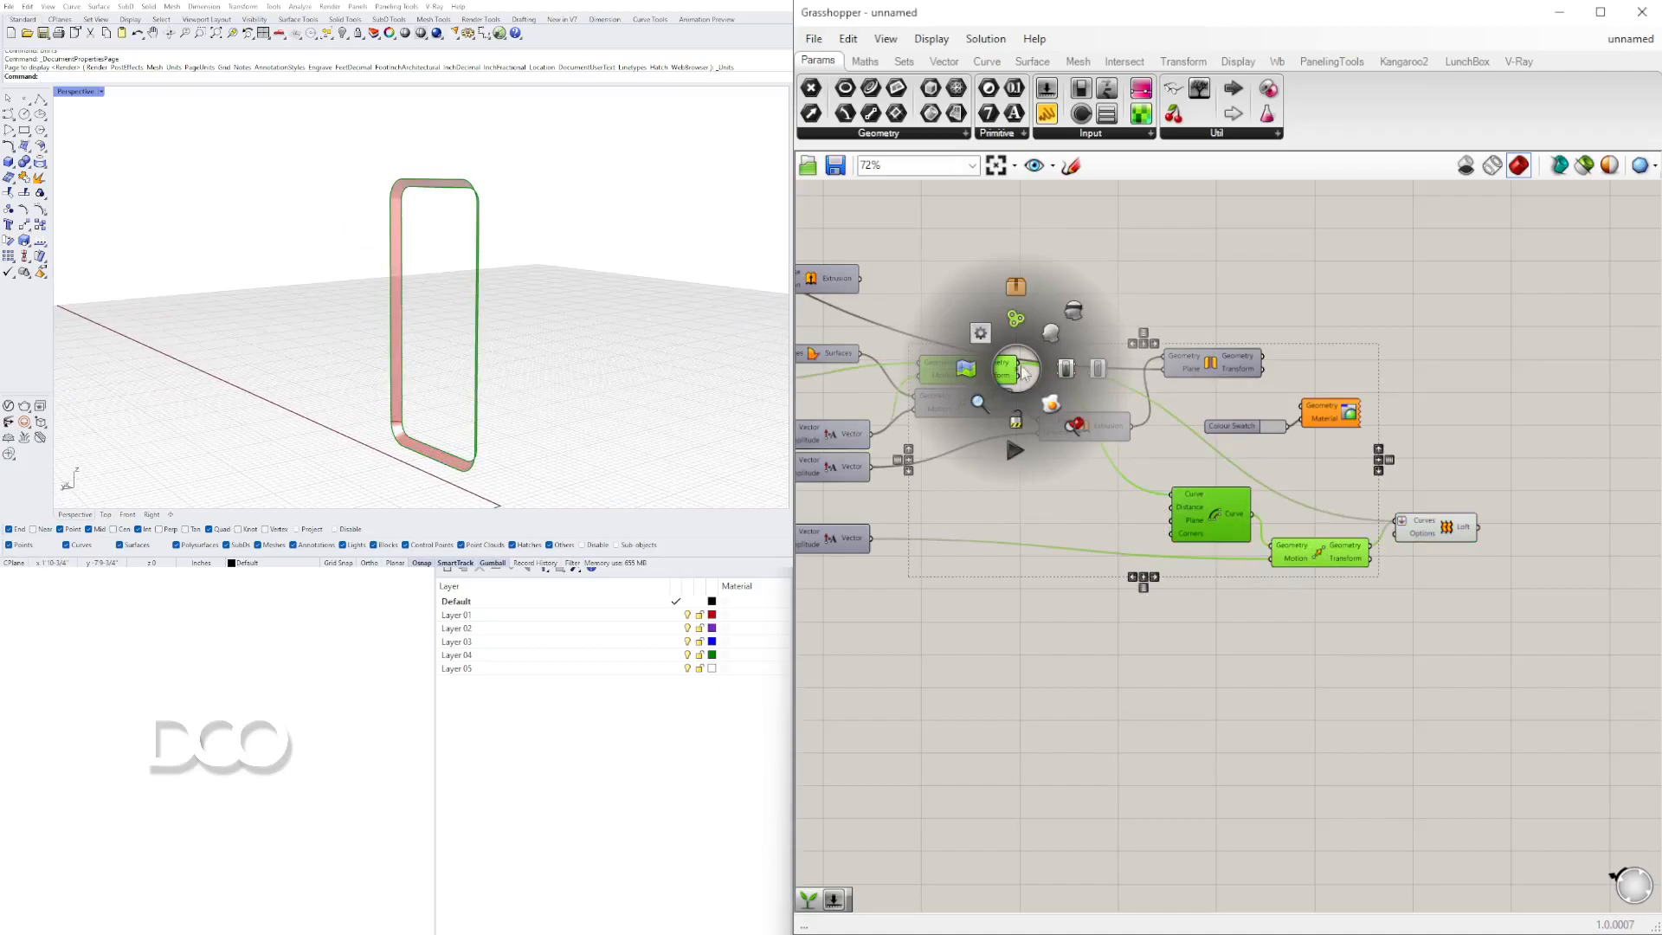
pyautogui.click(1074, 317)
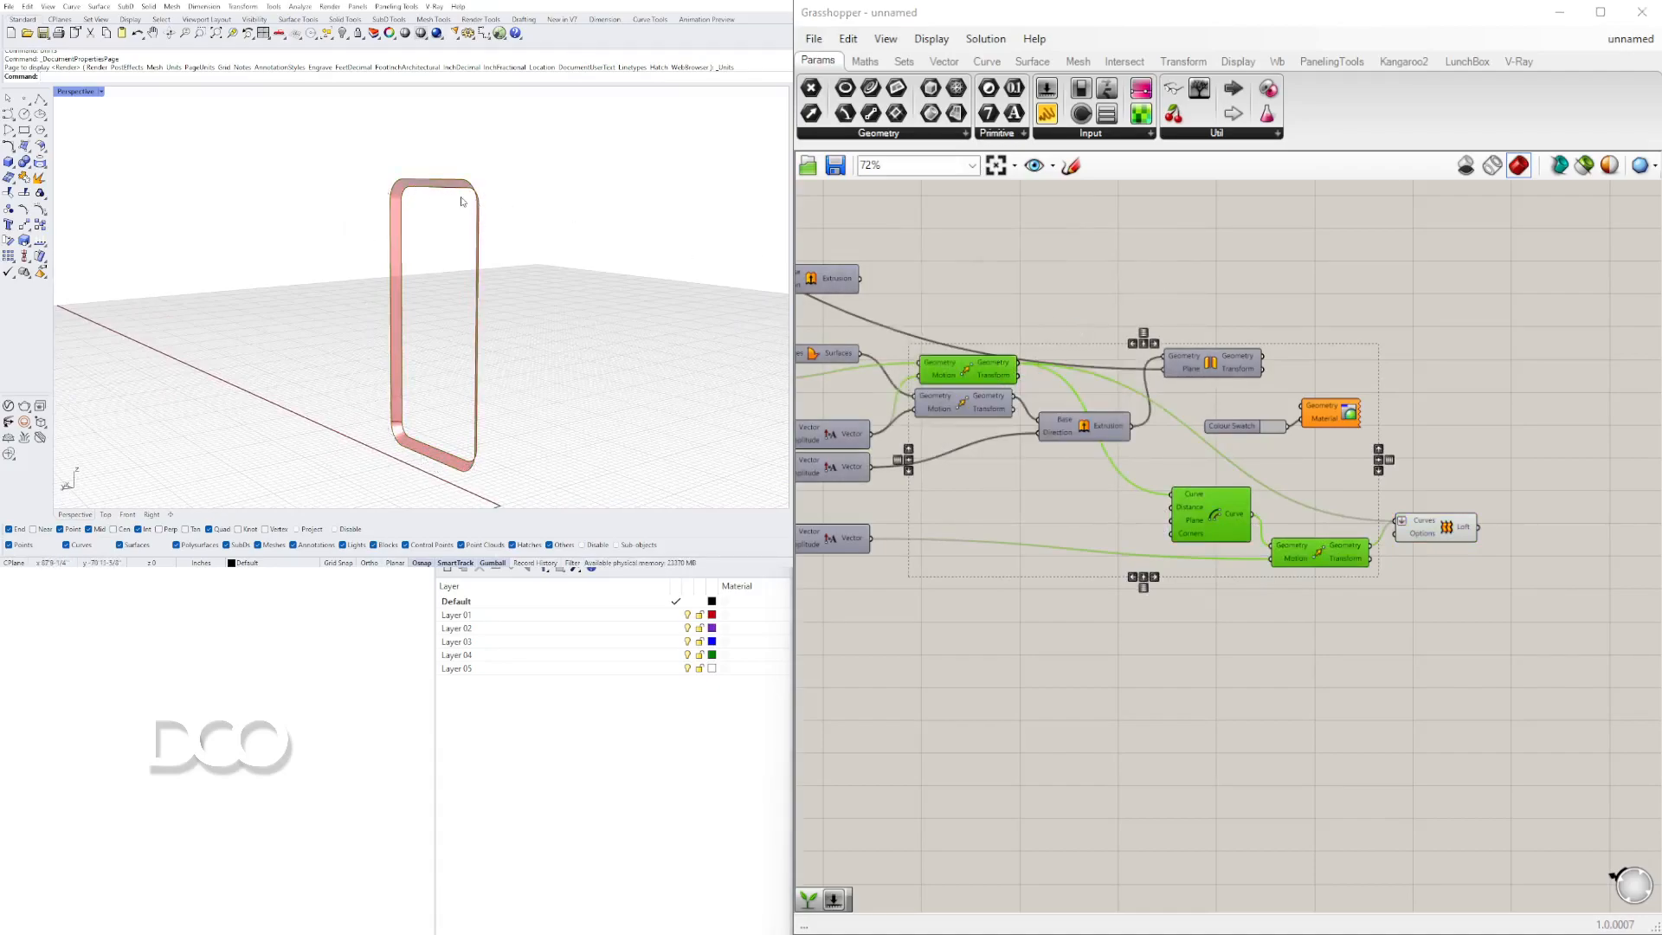
# Add a Cap Holes component and feed the loft into its Brep input
pyautogui.click(1461, 537)
pyautogui.doubleClick(1530, 529)
pyautogui.write('CAP')
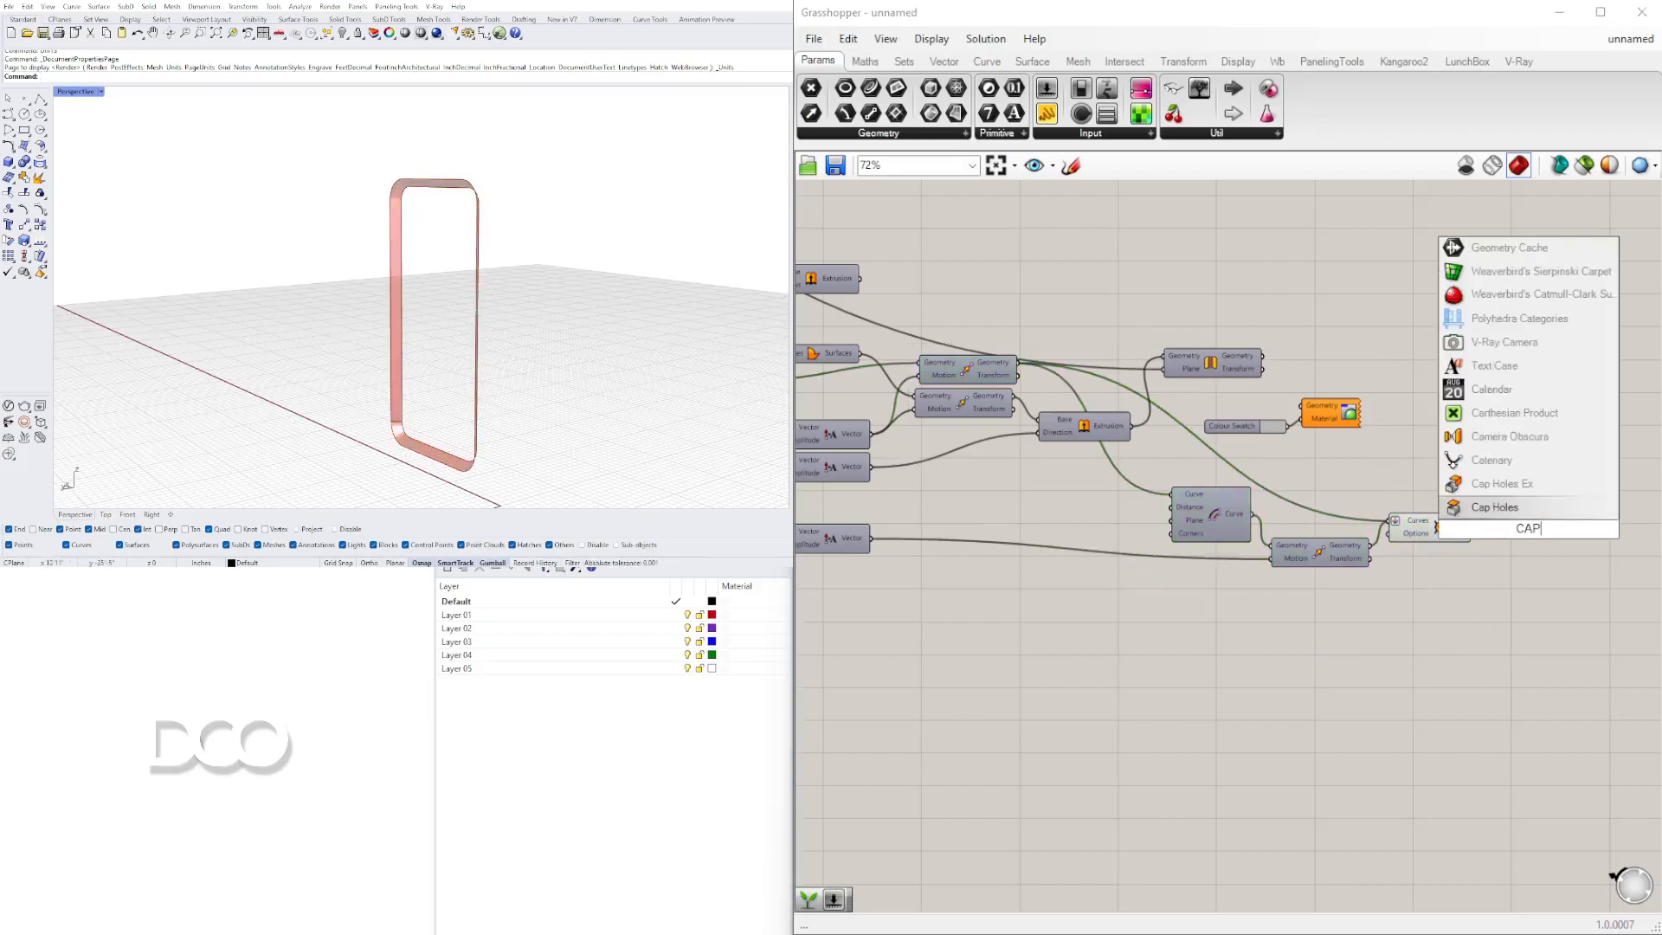
pyautogui.click(1476, 507)
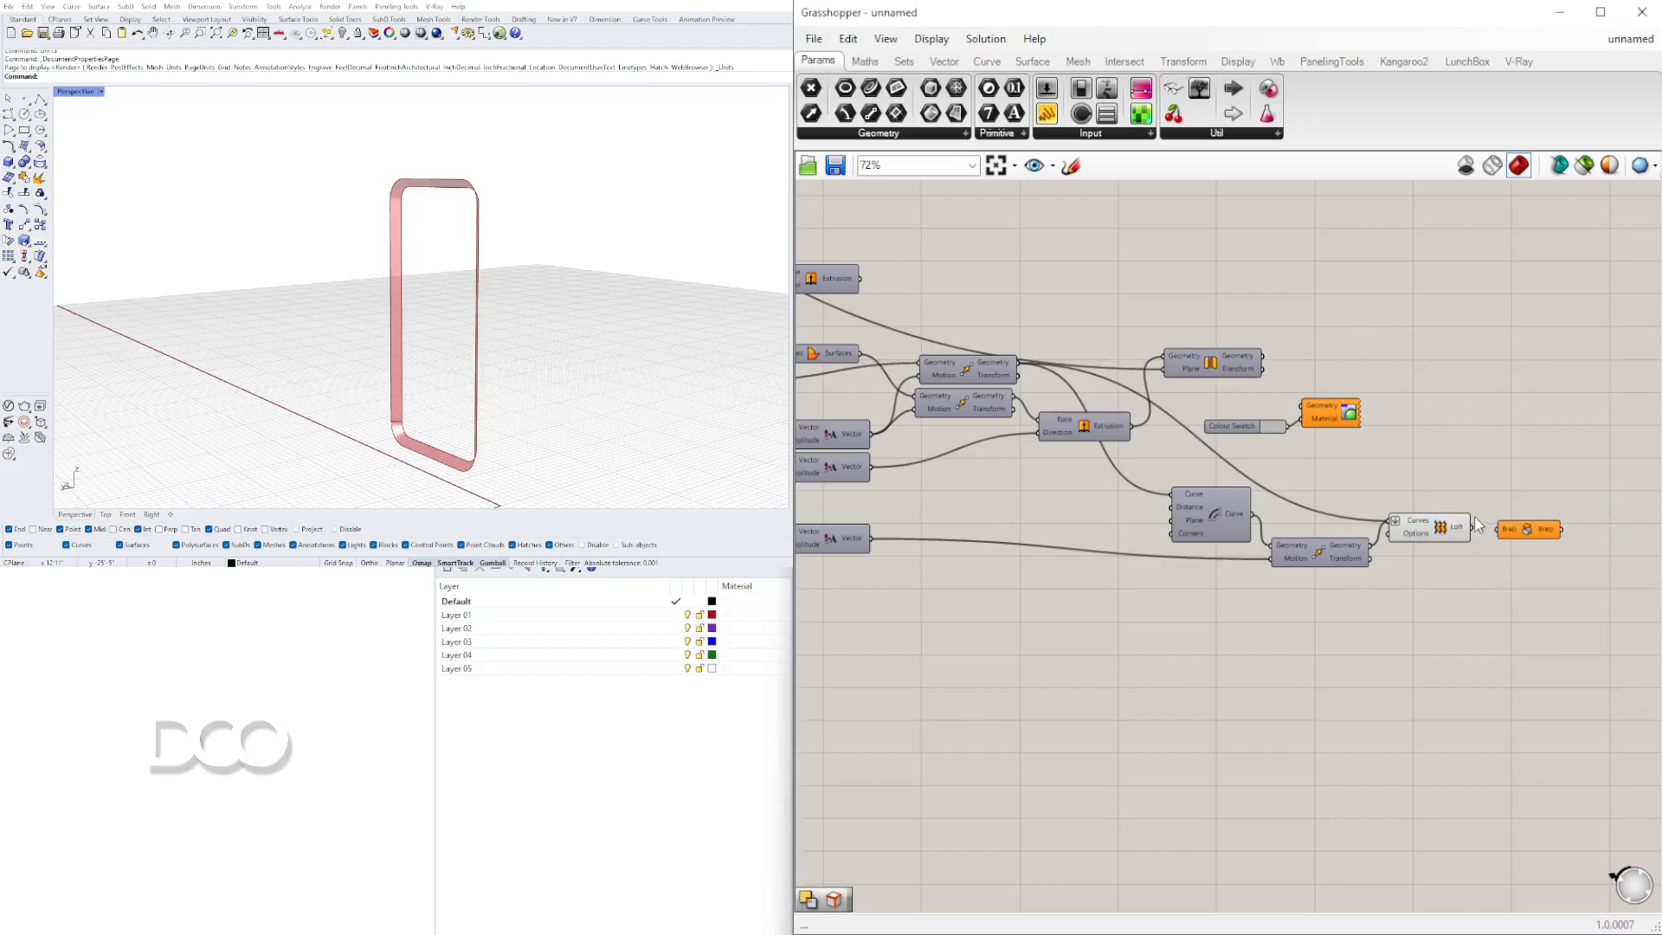
pyautogui.moveTo(1500, 528); pyautogui.dragTo(1516, 522)
# Turn off the Loft preview and turn on the preview of the final Extrusion
pyautogui.moveTo(1454, 617); pyautogui.dragTo(1338, 498)
pyautogui.middleClick(1368, 496)
pyautogui.click(1417, 443)
pyautogui.click(1452, 415)
pyautogui.click(624, 698)
pyautogui.moveTo(580, 263)
pyautogui.mouseDown(button='right')
pyautogui.moveTo(492, 270)
pyautogui.moveTo(579, 284)
pyautogui.mouseUp(button='right')
pyautogui.moveTo(1161, 458); pyautogui.dragTo(1211, 404, button='right')
pyautogui.rightClick(1142, 432)
pyautogui.click(1165, 468)
# Add a Solid Difference with the final Extrusion as Breps A and the capped loft as Breps B
pyautogui.moveTo(502, 281); pyautogui.dragTo(306, 206, button='right')
pyautogui.moveTo(1170, 353); pyautogui.dragTo(970, 353, button='right')
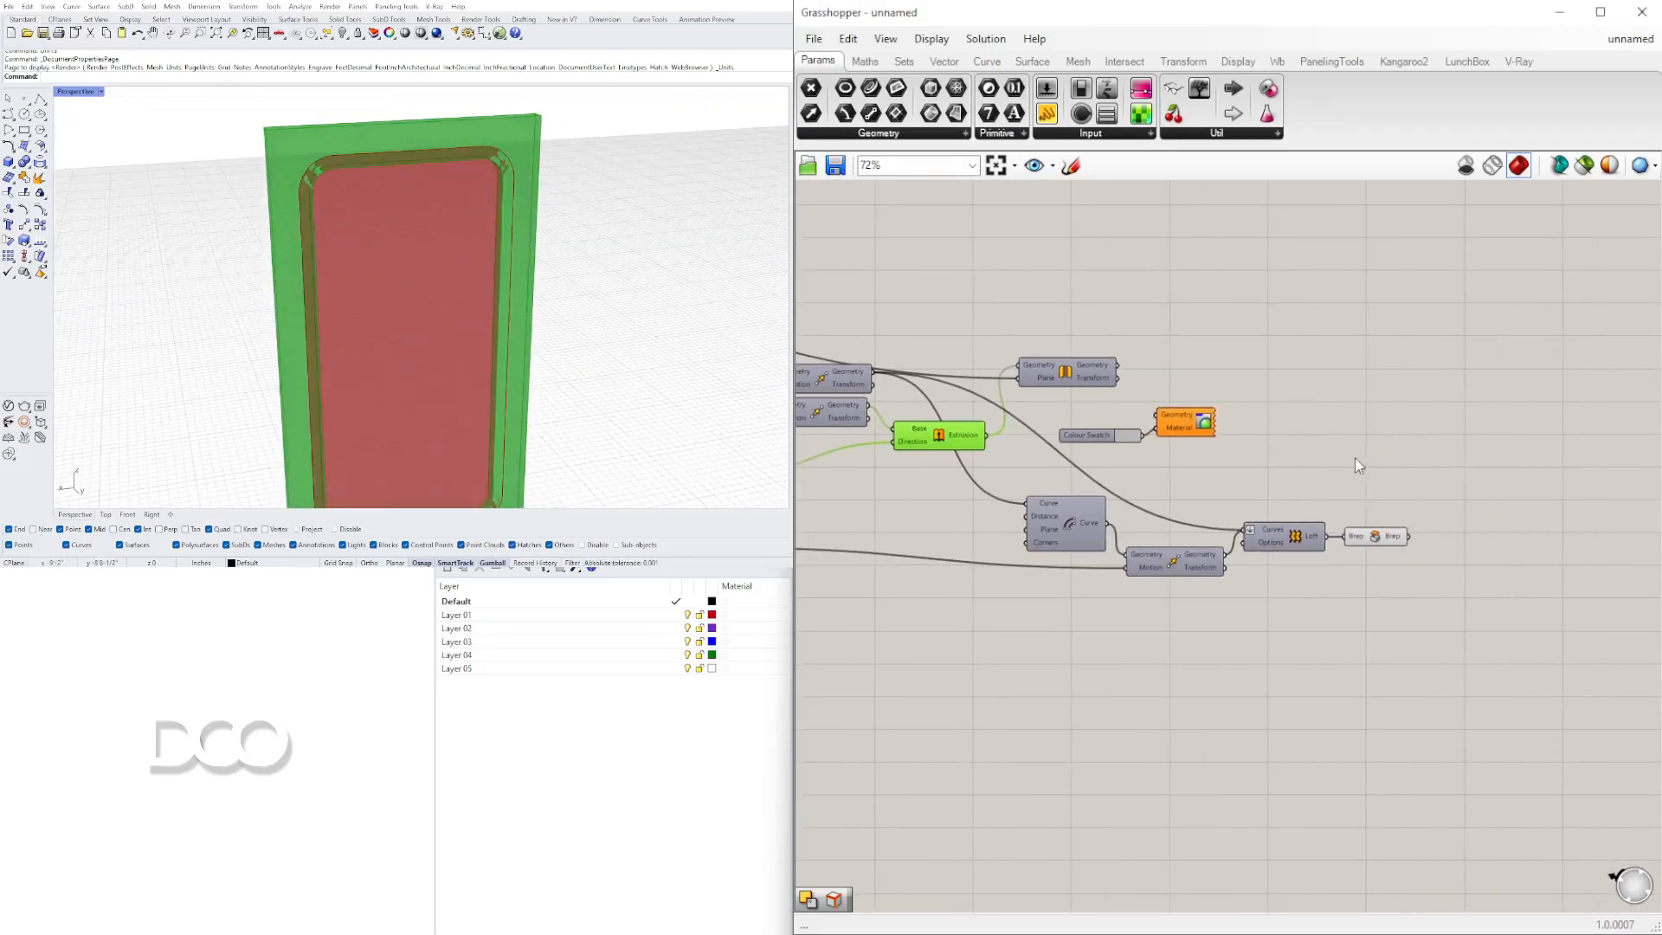
pyautogui.doubleClick(1318, 476)
pyautogui.write('DIF')
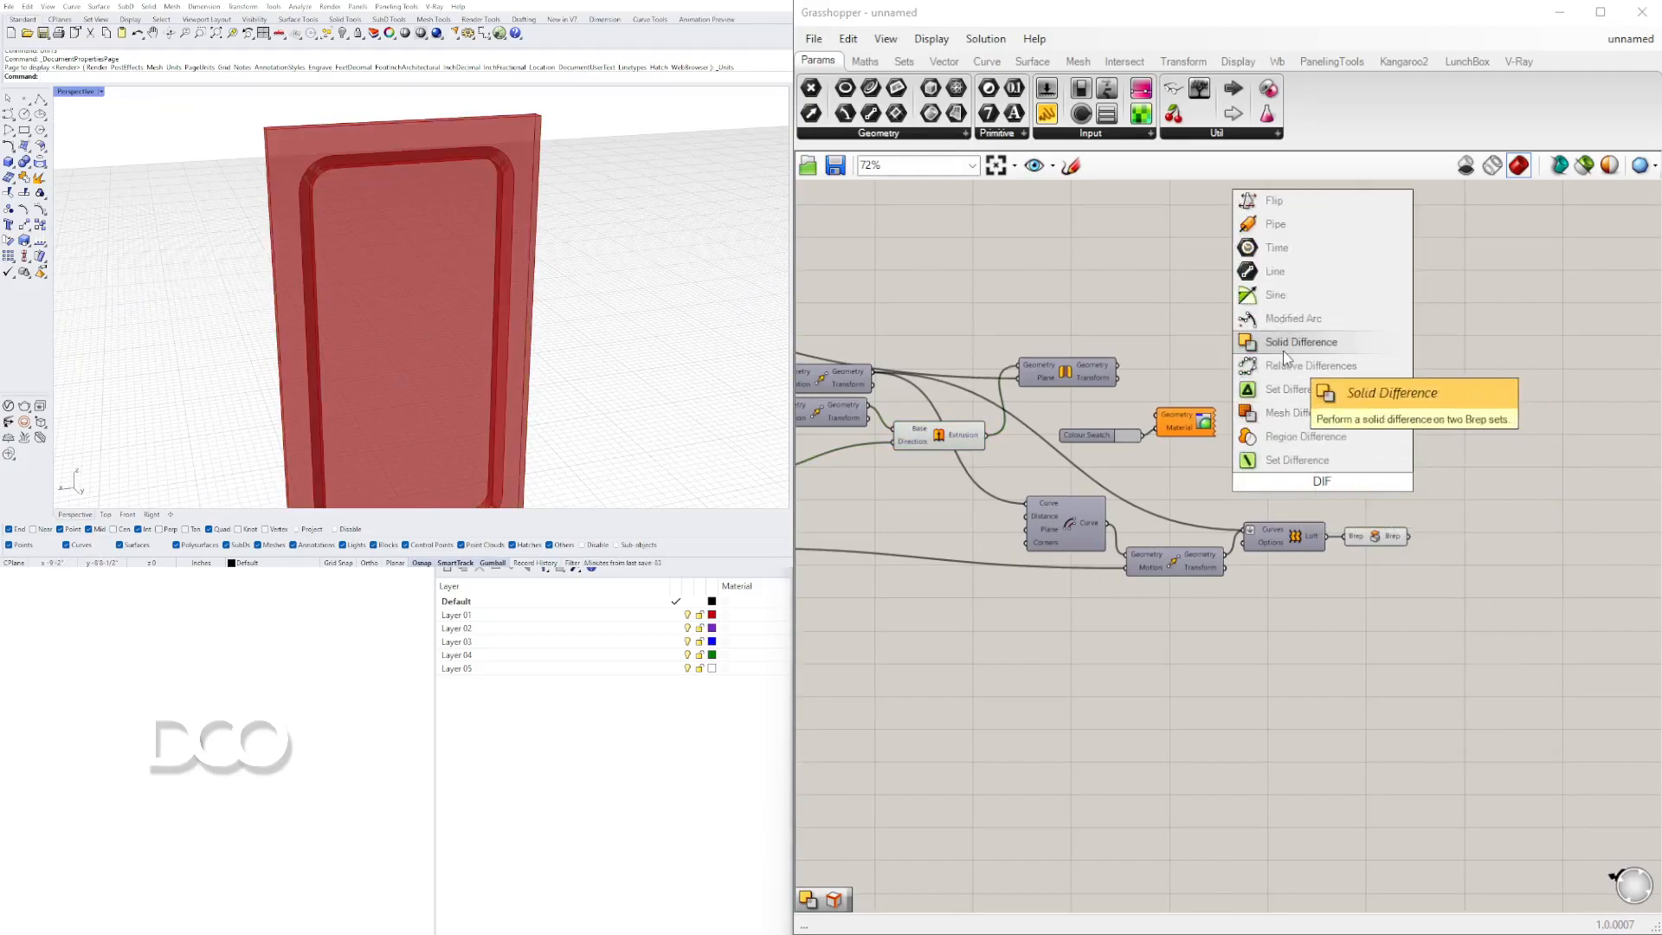
pyautogui.click(1283, 351)
pyautogui.moveTo(1333, 478); pyautogui.dragTo(1474, 491)
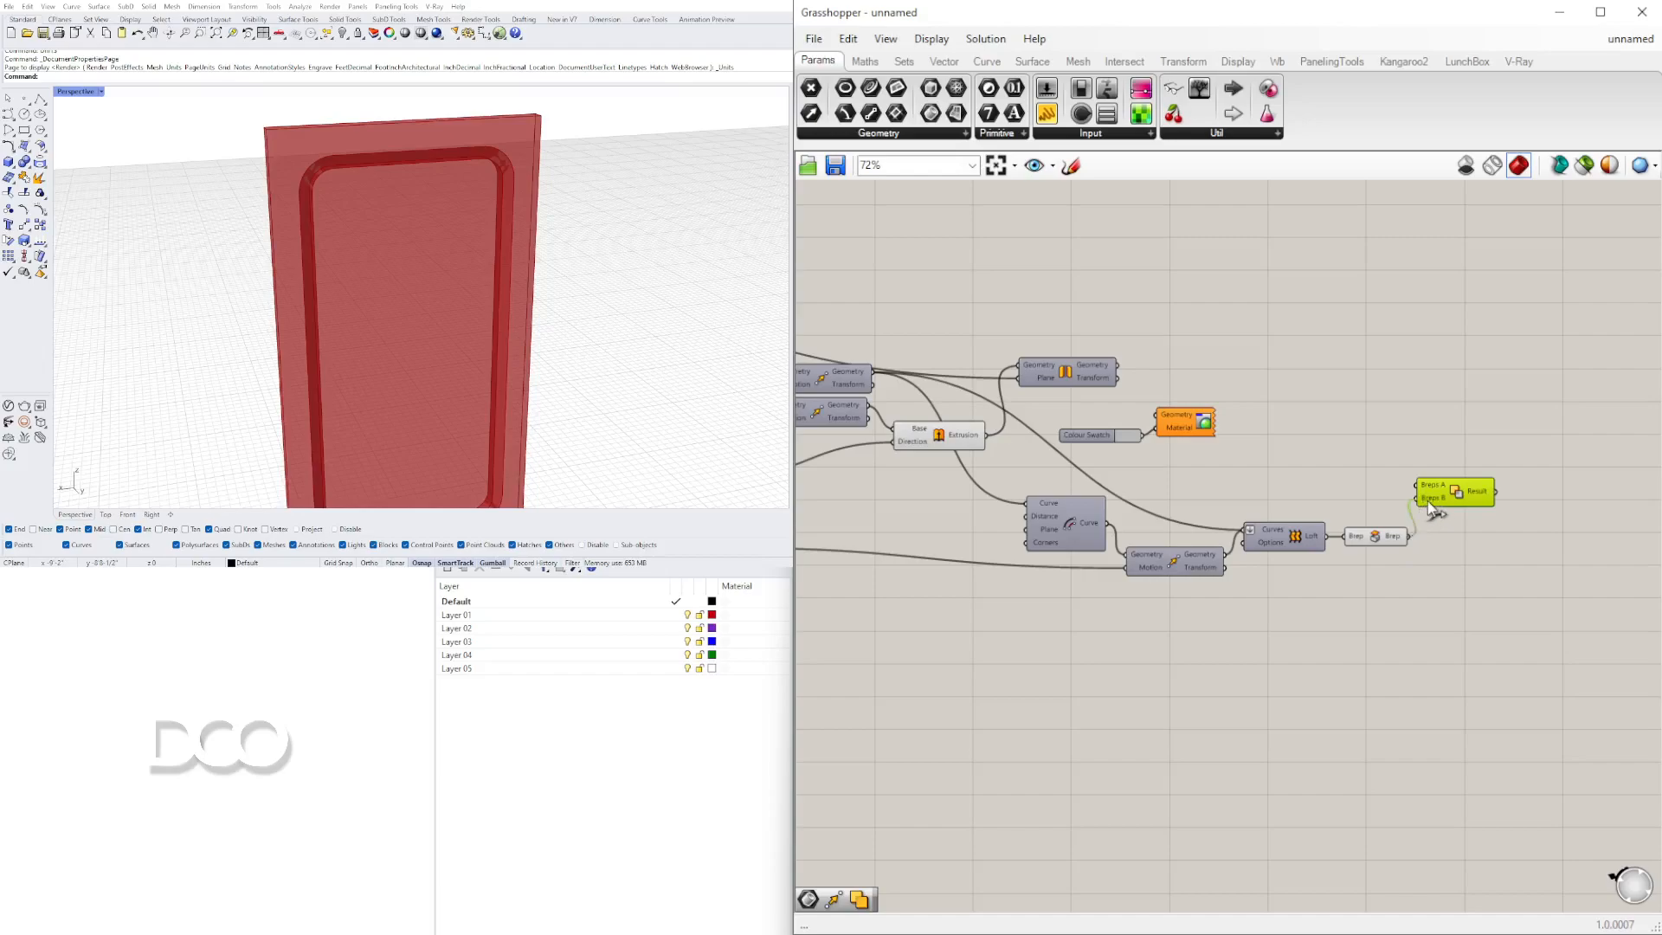
pyautogui.click(1375, 485)
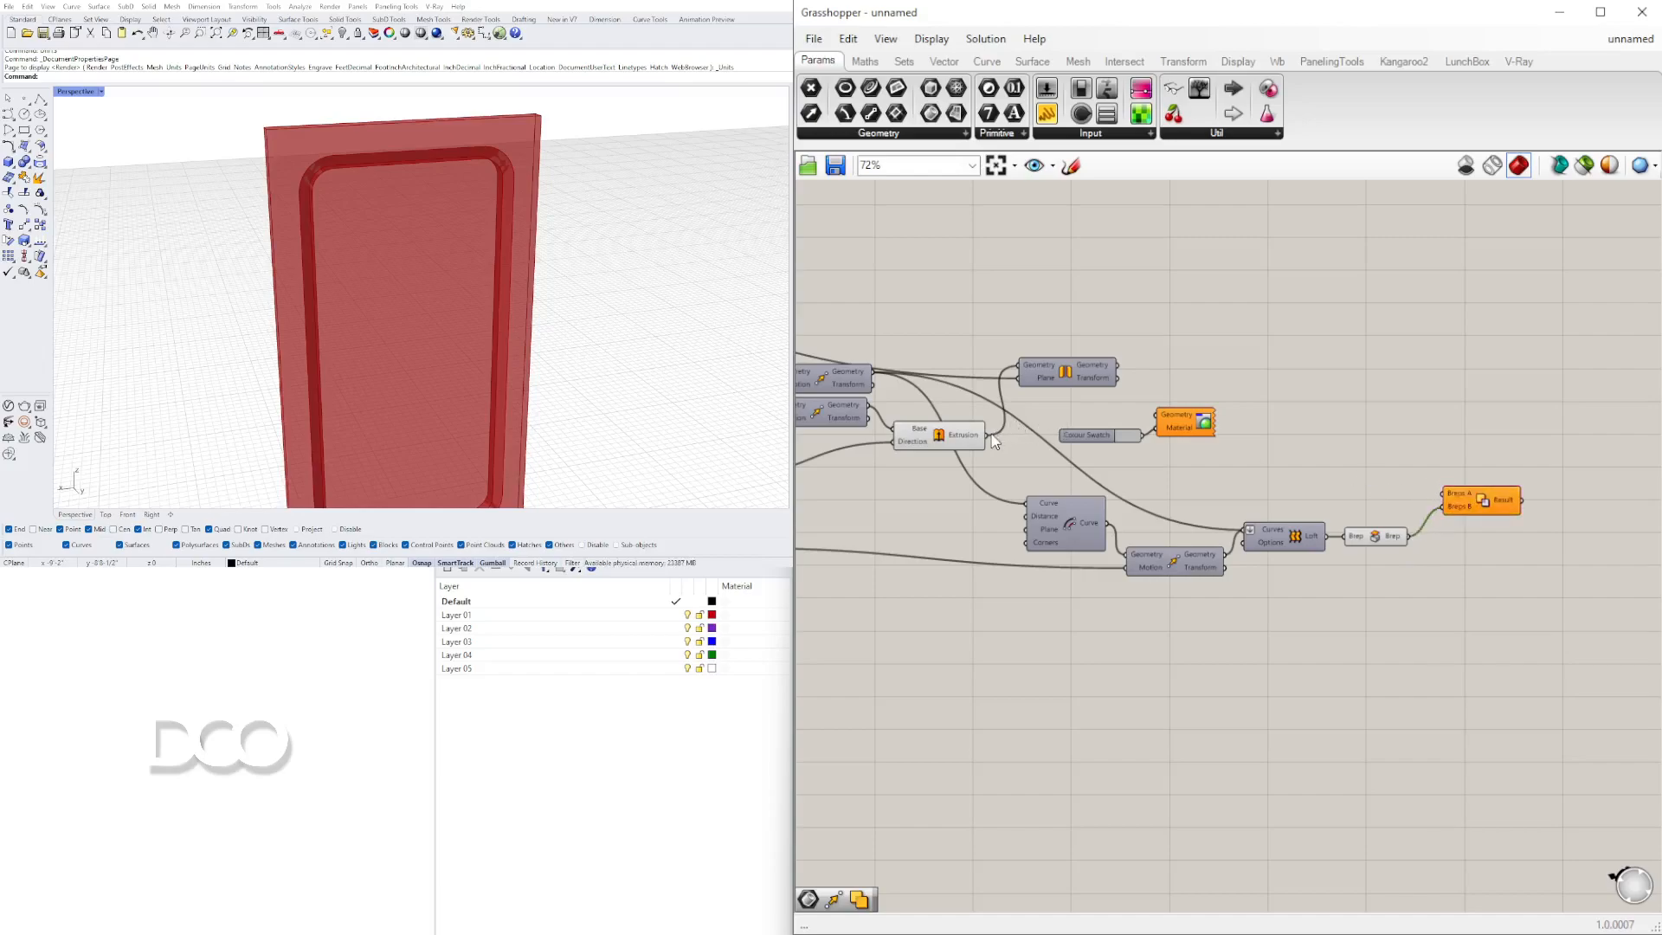
pyautogui.moveTo(994, 447); pyautogui.dragTo(1444, 493)
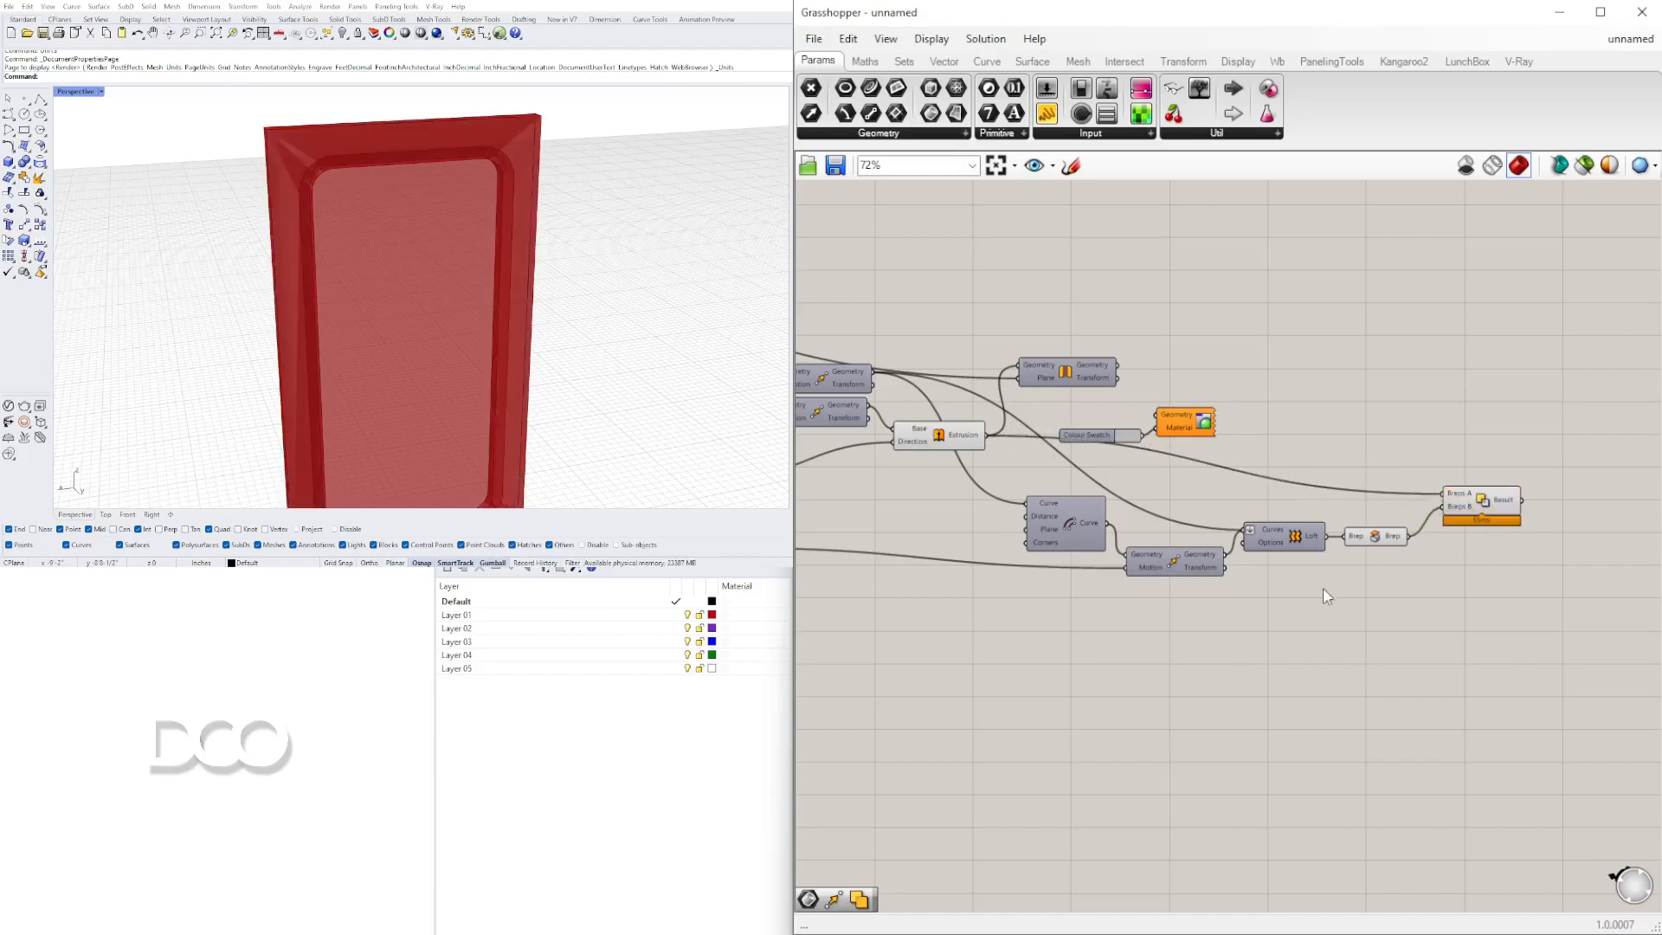
# Turn off the previews of the Extrusion, Loft and Cap Holes components and check the Solid Difference result in the model
pyautogui.moveTo(1390, 606); pyautogui.dragTo(935, 408)
pyautogui.scroll(1, 953, 409)
pyautogui.middleClick(952, 408)
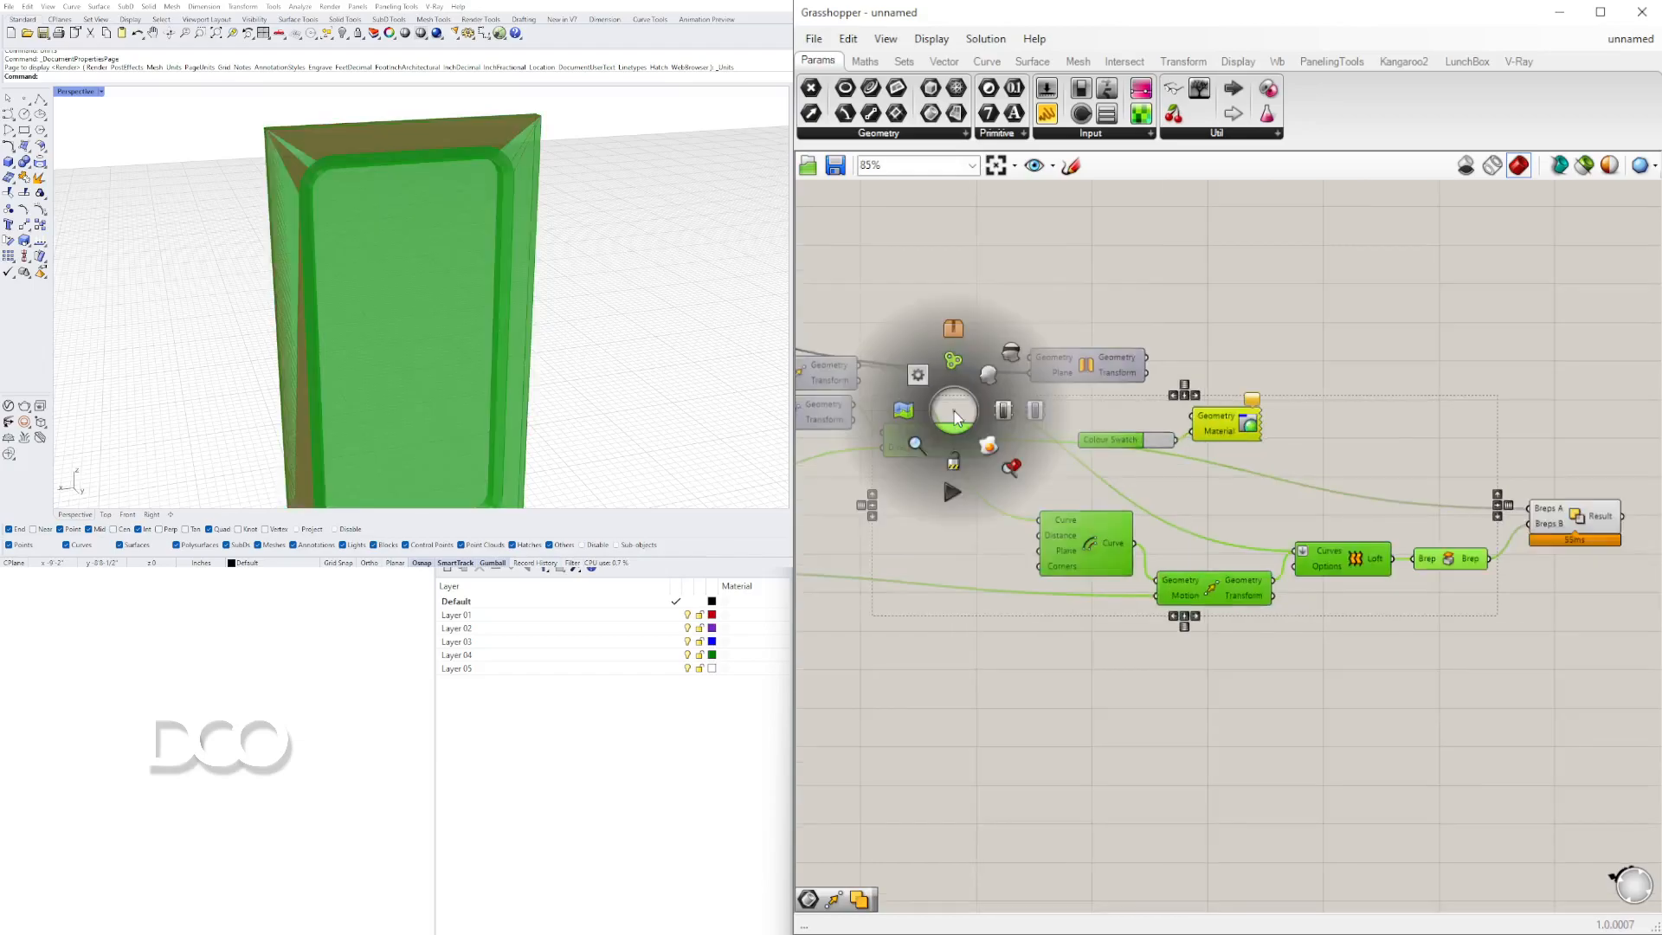
pyautogui.click(1006, 365)
pyautogui.click(450, 681)
pyautogui.moveTo(455, 251); pyautogui.dragTo(519, 229, button='right')
pyautogui.click(1402, 511)
# Reposition the Mirror component beyond the Solid Difference and shift the Colour Swatch with its Custom Preview upward
pyautogui.moveTo(1402, 510); pyautogui.dragTo(1327, 506, button='right')
pyautogui.scroll(-1, 1229, 548)
pyautogui.moveTo(1378, 558)
pyautogui.mouseDown(button='right')
pyautogui.moveTo(1471, 560)
pyautogui.moveTo(1350, 576)
pyautogui.mouseUp(button='right')
pyautogui.click(1463, 547)
pyautogui.moveTo(1012, 402); pyautogui.dragTo(1566, 467)
pyautogui.moveTo(1166, 429); pyautogui.dragTo(995, 507)
pyautogui.moveTo(1138, 459); pyautogui.dragTo(1165, 367)
pyautogui.click(1564, 429)
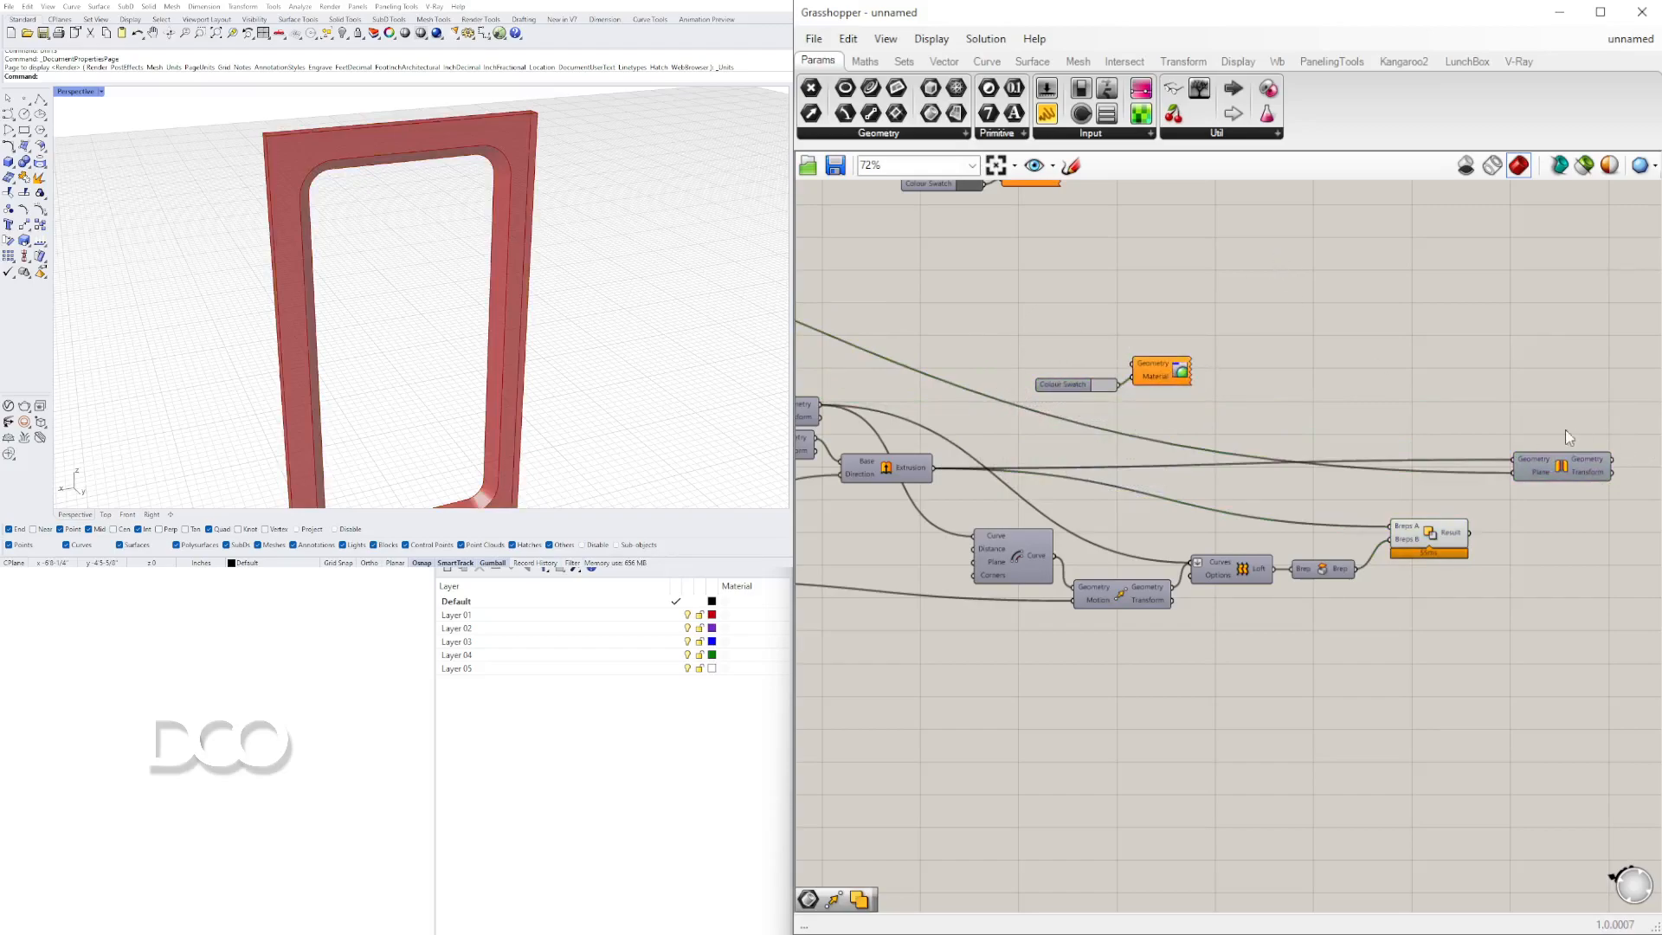
# Move the inner frame's Colour Swatch and its Custom Preview below the Solid Difference and Mirror components
pyautogui.moveTo(1239, 427); pyautogui.dragTo(1121, 389, button='right')
pyautogui.moveTo(1113, 393); pyautogui.dragTo(1480, 600)
pyautogui.click(1354, 482)
# Feed the Solid Difference Result into the Mirror's Geometry input and turn on the Mirror's preview
pyautogui.moveTo(1392, 414); pyautogui.dragTo(1415, 465)
pyautogui.rightClick(1440, 429)
pyautogui.click(1456, 461)
pyautogui.click(1416, 420)
pyautogui.moveTo(439, 381); pyautogui.dragTo(493, 278, button='right')
# Add a number slider with the value 1.50 and connect it to the Distance input of the last curve offset
pyautogui.moveTo(1126, 532); pyautogui.dragTo(1302, 538, button='right')
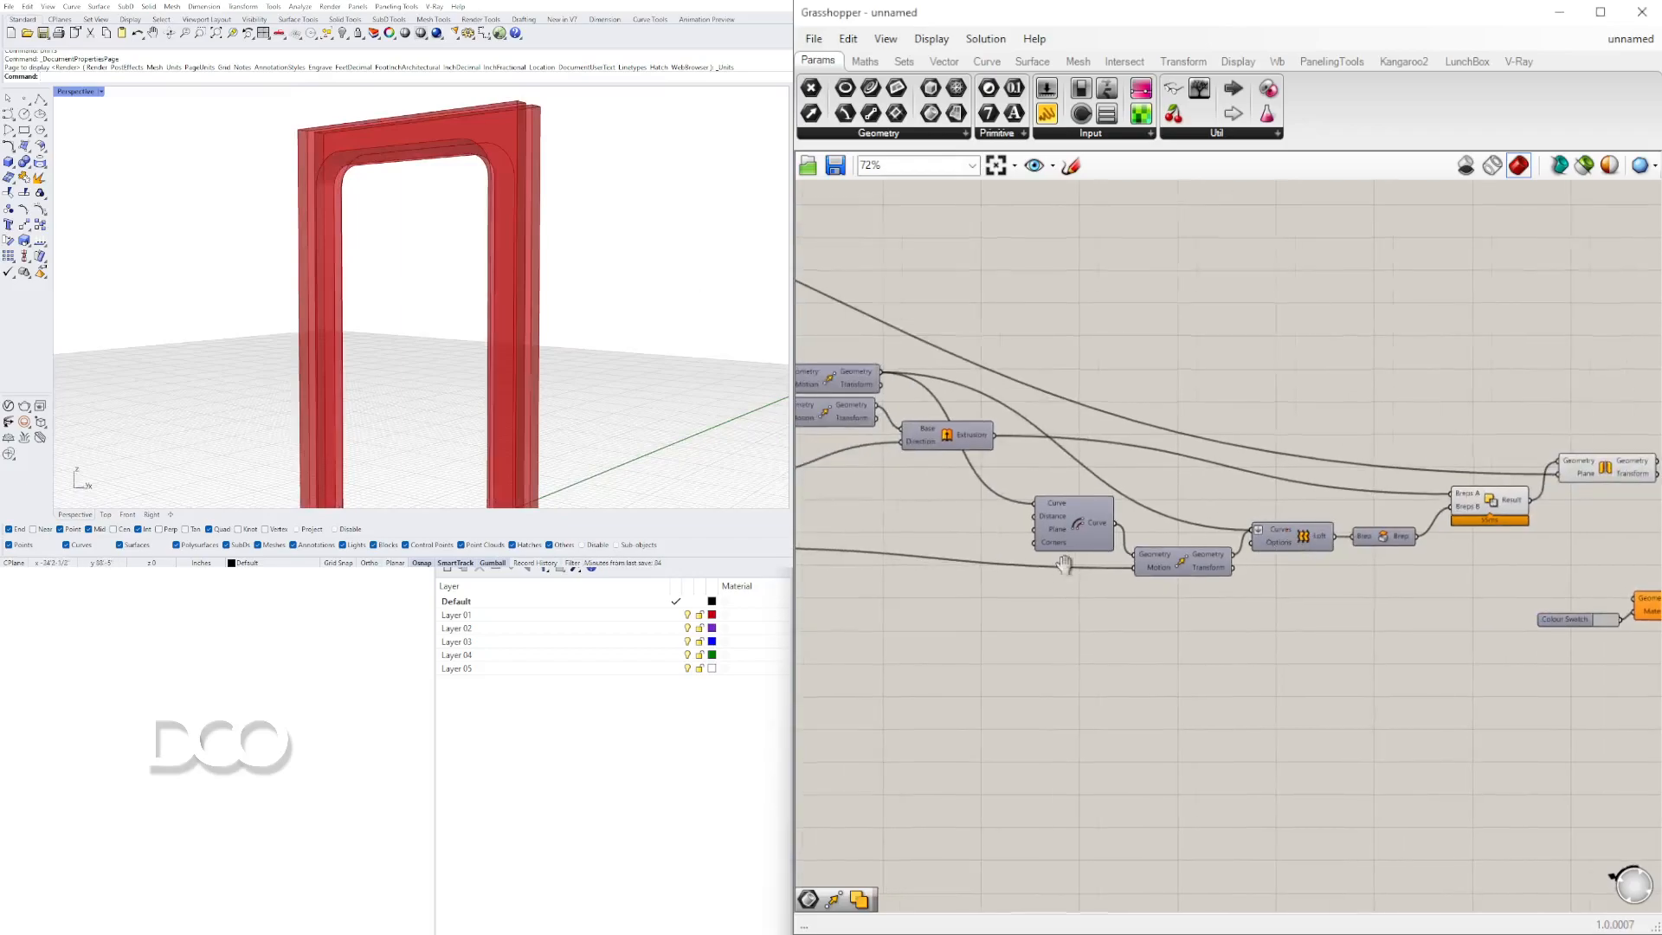
pyautogui.moveTo(1041, 563); pyautogui.dragTo(1275, 572, button='right')
pyautogui.scroll(2, 1253, 544)
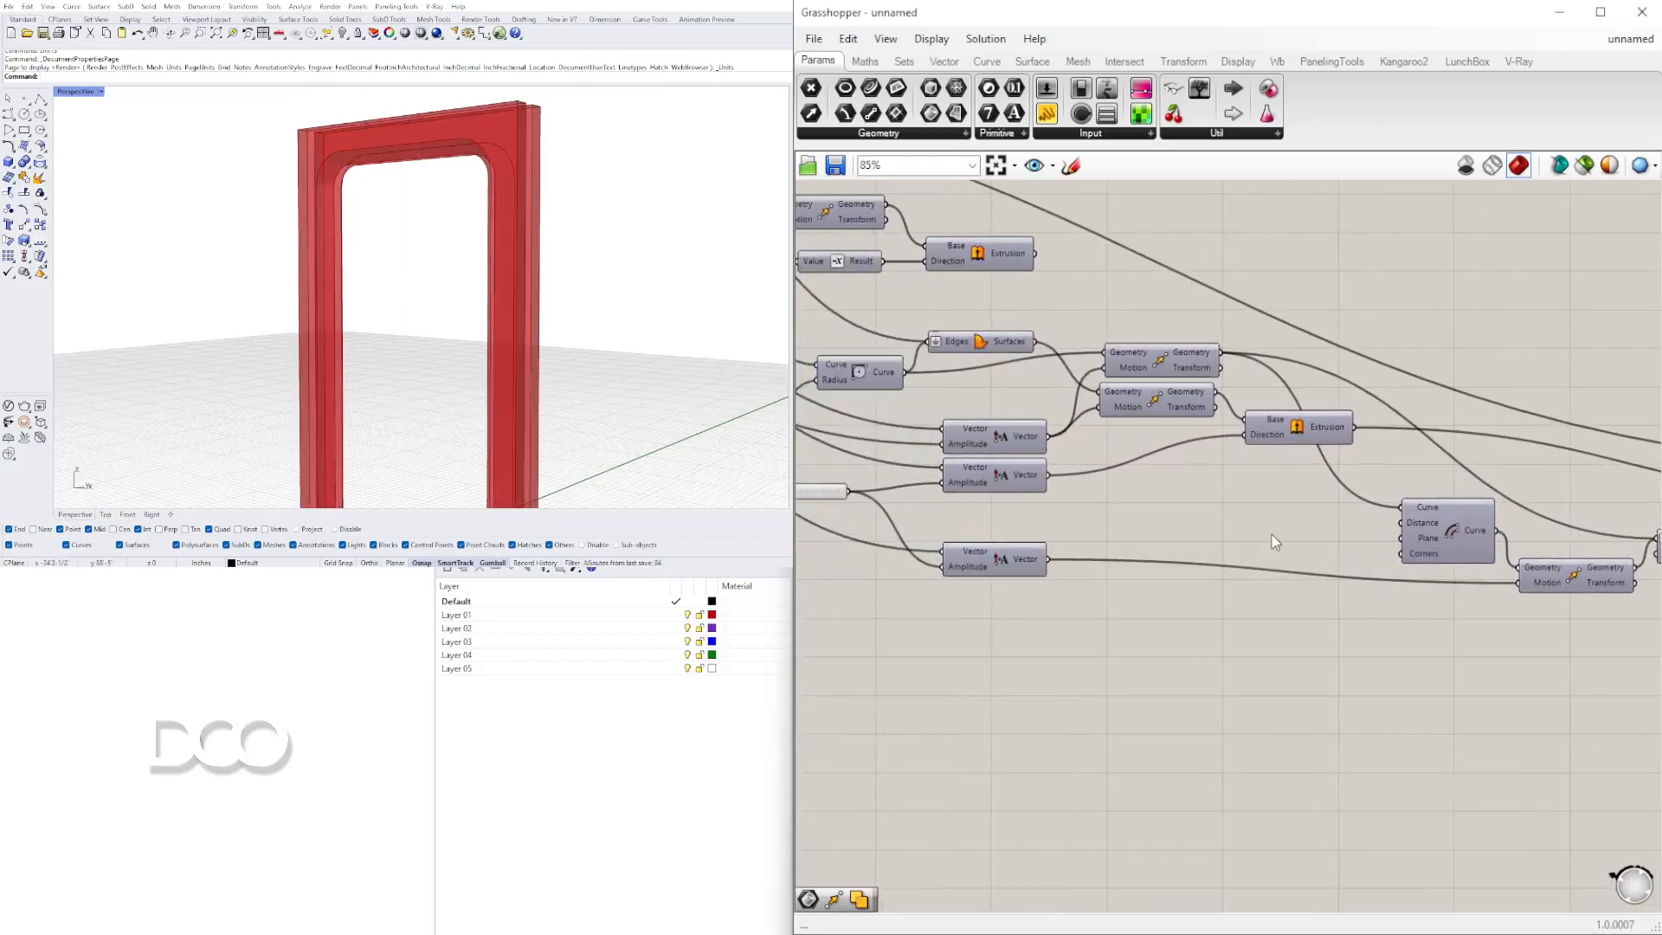
pyautogui.doubleClick(1272, 534)
pyautogui.write('1.5')
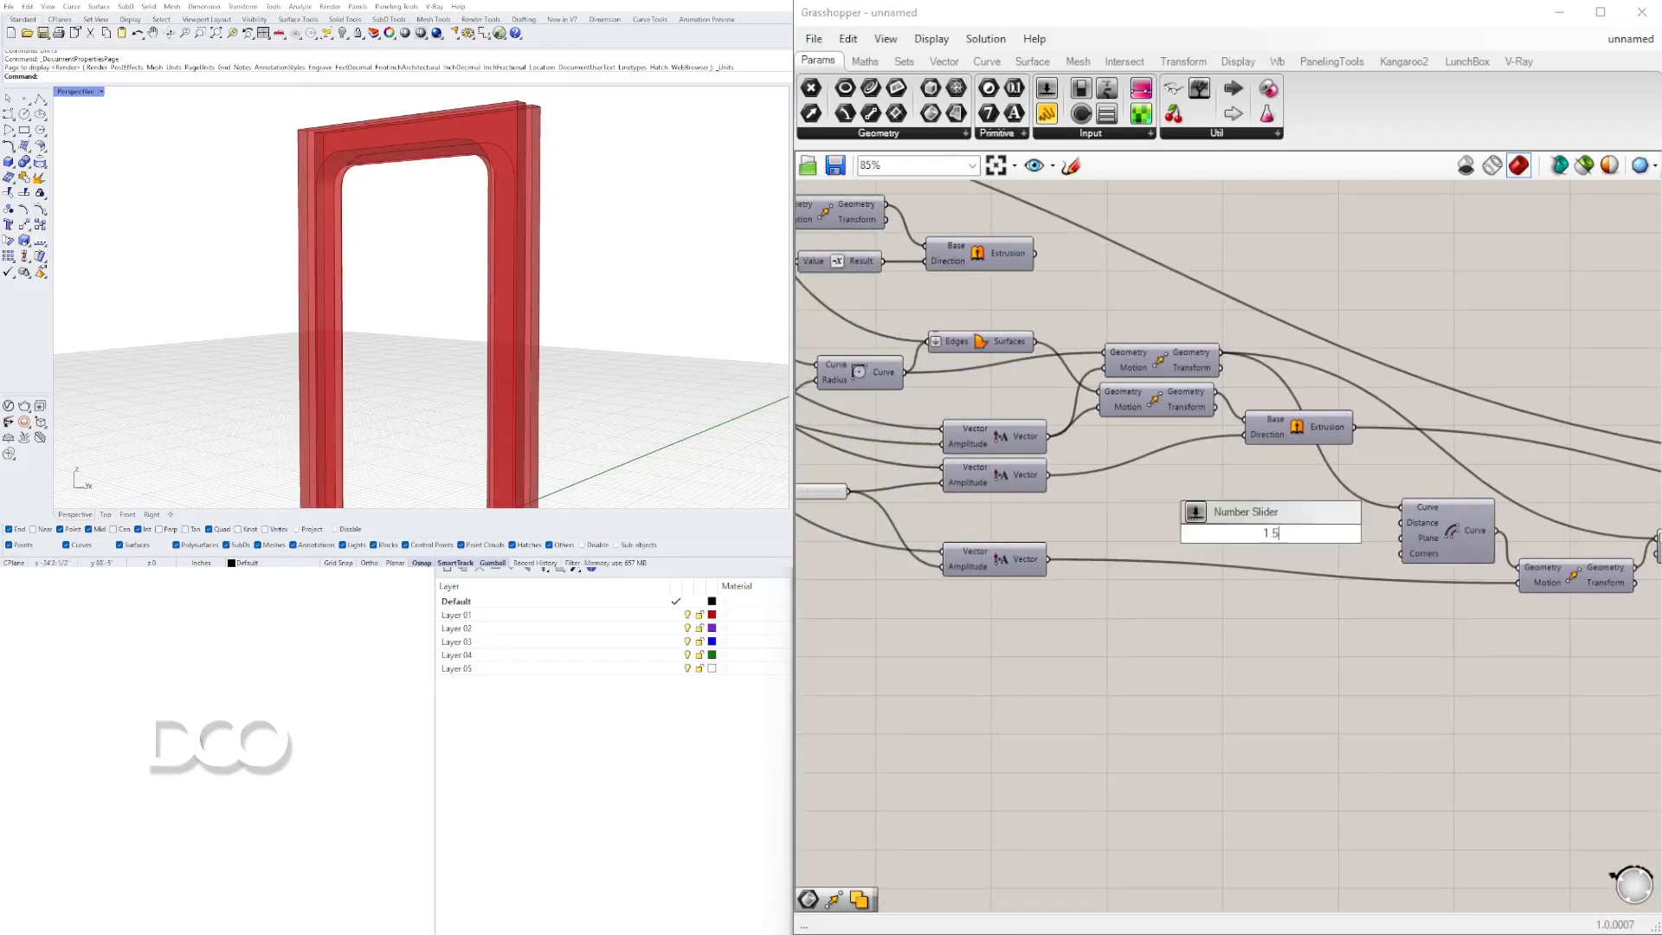
pyautogui.write('0')
pyautogui.press('Return')
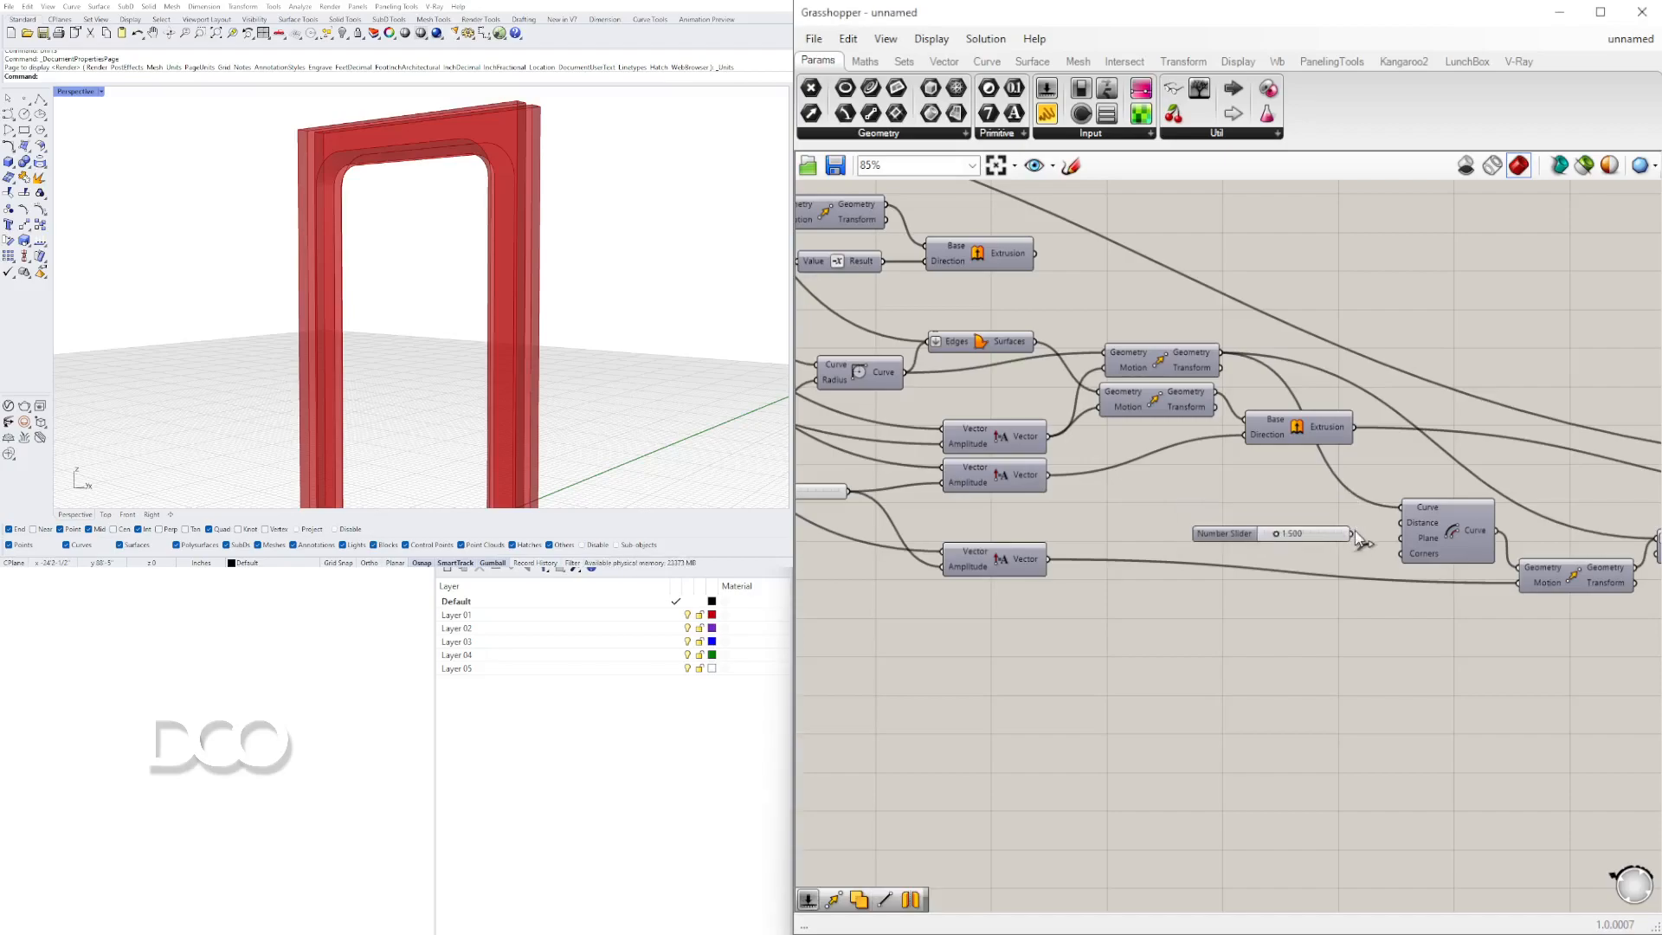
pyautogui.moveTo(1394, 520); pyautogui.dragTo(1396, 521)
# Try an offset distance of 2.631 and check the opening's bevel from several angles
pyautogui.moveTo(472, 309); pyautogui.dragTo(454, 294, button='right')
pyautogui.scroll(5, 1243, 528)
pyautogui.moveTo(1125, 505); pyautogui.dragTo(1164, 506)
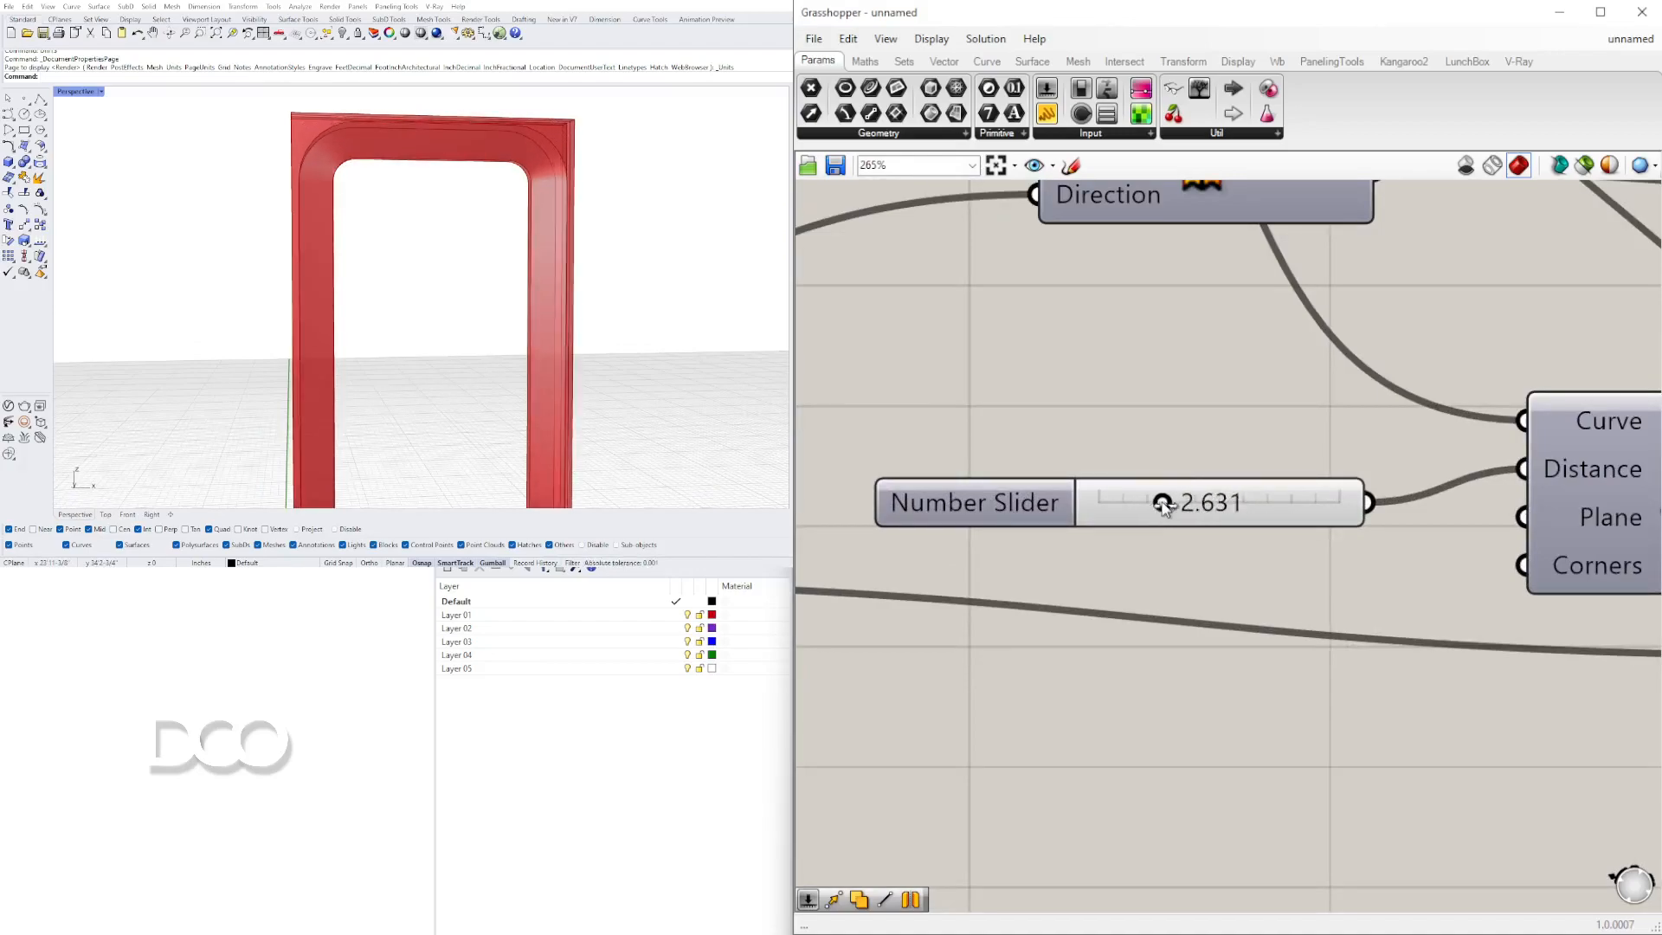
pyautogui.moveTo(538, 270); pyautogui.dragTo(664, 315, button='right')
pyautogui.scroll(-5, 1197, 427)
pyautogui.moveTo(1512, 507); pyautogui.dragTo(1276, 509, button='right')
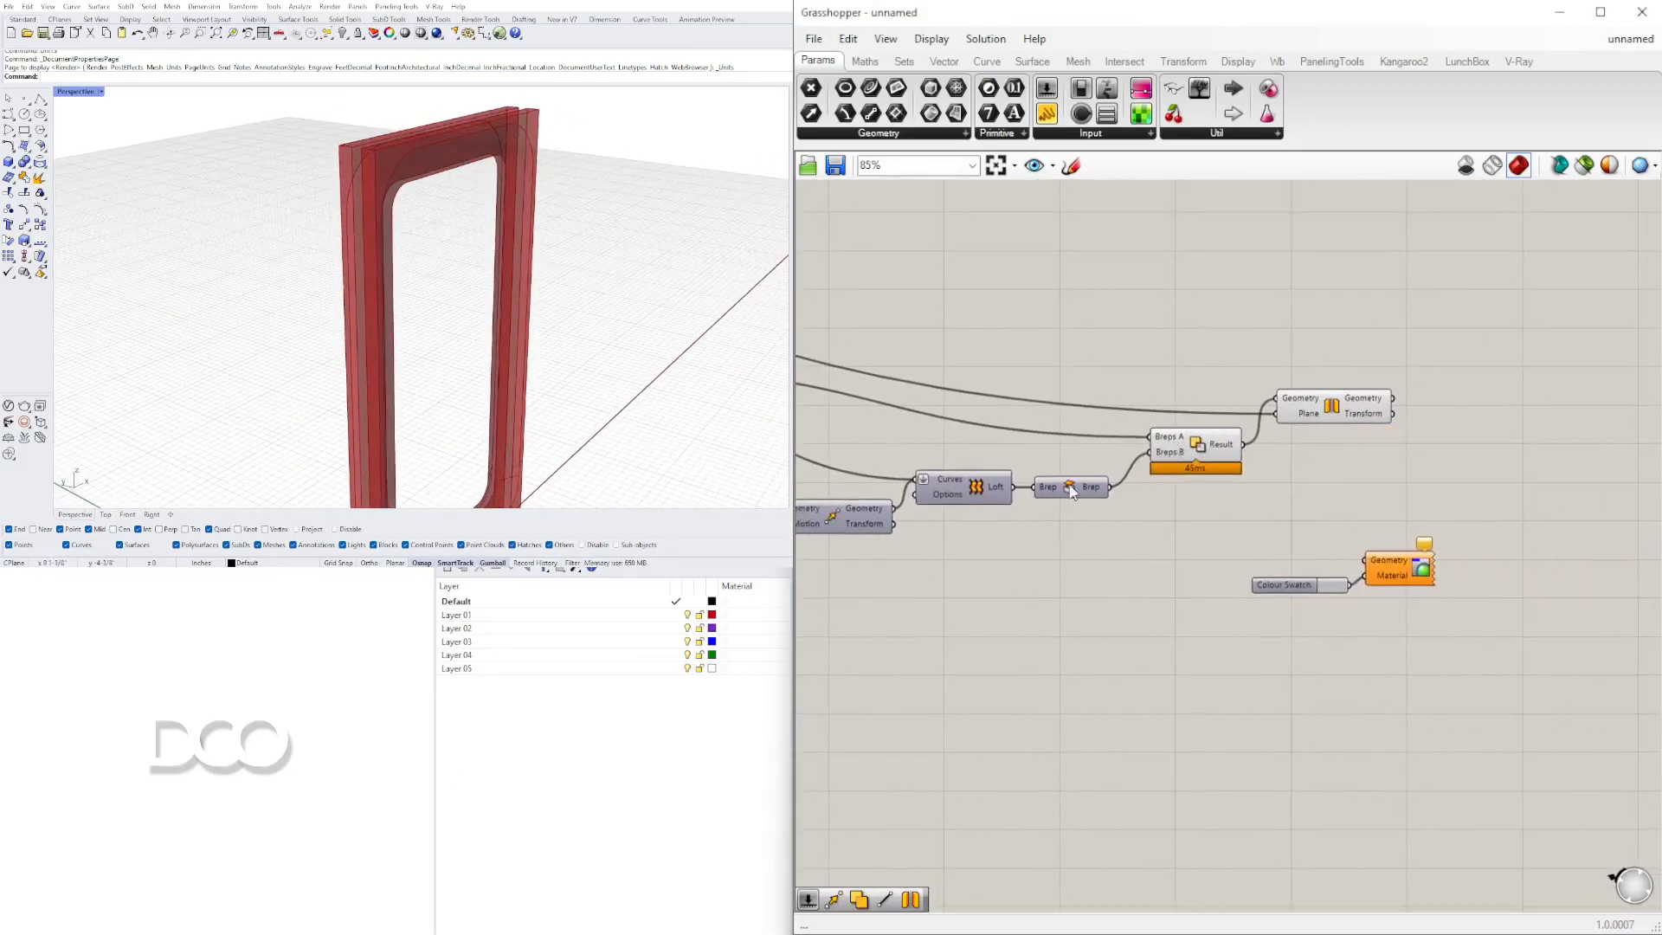
pyautogui.moveTo(1076, 485); pyautogui.dragTo(1278, 482, button='right')
pyautogui.moveTo(294, 298); pyautogui.dragTo(558, 281, button='right')
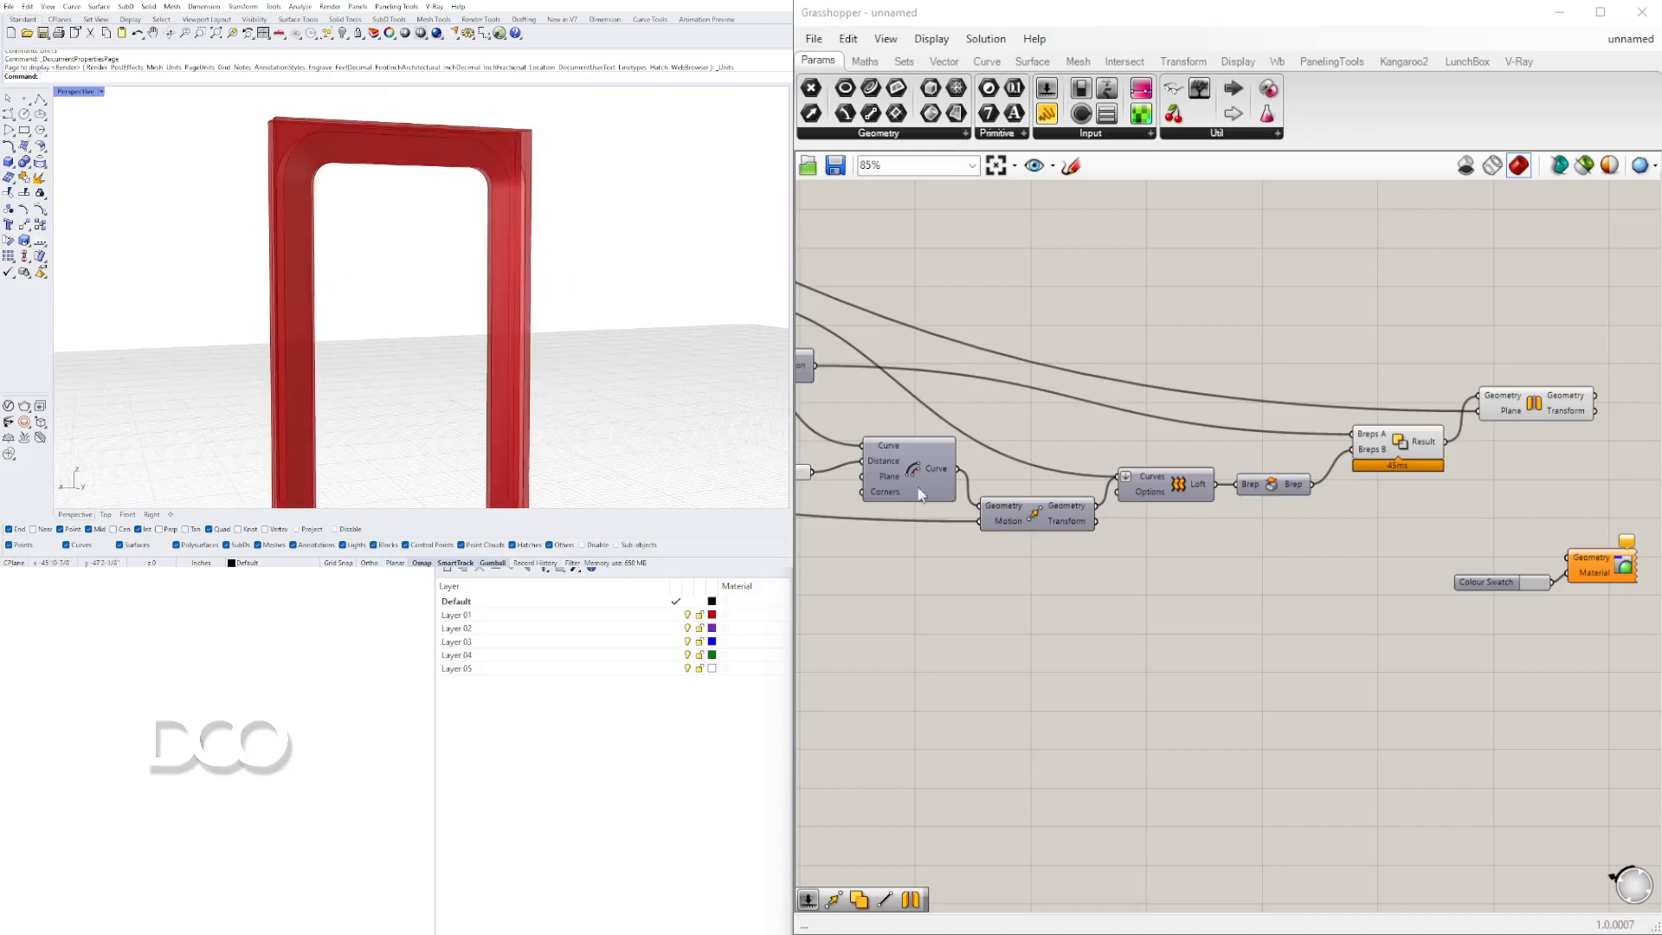
pyautogui.scroll(5, 445, 178)
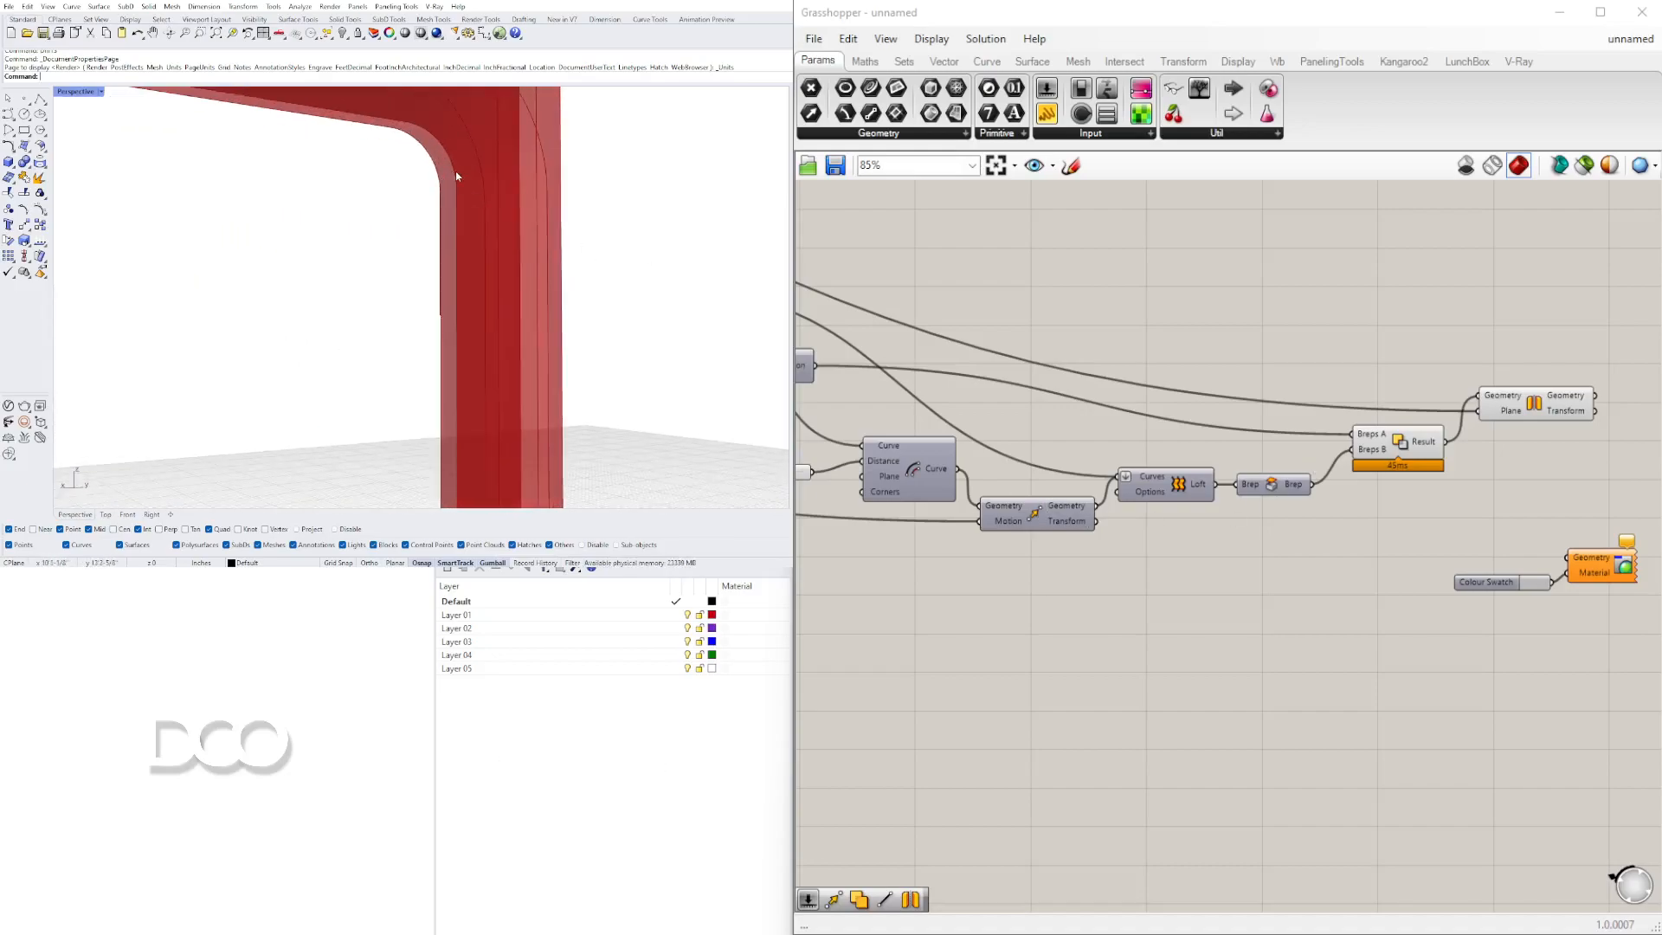
pyautogui.scroll(-2, 1117, 532)
# Set the offset distance slider to 1.788 and check the frame opening from the front
pyautogui.moveTo(1111, 537); pyautogui.dragTo(1439, 572, button='right')
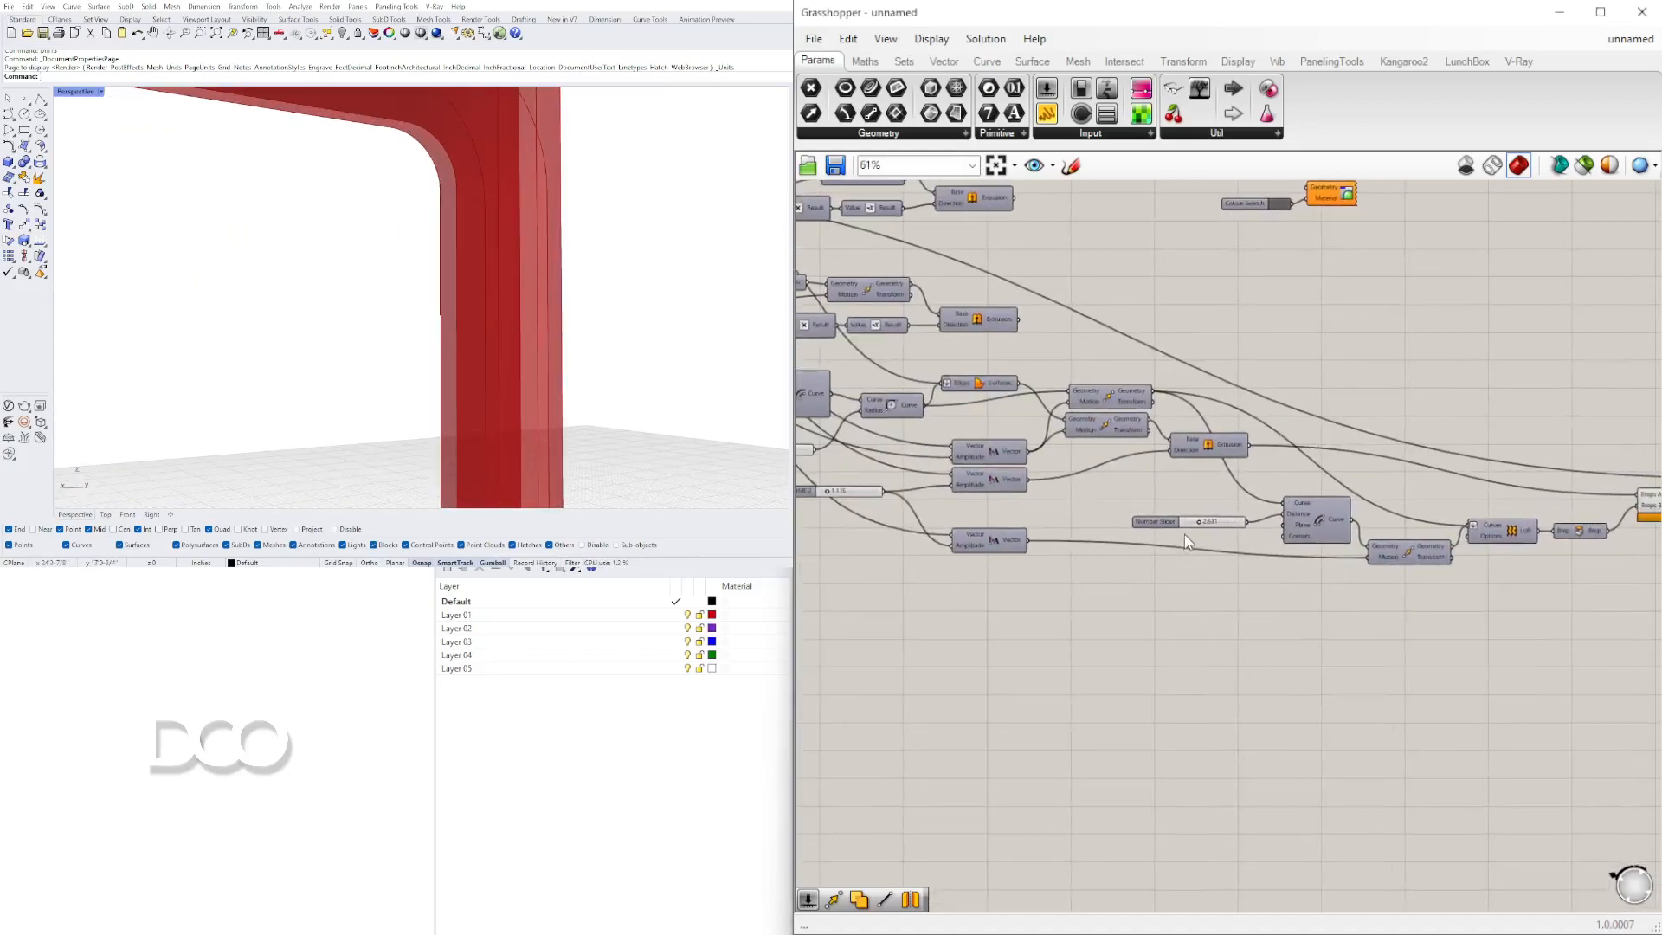
pyautogui.scroll(7, 1191, 526)
pyautogui.moveTo(1212, 522); pyautogui.dragTo(1194, 519)
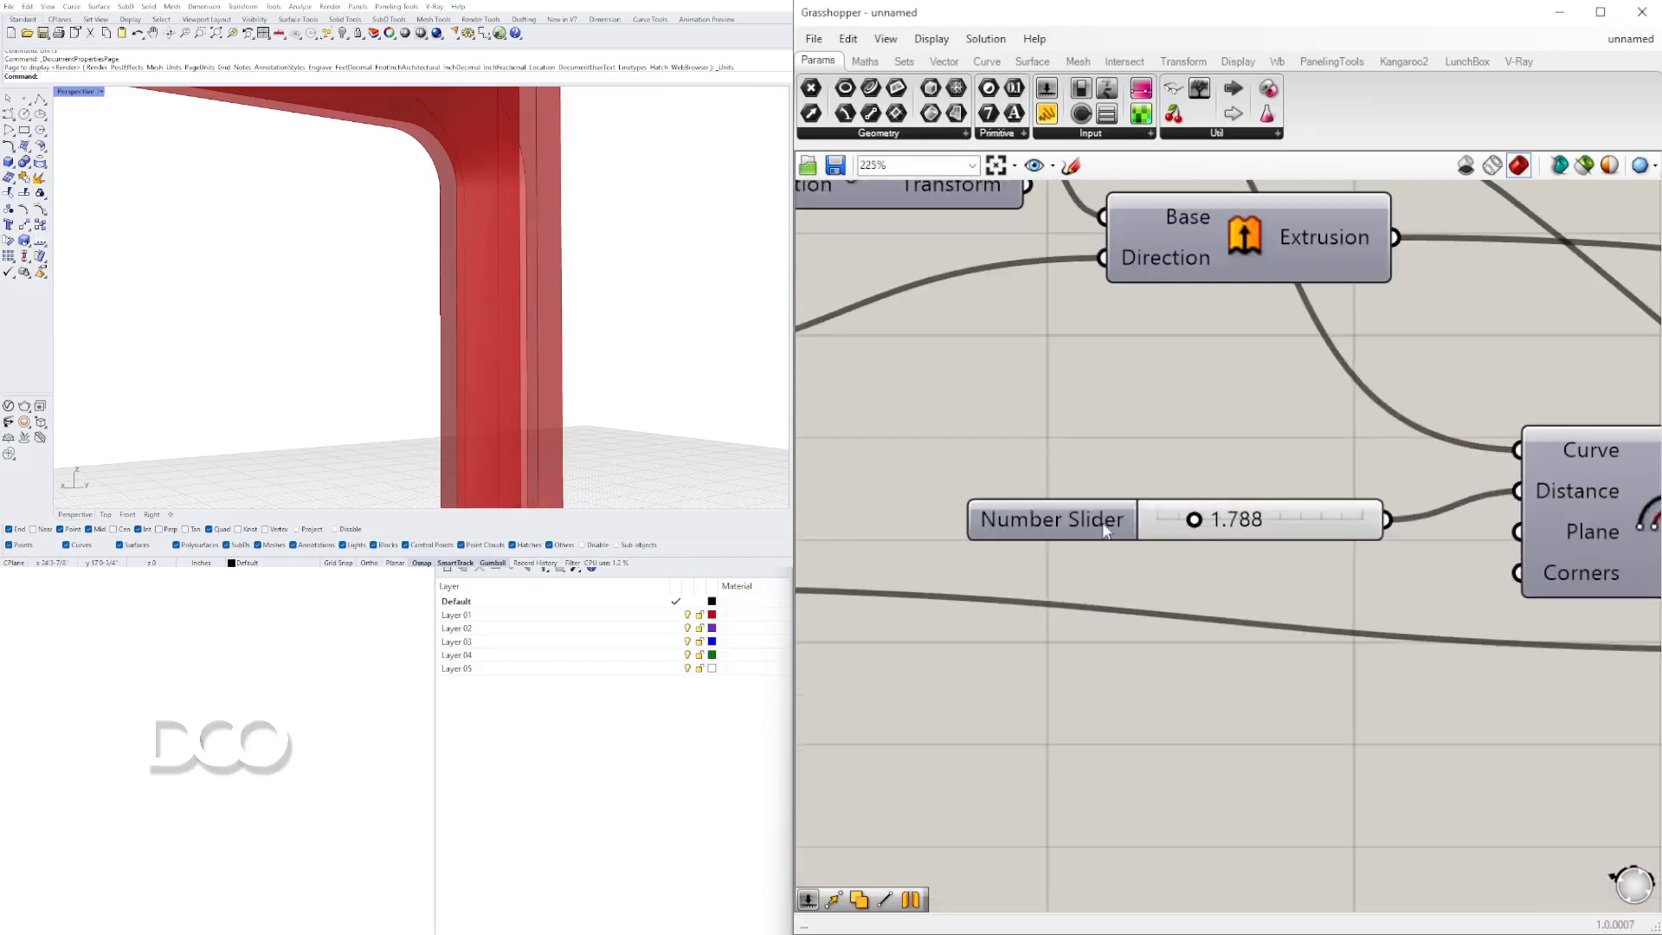
pyautogui.scroll(-5, 320, 263)
pyautogui.moveTo(320, 263); pyautogui.dragTo(363, 260, button='right')
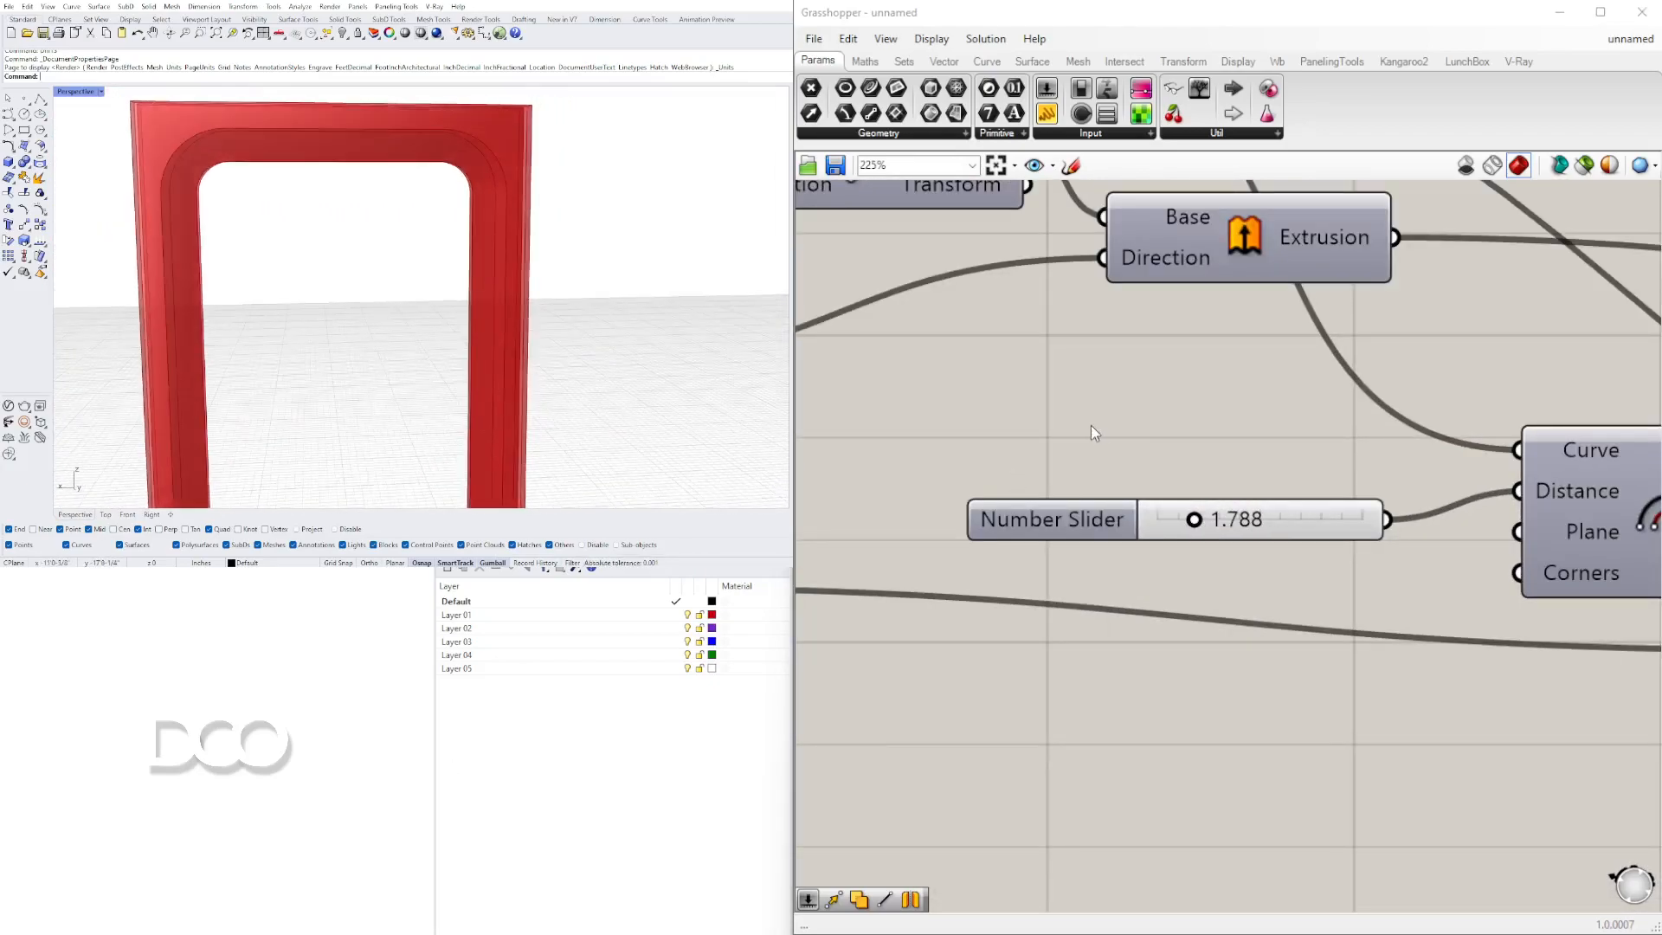
# Turn on the preview of the outer window frame's Extrusion
pyautogui.scroll(-8, 1350, 468)
pyautogui.moveTo(1231, 455); pyautogui.dragTo(1613, 603, button='right')
pyautogui.scroll(3, 1342, 493)
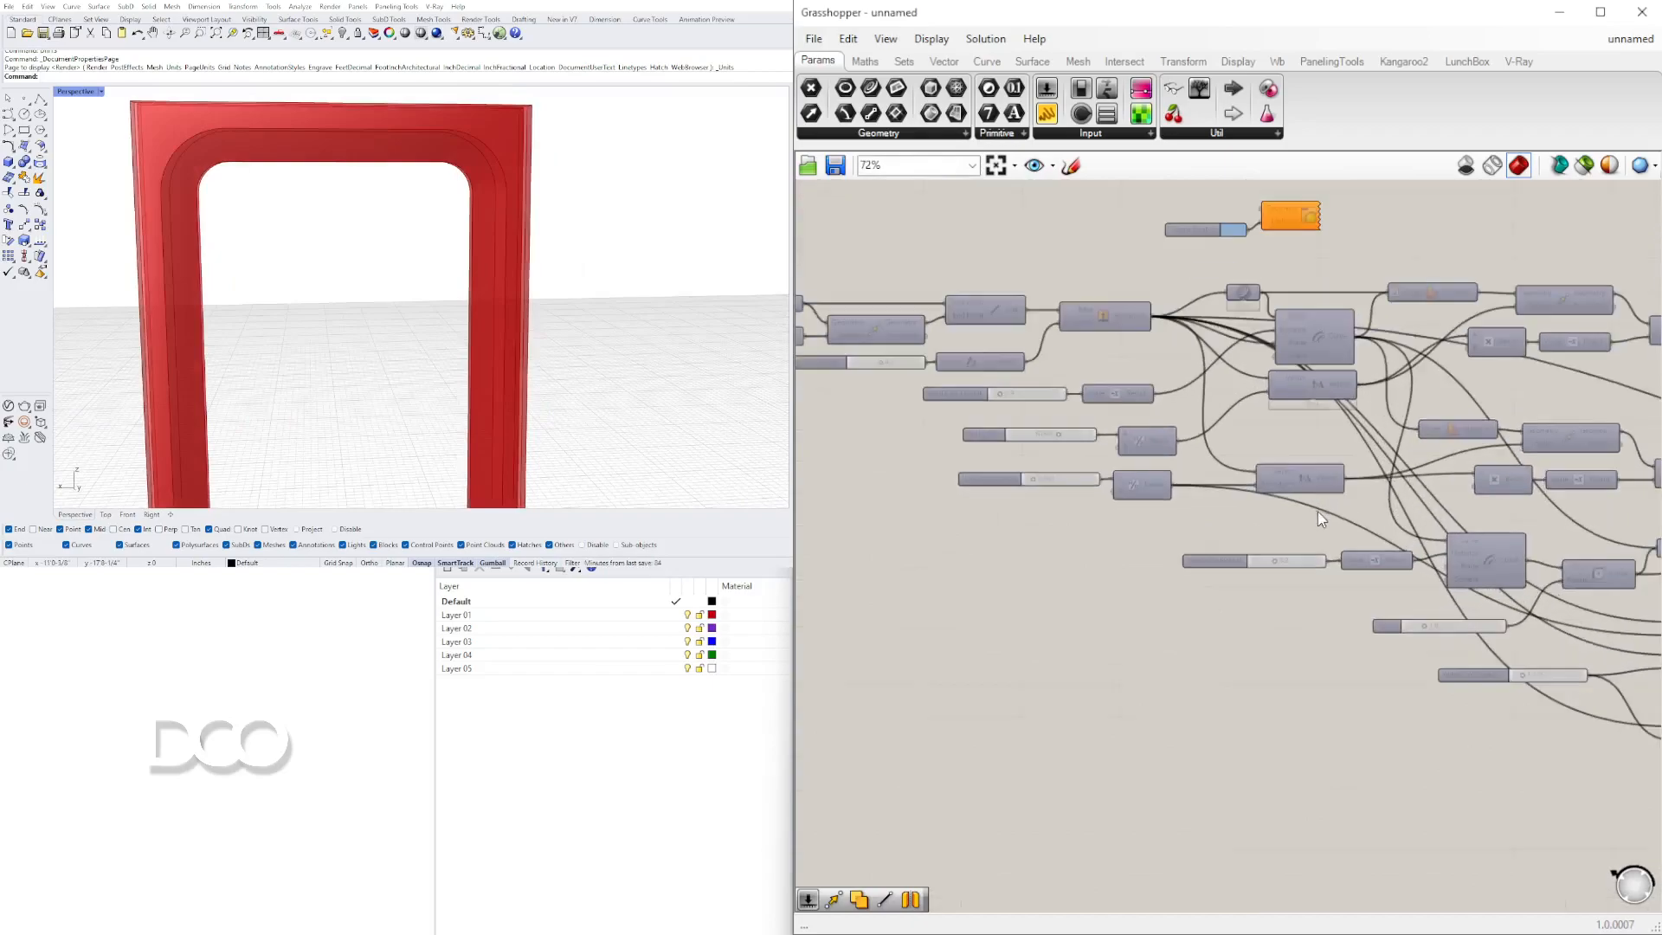
pyautogui.moveTo(1318, 513); pyautogui.dragTo(1256, 524, button='right')
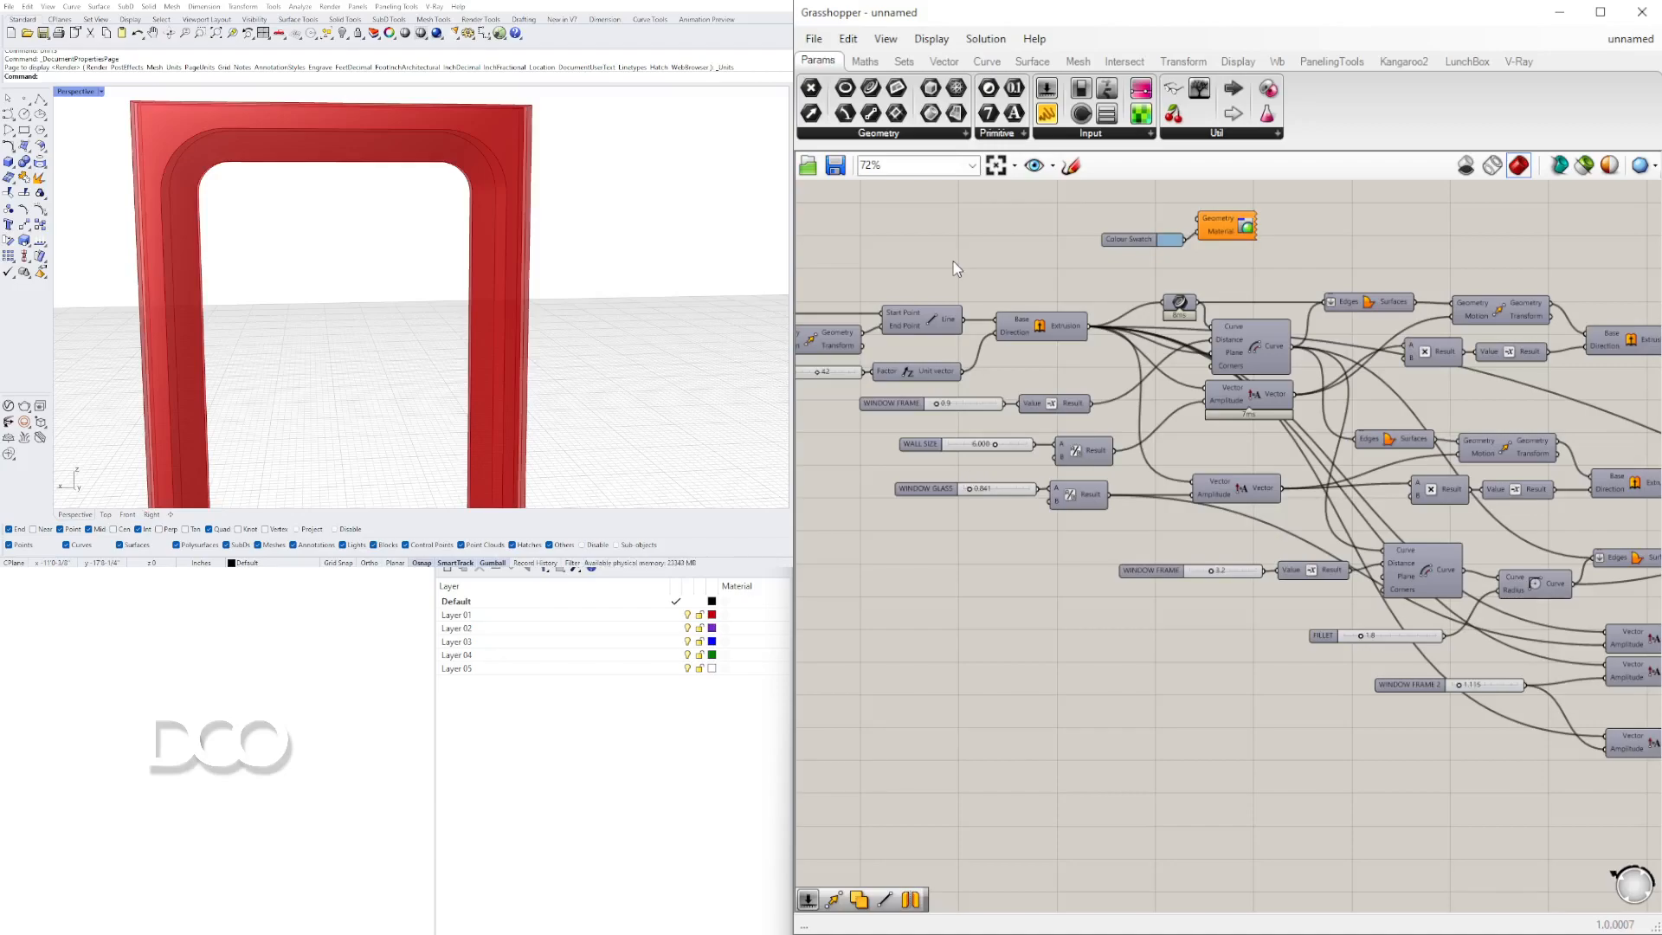
pyautogui.moveTo(1637, 339); pyautogui.dragTo(1375, 380, button='right')
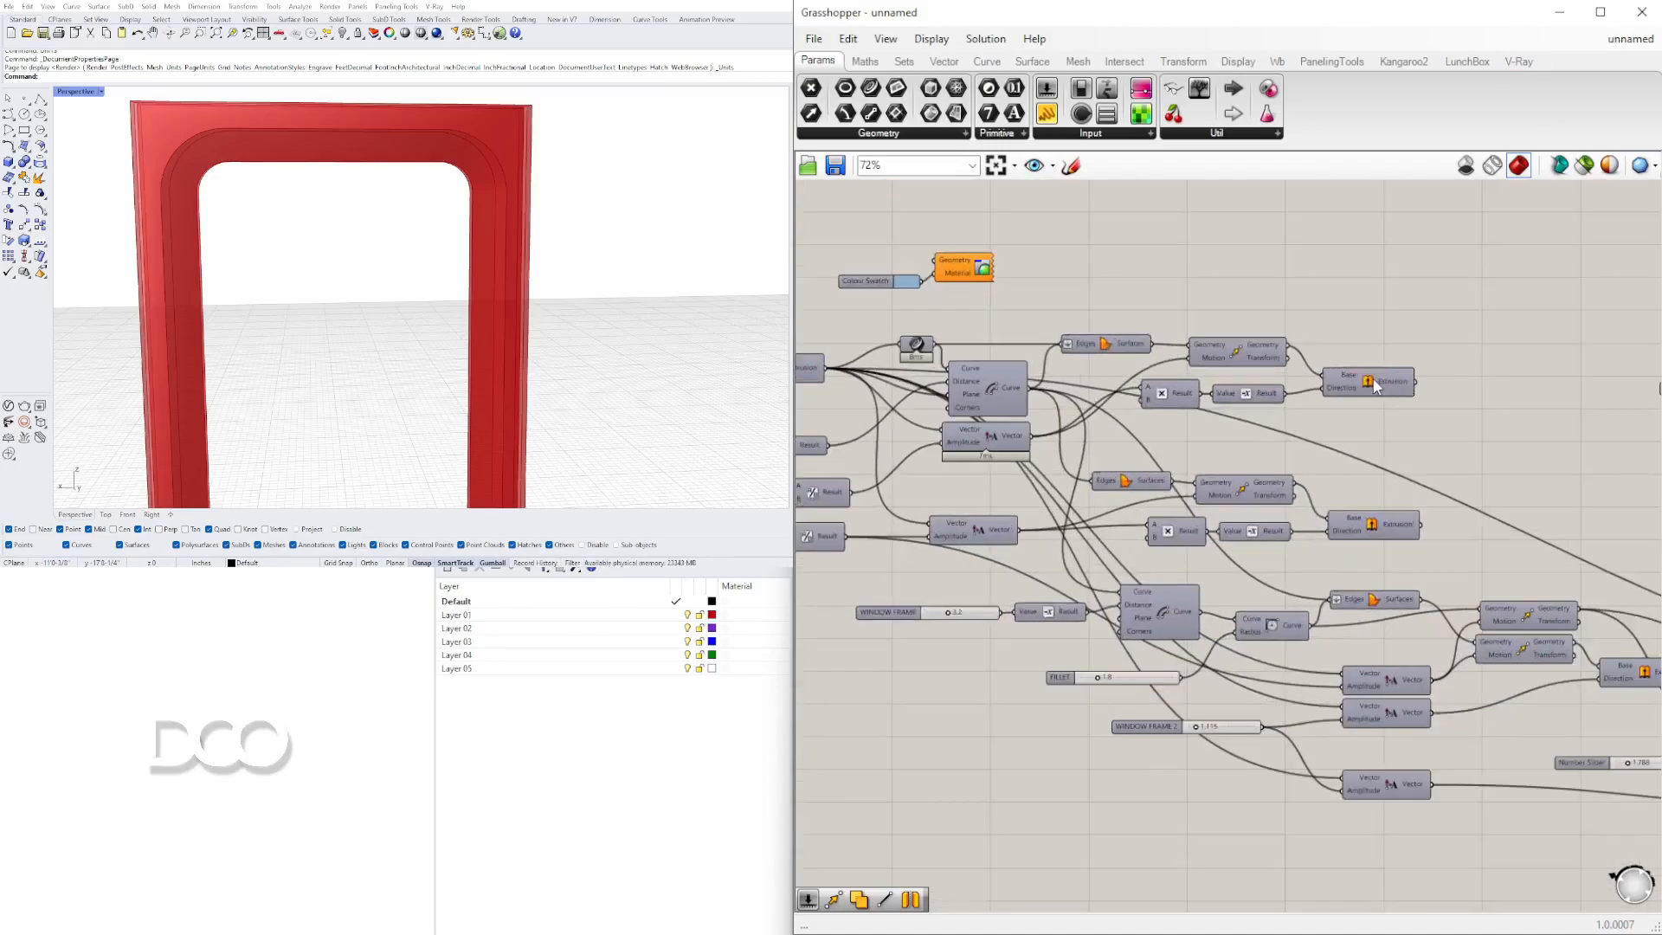
pyautogui.rightClick(1374, 381)
pyautogui.click(1412, 412)
pyautogui.scroll(-5, 554, 173)
pyautogui.moveTo(208, 178)
pyautogui.mouseDown(button='right')
pyautogui.moveTo(360, 199)
pyautogui.moveTo(186, 157)
pyautogui.mouseUp(button='right')
# Turn on the preview of the window glass Extrusion
pyautogui.click(1343, 492)
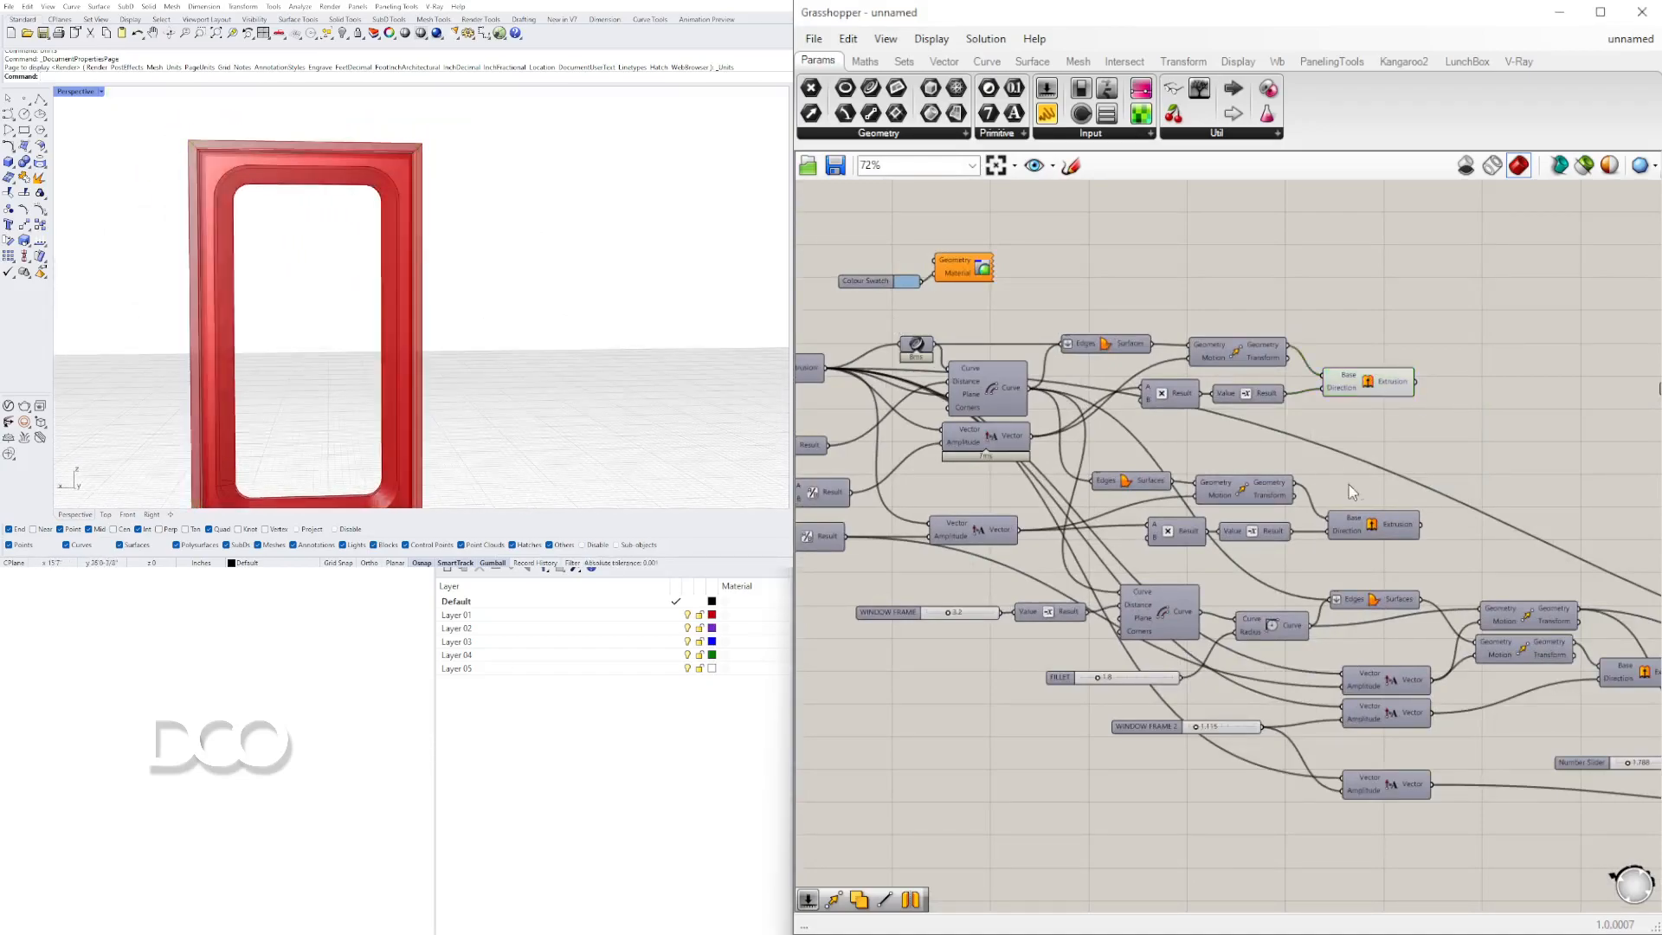
pyautogui.rightClick(1375, 528)
pyautogui.click(1395, 559)
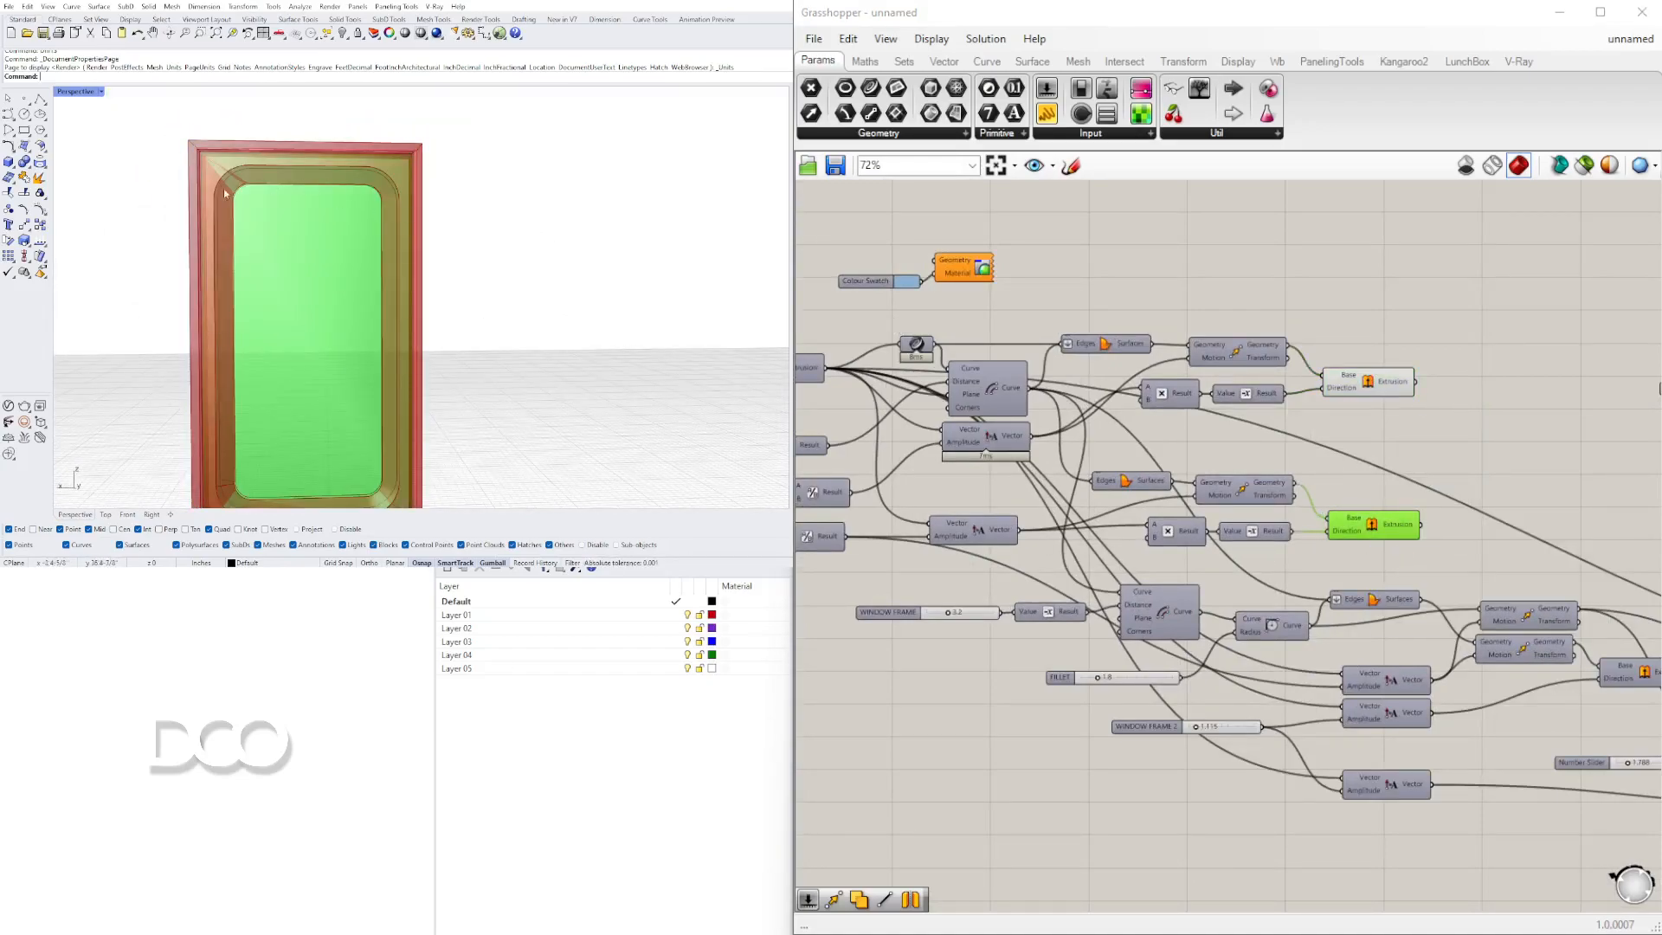
pyautogui.moveTo(212, 188); pyautogui.dragTo(241, 180, button='right')
# Highlight the Solid Difference and the Mirror in turn to identify the frame part each one produces
pyautogui.moveTo(1505, 456); pyautogui.dragTo(1227, 414, button='right')
pyautogui.scroll(-2, 1372, 347)
pyautogui.moveTo(1383, 360); pyautogui.dragTo(1042, 399, button='right')
pyautogui.scroll(-1, 1556, 346)
pyautogui.scroll(3, 1178, 506)
pyautogui.click(1271, 505)
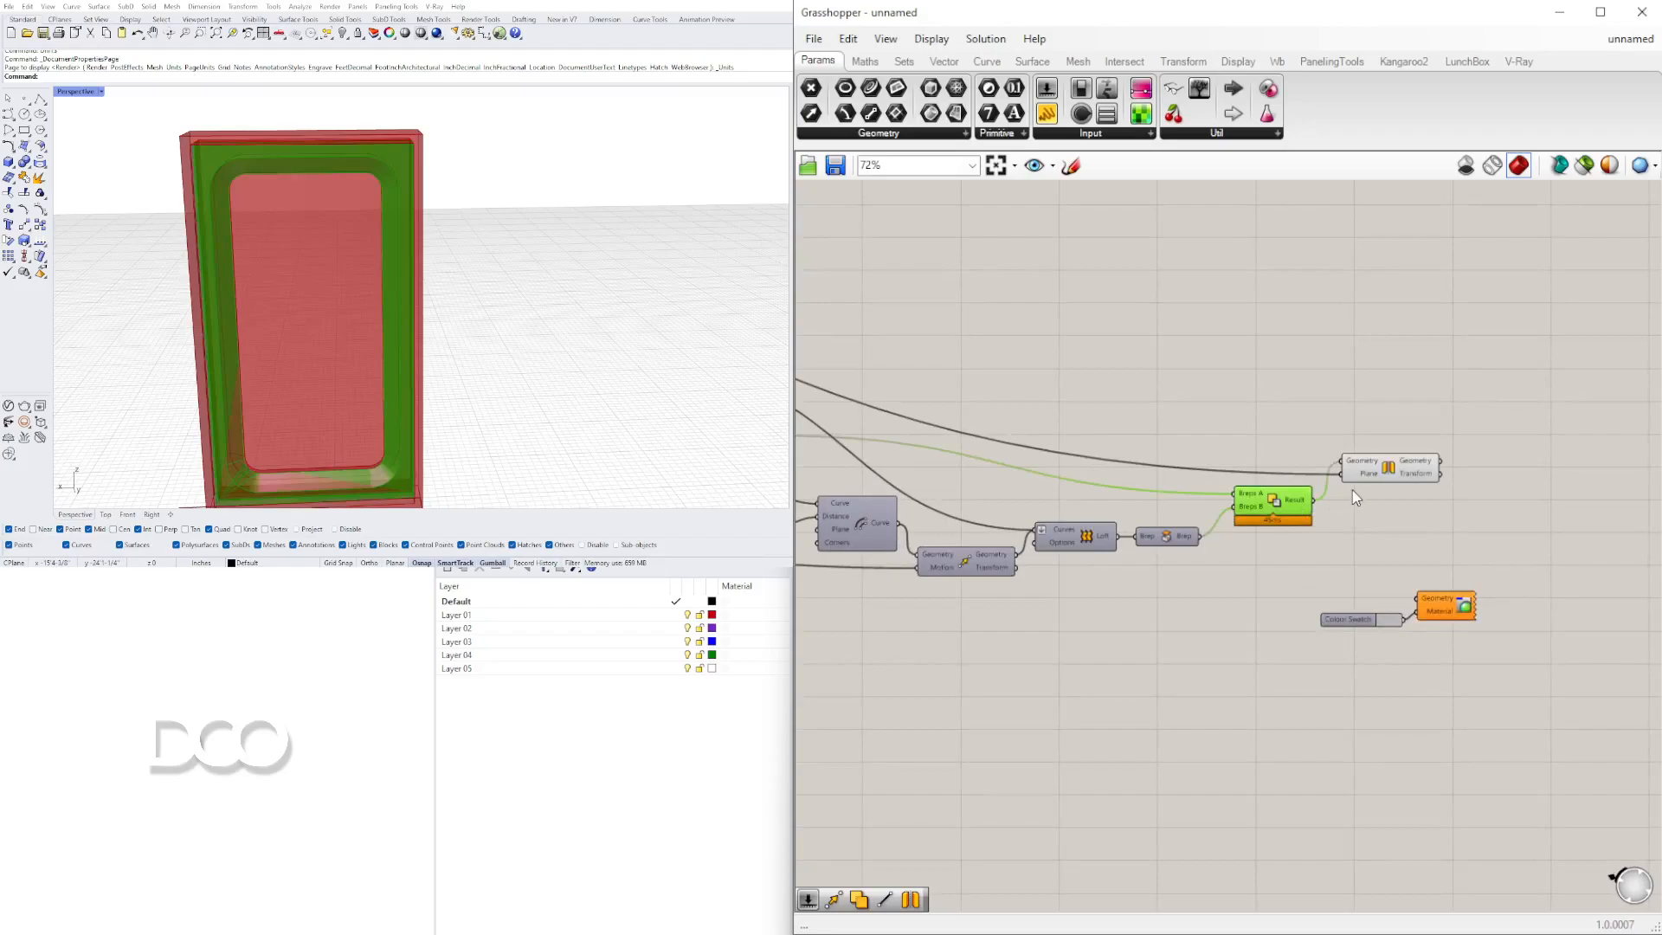
pyautogui.click(1372, 466)
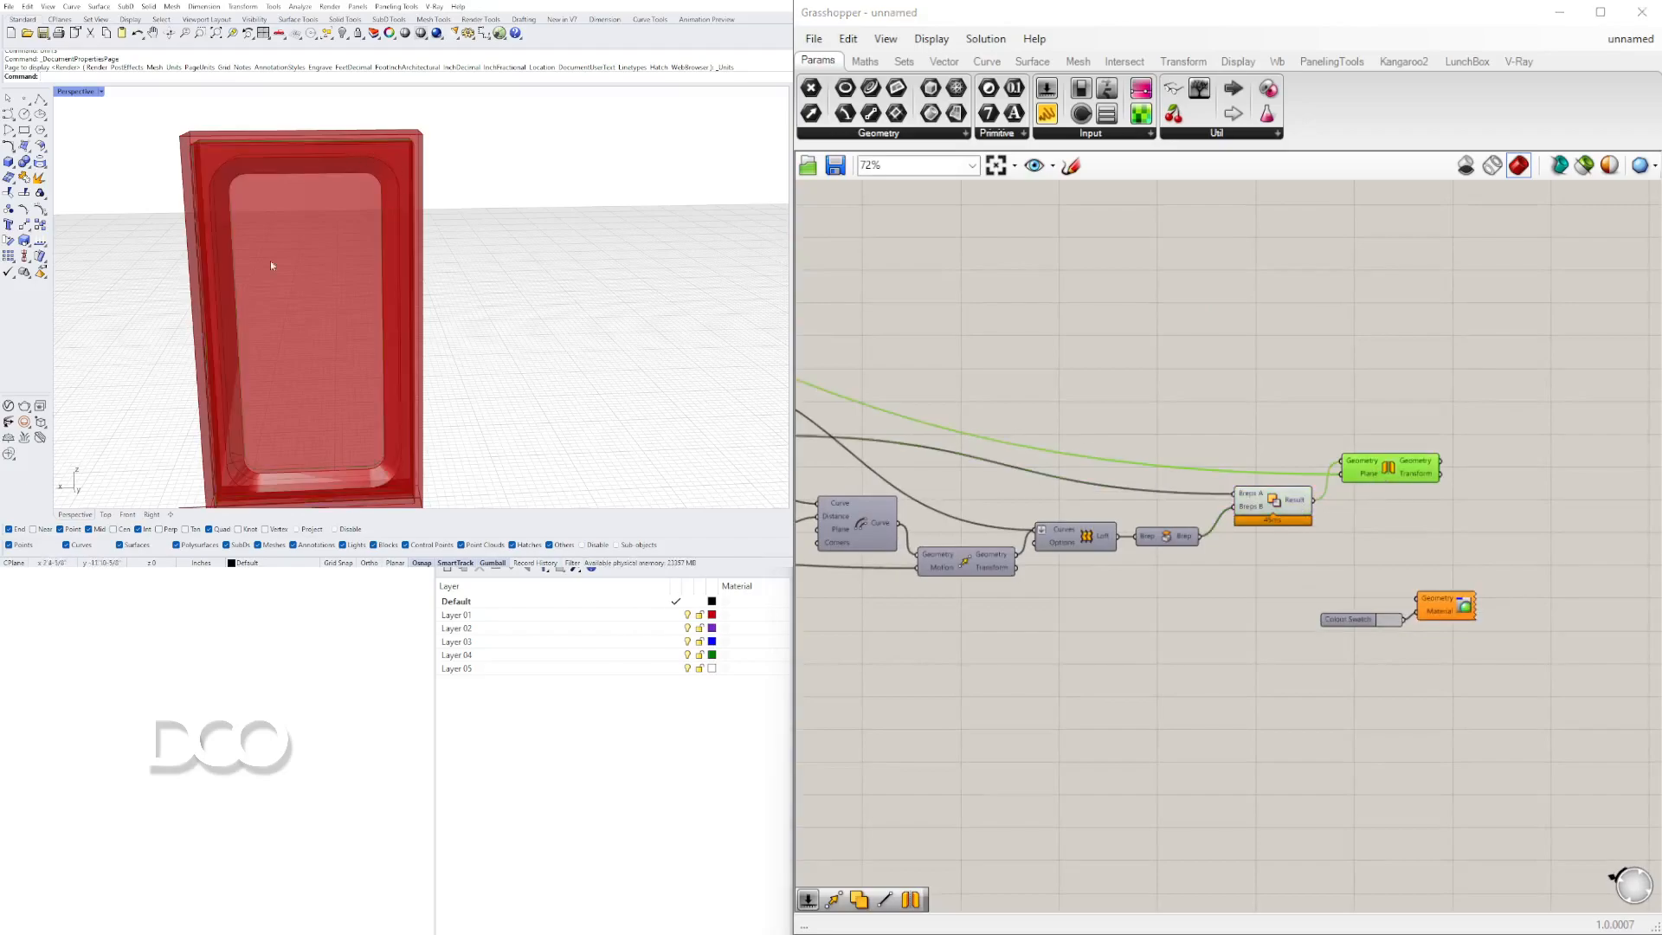
pyautogui.scroll(-4, 341, 391)
pyautogui.moveTo(341, 393)
pyautogui.mouseDown(button='right')
pyautogui.moveTo(401, 345)
pyautogui.moveTo(350, 367)
pyautogui.mouseUp(button='right')
pyautogui.scroll(4, 277, 251)
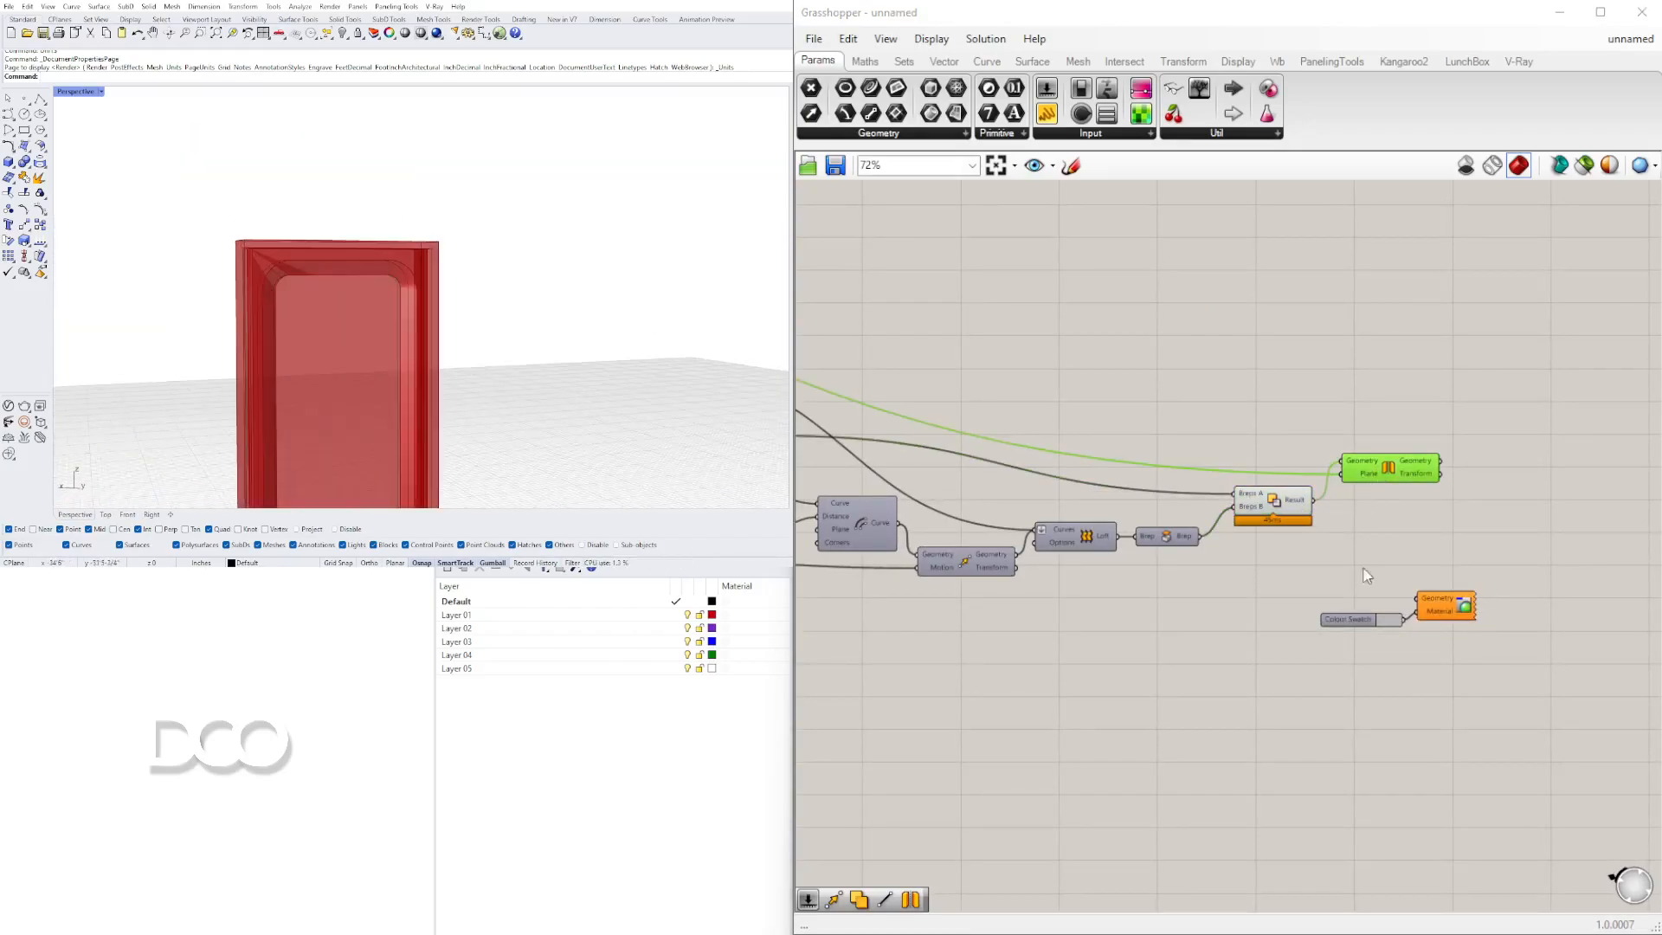
# Review the definition and examine the whole window, its frames and glass pane from several angles
pyautogui.moveTo(1068, 615); pyautogui.dragTo(1305, 602, button='right')
pyautogui.scroll(-3, 1289, 606)
pyautogui.moveTo(1193, 625); pyautogui.dragTo(1325, 613, button='right')
pyautogui.click(1323, 609)
pyautogui.scroll(3, 1101, 372)
pyautogui.moveTo(905, 355); pyautogui.dragTo(1479, 338, button='right')
pyautogui.scroll(-3, 1479, 338)
pyautogui.moveTo(1618, 450); pyautogui.dragTo(1073, 474, button='right')
pyautogui.scroll(3, 1073, 476)
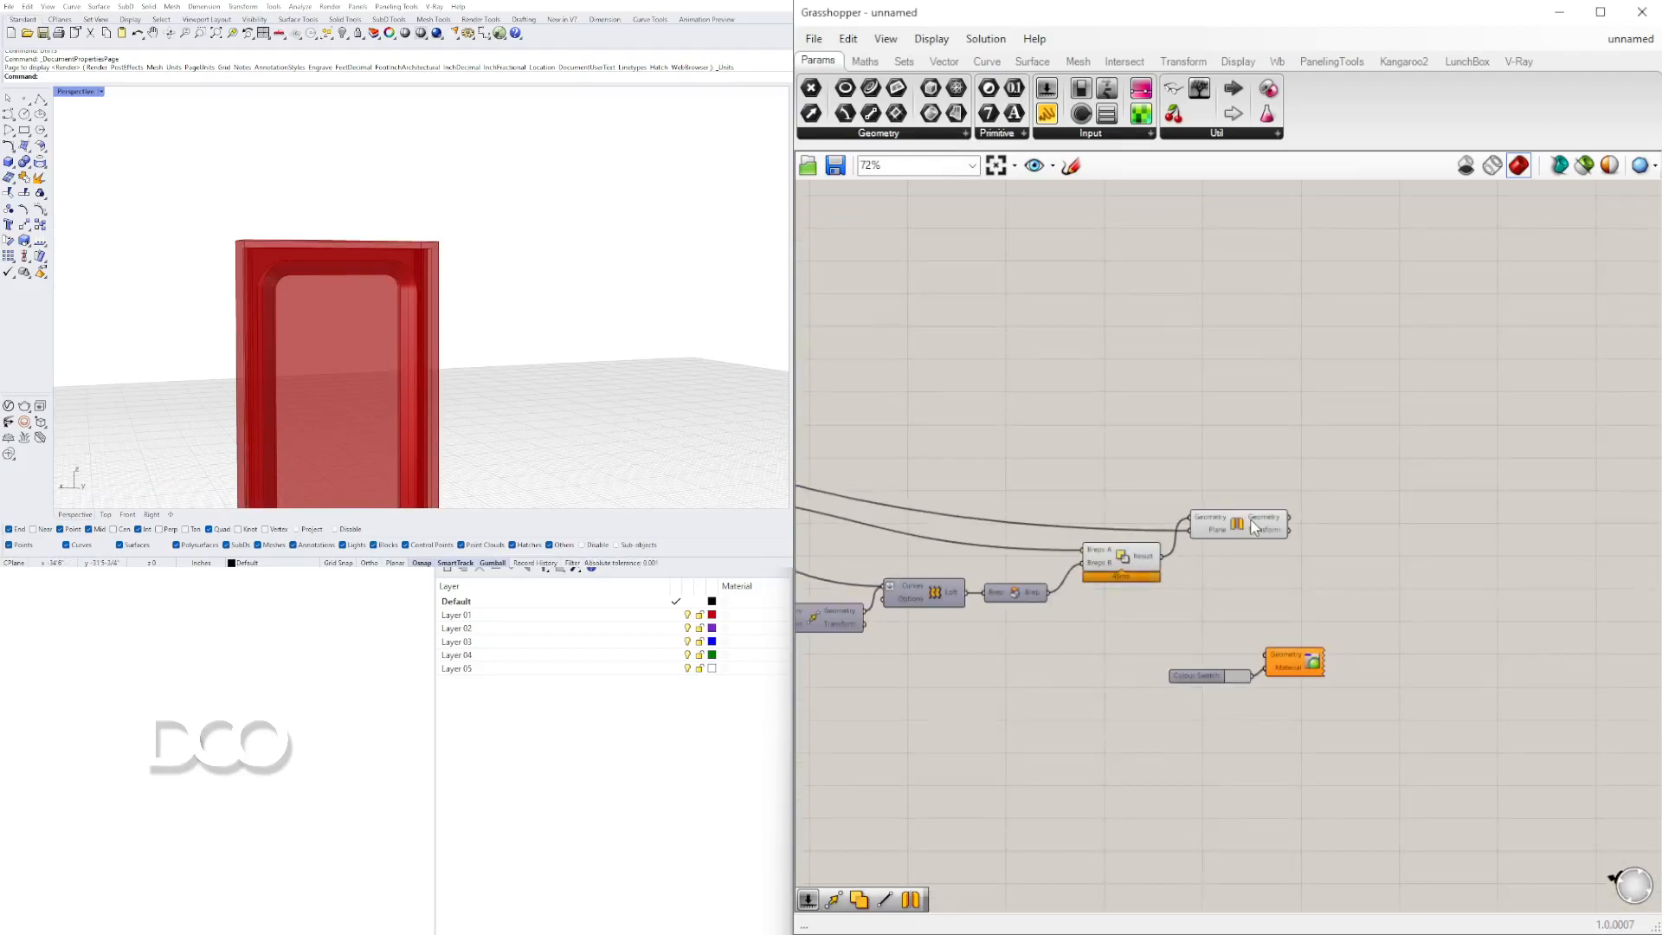
pyautogui.click(1253, 526)
pyautogui.click(1043, 645)
pyautogui.click(459, 826)
pyautogui.moveTo(316, 264); pyautogui.dragTo(361, 289, button='right')
pyautogui.scroll(3, 327, 290)
pyautogui.moveTo(252, 303); pyautogui.dragTo(197, 292, button='right')
pyautogui.scroll(10, 265, 223)
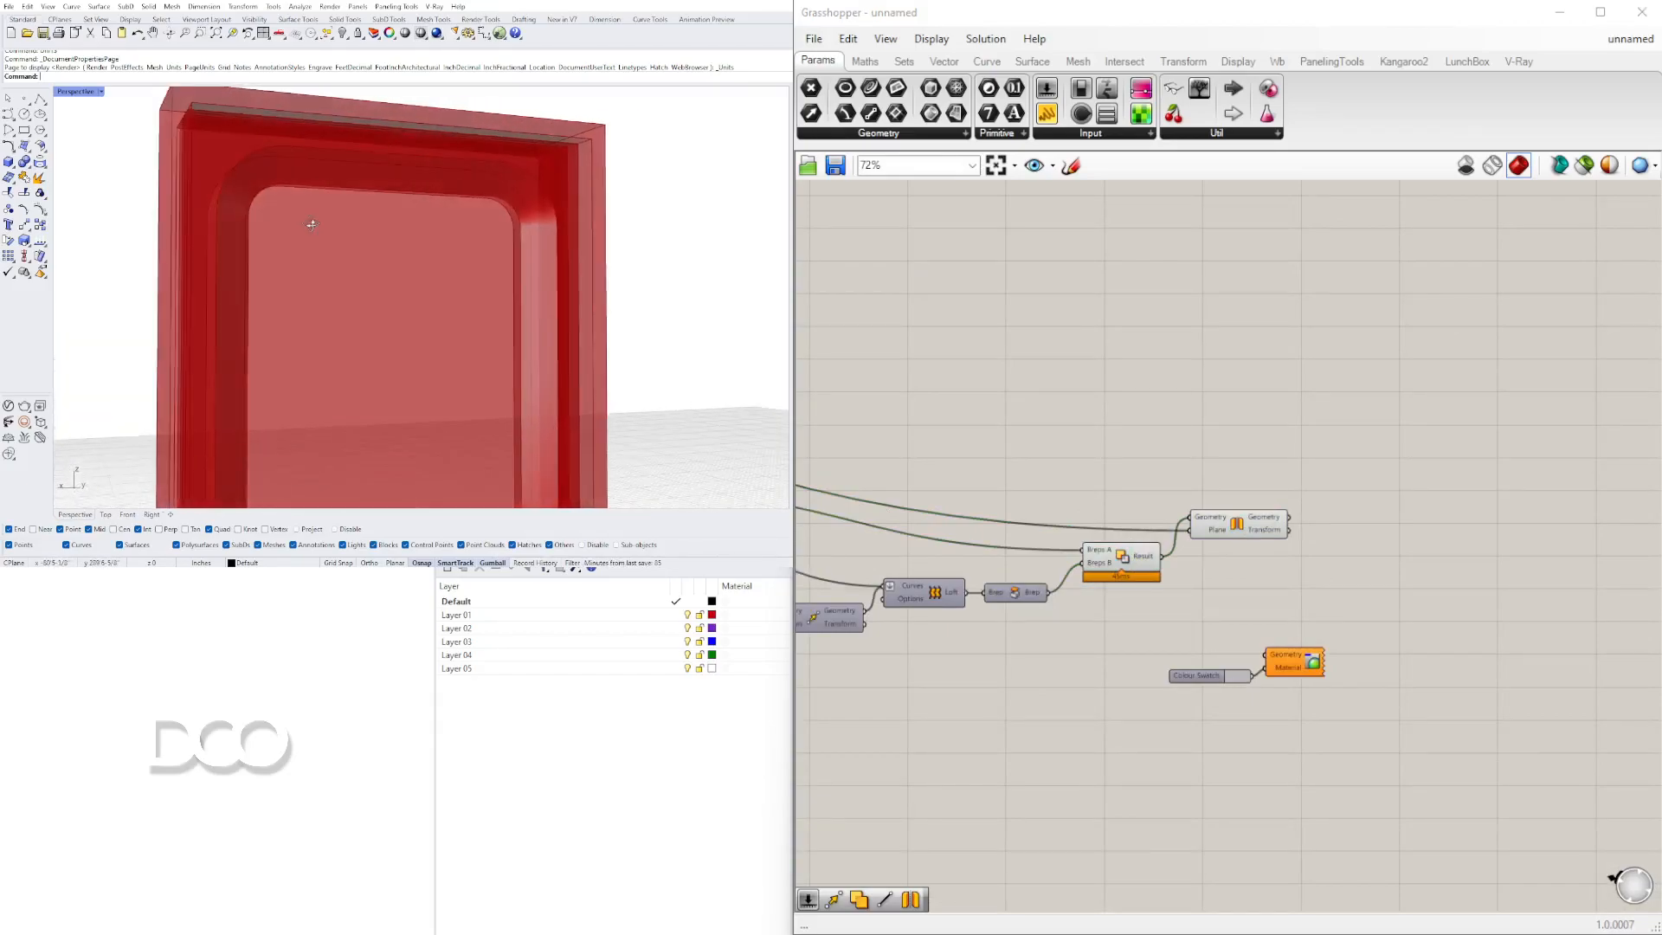
pyautogui.moveTo(278, 204); pyautogui.dragTo(404, 214, button='right')
pyautogui.scroll(-5, 346, 159)
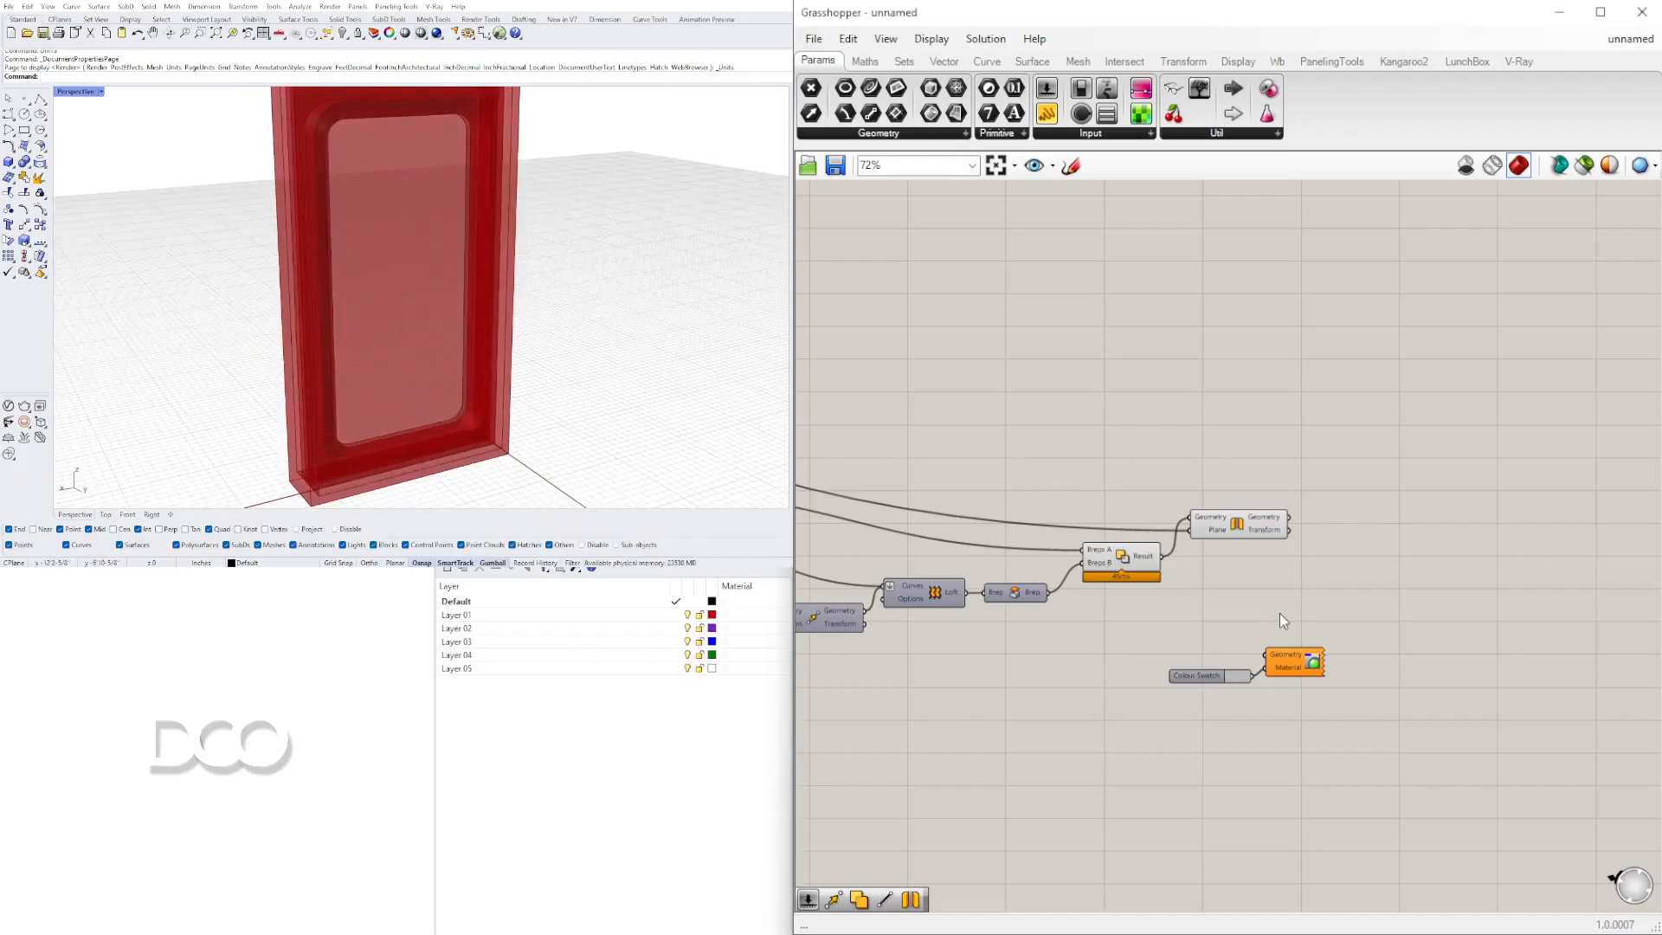
# Connect both the Solid Difference Result and the Mirror's Geometry output to the light swatch's Custom Preview Geometry input
pyautogui.scroll(3, 1259, 649)
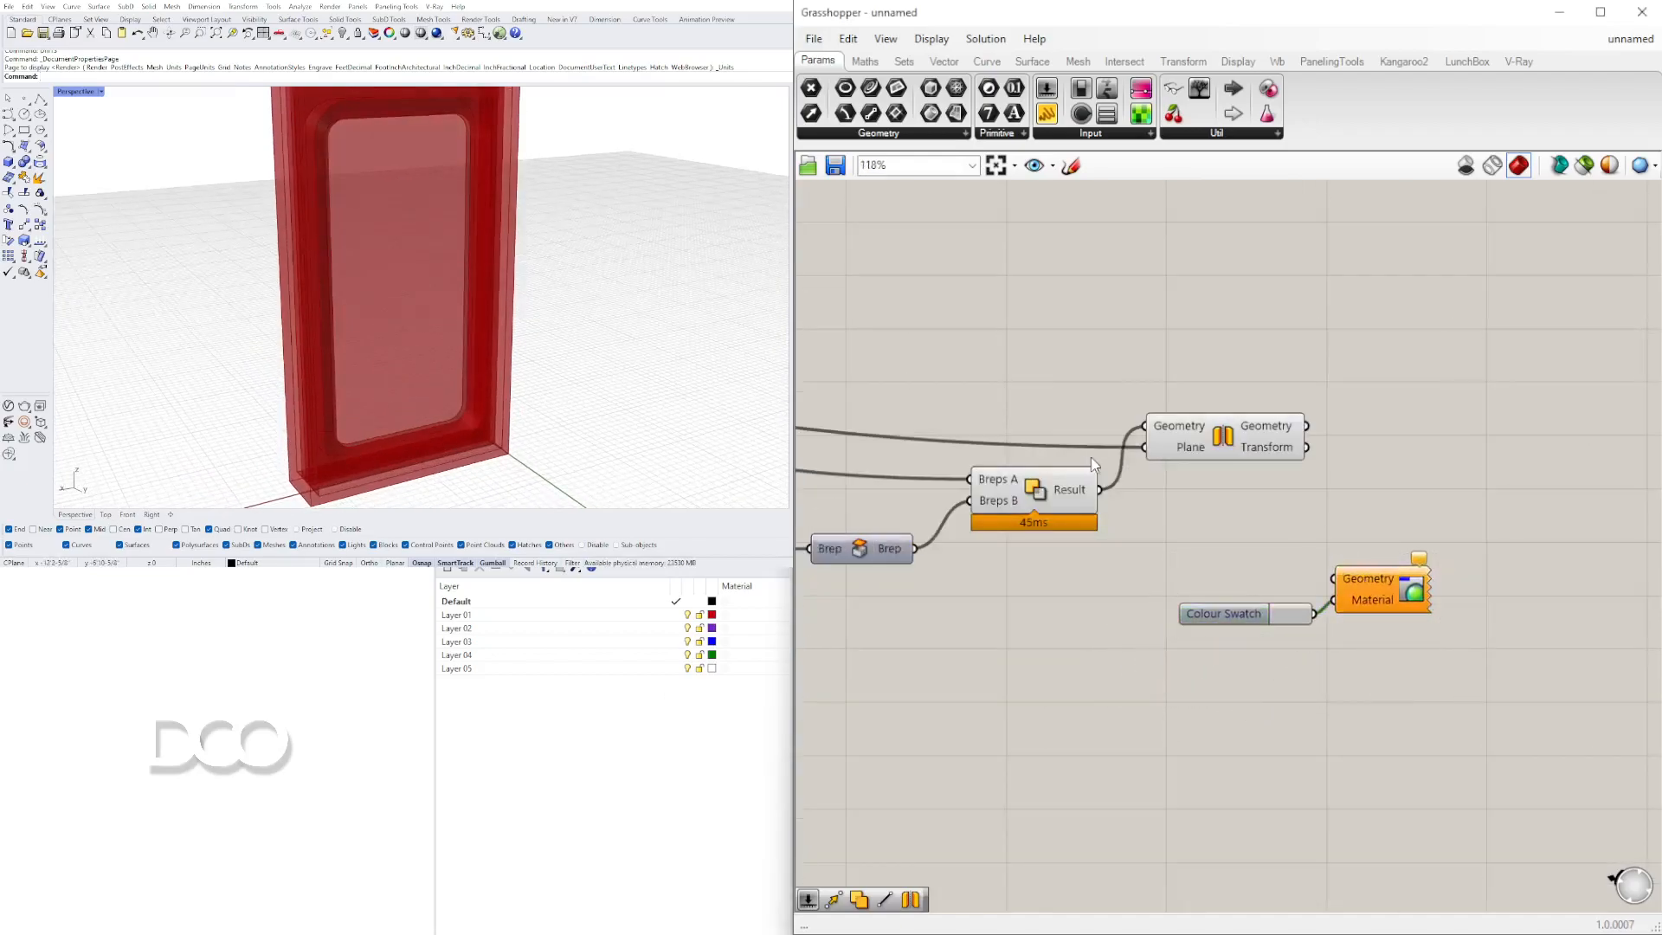
pyautogui.moveTo(1101, 491); pyautogui.dragTo(1334, 578)
pyautogui.keyDown('shift'); pyautogui.moveTo(1317, 488); pyautogui.dragTo(1334, 579); pyautogui.keyUp('shift')
# Move the light Colour Swatch and its Custom Preview up beside the Mirror and turn on the Custom Preview's display
pyautogui.moveTo(1513, 721); pyautogui.dragTo(1296, 582)
pyautogui.moveTo(1396, 590); pyautogui.dragTo(1466, 500)
pyautogui.click(1465, 575)
pyautogui.moveTo(1475, 590); pyautogui.dragTo(1417, 417)
pyautogui.middleClick(1418, 417)
pyautogui.click(1453, 383)
pyautogui.click(1161, 556)
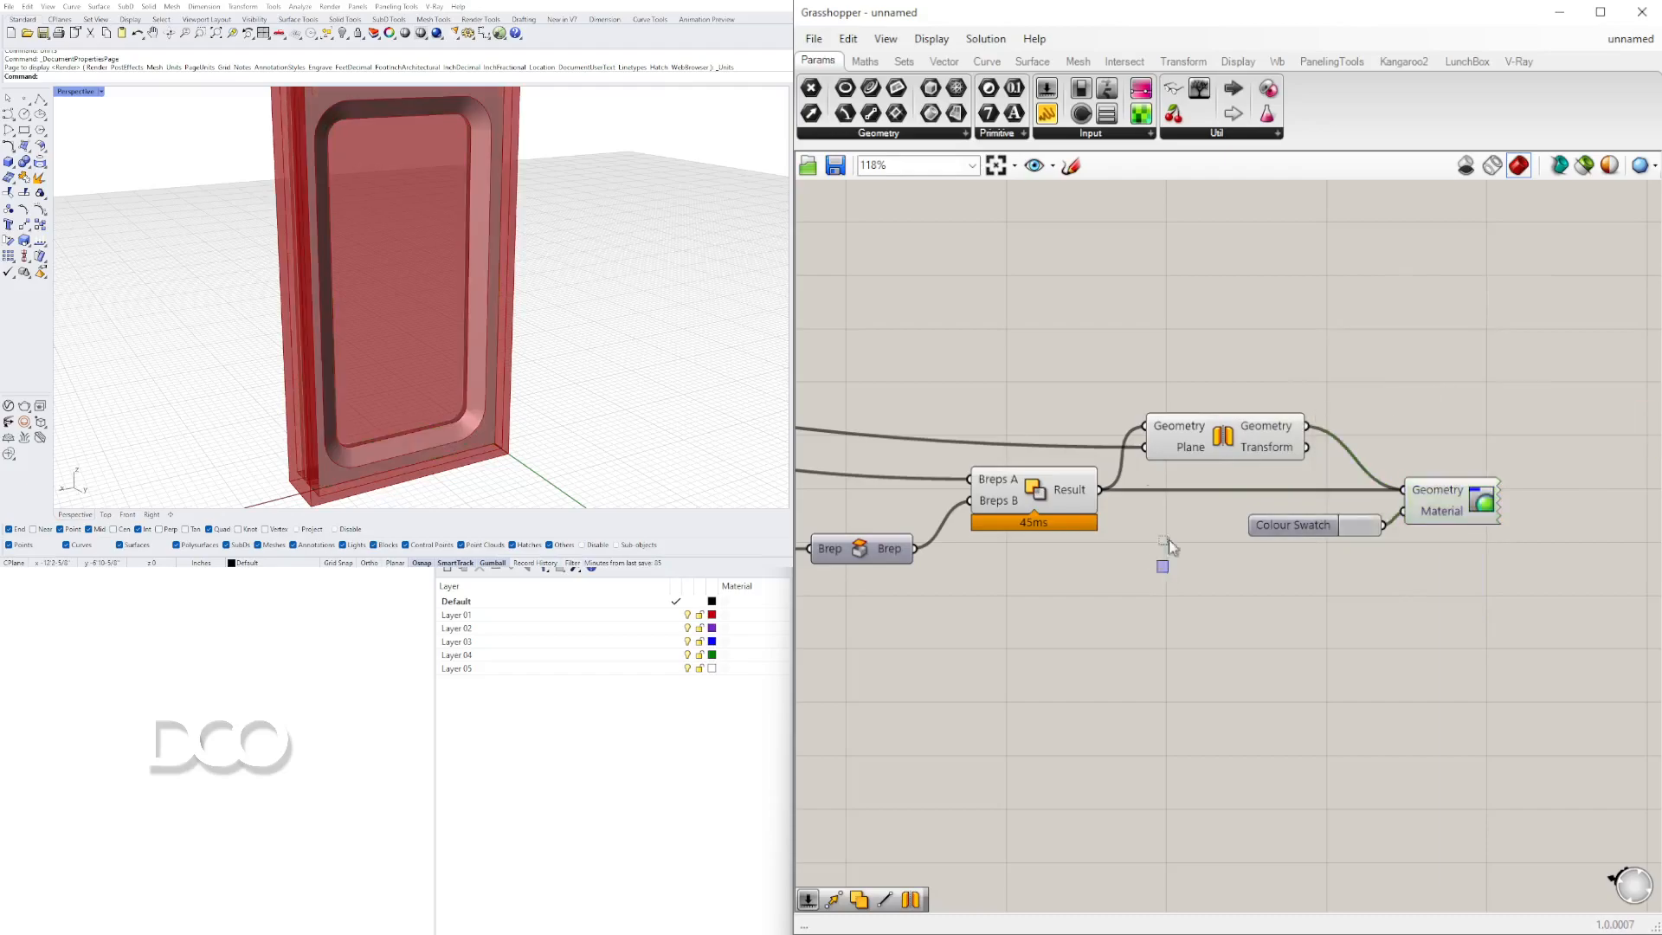
# Hide the default previews of the Solid Difference and Mirror so the inner frame shows only its custom colour
pyautogui.moveTo(1171, 564); pyautogui.dragTo(1051, 350)
pyautogui.middleClick(1052, 351)
pyautogui.click(1089, 318)
pyautogui.click(1191, 252)
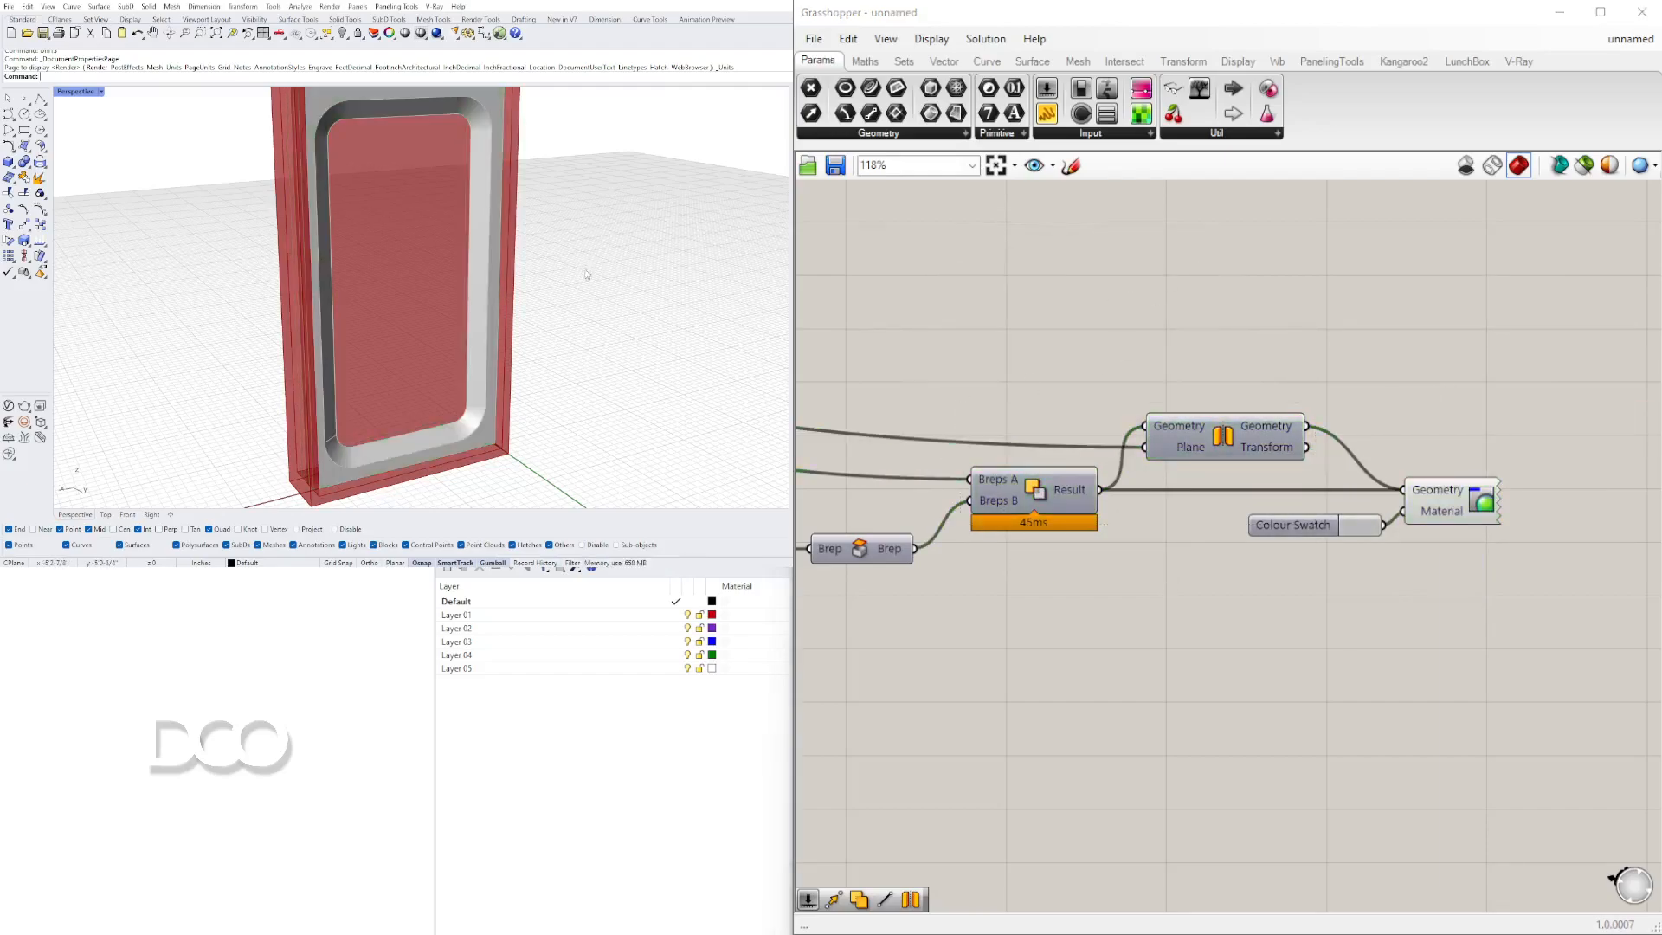
# Connect the outer frame's Extrusion to the Geometry input of the dark swatch's Custom Preview
pyautogui.scroll(-2, 699, 394)
pyautogui.scroll(-4, 996, 312)
pyautogui.moveTo(995, 311); pyautogui.dragTo(1350, 372, button='right')
pyautogui.scroll(-2, 1346, 372)
pyautogui.scroll(5, 1375, 330)
pyautogui.moveTo(944, 296); pyautogui.dragTo(1098, 390, button='right')
pyautogui.click(993, 300)
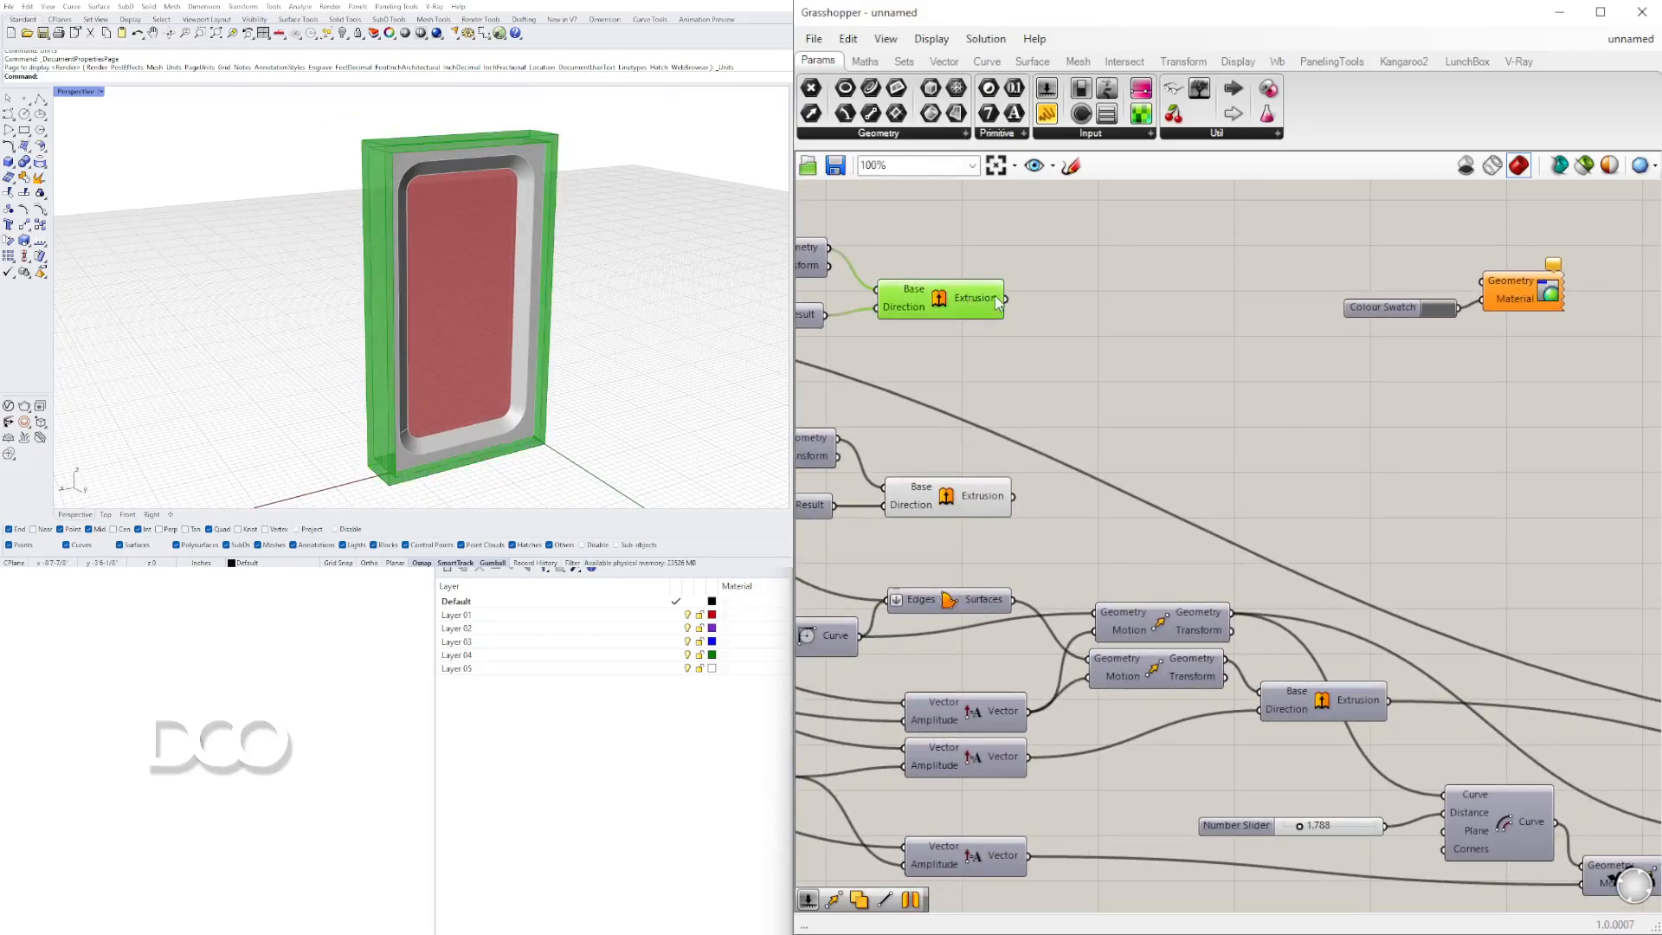
pyautogui.moveTo(1006, 299); pyautogui.dragTo(1508, 302)
pyautogui.click(1497, 379)
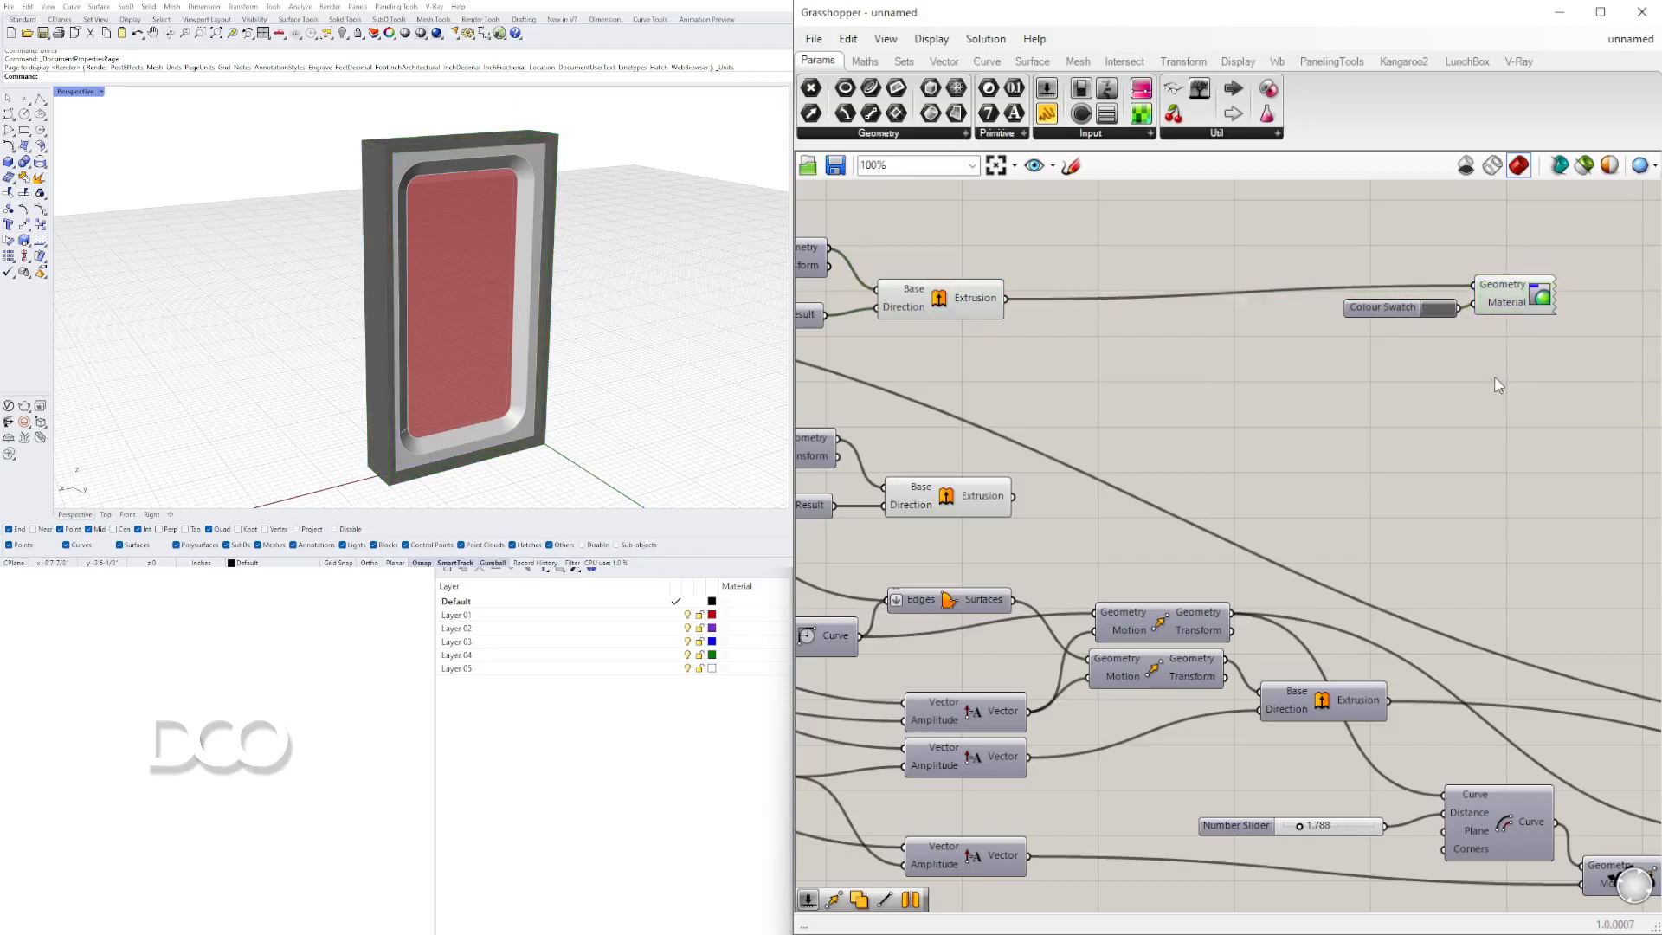
# Hide the outer frame Extrusion's default preview so only its dark custom colour shows
pyautogui.moveTo(1079, 352); pyautogui.dragTo(959, 234)
pyautogui.middleClick(977, 225)
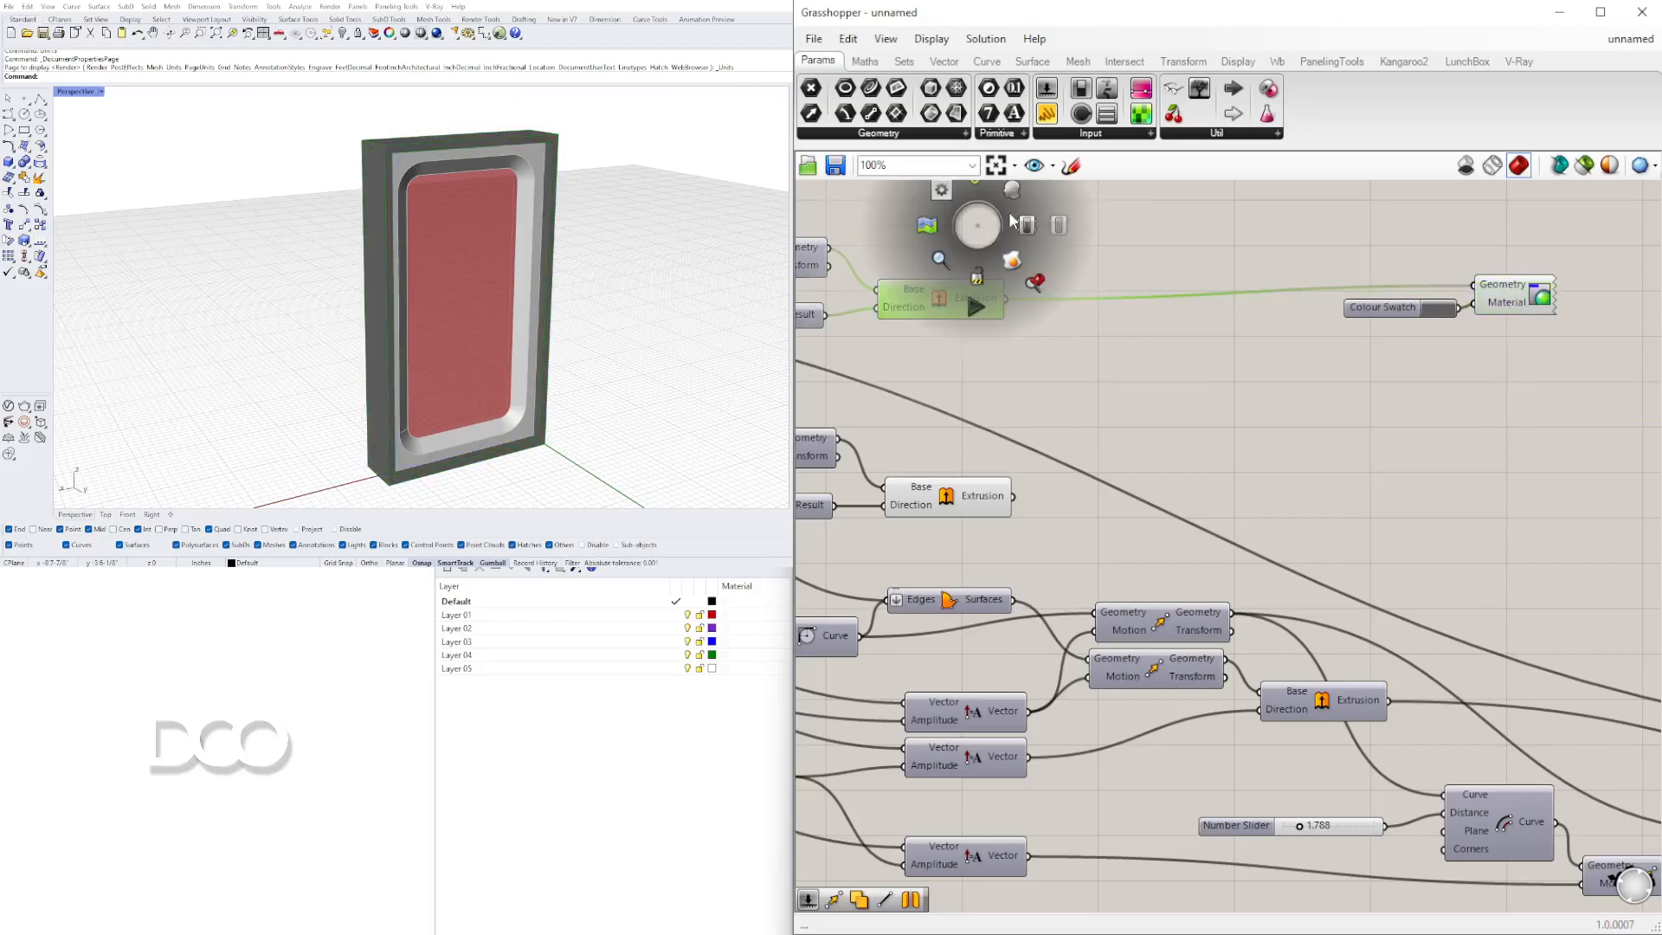
pyautogui.click(1080, 222)
pyautogui.click(1056, 416)
pyautogui.click(1390, 395)
# Move the blue Colour Swatch and its Custom Preview beside the glass Extrusion and connect the Extrusion to the preview's Geometry input
pyautogui.scroll(-4, 1376, 385)
pyautogui.scroll(3, 1082, 294)
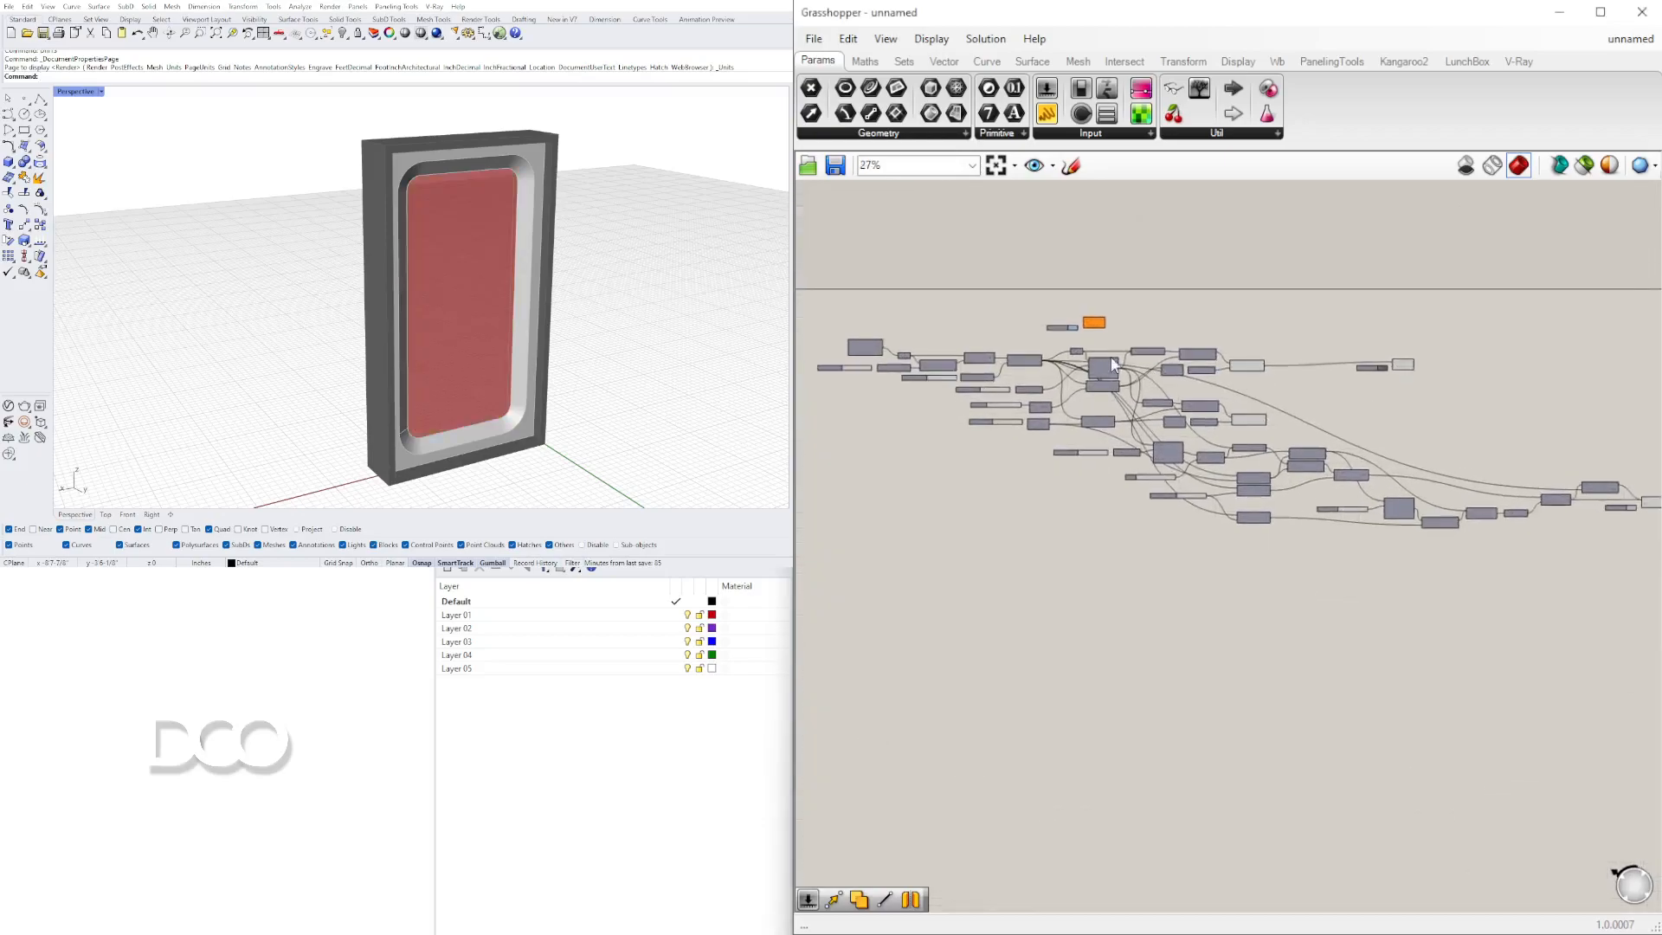
pyautogui.click(1061, 295)
pyautogui.moveTo(1080, 308); pyautogui.dragTo(1452, 441)
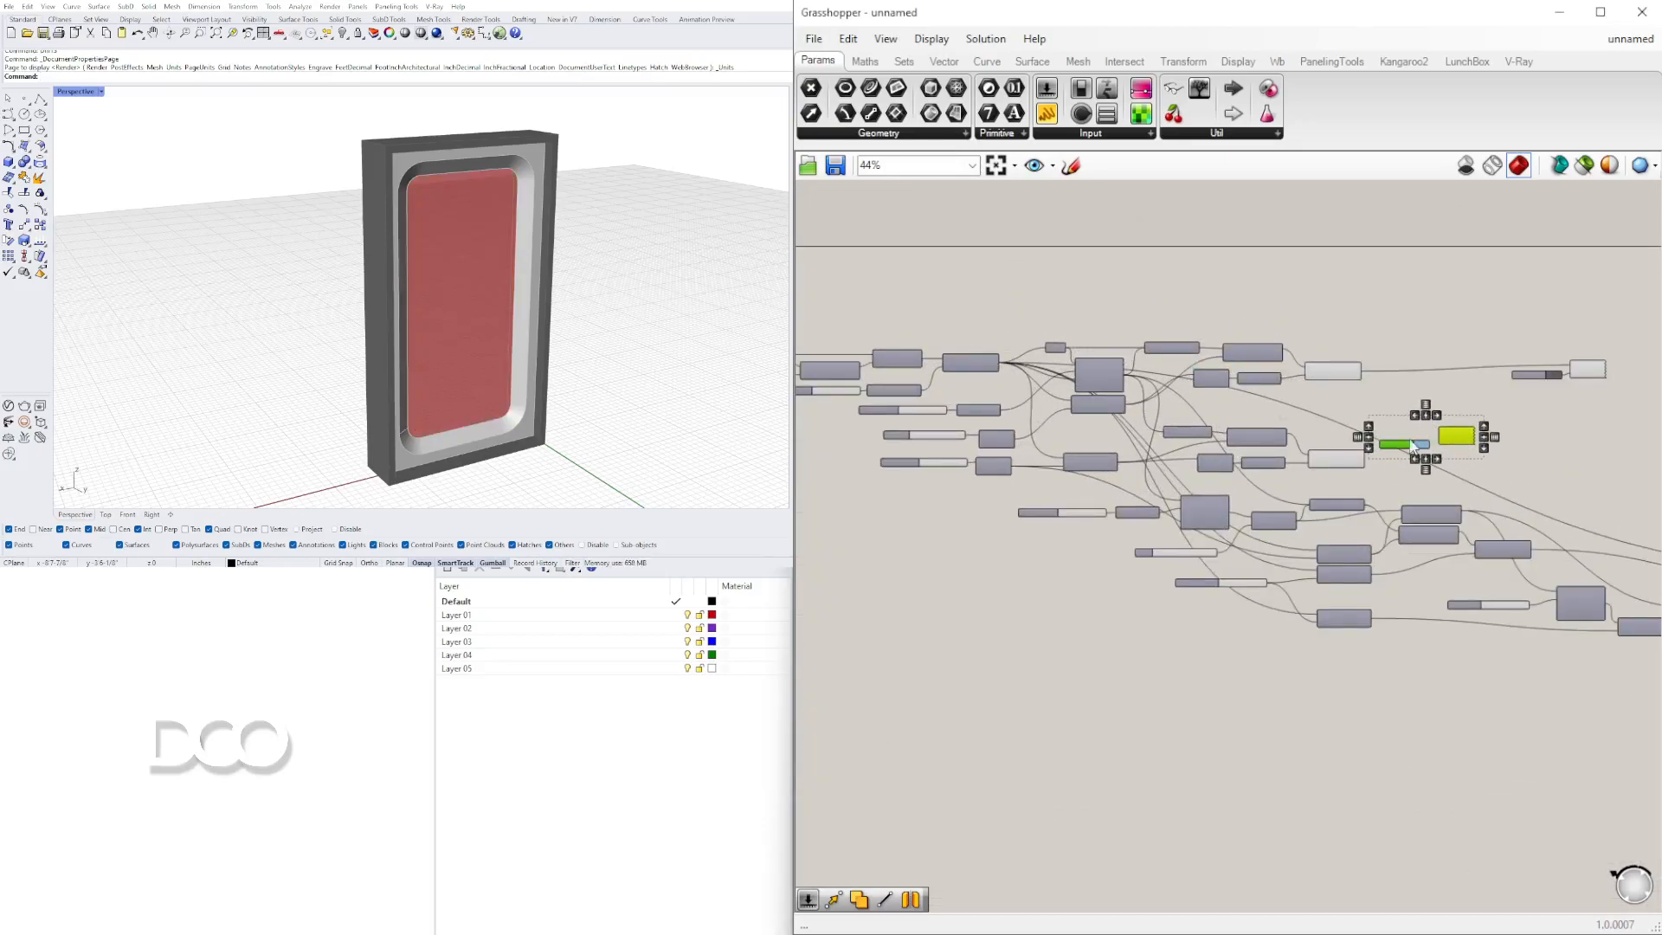
pyautogui.scroll(5, 1389, 453)
pyautogui.click(1372, 500)
pyautogui.click(1260, 462)
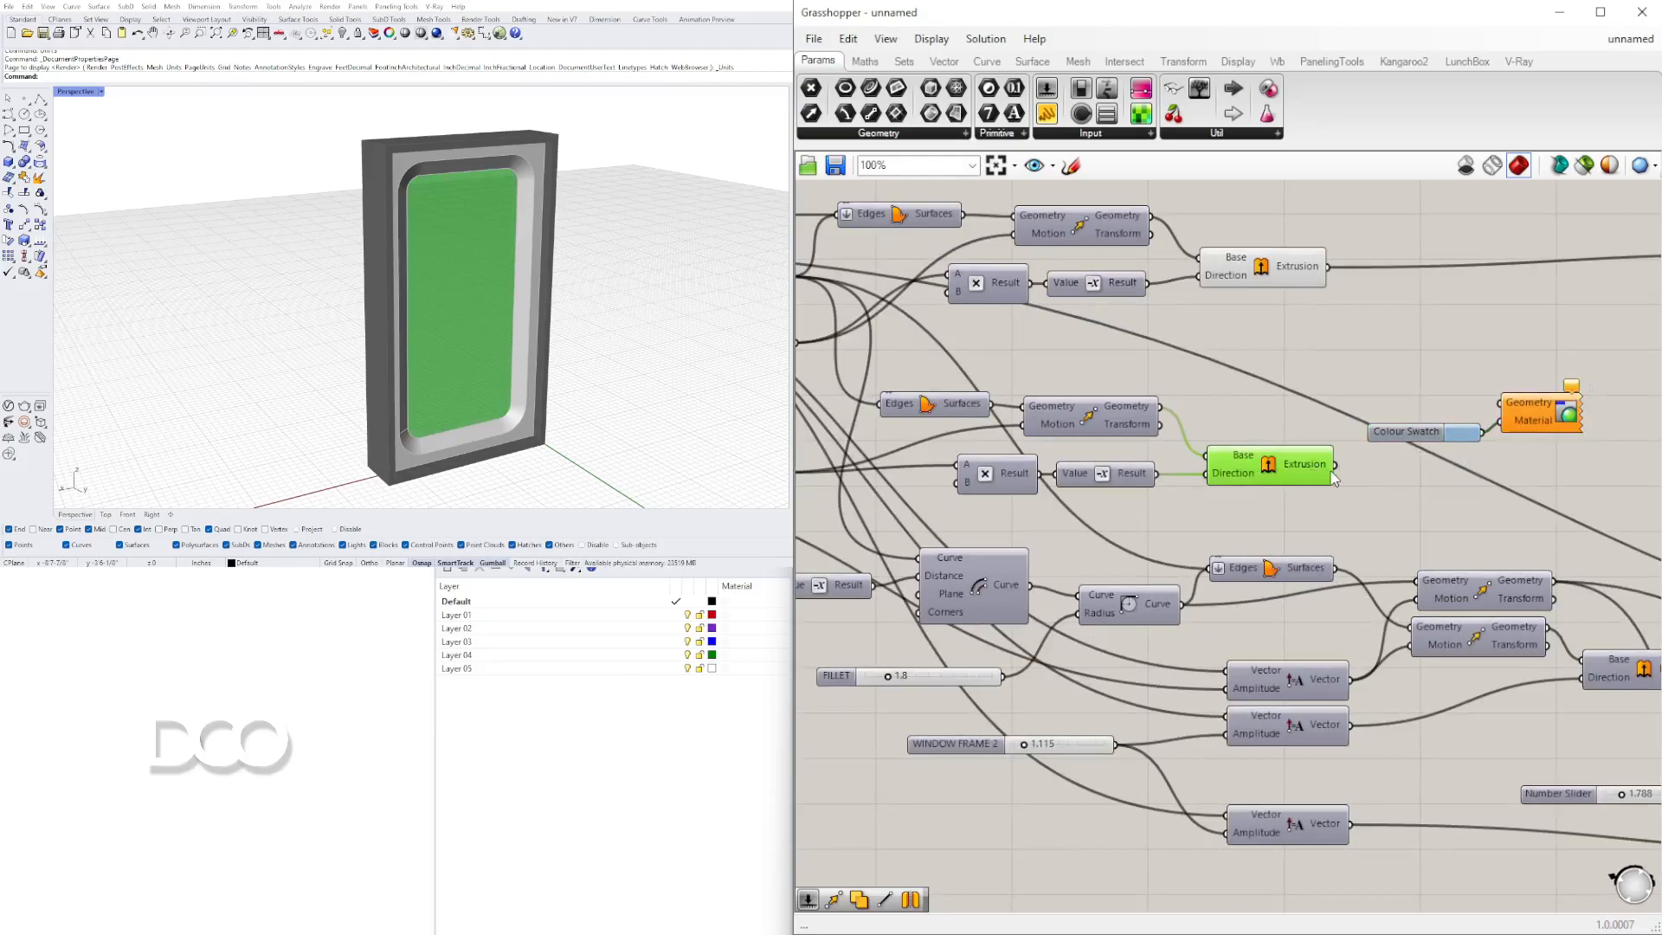
pyautogui.moveTo(1346, 468); pyautogui.dragTo(1503, 404)
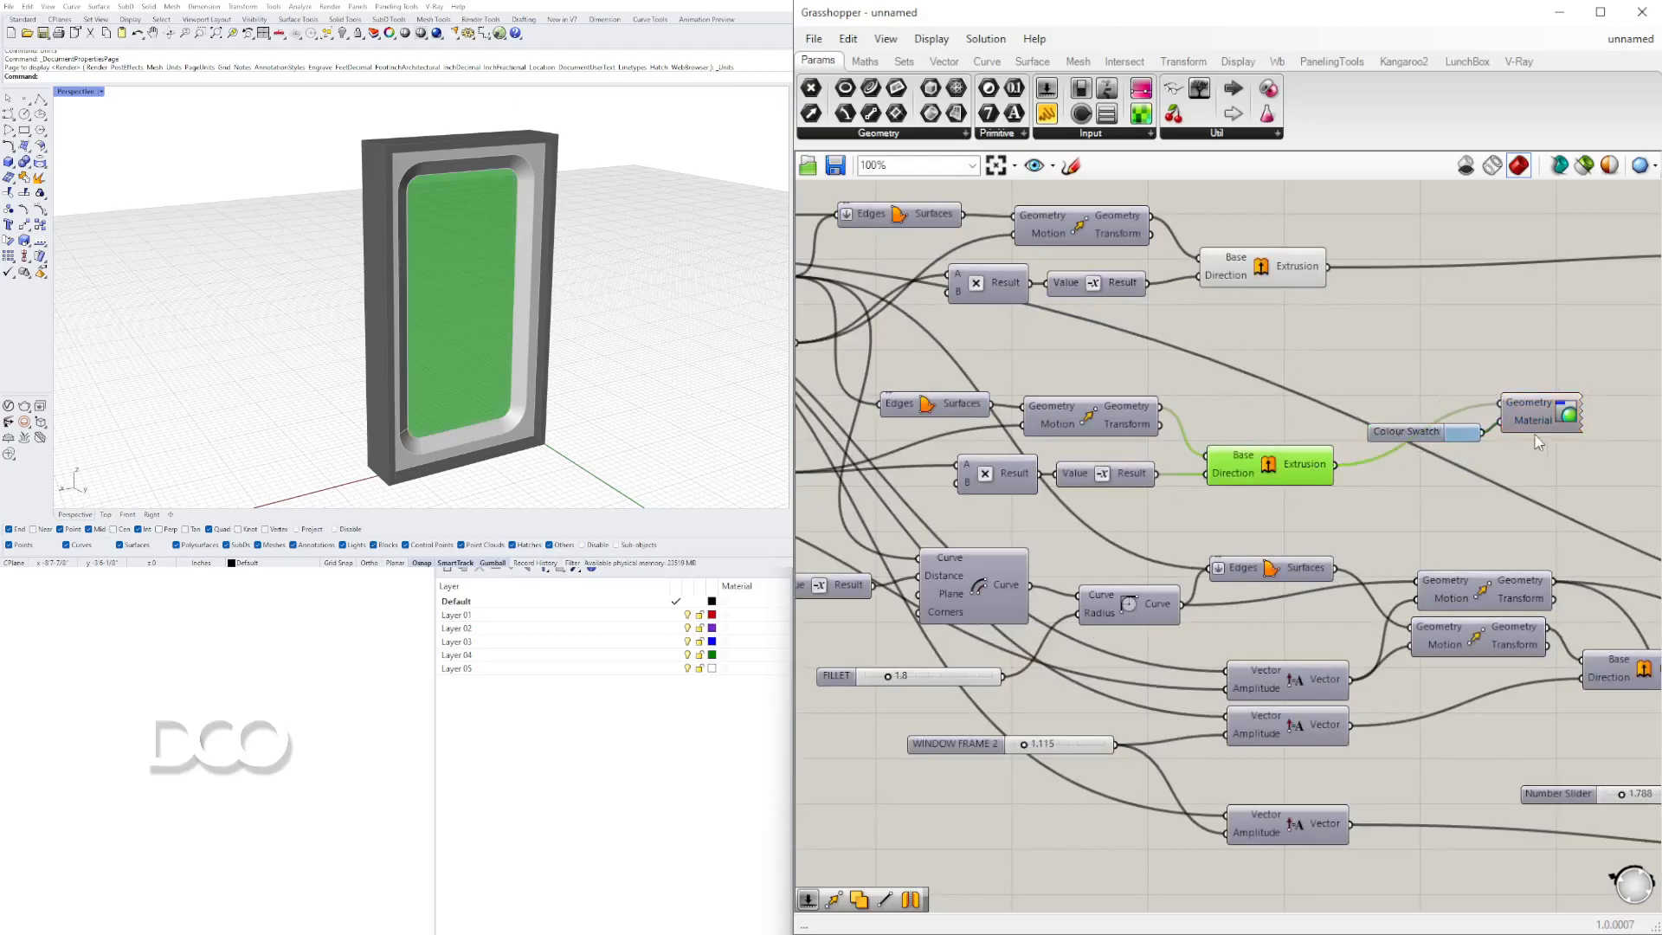
# Turn on the display of the glass pane's Custom Preview
pyautogui.click(1460, 361)
pyautogui.moveTo(1573, 499); pyautogui.dragTo(1503, 367)
pyautogui.middleClick(1503, 367)
pyautogui.click(1536, 333)
# Hide the glass Extrusion's default preview and check the coloured window from the front
pyautogui.moveTo(1336, 521); pyautogui.dragTo(1289, 413)
pyautogui.scroll(1, 1289, 412)
pyautogui.middleClick(1288, 413)
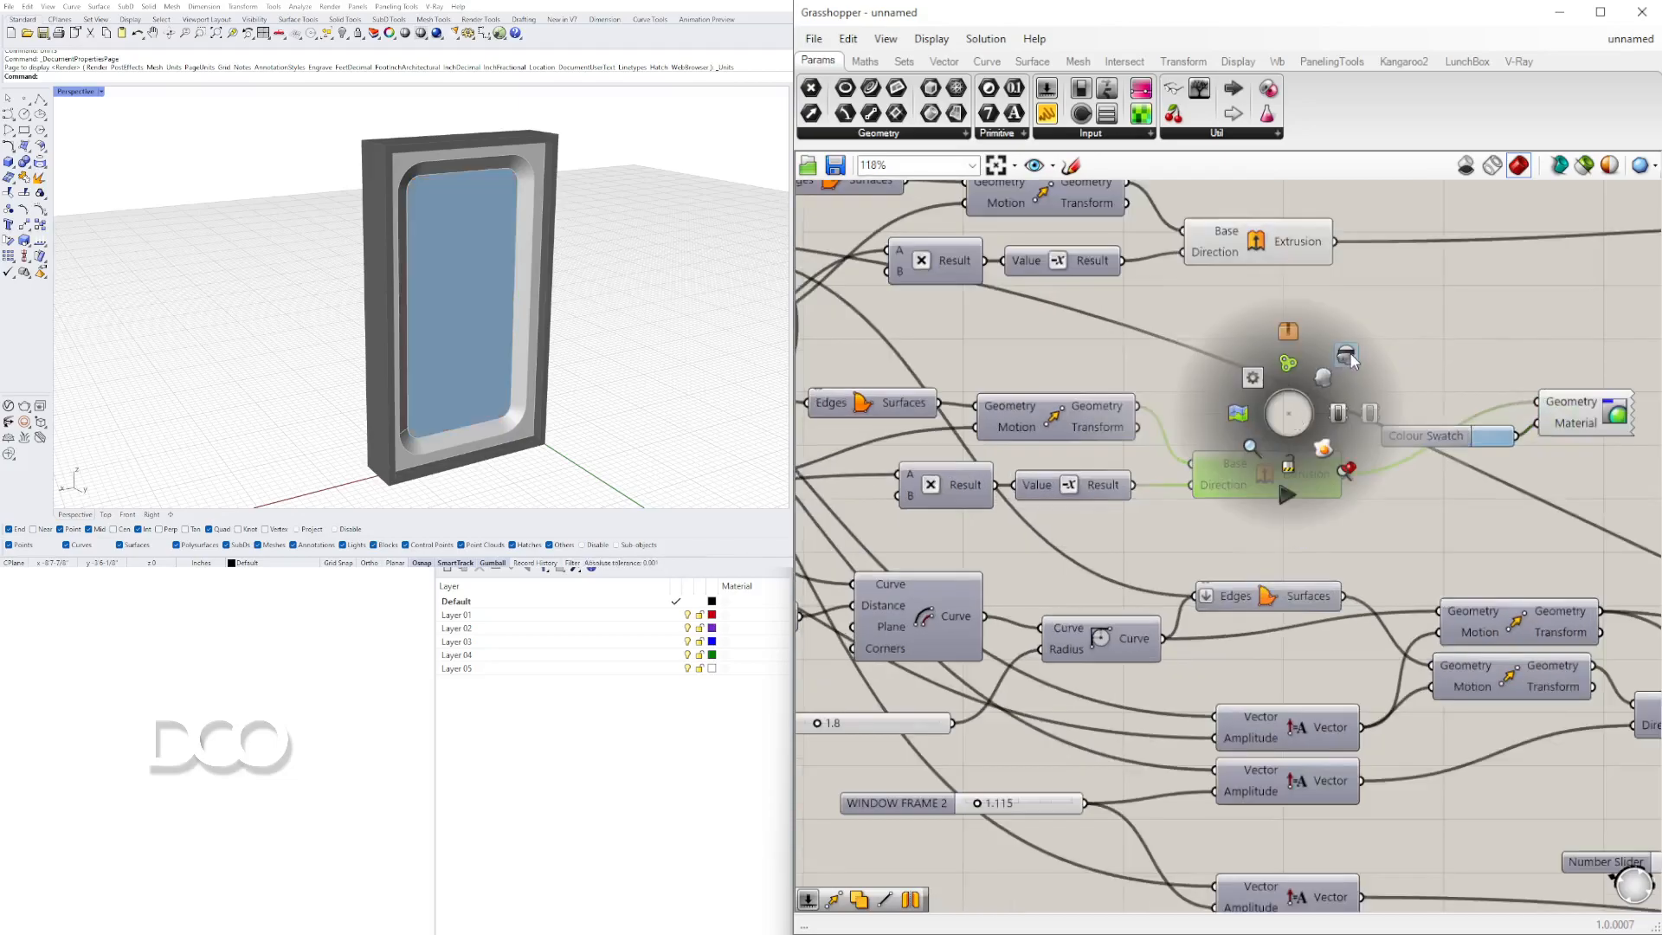
pyautogui.click(1347, 356)
pyautogui.middleClick(1272, 476)
pyautogui.click(1305, 438)
pyautogui.click(491, 865)
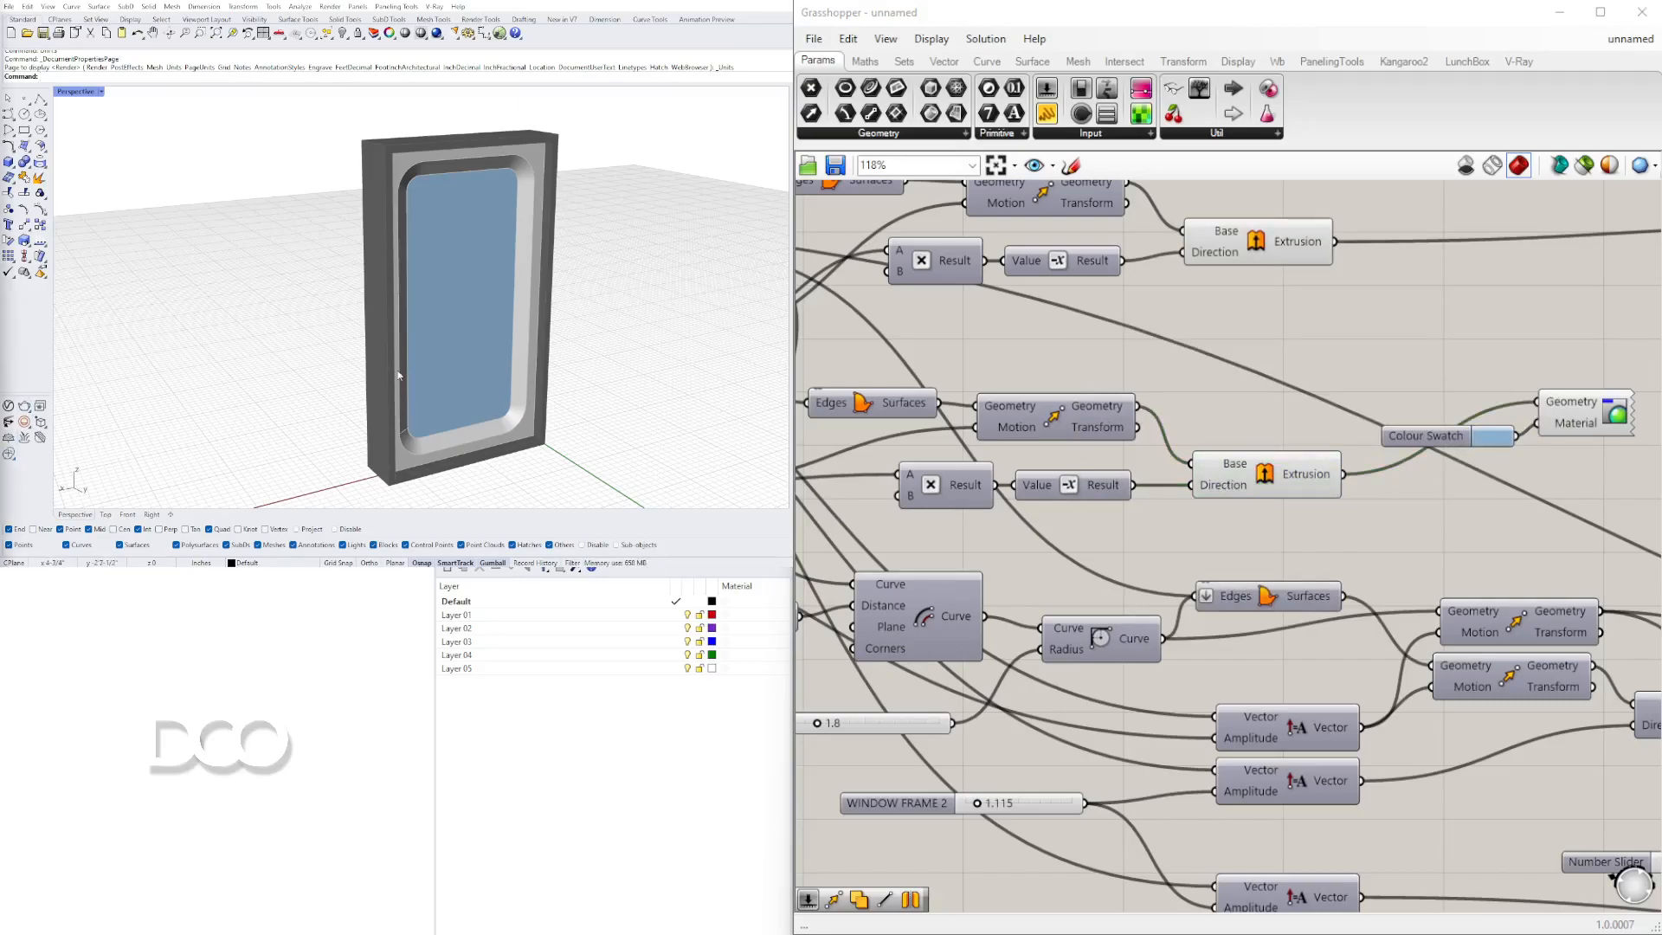
pyautogui.moveTo(513, 334); pyautogui.dragTo(598, 326, button='right')
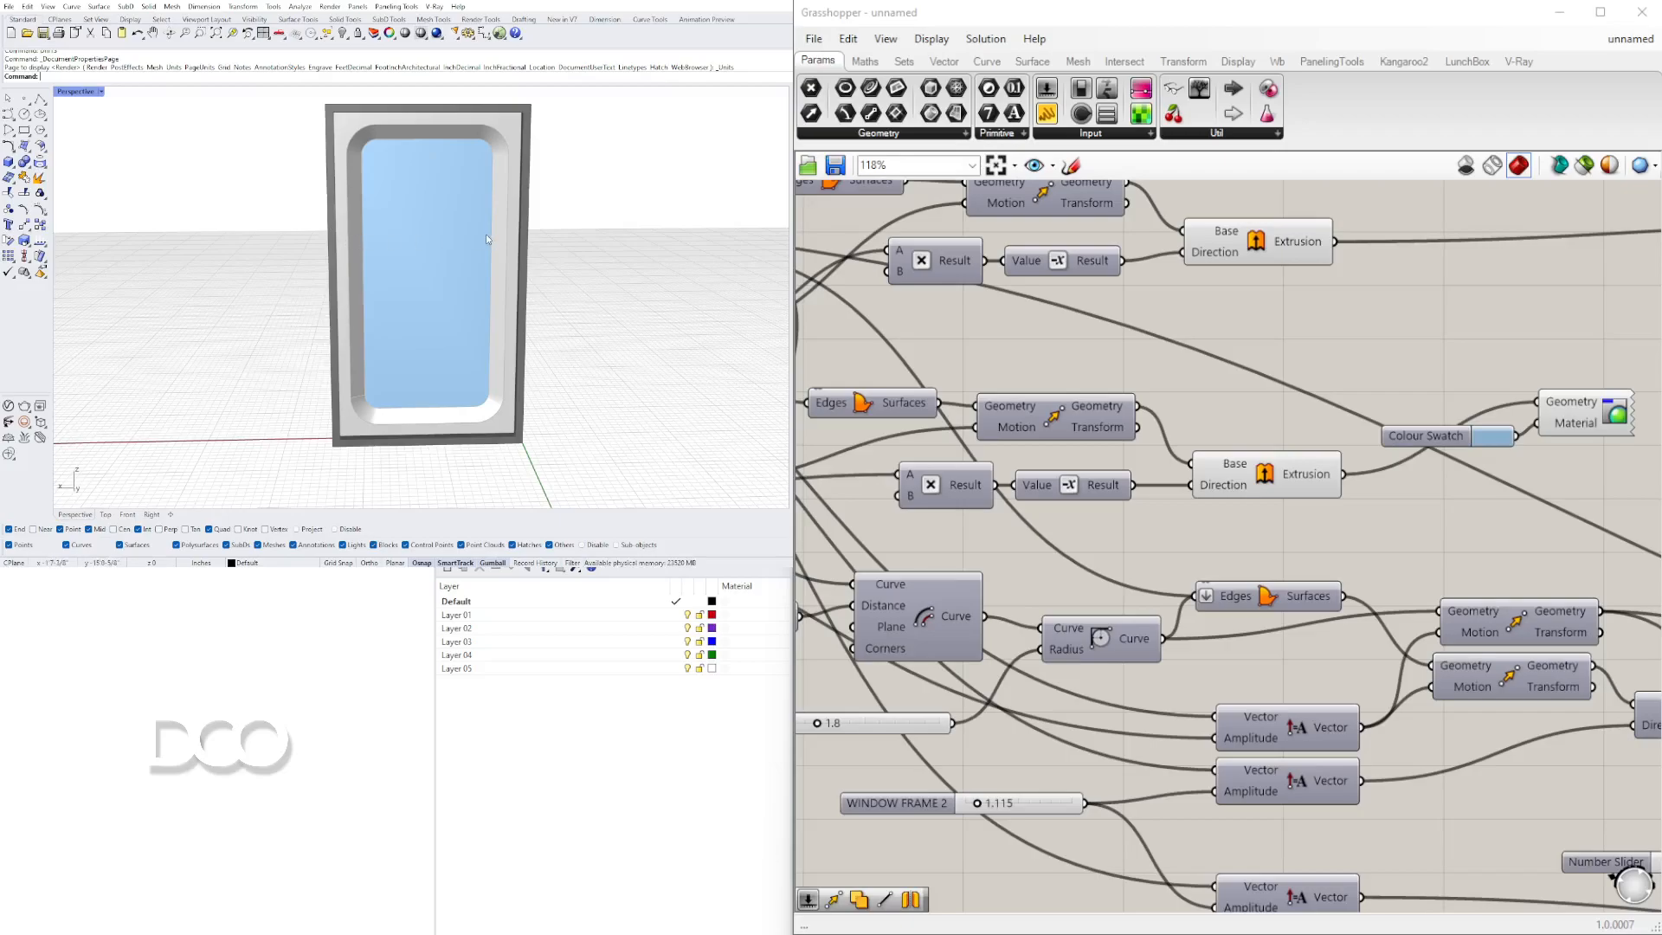
# Examine the window in perspective and the components that output its outer frame, glass and bevelled opening
pyautogui.moveTo(426, 205); pyautogui.dragTo(502, 209, button='right')
pyautogui.scroll(-5, 1170, 486)
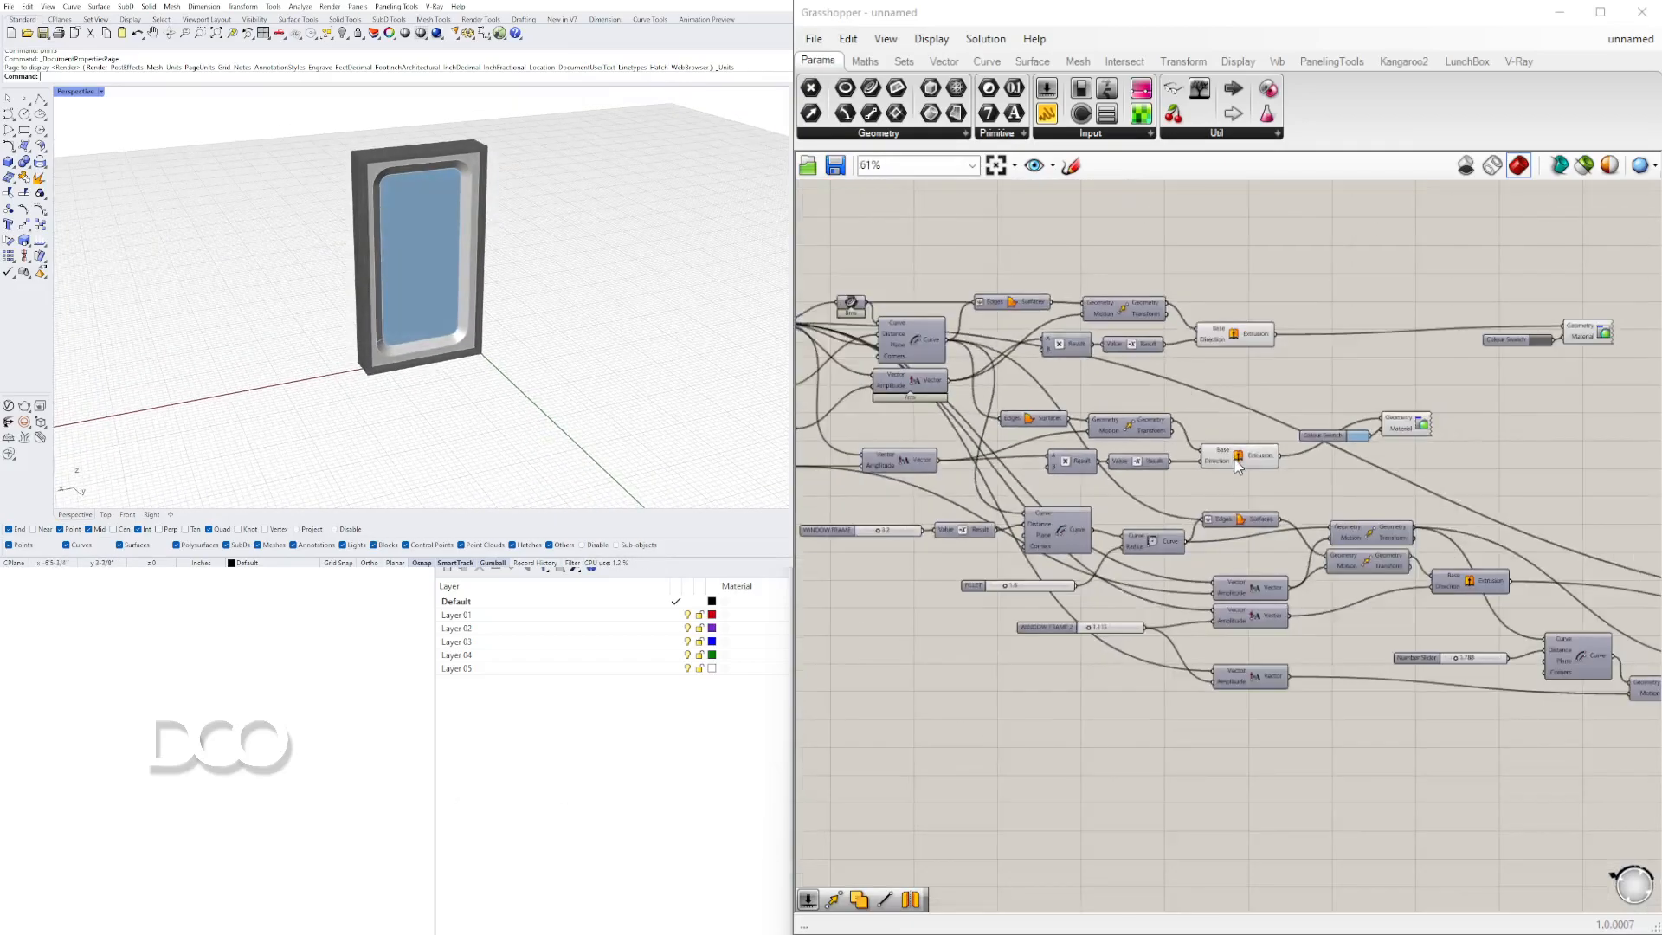
pyautogui.moveTo(1170, 482); pyautogui.dragTo(1217, 481, button='right')
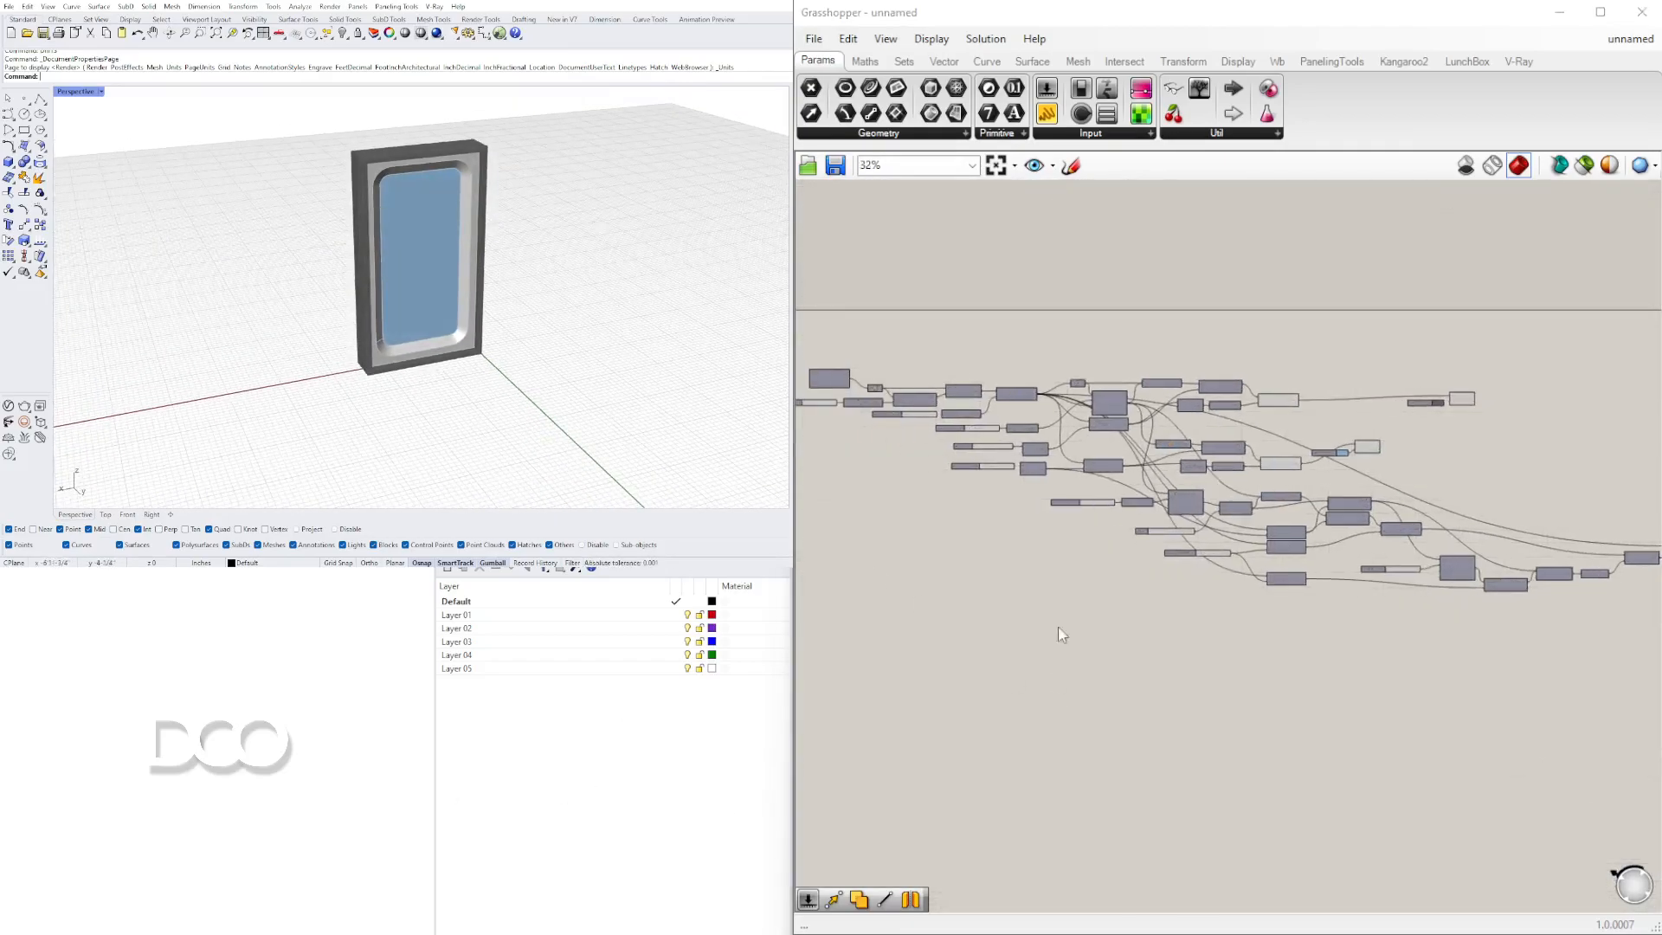
pyautogui.scroll(4, 1253, 515)
pyautogui.moveTo(1410, 569); pyautogui.dragTo(1141, 557, button='right')
pyautogui.click(1047, 391)
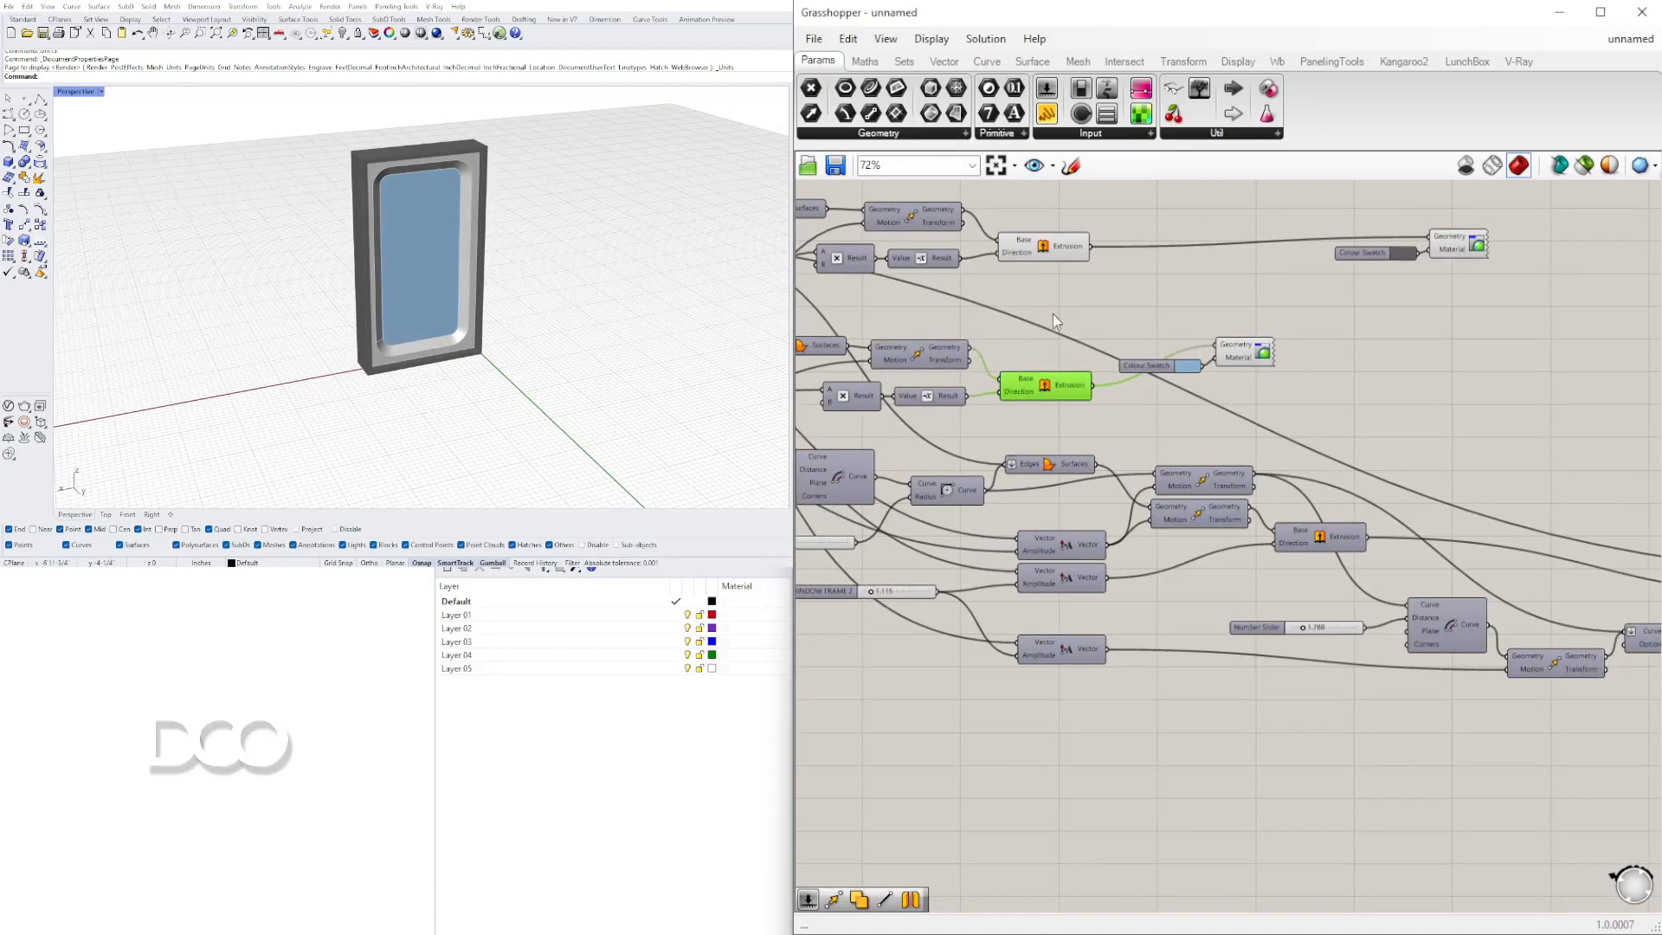
pyautogui.click(1054, 251)
pyautogui.scroll(-1, 1329, 317)
pyautogui.moveTo(1329, 317); pyautogui.dragTo(1222, 429, button='right')
pyautogui.moveTo(1306, 494); pyautogui.dragTo(968, 299)
pyautogui.moveTo(957, 517); pyautogui.dragTo(1067, 423, button='right')
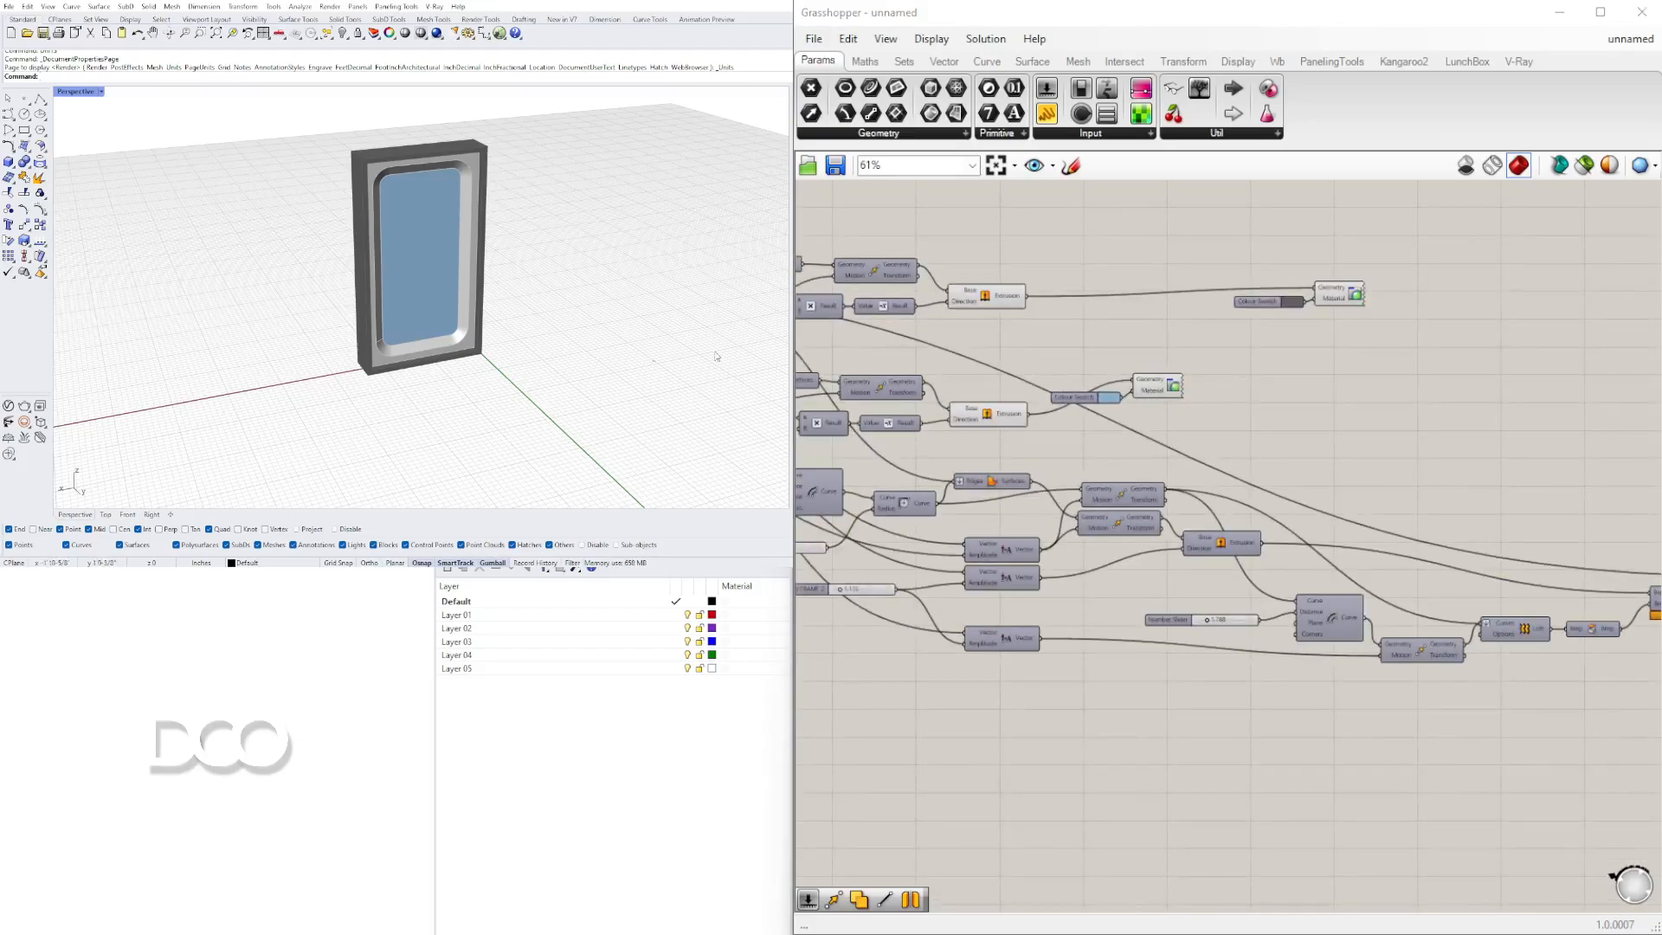
# Add a Move component near the outer frame Extrusion
pyautogui.moveTo(959, 407); pyautogui.dragTo(1185, 429, button='right')
pyautogui.click(1205, 325)
pyautogui.scroll(3, 1319, 306)
pyautogui.moveTo(1319, 306); pyautogui.dragTo(1291, 386, button='right')
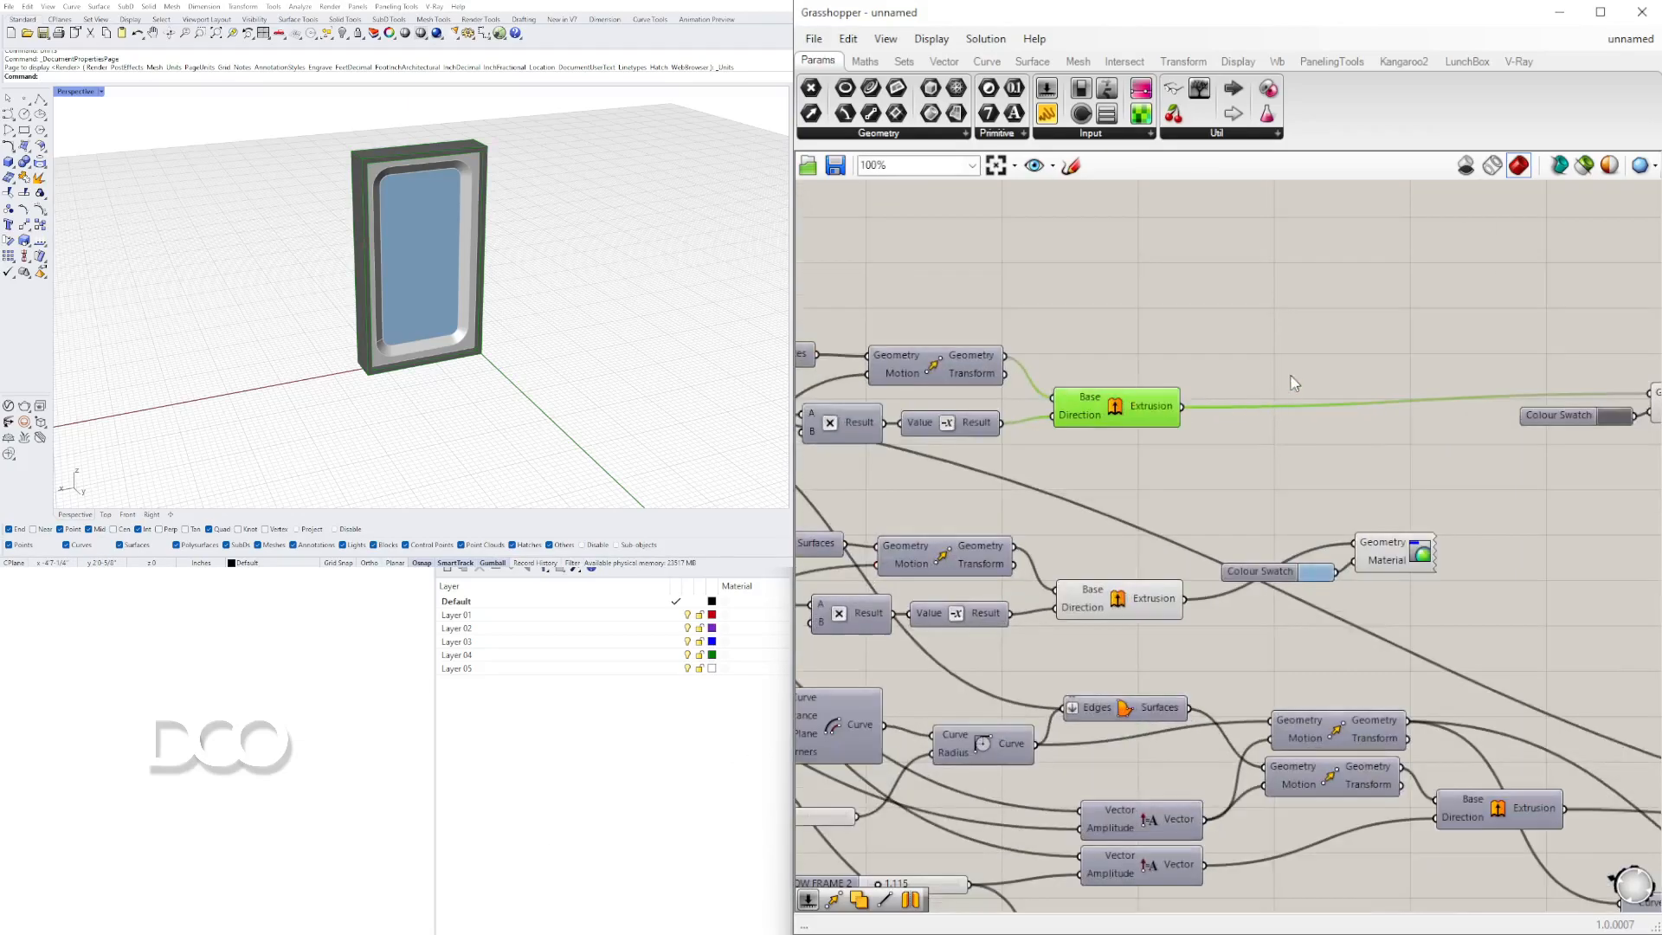
pyautogui.doubleClick(1300, 340)
pyautogui.write('MOVE')
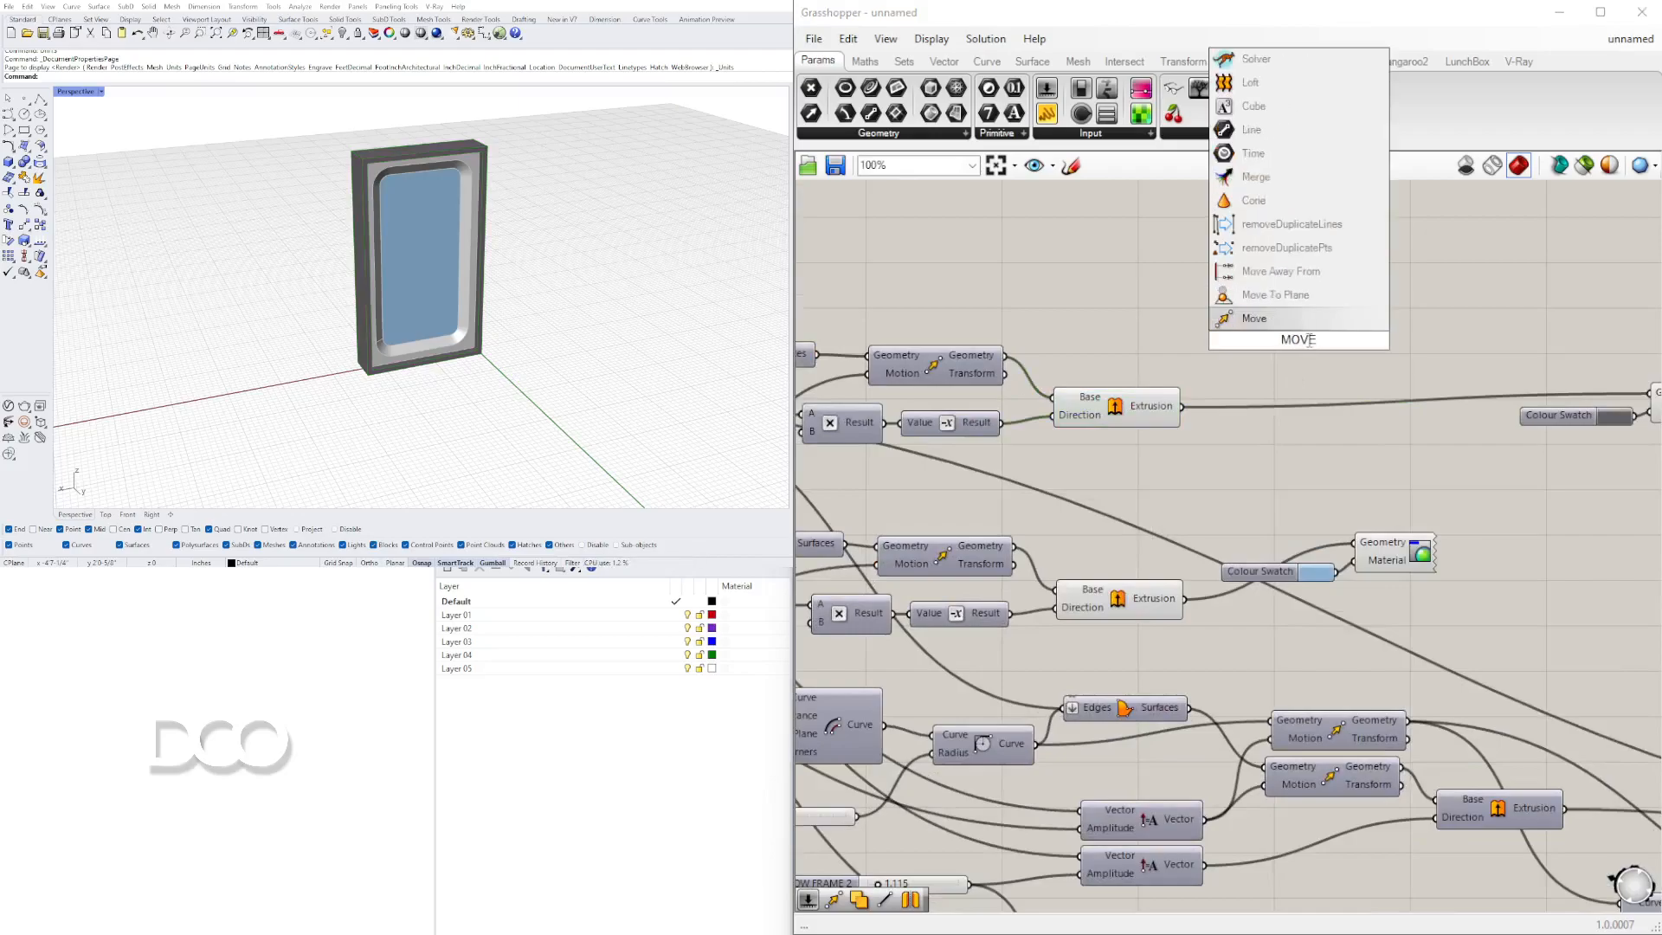
pyautogui.press('Return')
pyautogui.scroll(-3, 1238, 402)
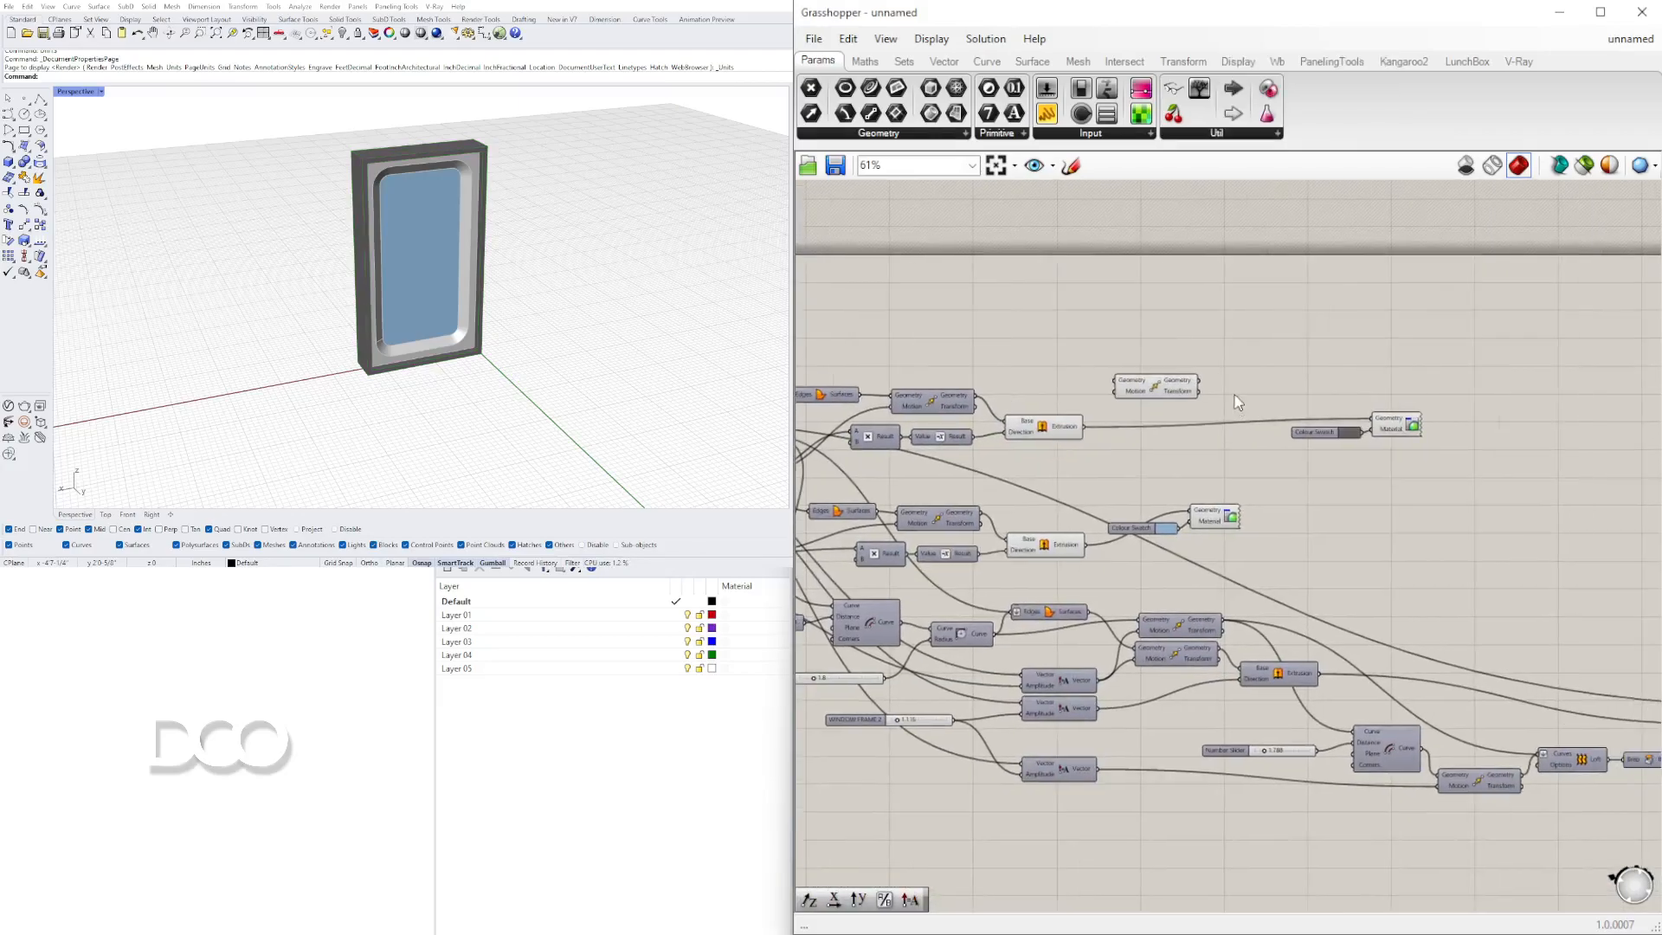
# Reposition the Move component and connect both the outer frame and glass Extrusions to its Geometry input
pyautogui.moveTo(1182, 391); pyautogui.dragTo(1398, 385)
pyautogui.moveTo(1080, 426); pyautogui.dragTo(1331, 373)
pyautogui.keyDown('shift'); pyautogui.moveTo(1087, 547); pyautogui.dragTo(1330, 375); pyautogui.keyUp('shift')
# Add the bevelled opening's Boolean Result and its mirrored Geometry to the Move's Geometry input, and place the Move beyond the last Custom Preview
pyautogui.moveTo(1343, 404); pyautogui.dragTo(1024, 455, button='right')
pyautogui.scroll(-1, 1026, 454)
pyautogui.moveTo(1048, 439); pyautogui.dragTo(1520, 606)
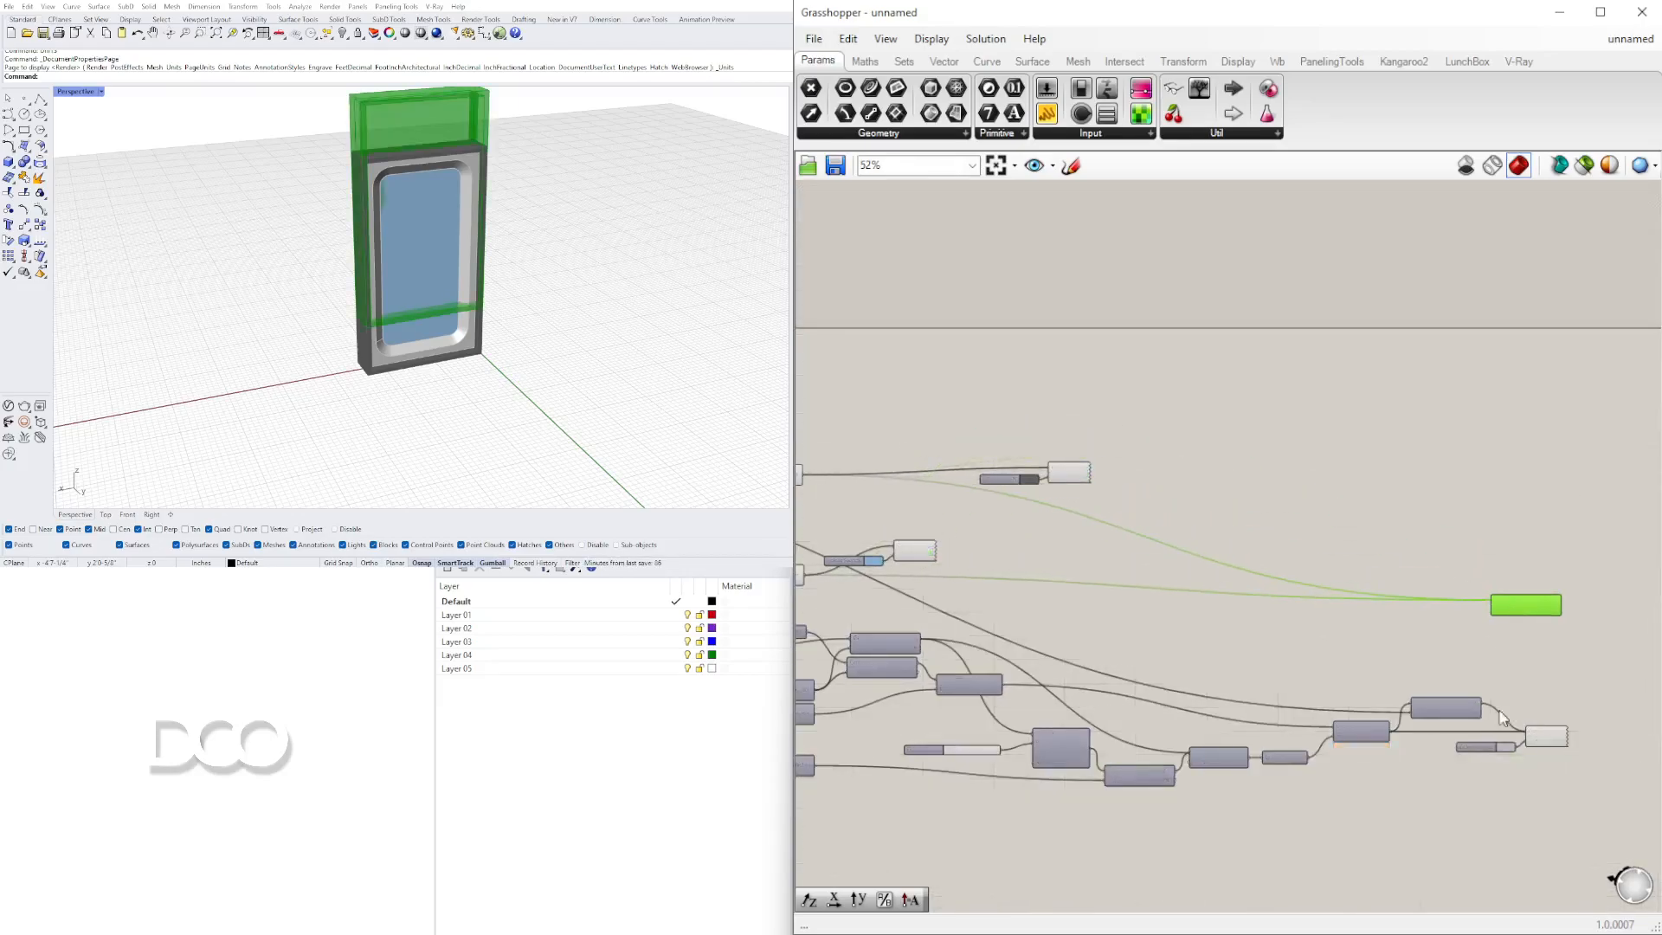
pyautogui.scroll(2, 1440, 652)
pyautogui.keyDown('shift'); pyautogui.moveTo(1440, 662); pyautogui.dragTo(1458, 521); pyautogui.keyUp('shift')
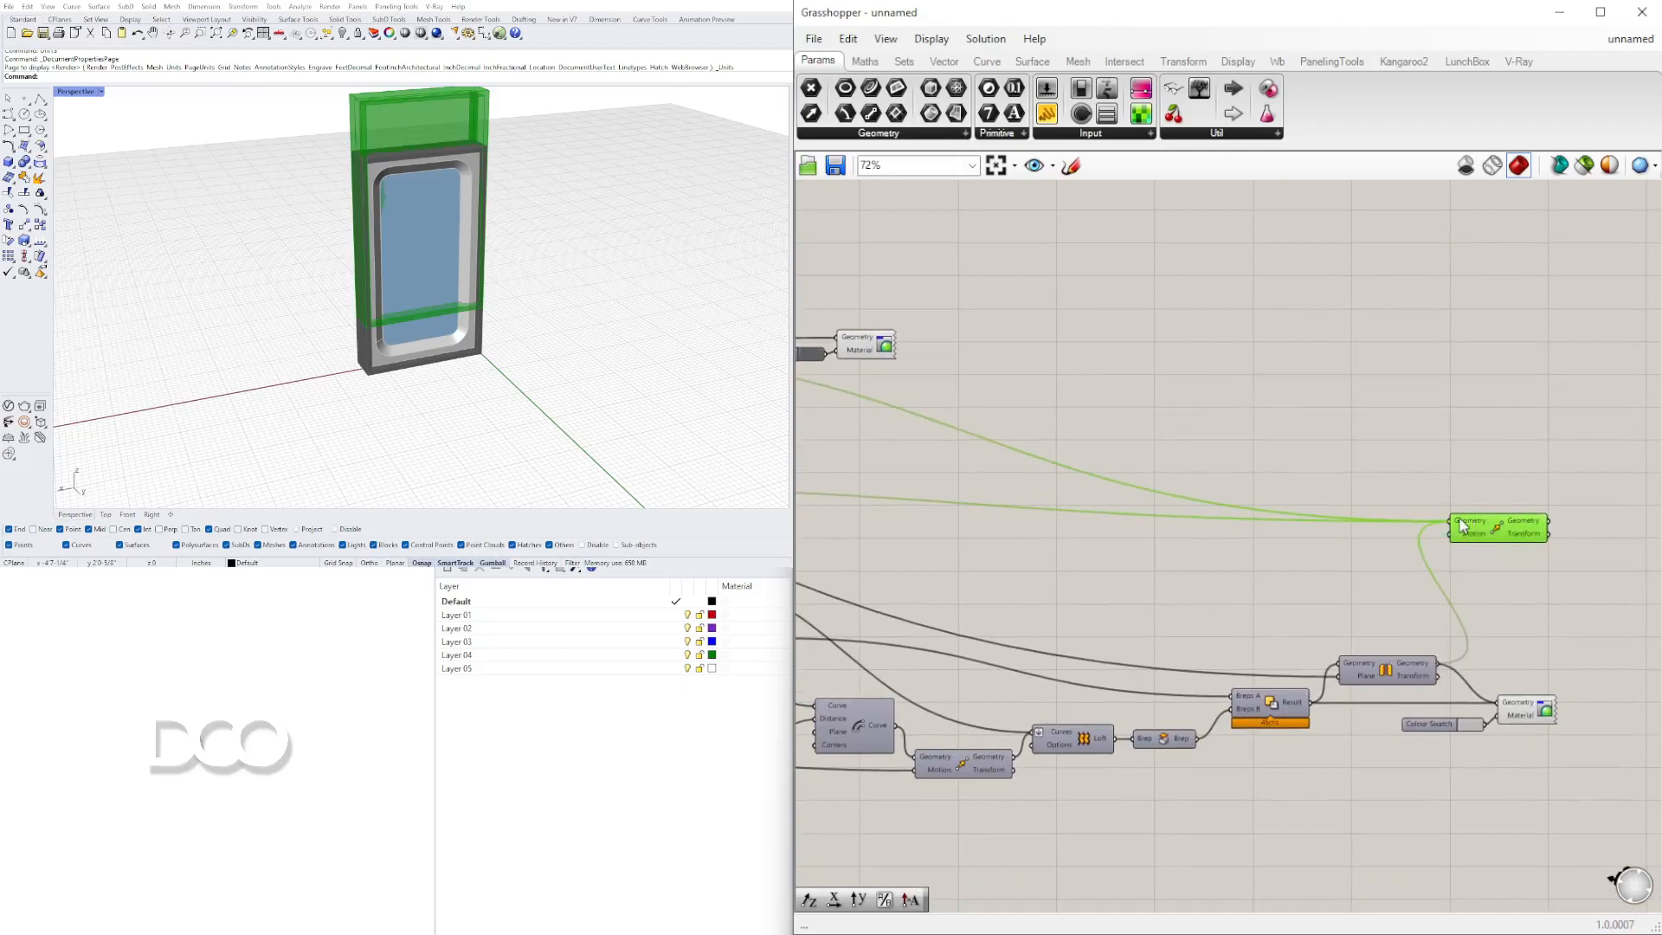
pyautogui.keyDown('shift'); pyautogui.moveTo(1311, 702); pyautogui.dragTo(1554, 594); pyautogui.keyUp('shift')
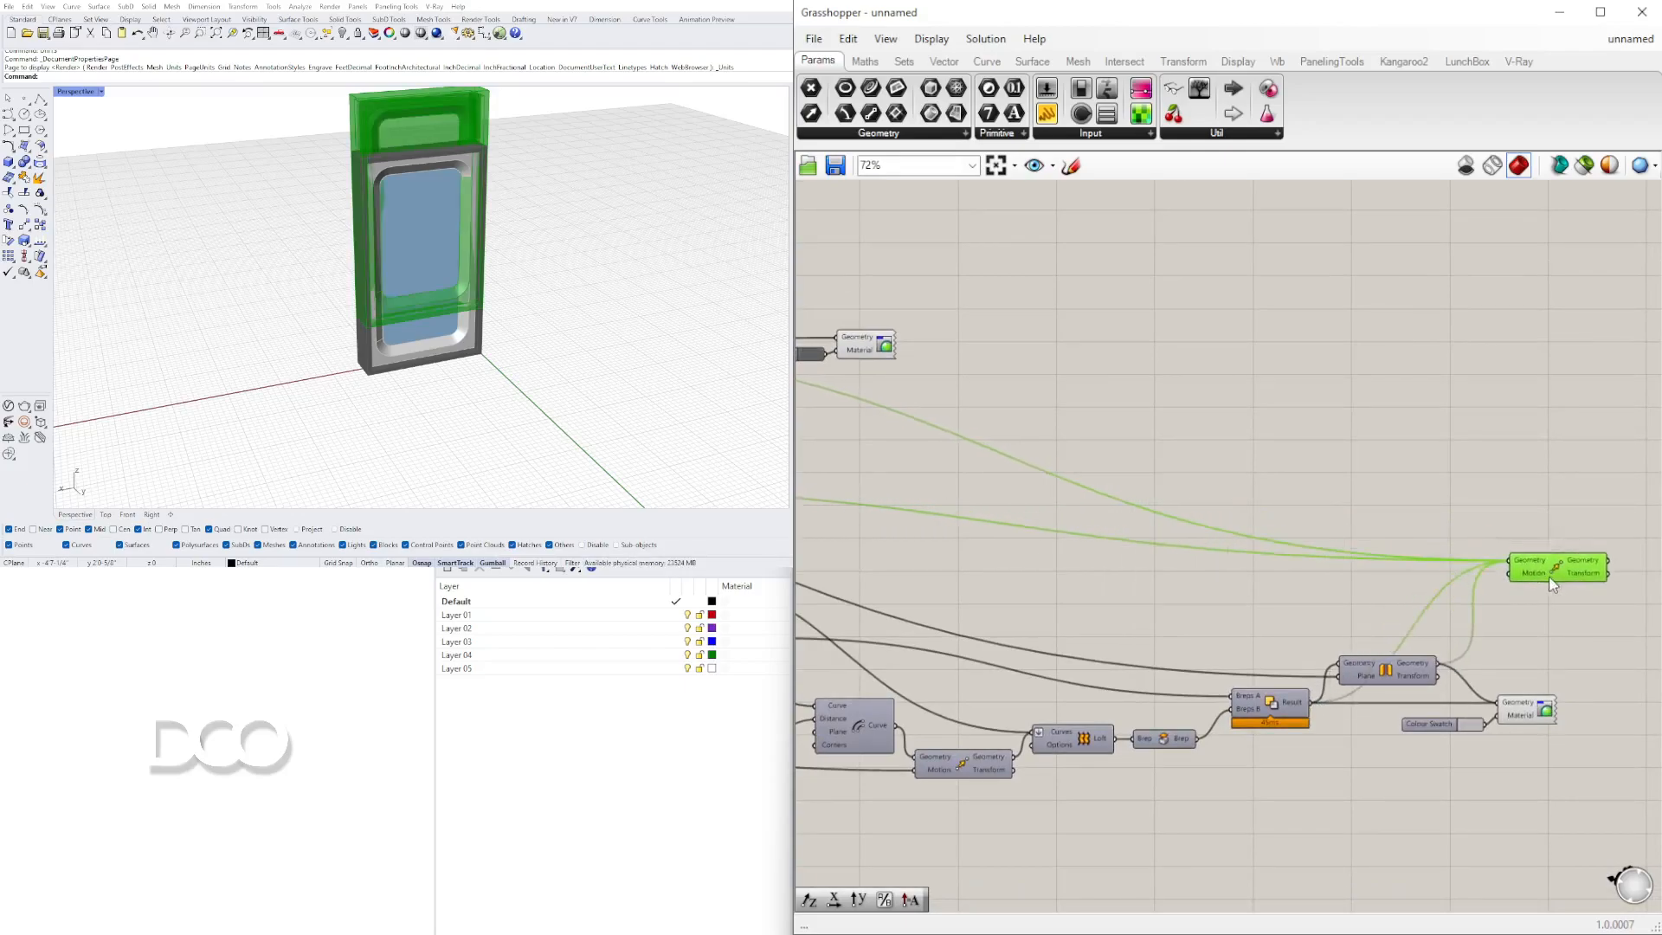
pyautogui.moveTo(1553, 594); pyautogui.dragTo(1222, 567, button='right')
pyautogui.moveTo(1232, 561); pyautogui.dragTo(1324, 766)
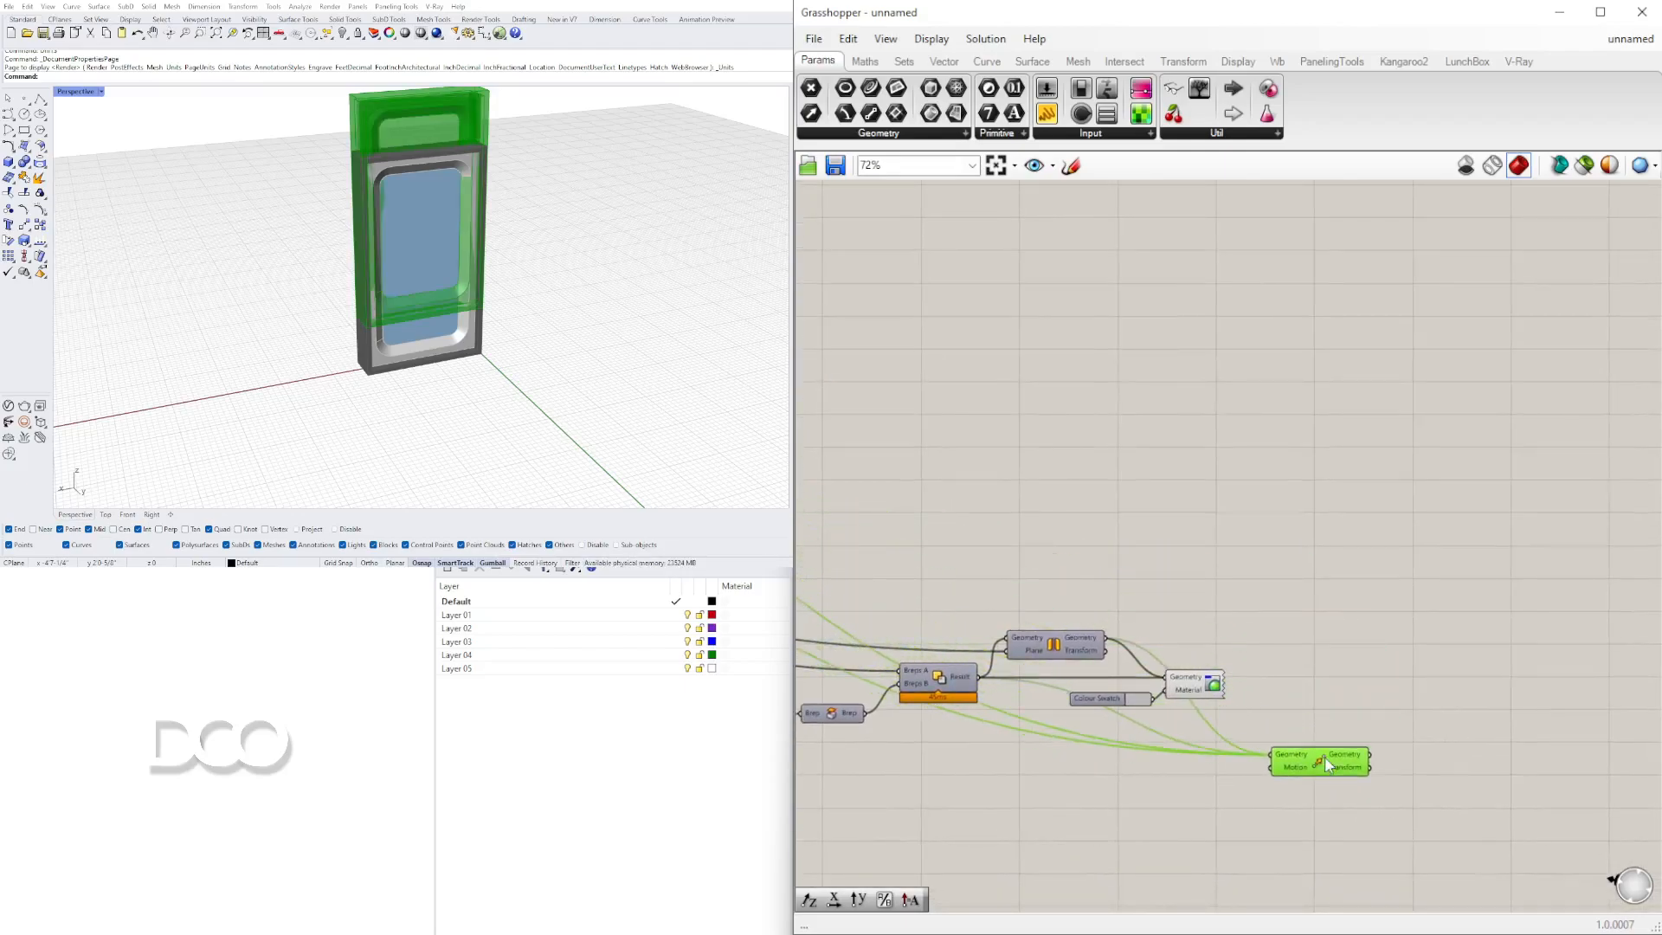
# Add a Unit X vector component before the new Move component
pyautogui.moveTo(1116, 790); pyautogui.dragTo(1224, 704, button='right')
pyautogui.doubleClick(1224, 704)
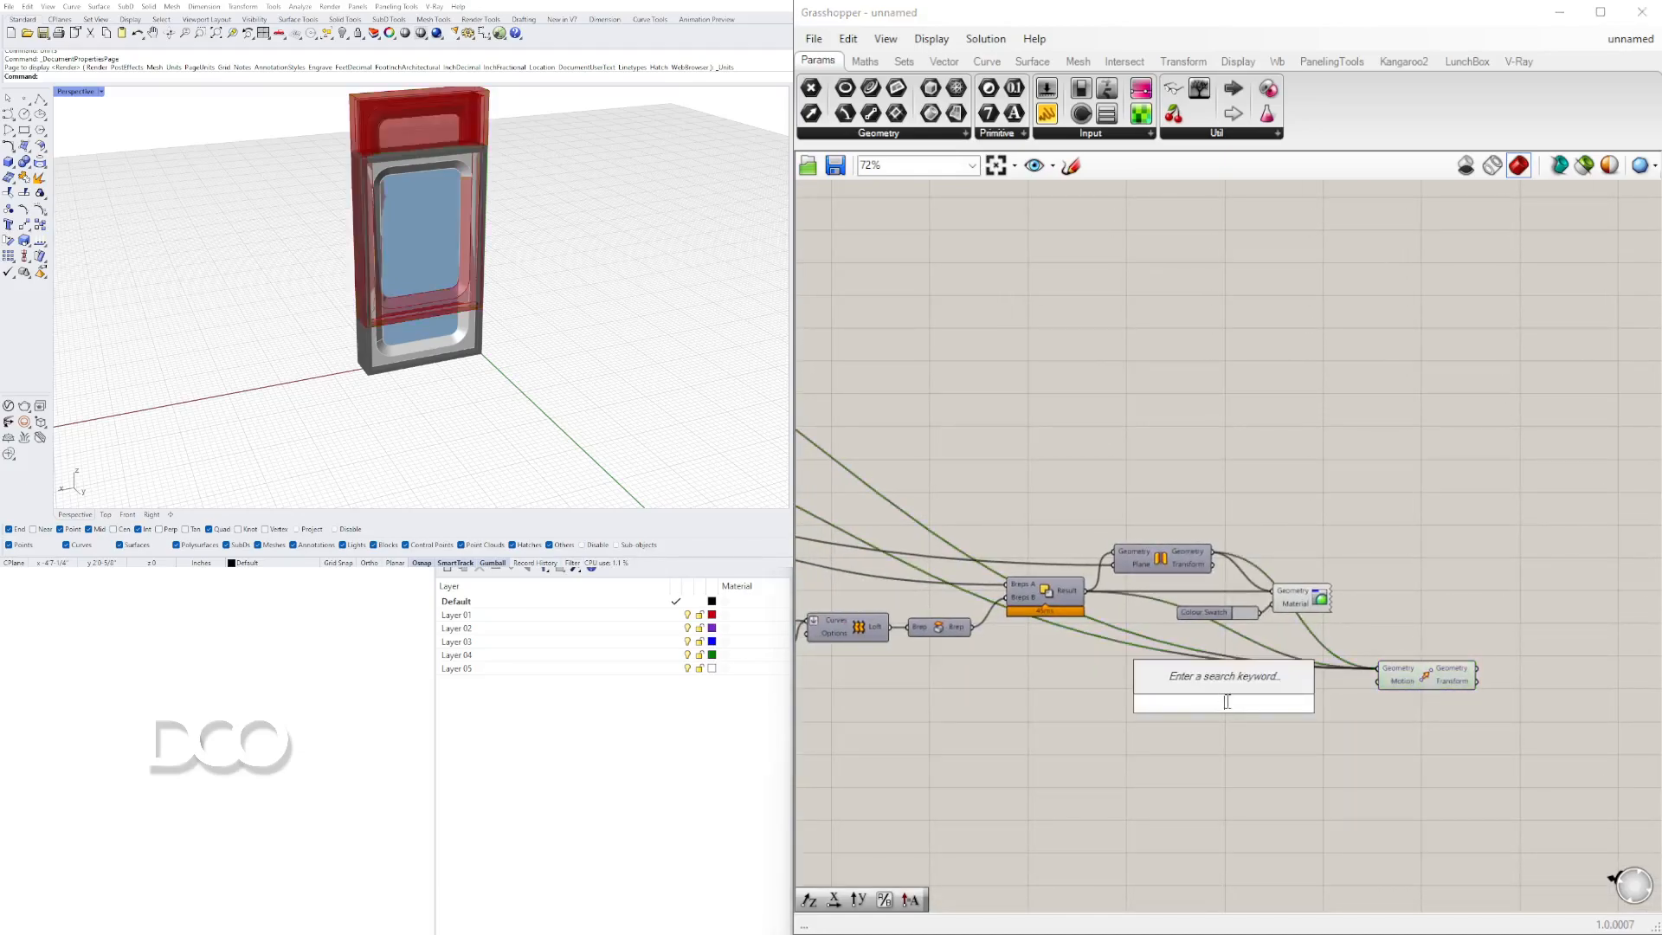
pyautogui.write('unit x')
pyautogui.press('Return')
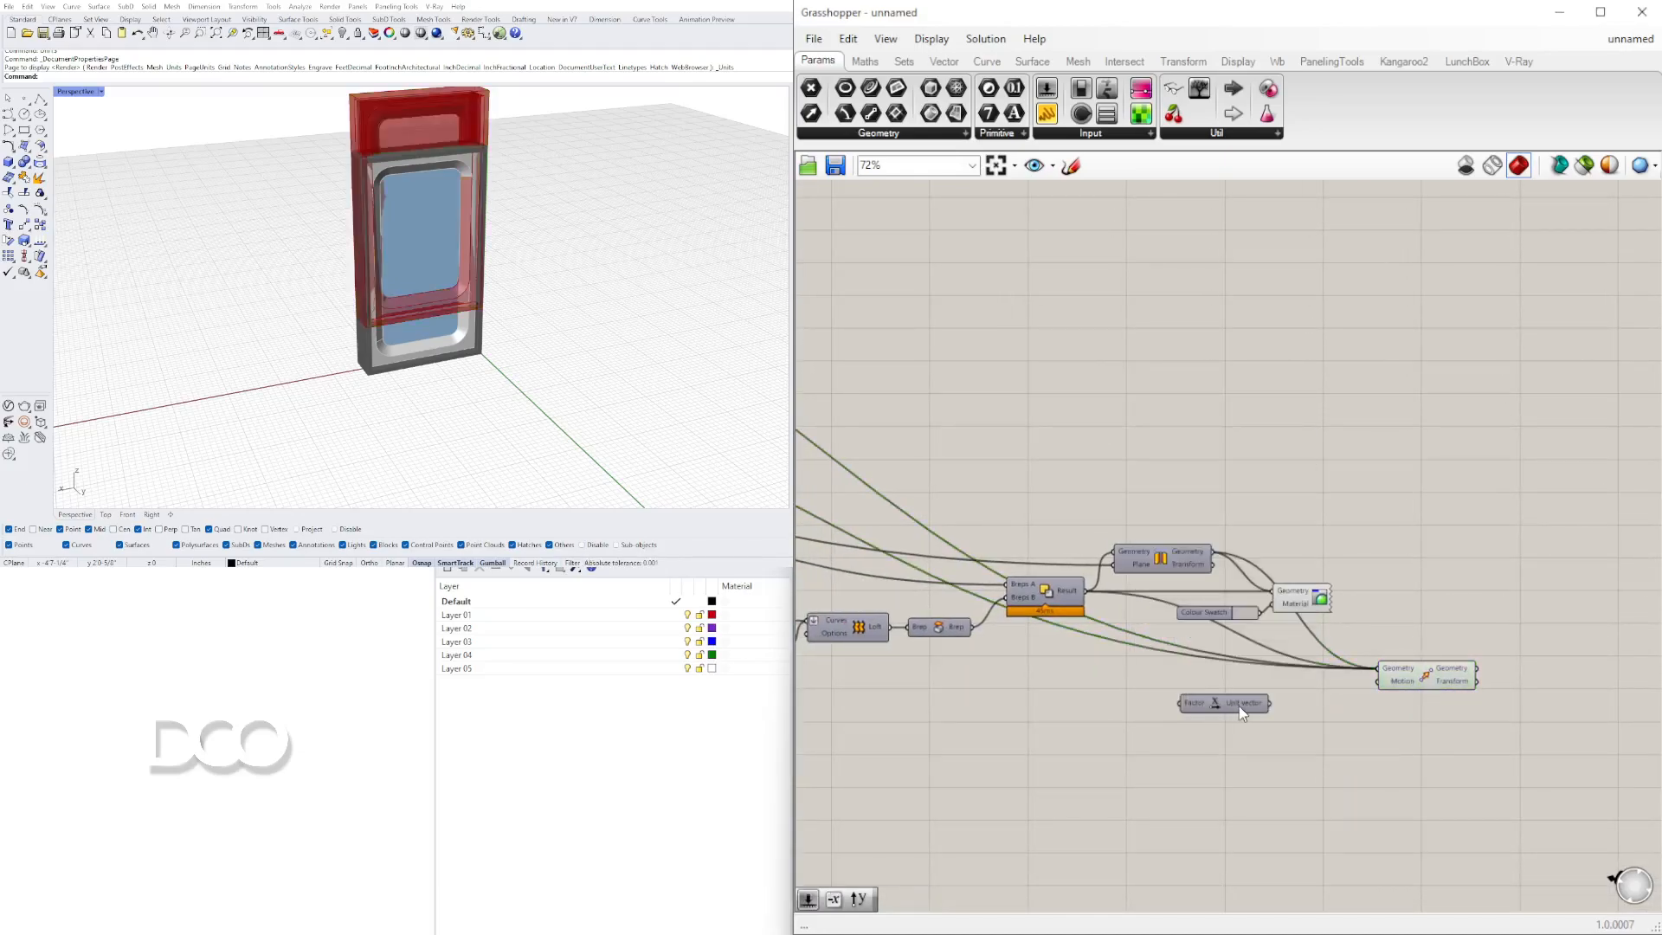
# Add a Series component before the Unit X vector
pyautogui.moveTo(1273, 706); pyautogui.dragTo(1502, 668, button='right')
pyautogui.doubleClick(1356, 720)
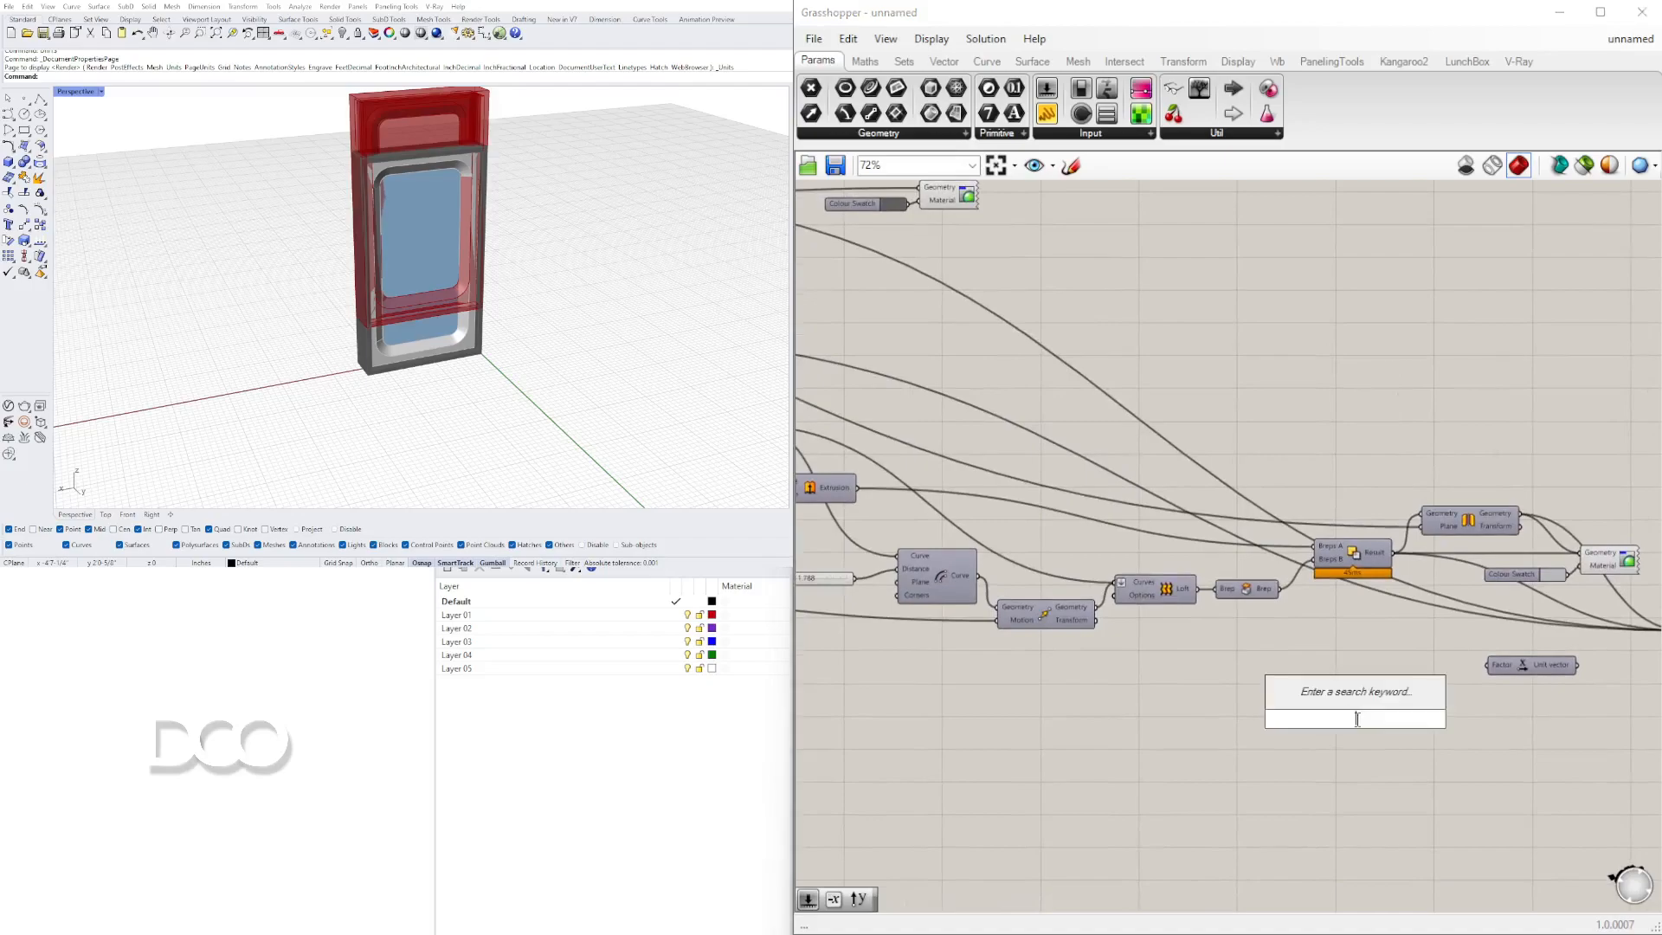
pyautogui.write('series')
pyautogui.press('Return')
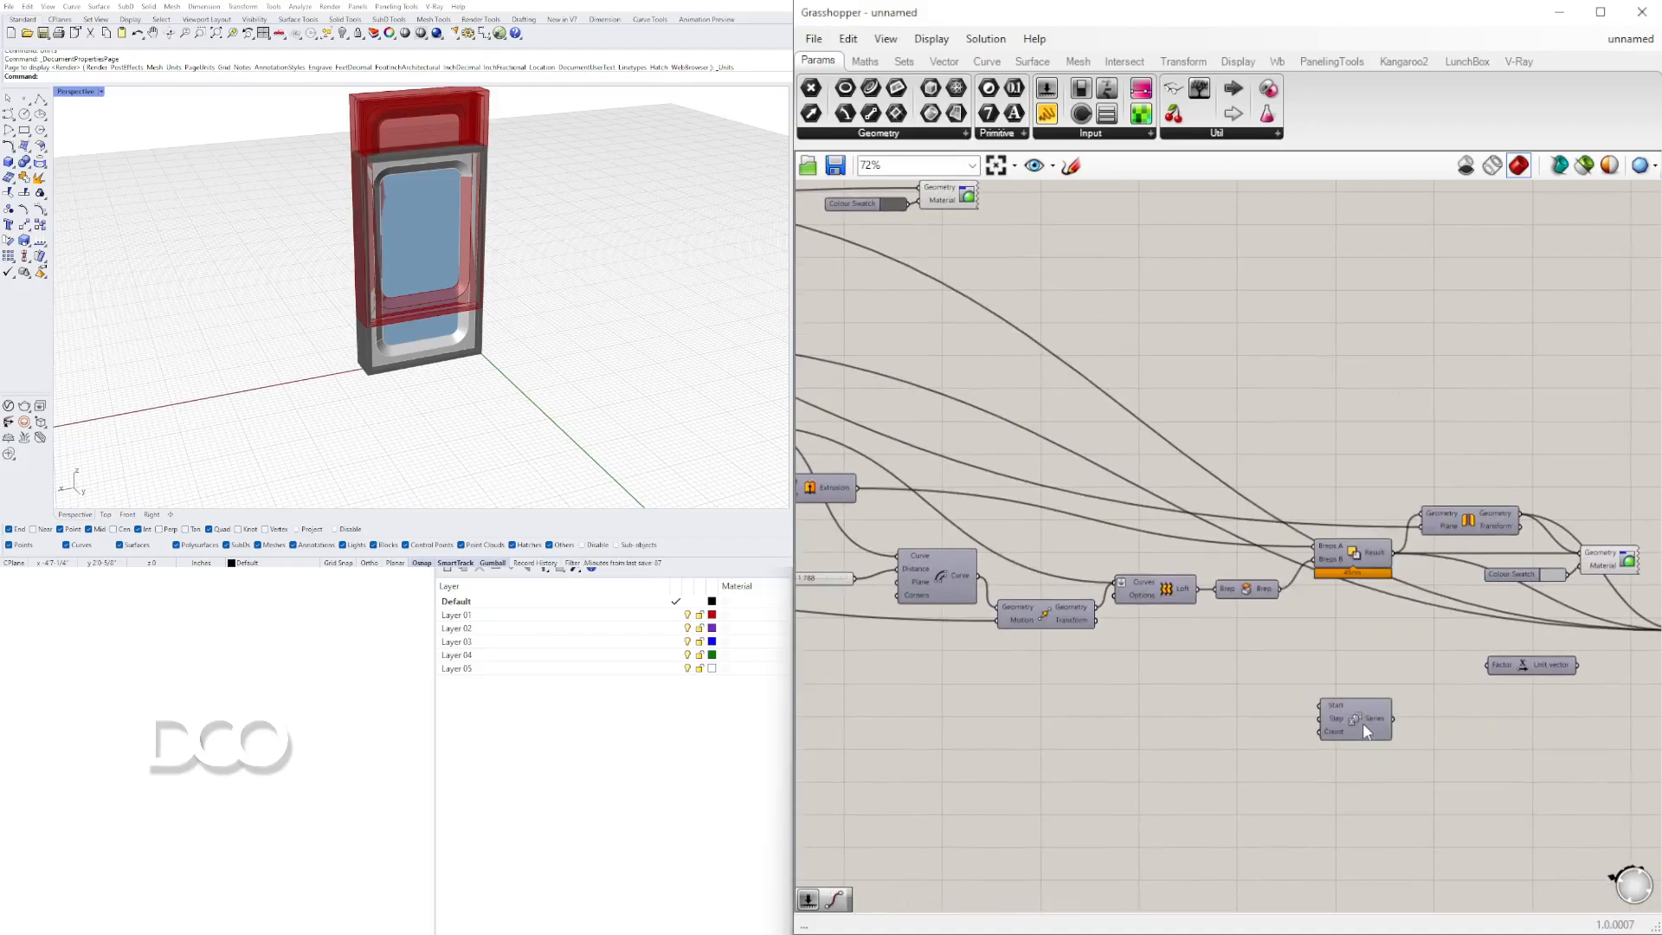
# Add a number slider with the value 3 and connect it to the Series' Count input
pyautogui.scroll(2, 1392, 735)
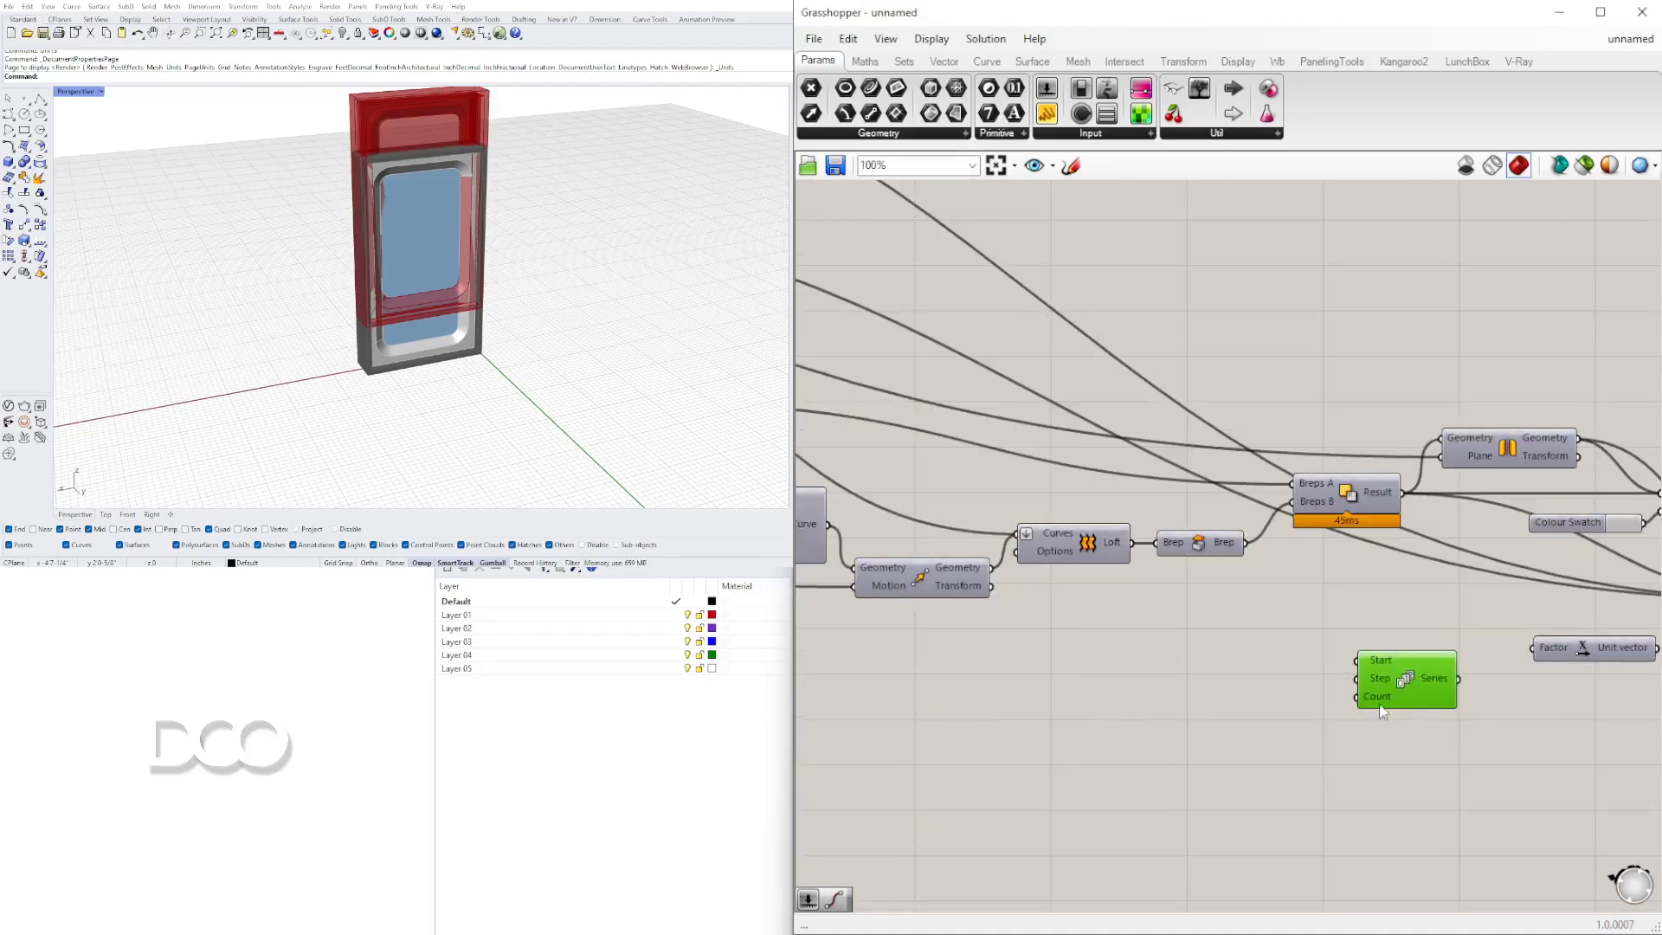
pyautogui.click(1197, 754)
pyautogui.doubleClick(1195, 749)
pyautogui.write('3')
pyautogui.press('Return')
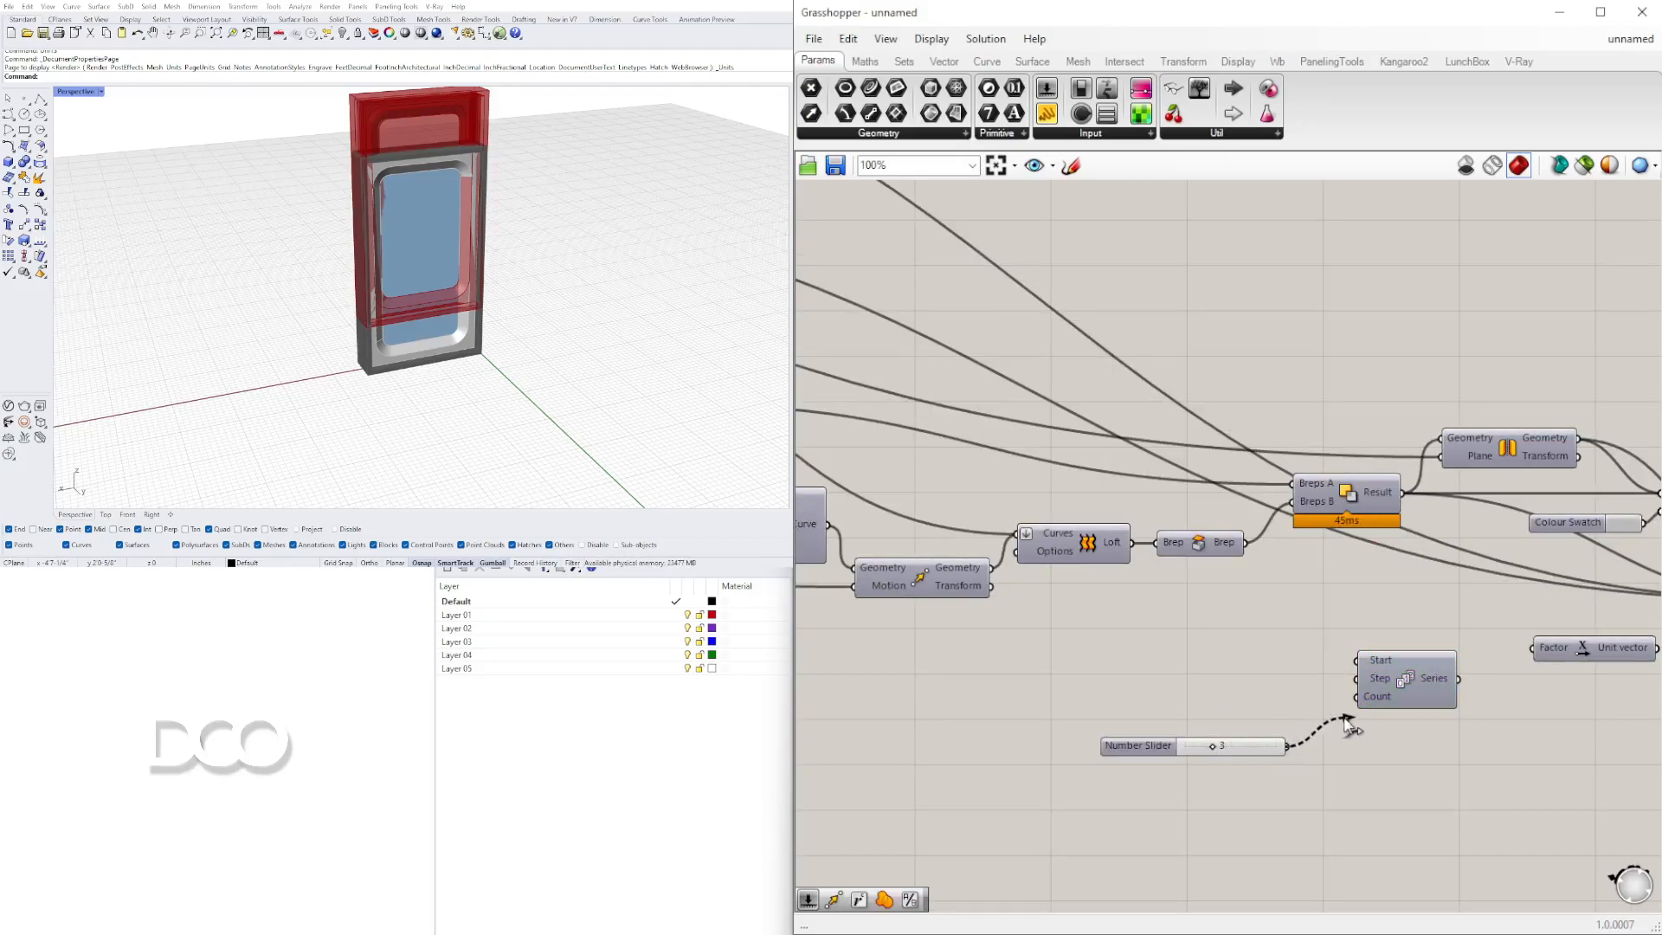
# Connect the window width slider at the start of the definition to the Series' Step input
pyautogui.scroll(-4, 1315, 690)
pyautogui.moveTo(1077, 661); pyautogui.dragTo(1388, 645, button='right')
pyautogui.scroll(4, 1246, 580)
pyautogui.scroll(-3, 1227, 625)
pyautogui.scroll(3, 1227, 625)
pyautogui.scroll(-4, 1223, 629)
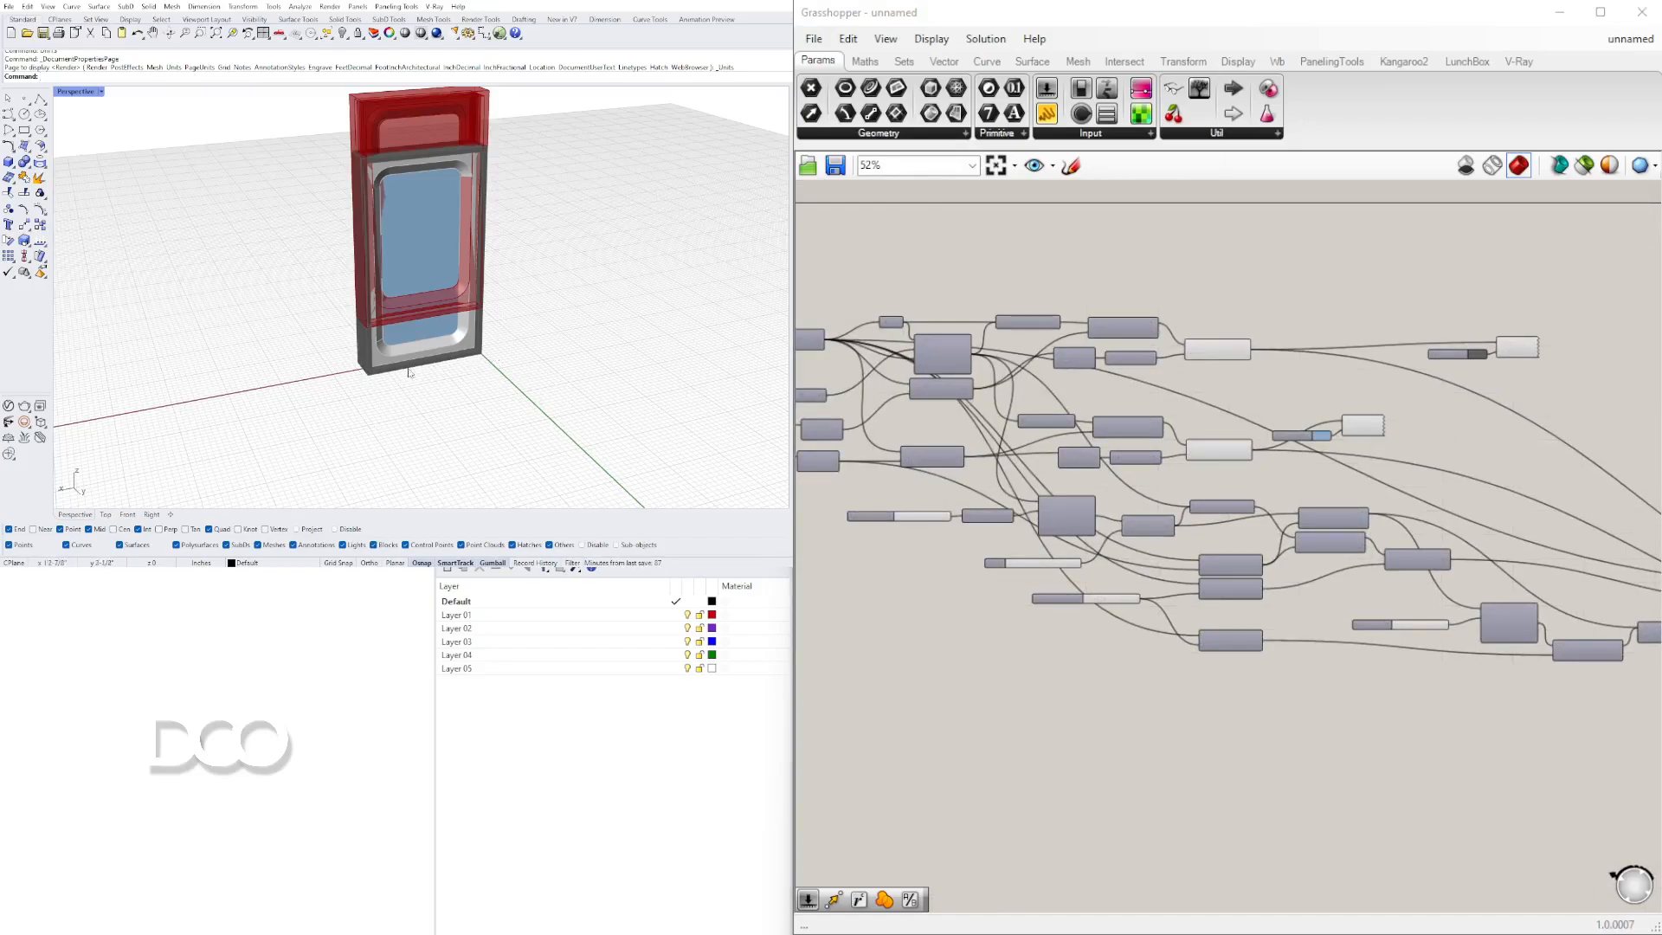
pyautogui.scroll(4, 907, 485)
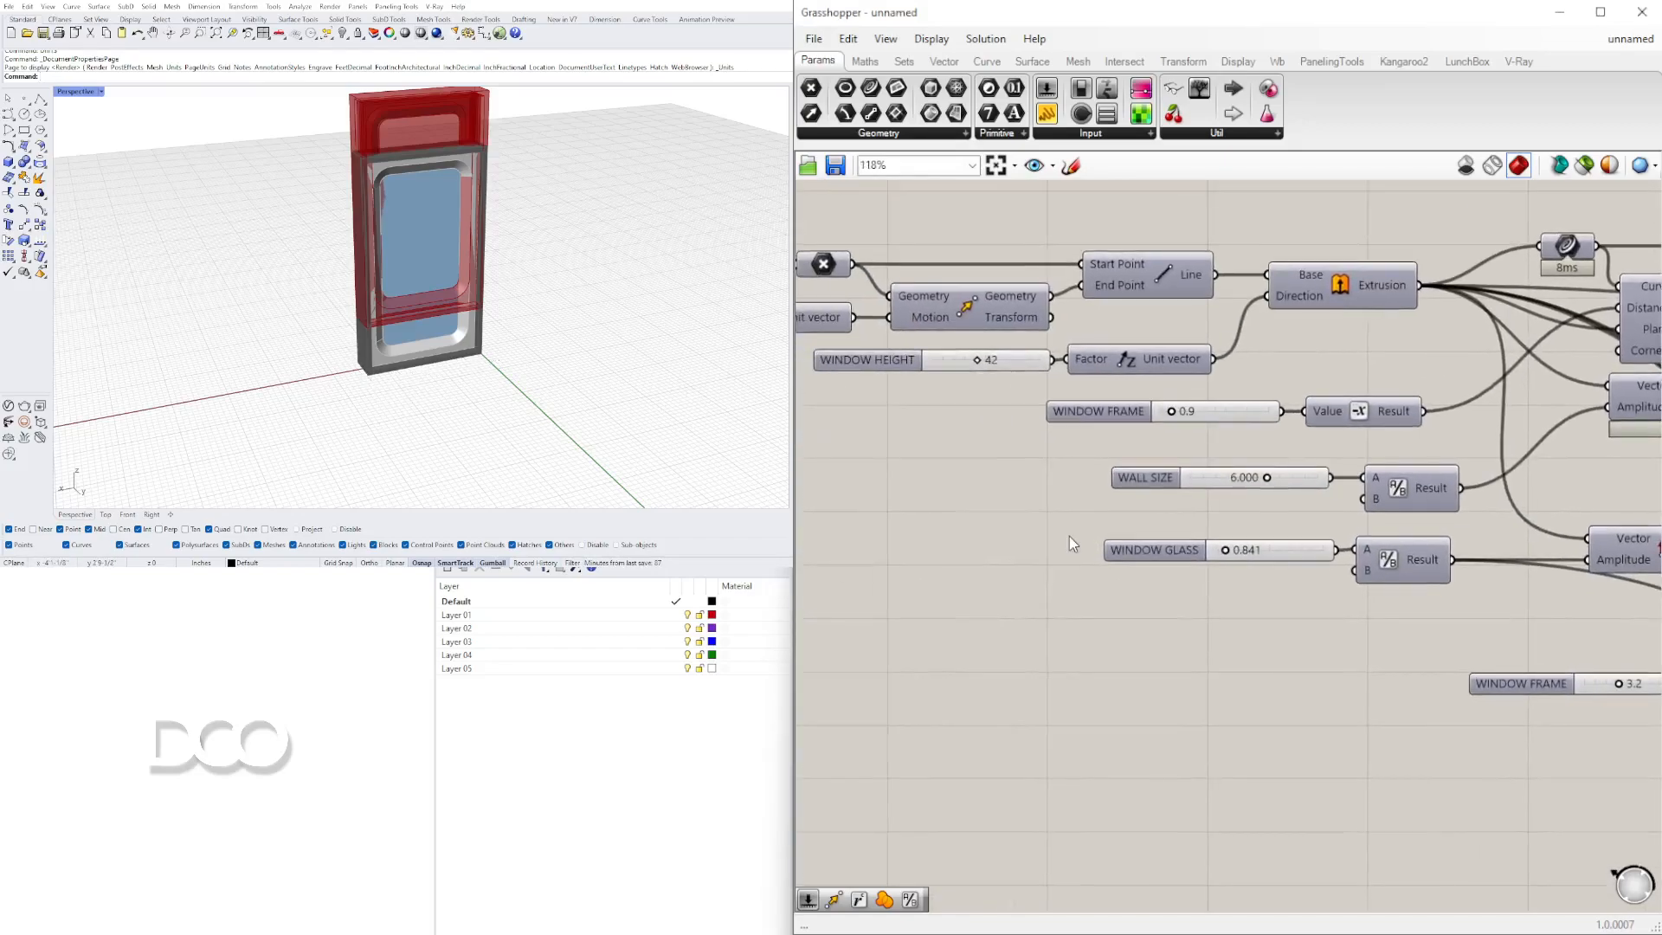
pyautogui.moveTo(1012, 468); pyautogui.dragTo(1191, 499, button='right')
pyautogui.moveTo(970, 403); pyautogui.dragTo(1170, 445, button='right')
pyautogui.scroll(2, 1087, 412)
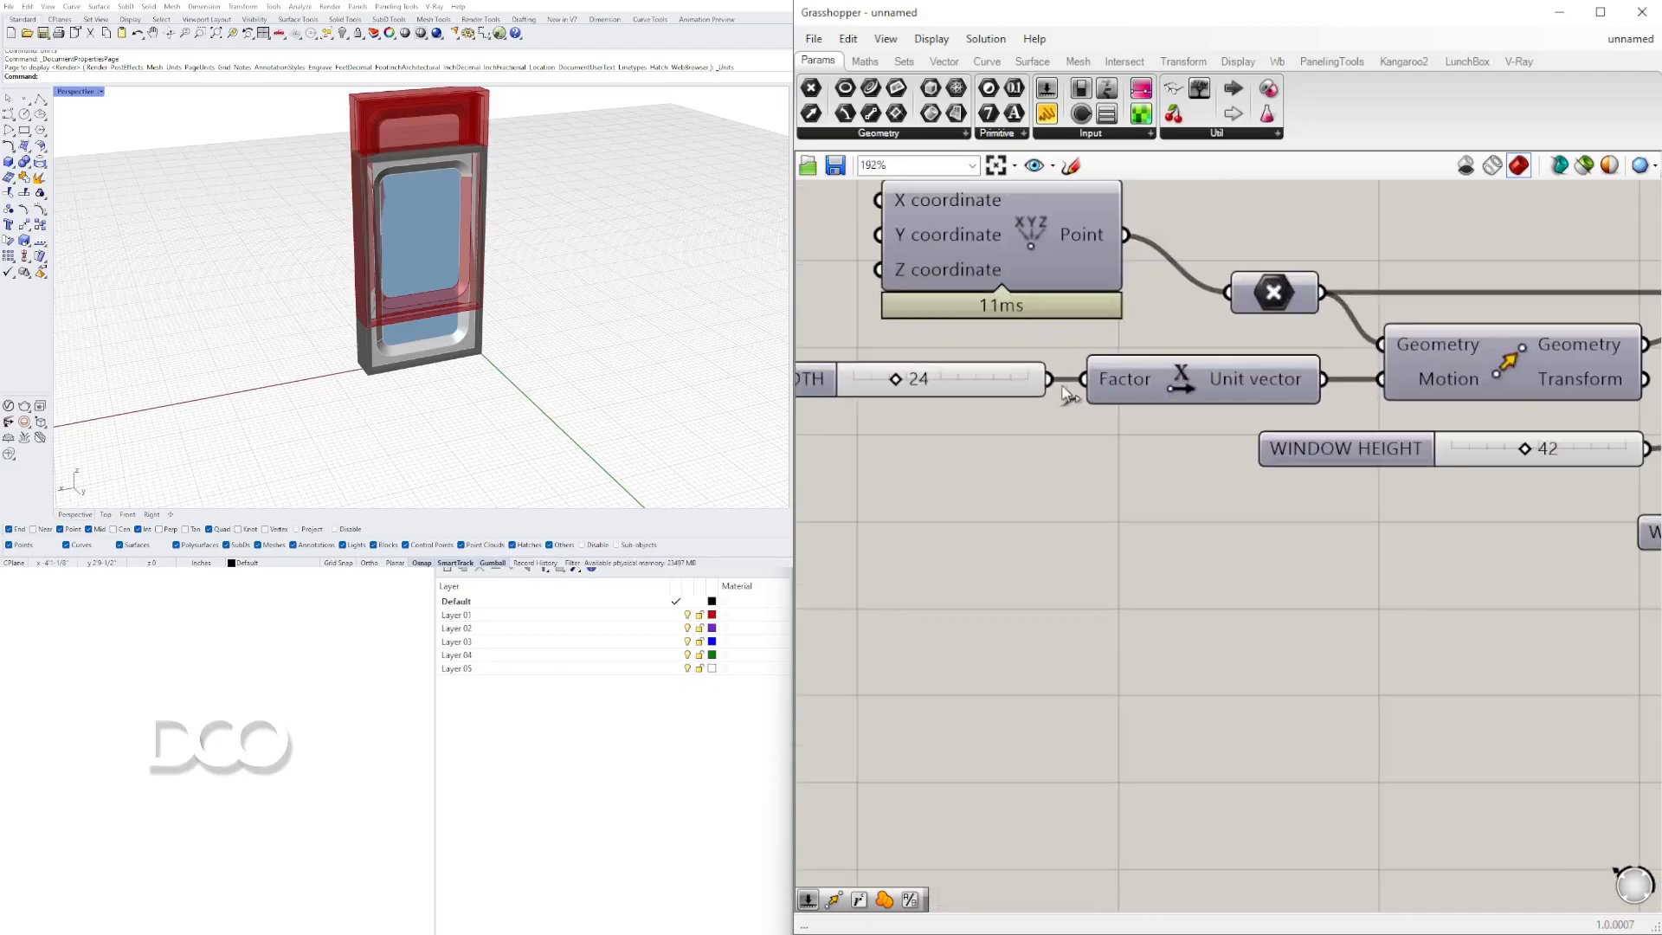
pyautogui.scroll(-7, 1094, 407)
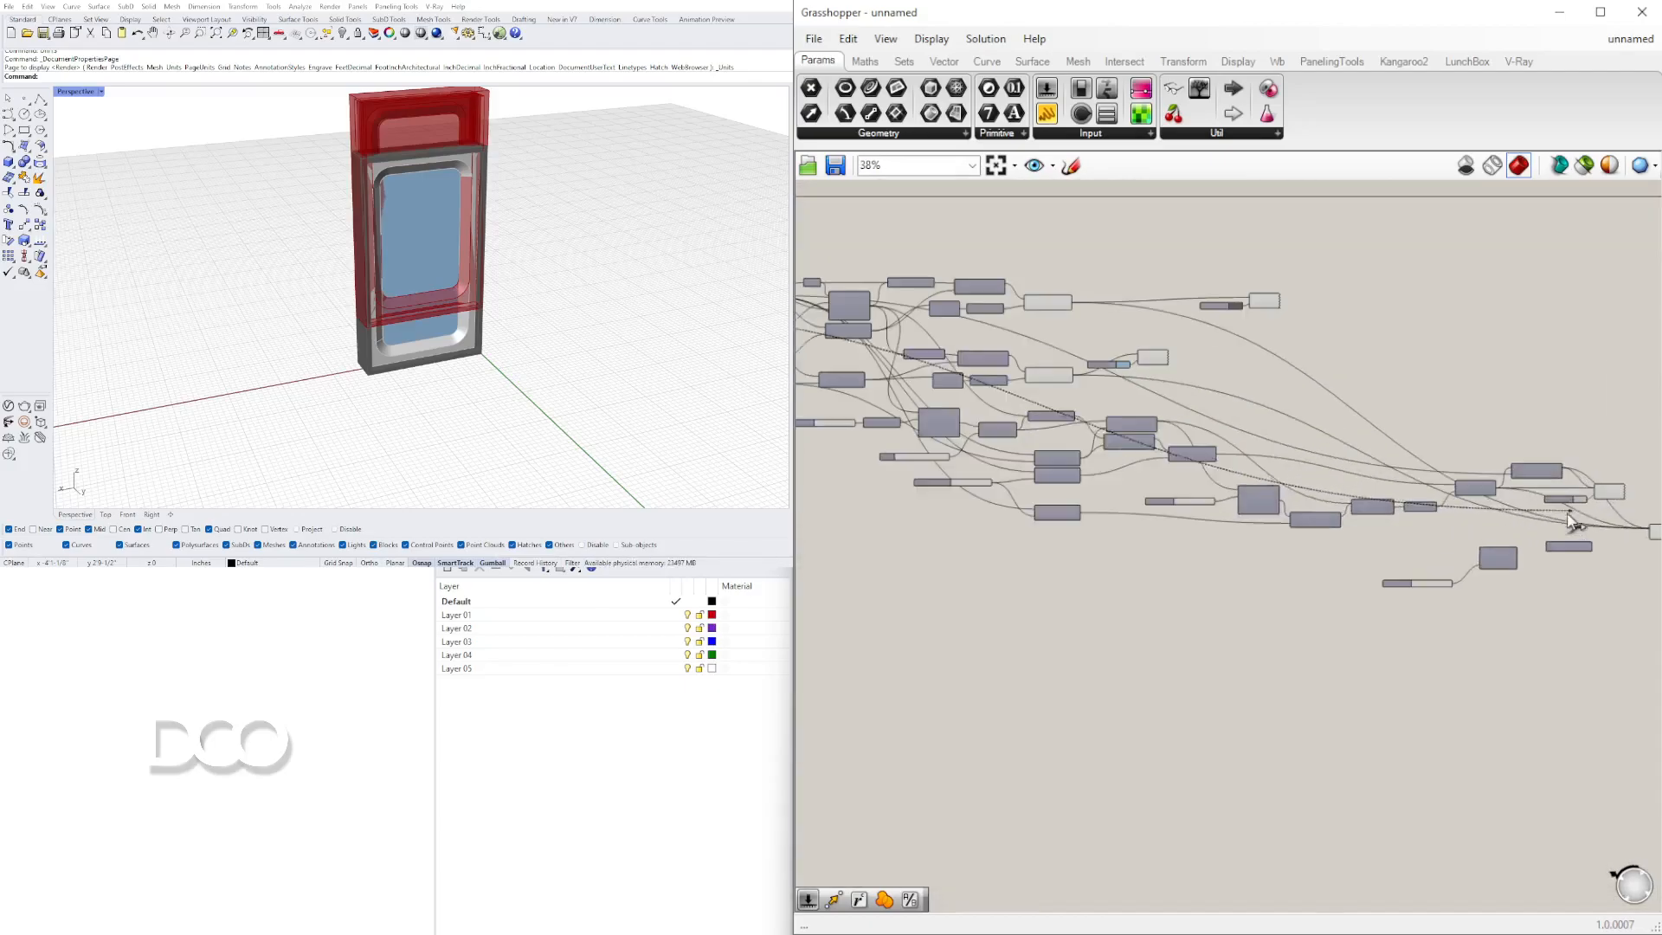
pyautogui.scroll(6, 1573, 519)
# Connect the Series output to the Unit X Factor and the unit vector to the Move's Motion input
pyautogui.moveTo(1367, 588); pyautogui.dragTo(1487, 563)
pyautogui.moveTo(1514, 591); pyautogui.dragTo(1212, 585, button='right')
pyautogui.scroll(-2, 1212, 585)
pyautogui.moveTo(1264, 588); pyautogui.dragTo(1138, 585, button='right')
pyautogui.scroll(-1, 1068, 592)
pyautogui.moveTo(1226, 543); pyautogui.dragTo(1385, 505)
pyautogui.click(1428, 515)
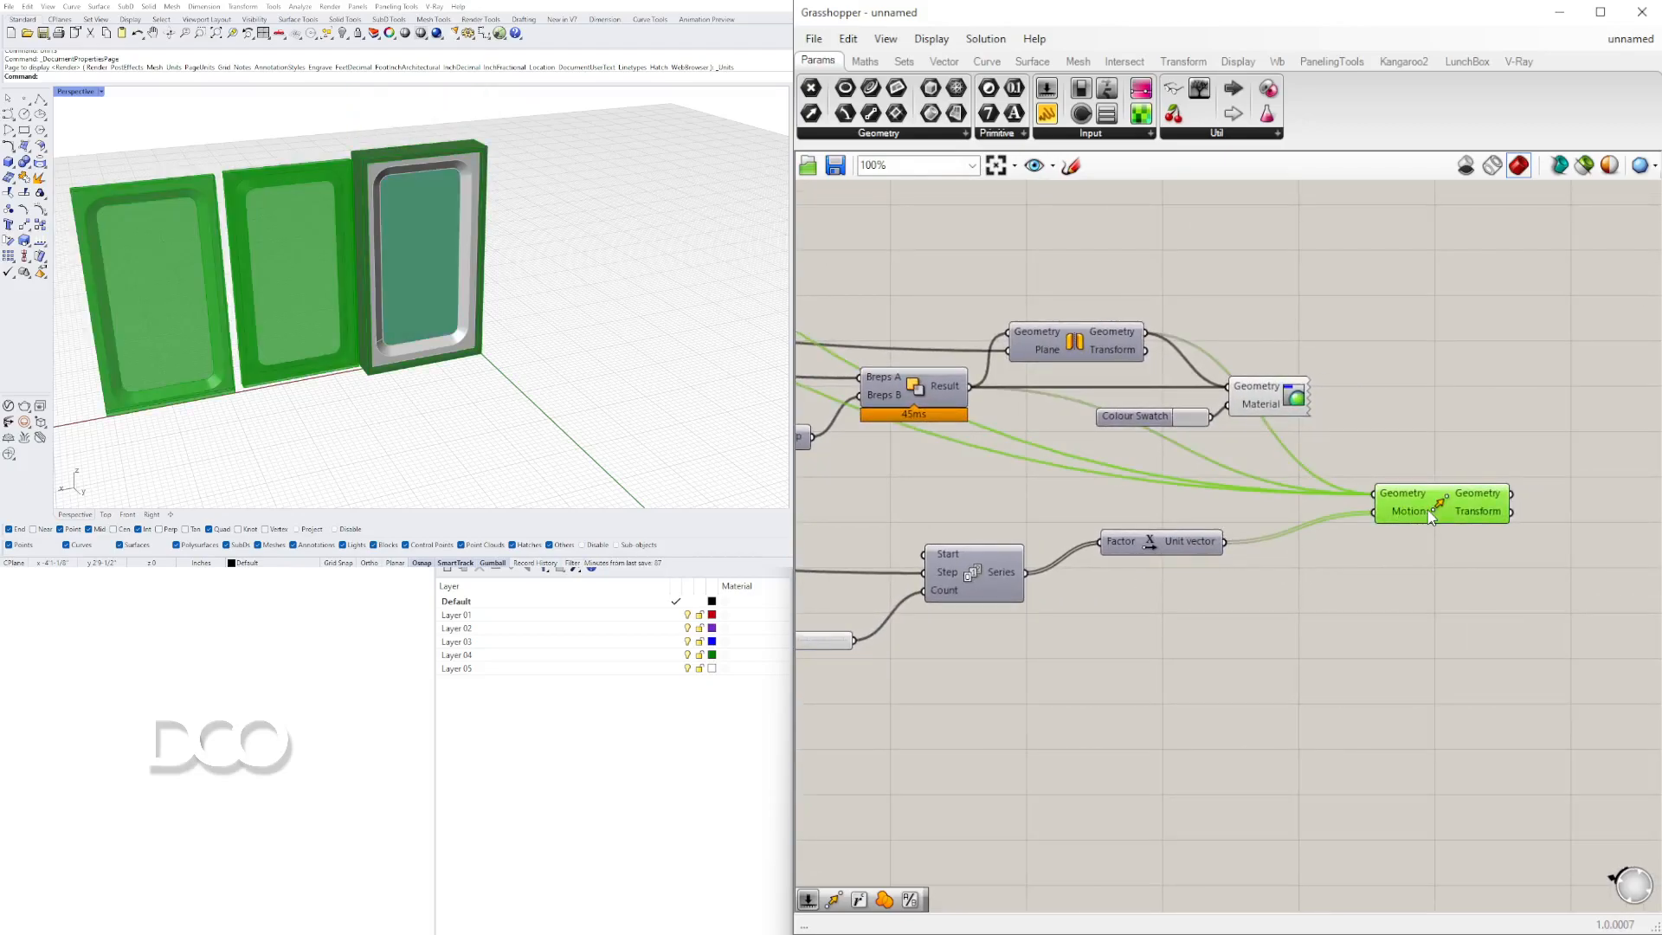
# Inspect the Move's Geometry input data and graft that input
pyautogui.scroll(2, 1390, 465)
pyautogui.moveTo(521, 177); pyautogui.dragTo(506, 212, button='right')
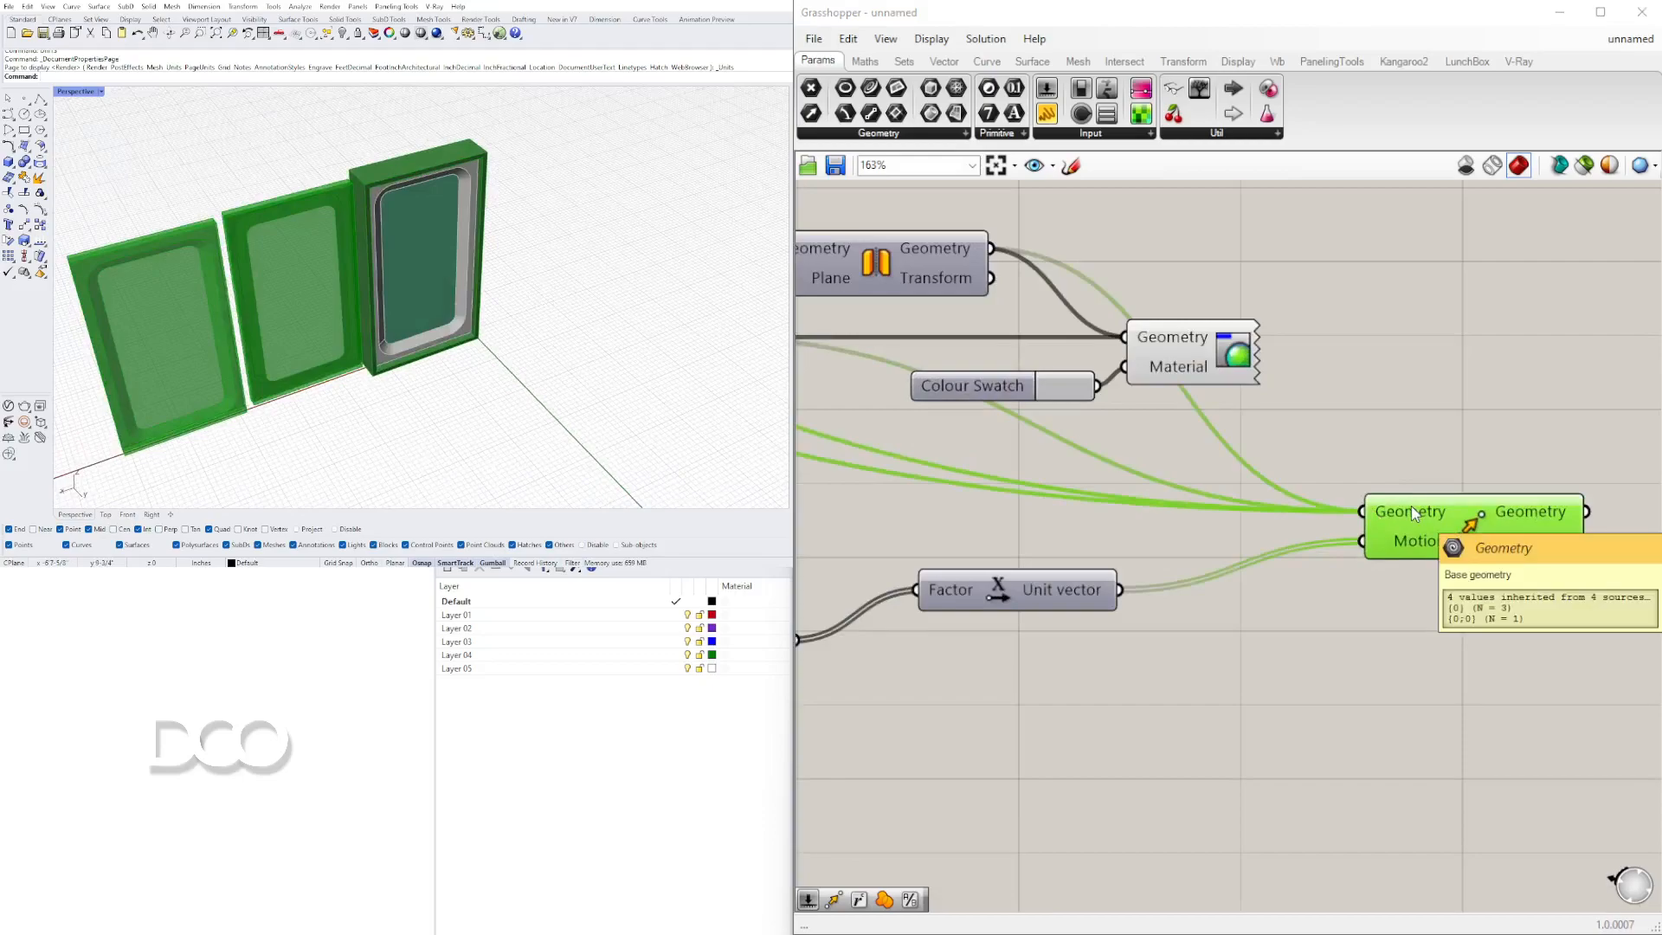
pyautogui.moveTo(1412, 510)
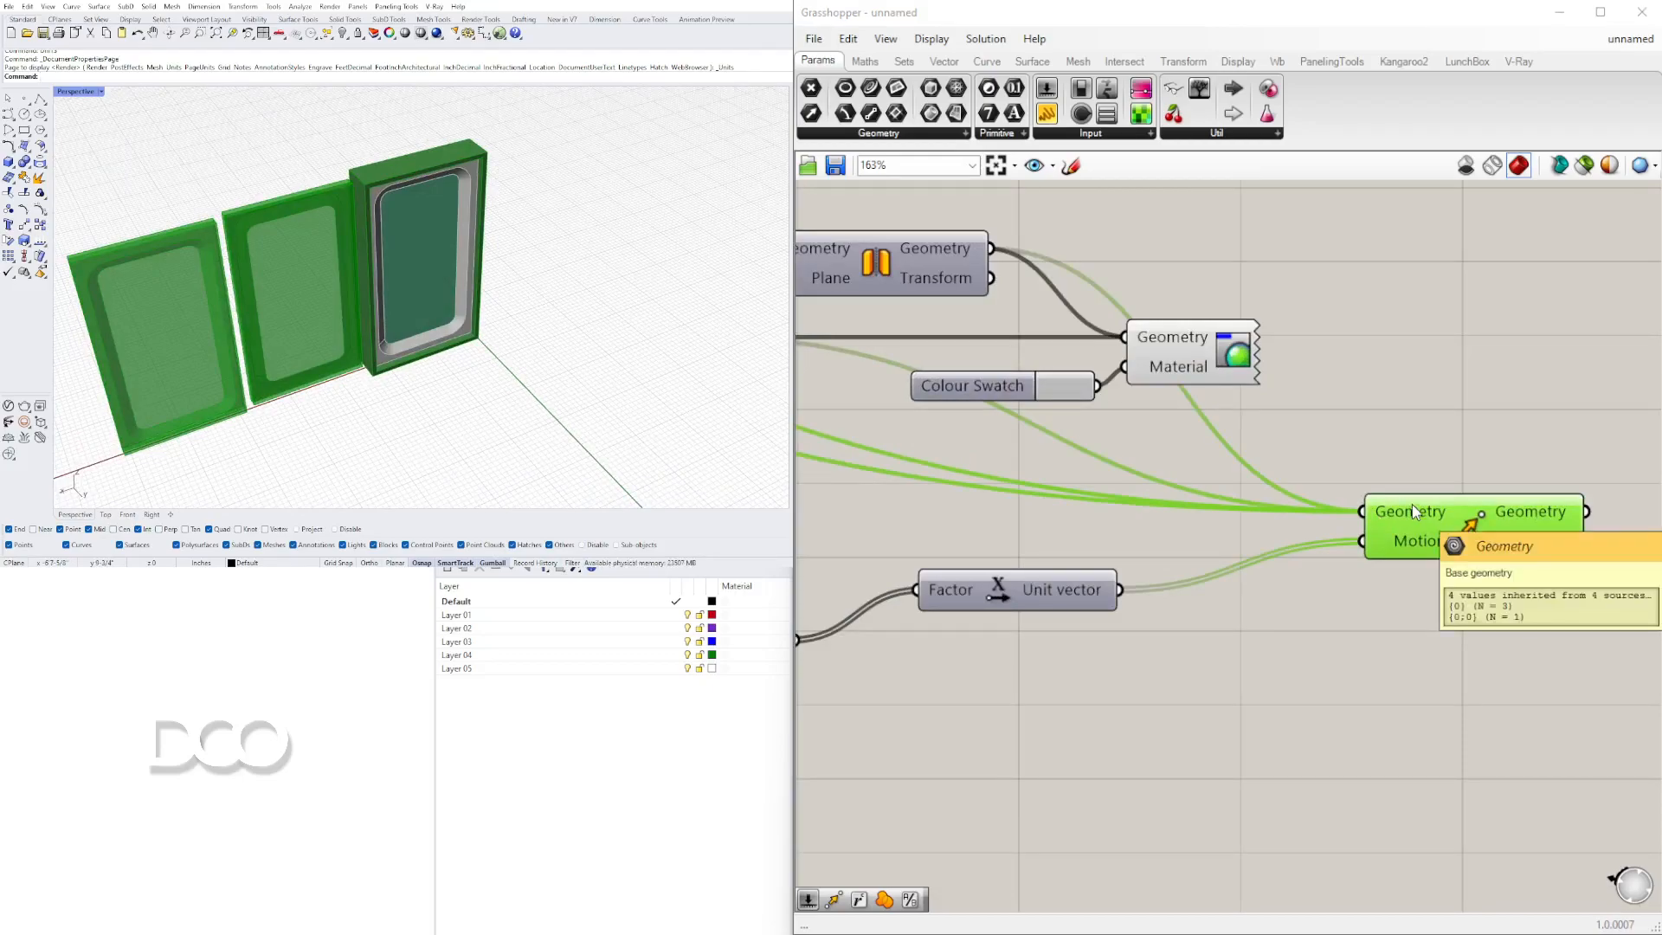
pyautogui.scroll(-1, 1177, 593)
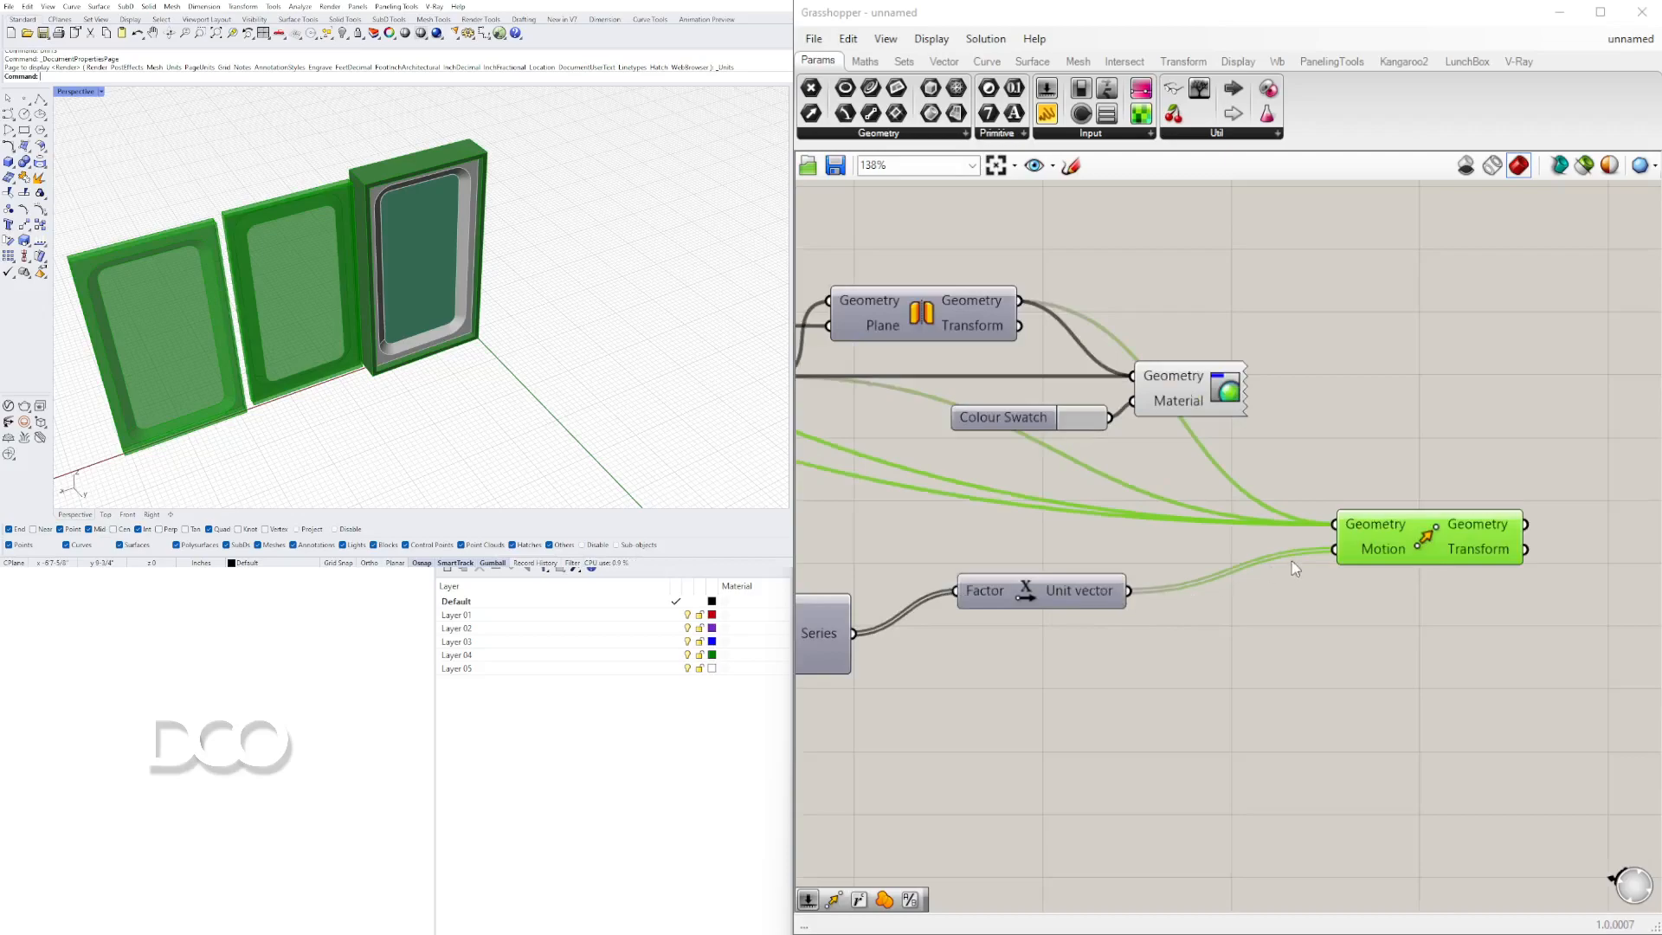
pyautogui.click(1090, 602)
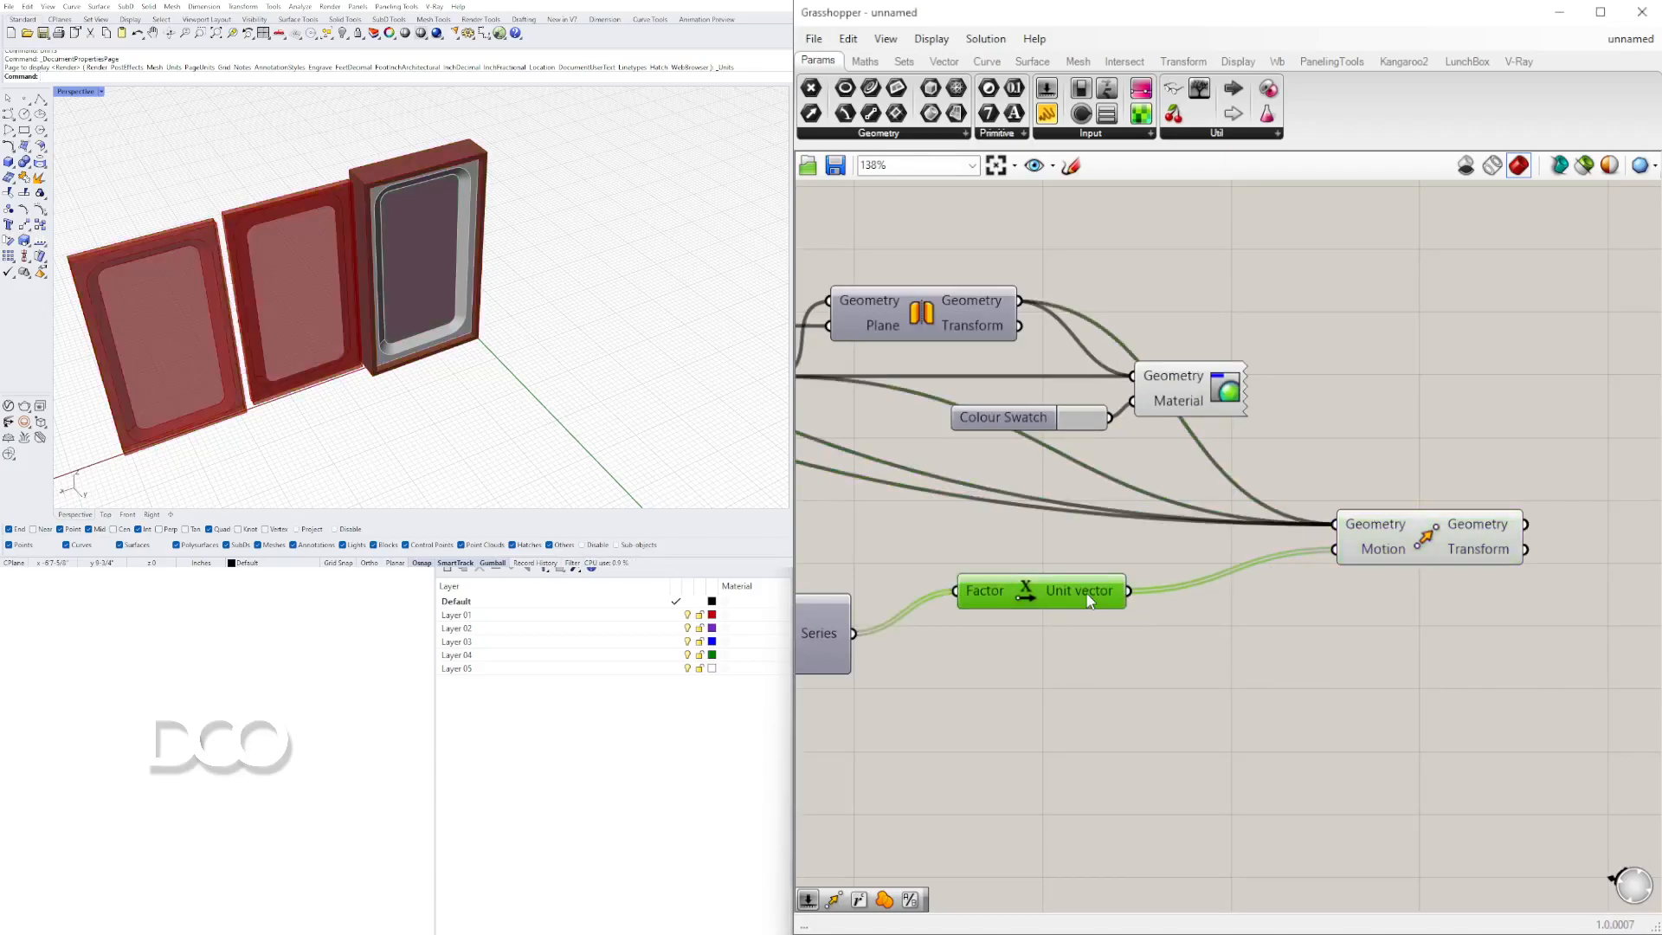
pyautogui.rightClick(1368, 529)
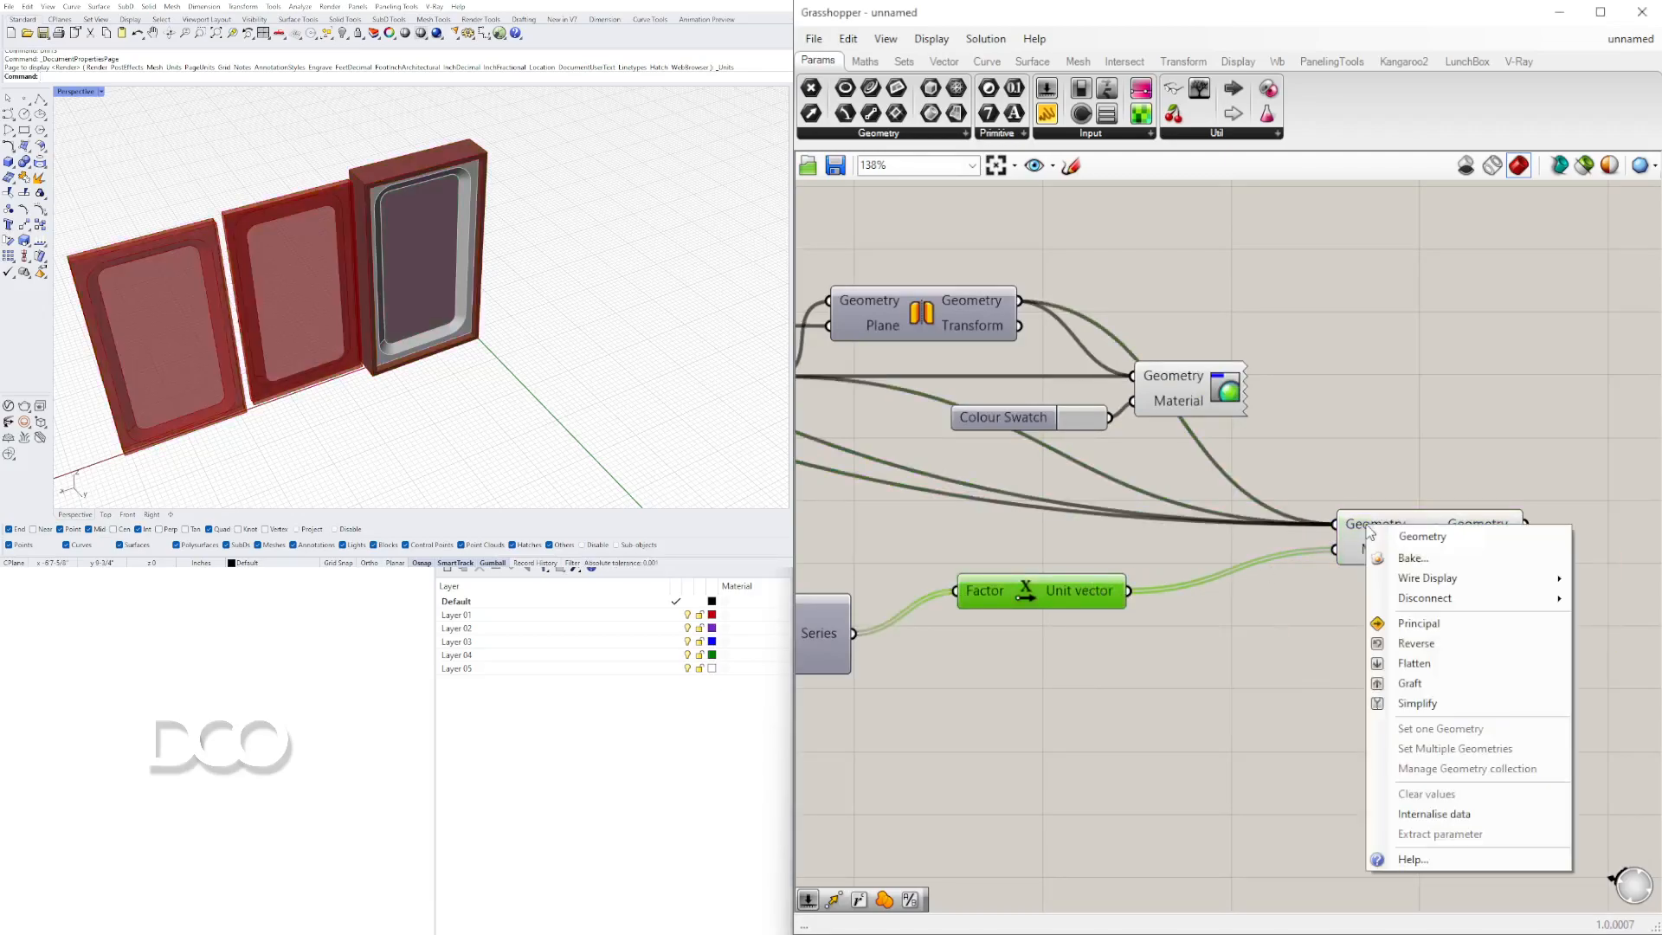
pyautogui.click(1410, 684)
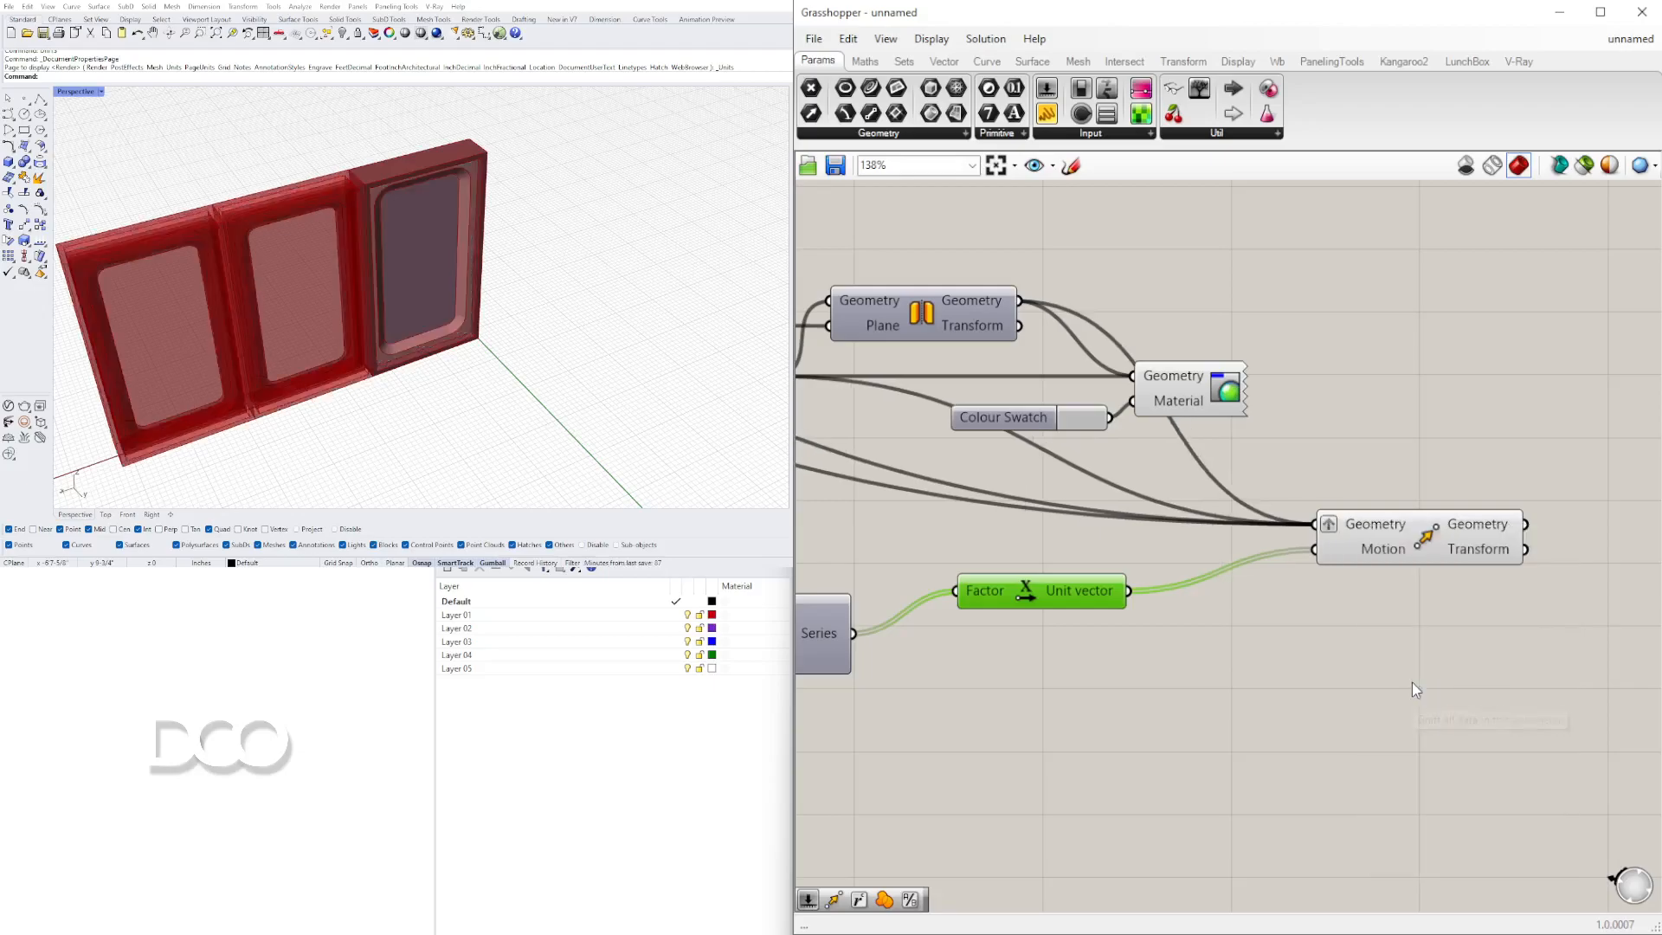
pyautogui.scroll(-3, 1411, 682)
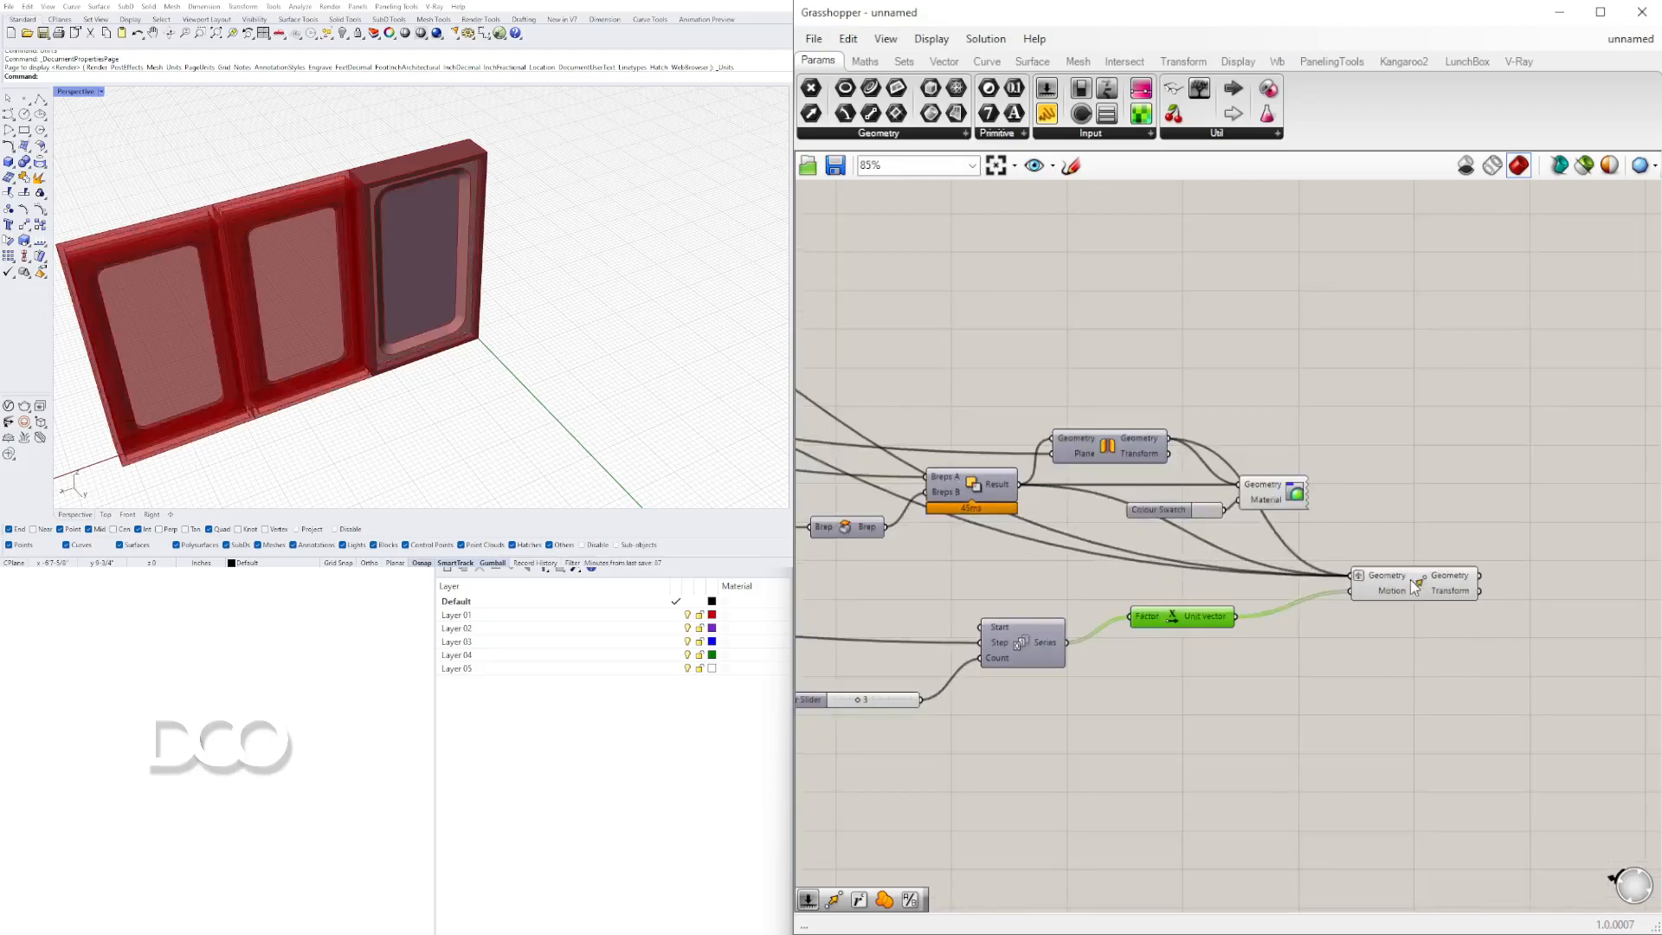
pyautogui.click(1402, 571)
pyautogui.moveTo(1369, 536); pyautogui.dragTo(1238, 494)
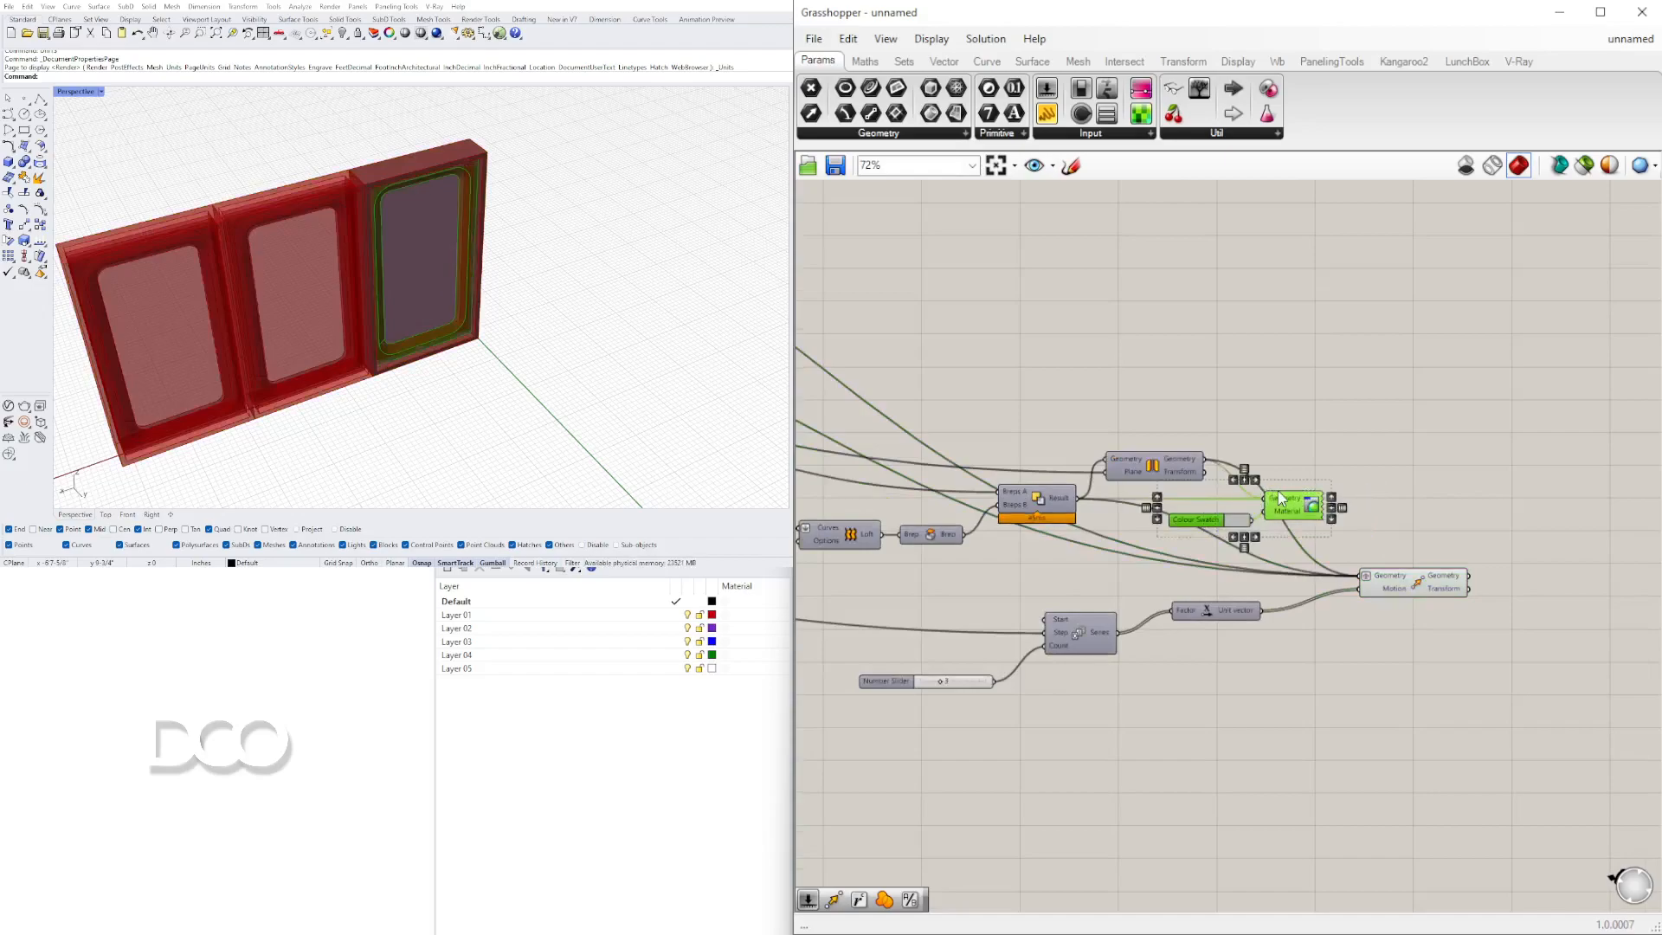
pyautogui.click(557, 174)
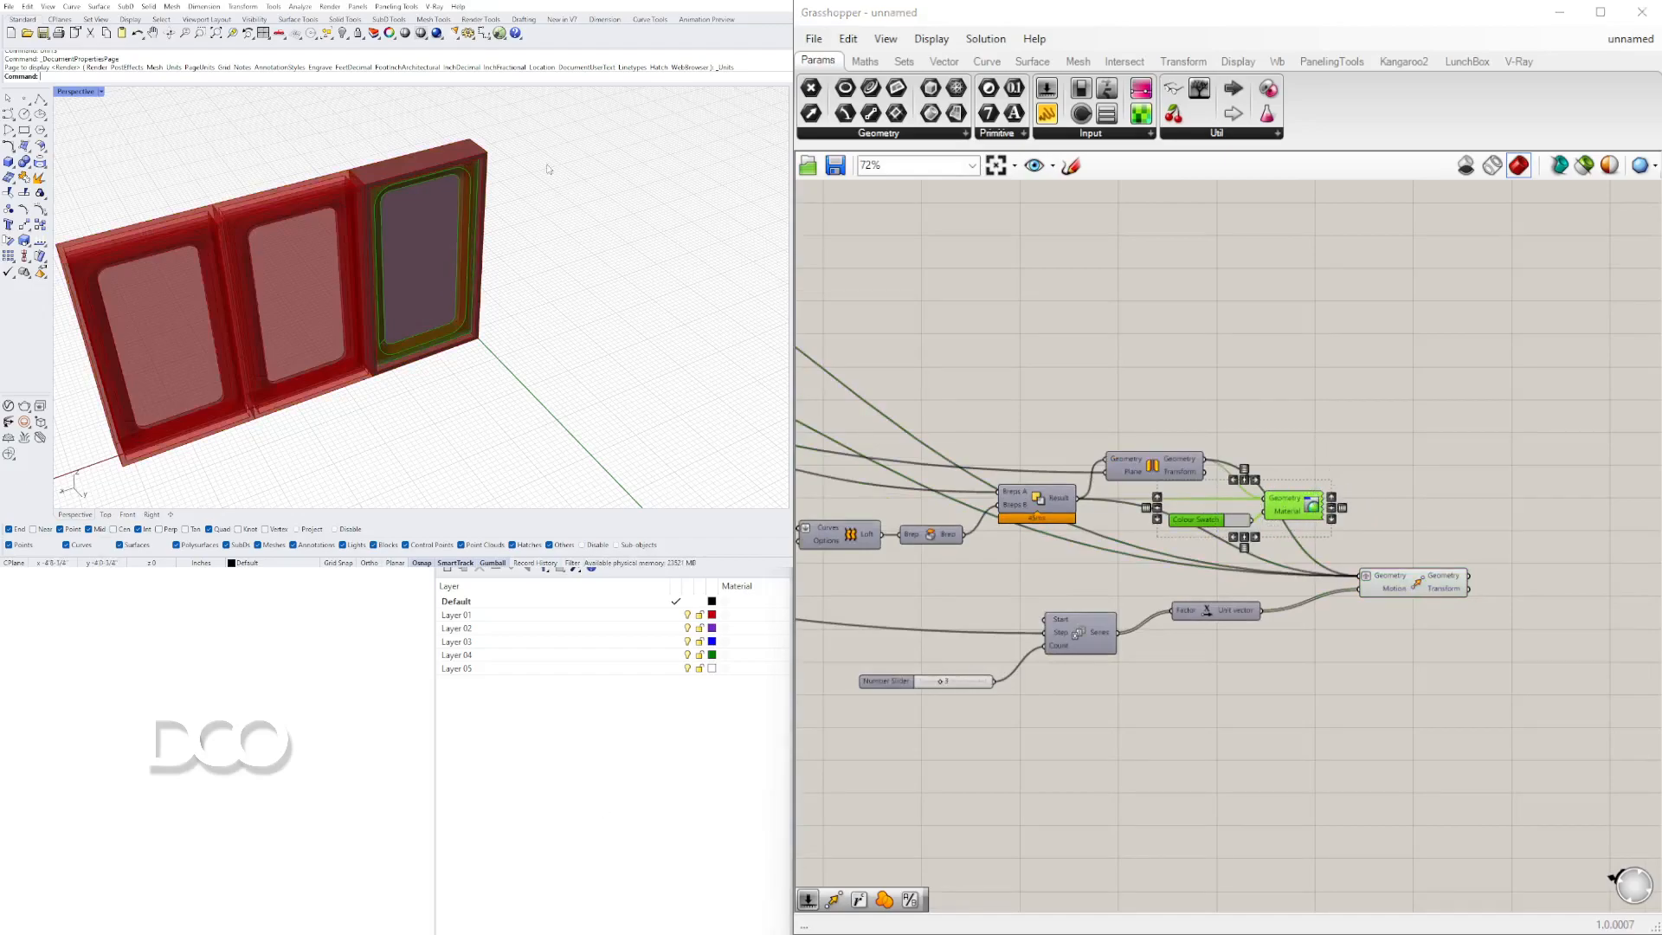
pyautogui.click(1240, 388)
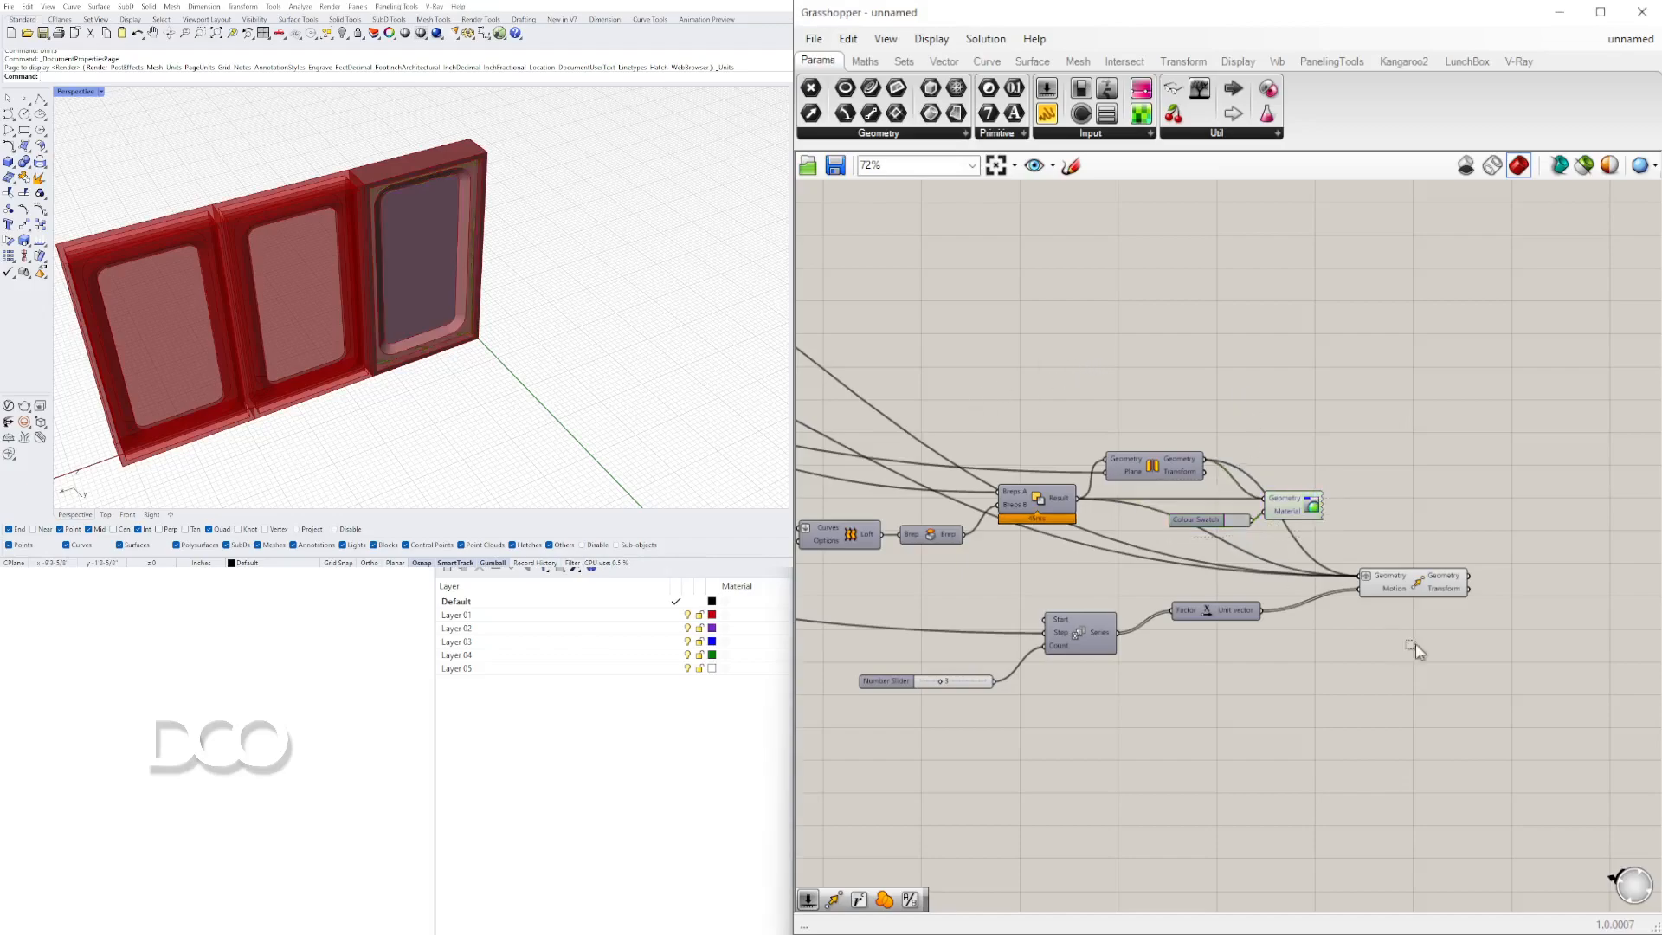
# Hide the Move's preview to compare the copies with the original window, and show it again
pyautogui.click(1411, 575)
pyautogui.middleClick(1413, 563)
pyautogui.click(1468, 517)
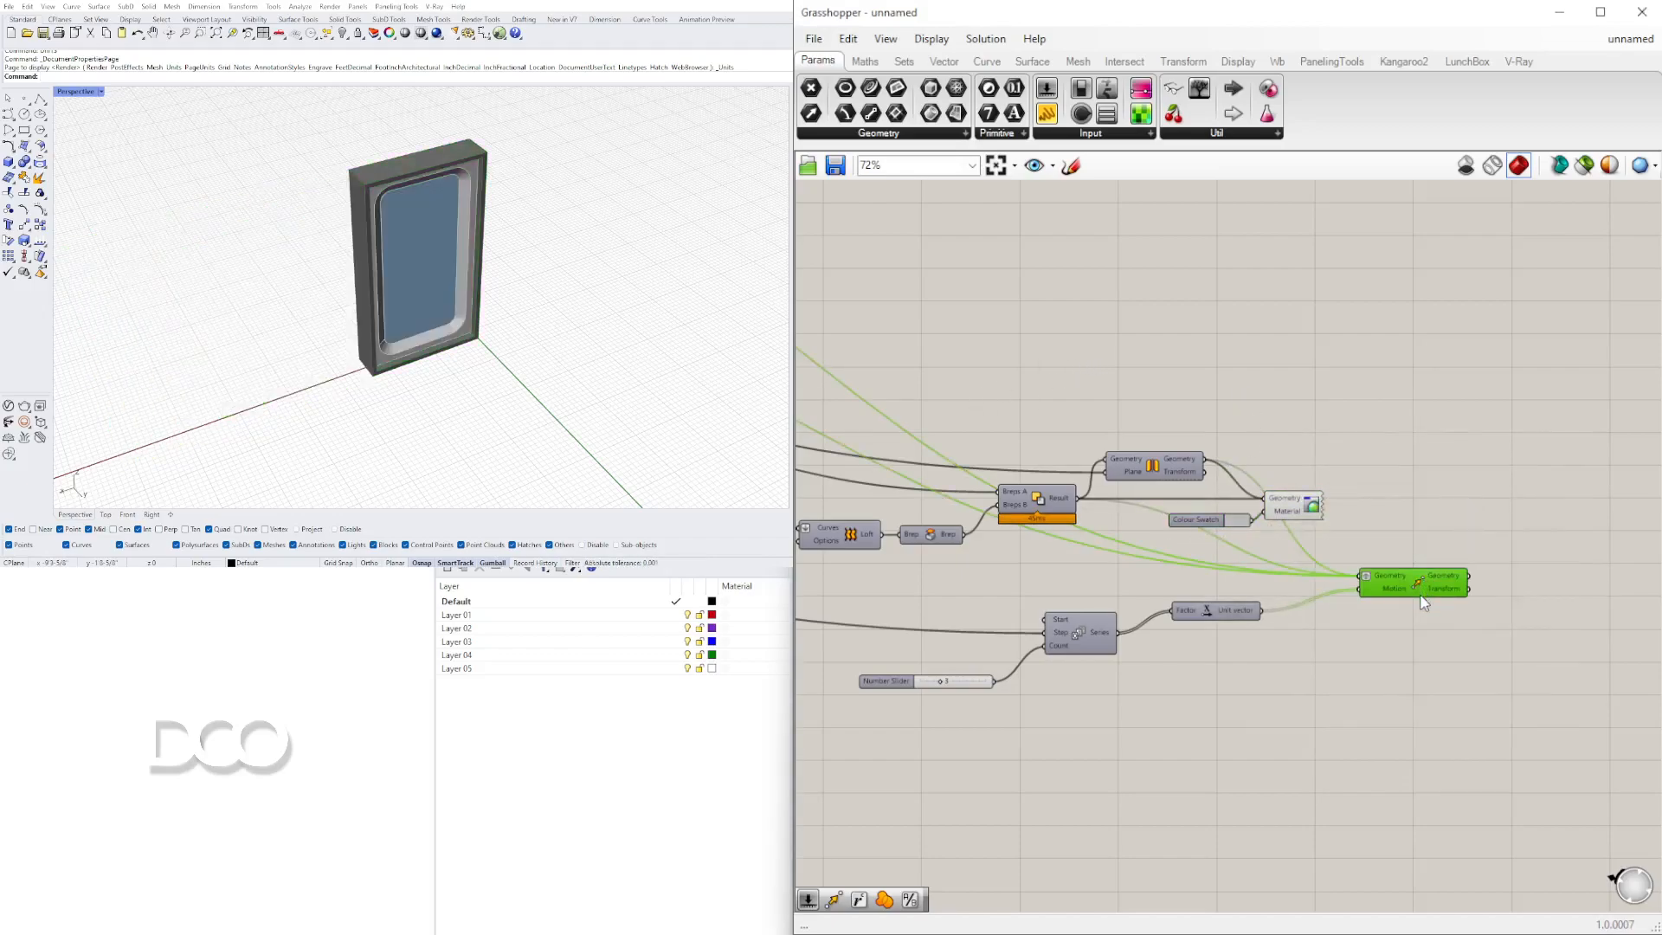
pyautogui.middleClick(1414, 584)
pyautogui.click(1468, 518)
pyautogui.click(1189, 434)
# Select the three Custom Preview components with their Colour Swatches and turn off their preview
pyautogui.moveTo(1365, 486); pyautogui.dragTo(1164, 542)
pyautogui.middleClick(1234, 538)
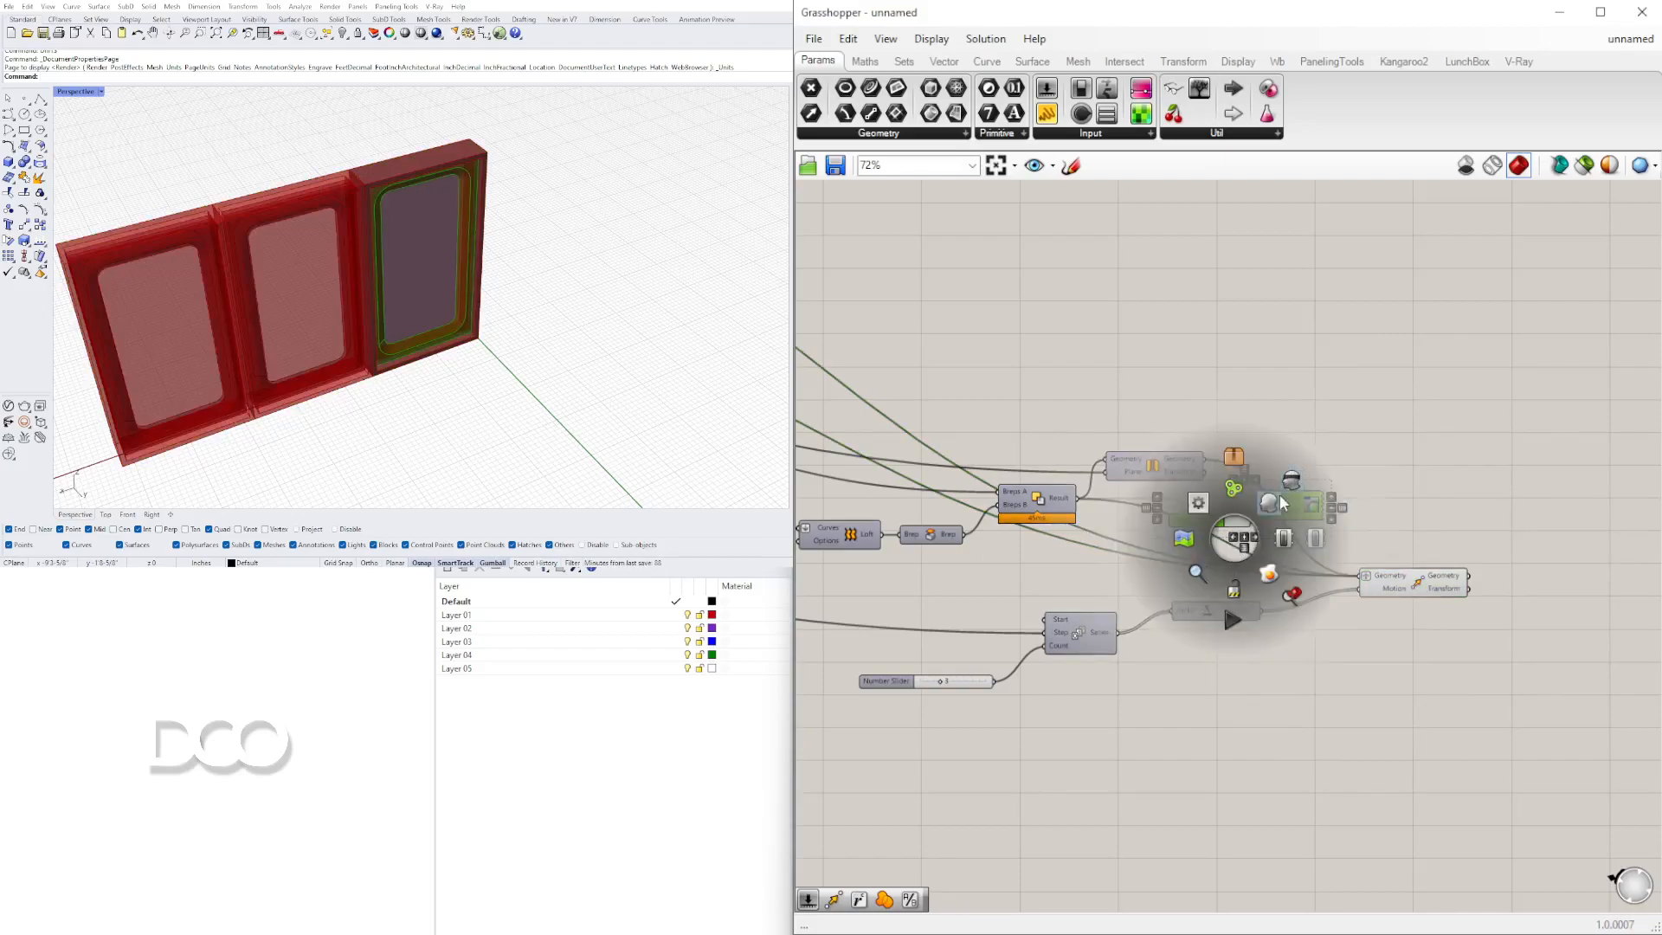
pyautogui.moveTo(1389, 407); pyautogui.dragTo(1246, 520)
pyautogui.scroll(-3, 1123, 542)
pyautogui.scroll(1, 931, 356)
pyautogui.moveTo(931, 357); pyautogui.dragTo(1131, 387, button='right')
pyautogui.keyDown('shift'); pyautogui.moveTo(1164, 297); pyautogui.dragTo(1044, 394); pyautogui.keyUp('shift')
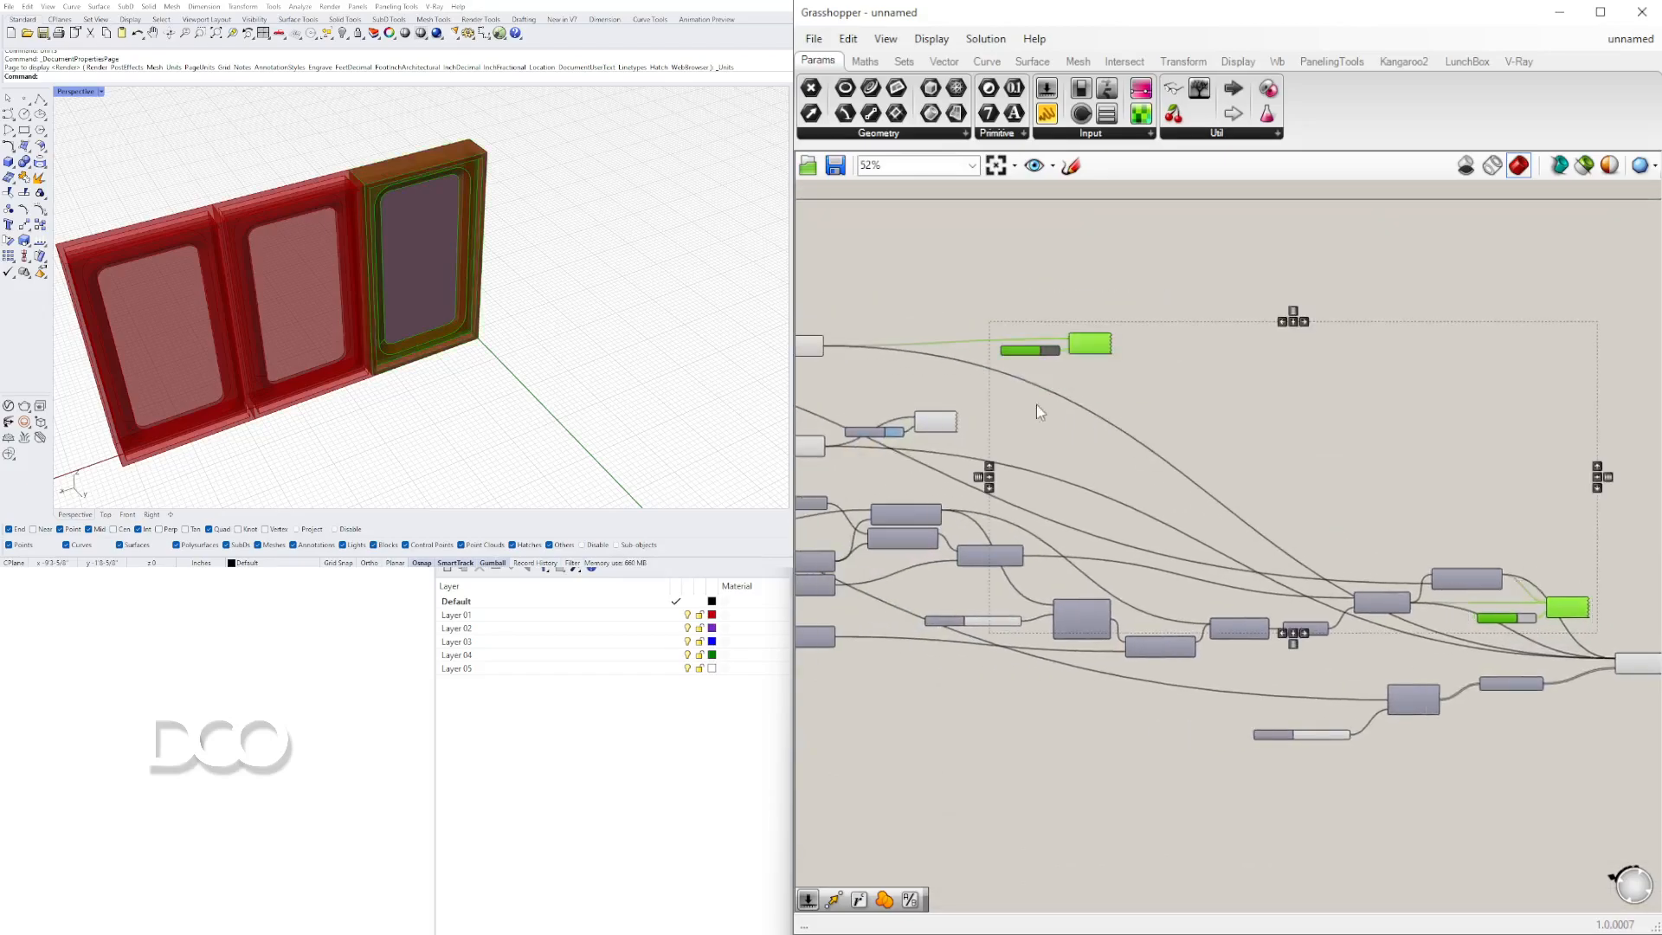
pyautogui.moveTo(930, 362); pyautogui.dragTo(1432, 366, button='right')
pyautogui.keyDown('shift'); pyautogui.moveTo(1470, 449); pyautogui.dragTo(1316, 402); pyautogui.keyUp('shift')
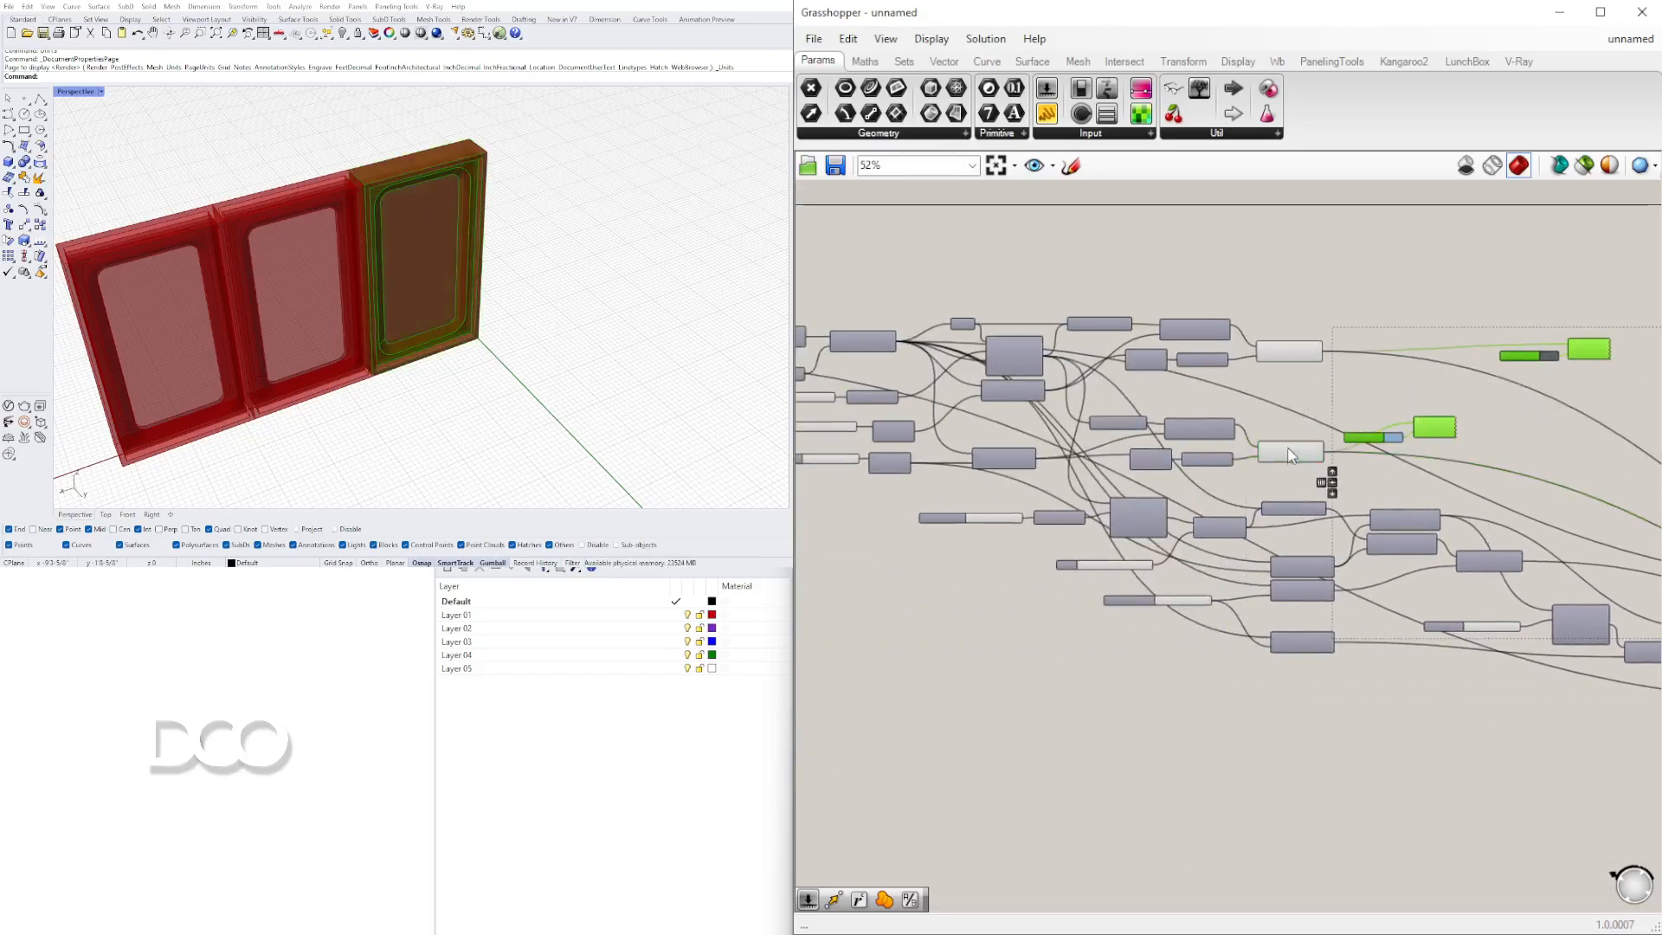
pyautogui.middleClick(1359, 407)
pyautogui.click(1417, 348)
pyautogui.click(1420, 278)
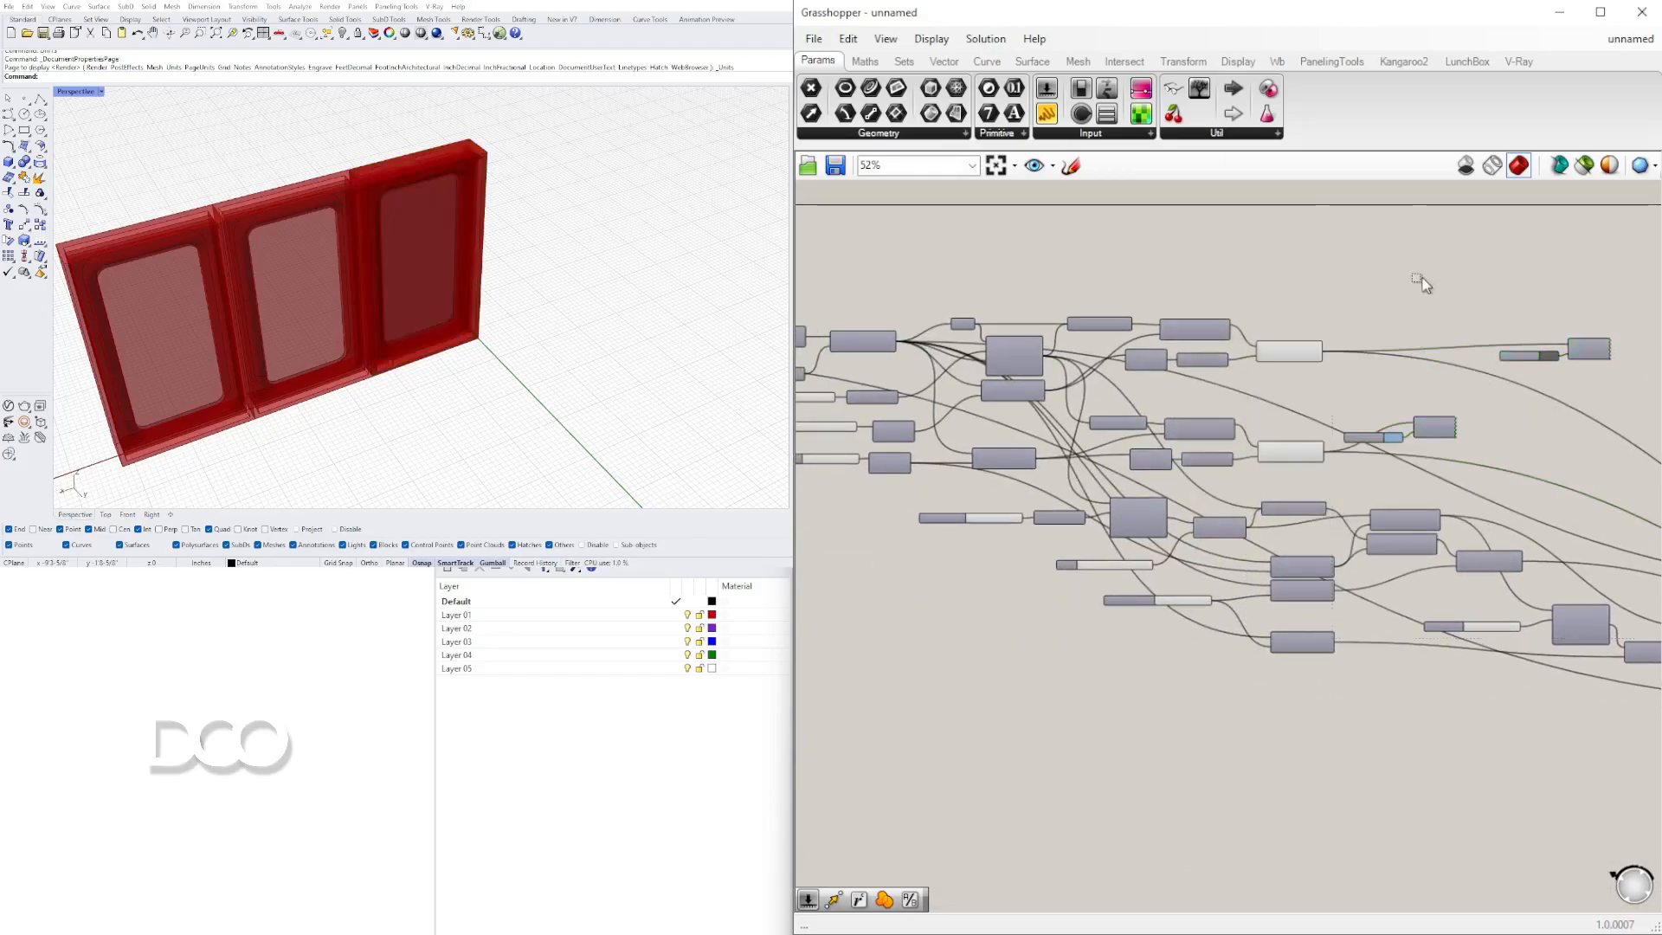
# Turn off the preview of the two Extrusion components that feed the outer frame and glass Custom Previews
pyautogui.moveTo(1640, 350); pyautogui.dragTo(1217, 336, button='right')
pyautogui.moveTo(1414, 360)
pyautogui.mouseDown(button='right')
pyautogui.moveTo(1311, 361)
pyautogui.moveTo(1400, 387)
pyautogui.mouseUp(button='right')
pyautogui.moveTo(1147, 500); pyautogui.dragTo(1174, 476, button='right')
pyautogui.moveTo(1174, 476)
pyautogui.mouseDown()
pyautogui.moveTo(941, 336)
pyautogui.moveTo(1194, 422)
pyautogui.mouseUp()
pyautogui.scroll(-2, 1198, 422)
pyautogui.scroll(-2, 1090, 421)
pyautogui.moveTo(1230, 445); pyautogui.dragTo(1203, 466, button='right')
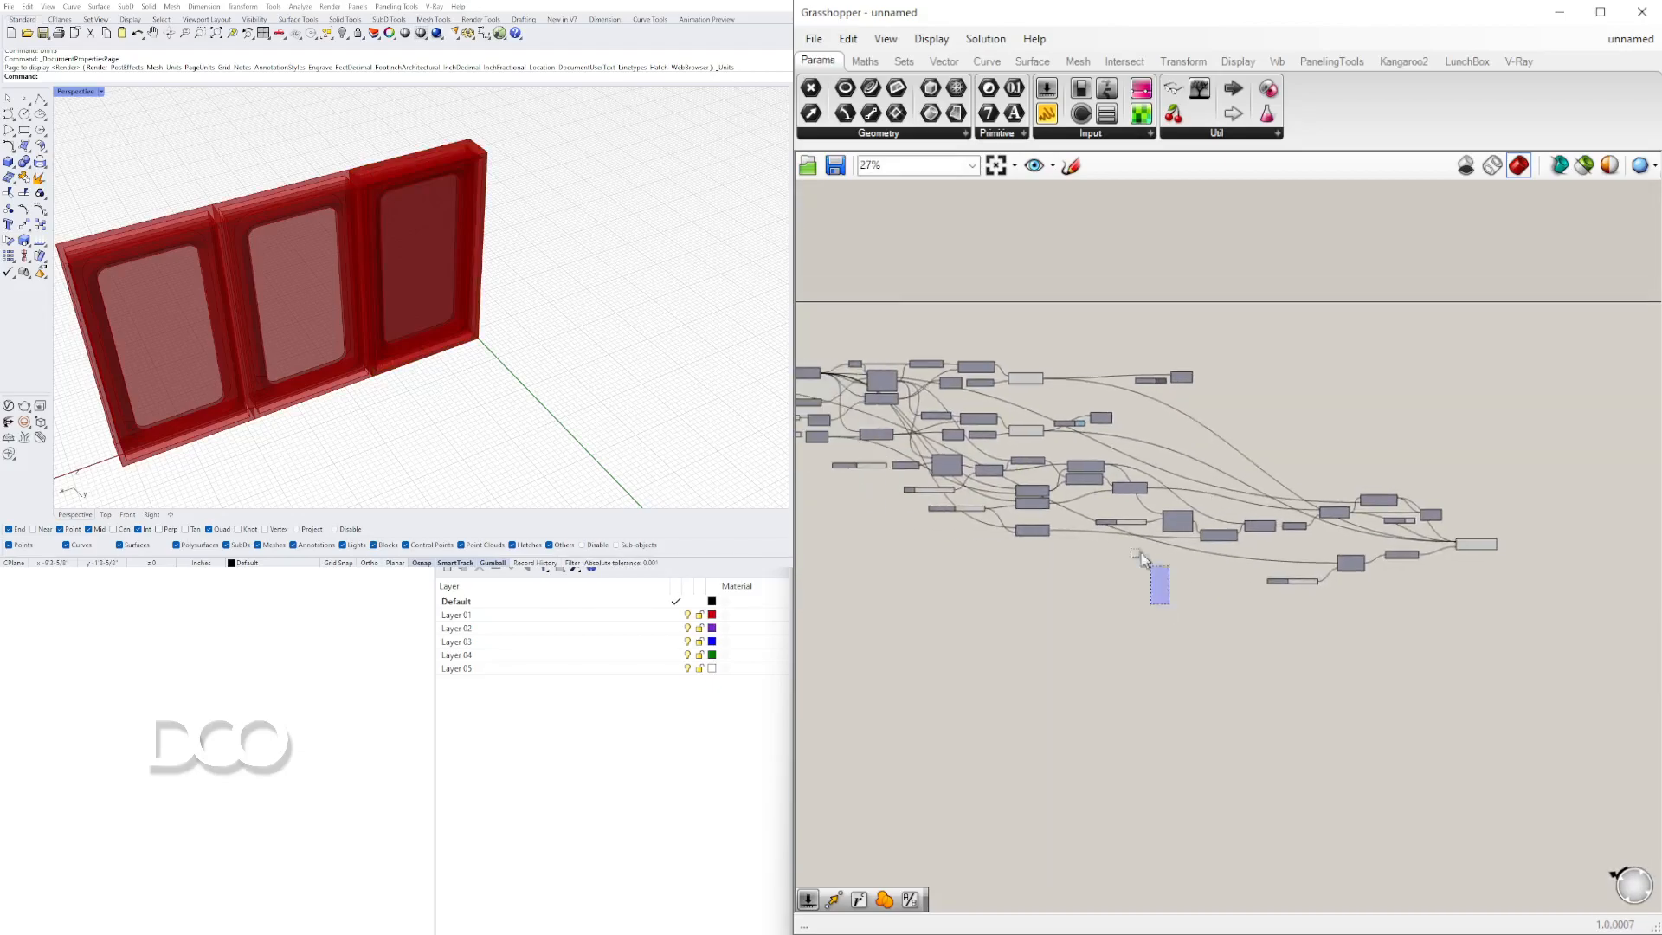
pyautogui.moveTo(1165, 587); pyautogui.dragTo(1009, 366)
pyautogui.middleClick(1006, 363)
pyautogui.click(1064, 306)
pyautogui.click(1183, 312)
# Test a longer row of windows by setting the Series' Count slider to 9
pyautogui.moveTo(248, 317); pyautogui.dragTo(451, 256, button='right')
pyautogui.scroll(3, 278, 228)
pyautogui.scroll(-2, 451, 279)
pyautogui.scroll(8, 1255, 559)
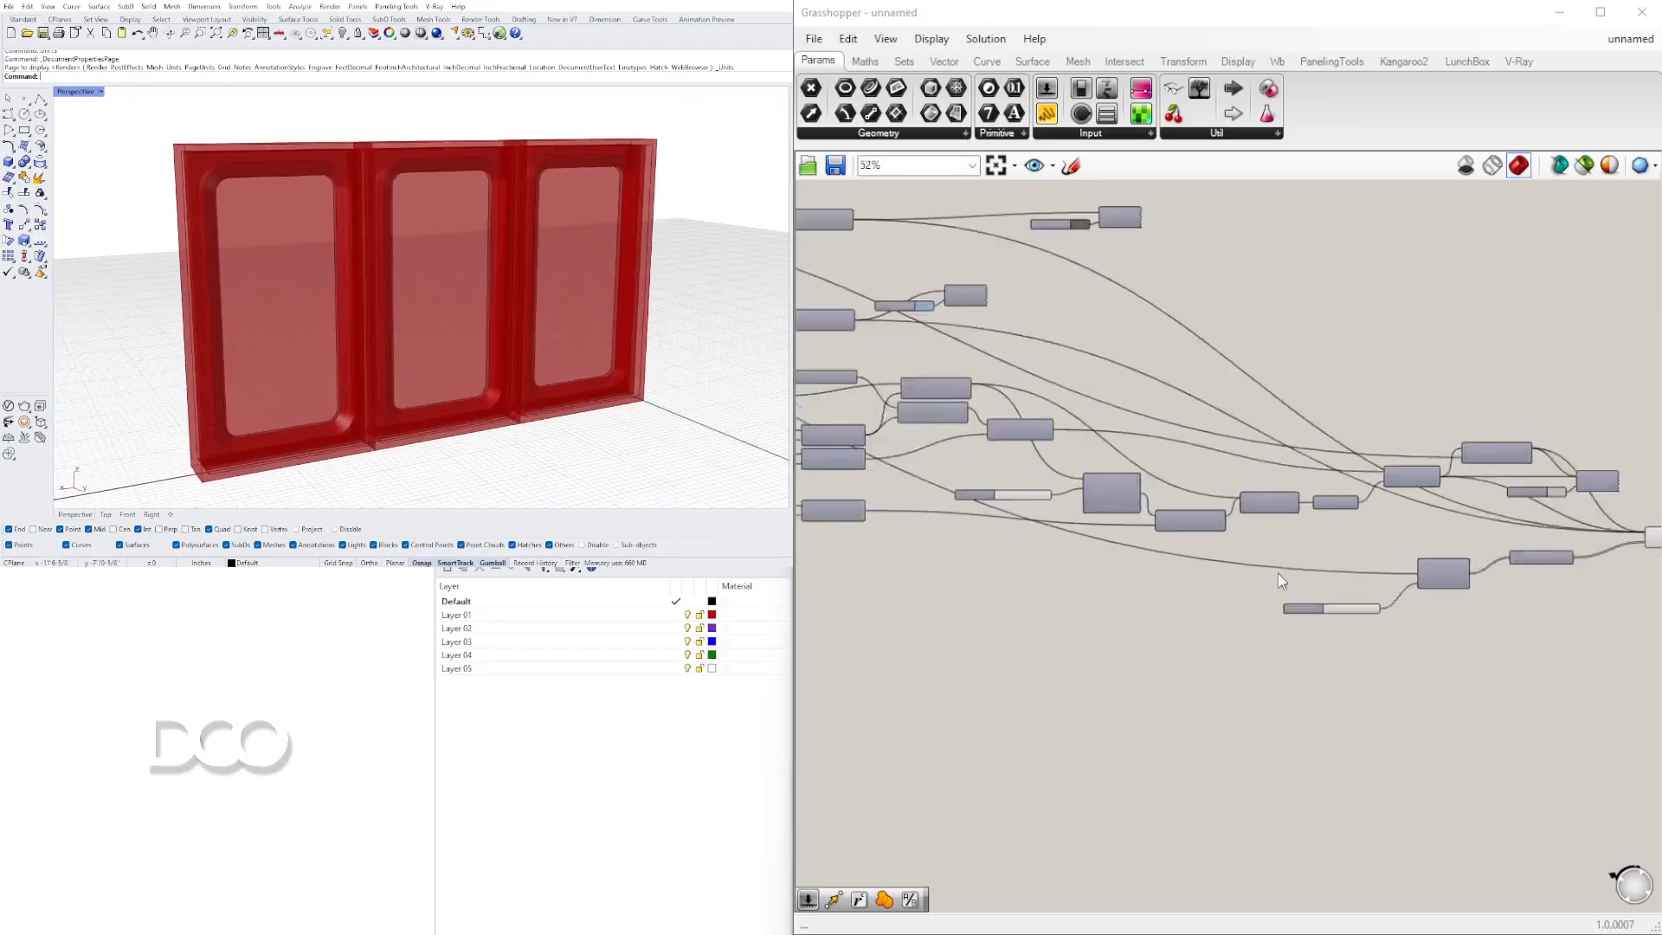
pyautogui.moveTo(1375, 627); pyautogui.dragTo(1448, 627)
pyautogui.scroll(-4, 581, 355)
pyautogui.scroll(4, 581, 355)
pyautogui.moveTo(502, 372); pyautogui.dragTo(415, 396, button='right')
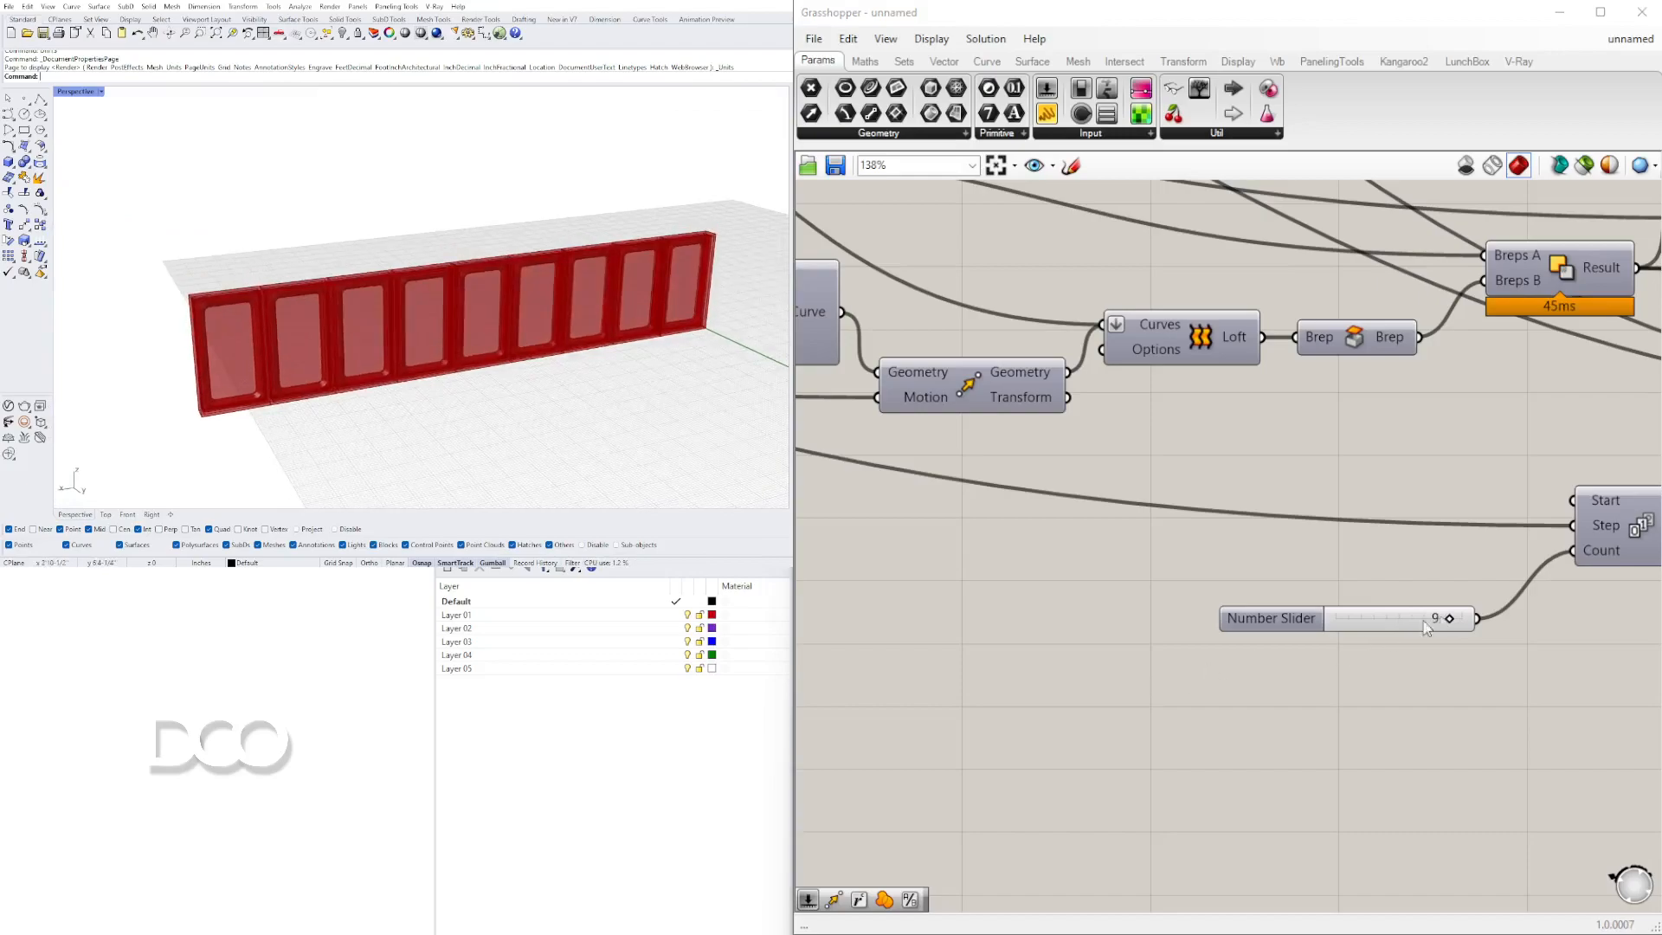
# Reduce the Series' Count slider to 3 and finally to 1, leaving a single window
pyautogui.moveTo(1447, 619); pyautogui.dragTo(1379, 618)
pyautogui.scroll(-5, 1382, 608)
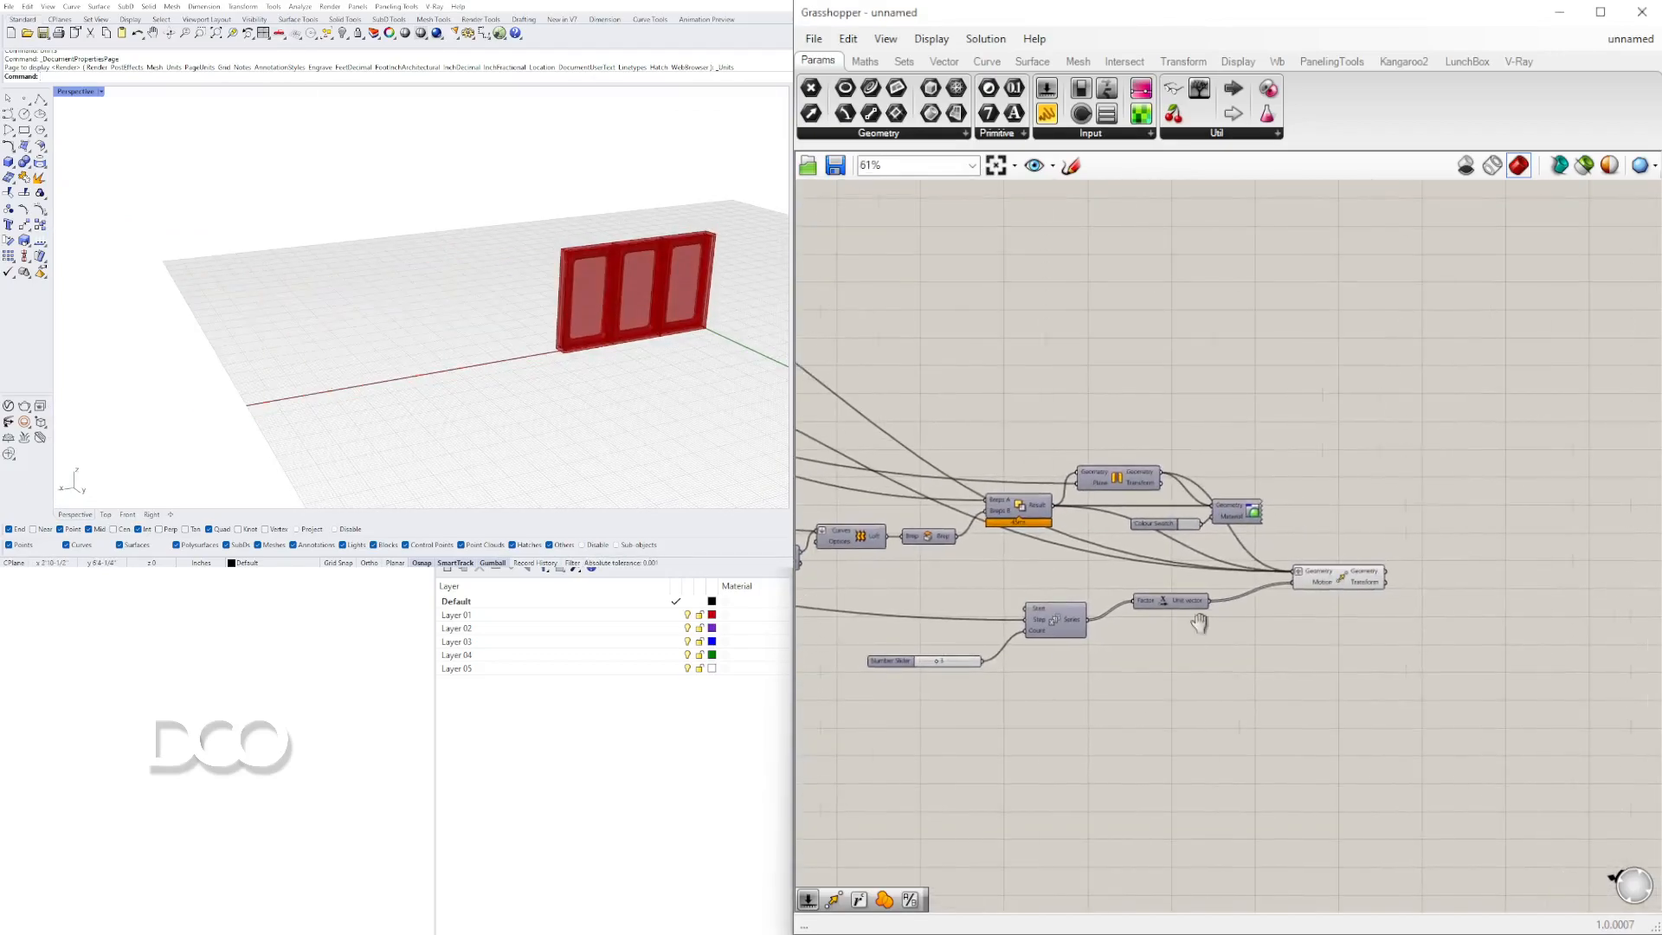
pyautogui.scroll(5, 1033, 611)
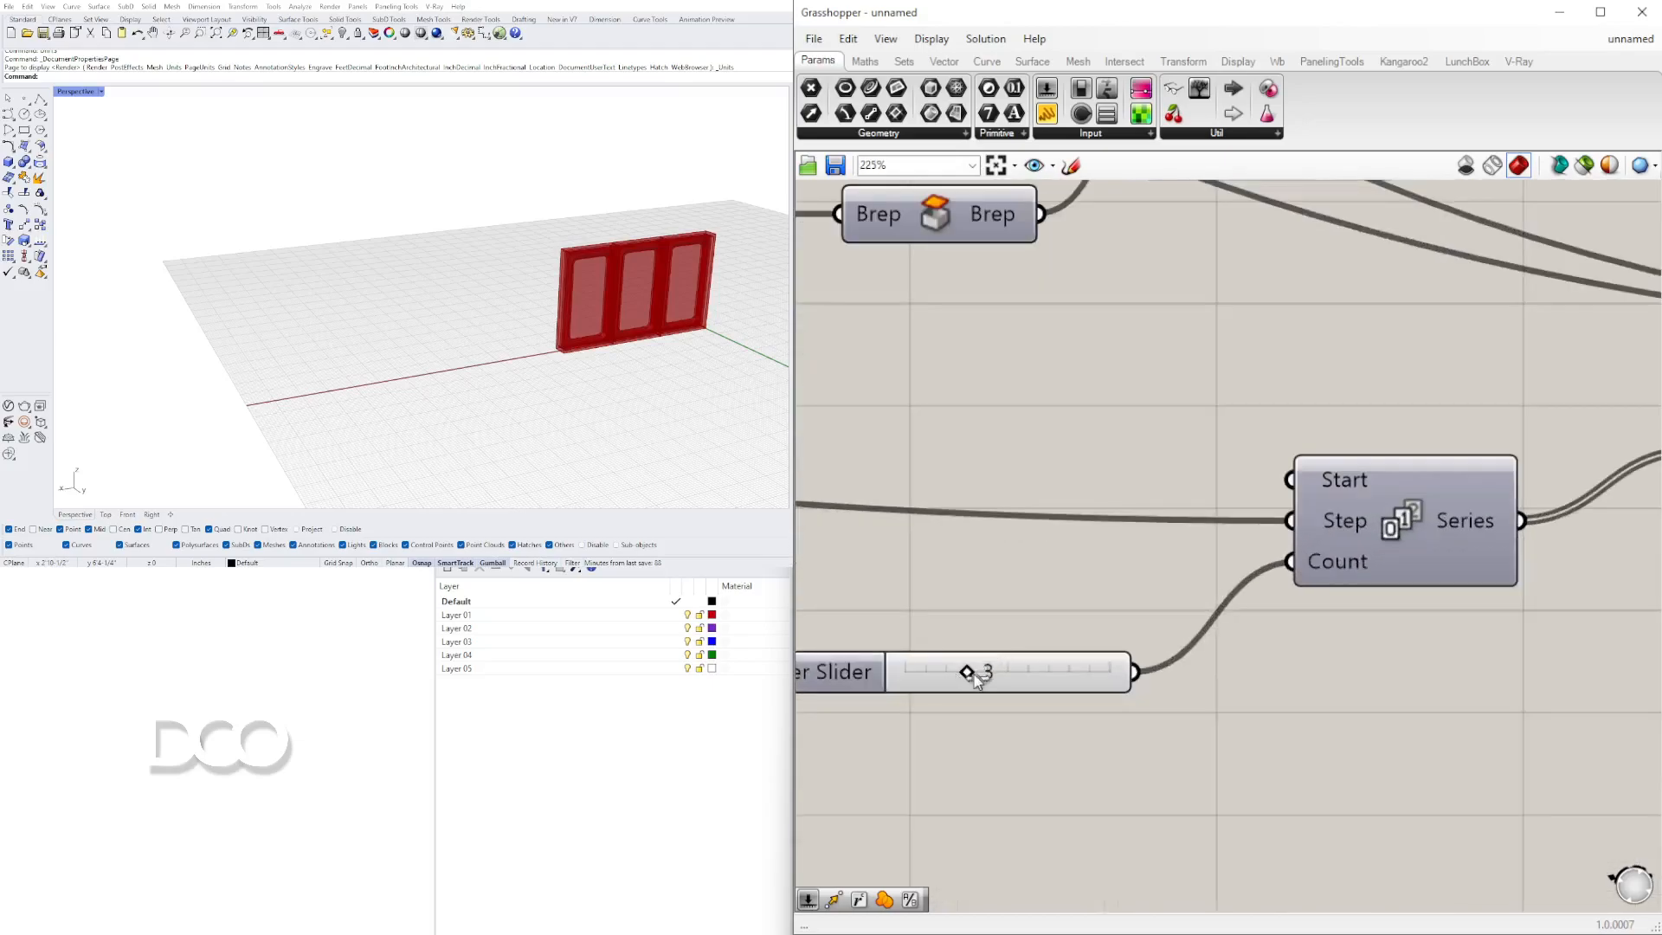
pyautogui.moveTo(974, 679); pyautogui.dragTo(936, 675)
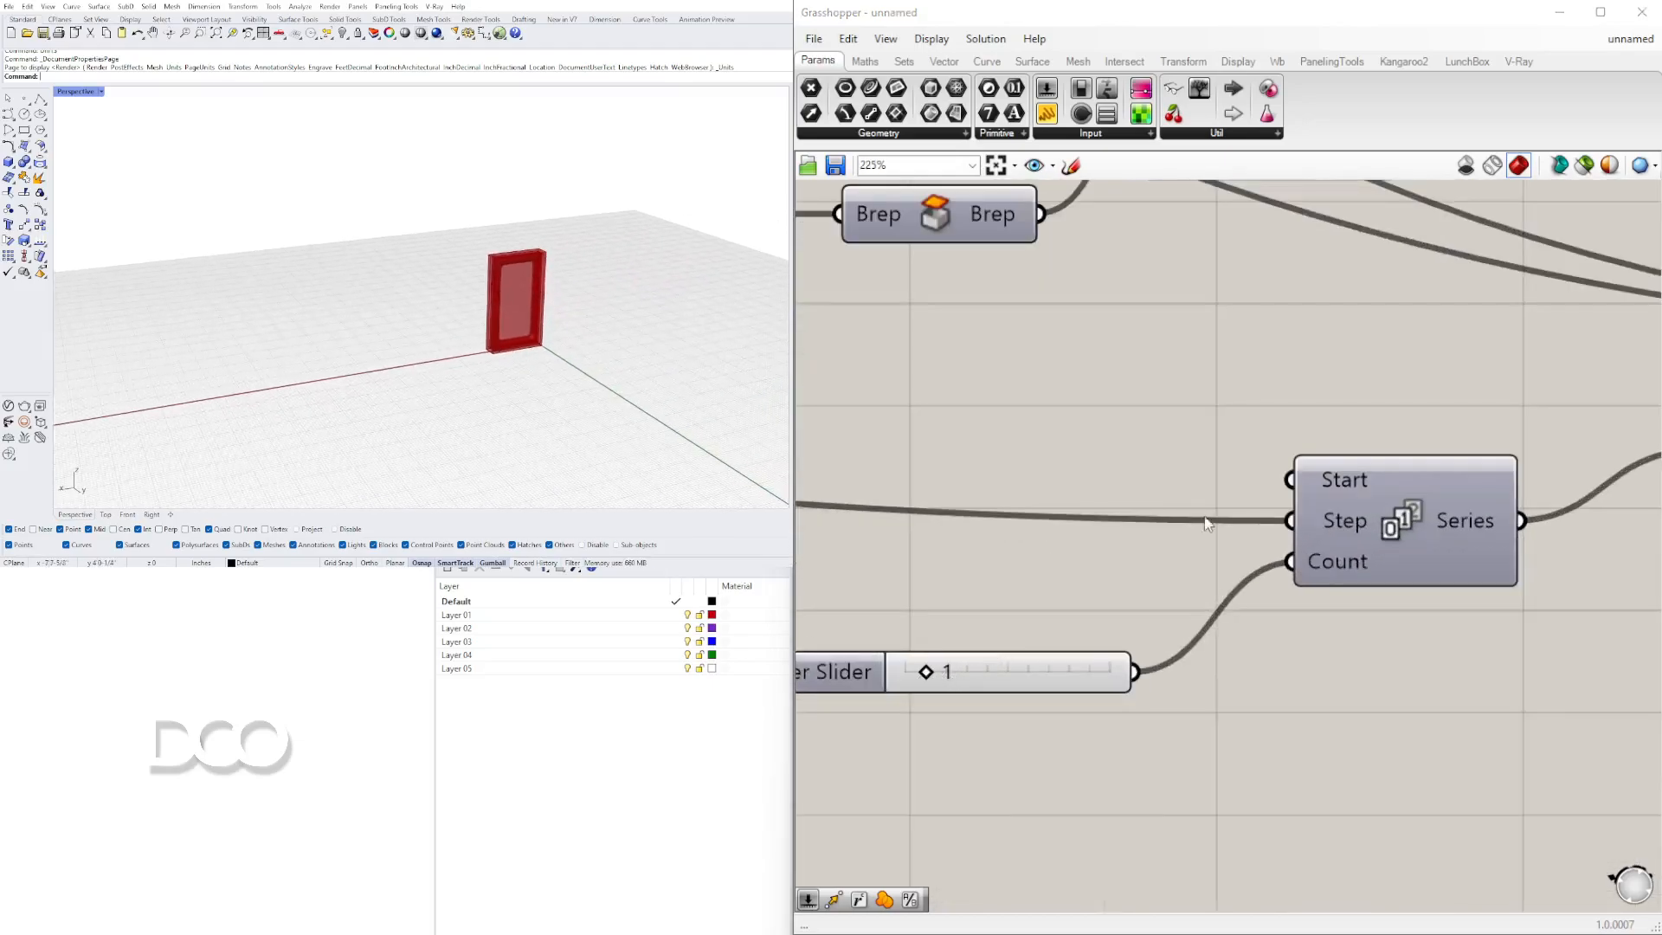
# Turn off the preview of the final Move component that produces the window copies
pyautogui.scroll(-5, 1212, 531)
pyautogui.click(1263, 539)
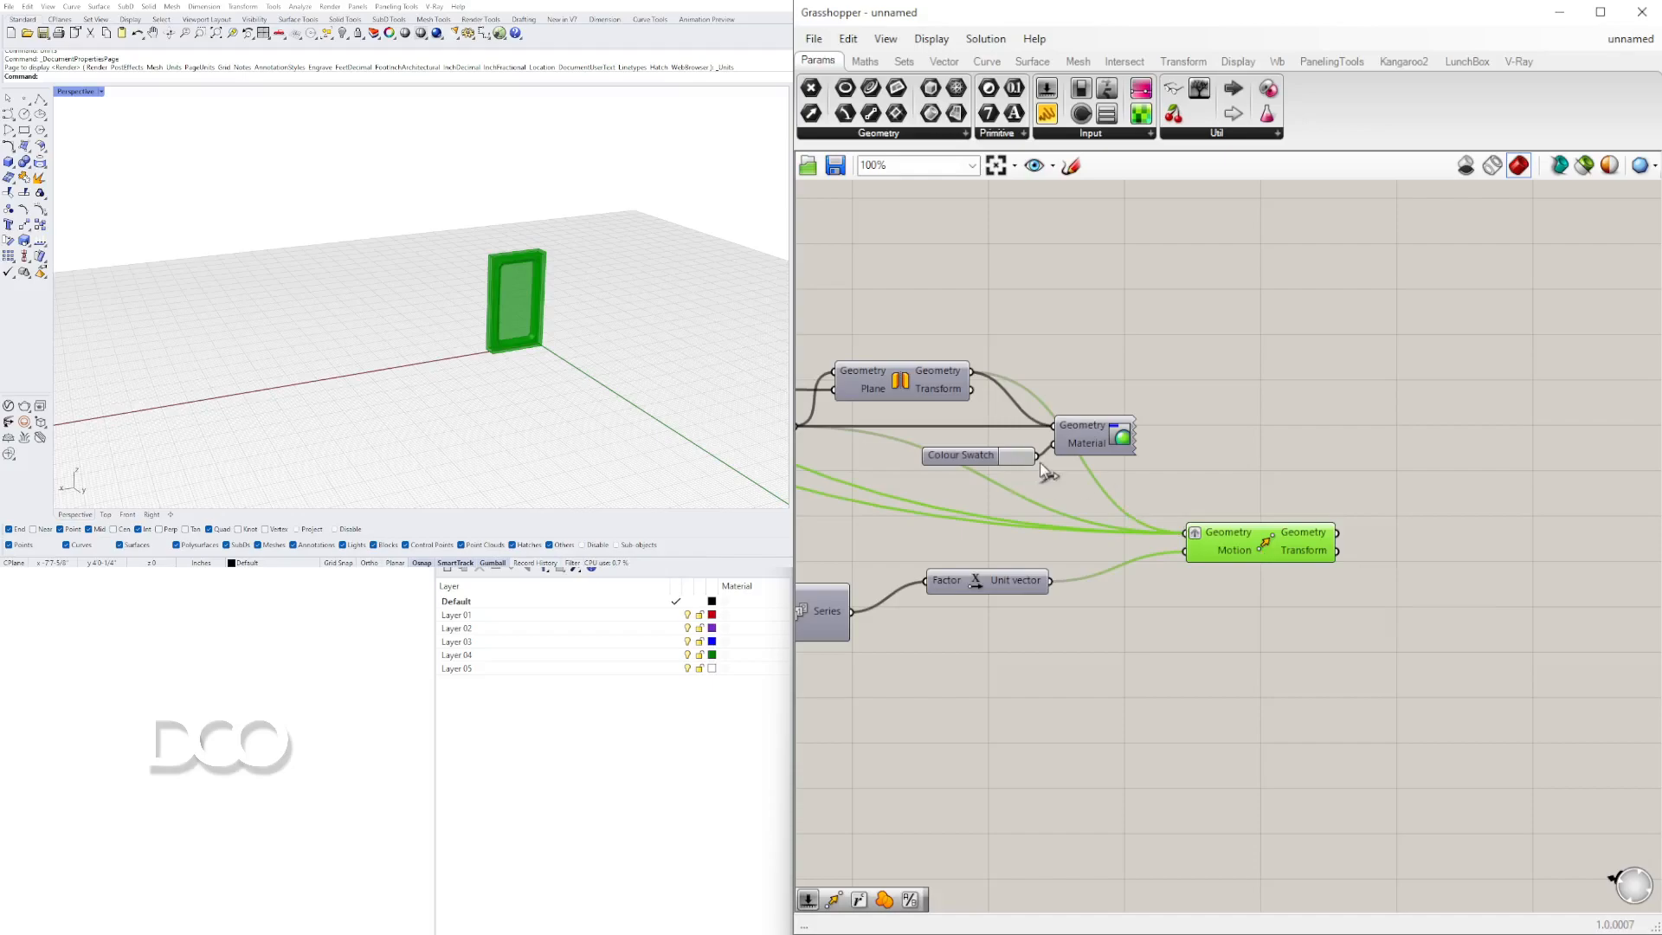
pyautogui.click(1072, 440)
pyautogui.moveTo(1181, 543); pyautogui.dragTo(1361, 528, button='right')
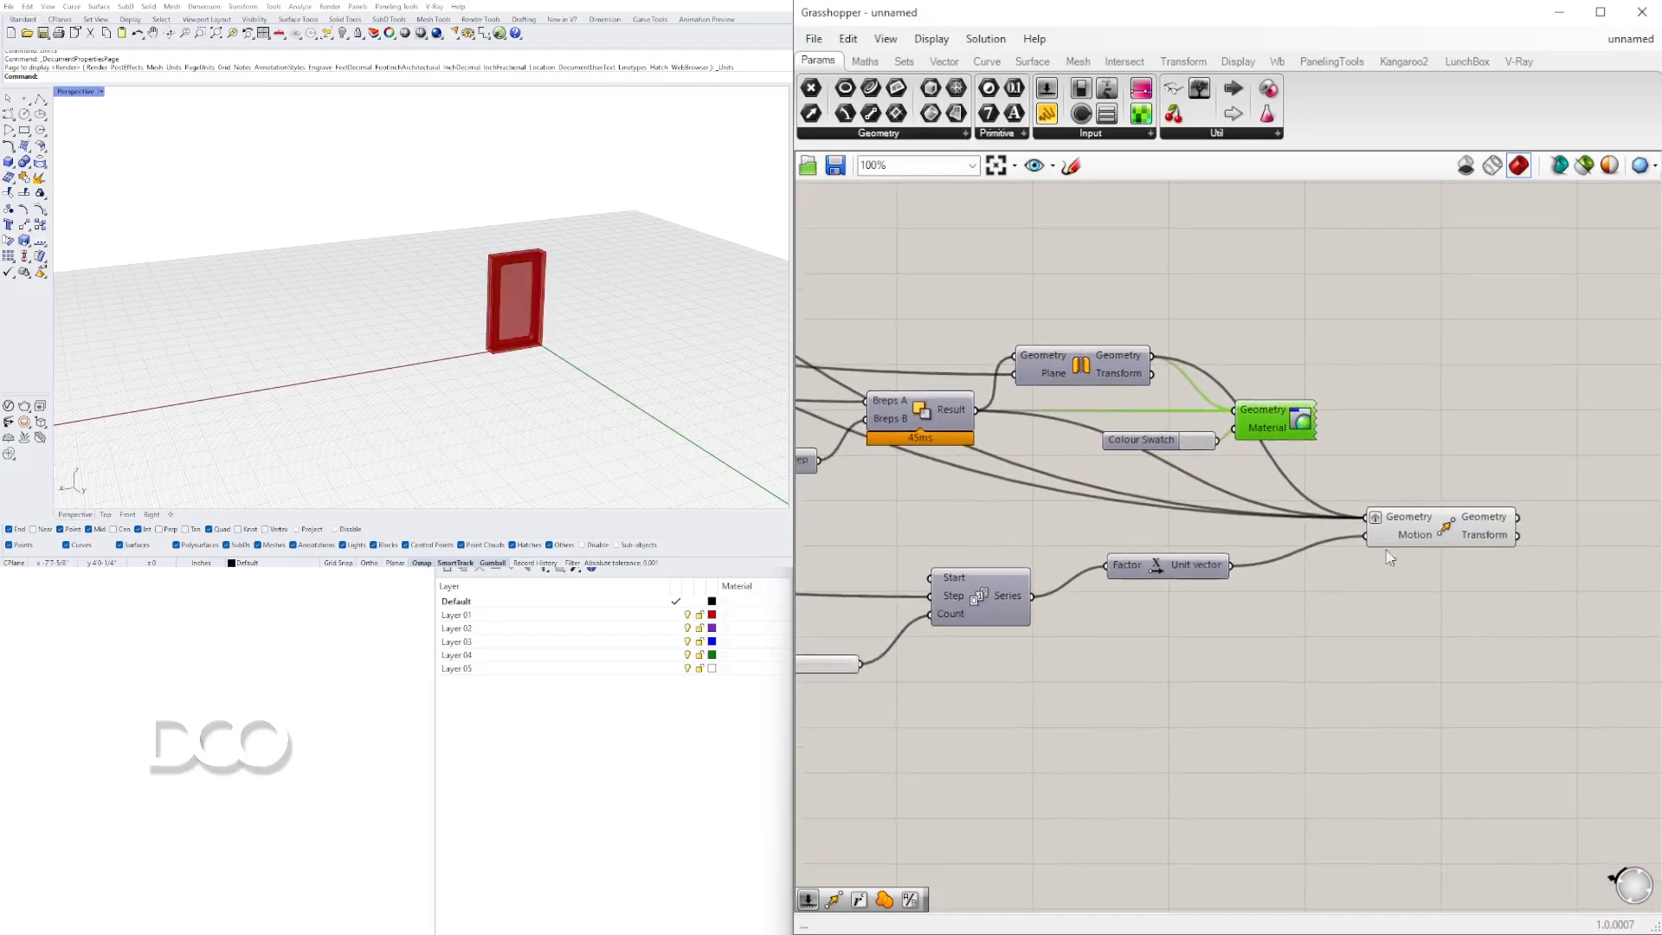
pyautogui.click(1426, 527)
pyautogui.rightClick(1471, 532)
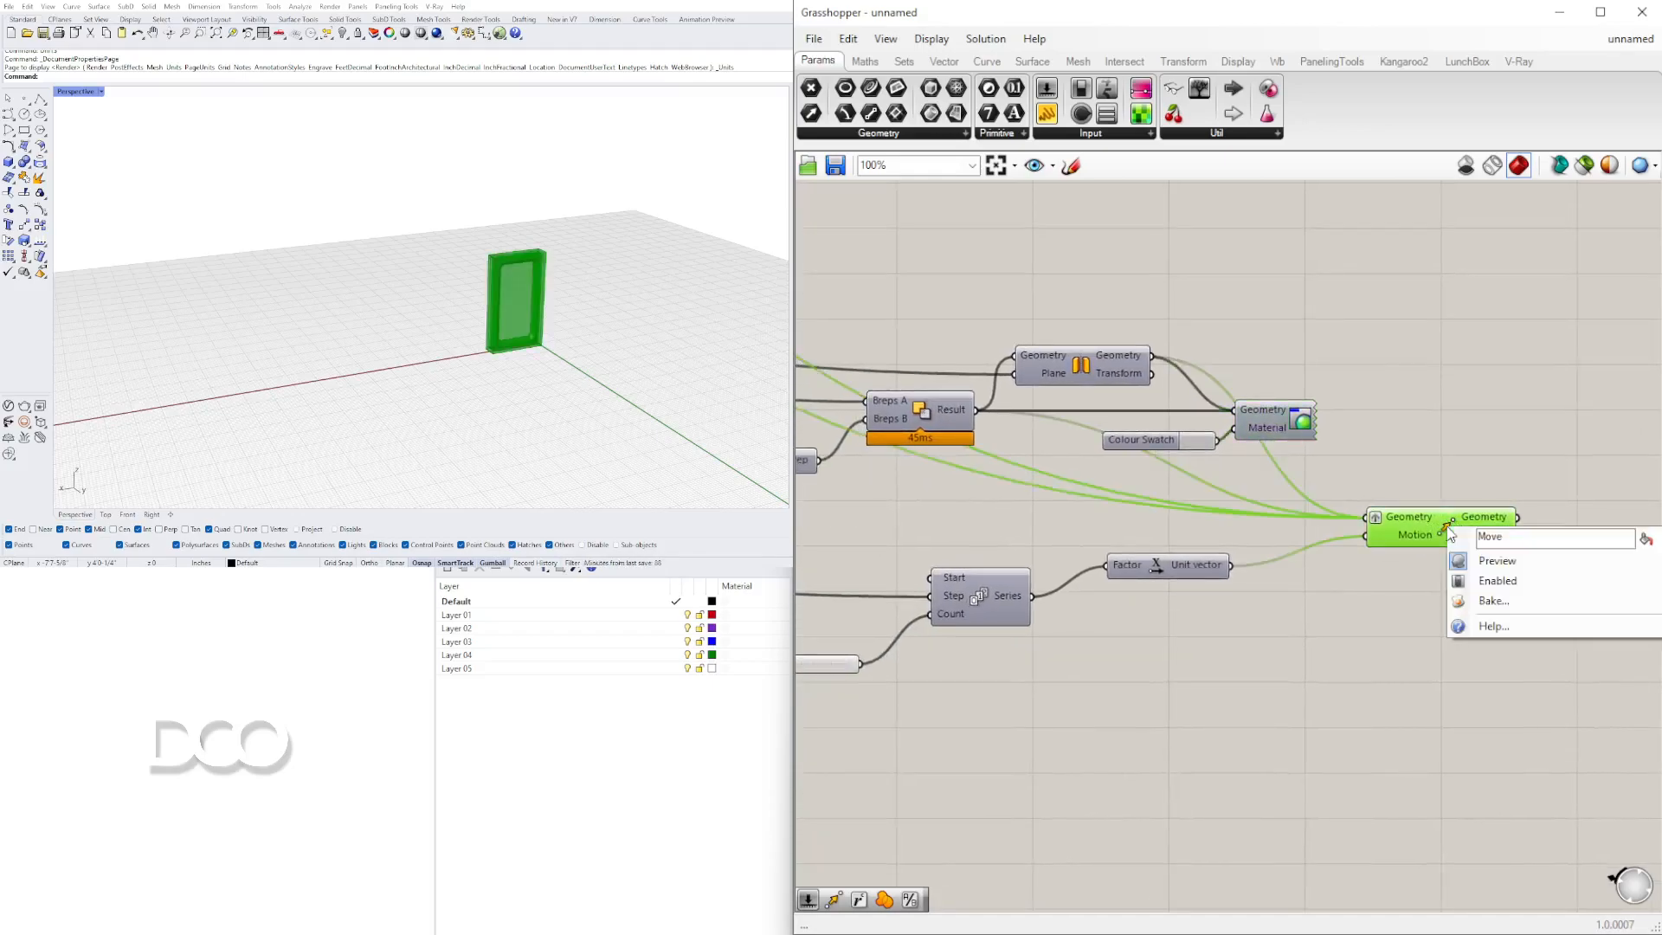
pyautogui.click(1506, 559)
# Turn the preview back on for the Custom Preview and Colour Swatch next to the final Move component
pyautogui.moveTo(1385, 468); pyautogui.dragTo(1183, 399)
pyautogui.middleClick(1183, 398)
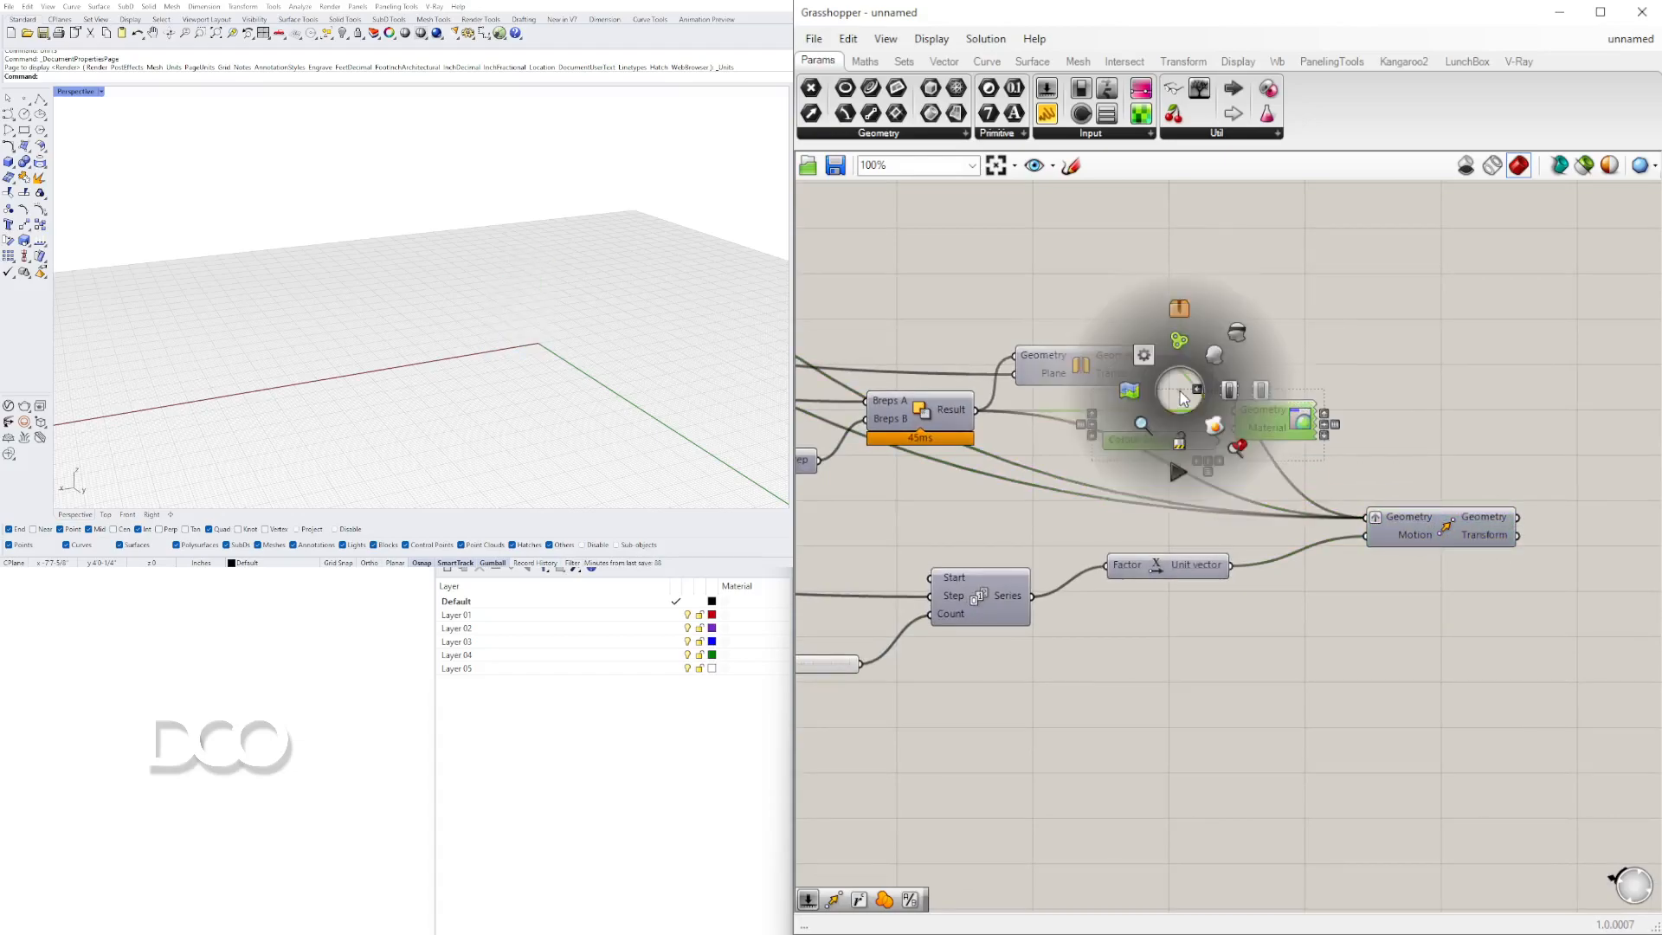
pyautogui.click(1214, 355)
pyautogui.scroll(-2, 1216, 450)
pyautogui.moveTo(1216, 450); pyautogui.dragTo(1569, 448, button='right')
pyautogui.click(1242, 336)
# Turn the preview back on for the glass Custom Preview with the blue swatch and the frame Custom Preview with the dark swatch
pyautogui.moveTo(1243, 334); pyautogui.dragTo(1558, 447, button='right')
pyautogui.moveTo(1164, 397); pyautogui.dragTo(1455, 494, button='right')
pyautogui.moveTo(1421, 420); pyautogui.dragTo(1262, 346)
pyautogui.middleClick(1261, 345)
pyautogui.click(1295, 309)
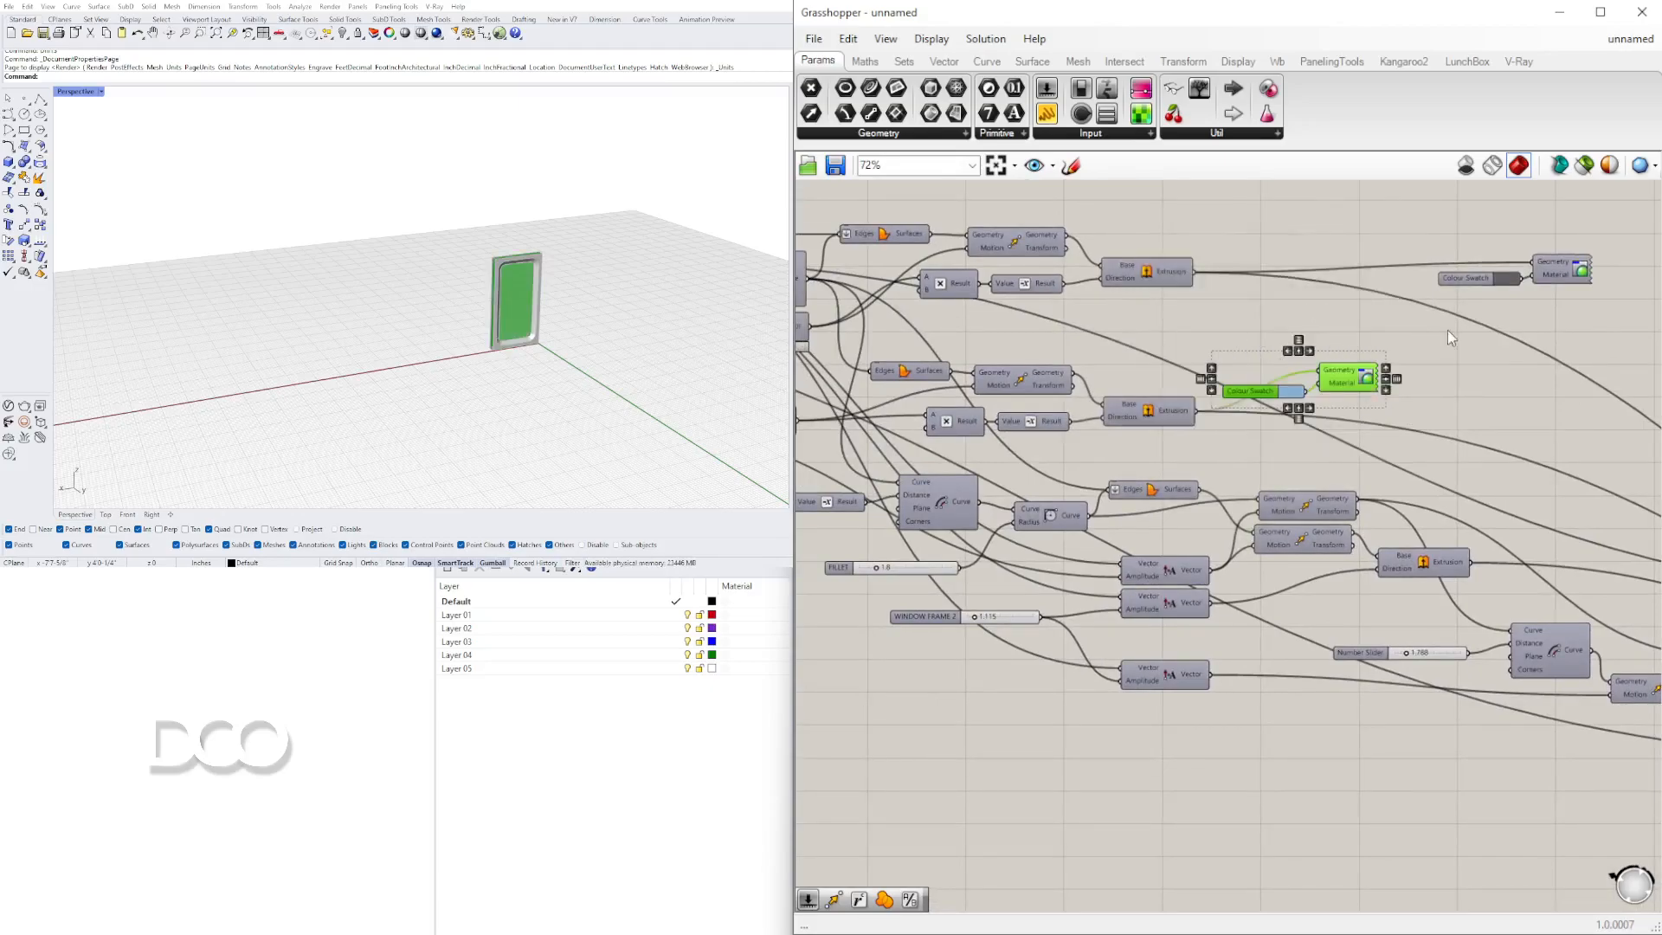
pyautogui.click(1473, 331)
pyautogui.moveTo(1482, 329); pyautogui.dragTo(1274, 412, button='right')
pyautogui.moveTo(1415, 399); pyautogui.dragTo(1314, 317)
pyautogui.middleClick(1314, 317)
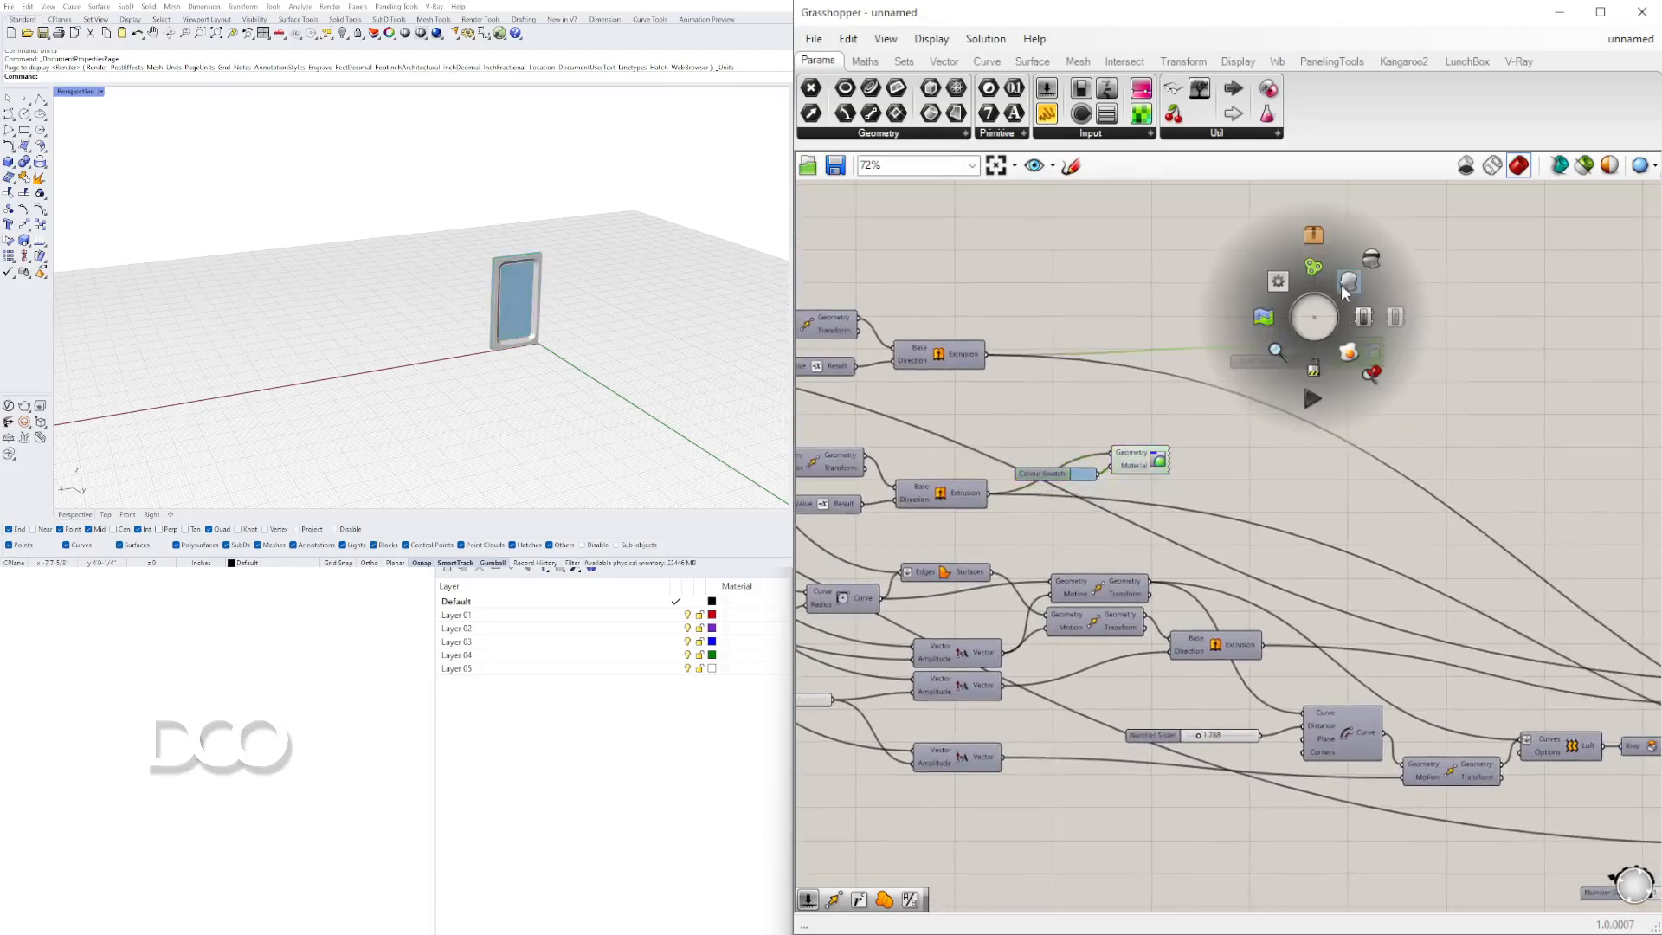
pyautogui.click(1343, 289)
pyautogui.scroll(-2, 1280, 472)
pyautogui.moveTo(1299, 392); pyautogui.dragTo(1137, 432)
pyautogui.scroll(-4, 1452, 424)
pyautogui.scroll(-3, 1452, 424)
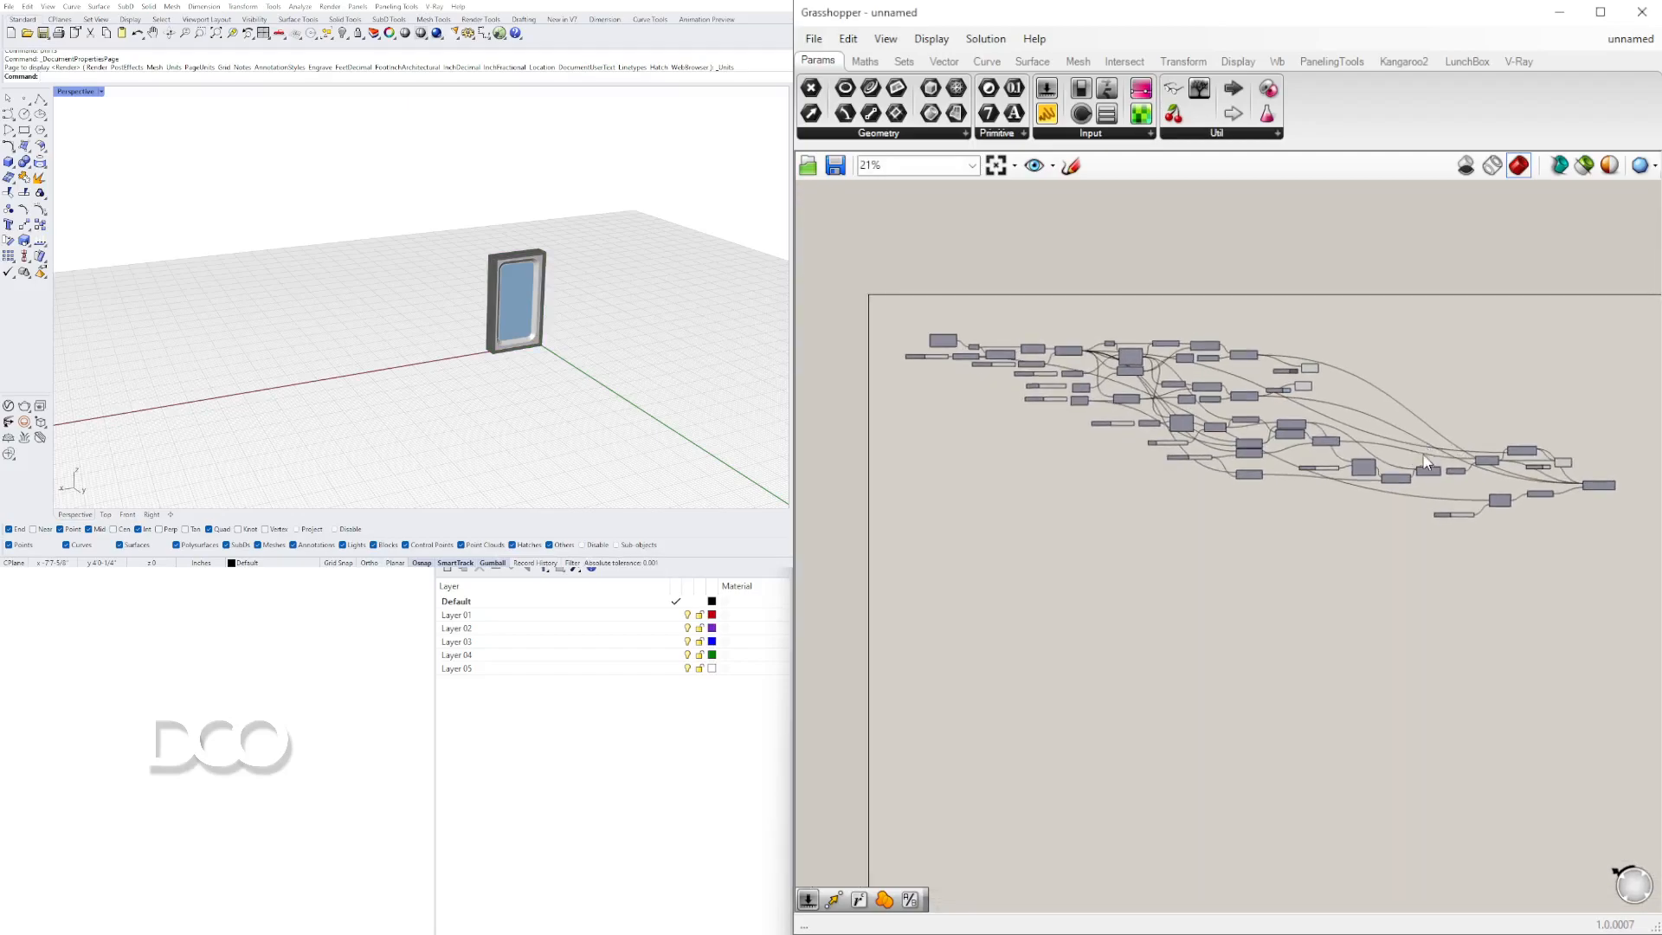
pyautogui.scroll(1, 1390, 420)
pyautogui.rightClick(1399, 400)
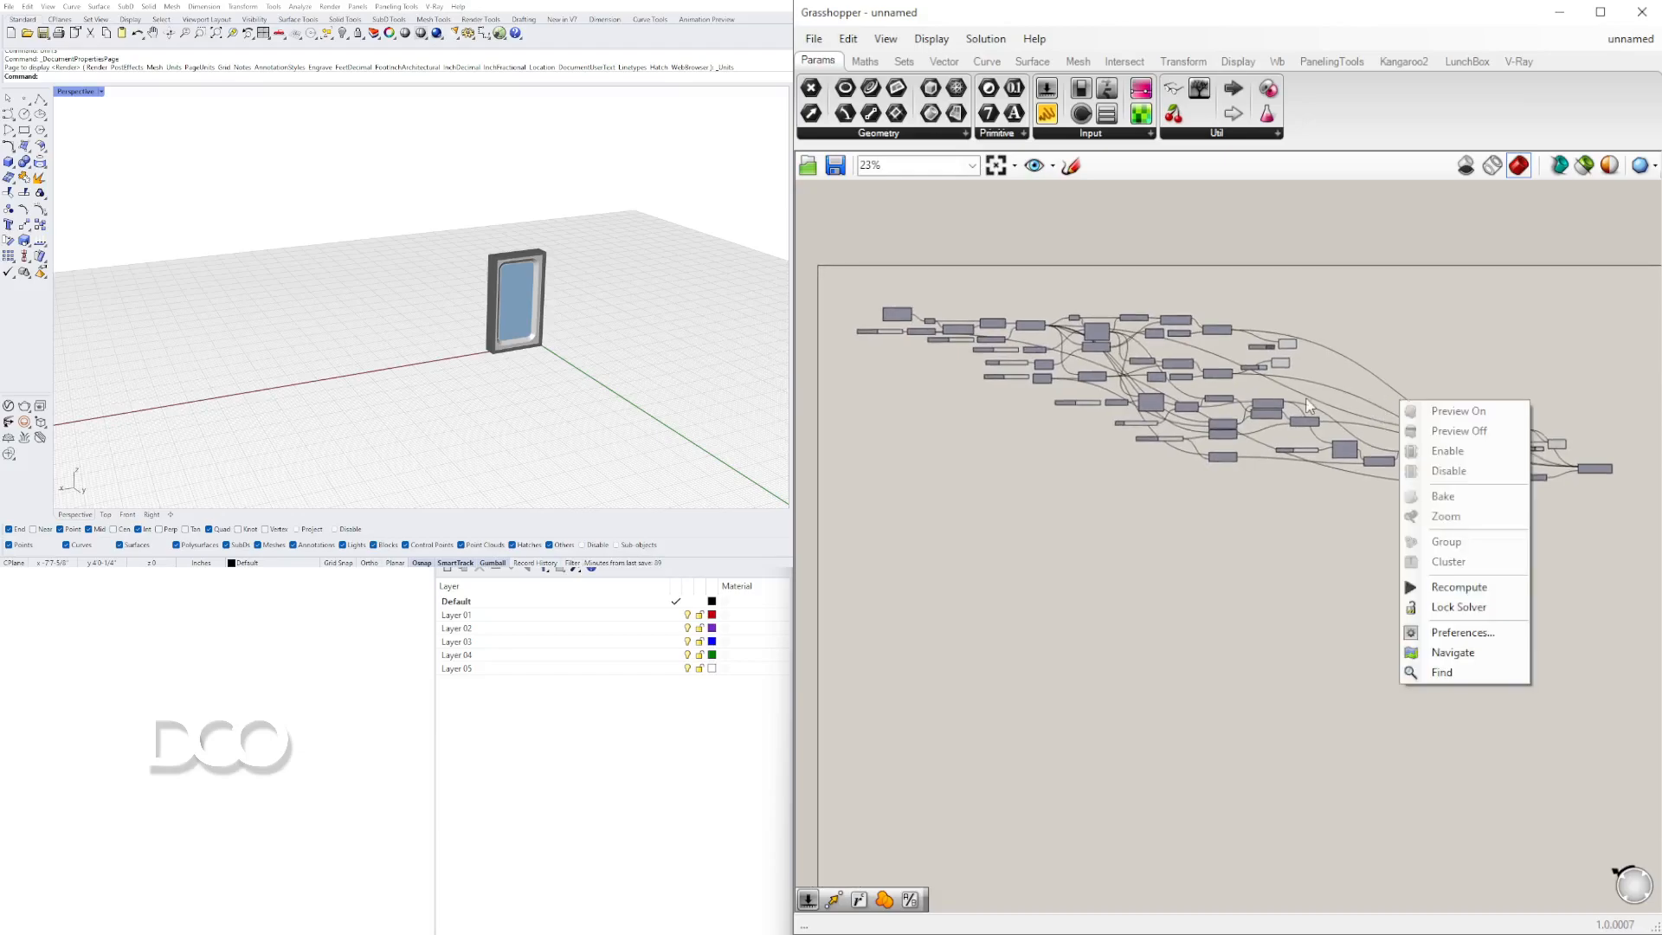
pyautogui.click(1395, 350)
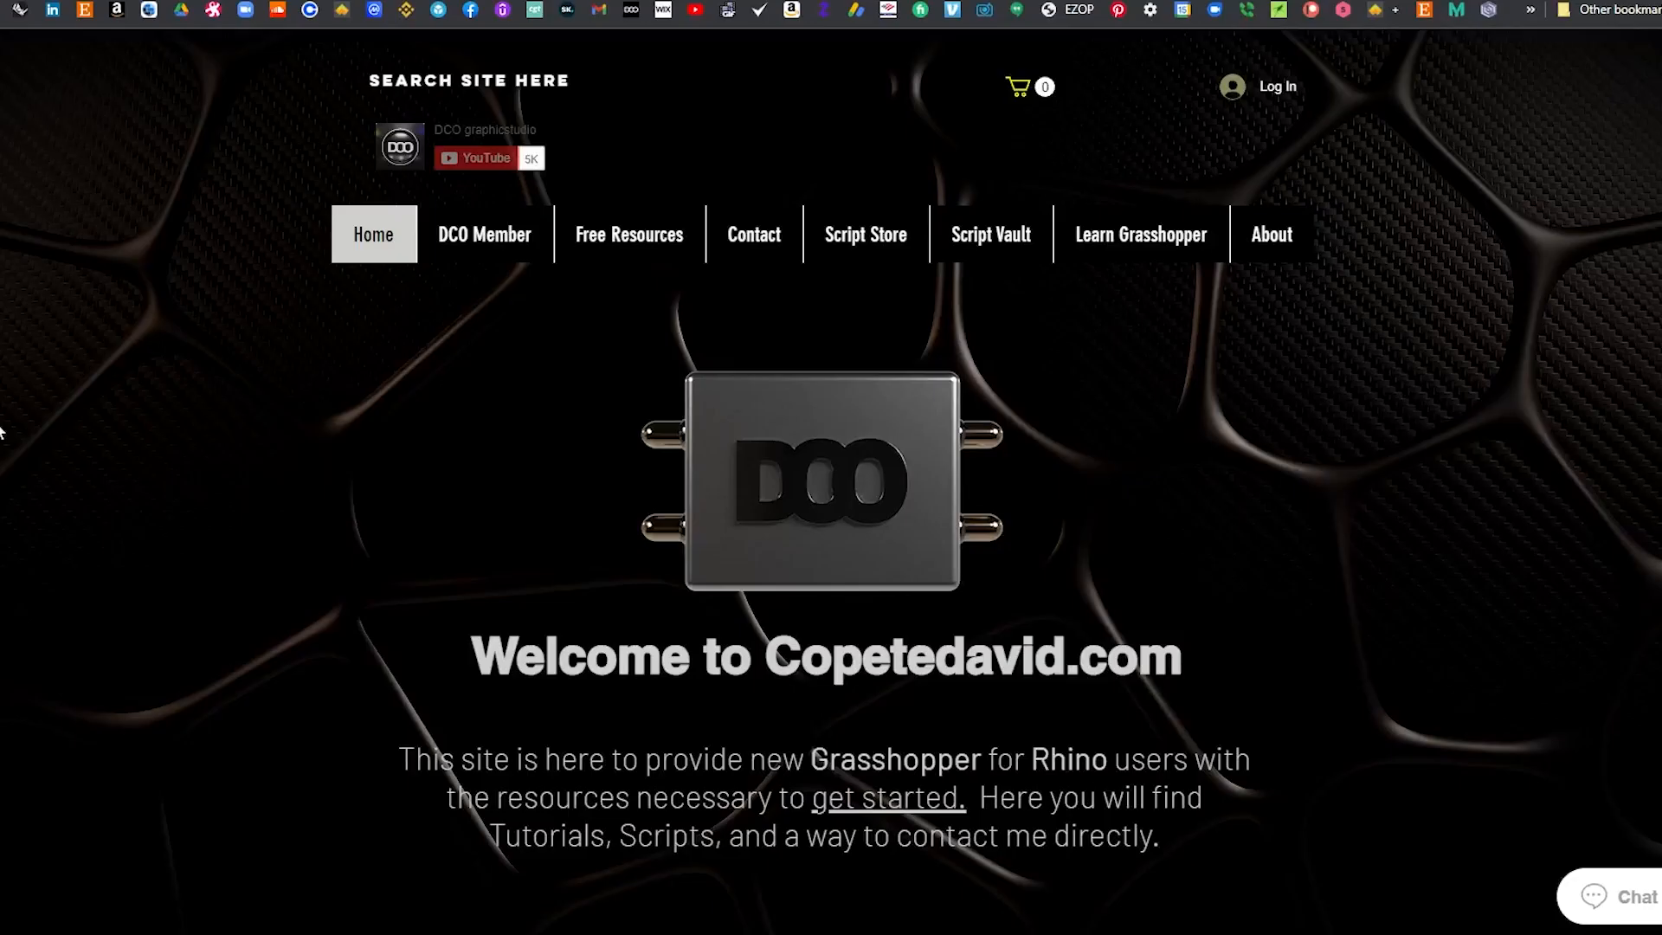
# Switch to the DCO website in the browser, open the Script Vault page and read its description
pyautogui.click(1007, 260)
pyautogui.scroll(-1, 1563, 463)
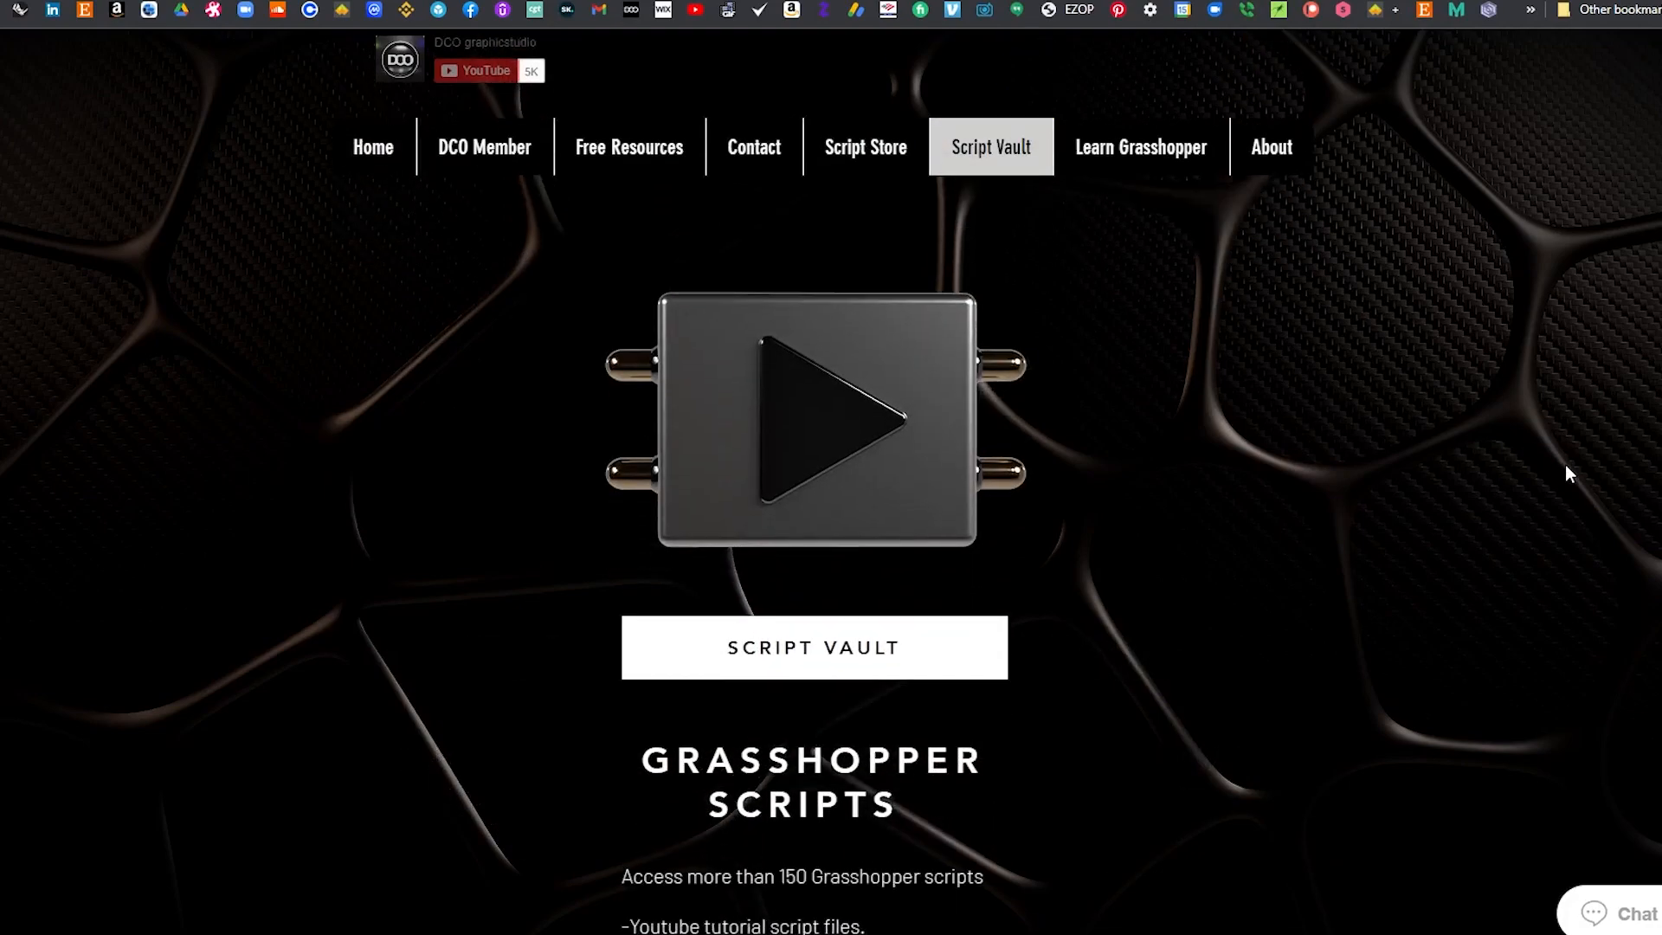
pyautogui.scroll(-6, 1565, 485)
pyautogui.scroll(5, 1565, 495)
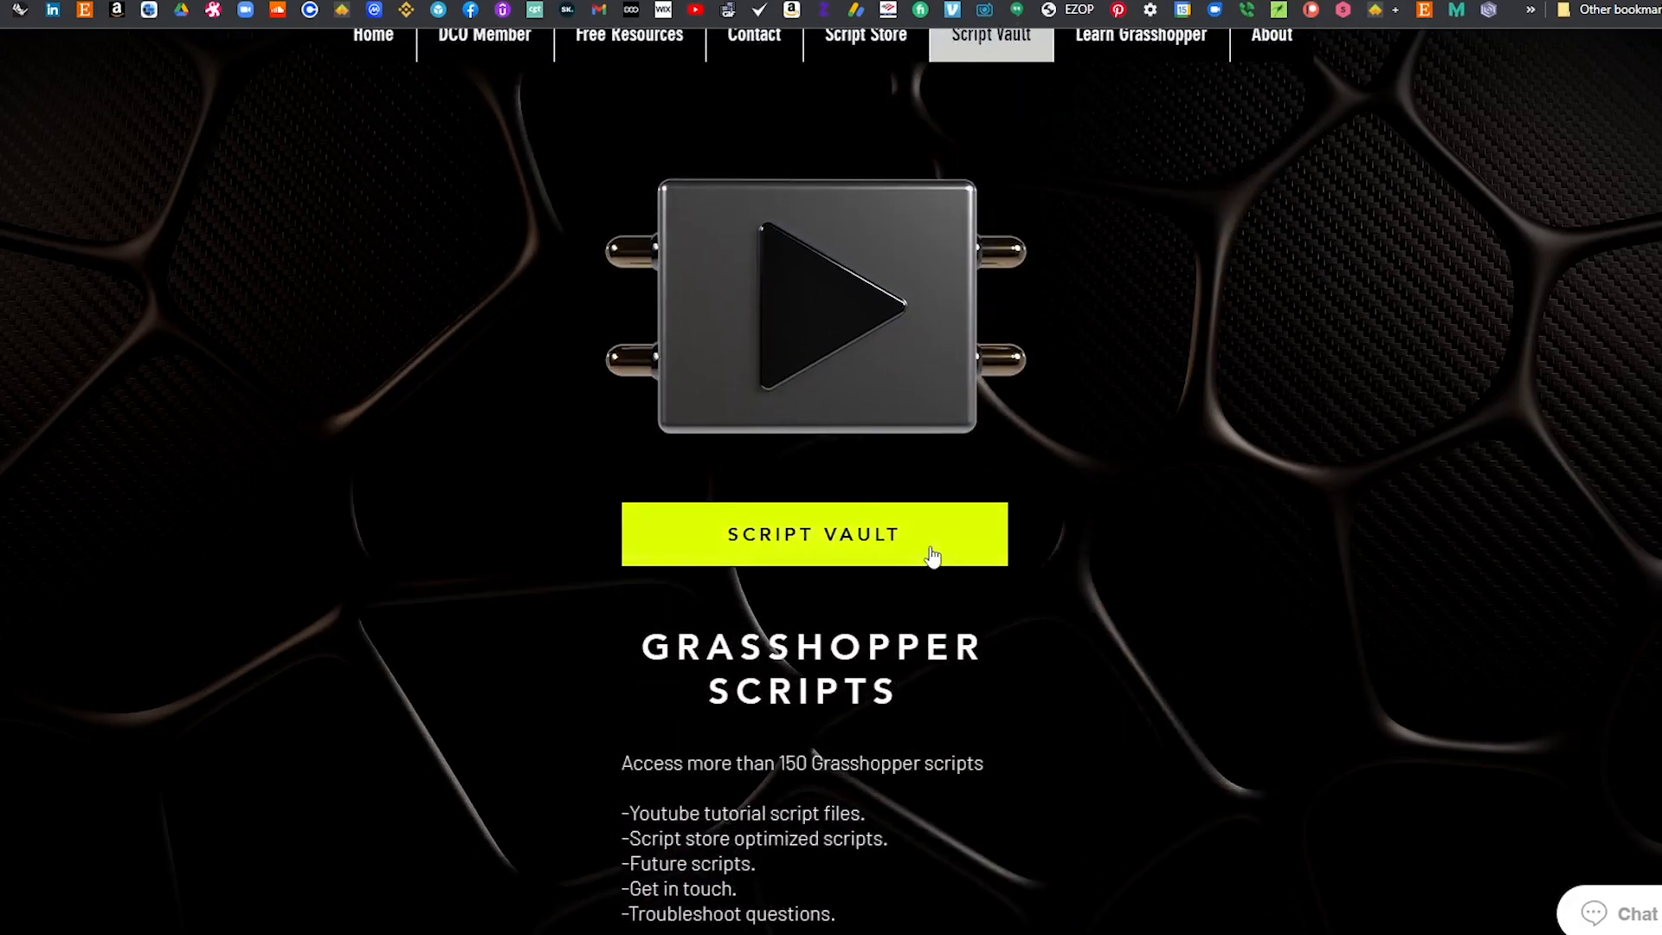
# Enter the Script Vault and sign up with Google, choosing the existing Google account
pyautogui.click(932, 557)
pyautogui.click(906, 491)
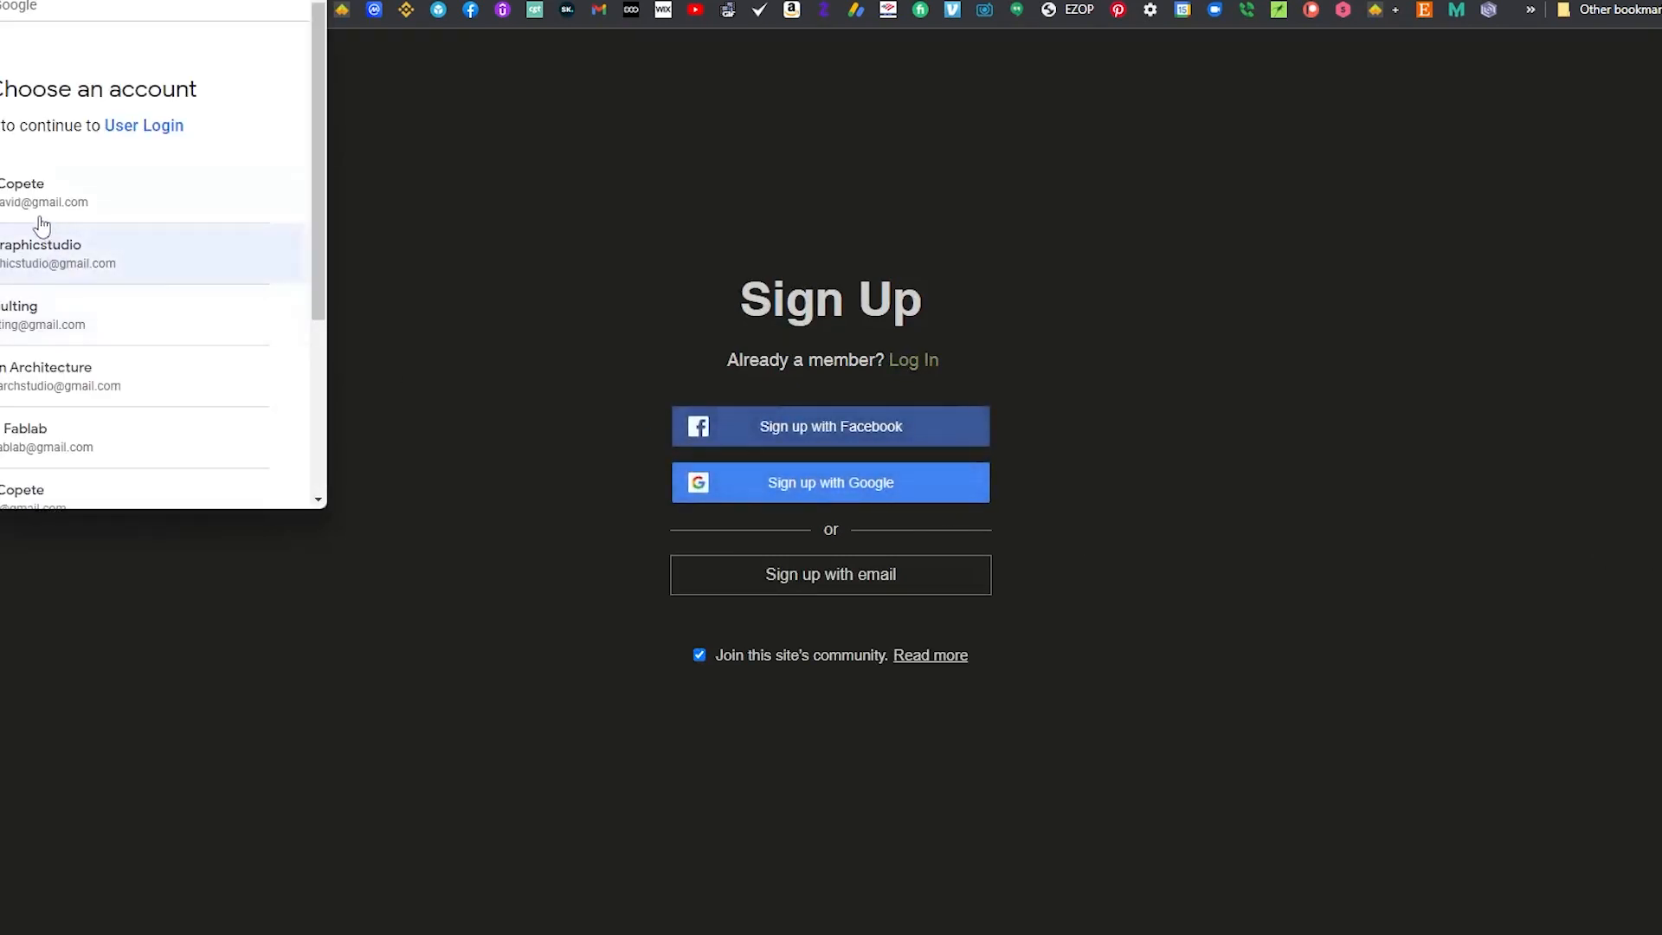
pyautogui.click(18, 201)
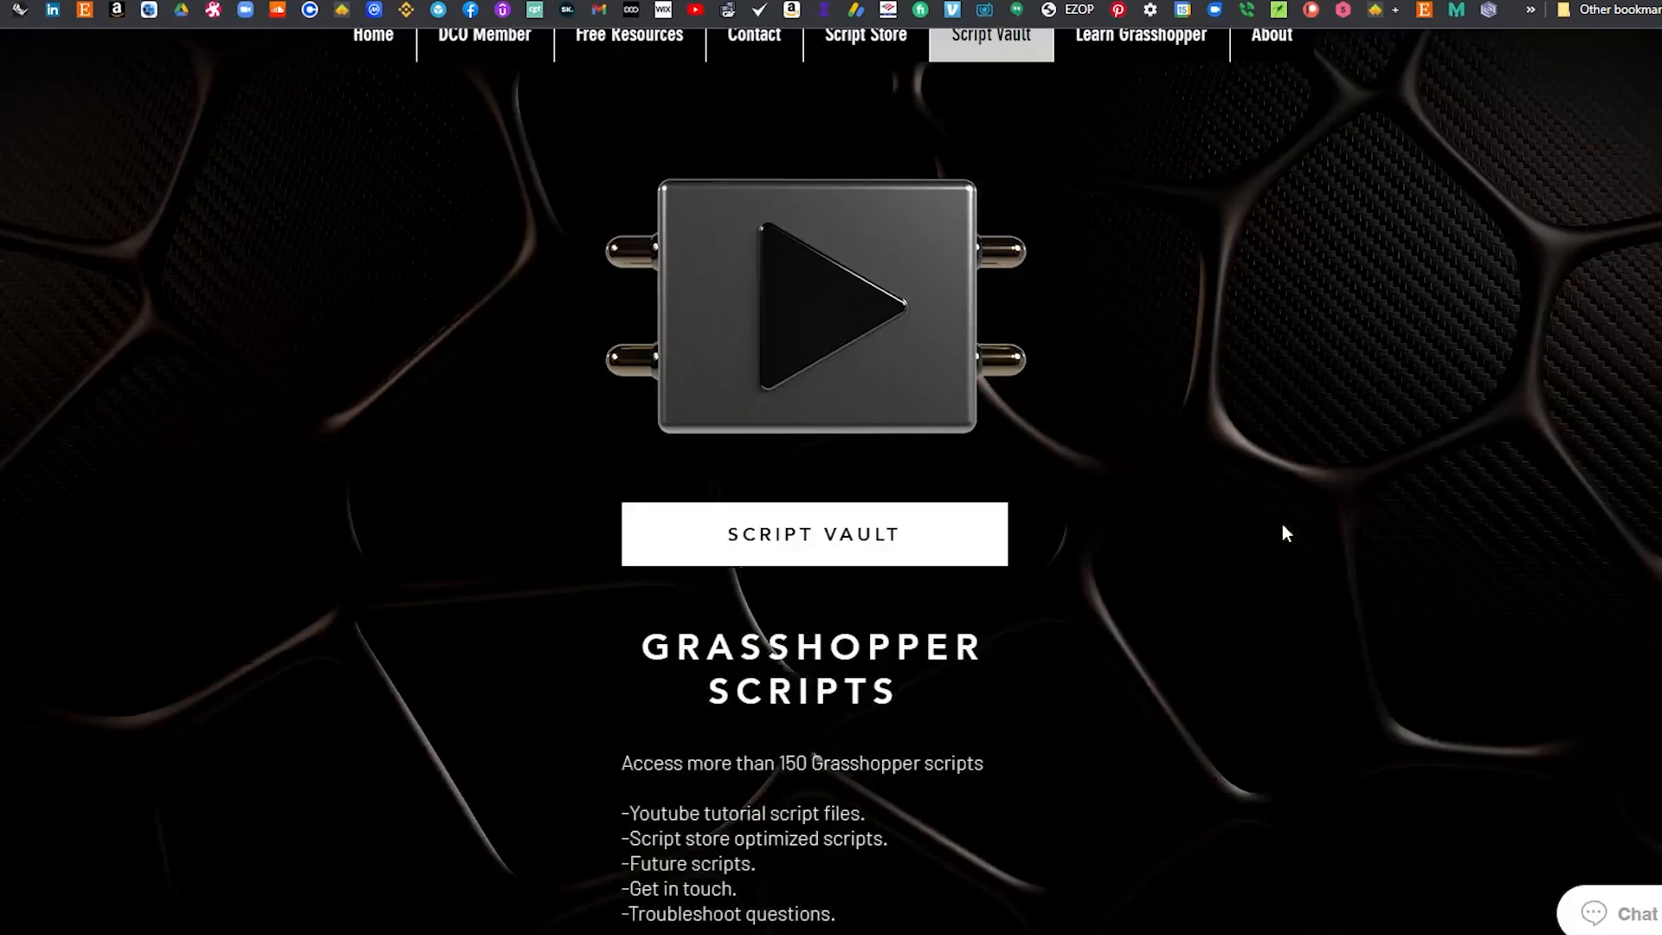
# Look over the Script Vault information and the website's page of Grasshopper tutorial videos
pyautogui.scroll(-5, 1427, 542)
pyautogui.scroll(5, 1426, 543)
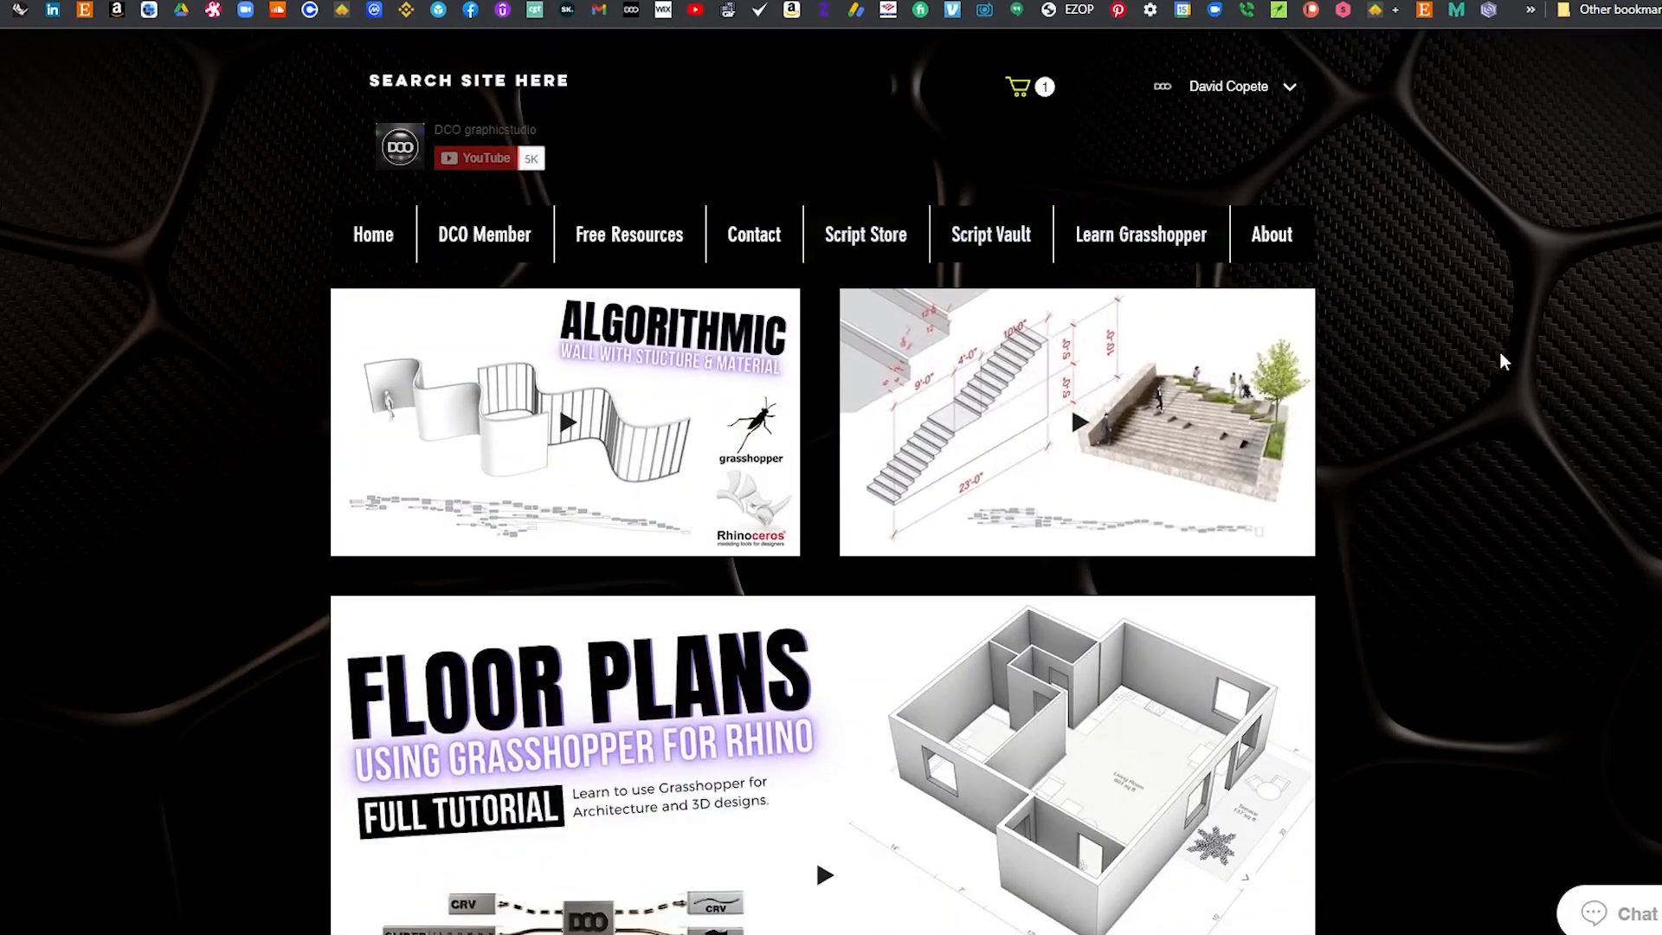
pyautogui.scroll(-5, 1506, 373)
pyautogui.scroll(5, 1511, 378)
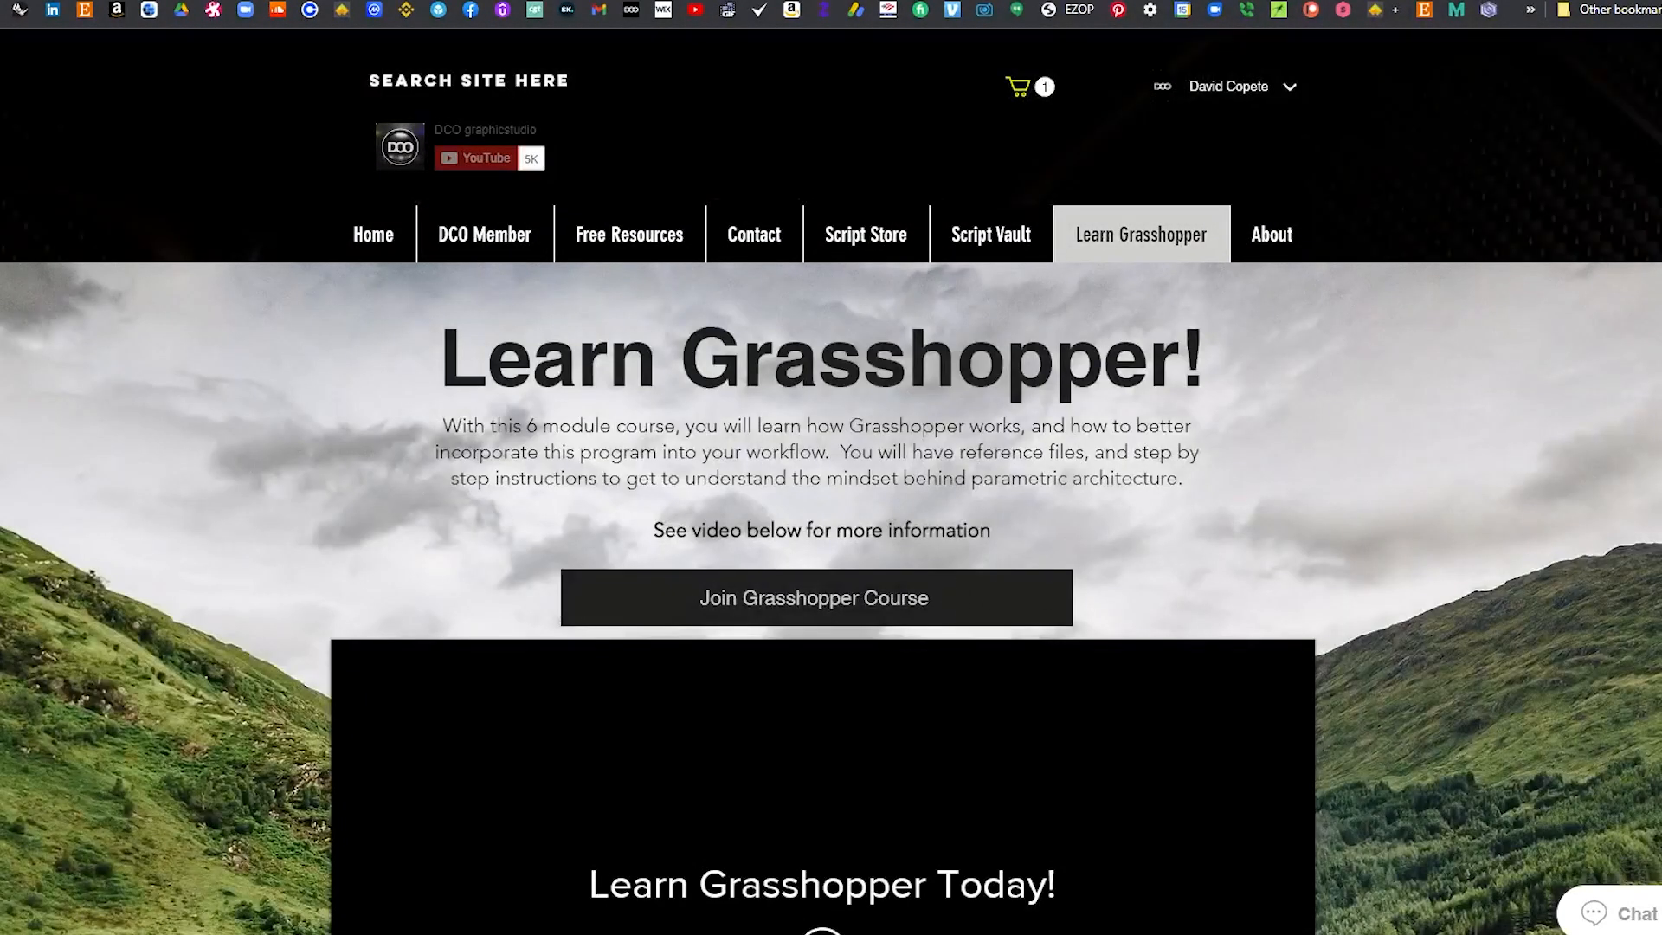
# Read through the Learn Grasshopper page and the module descriptions of the online course
pyautogui.scroll(-4, 1656, 492)
pyautogui.scroll(-15, 1655, 492)
pyautogui.scroll(-15, 1626, 450)
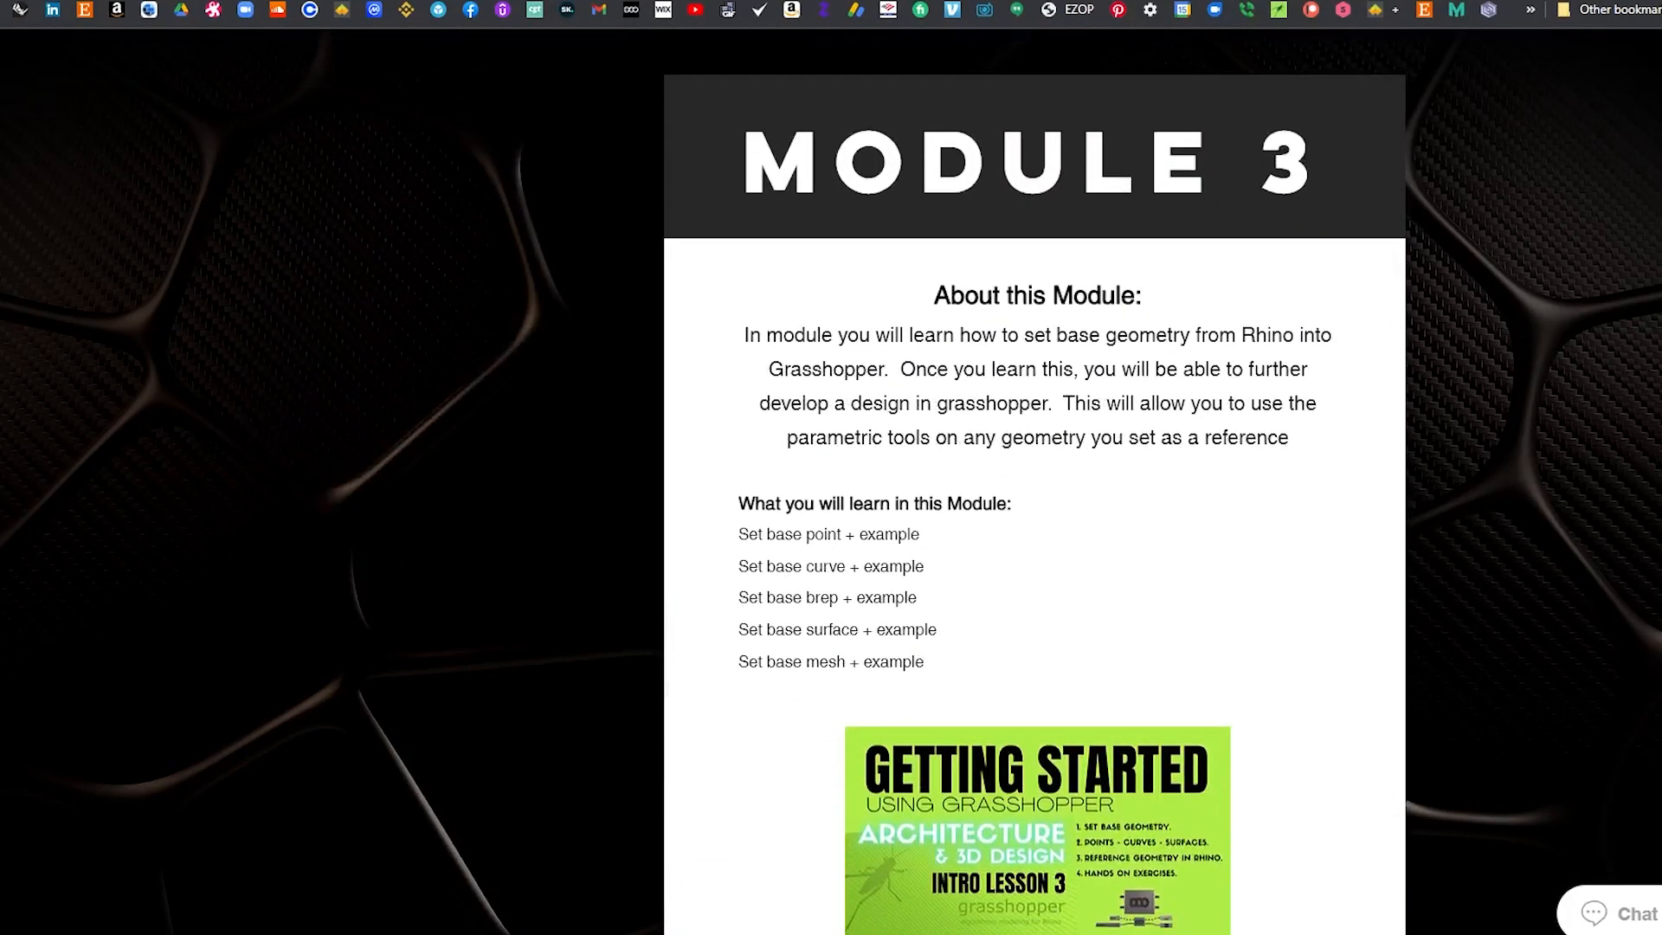
pyautogui.scroll(-15, 1626, 450)
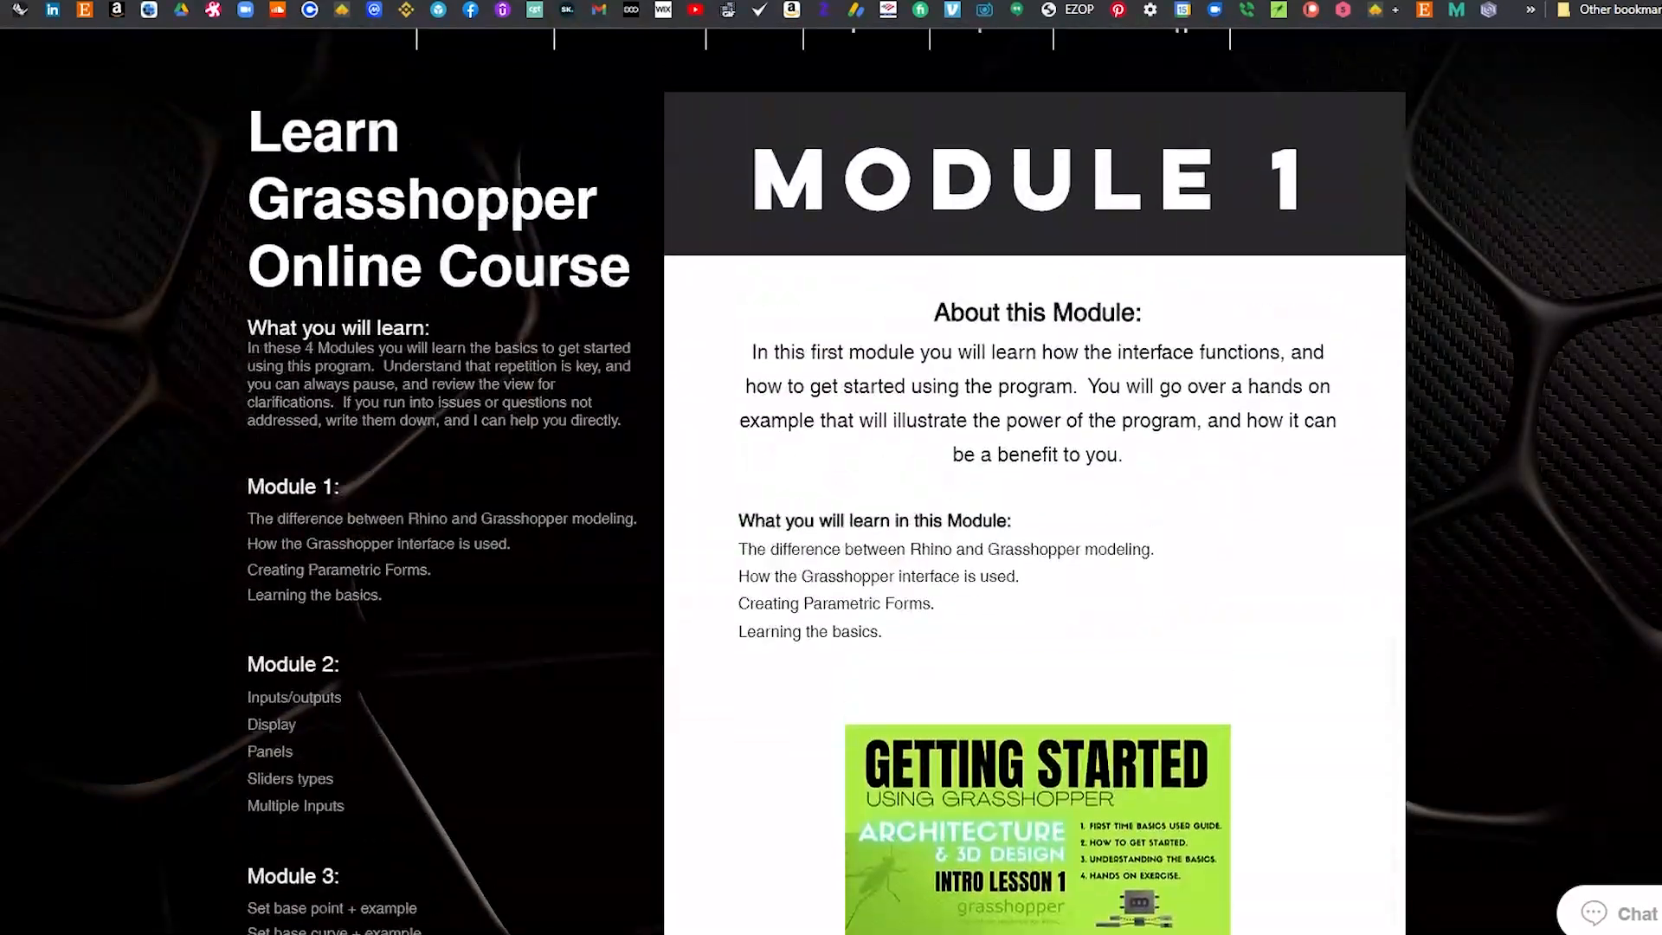
pyautogui.scroll(3, 826, 482)
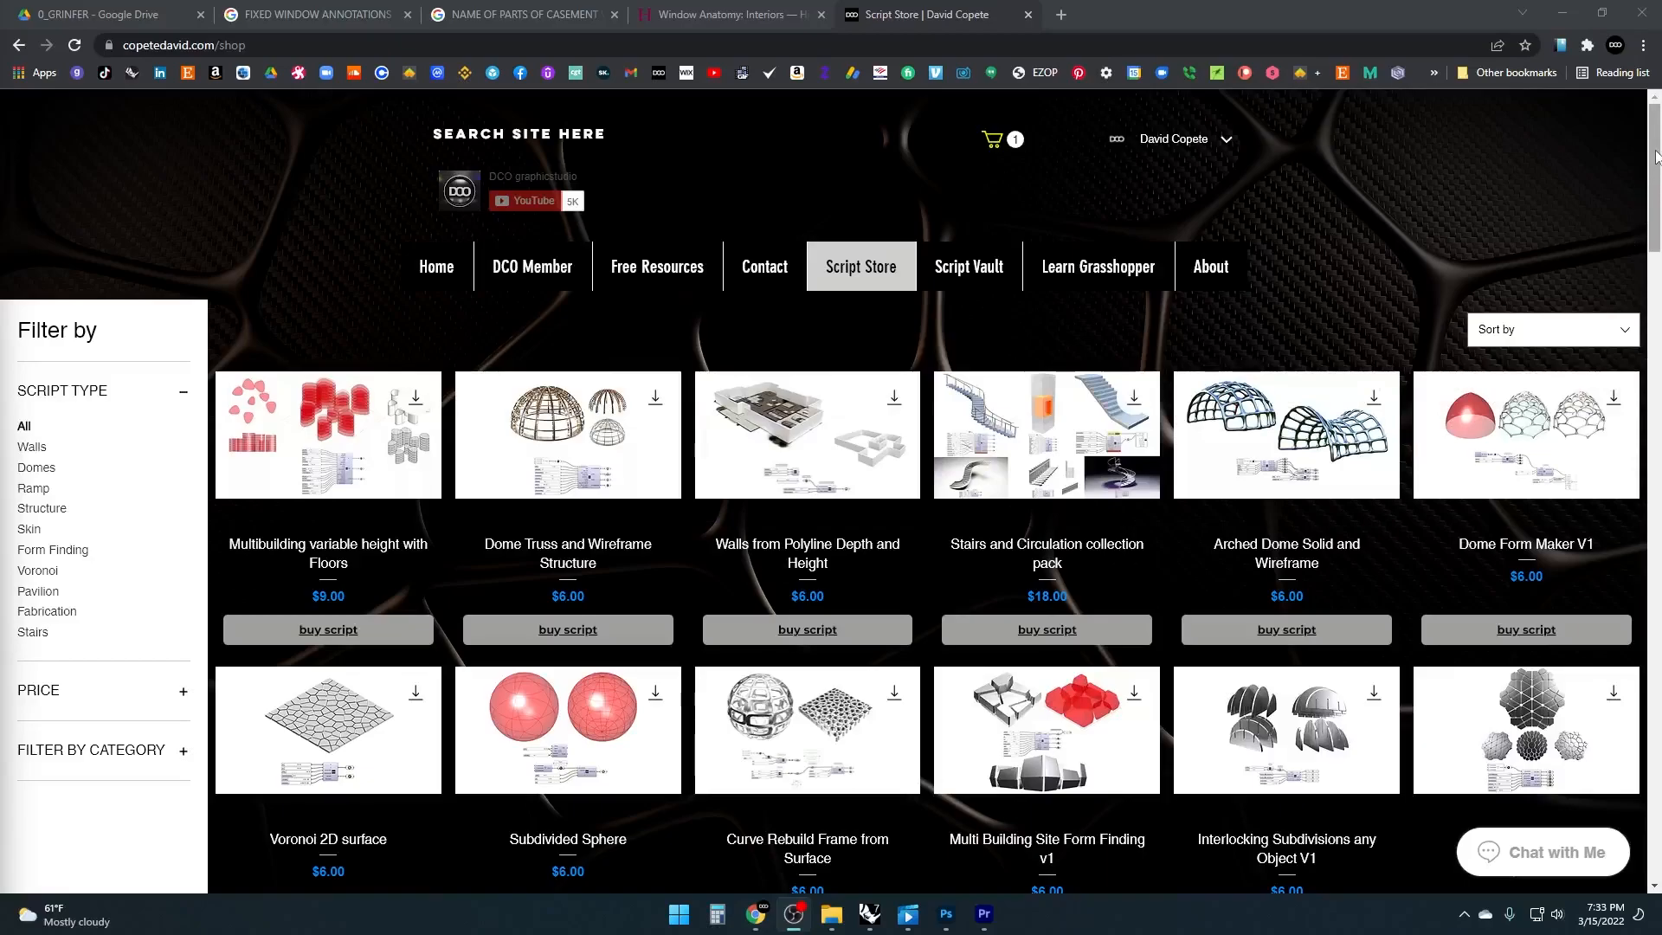
# Filter the Script Store by the Stairs script type and open the Set of Stairs with Side Rail from Base Curve
pyautogui.moveTo(1655, 151); pyautogui.dragTo(1658, 117)
pyautogui.click(35, 586)
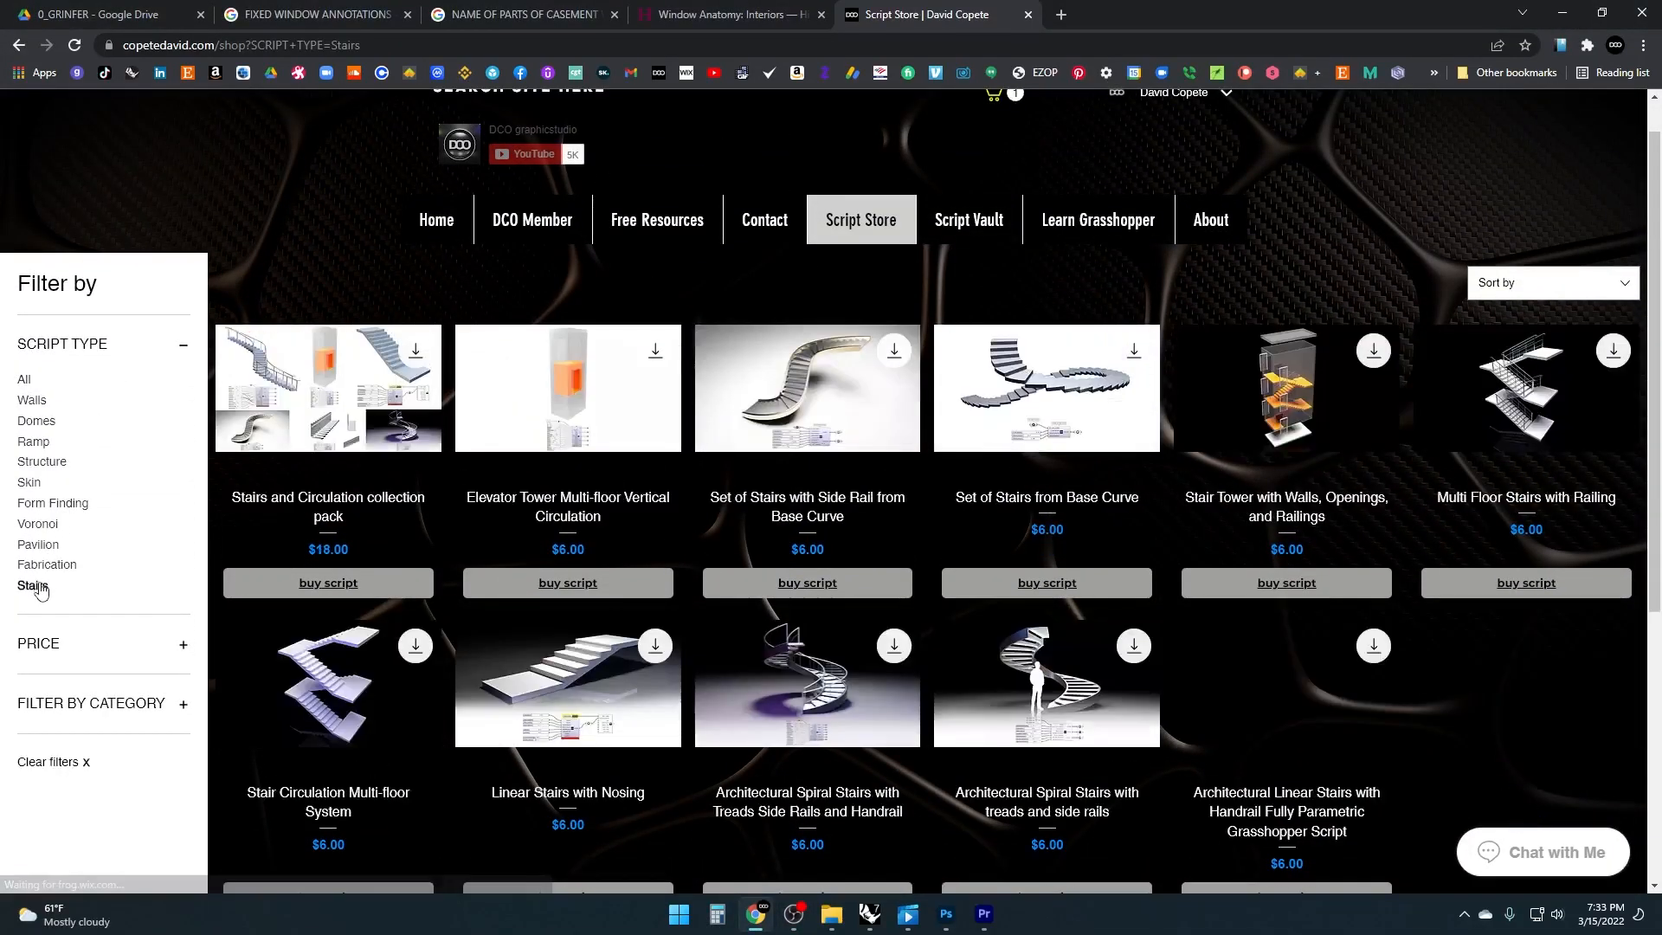
pyautogui.click(822, 417)
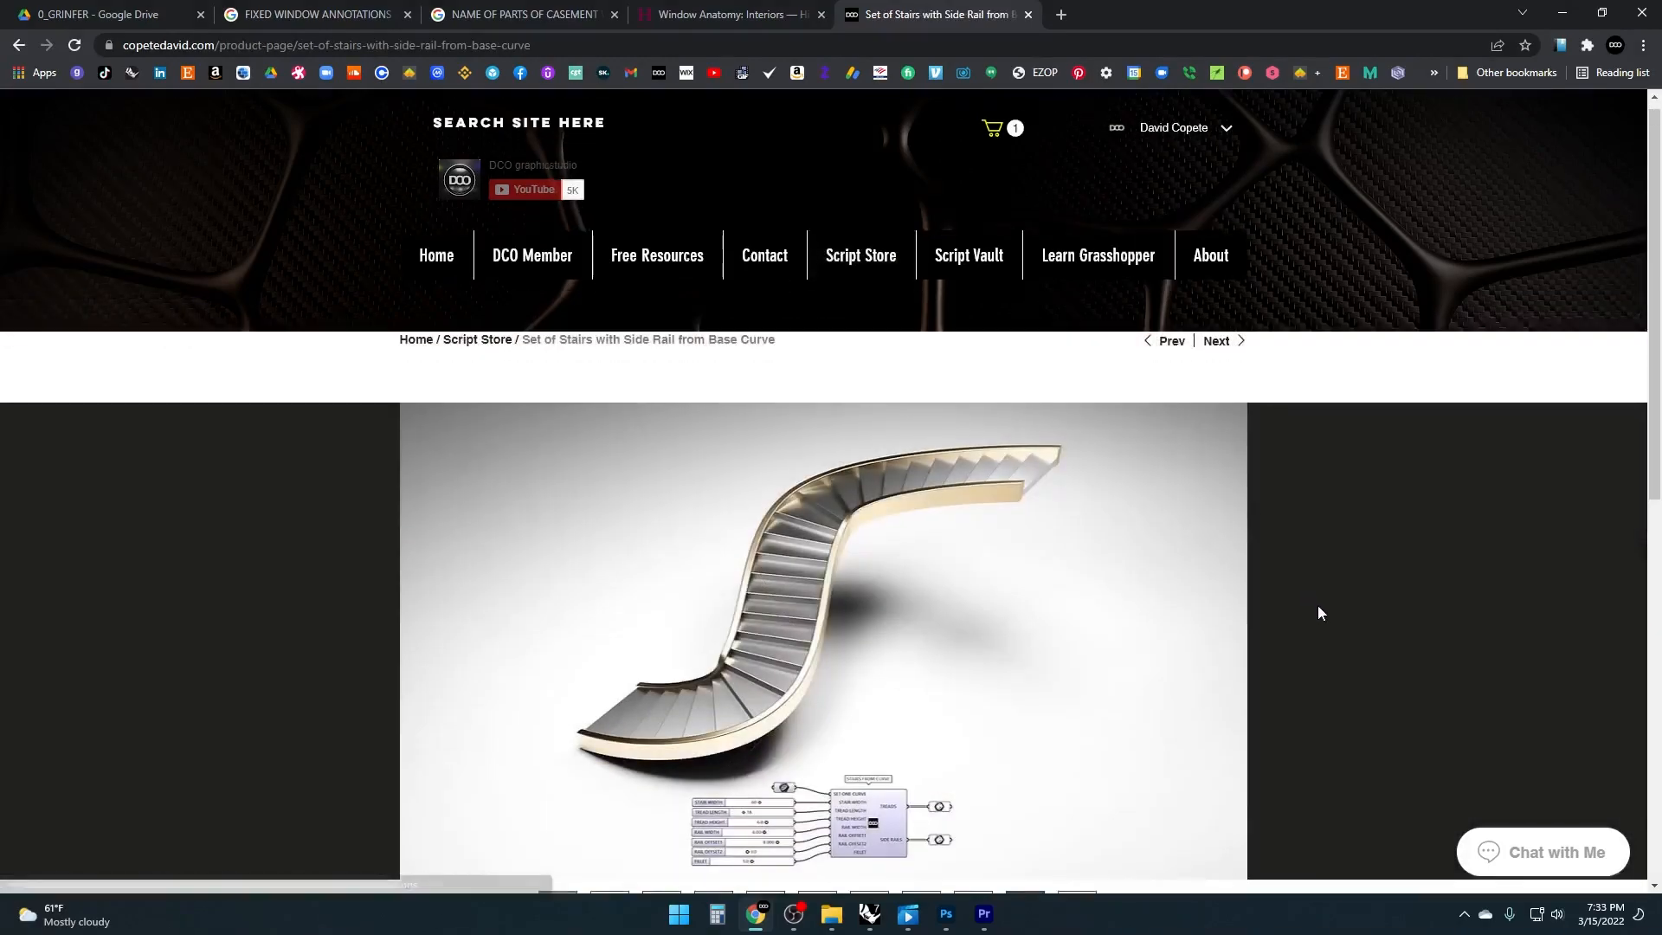
# View the second gallery image on the stair script's product page
pyautogui.scroll(-4, 1318, 605)
pyautogui.click(609, 579)
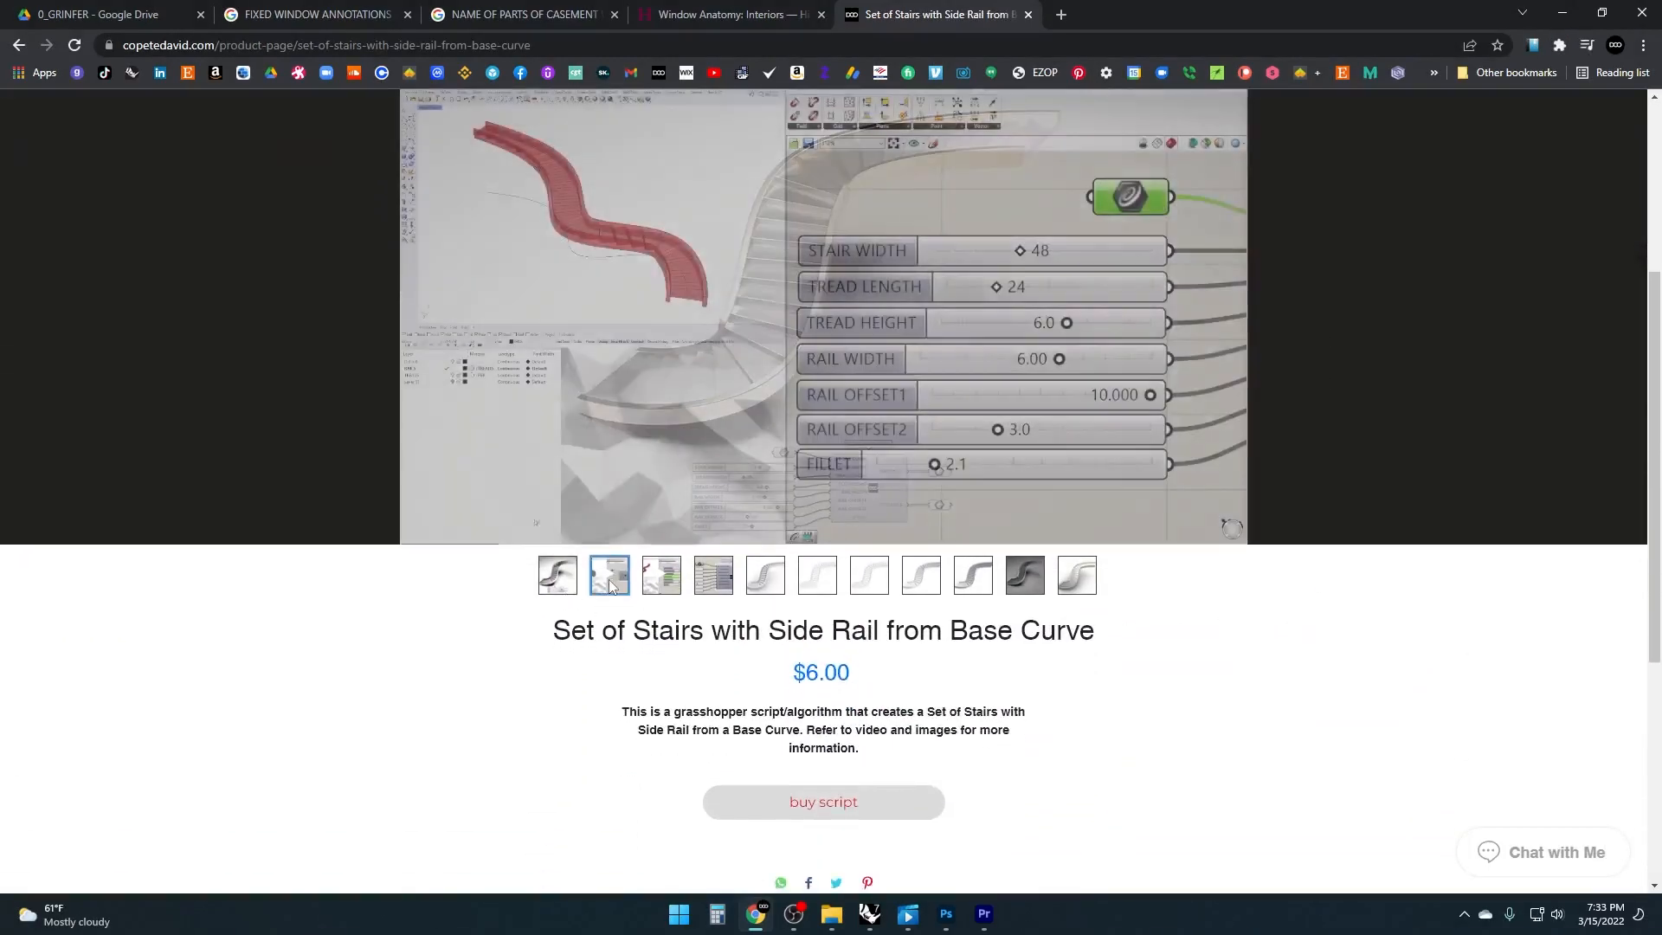
pyautogui.scroll(1, 1401, 450)
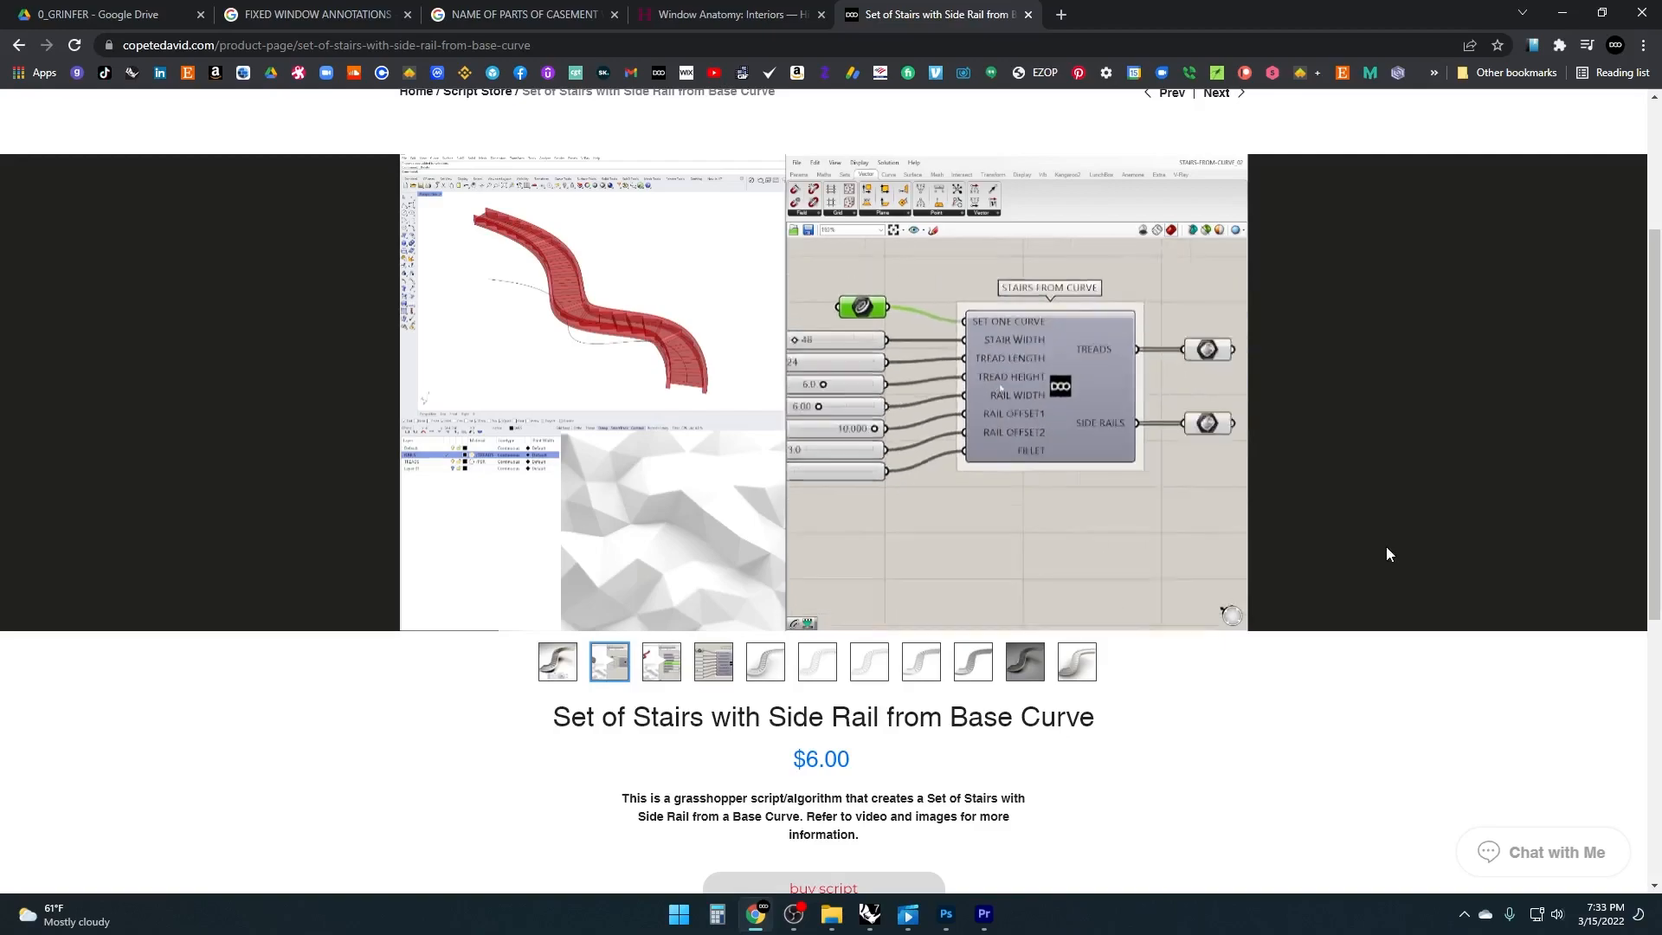